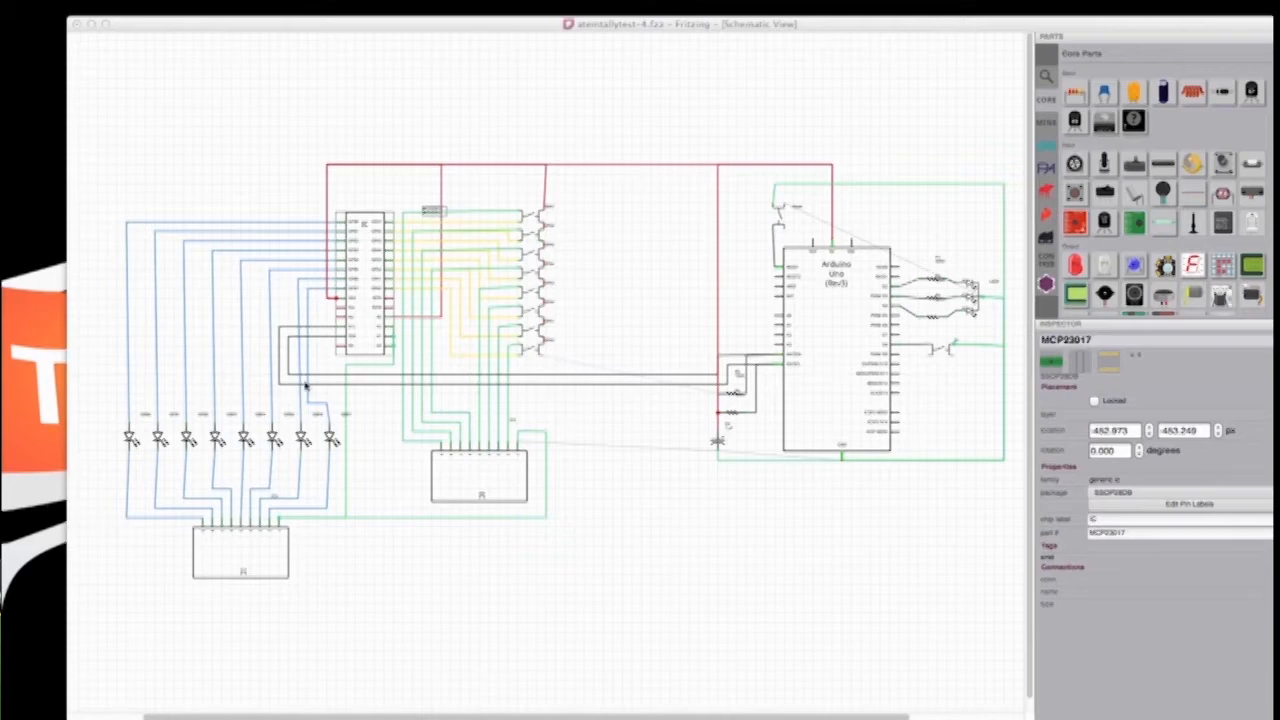
# Minimize the Fritzing schematic, switch to the EAGLE Control Panel and expand its Projects folder
pyautogui.click(364, 272)
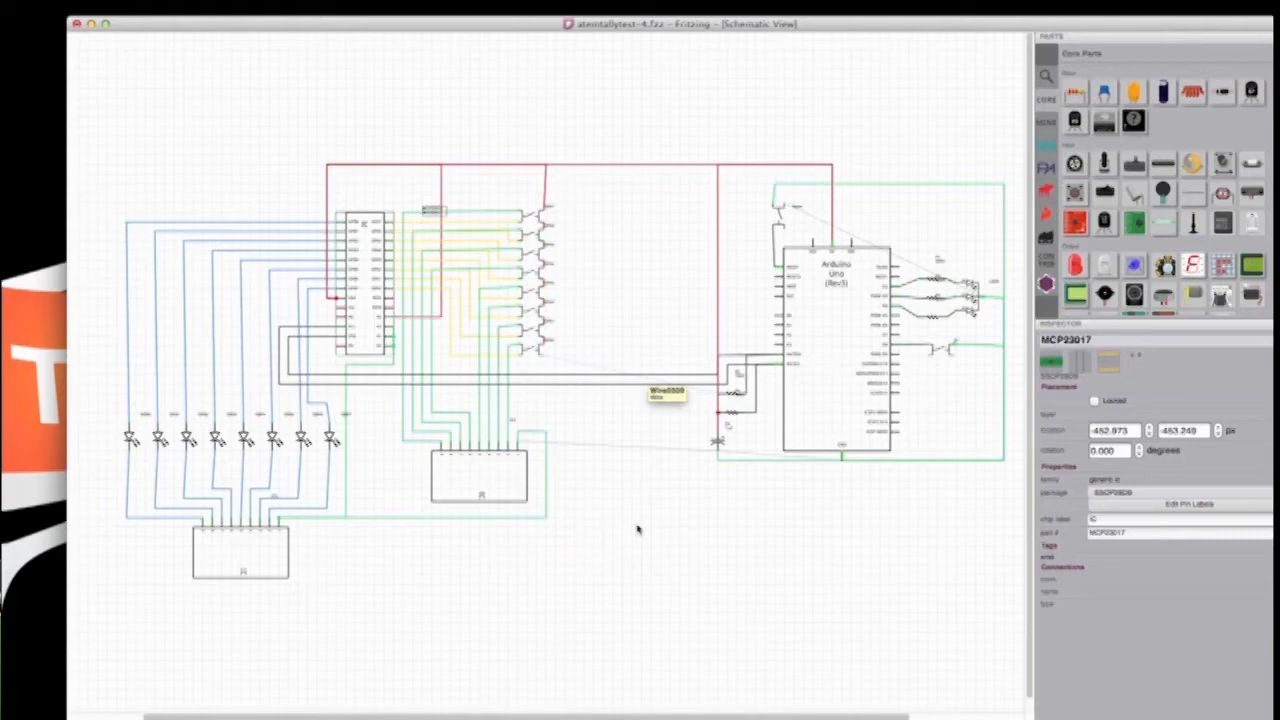
pyautogui.click(90, 24)
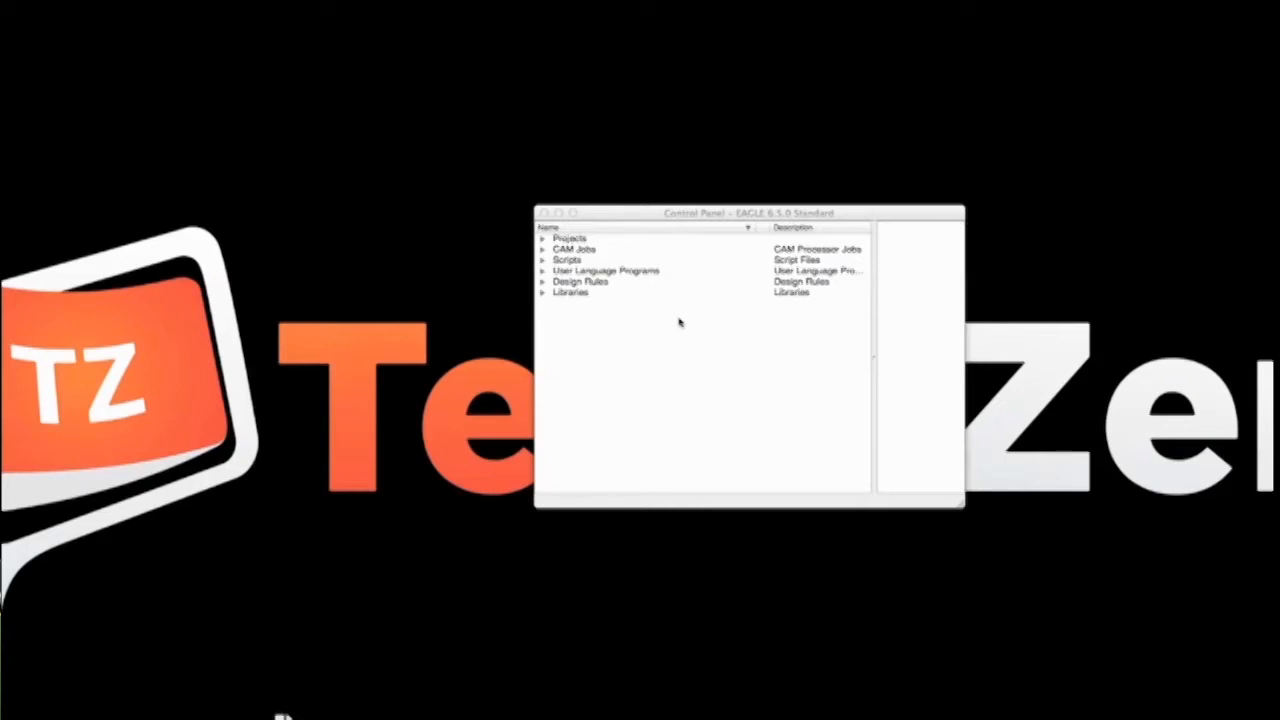
pyautogui.click(657, 352)
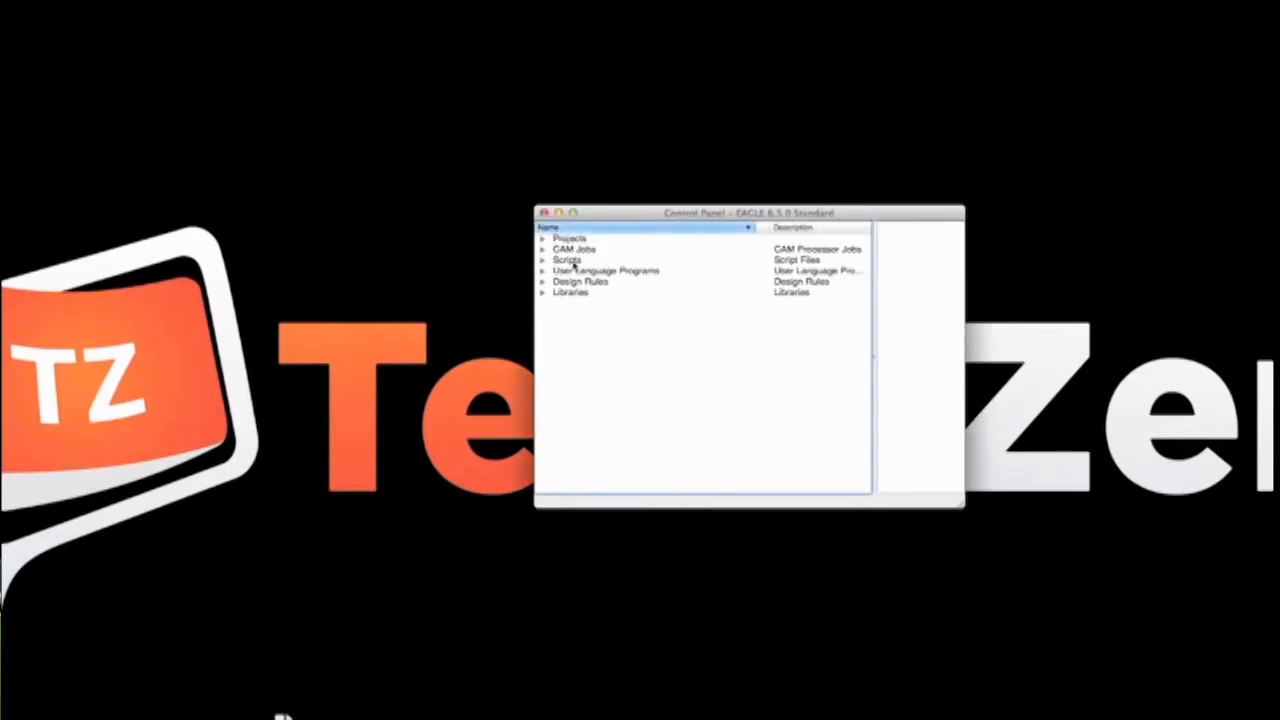
pyautogui.click(542, 239)
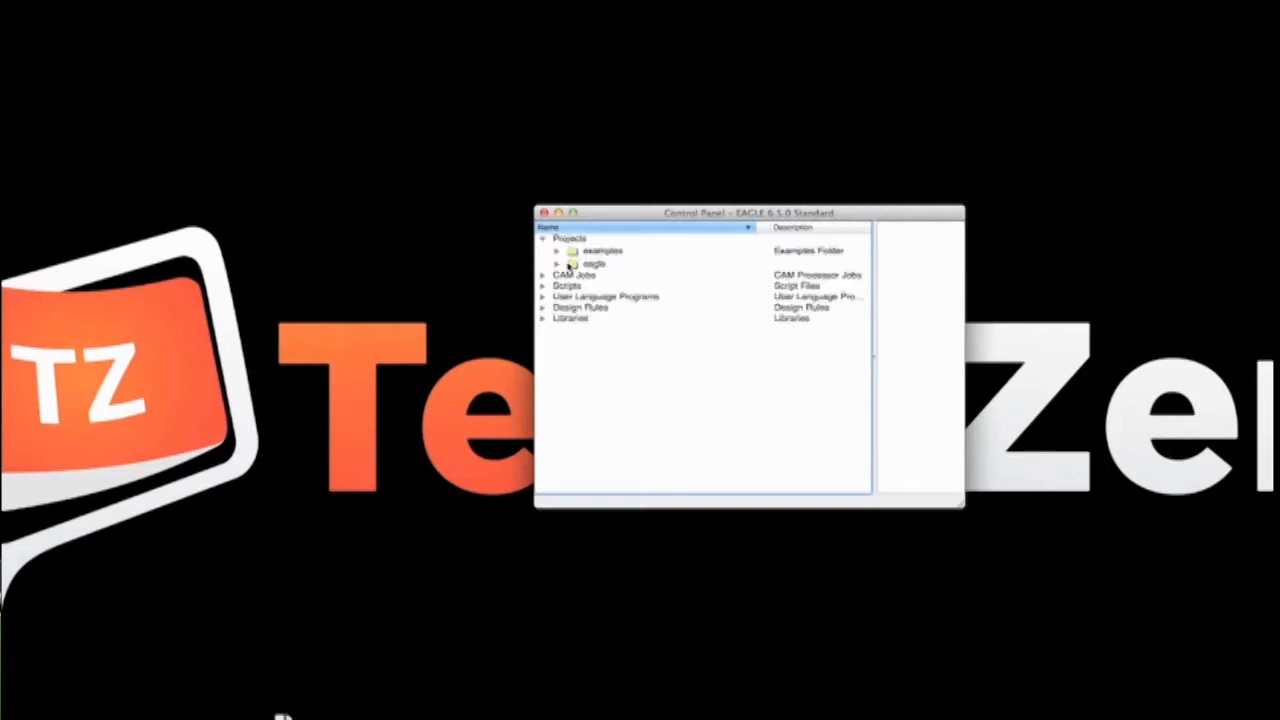
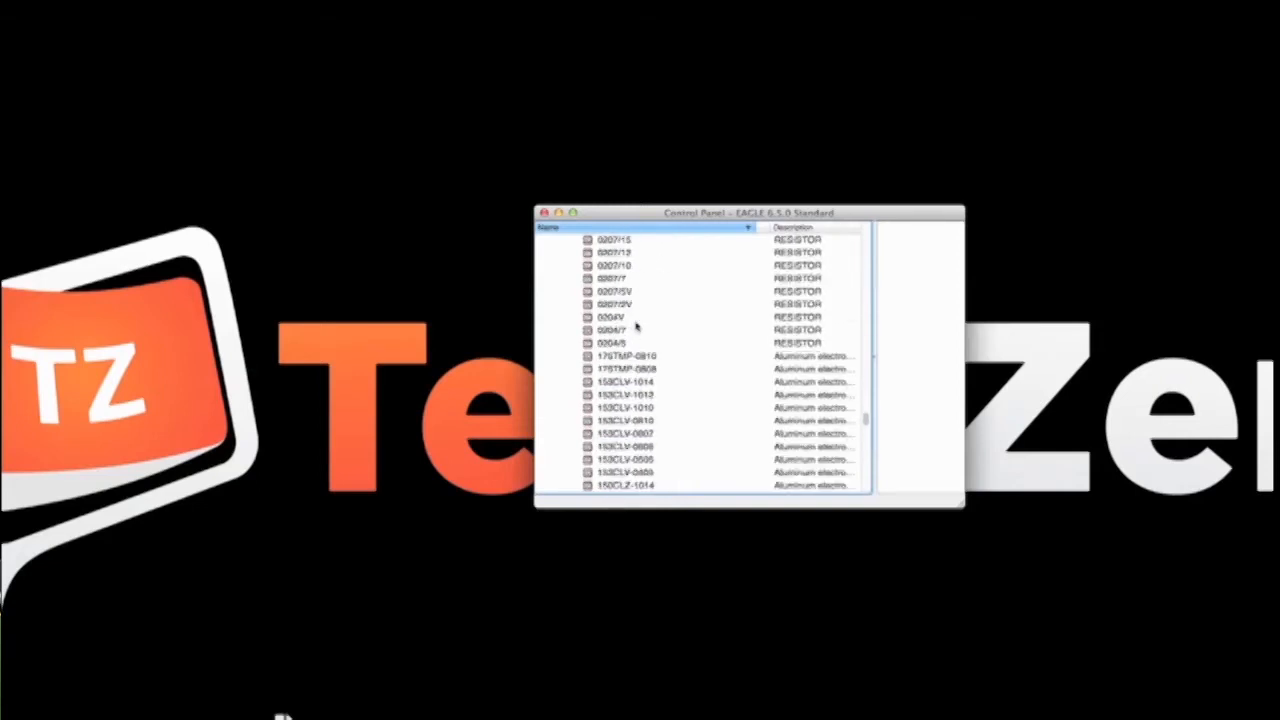
# Browse the packages and devices of the expanded parts library in the Control Panel, down to the SparkFun libraries
pyautogui.scroll(-7, 631, 352)
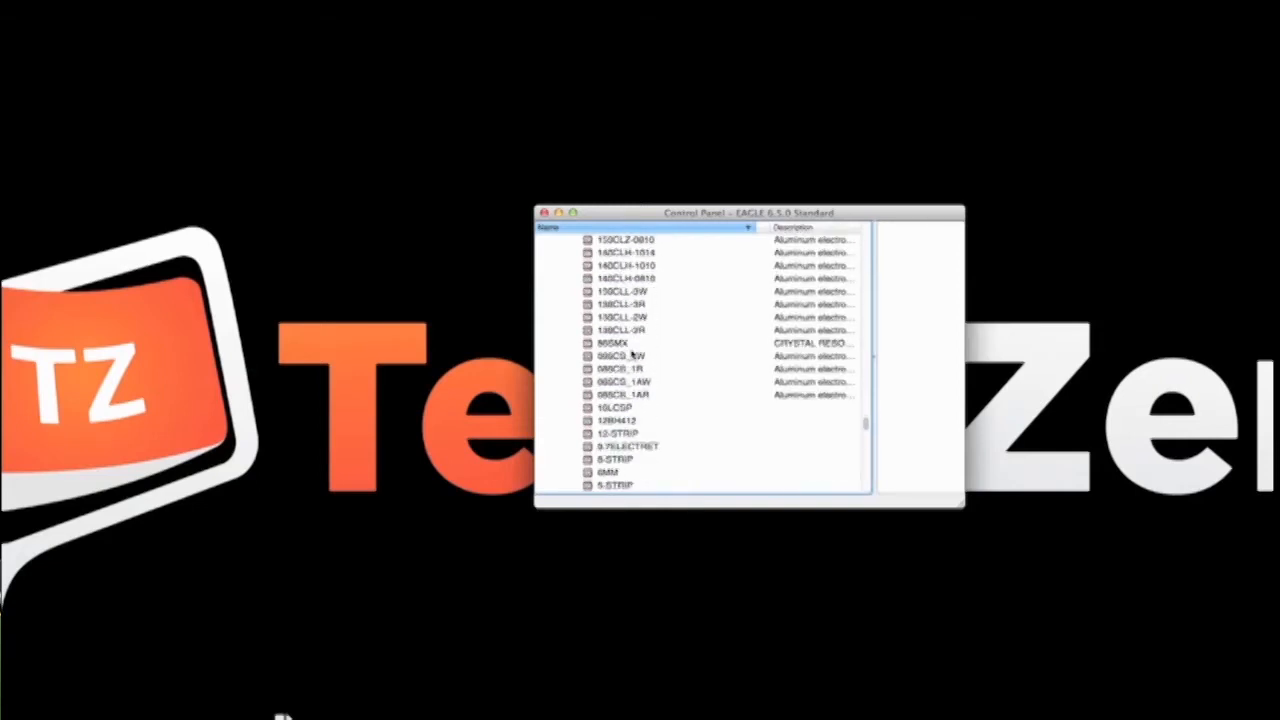
pyautogui.scroll(-8, 631, 352)
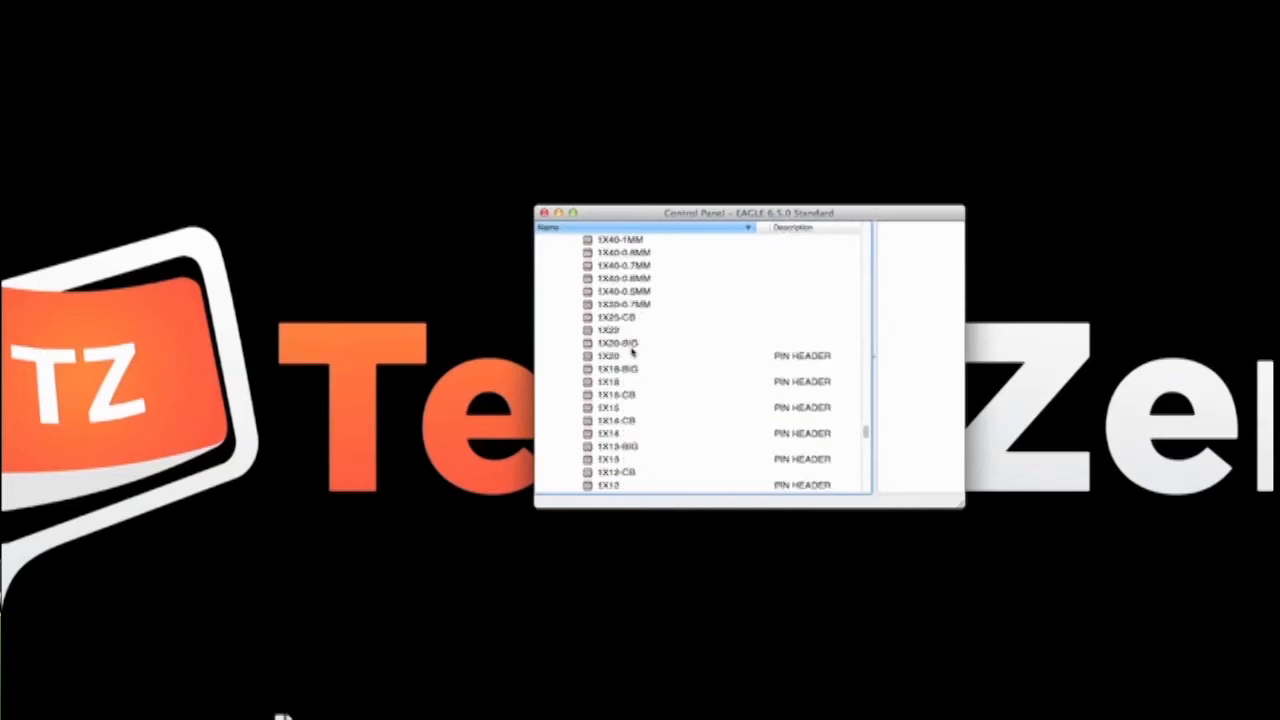
pyautogui.scroll(-12, 631, 352)
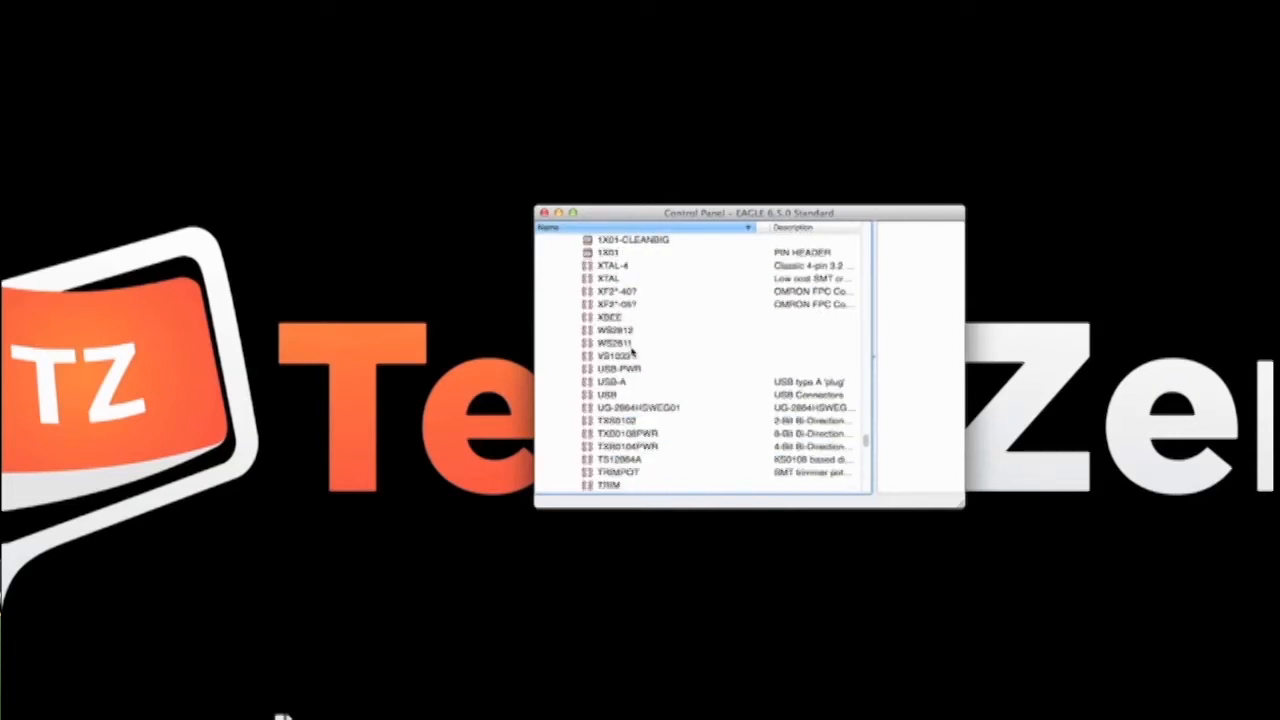
pyautogui.scroll(-10, 631, 352)
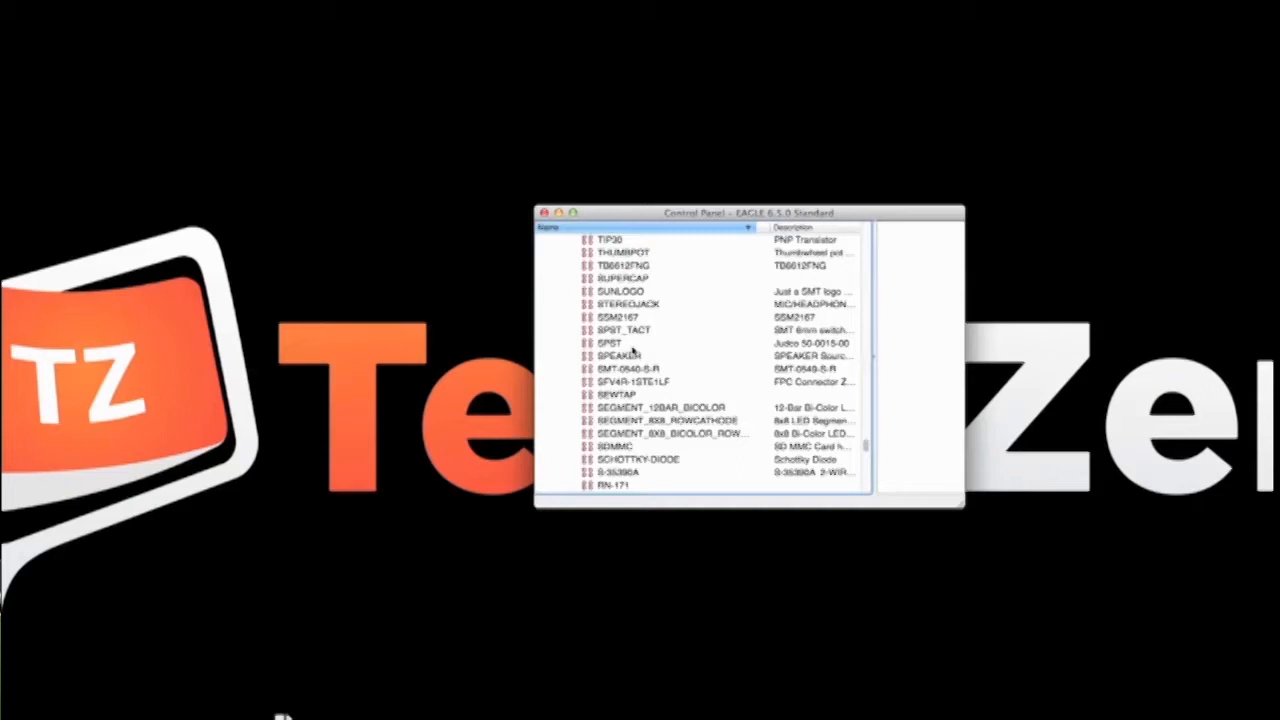
pyautogui.scroll(-10, 632, 348)
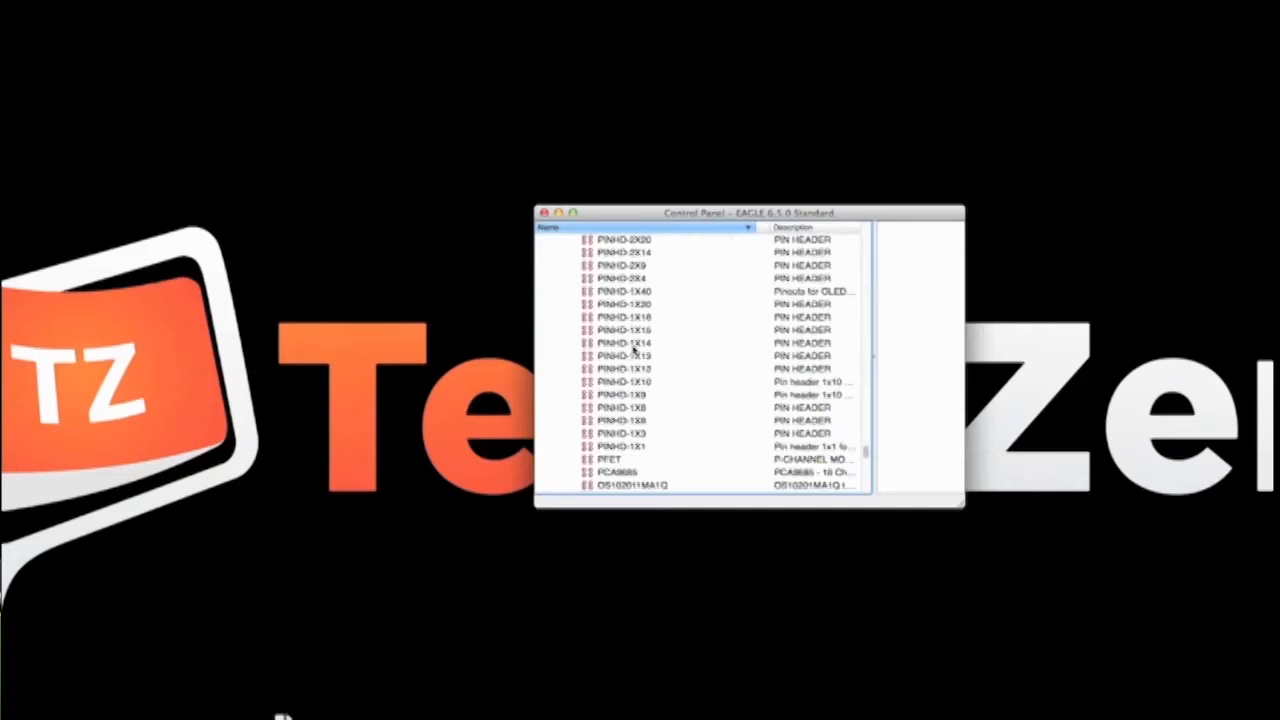
pyautogui.scroll(-15, 633, 348)
pyautogui.scroll(-15, 633, 345)
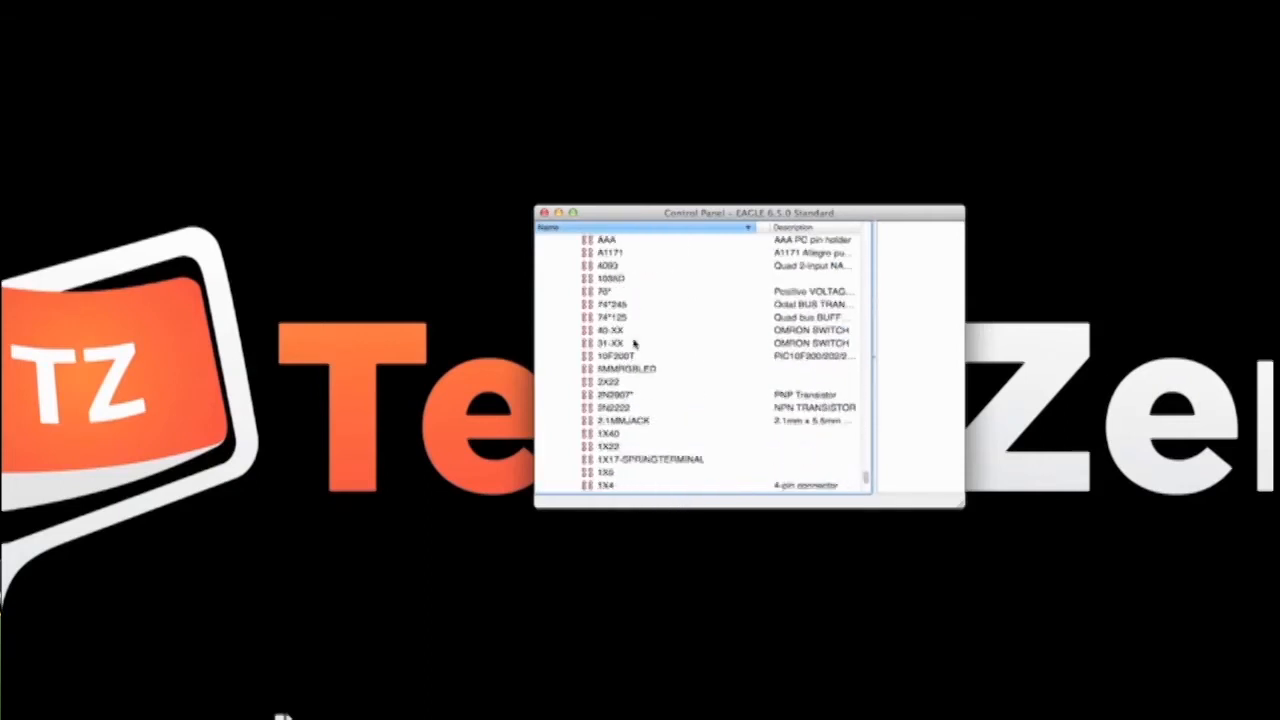
pyautogui.scroll(-6, 633, 344)
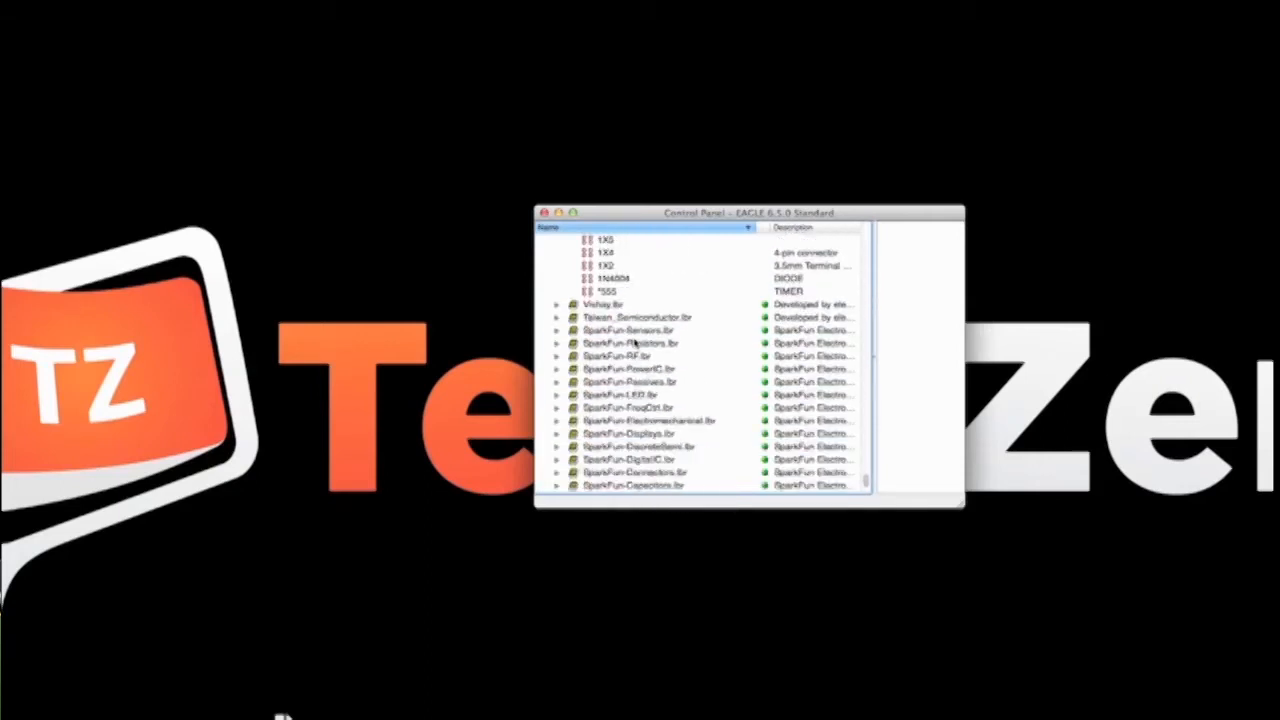
pyautogui.scroll(15, 634, 341)
pyautogui.scroll(15, 633, 316)
pyautogui.scroll(5, 630, 302)
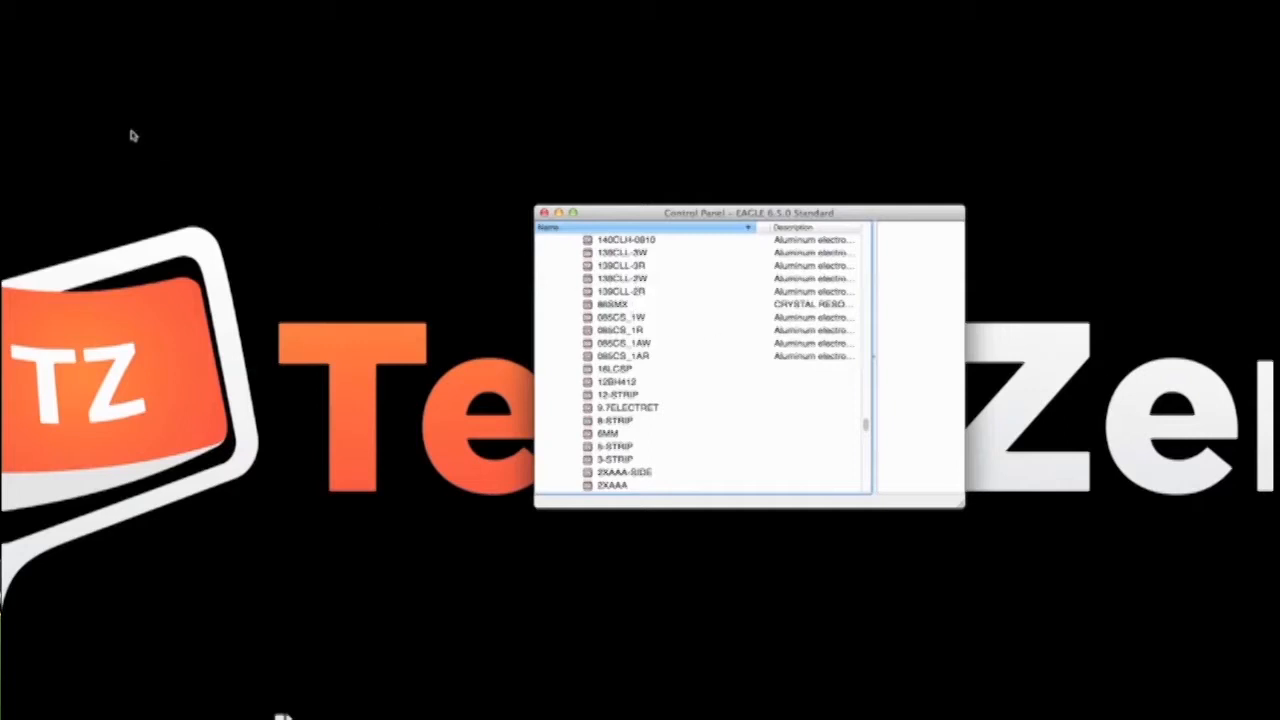
# Create a new schematic and enlarge its editor window to fill the screen
pyautogui.click(2, 2)
pyautogui.moveTo(10, 2)
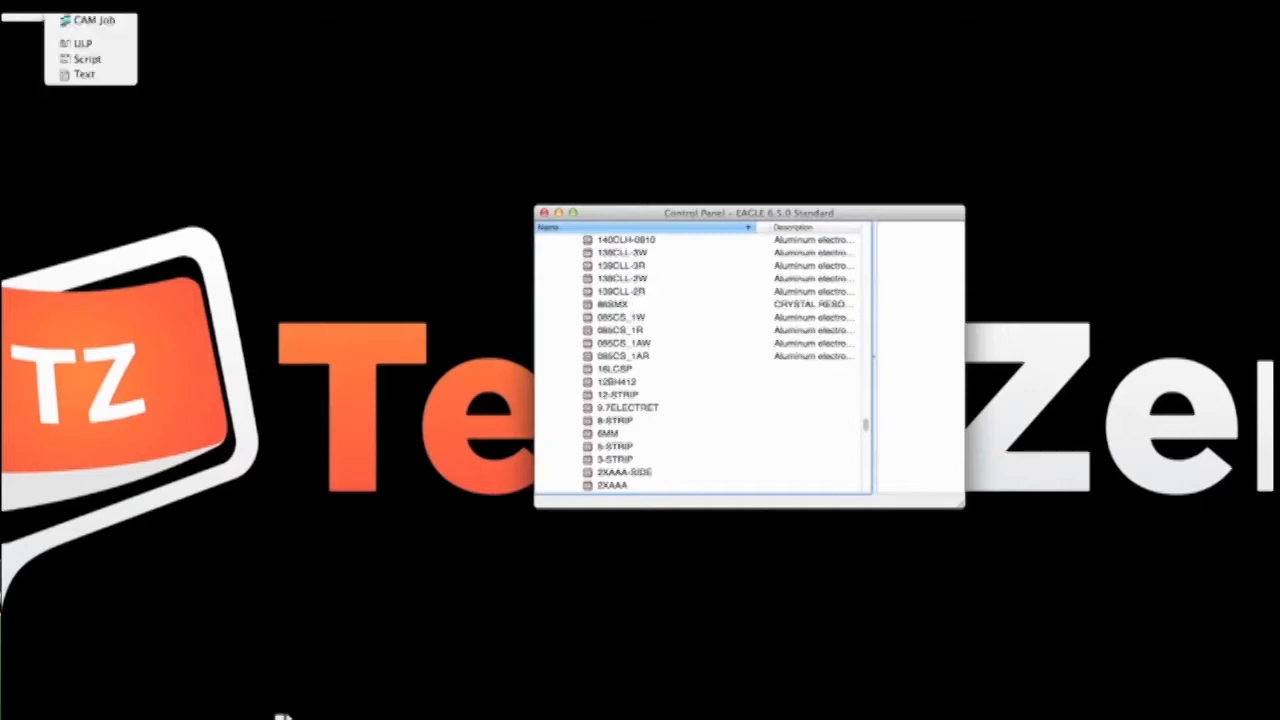
pyautogui.click(92, 2)
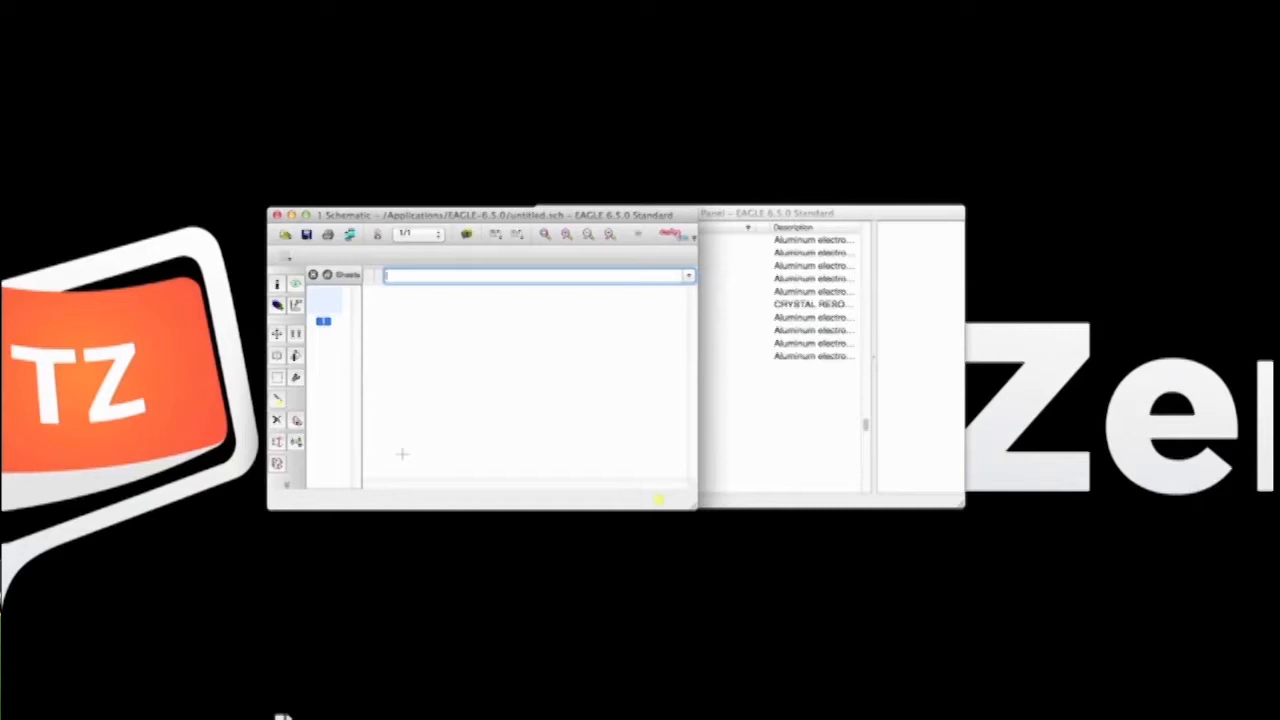
pyautogui.moveTo(386, 215); pyautogui.dragTo(125, 10)
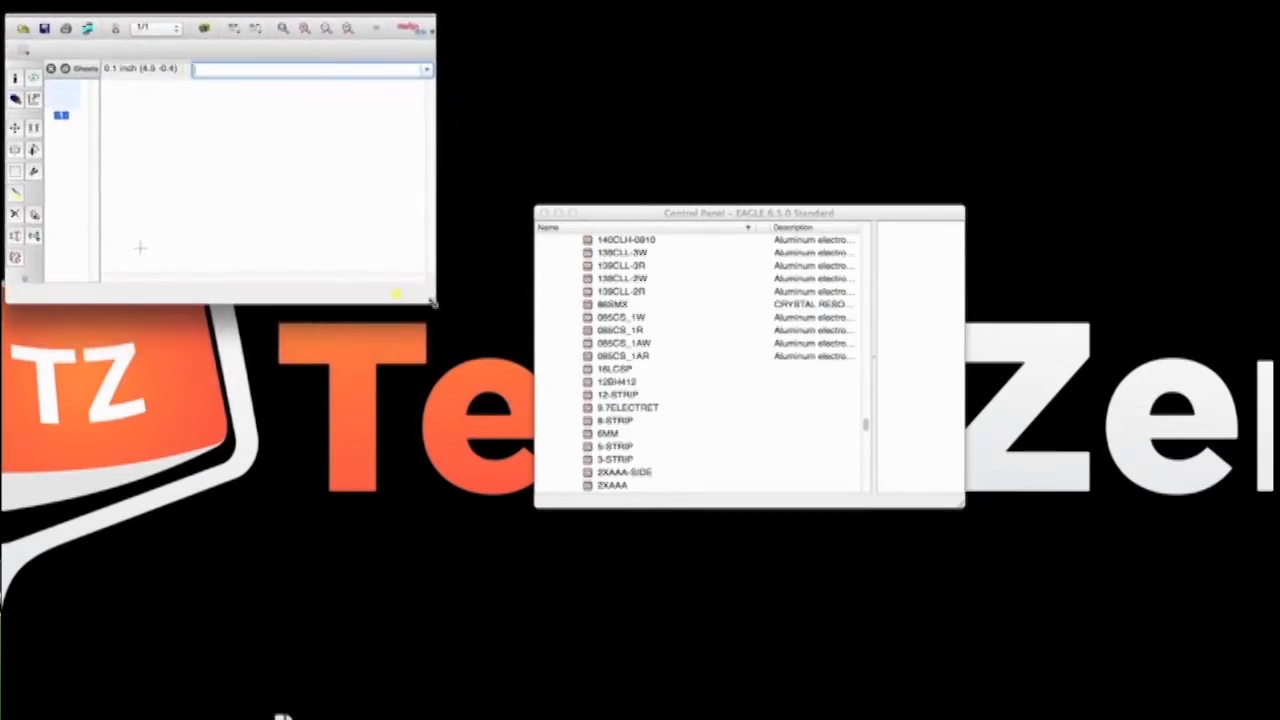
pyautogui.moveTo(441, 312); pyautogui.dragTo(1270, 712)
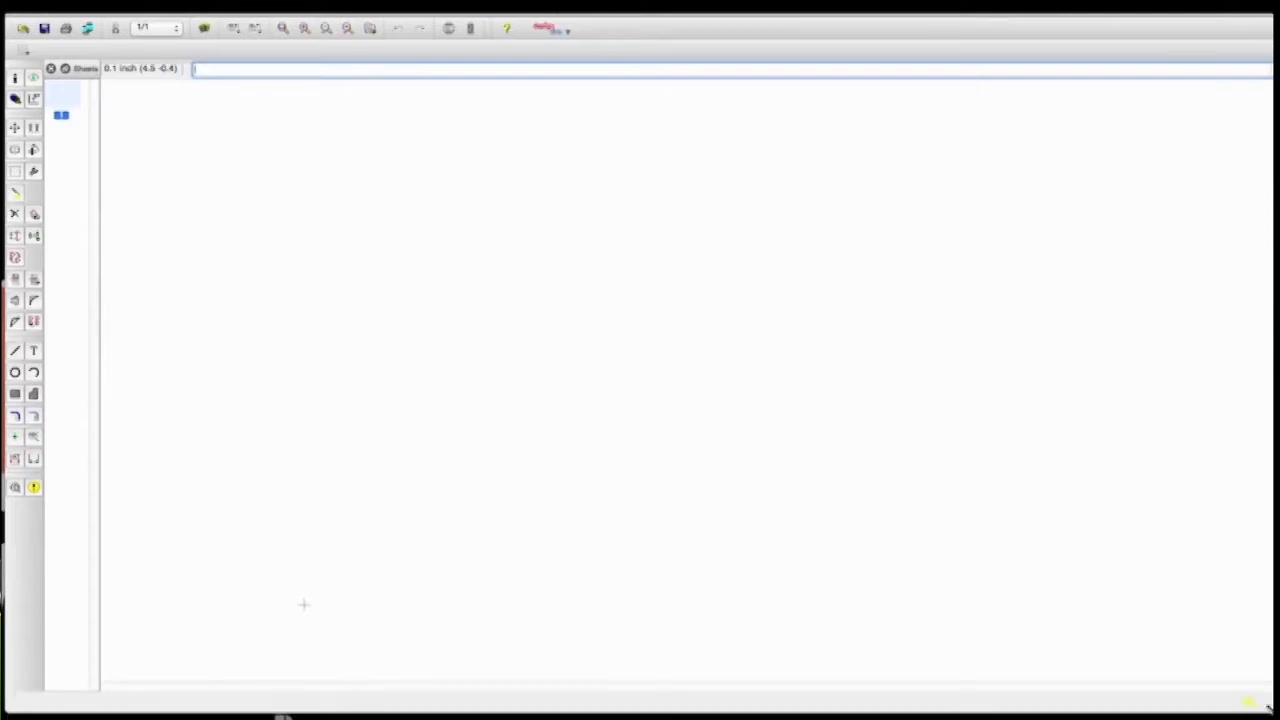
pyautogui.moveTo(1270, 704)
pyautogui.mouseDown()
pyautogui.moveTo(1197, 705)
pyautogui.moveTo(1271, 705)
pyautogui.mouseUp()
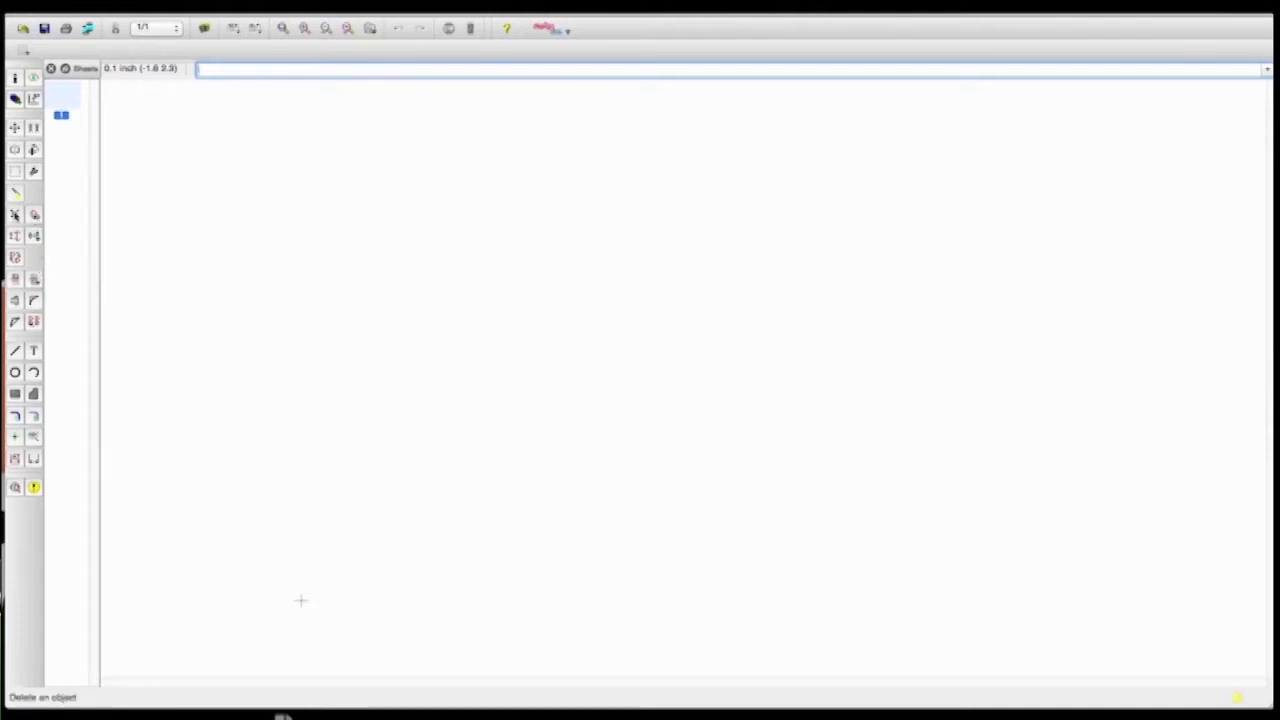
# Start adding a part and choose the ARDUINO_UNO package of the Arduino Uno board device with a footprint
pyautogui.click(36, 215)
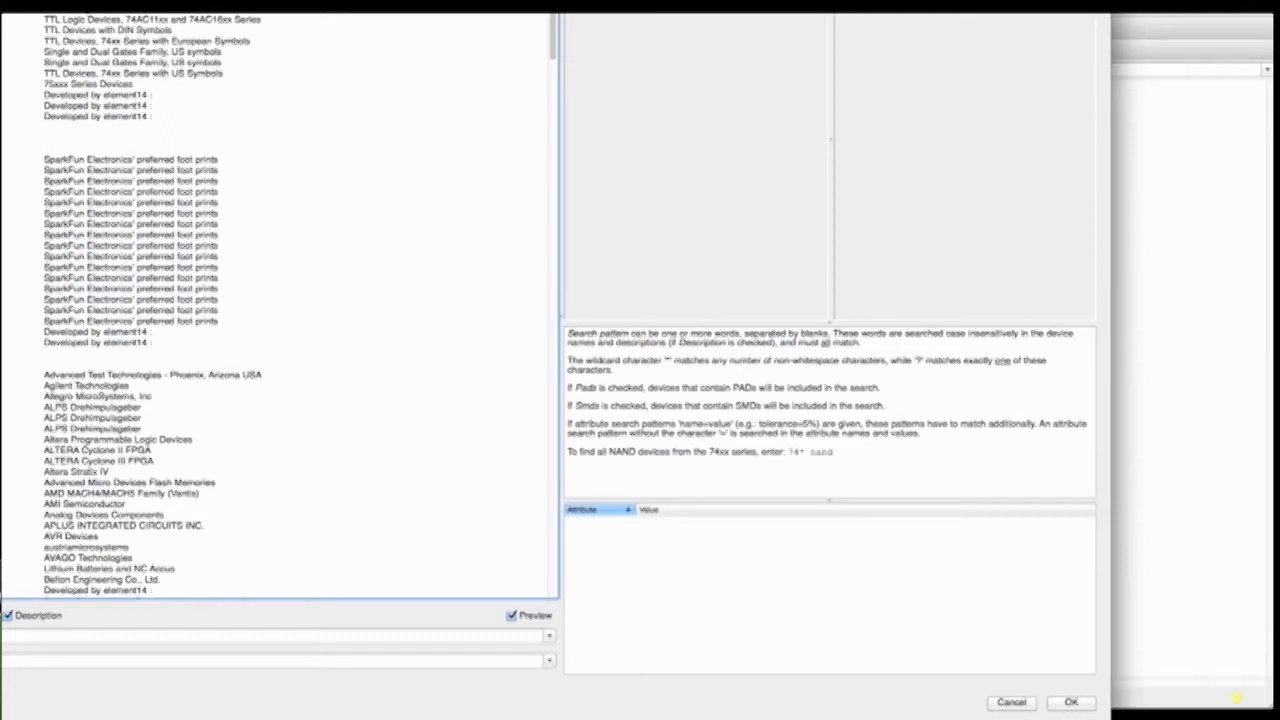
pyautogui.click(4, 138)
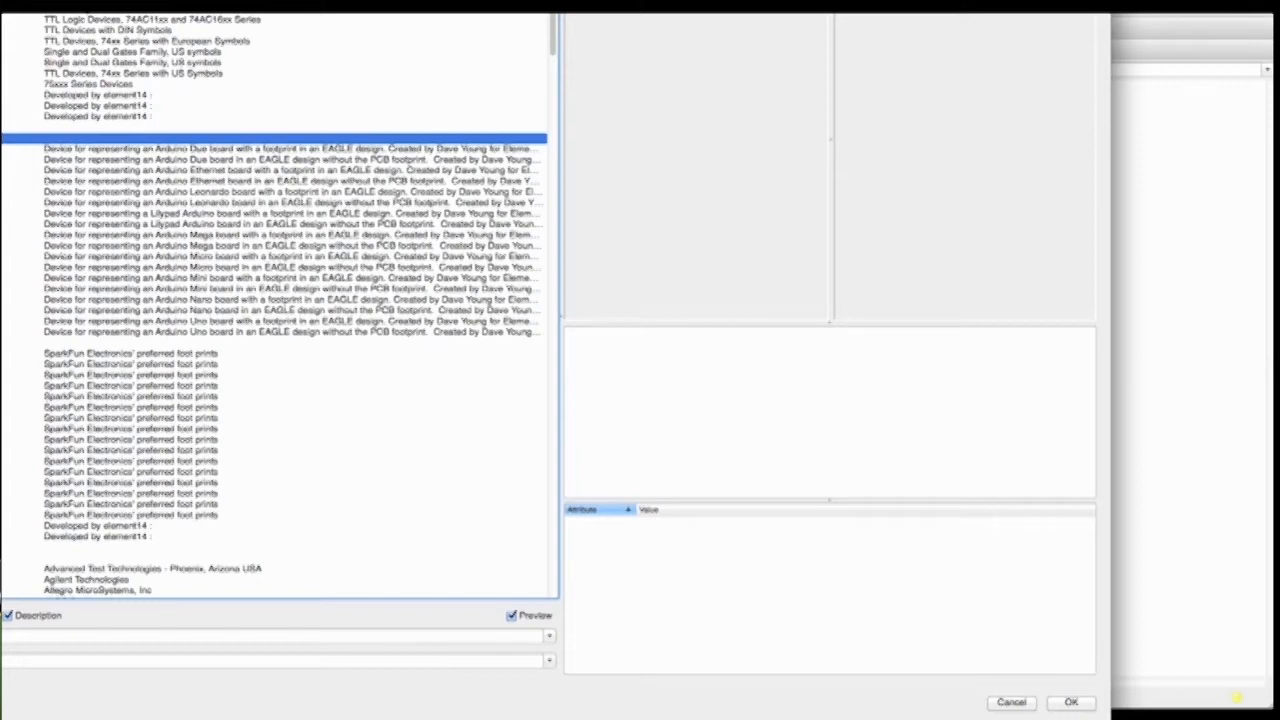
pyautogui.click(4, 321)
pyautogui.click(4, 321)
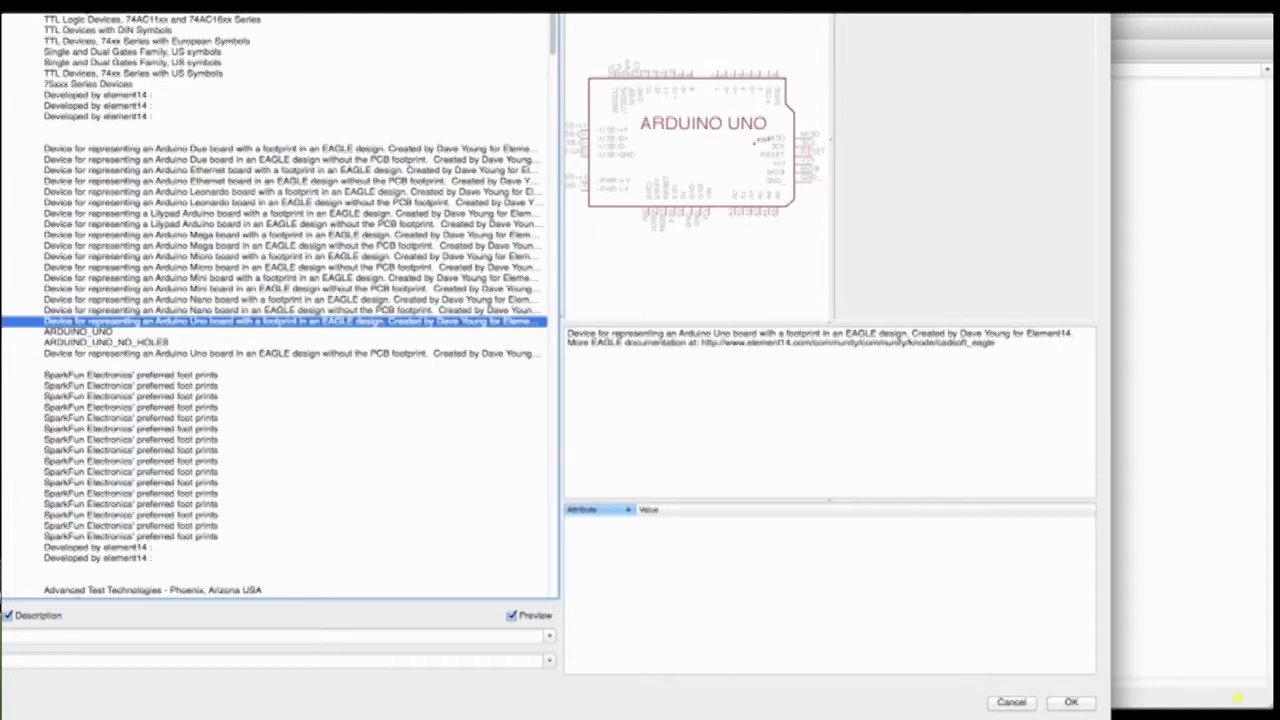
pyautogui.click(4, 332)
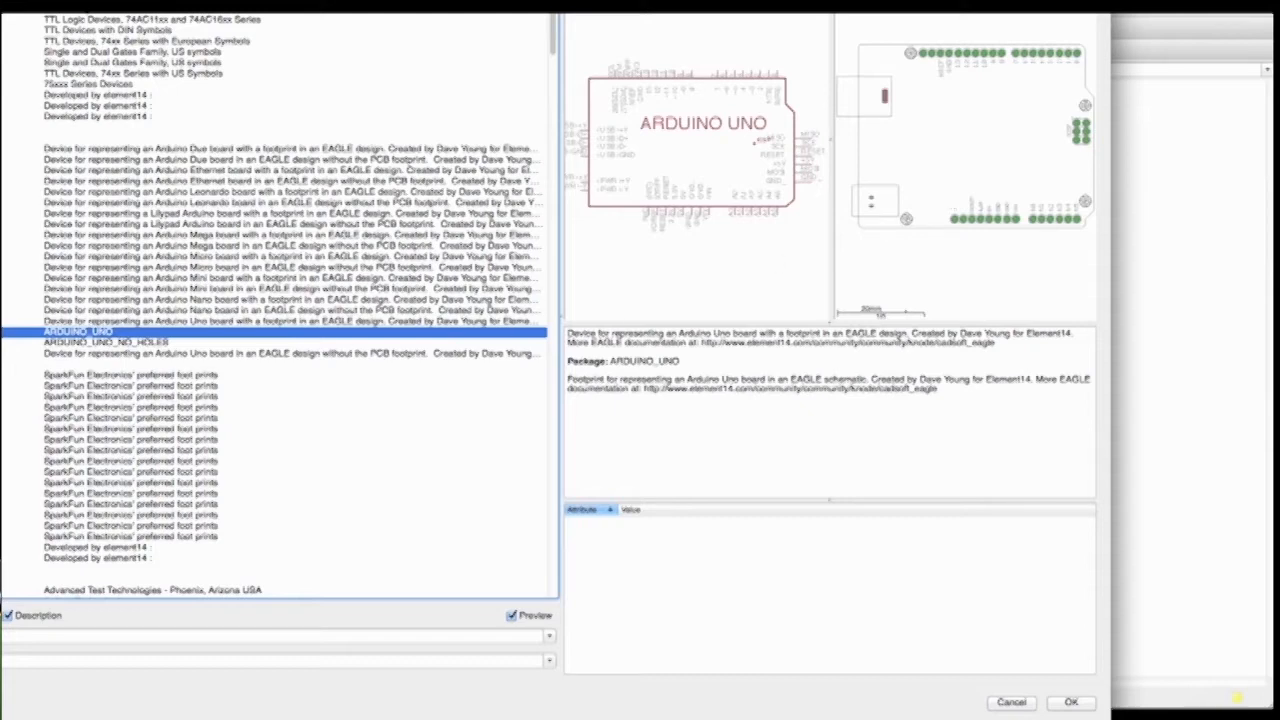
# Compare the ARDUINO_UNO_NO_HOLES footprint with the ARDUINO_UNO footprint in the part preview
pyautogui.click(80, 342)
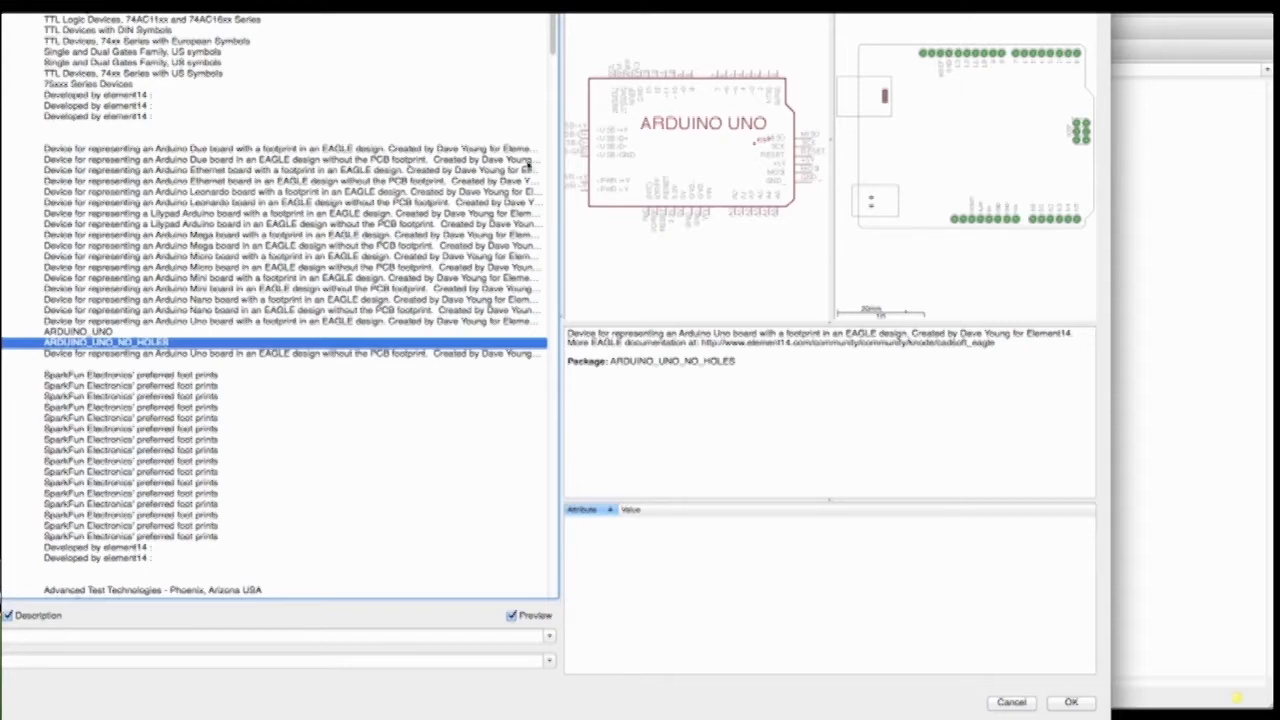
pyautogui.click(78, 332)
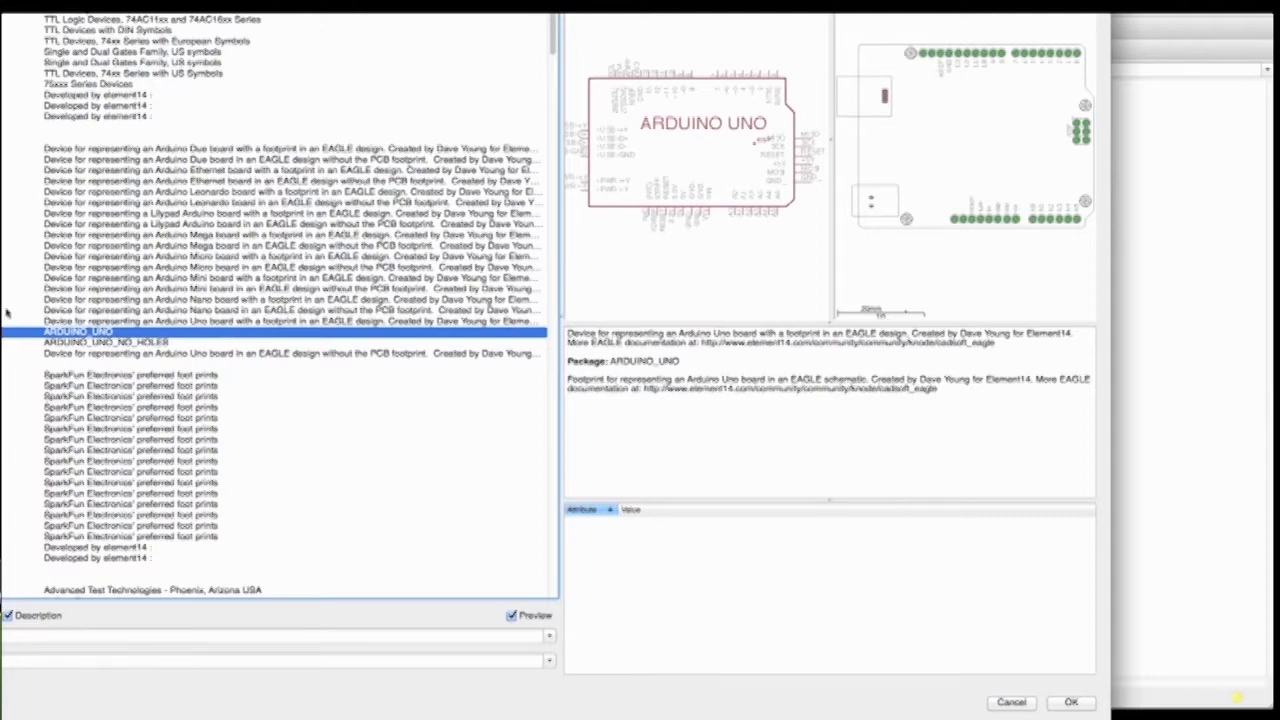
pyautogui.click(310, 340)
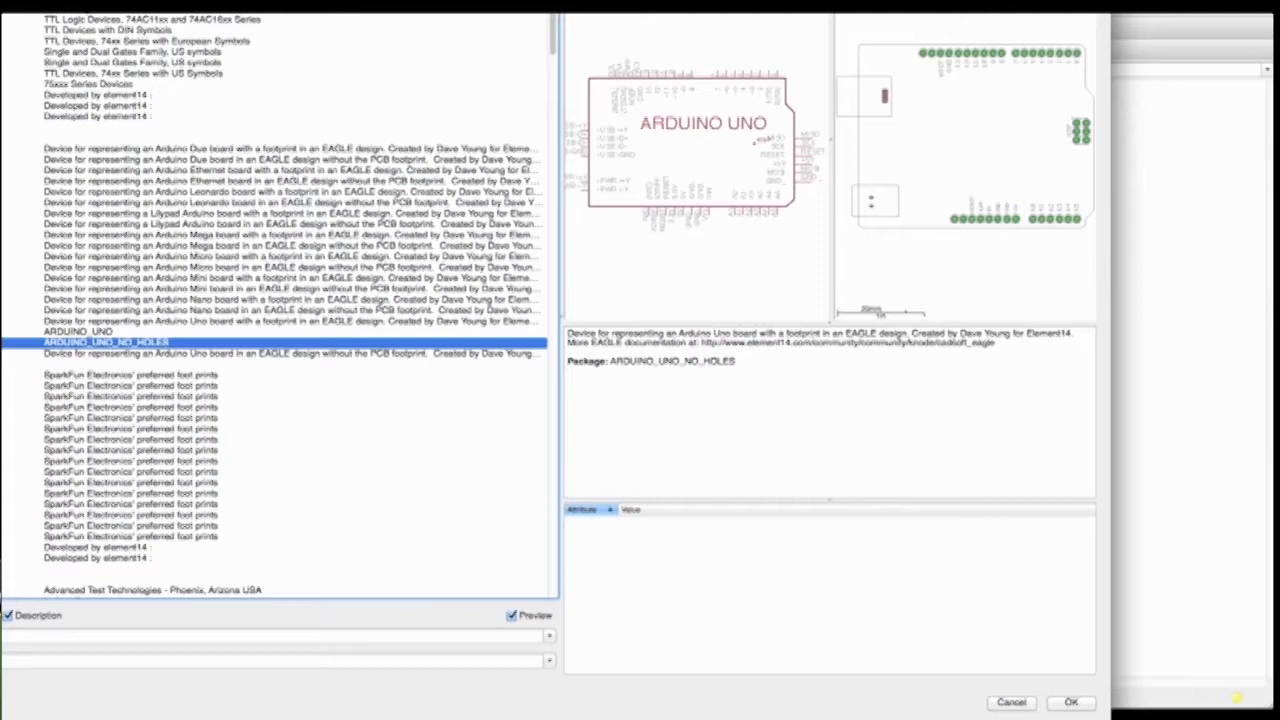
pyautogui.click(127, 333)
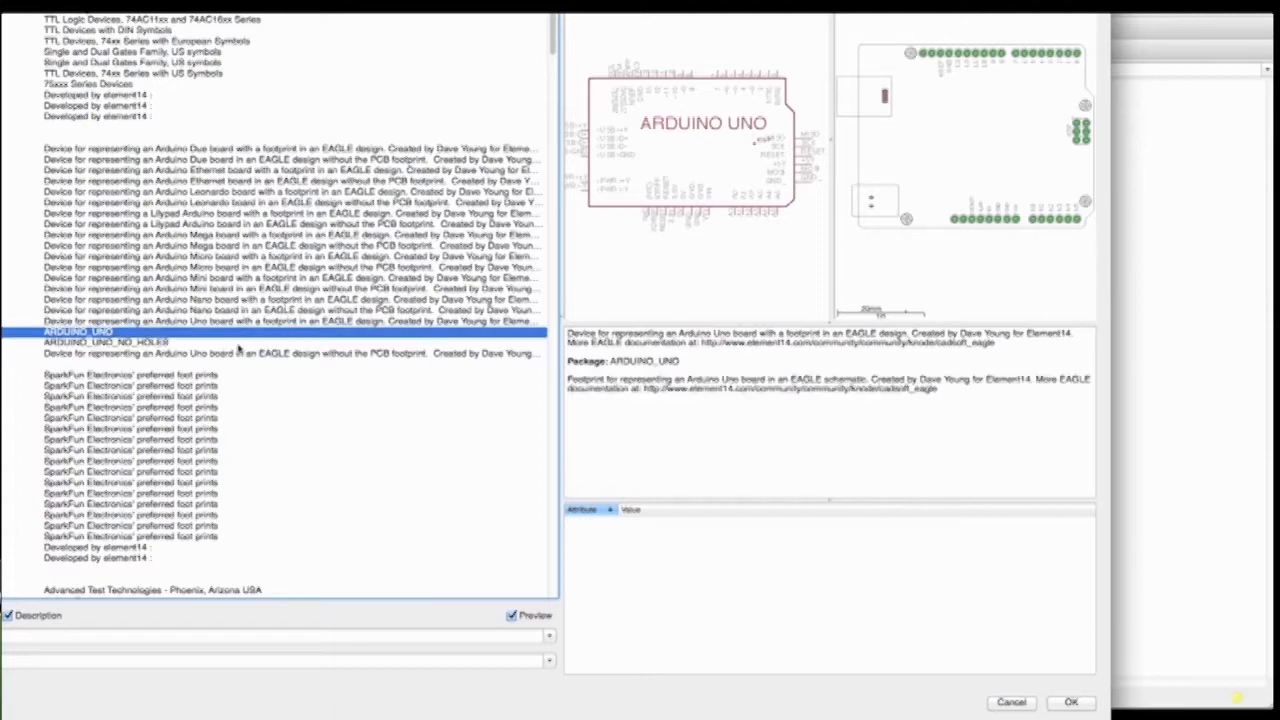
# Place one ARDUINO_UNO part in the right half of the schematic and return to the parts library
pyautogui.press('Return')
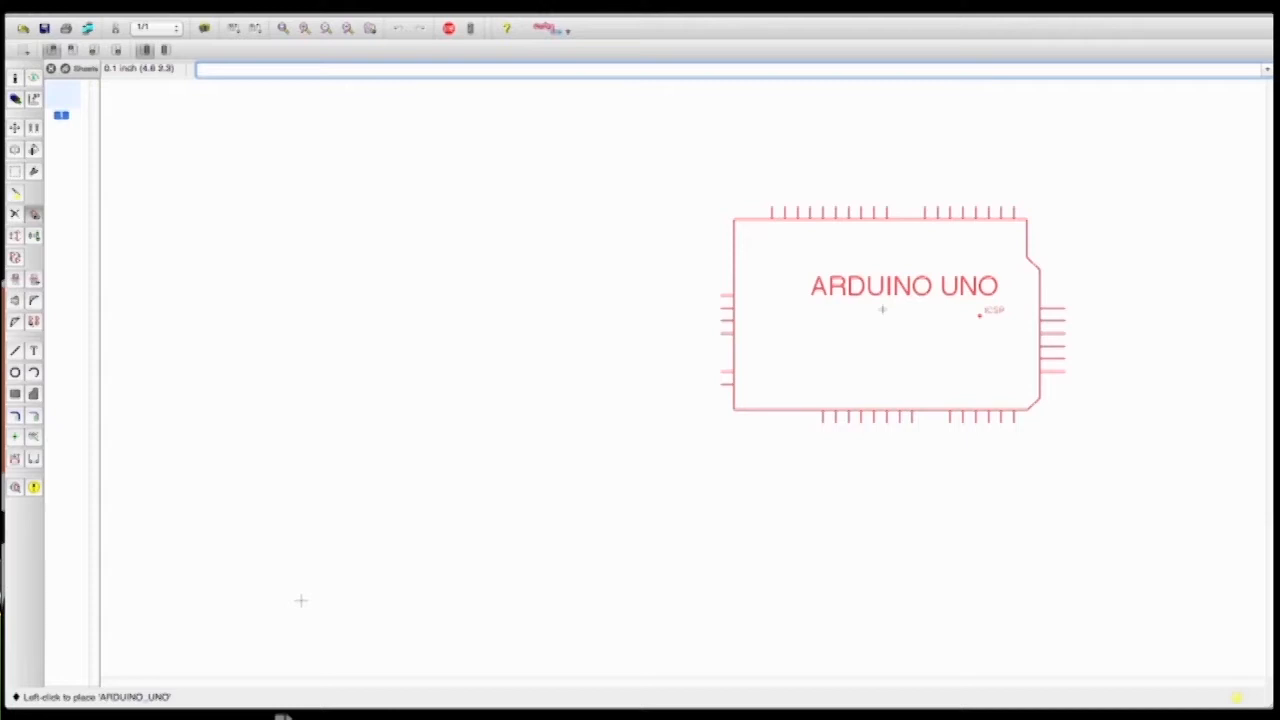
pyautogui.click(882, 309)
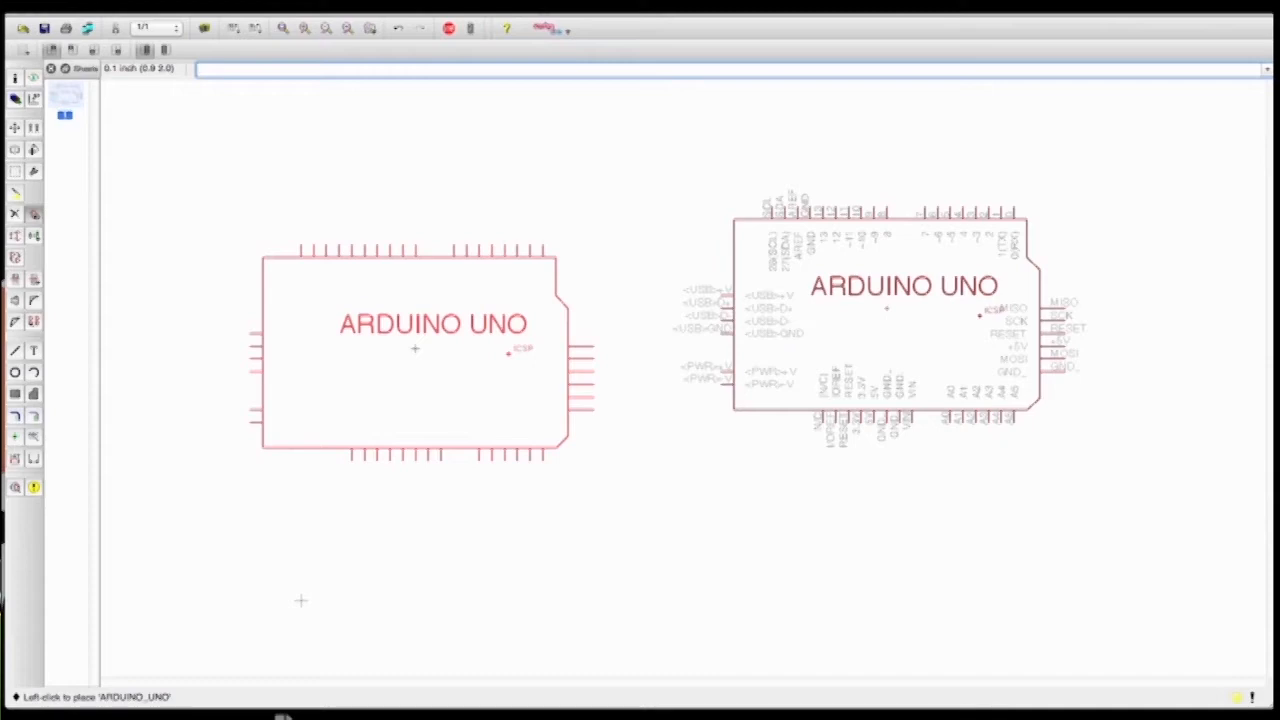
pyautogui.press('Escape')
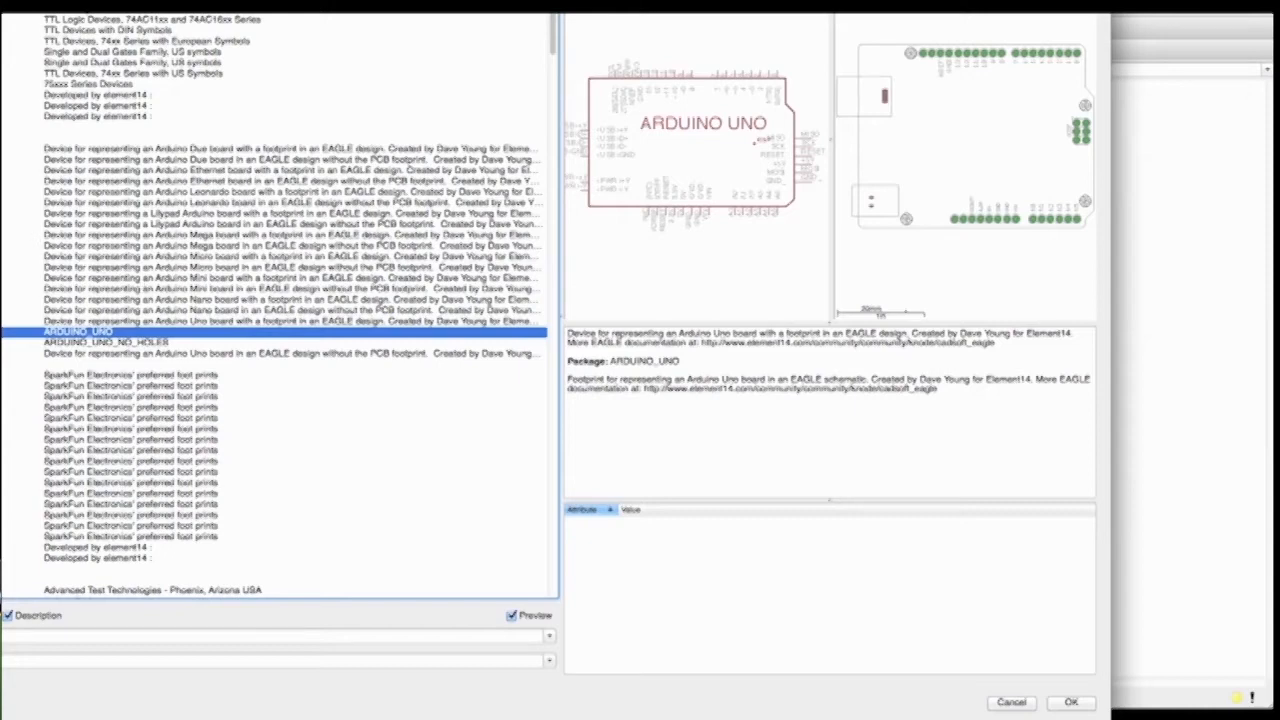
# Find the MCP23017 port expander in the parts library, compare its packages and choose SSOP28
pyautogui.click(2, 138)
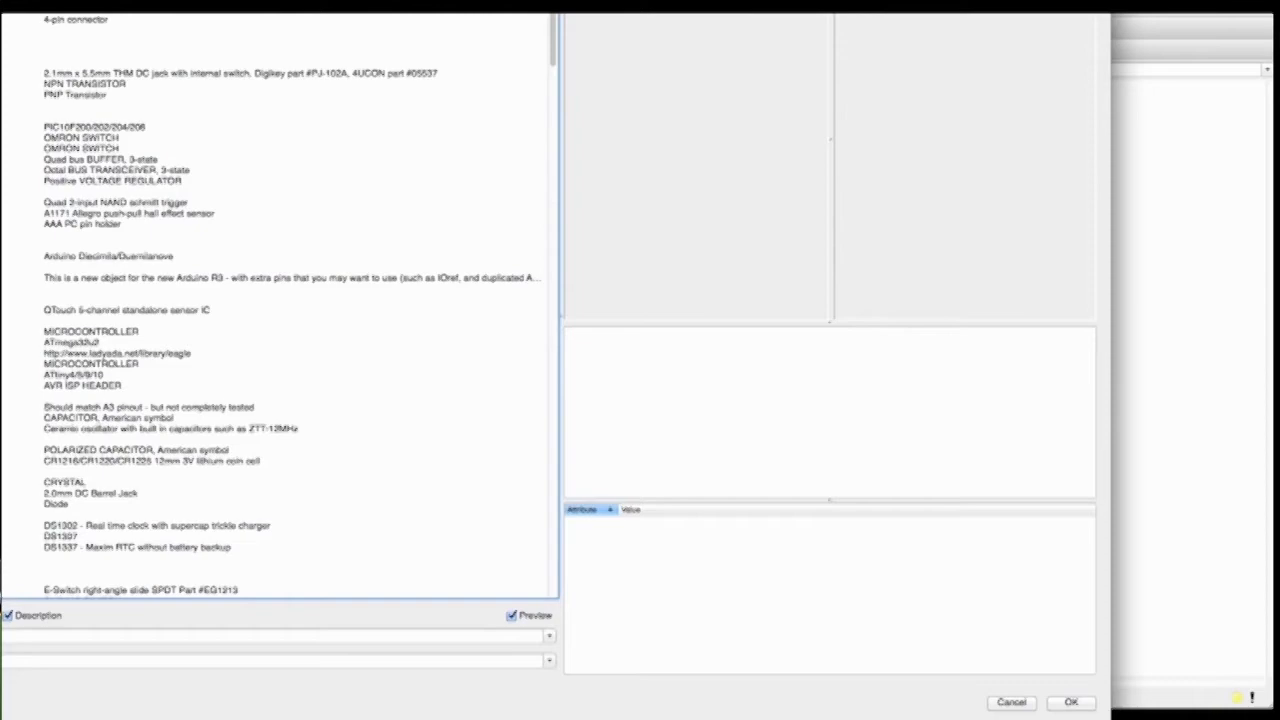
pyautogui.scroll(-15, 280, 300)
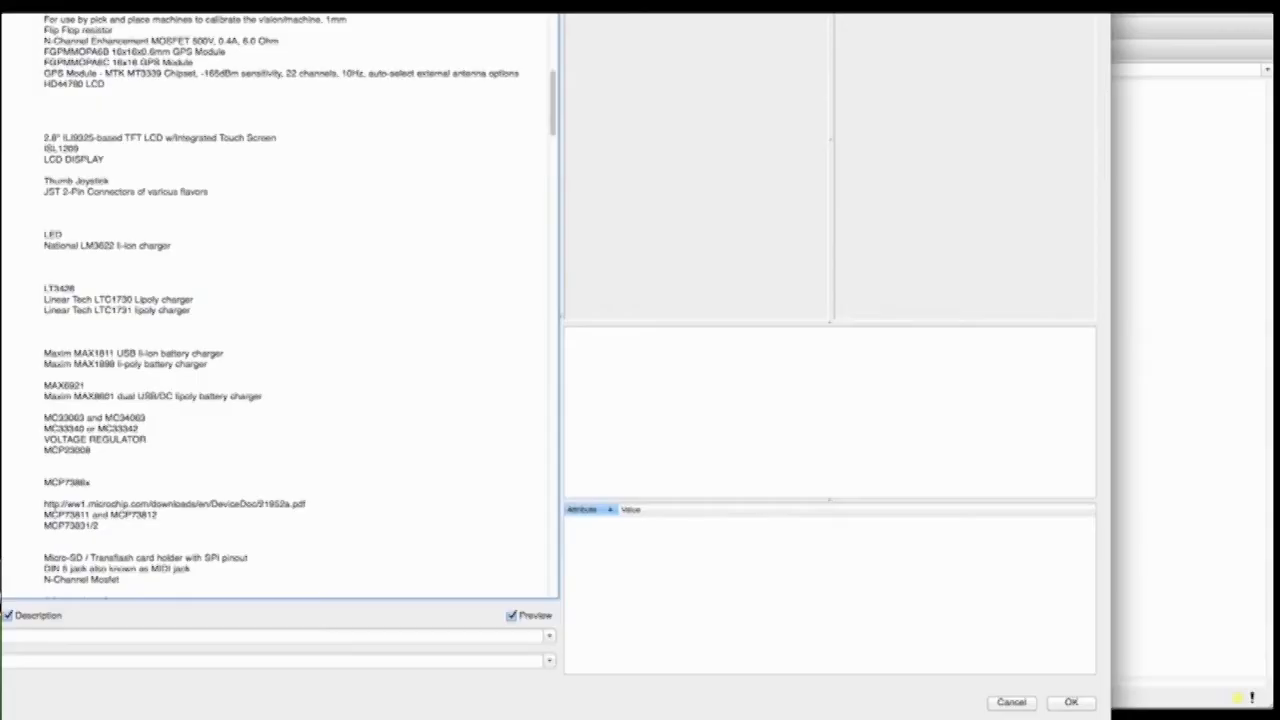
pyautogui.click(20, 504)
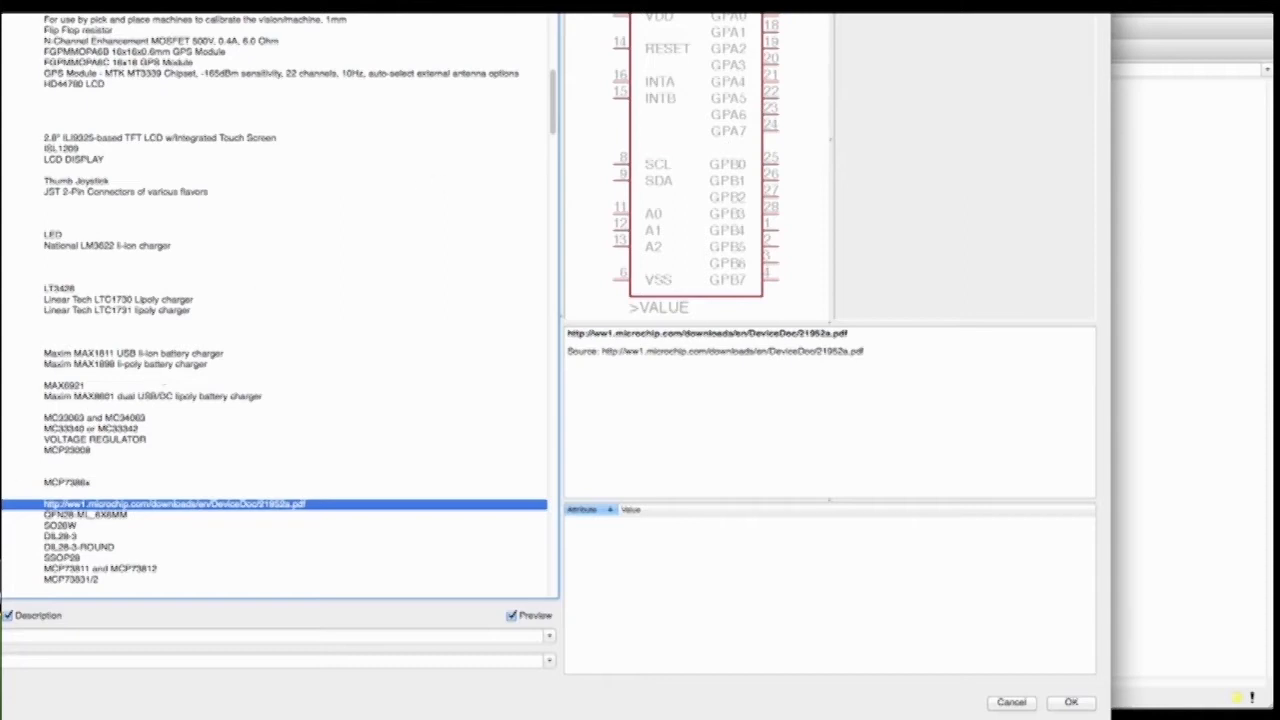
pyautogui.press('Down')
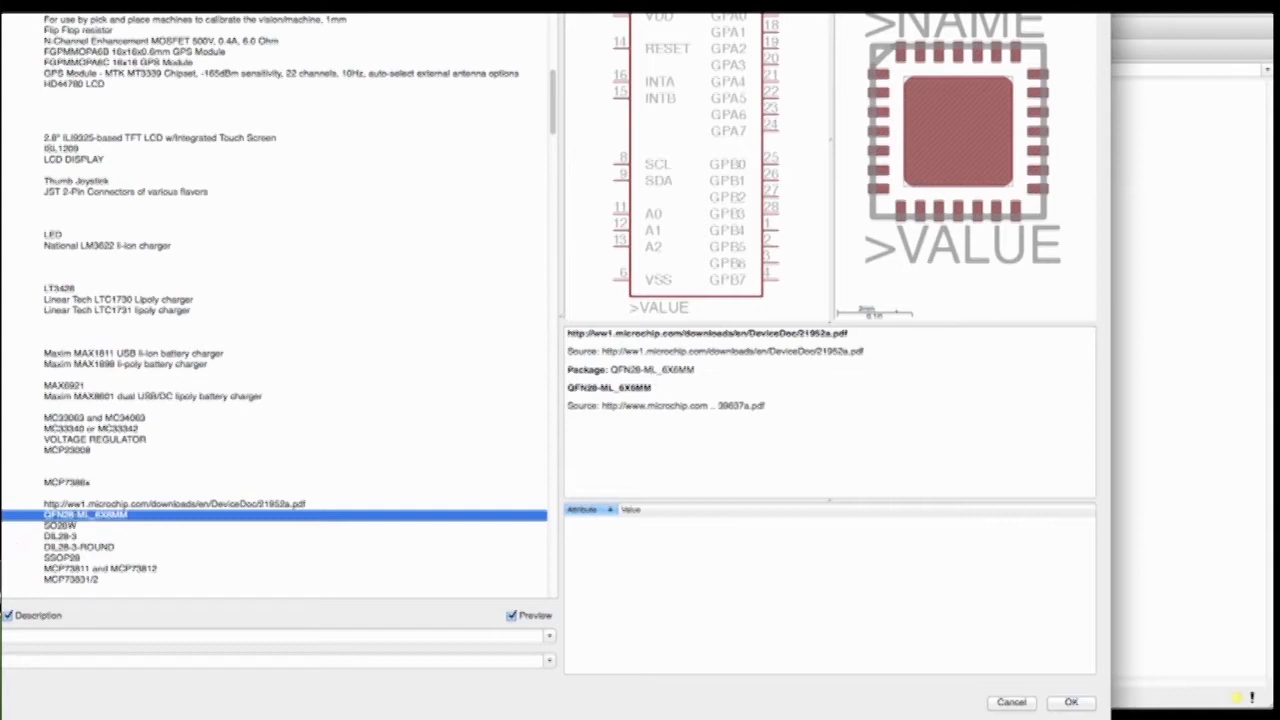
pyautogui.click(60, 526)
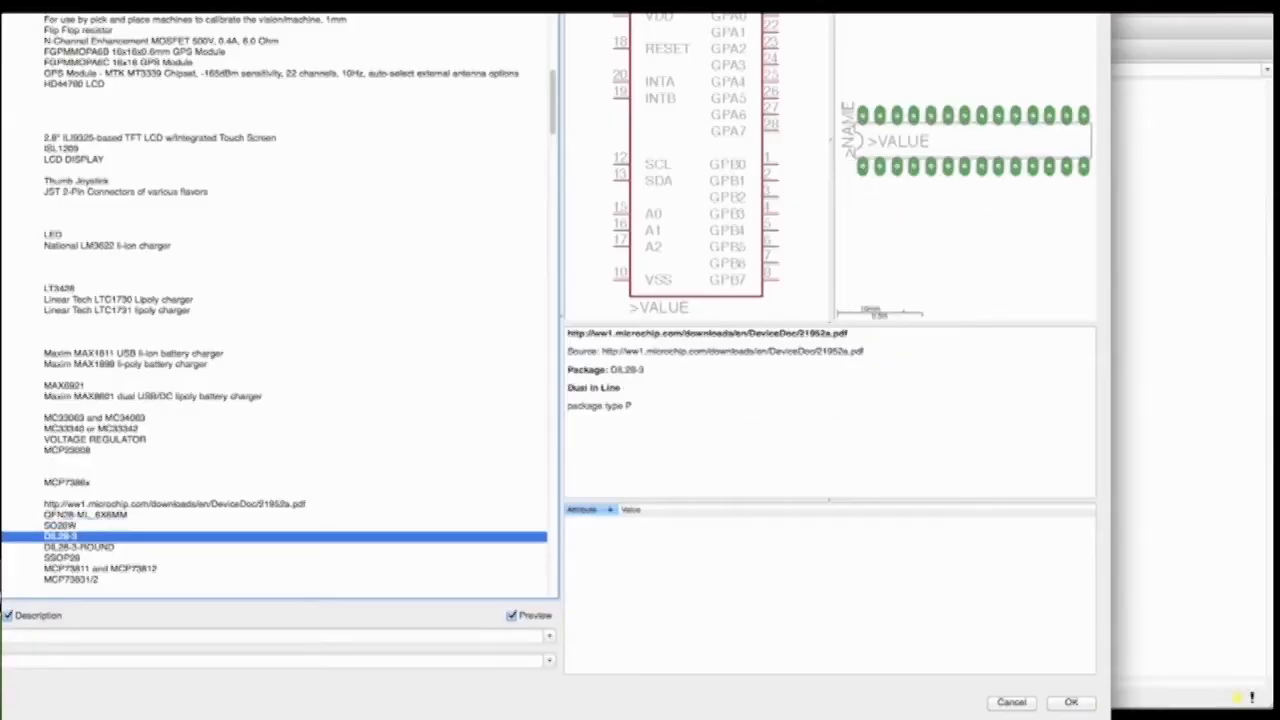
pyautogui.click(79, 547)
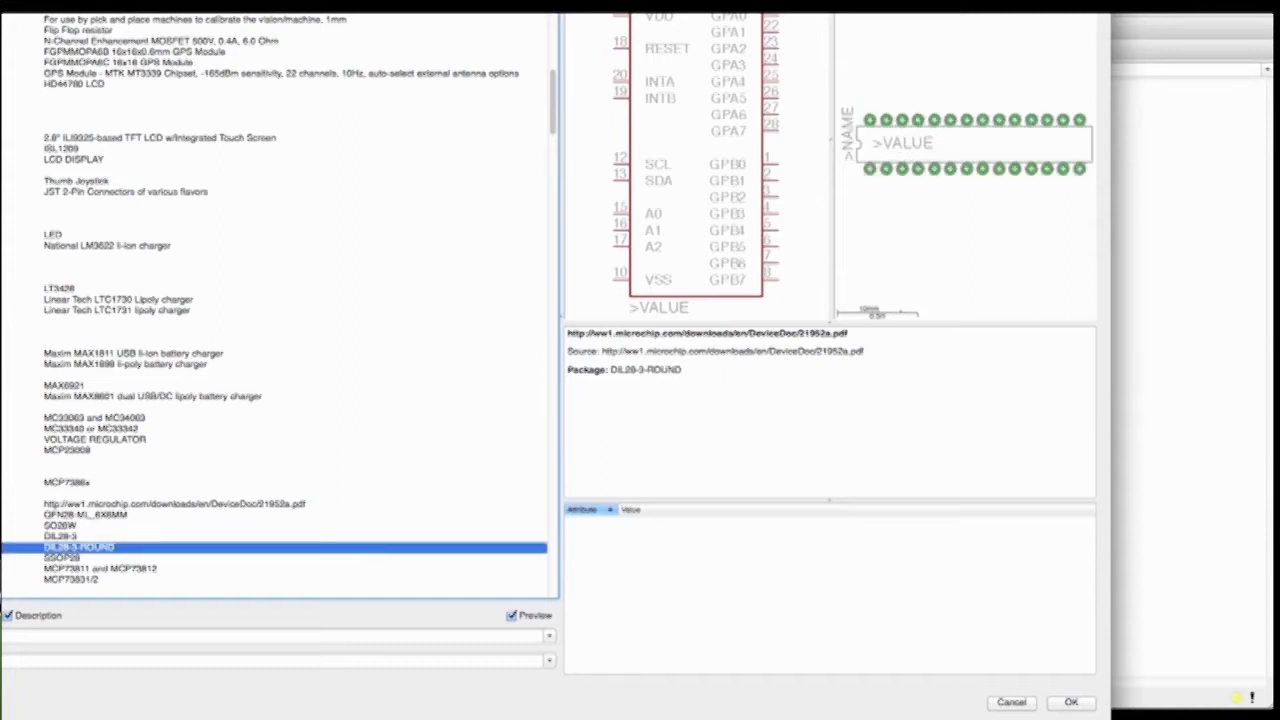
pyautogui.click(62, 558)
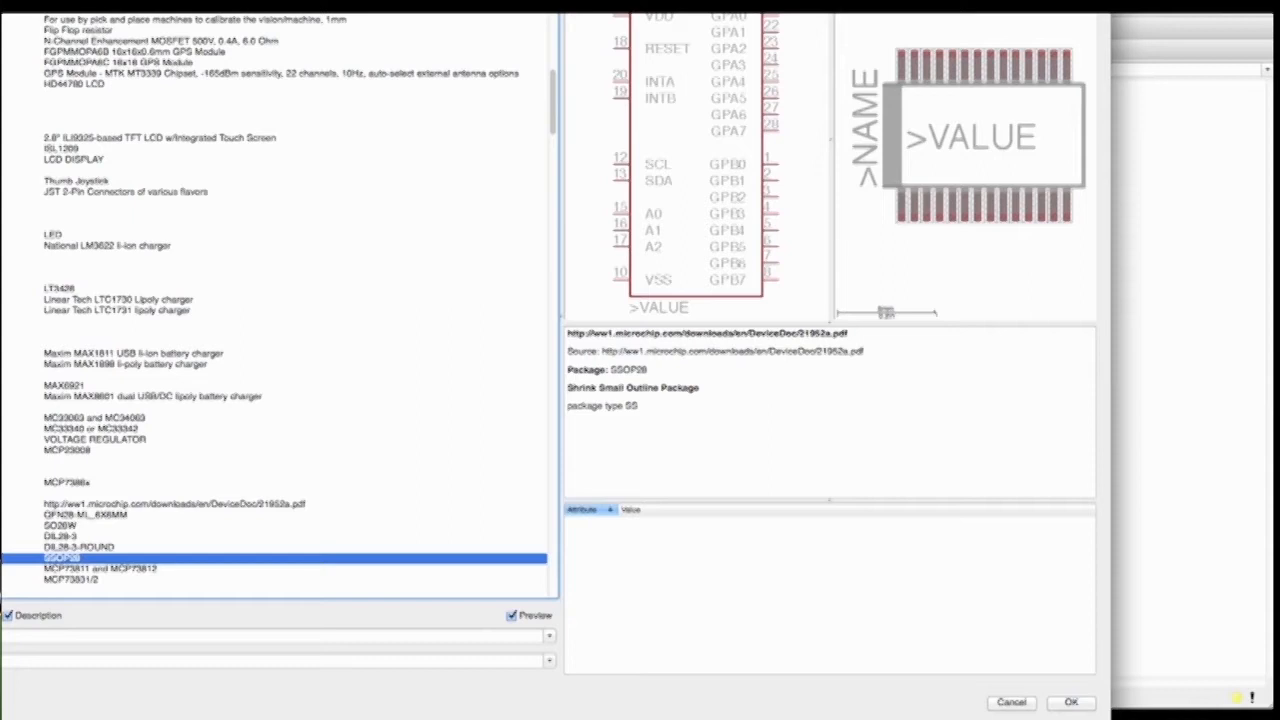
# Place one MCP23017SS part beside the Arduino Uno, on its USB connector side, and return to the parts library
pyautogui.press('Return')
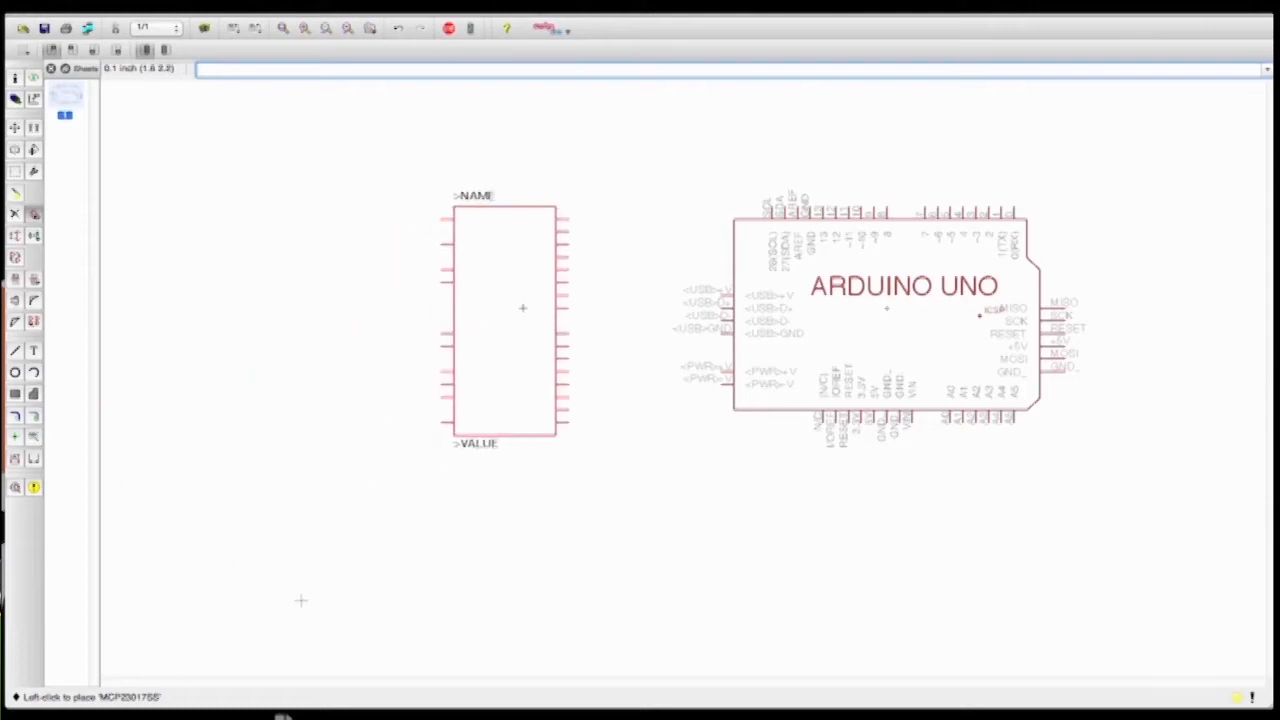
pyautogui.click(585, 288)
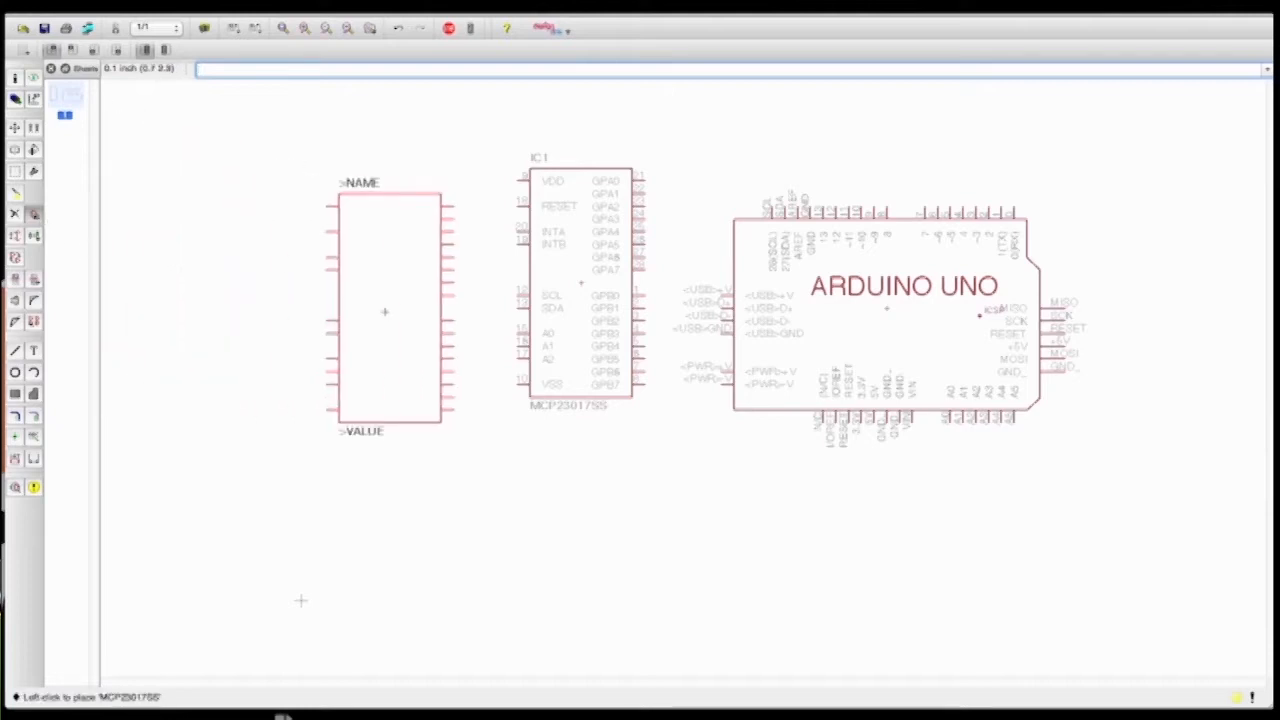
pyautogui.press('Escape')
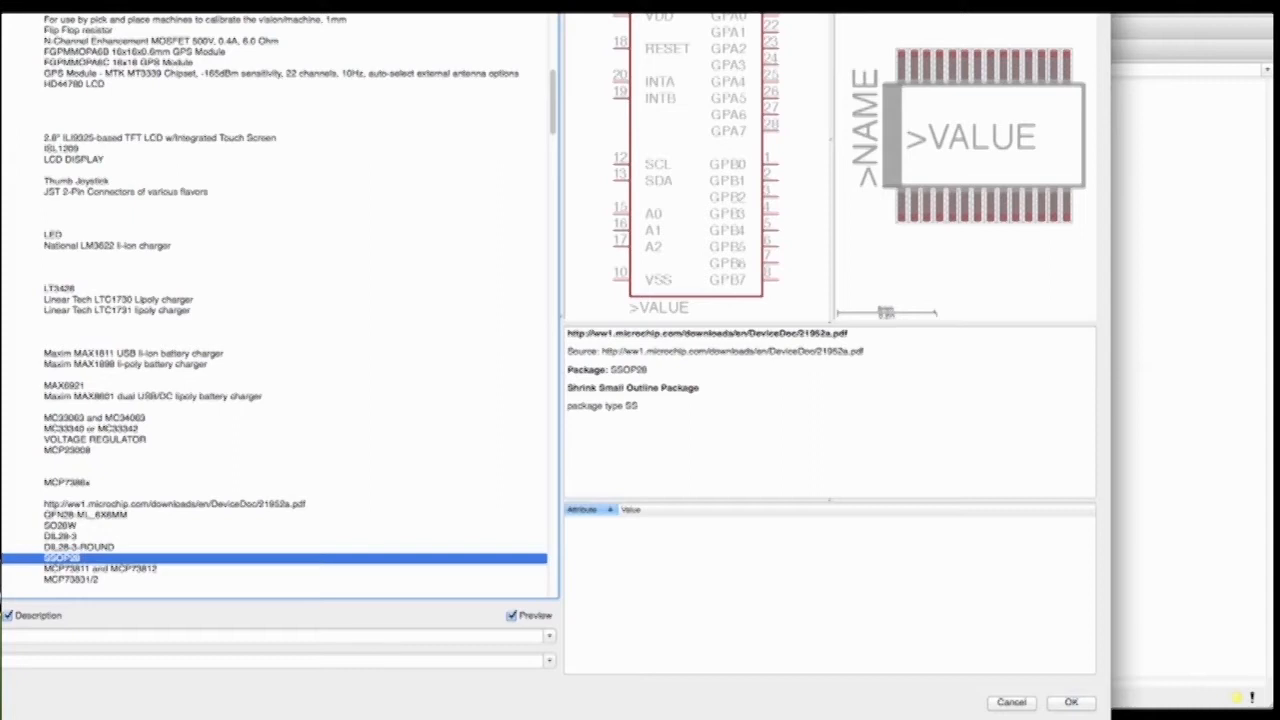
# Find the SMT 6mm switch, EVQQ2 series, compare its KMR2 and EVQ-Q2 packages and choose EVQ-Q2 for placement
pyautogui.click(2, 504)
pyautogui.scroll(-10, 275, 306)
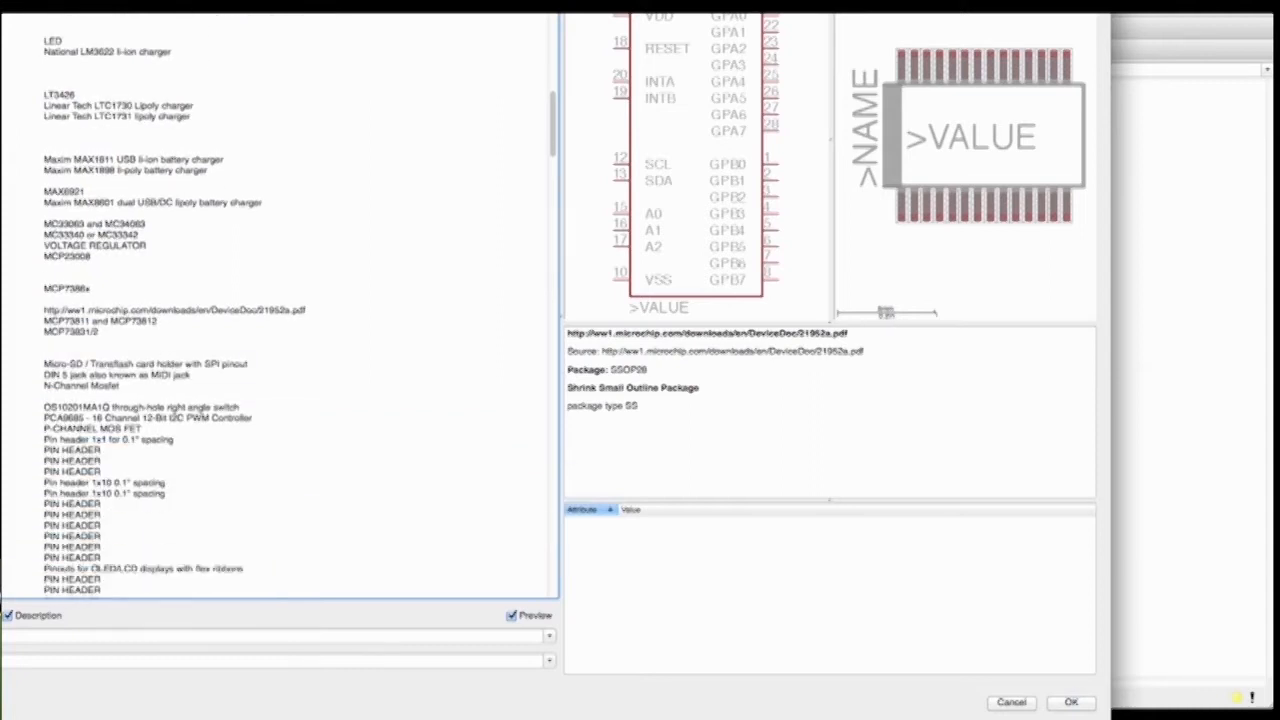
pyautogui.scroll(-8, 275, 306)
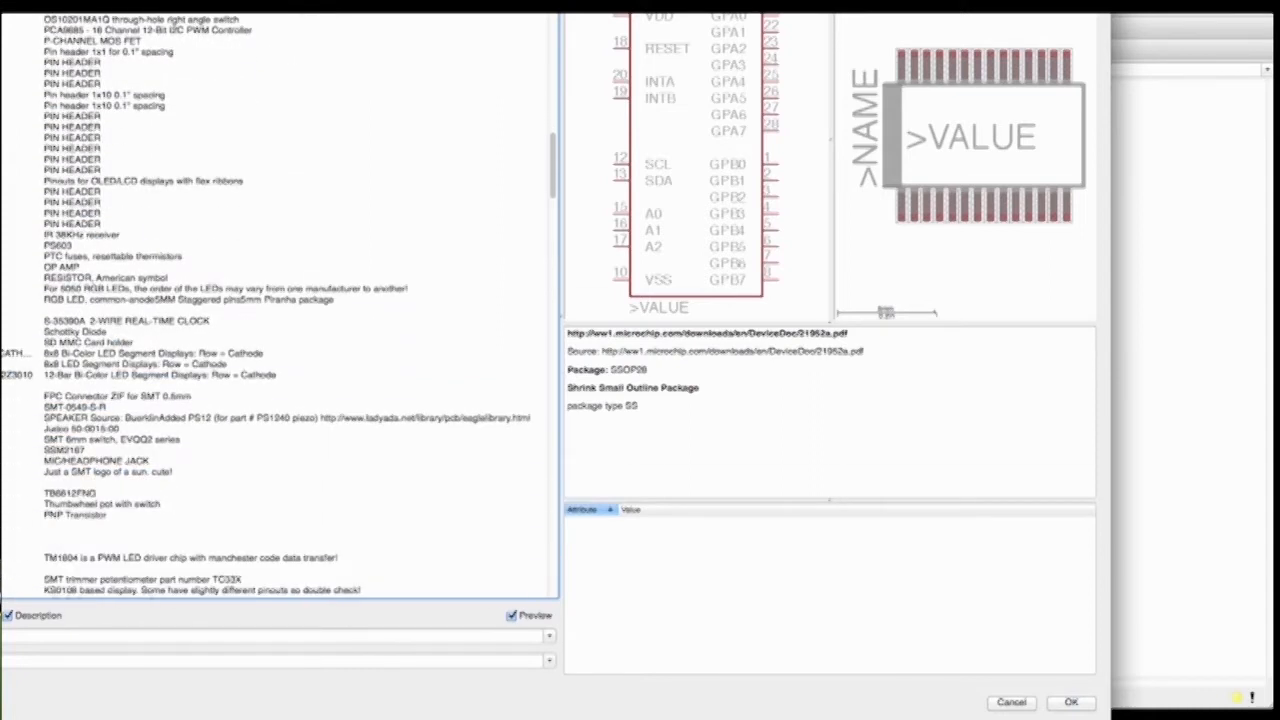
pyautogui.scroll(-1, 275, 306)
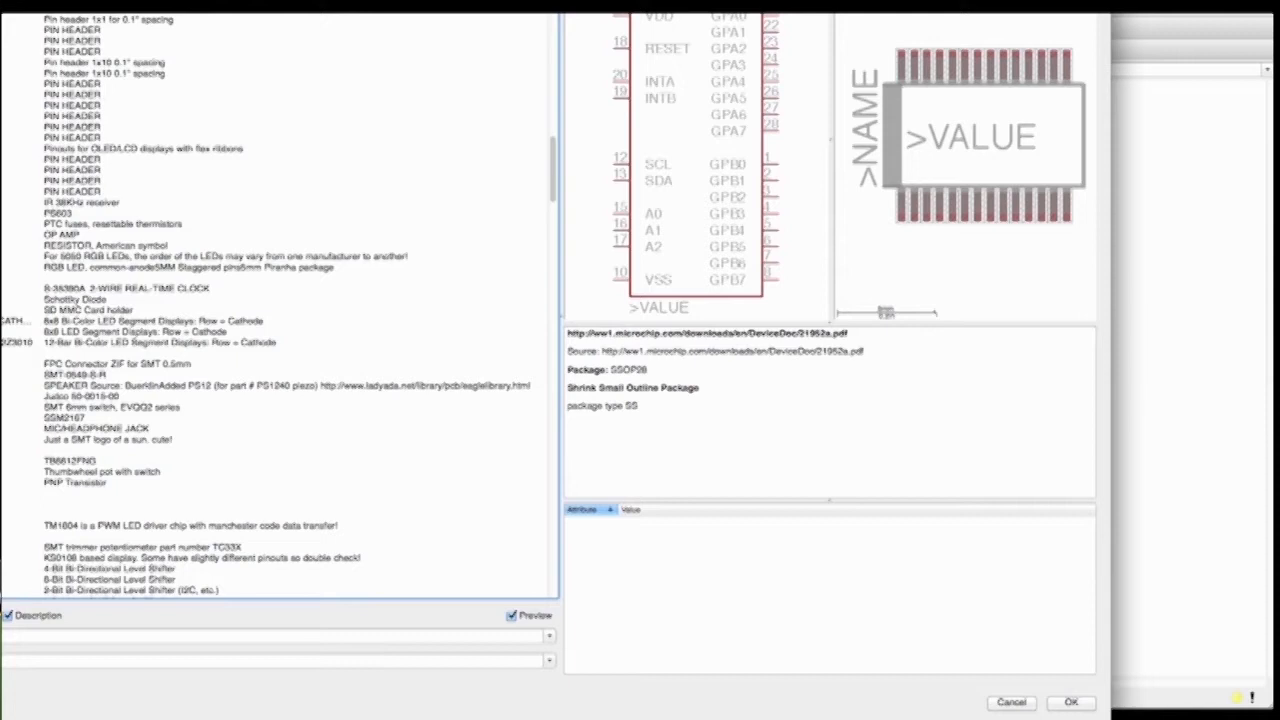
pyautogui.doubleClick(2, 407)
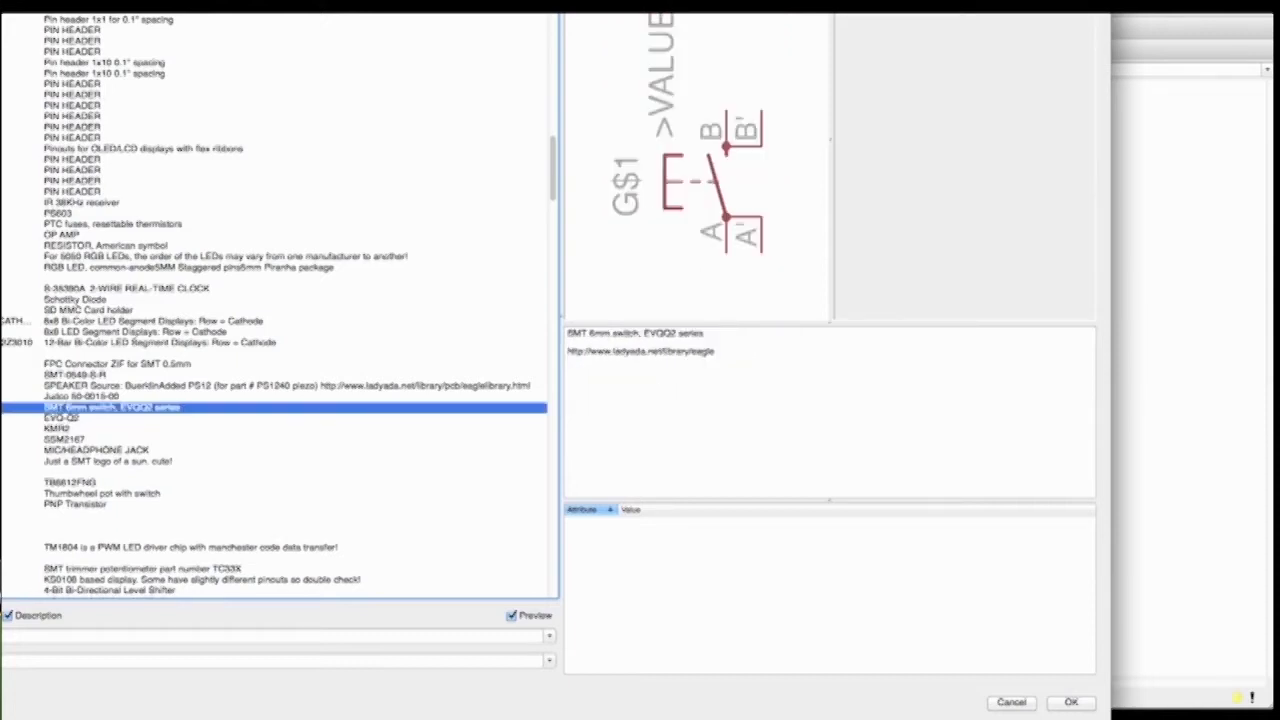
pyautogui.click(2, 418)
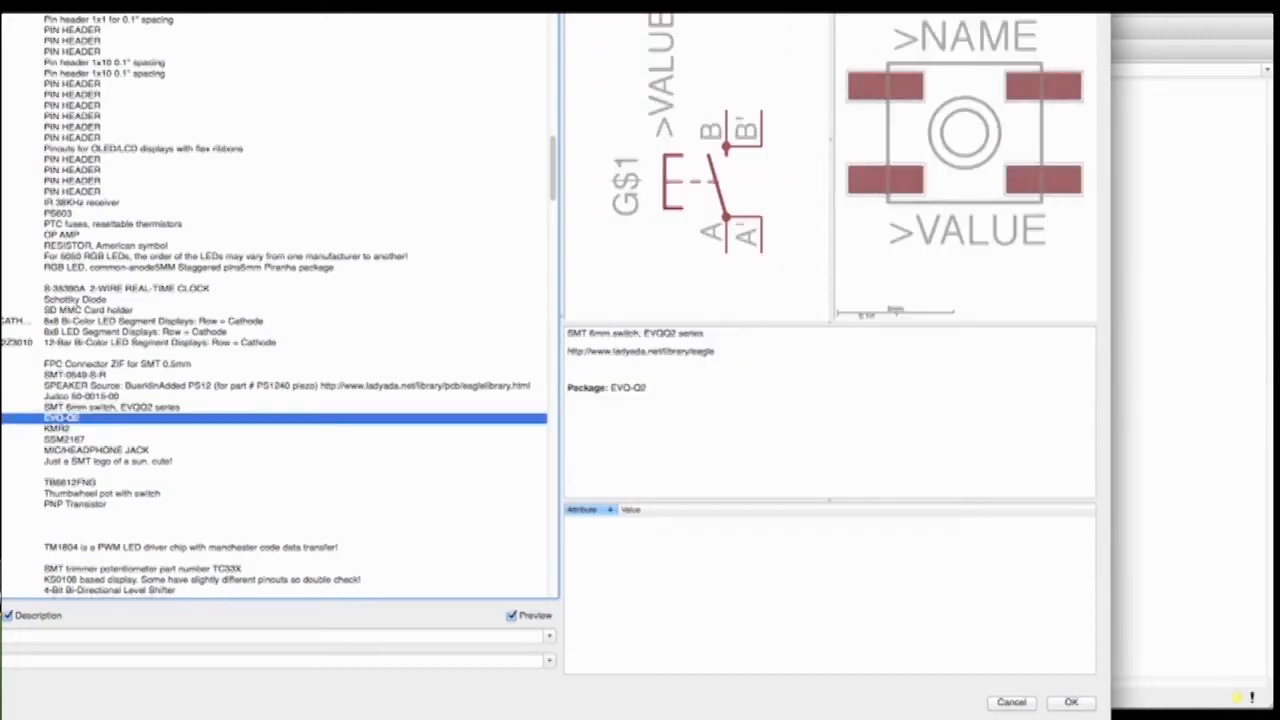
pyautogui.click(57, 429)
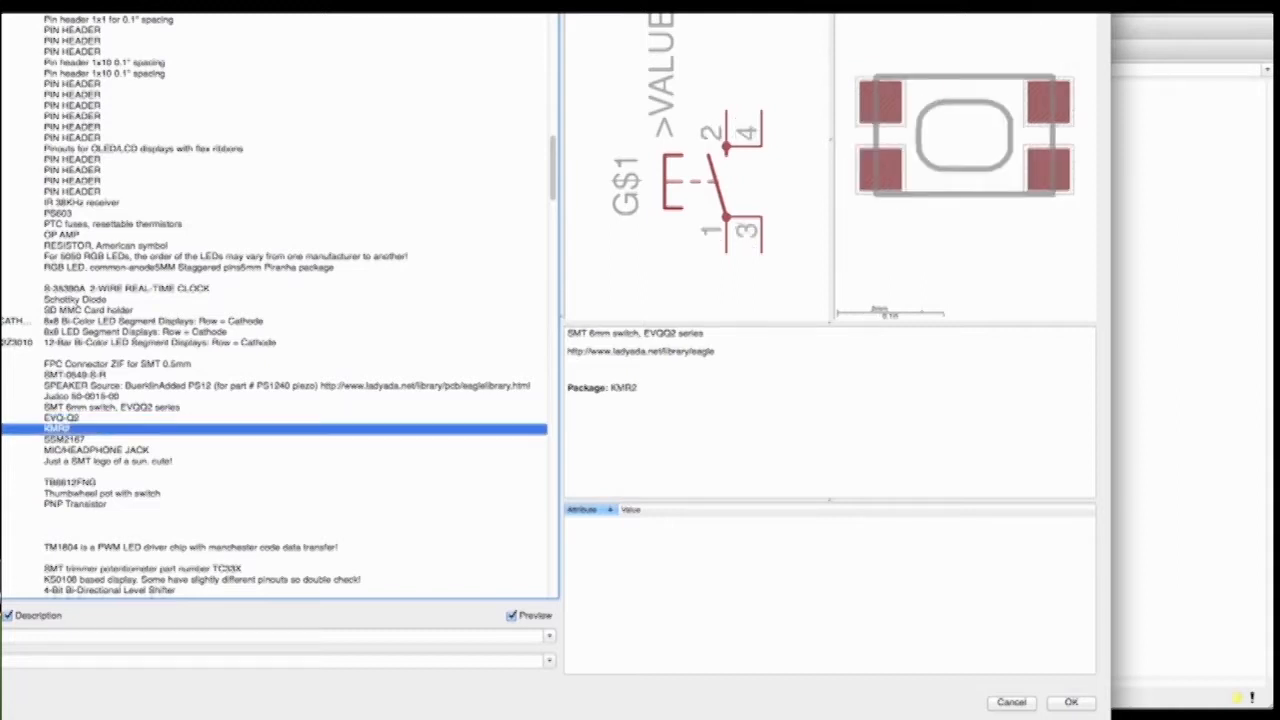
pyautogui.click(61, 418)
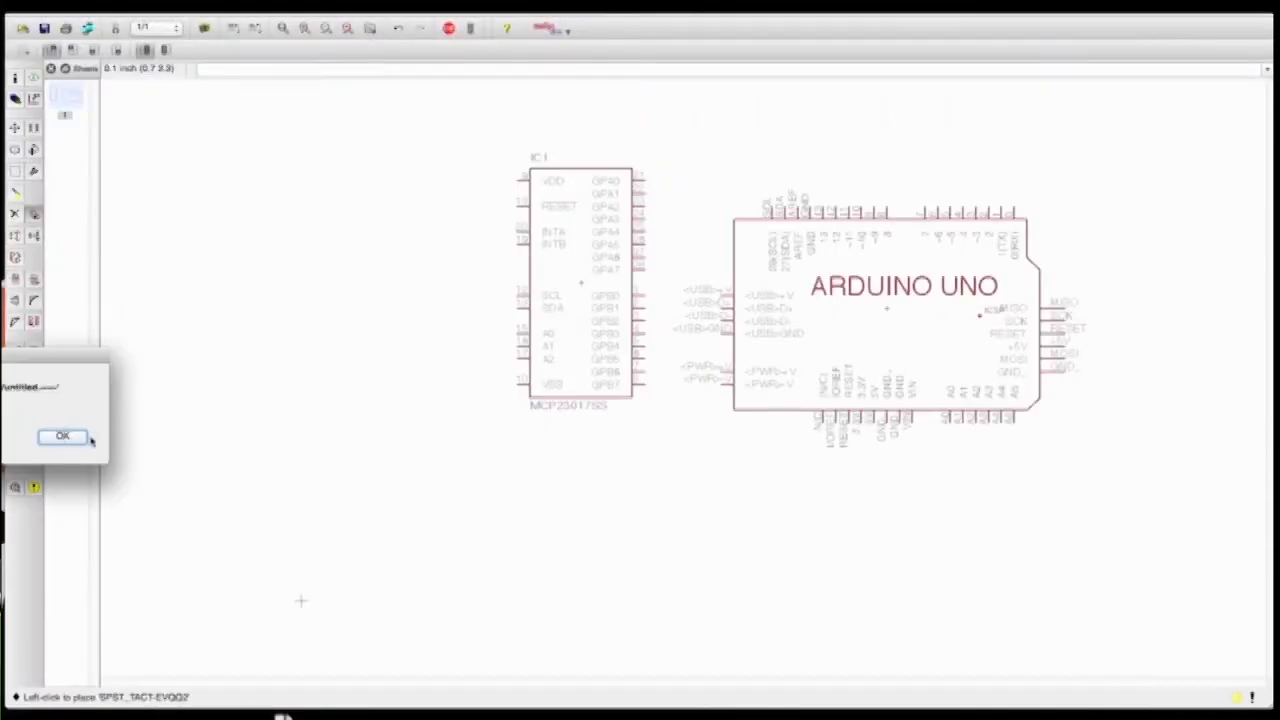
# Dismiss the message dialog and place ten SPST_TACT-EVQQ2 switches in the empty area to the left of the MCP23017
pyautogui.moveTo(45, 358); pyautogui.dragTo(432, 358)
pyautogui.click(452, 434)
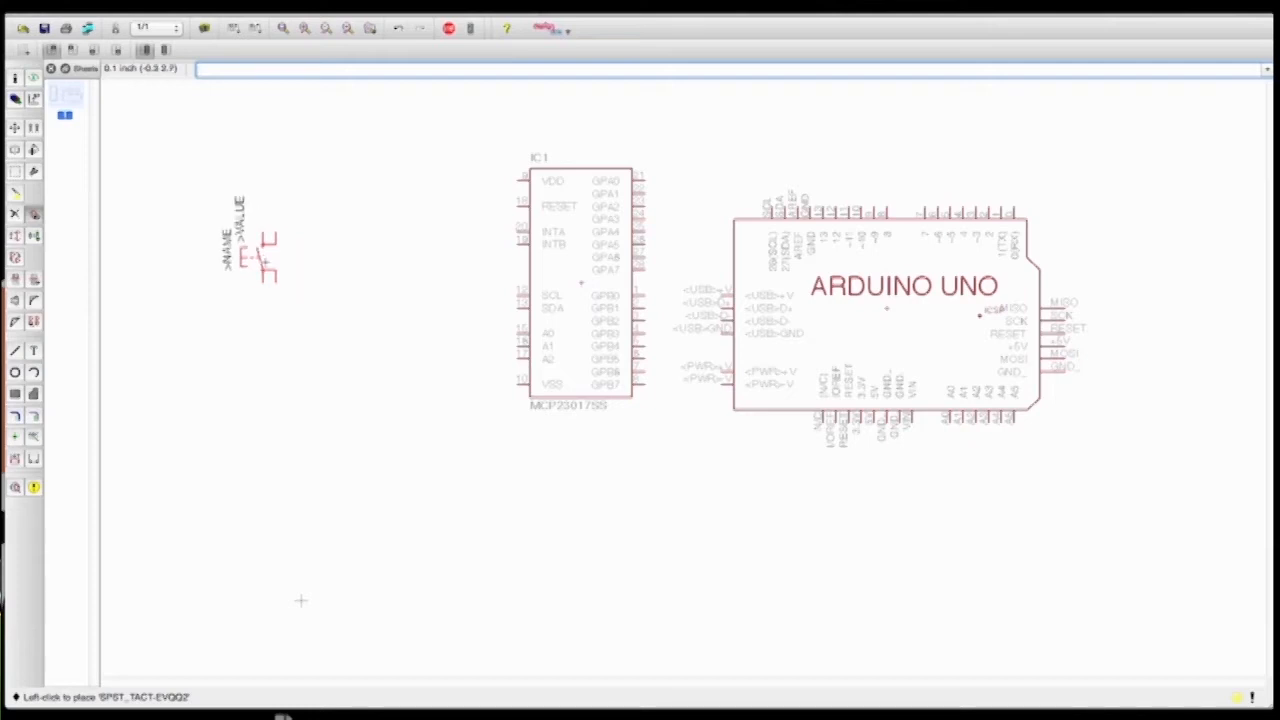
pyautogui.click(262, 258)
pyautogui.click(249, 321)
pyautogui.click(241, 368)
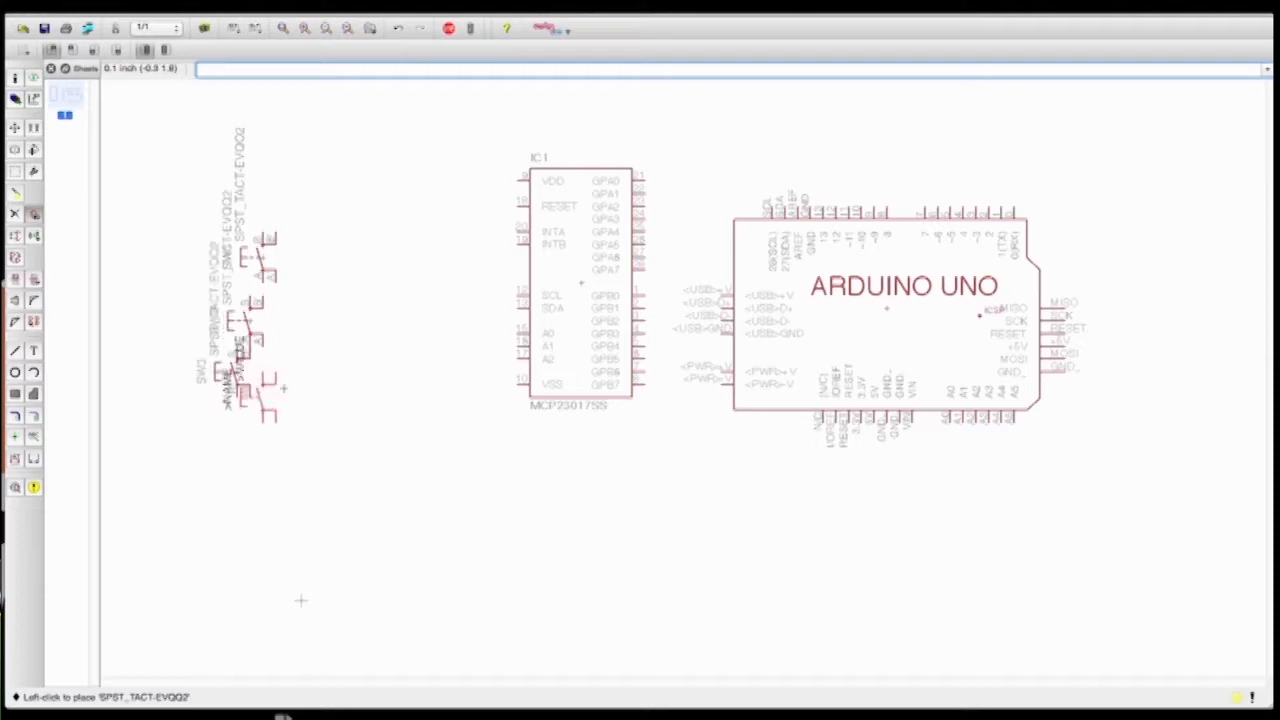
pyautogui.click(293, 383)
pyautogui.click(336, 318)
pyautogui.click(350, 268)
pyautogui.click(350, 210)
pyautogui.click(358, 167)
pyautogui.click(298, 156)
pyautogui.click(145, 167)
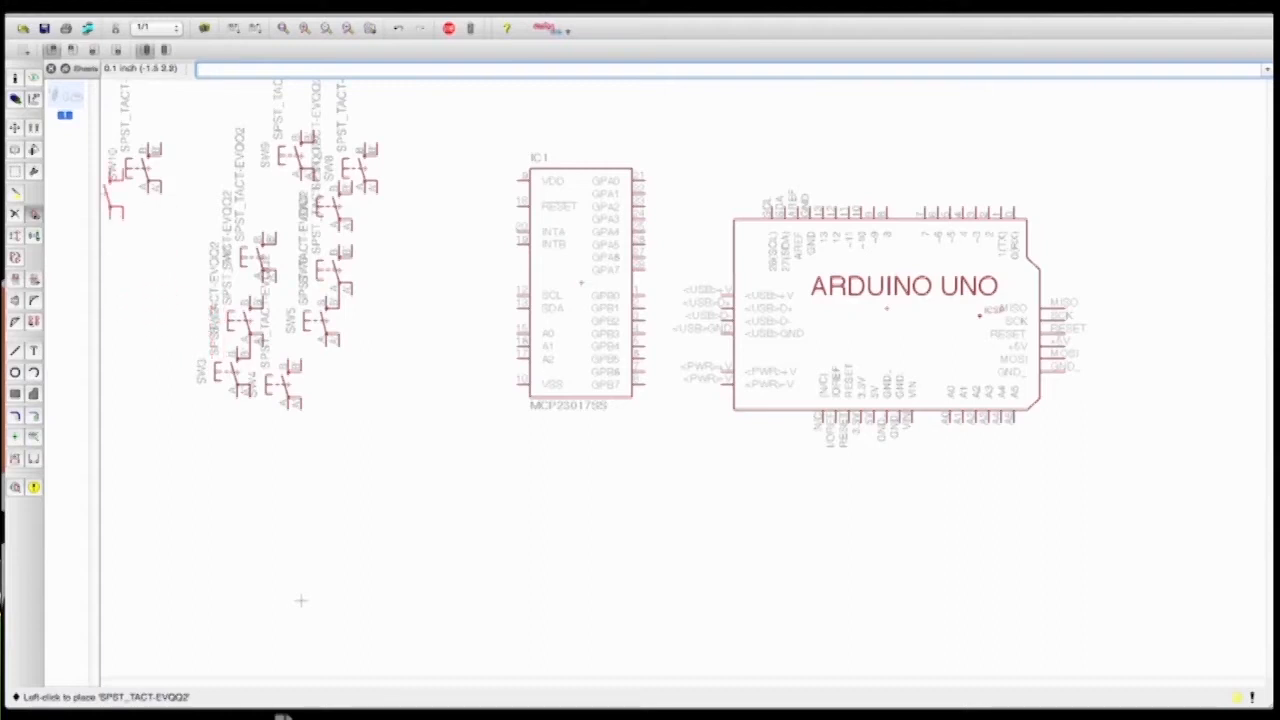
# Save the schematic to the Desktop folder under the name tallytest4
pyautogui.click(3, 5)
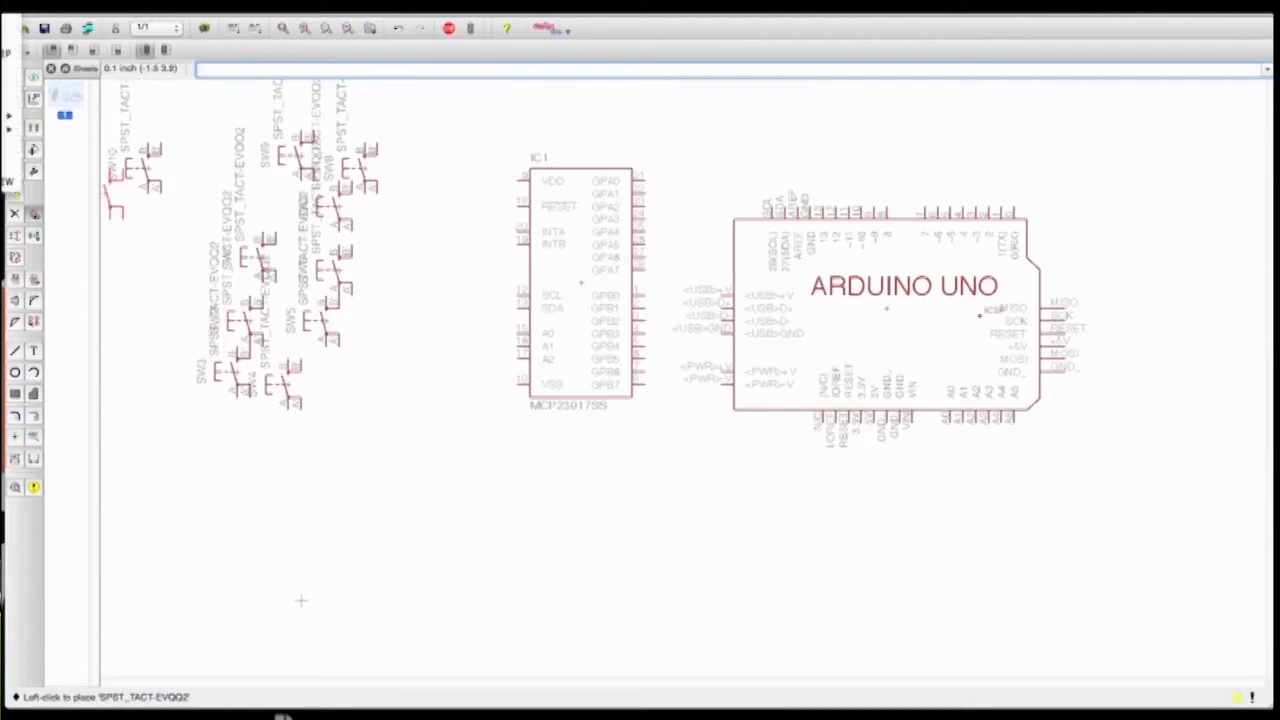
pyautogui.click(3, 12)
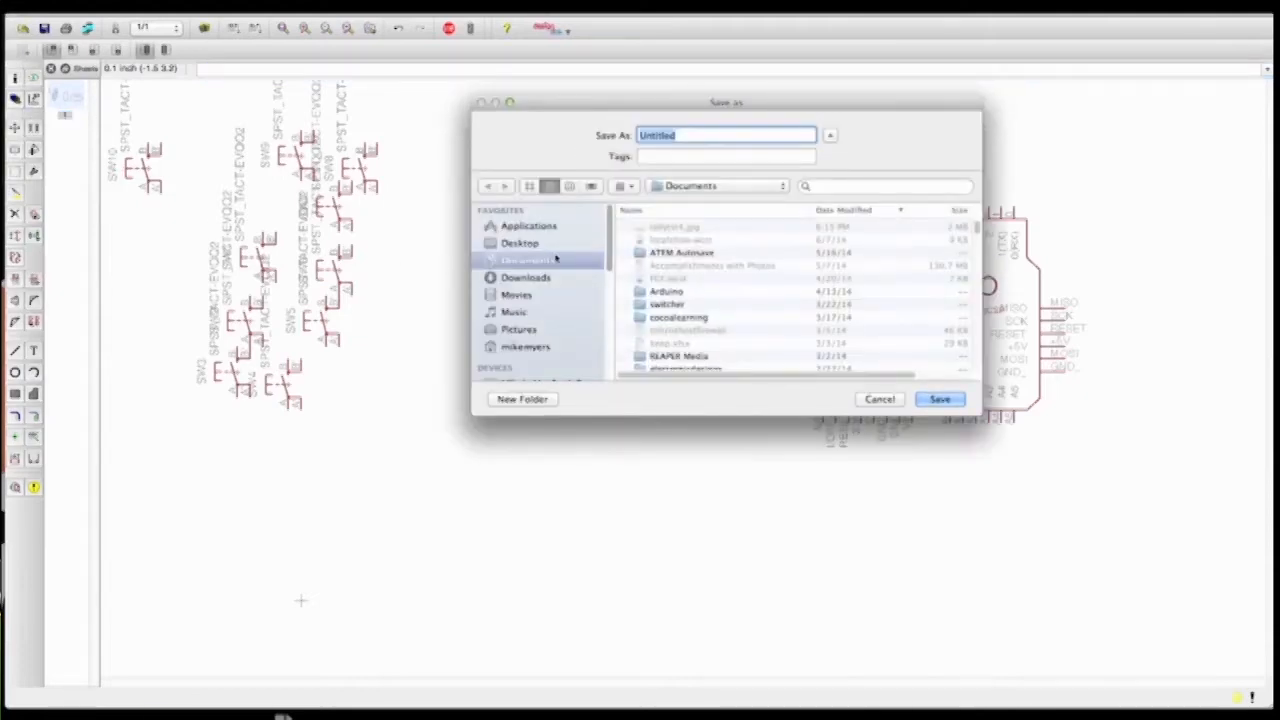
pyautogui.click(522, 243)
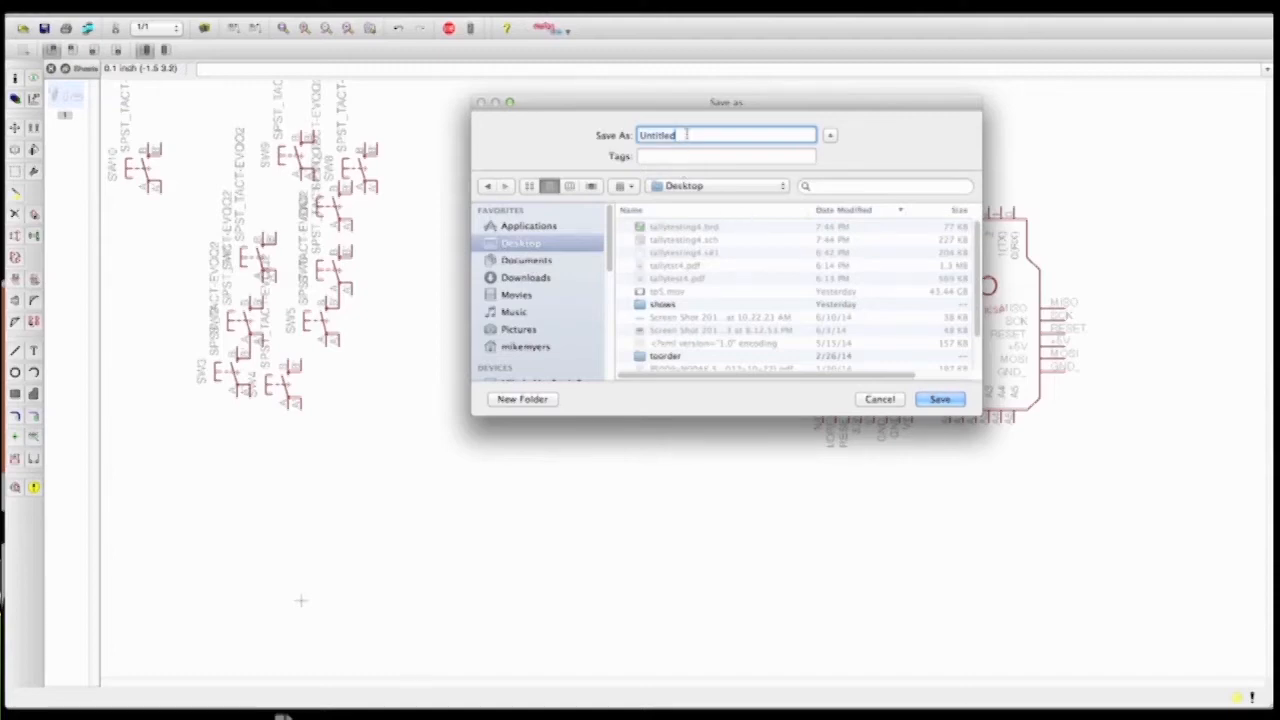
pyautogui.write('tallytest4')
pyautogui.press('Return')
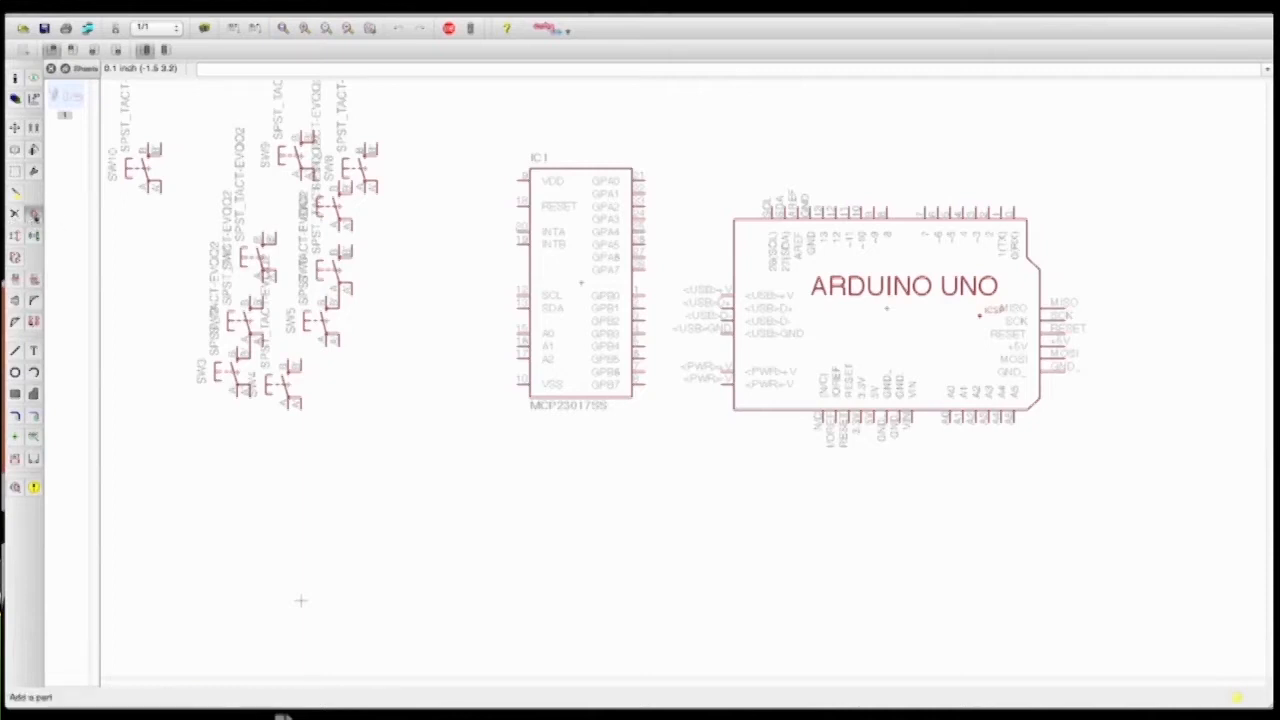
# Start adding another part and choose the CHIPLED_0805 package of the LED device
pyautogui.click(34, 214)
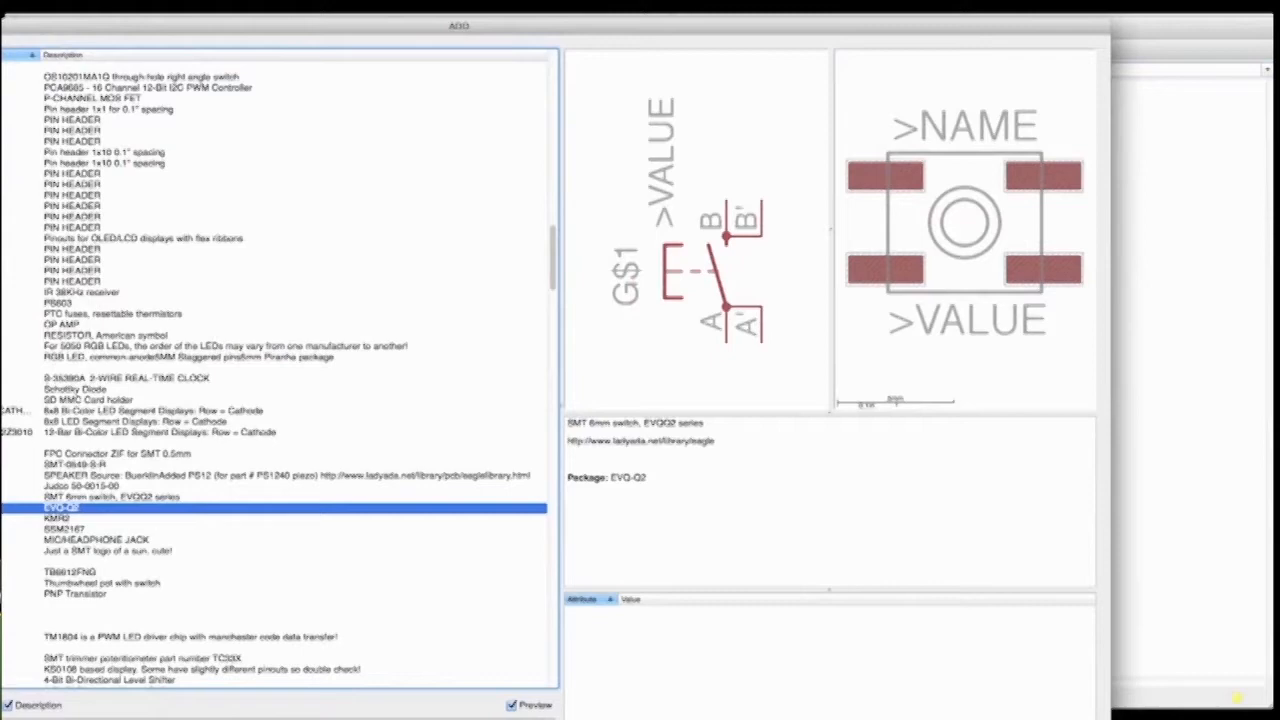
pyautogui.scroll(5, 278, 374)
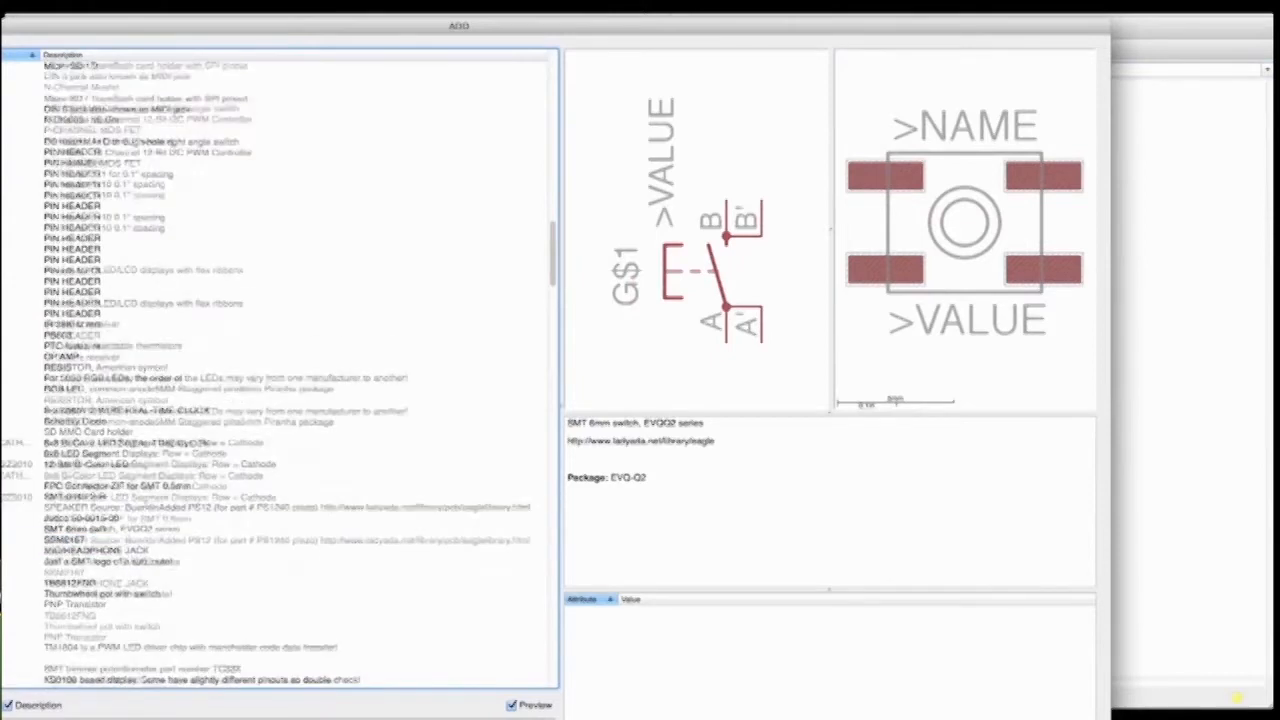
pyautogui.scroll(7, 278, 374)
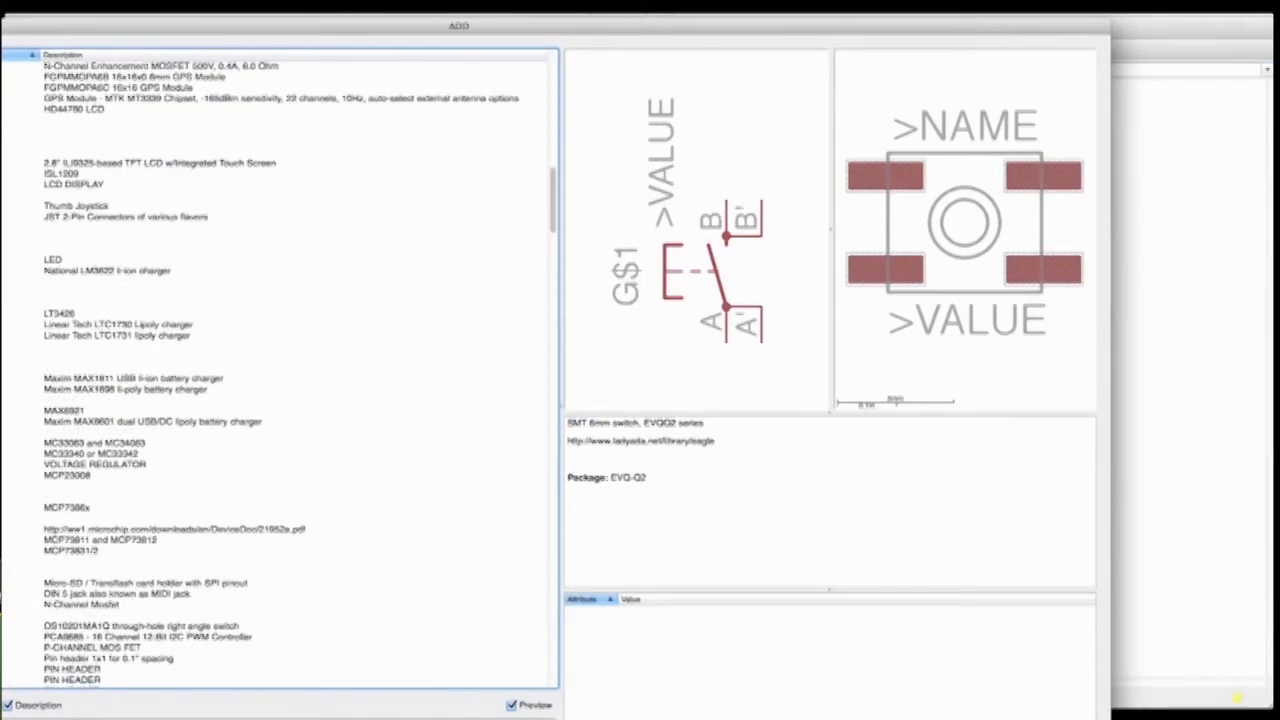
pyautogui.scroll(1, 278, 374)
pyautogui.doubleClick(53, 292)
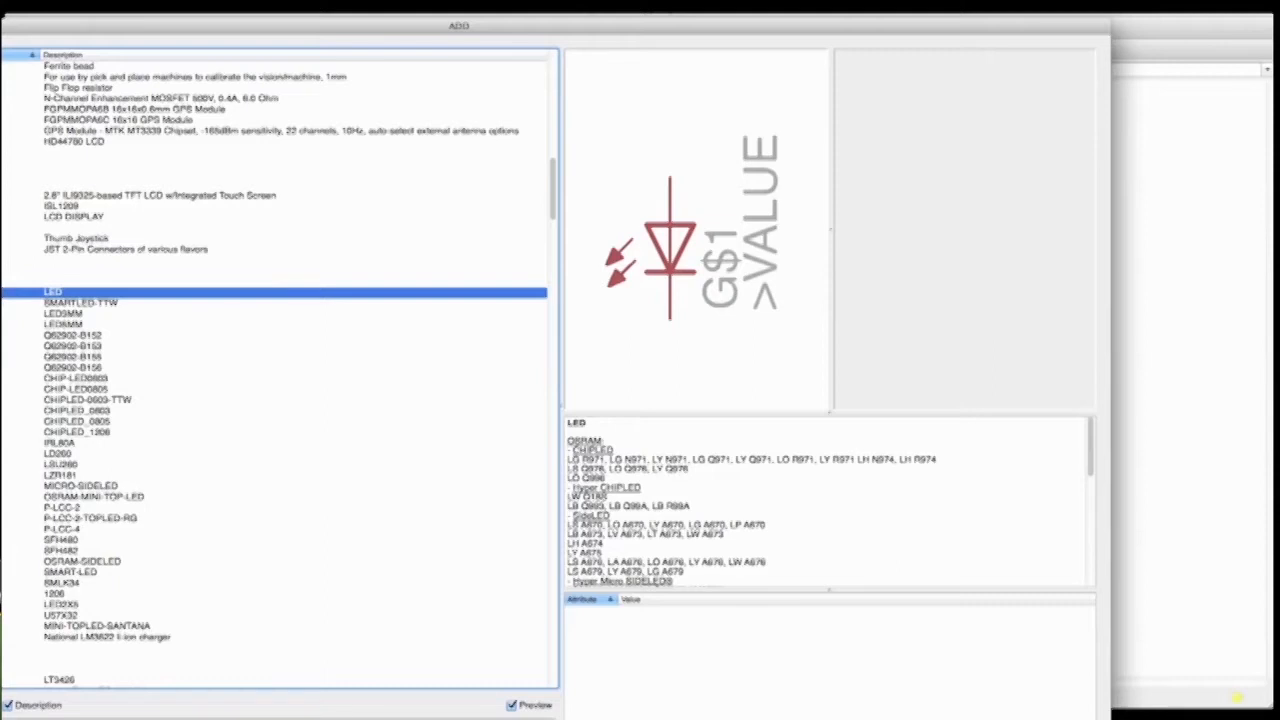
pyautogui.click(60, 422)
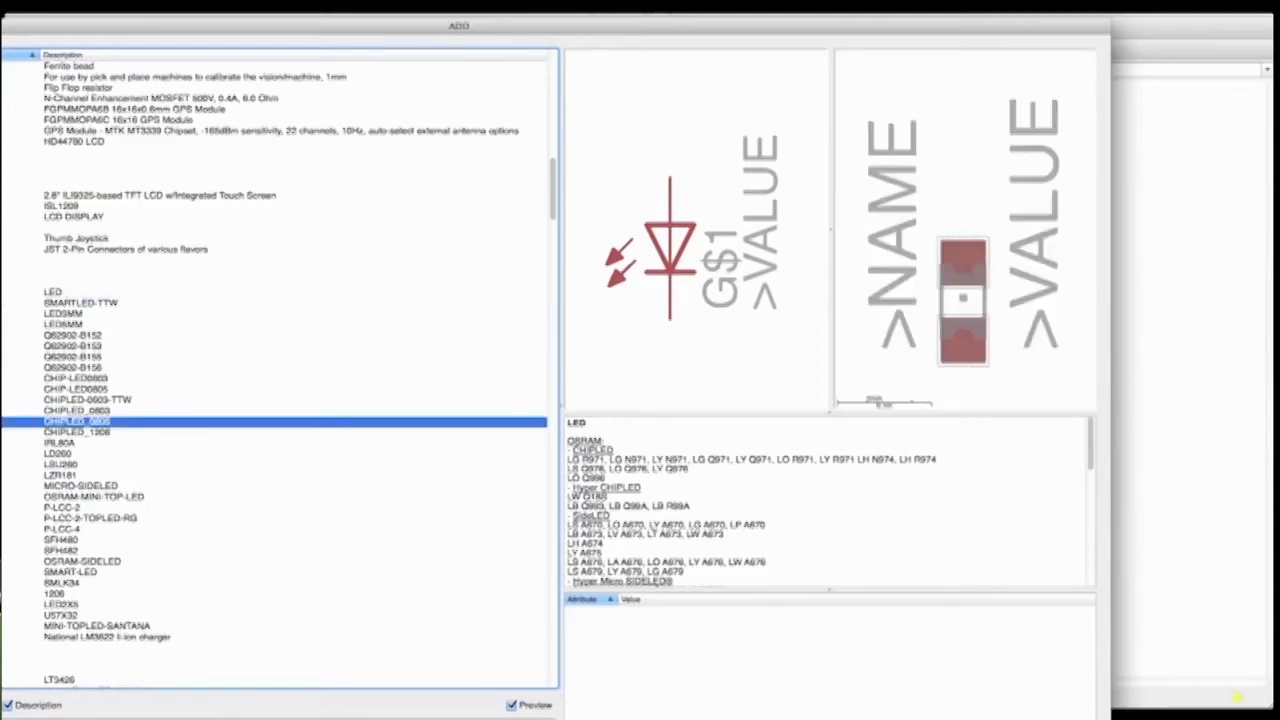
pyautogui.press('Return')
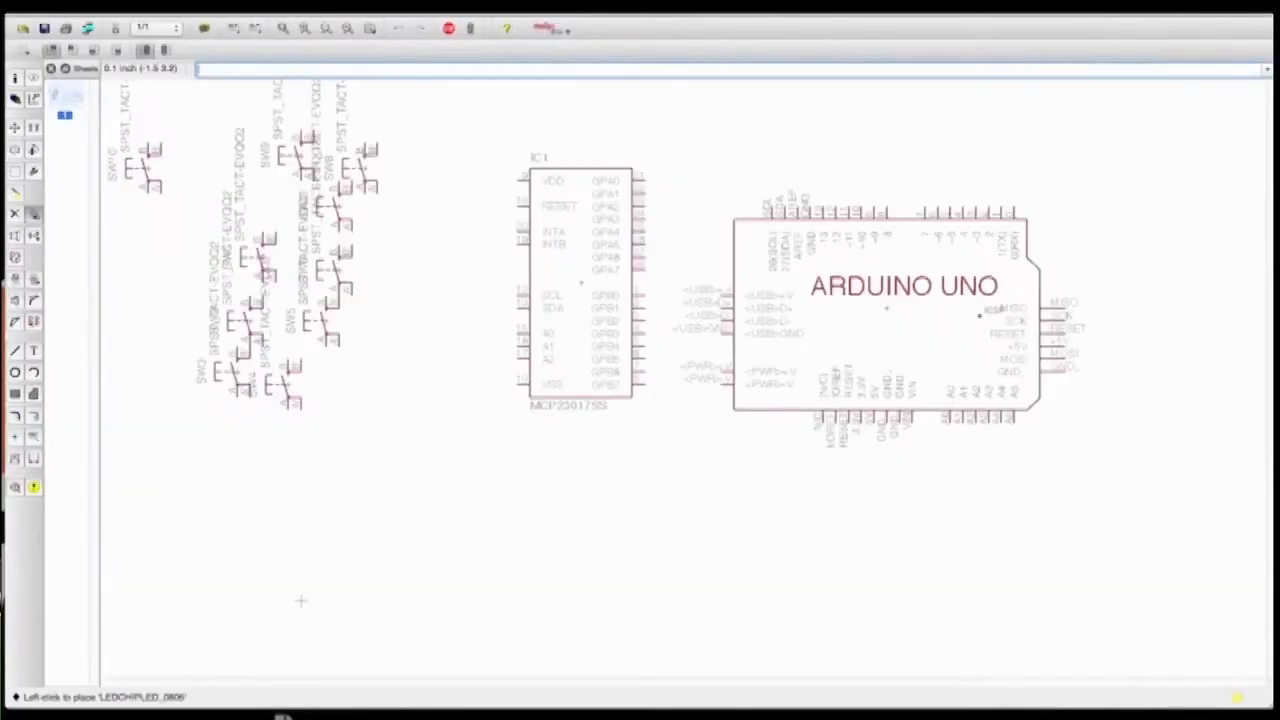
# Place eight LEDCHIPLED_0805 parts in two rough rows below the MCP23017 and return to the parts library
pyautogui.click(465, 532)
pyautogui.click(528, 543)
pyautogui.click(580, 517)
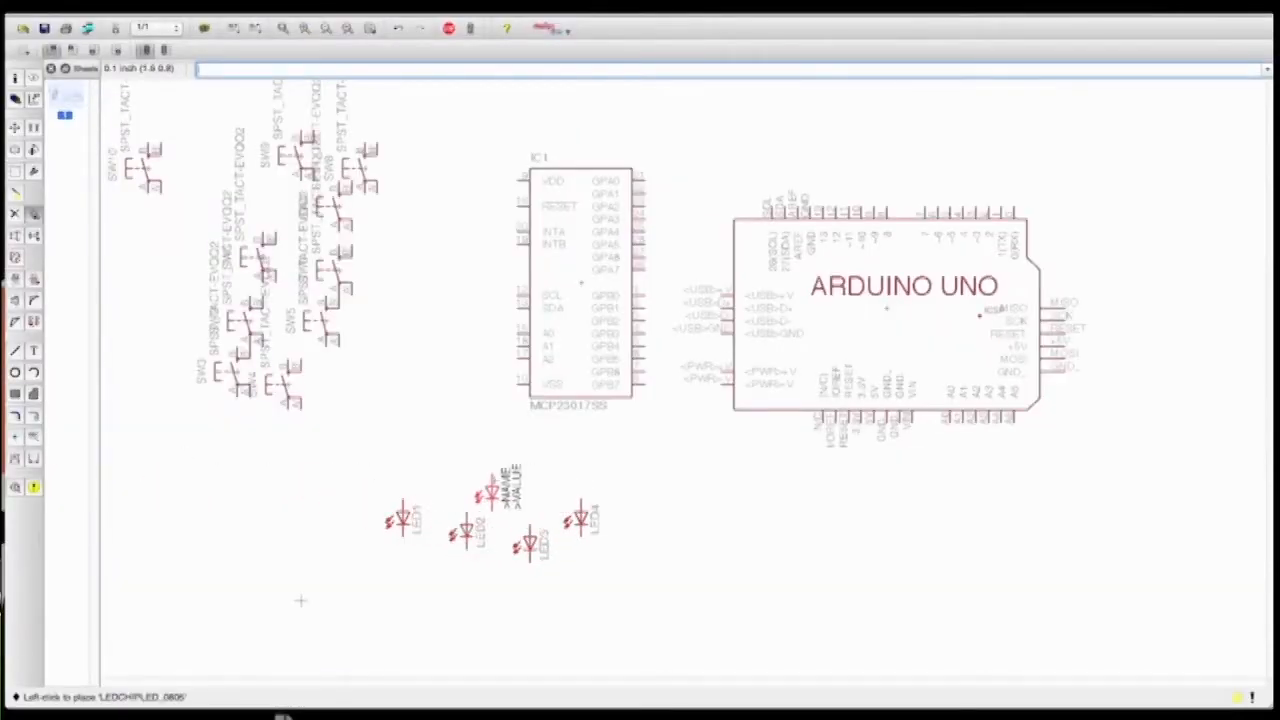
pyautogui.click(428, 456)
pyautogui.click(478, 467)
pyautogui.click(516, 479)
pyautogui.click(593, 481)
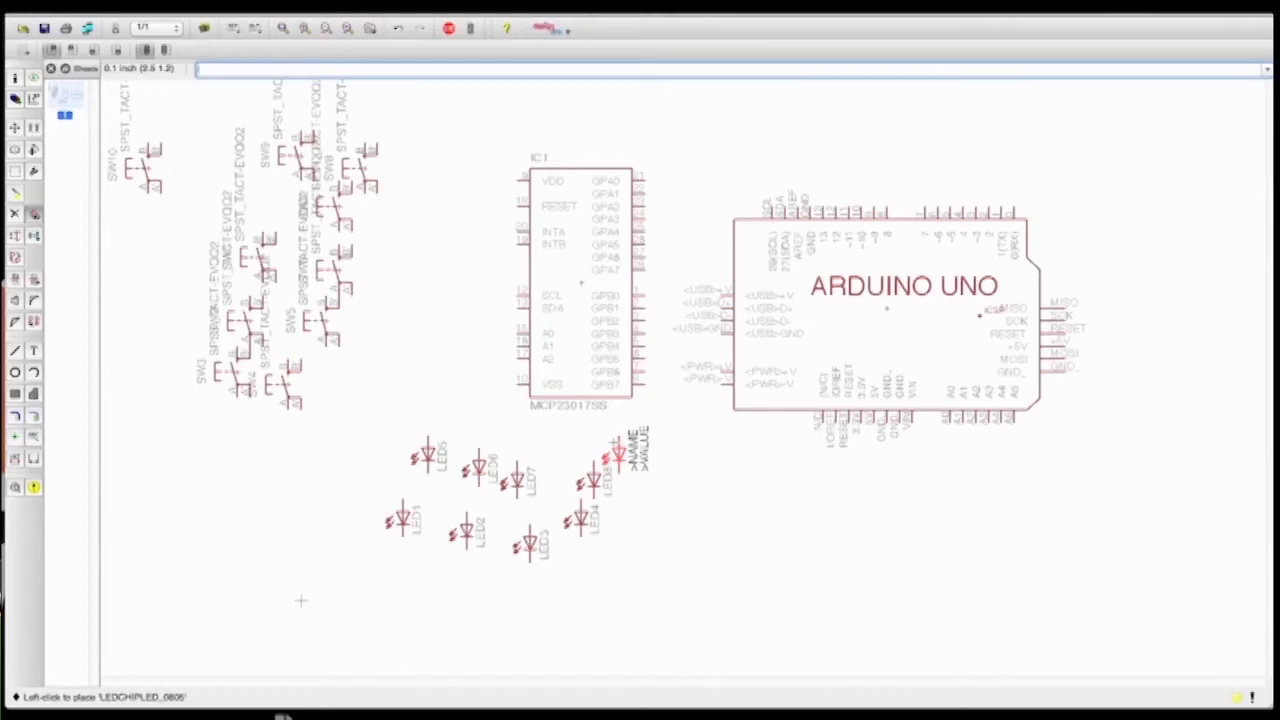
pyautogui.press('Escape')
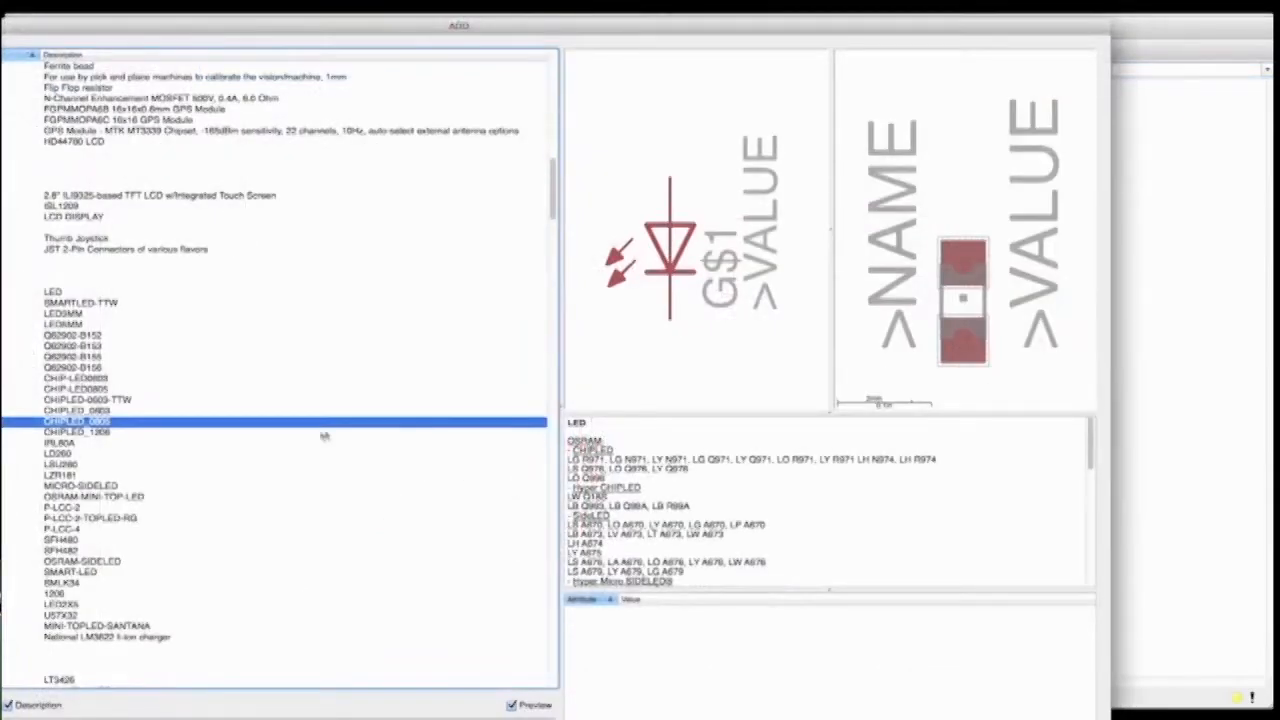
# Collapse the LED device and look through the rest of the parts library for a suitable resistor
pyautogui.click(2, 292)
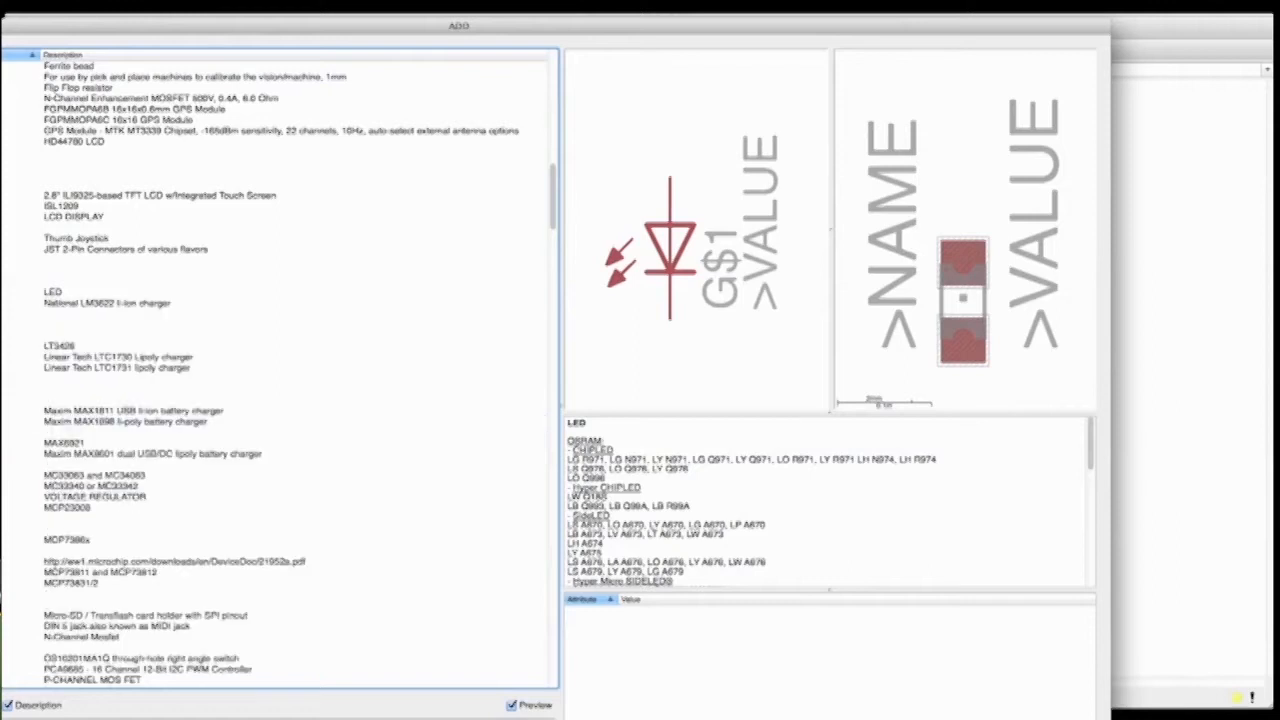
pyautogui.scroll(-10, 280, 370)
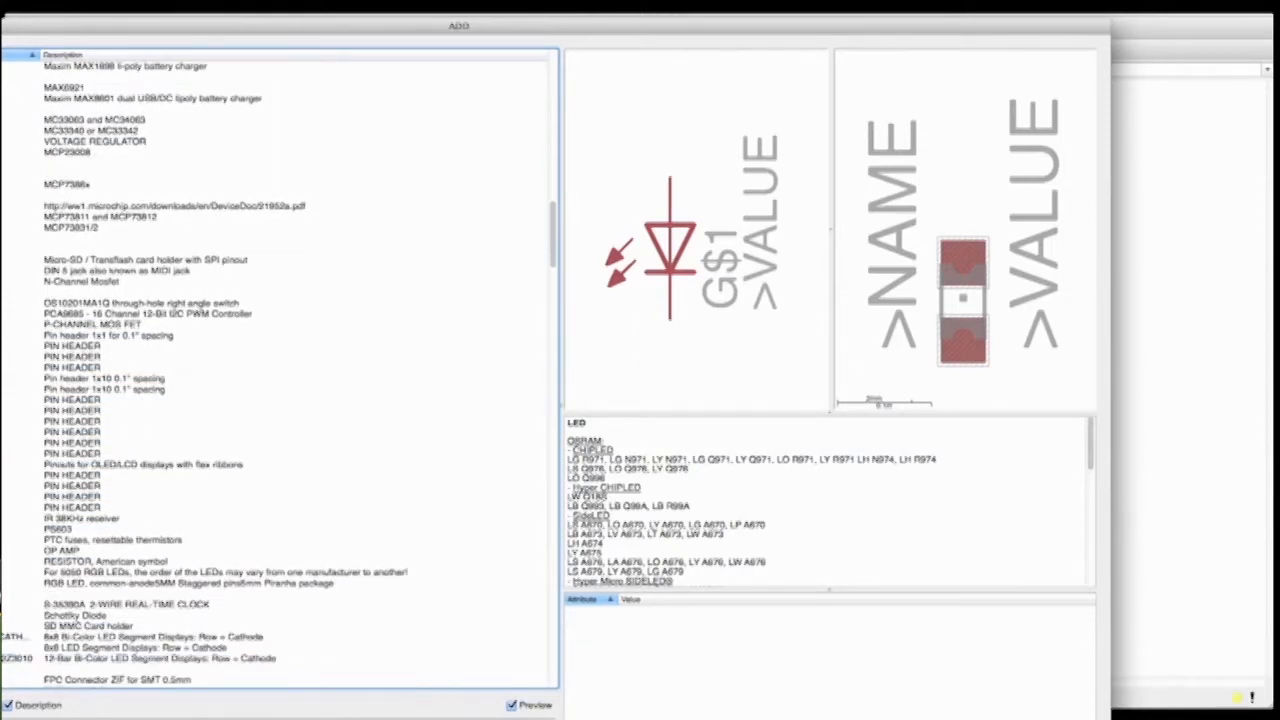
pyautogui.scroll(-1, 280, 370)
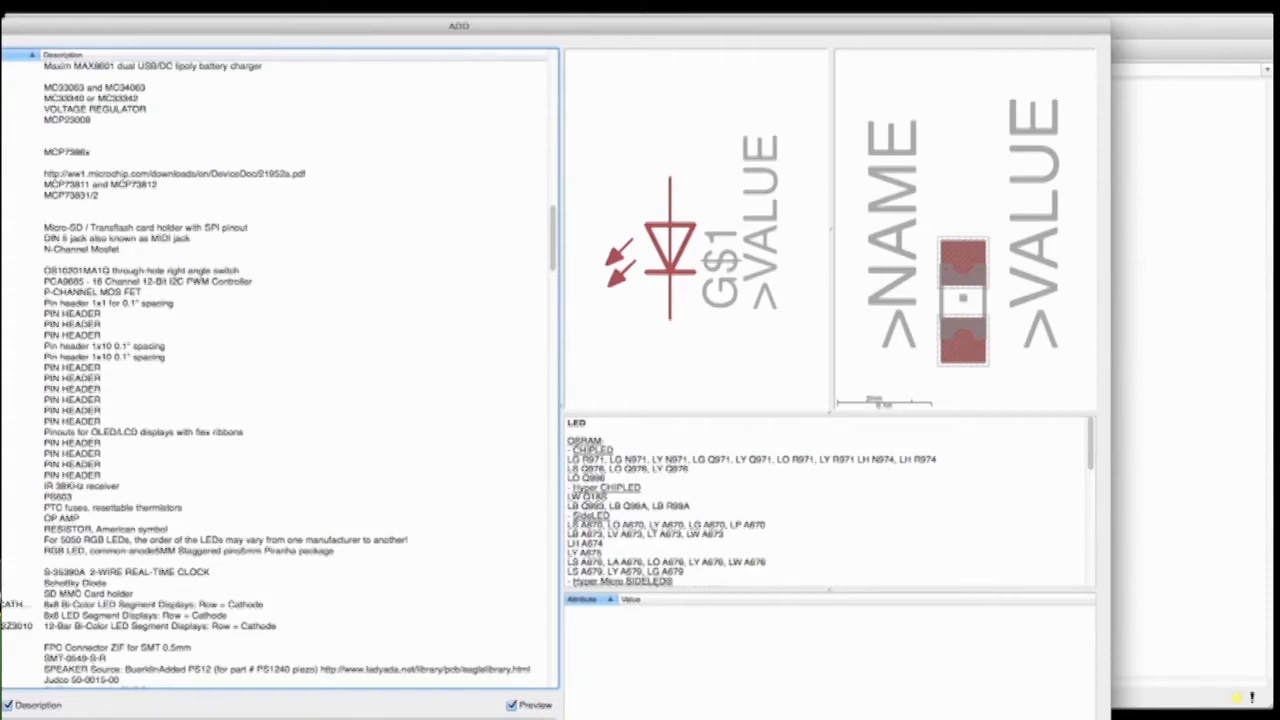
pyautogui.scroll(-5, 280, 370)
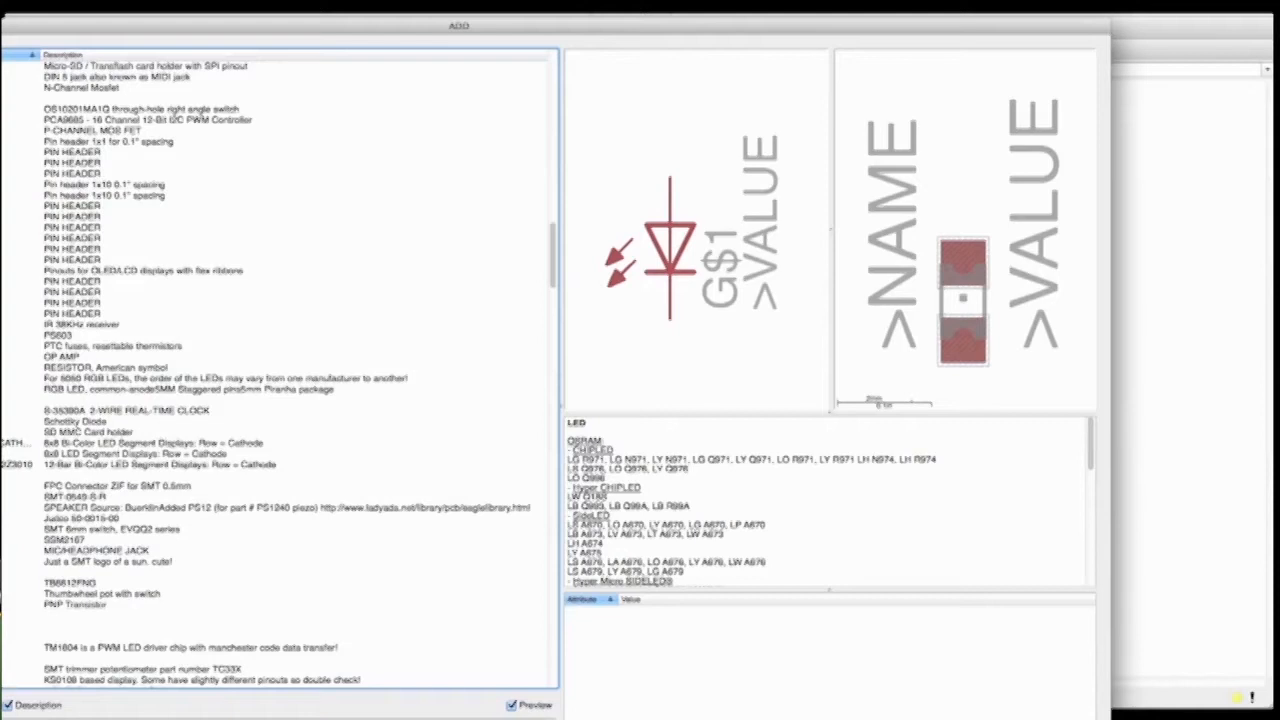
pyautogui.scroll(-5, 280, 370)
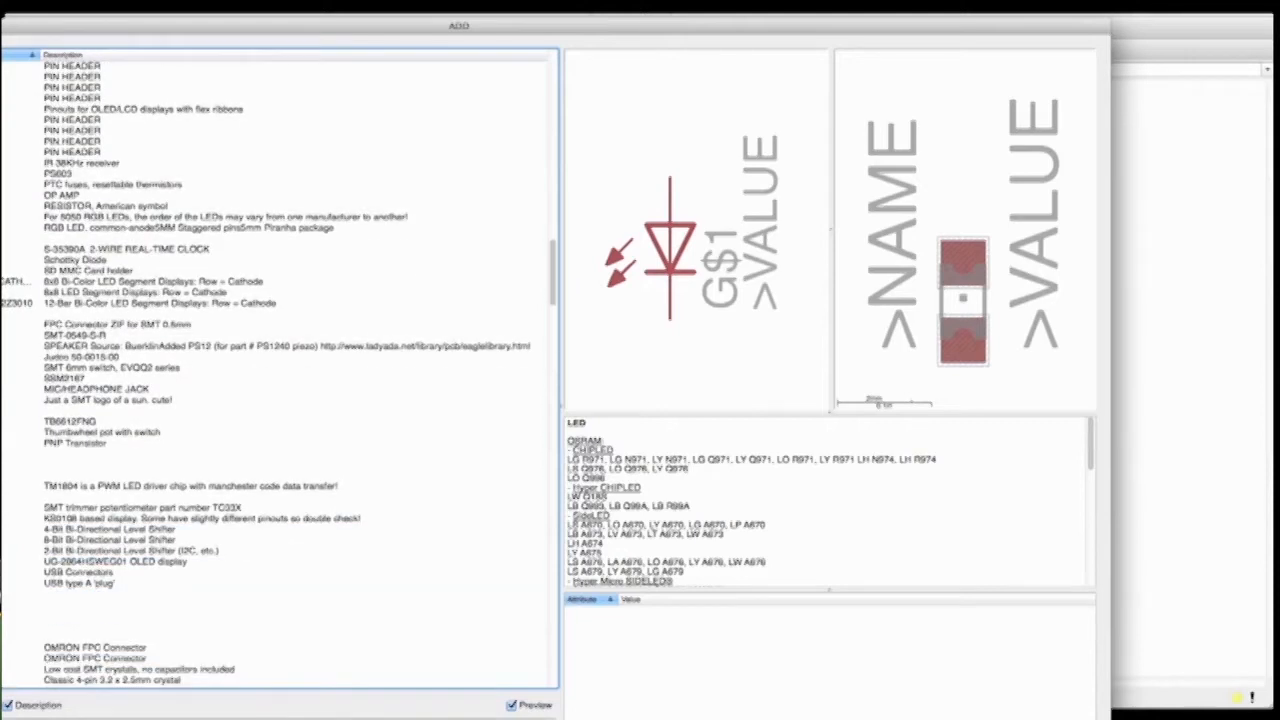
pyautogui.scroll(-3, 280, 370)
pyautogui.scroll(17, 280, 370)
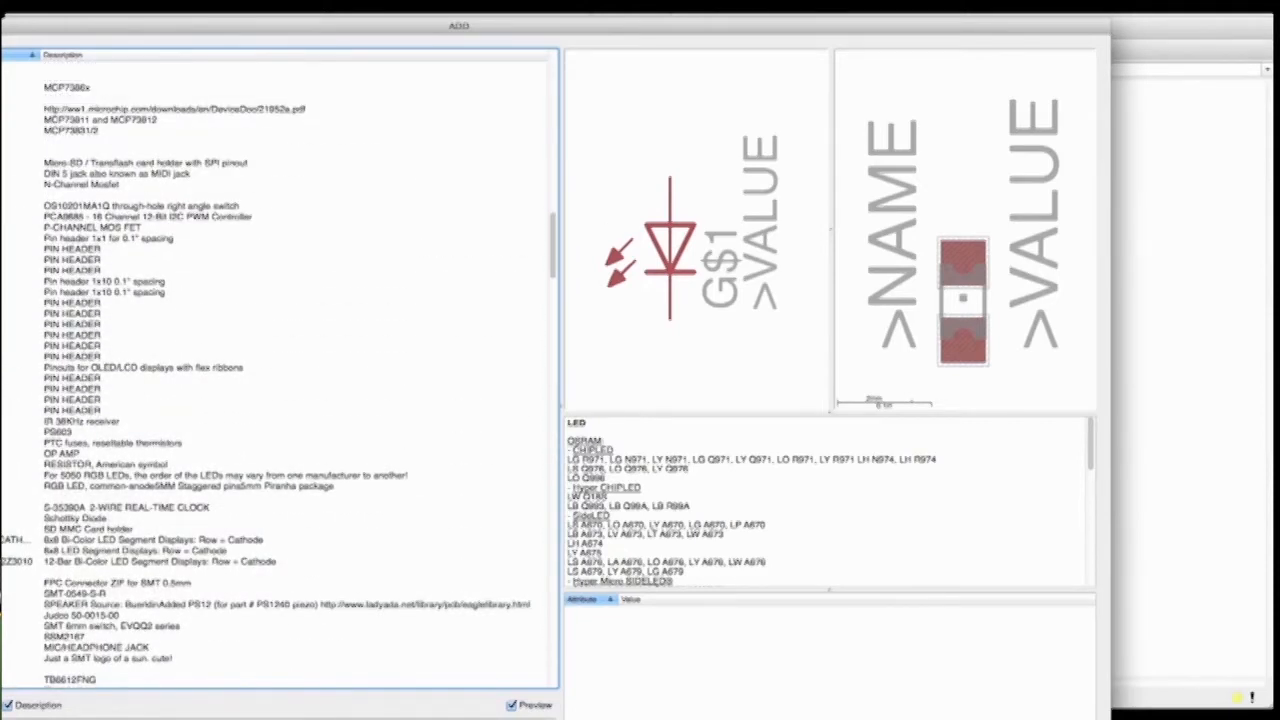
pyautogui.scroll(15, 280, 370)
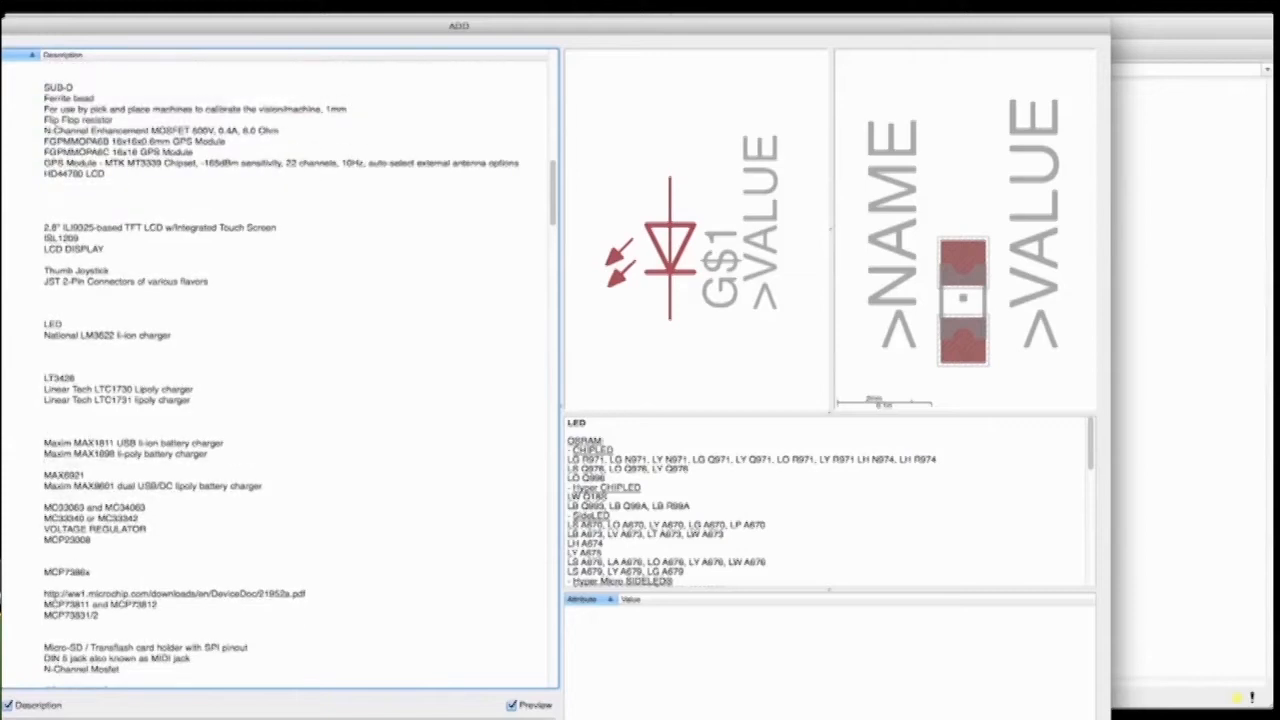
pyautogui.scroll(11, 280, 370)
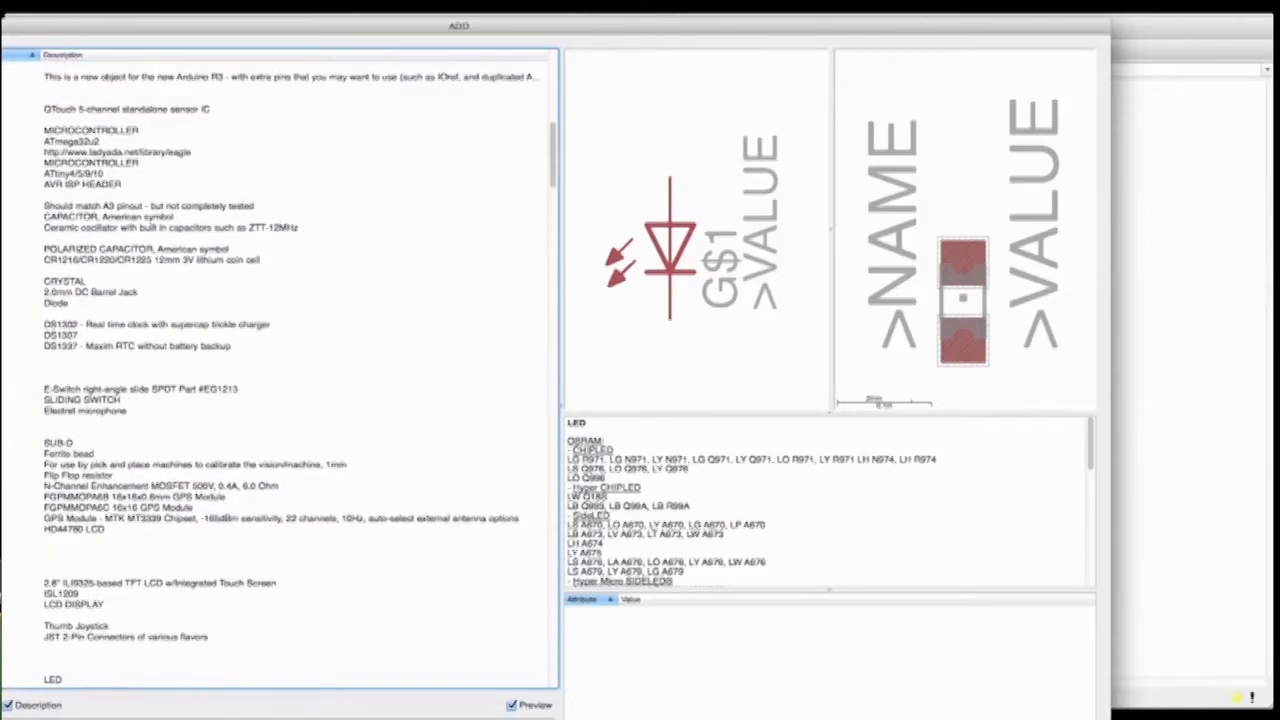
pyautogui.scroll(6, 280, 370)
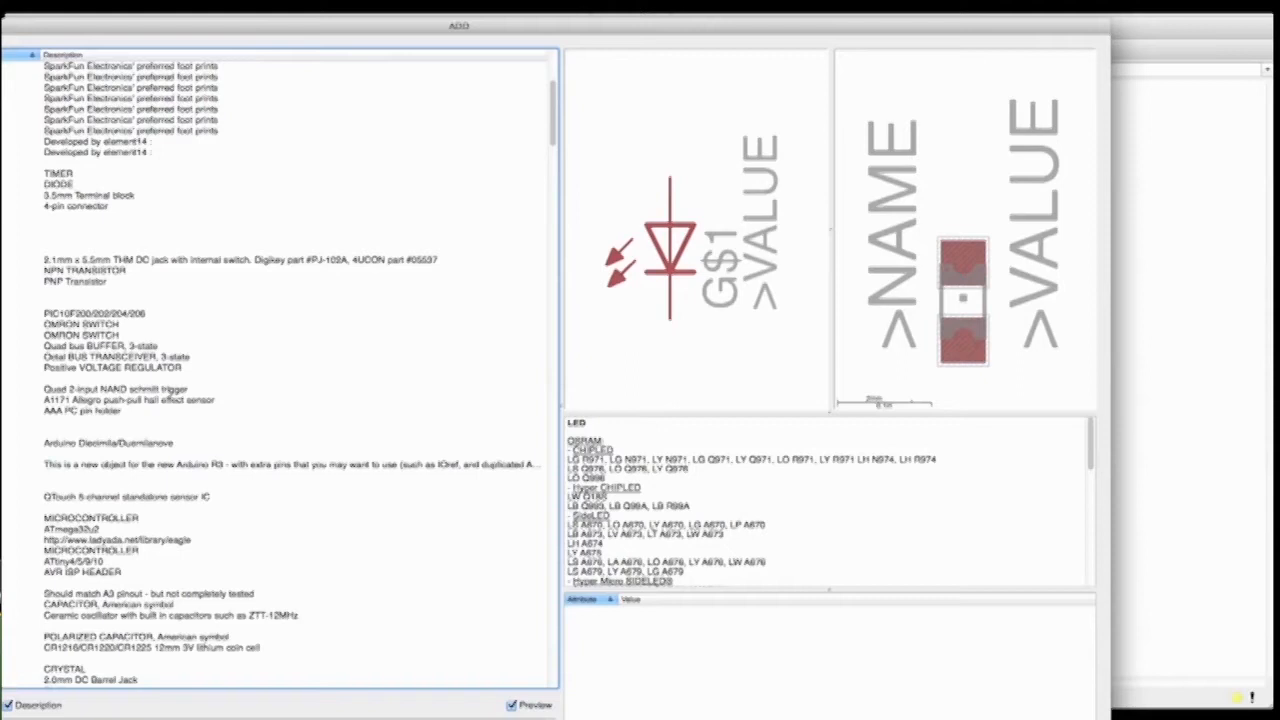
# Search the parts library for 0805 resistors and look through the matching parts
pyautogui.click(72, 718)
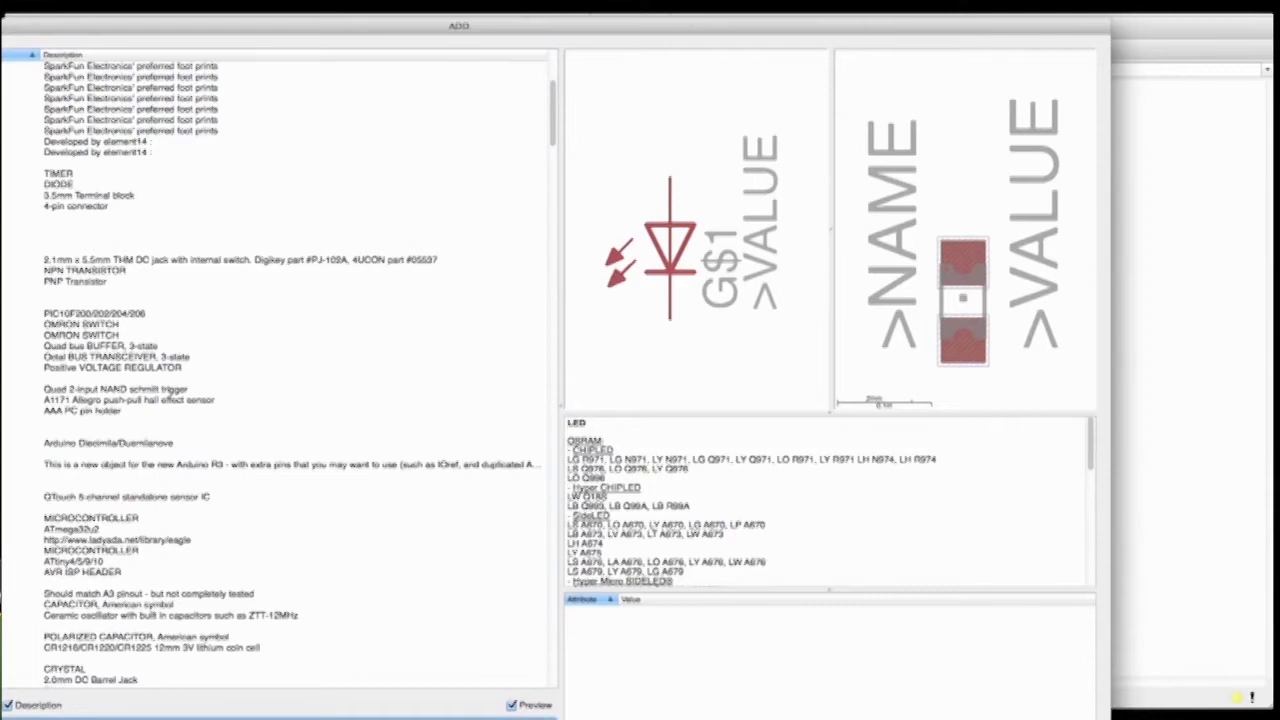
pyautogui.press('Return')
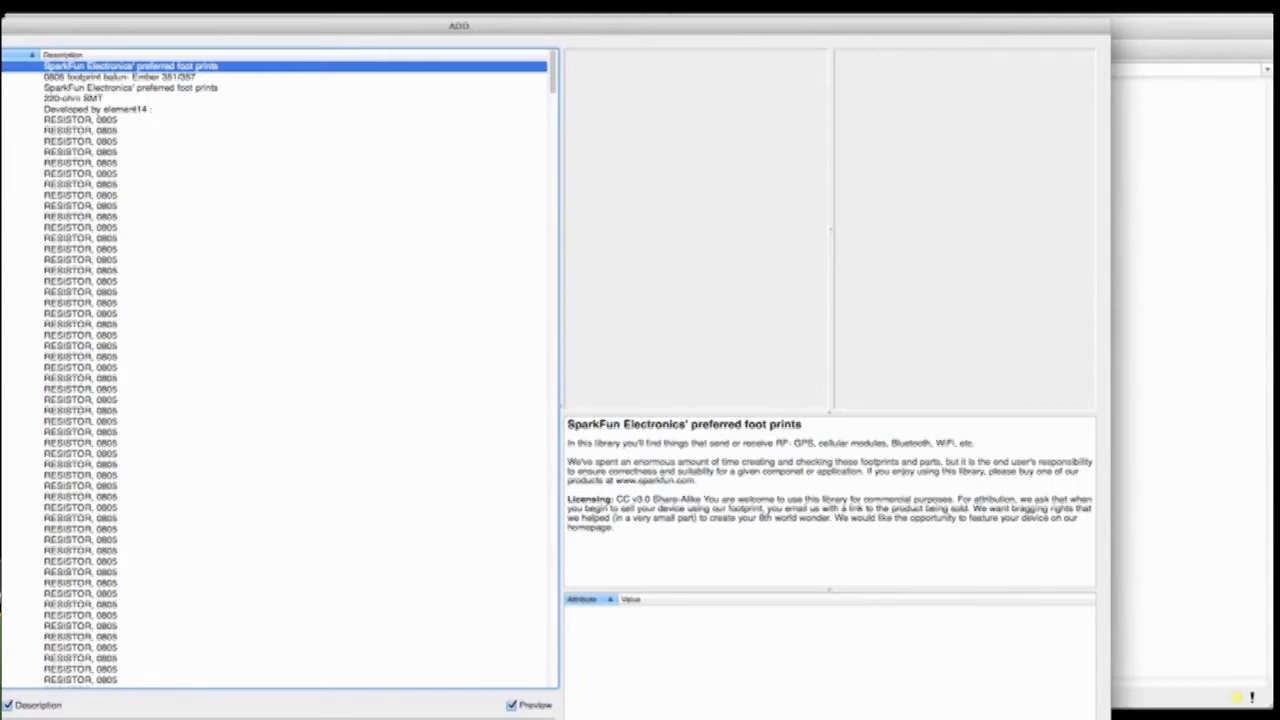
pyautogui.click(20, 260)
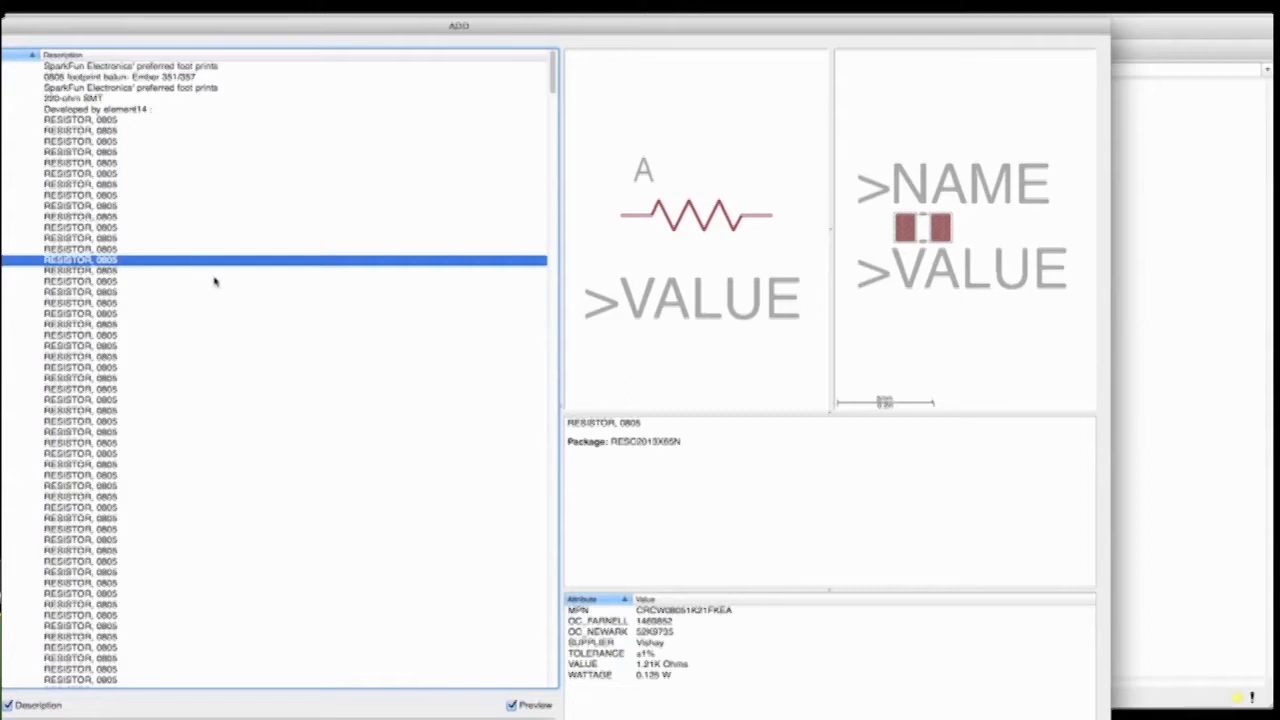
pyautogui.scroll(-10, 214, 280)
pyautogui.scroll(-15, 221, 277)
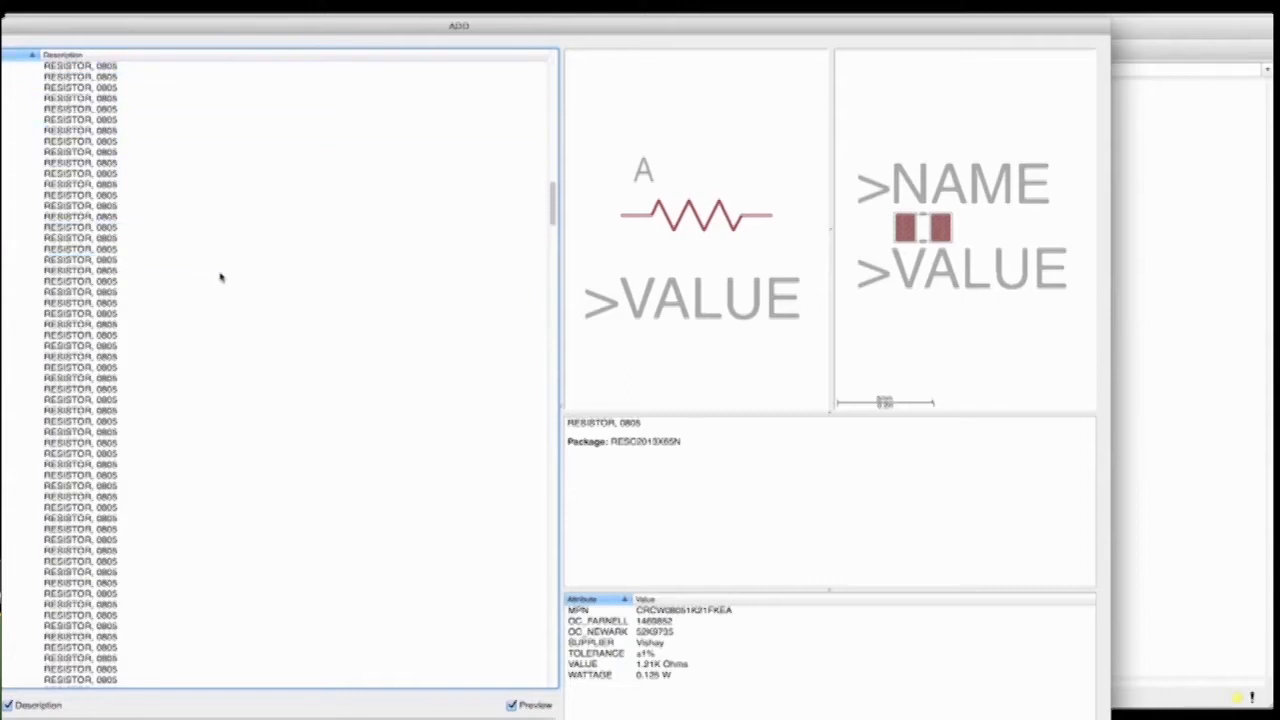
pyautogui.scroll(-15, 221, 277)
pyautogui.scroll(-12, 221, 277)
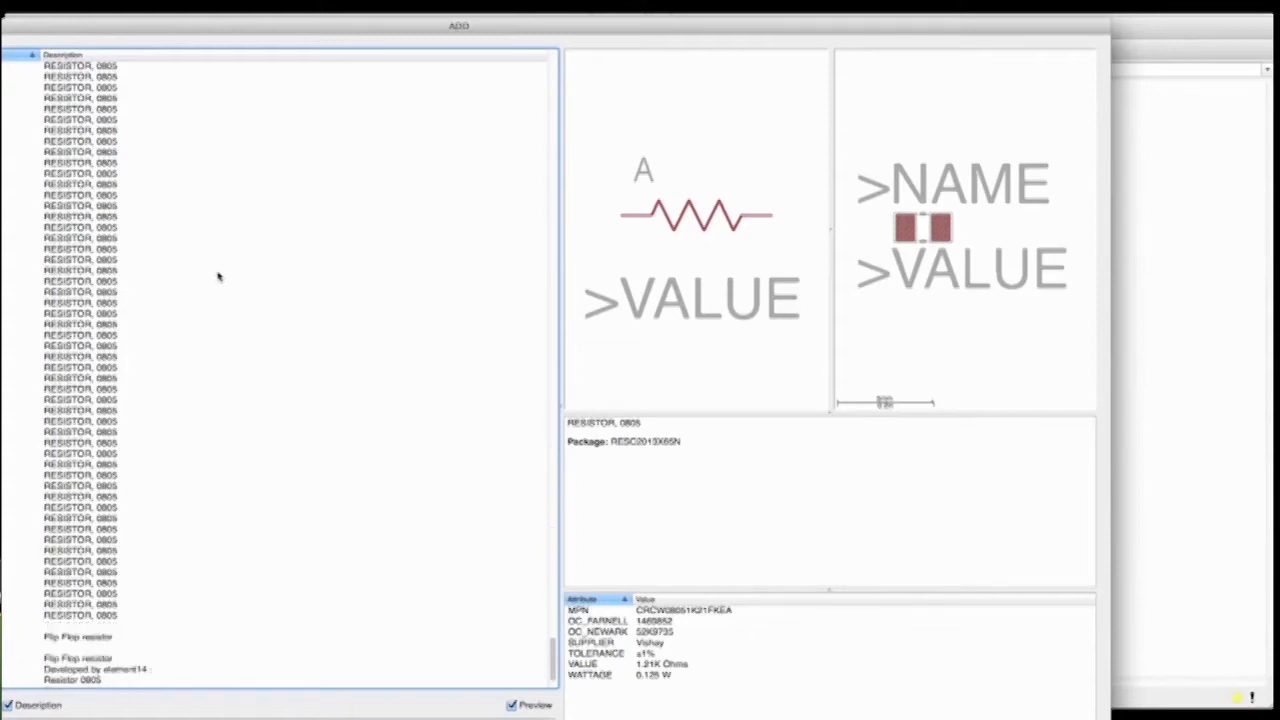
pyautogui.scroll(-3, 218, 277)
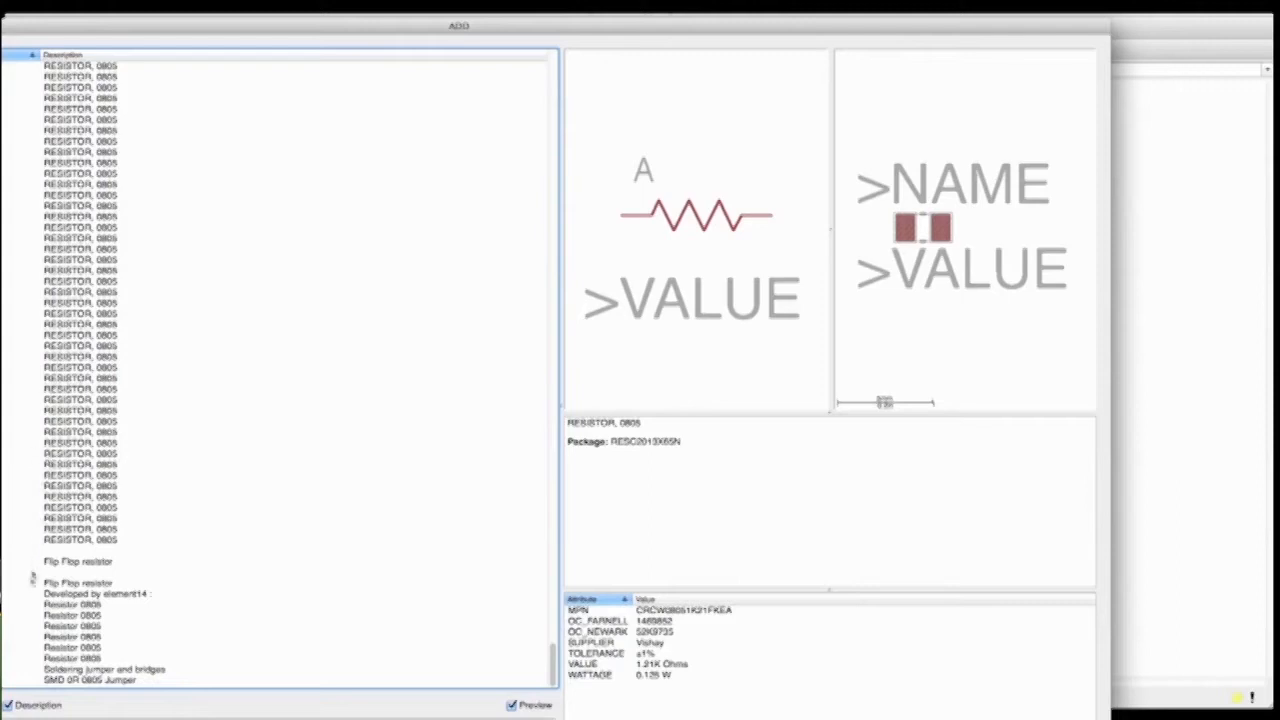
# Compare several 0805 resistors and choose the Vishay Dale WSL0805R1000FEA, 0.1 Ohm, for placement
pyautogui.click(88, 637)
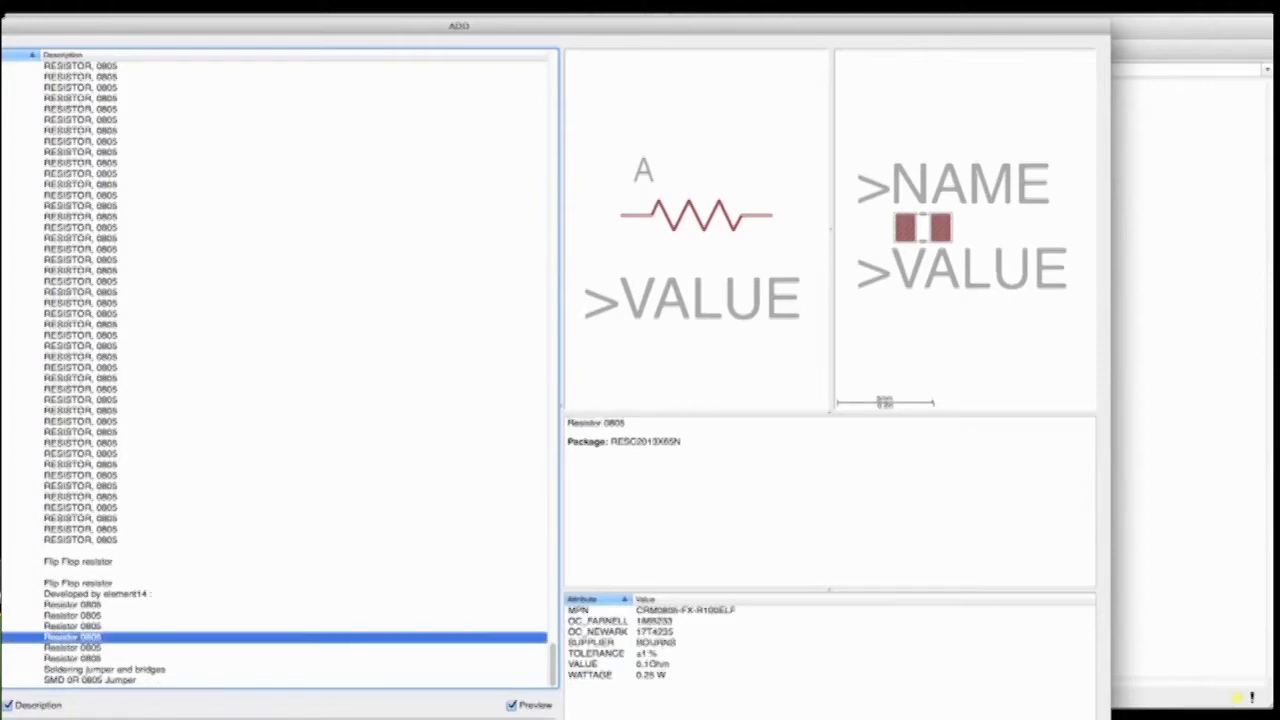
pyautogui.click(73, 605)
pyautogui.click(73, 594)
pyautogui.click(73, 637)
pyautogui.click(73, 659)
pyautogui.click(80, 432)
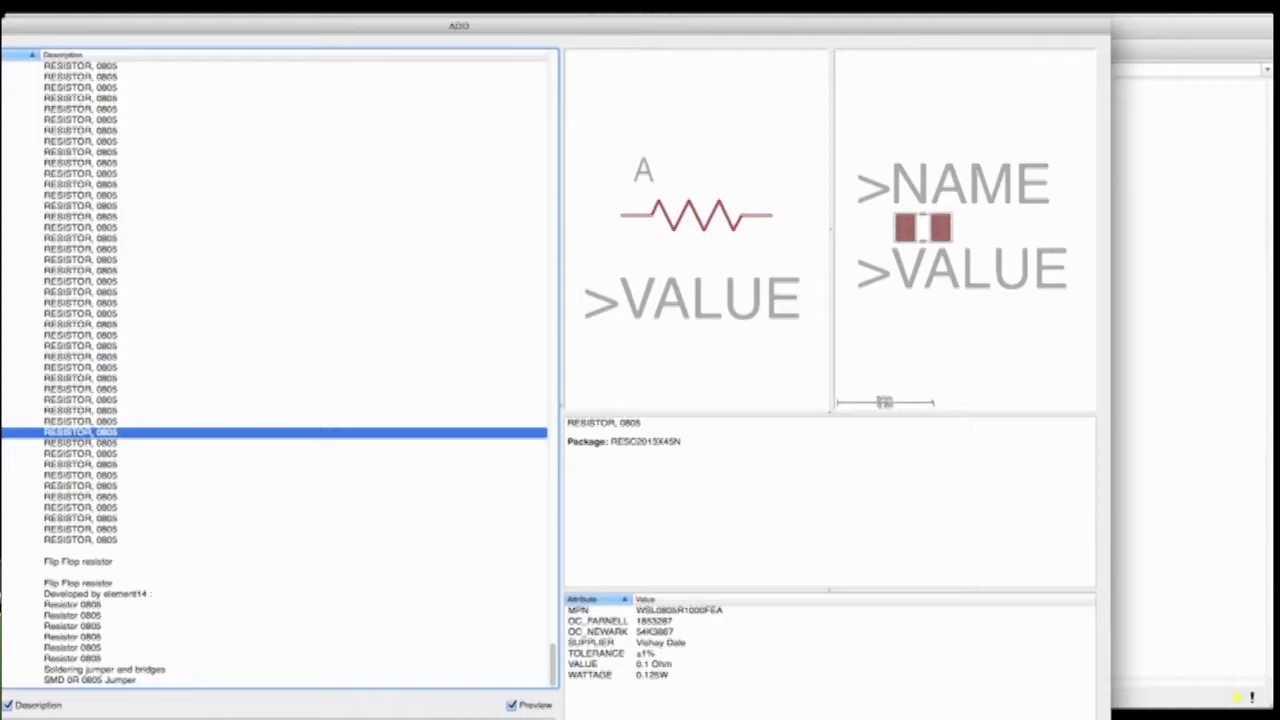
pyautogui.press('Return')
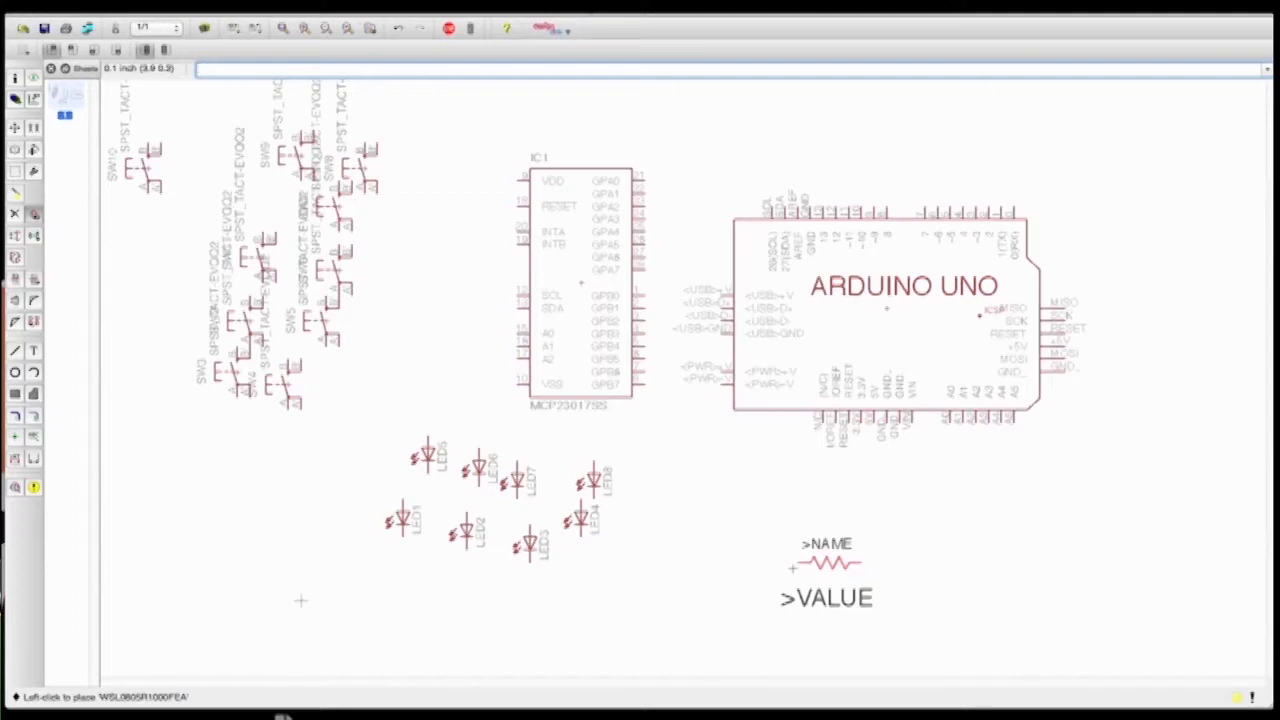
# Place five WSL0805R1000FEA resistors in two columns in the empty area below the Arduino Uno
pyautogui.click(817, 554)
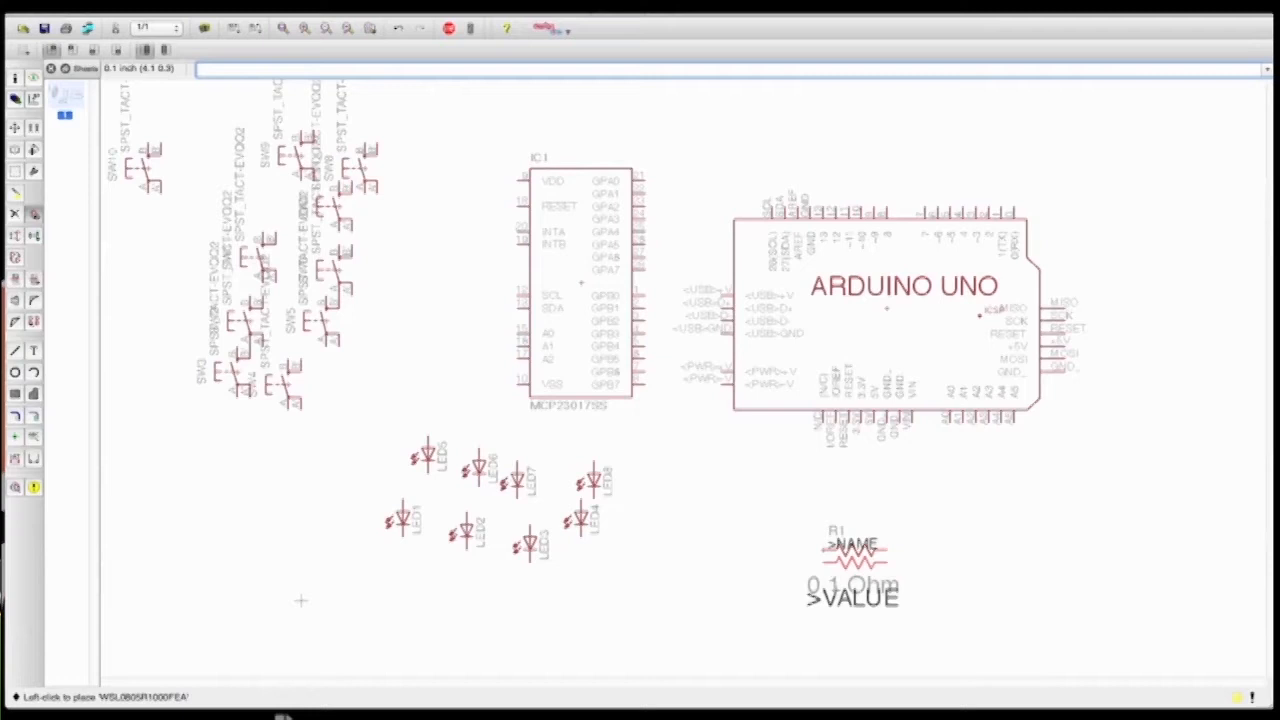
pyautogui.click(828, 604)
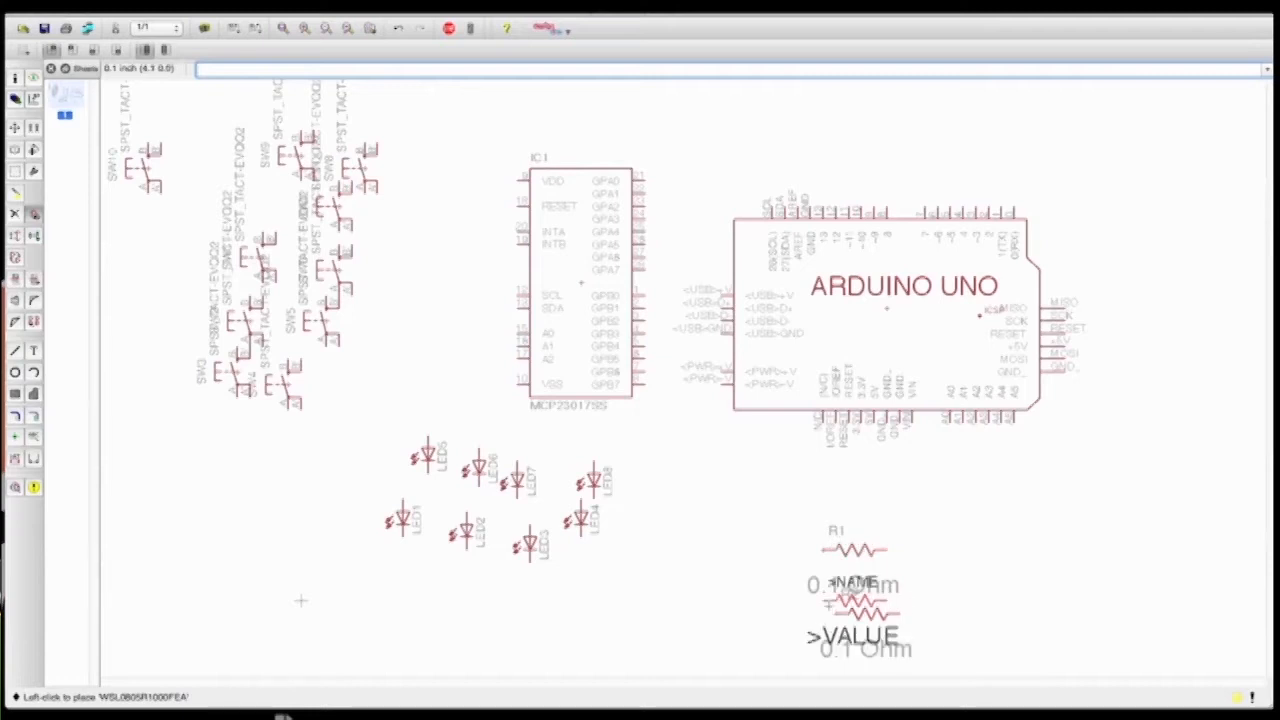
pyautogui.click(1097, 487)
pyautogui.click(1110, 550)
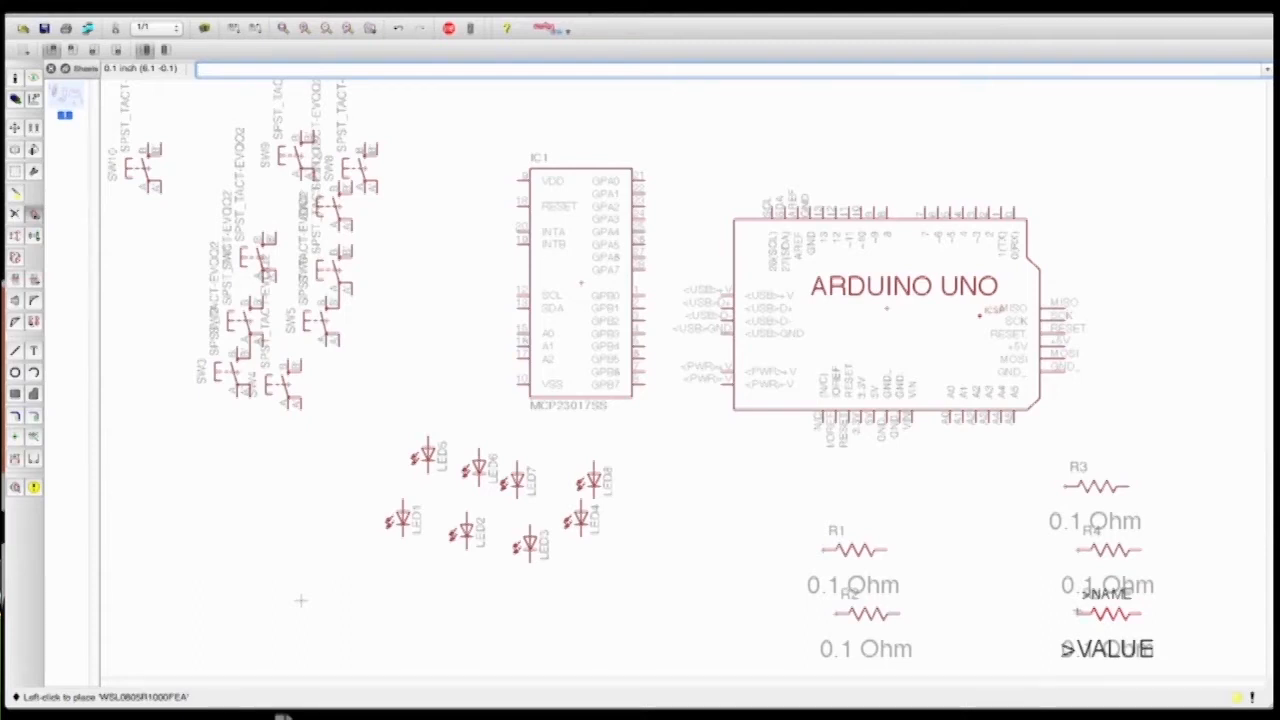
pyautogui.click(1107, 613)
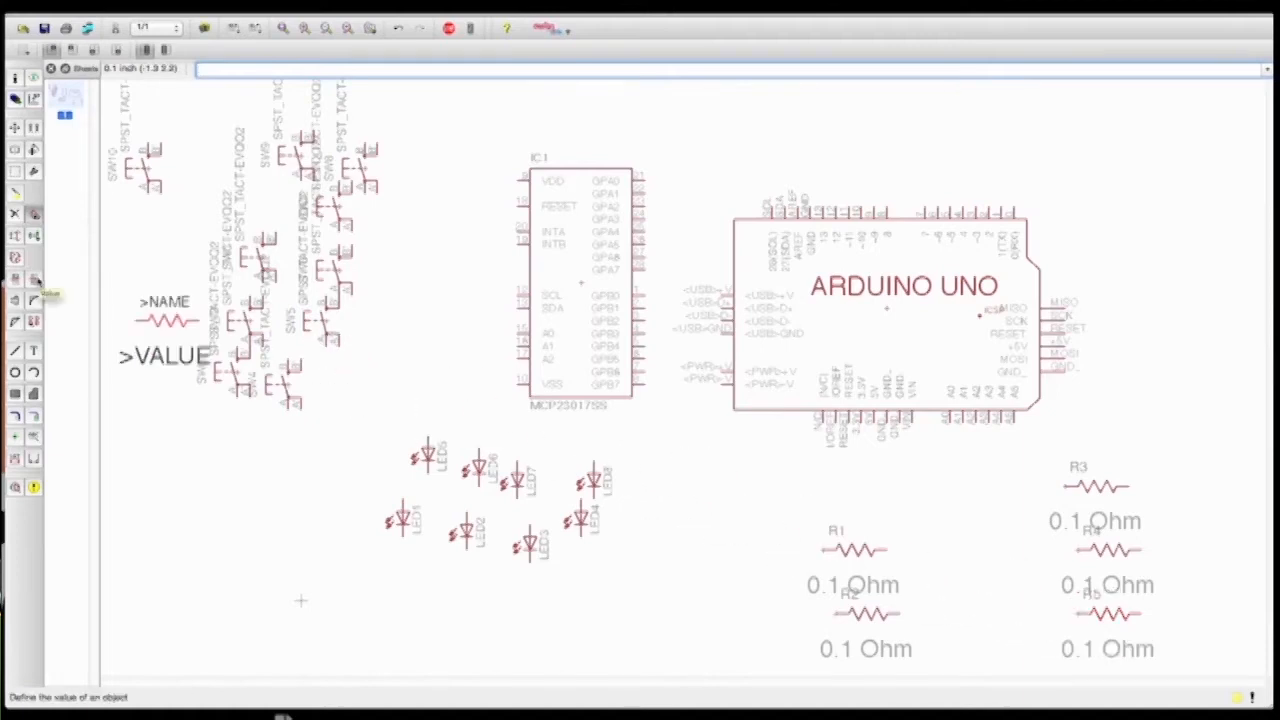
# Return to the parts library, clear the 0805 search and search for resistors of all kinds
pyautogui.click(34, 214)
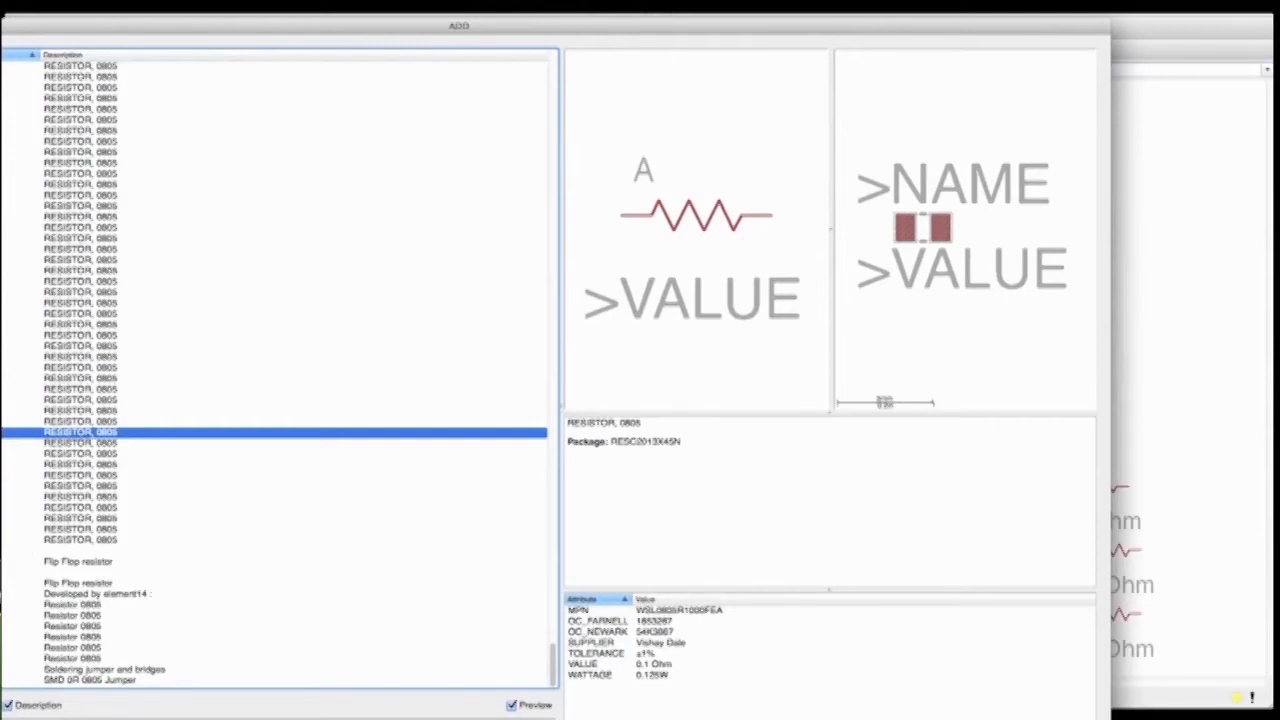
pyautogui.press('Return')
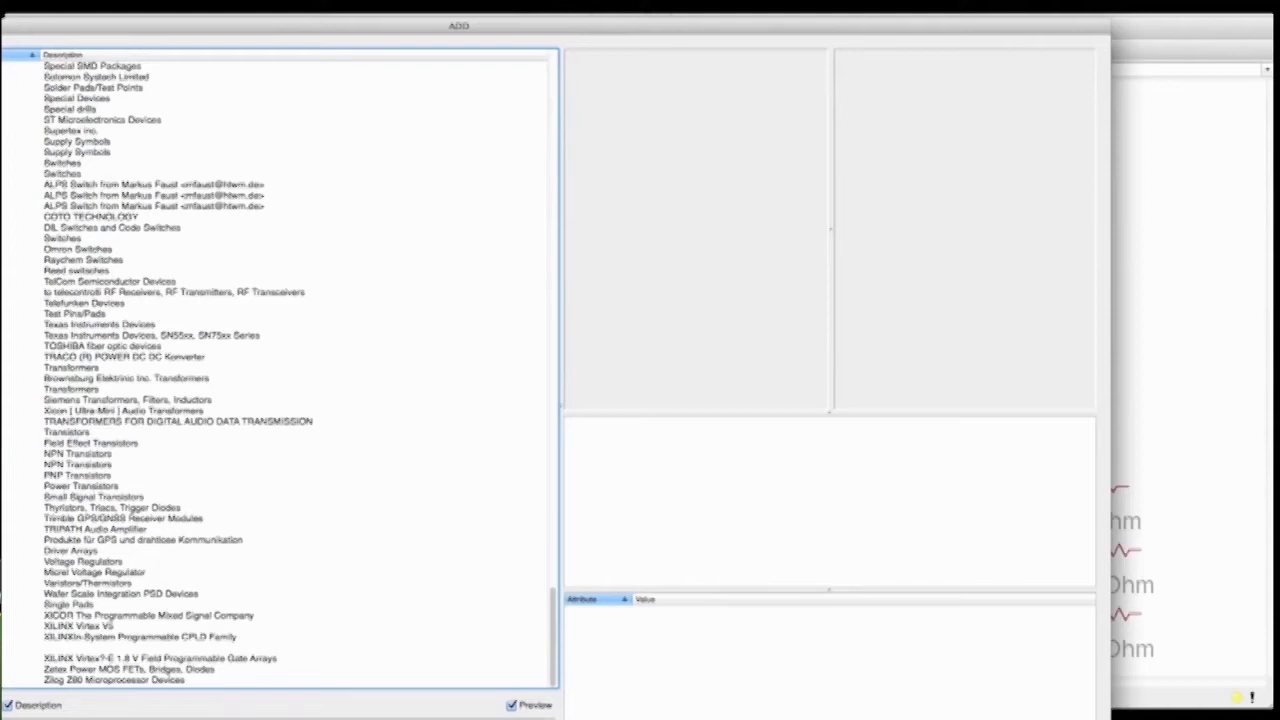
pyautogui.click(20, 718)
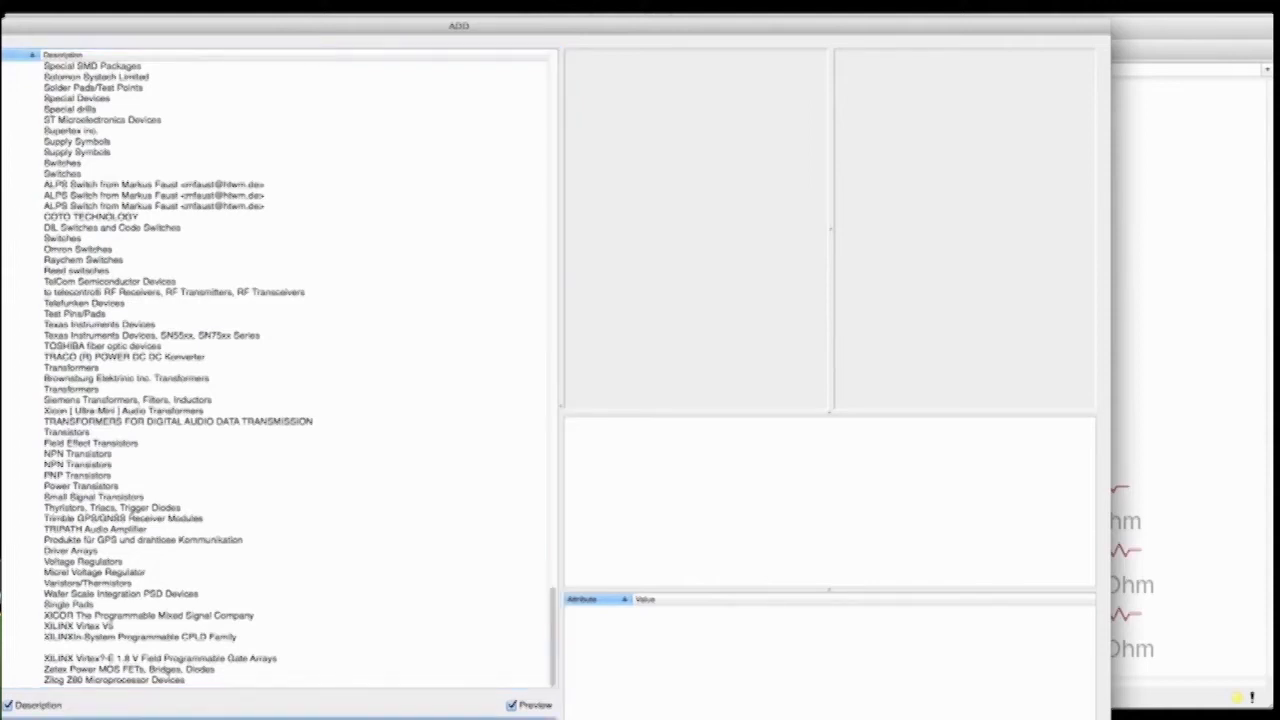
pyautogui.press('Return')
pyautogui.scroll(-12, 280, 370)
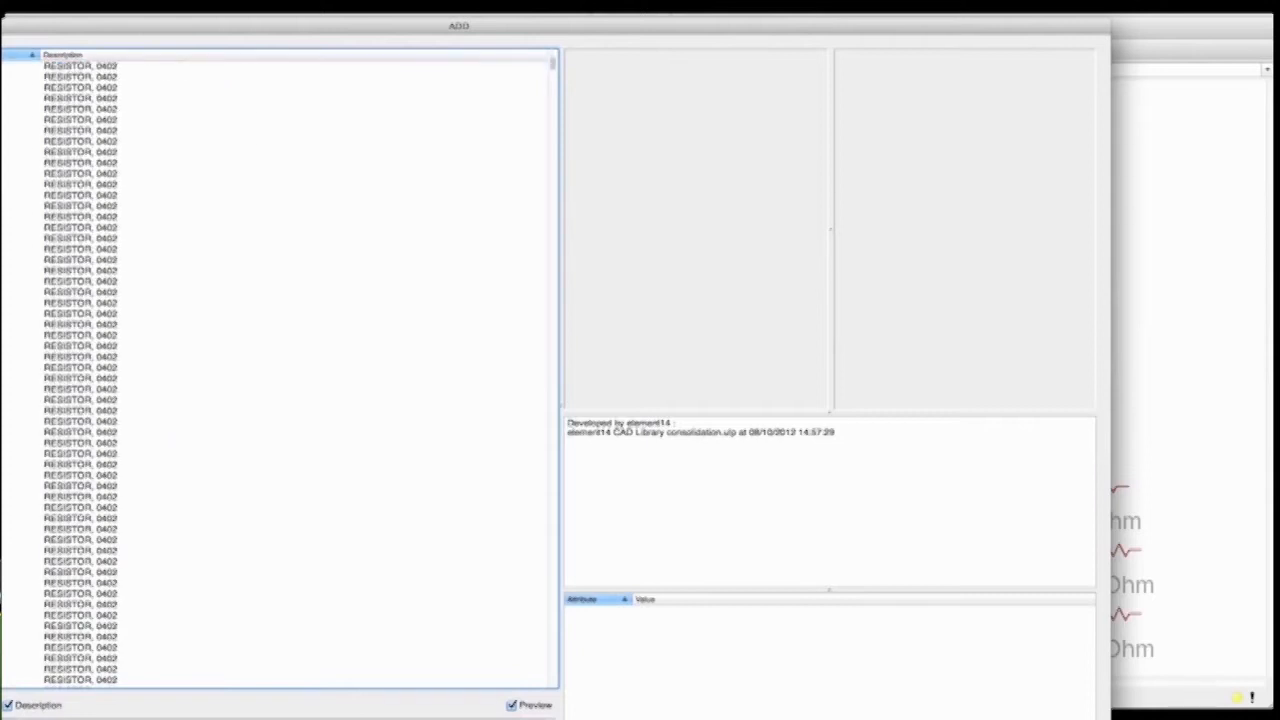
pyautogui.scroll(-10, 280, 370)
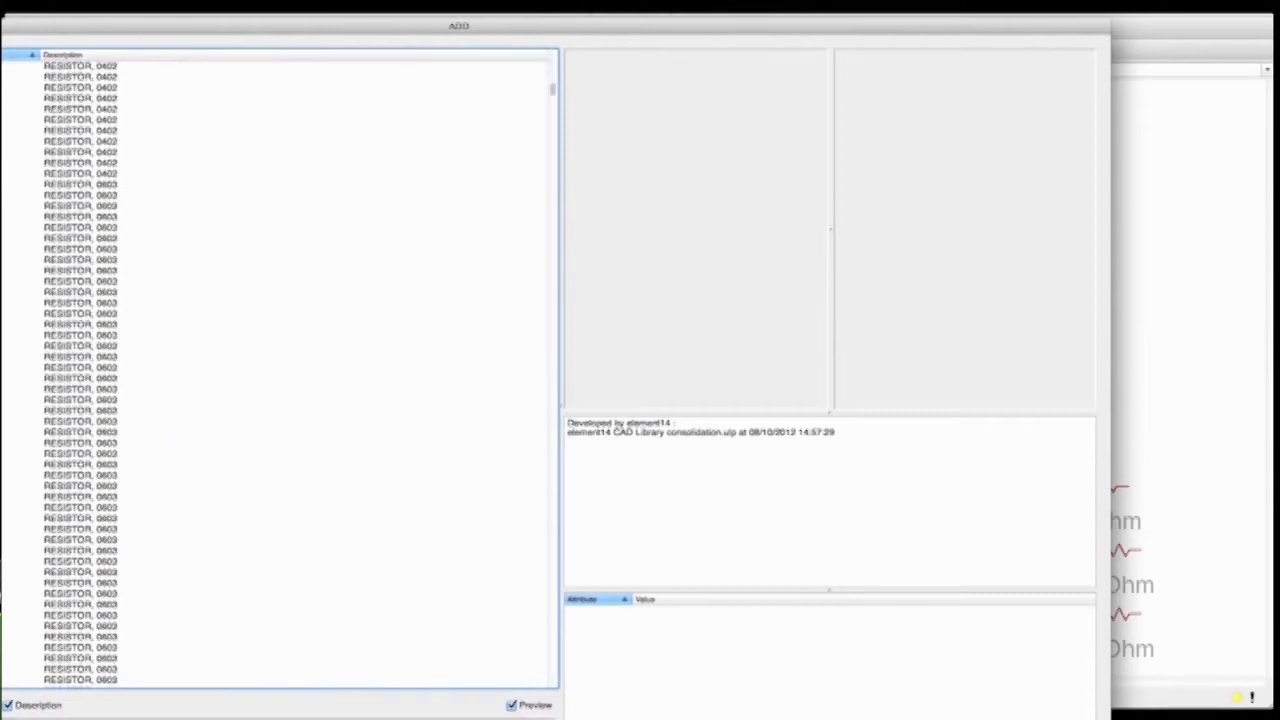
pyautogui.scroll(-5, 280, 370)
pyautogui.moveTo(553, 133); pyautogui.dragTo(537, 705)
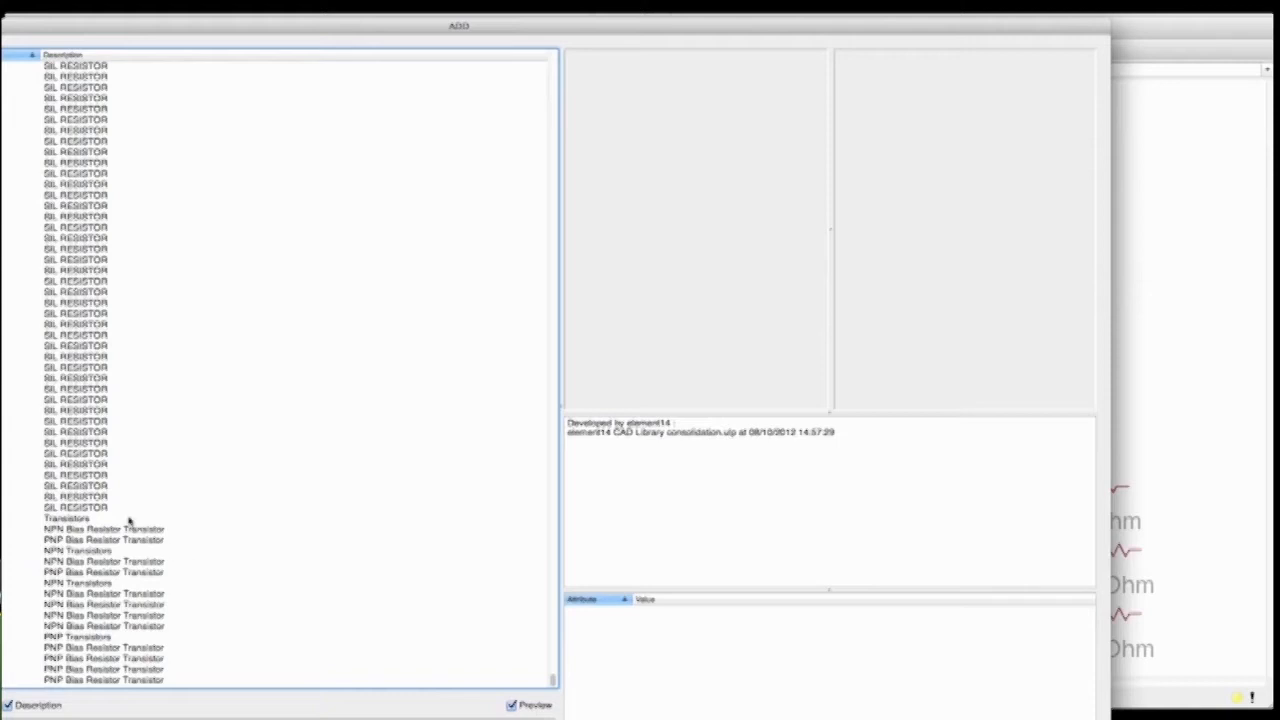
# Inspect the RN-9 resistor network, then select the Bourns resistor network in the 2QSP16 package
pyautogui.scroll(5, 128, 523)
pyautogui.scroll(9, 128, 520)
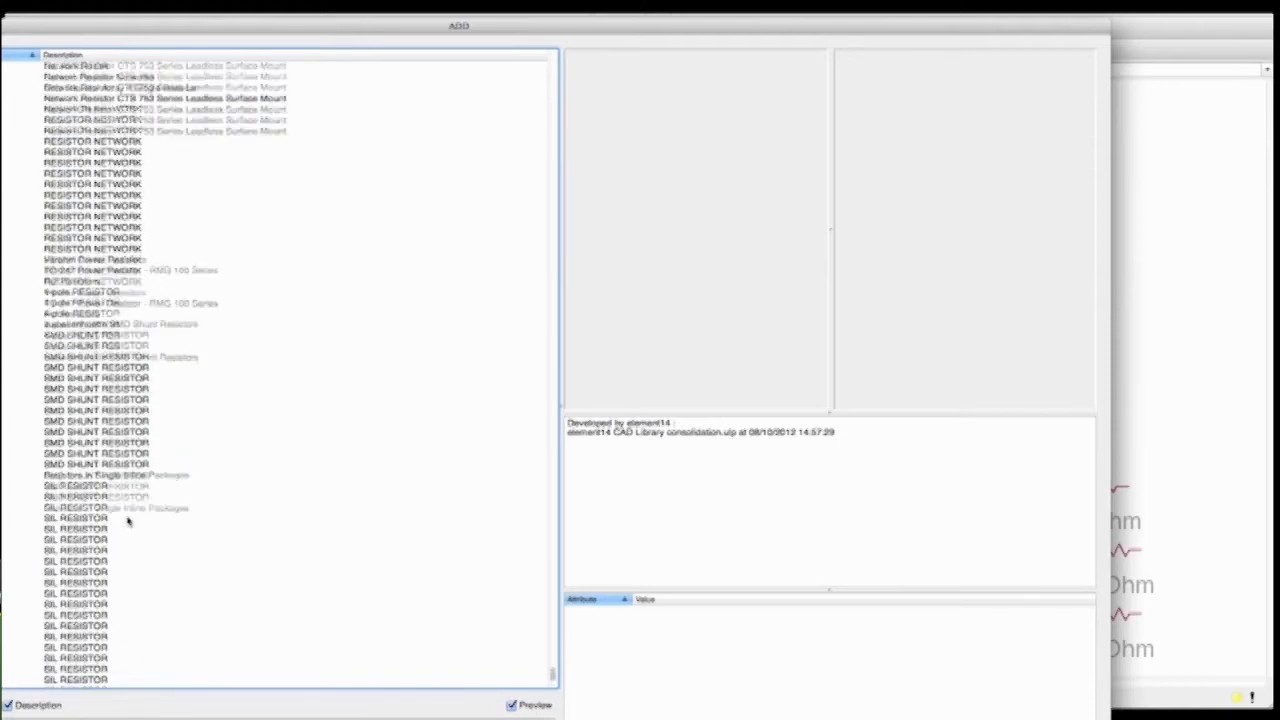
pyautogui.scroll(2, 128, 520)
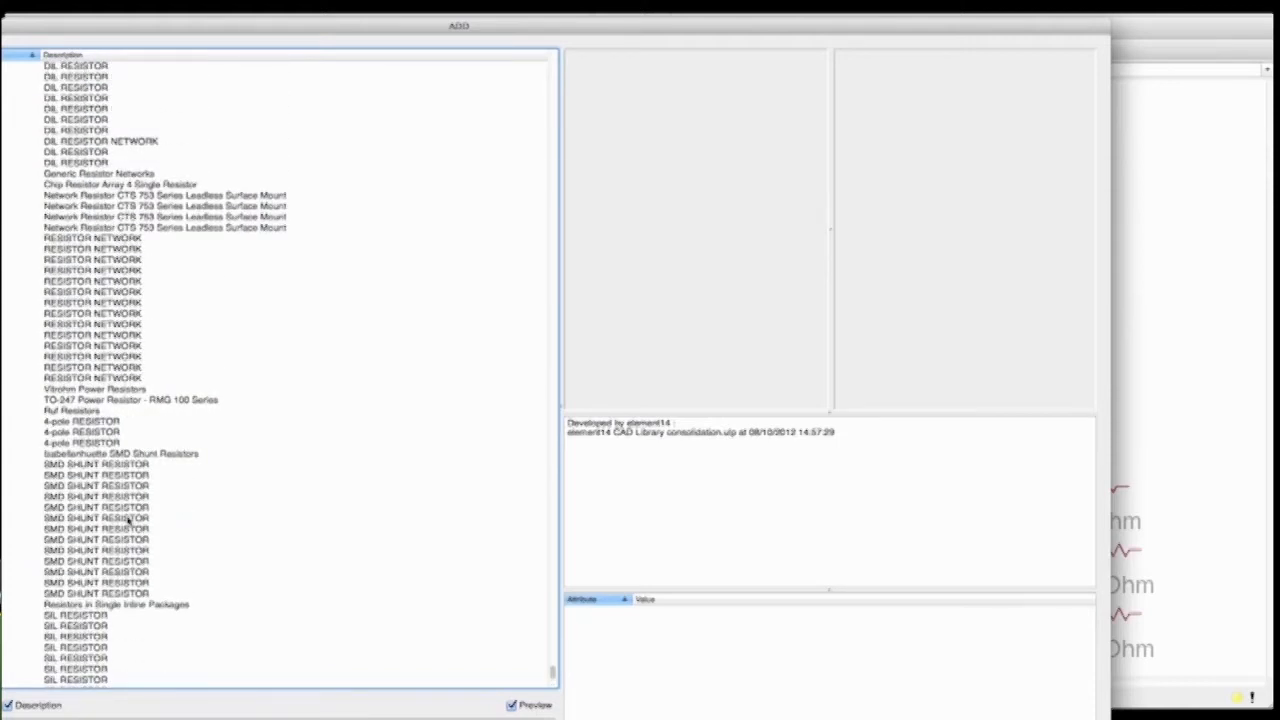
pyautogui.click(92, 282)
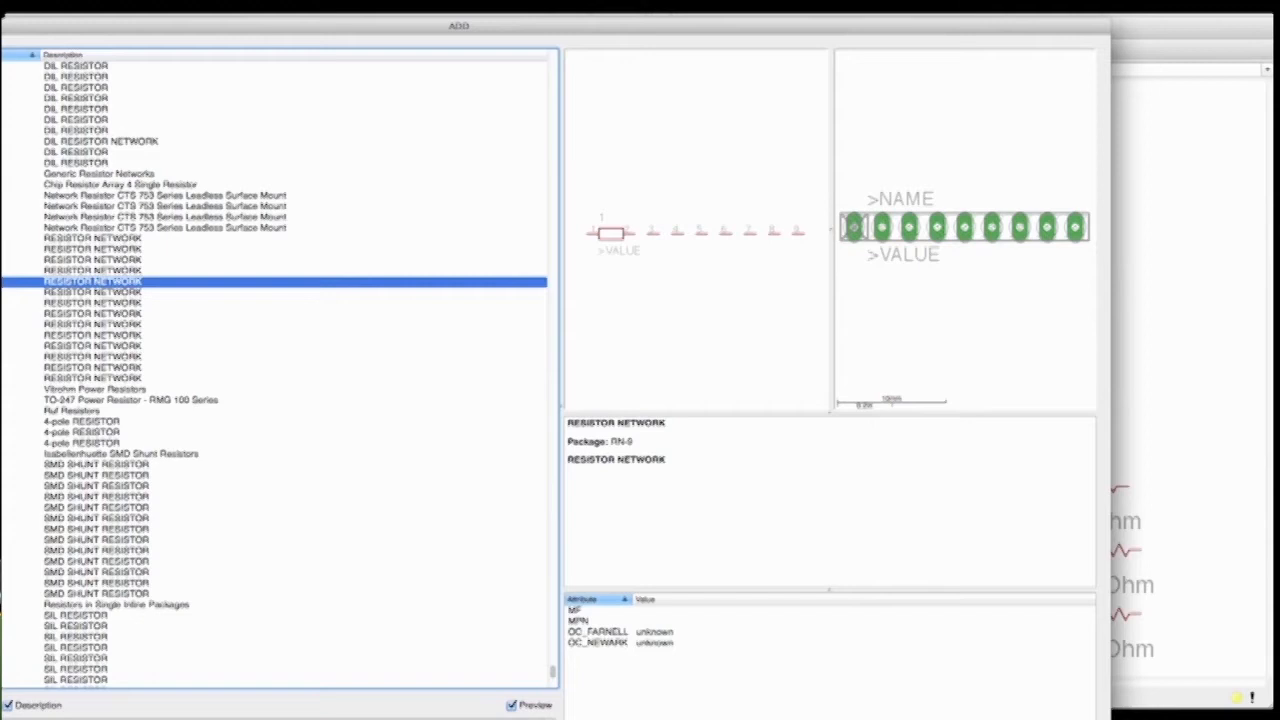
pyautogui.scroll(5, 280, 370)
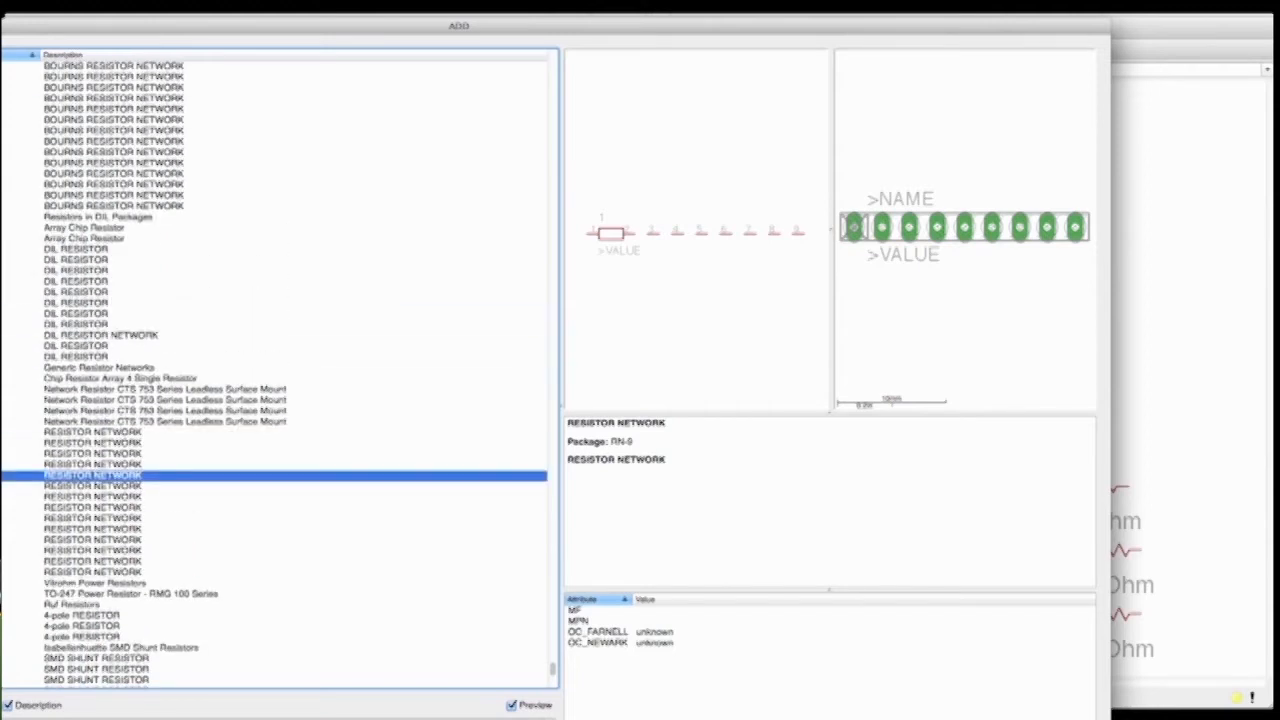
pyautogui.scroll(5, 280, 370)
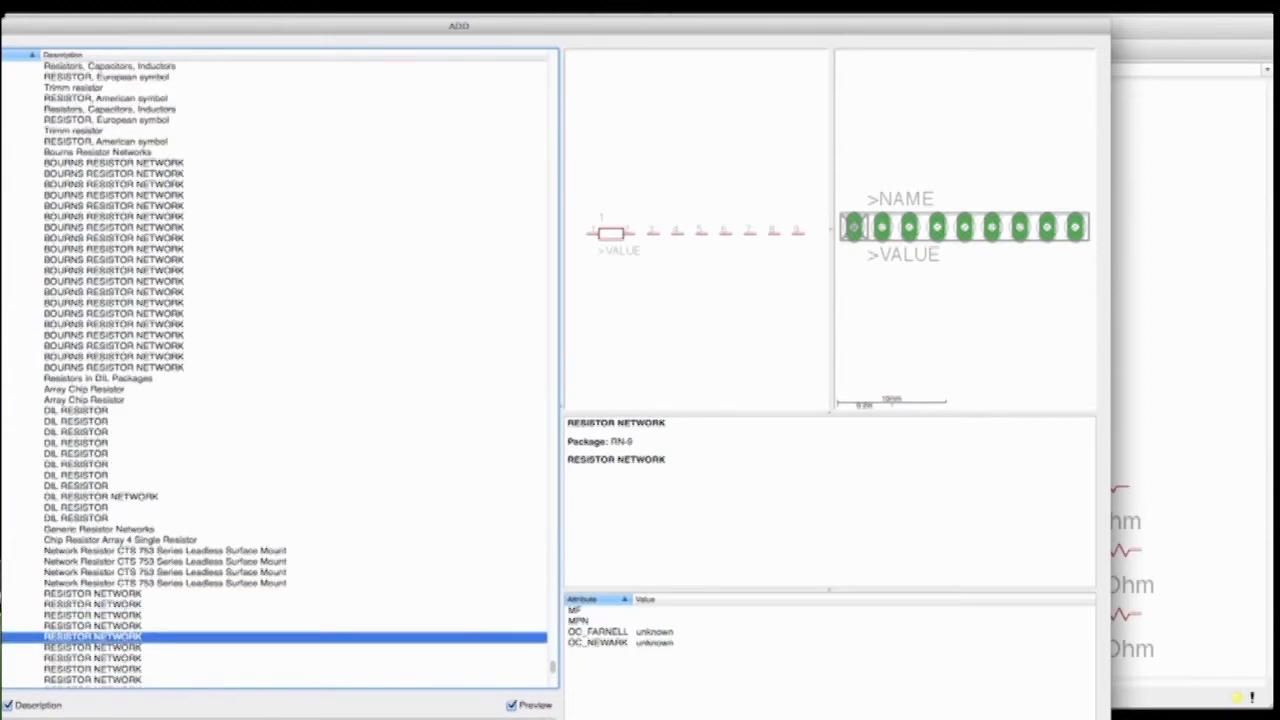
pyautogui.scroll(-1, 280, 370)
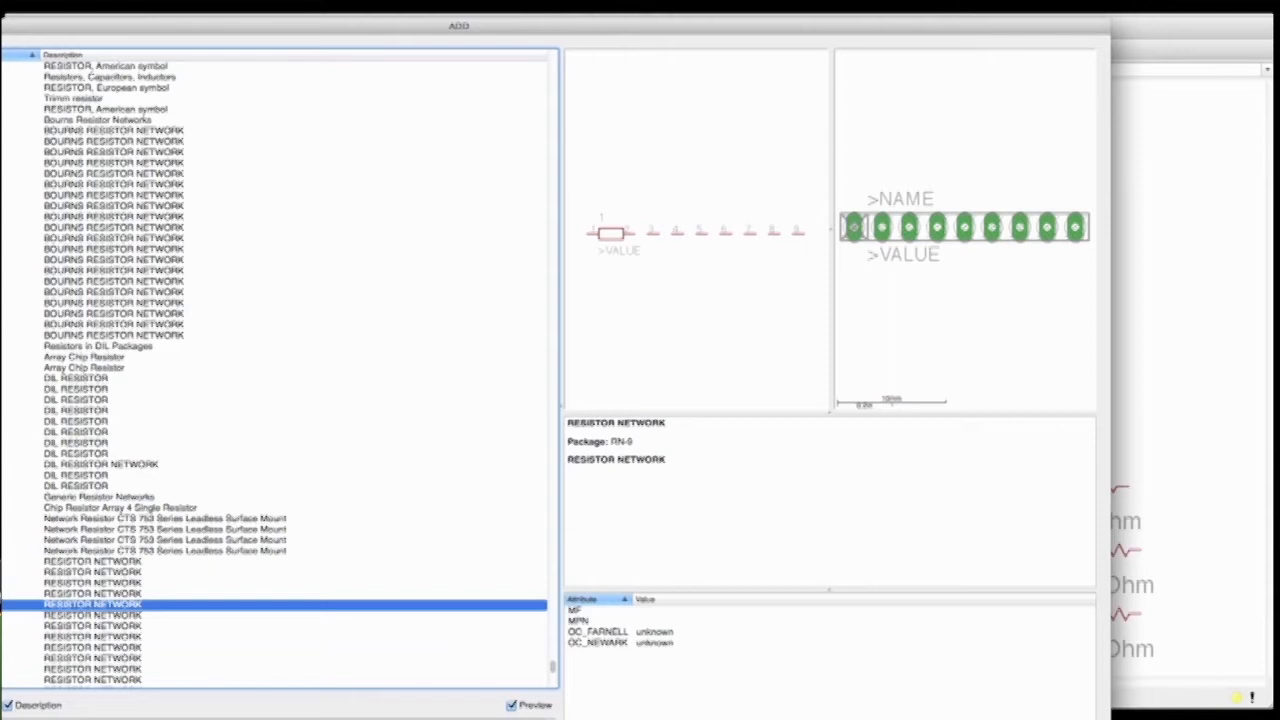
pyautogui.click(113, 196)
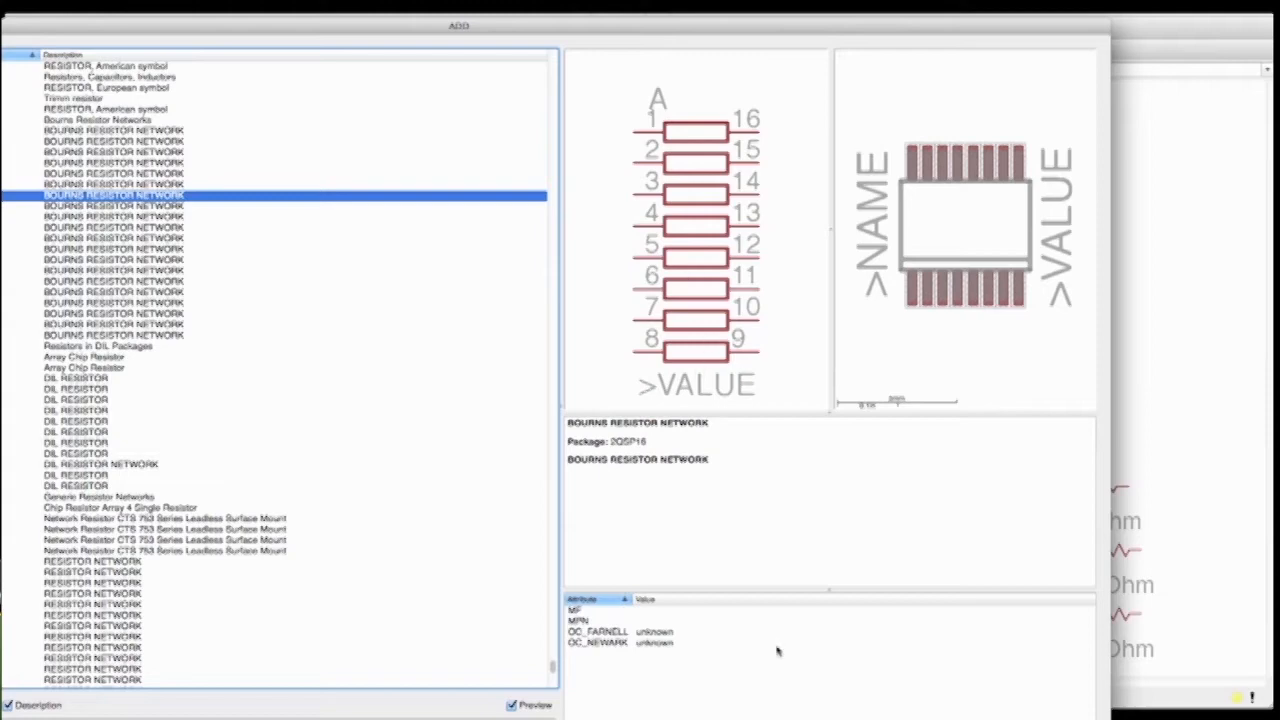
# Place two Bourns 2QSP16 resistor networks side by side in the empty area below the tactile switches
pyautogui.doubleClick(108, 204)
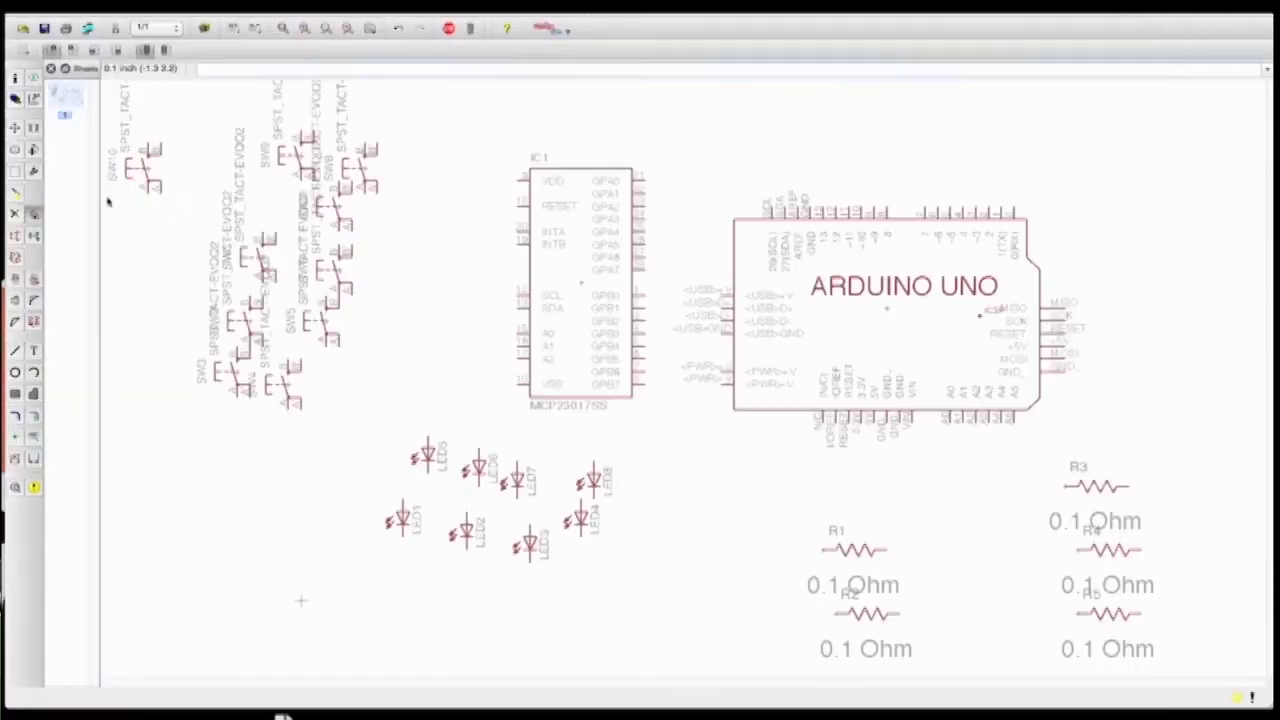
pyautogui.click(211, 552)
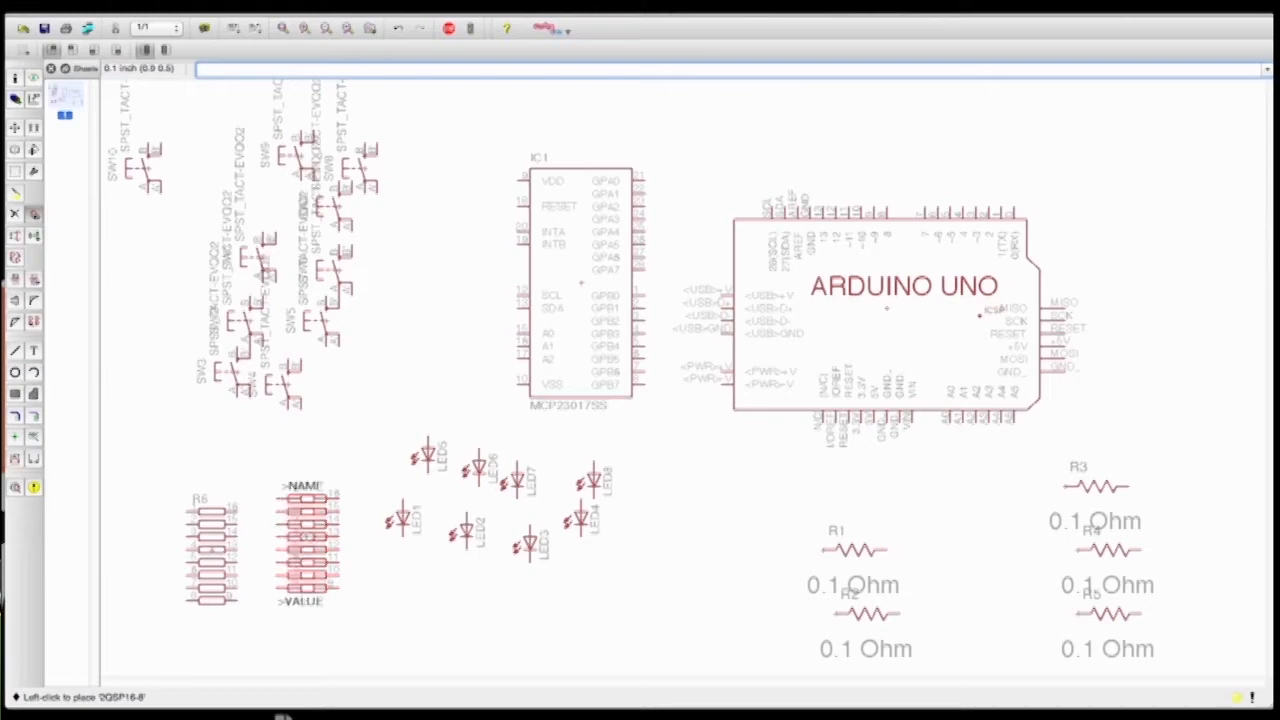
pyautogui.press('Escape')
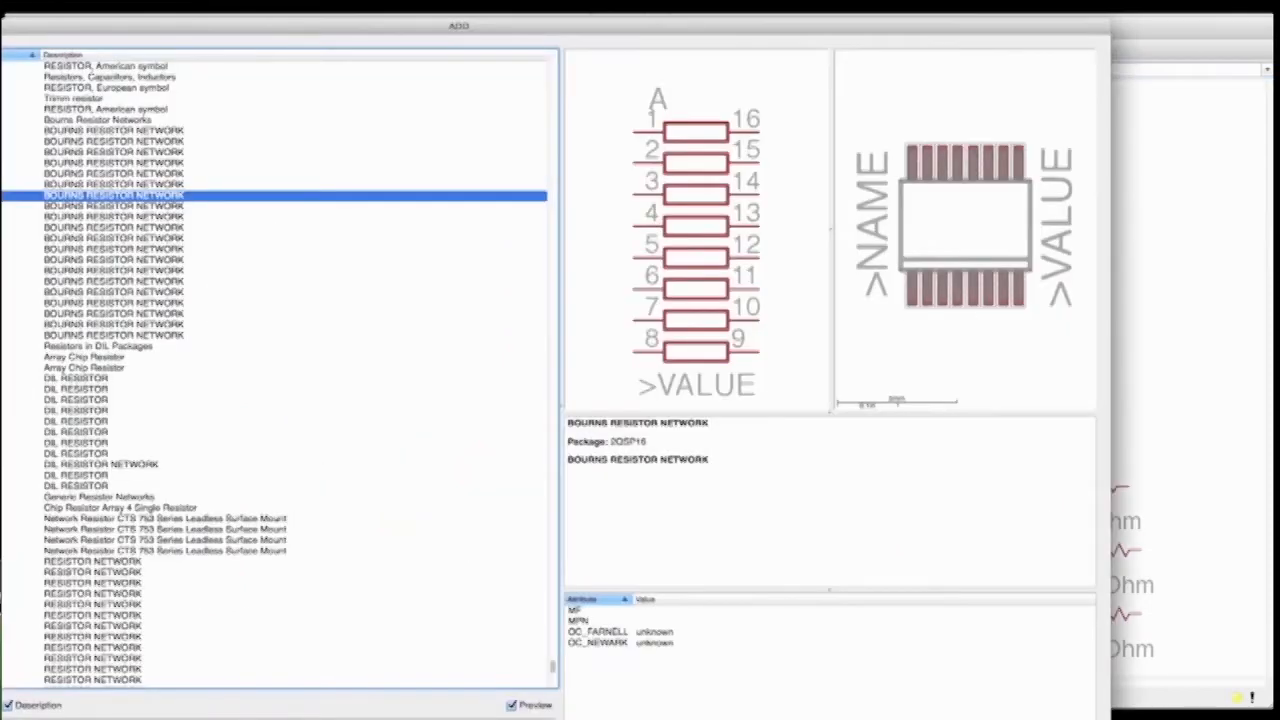
# Search the parts library for RGB LEDs and compare the through-hole common anode and common cathode parts, including the cathode variants
pyautogui.click(280, 718)
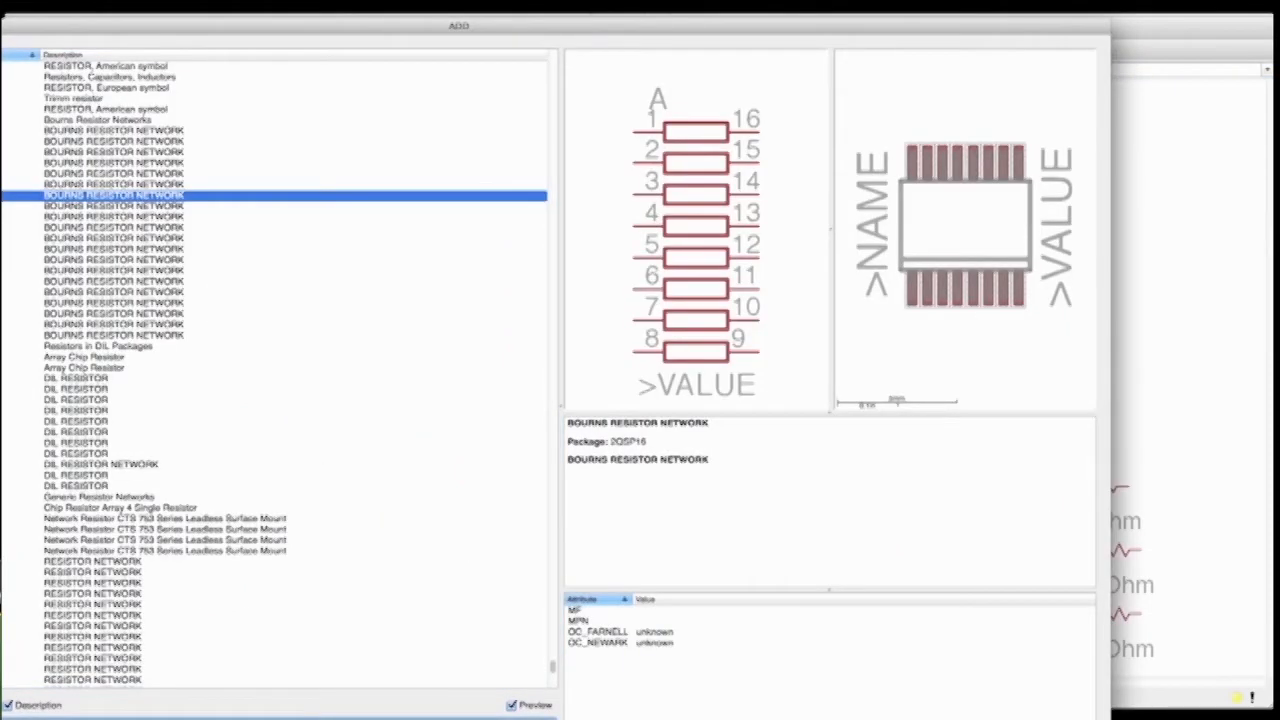
pyautogui.press('Return')
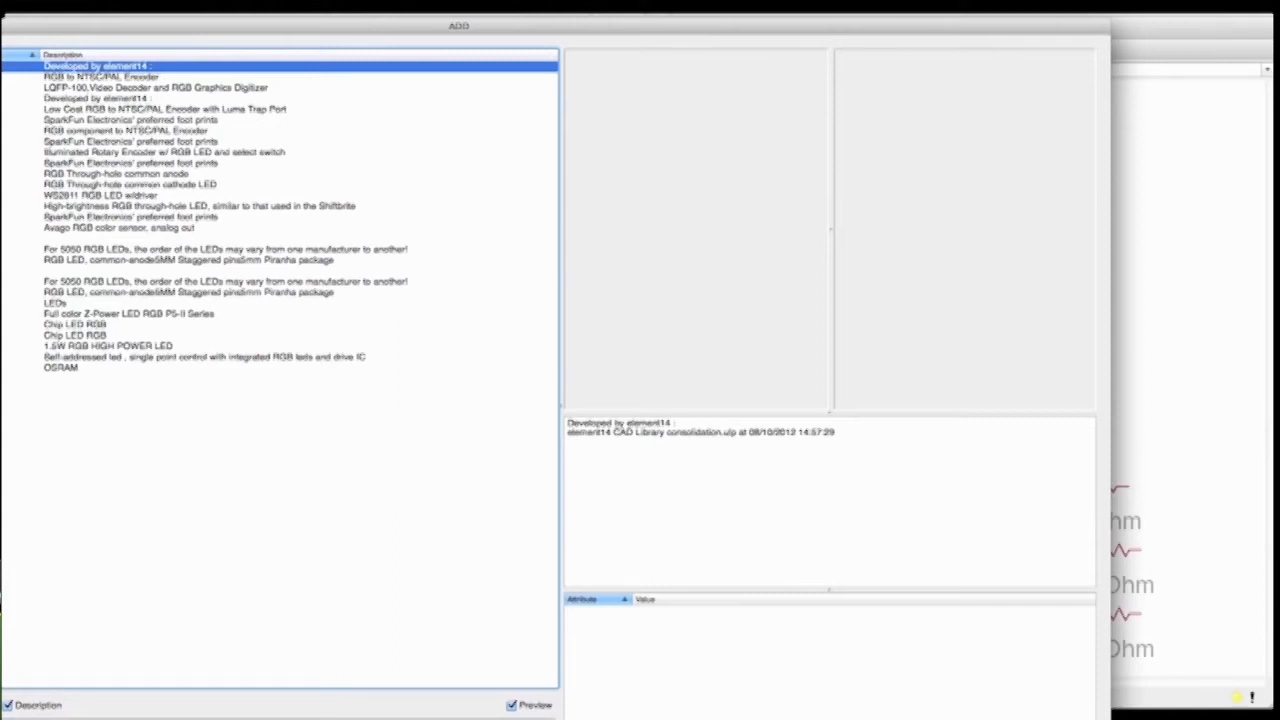
pyautogui.click(116, 174)
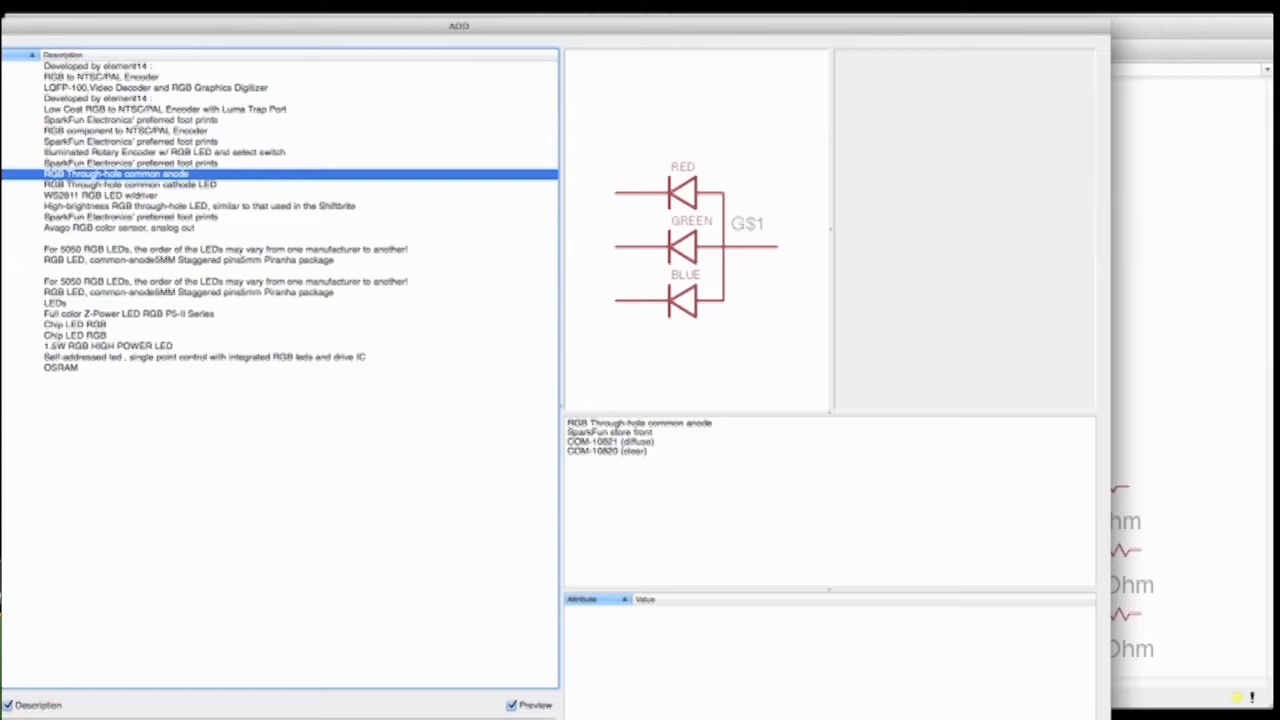
pyautogui.click(97, 185)
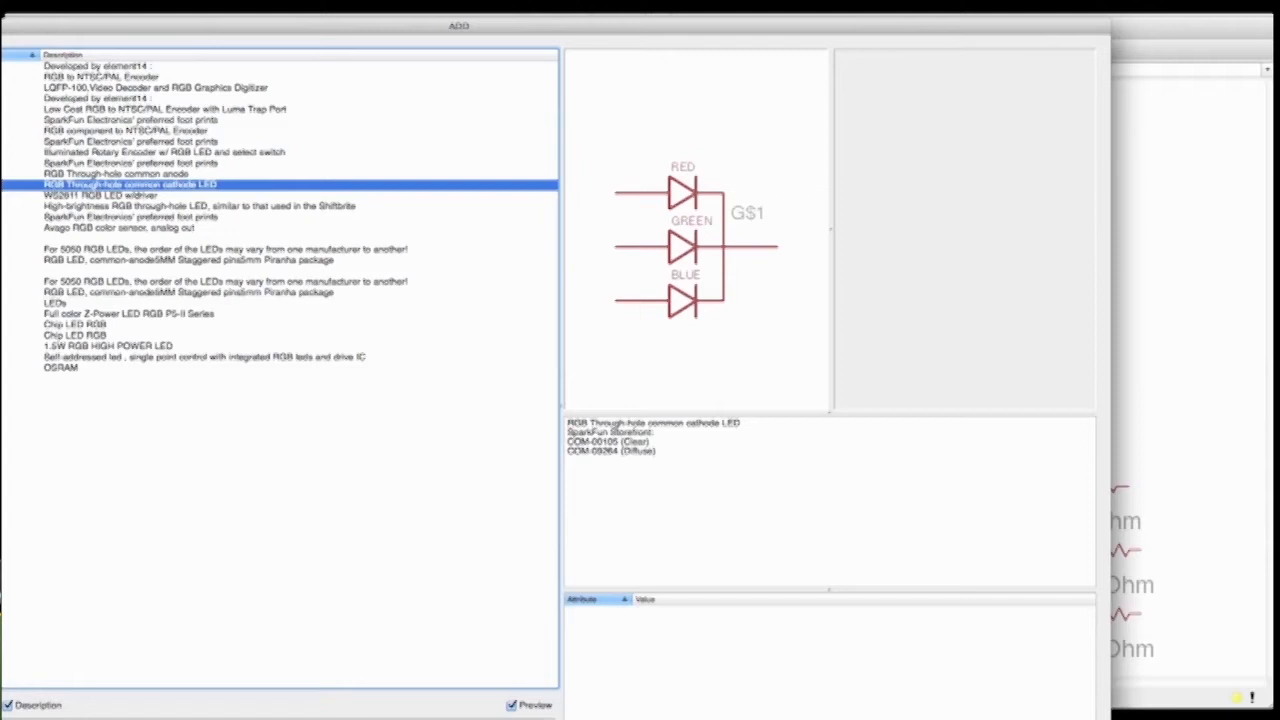
pyautogui.press('Right')
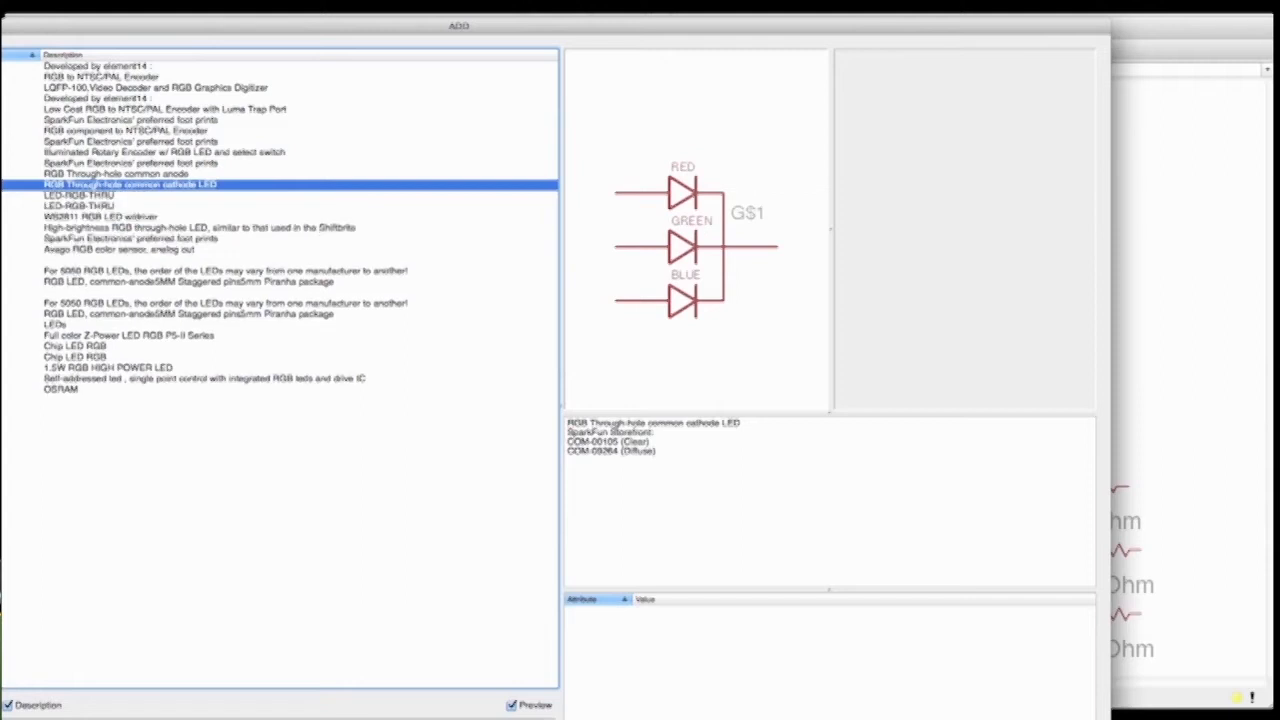
pyautogui.press('Down')
pyautogui.press('Down')
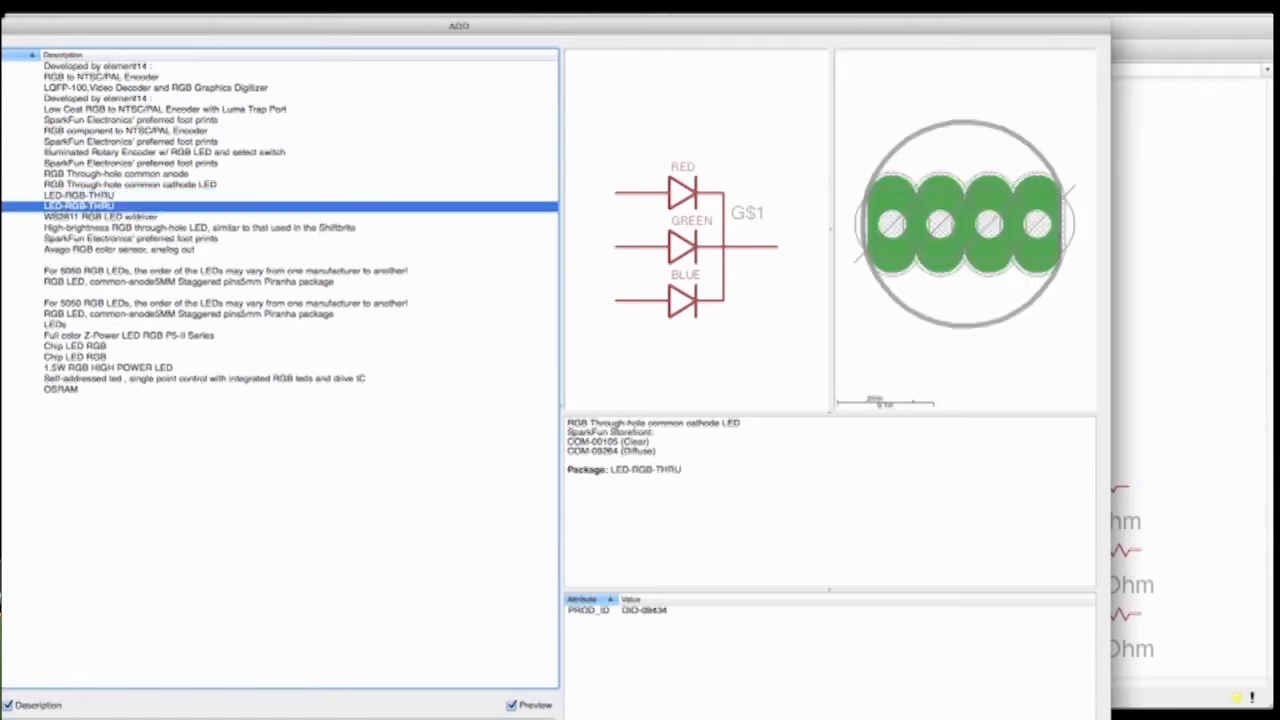
# Place one clear common cathode RGB LED, the first LED-RGB-THRU variant, between the single LEDs and the 0805 resistors
pyautogui.press('Up')
pyautogui.press('Return')
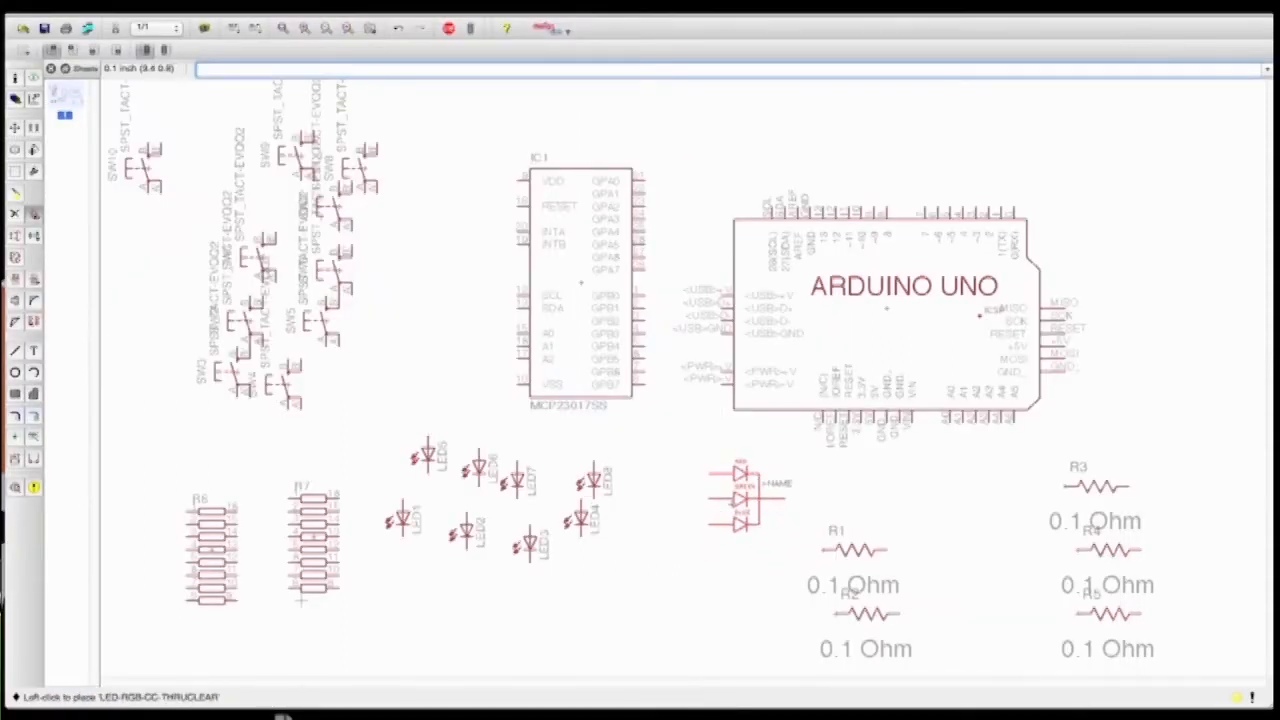
pyautogui.click(740, 498)
pyautogui.press('Escape')
pyautogui.press('Escape')
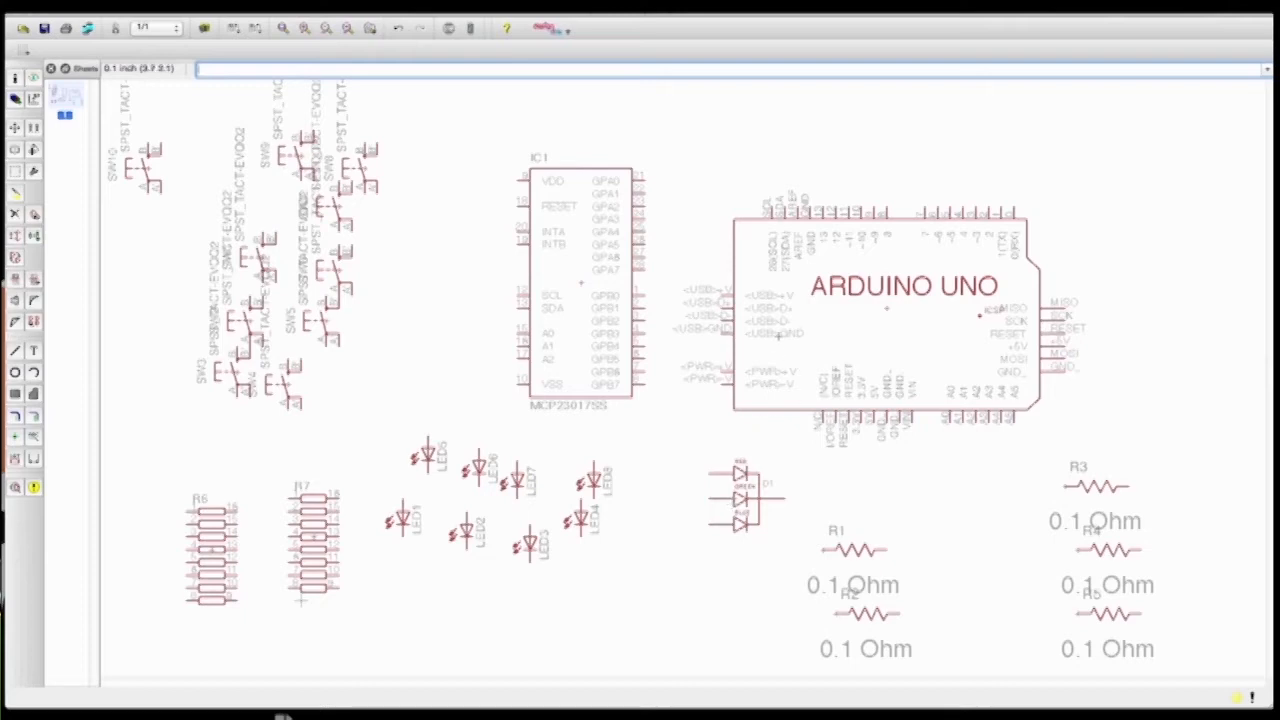
# Return to the full parts library without the RGB search and expand the Frames for Sheet and Layout library
pyautogui.scroll(-2, 810, 321)
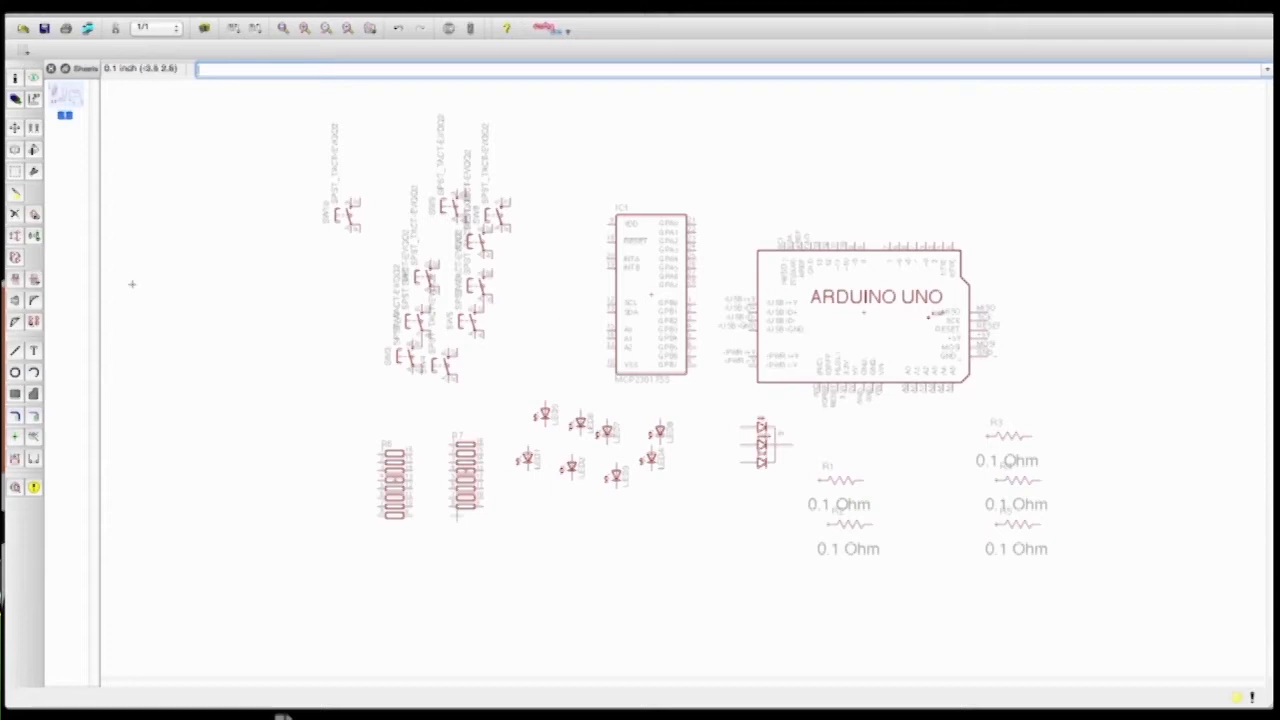
pyautogui.click(34, 214)
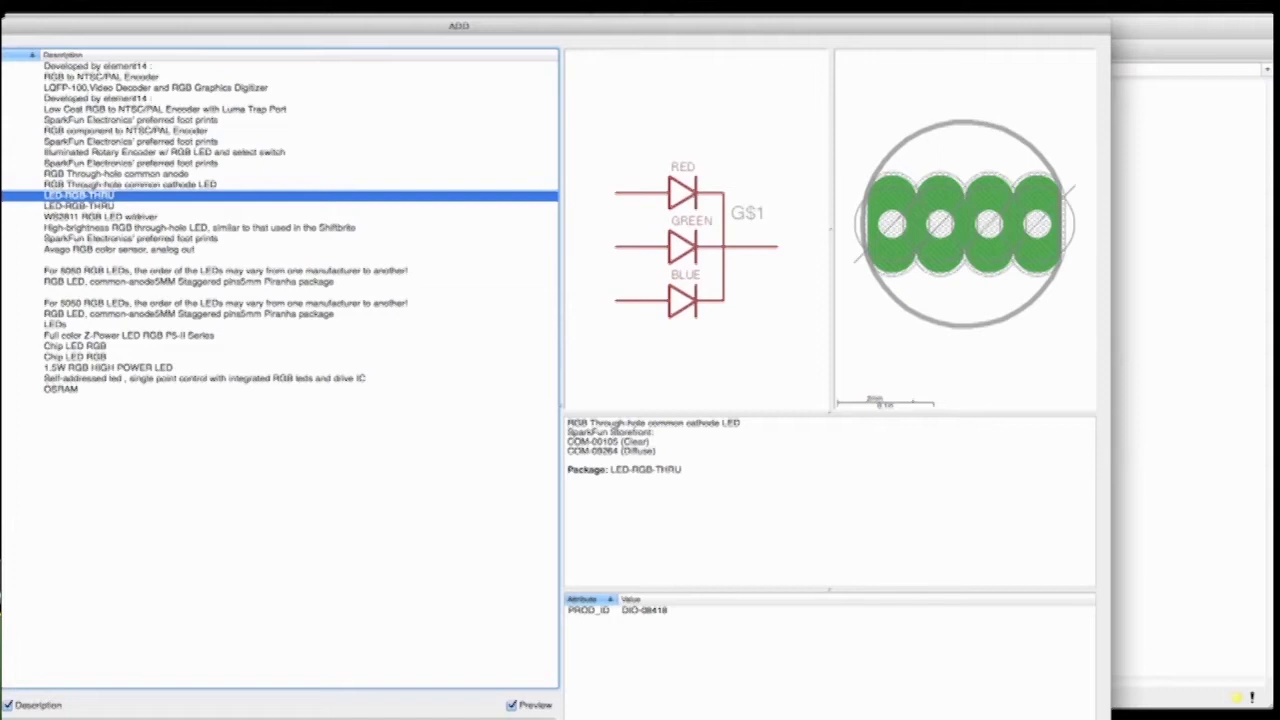
pyautogui.press('Return')
pyautogui.scroll(-10, 280, 370)
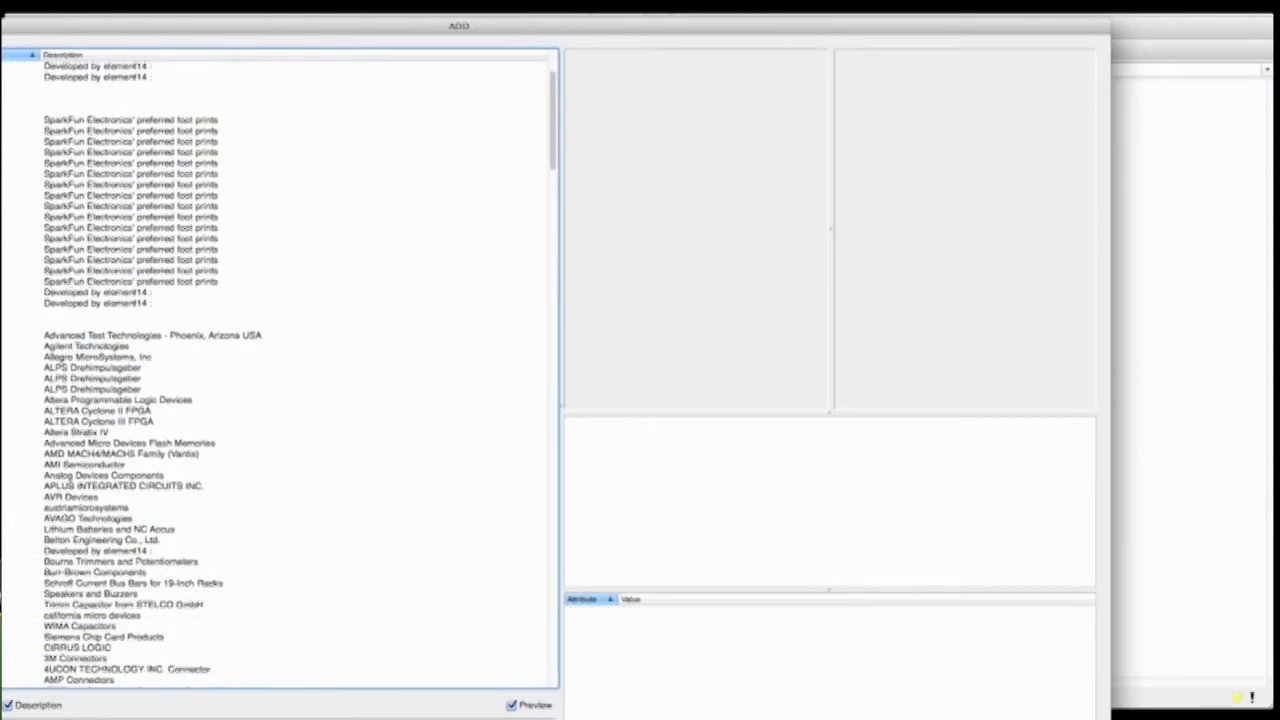
pyautogui.scroll(-15, 280, 370)
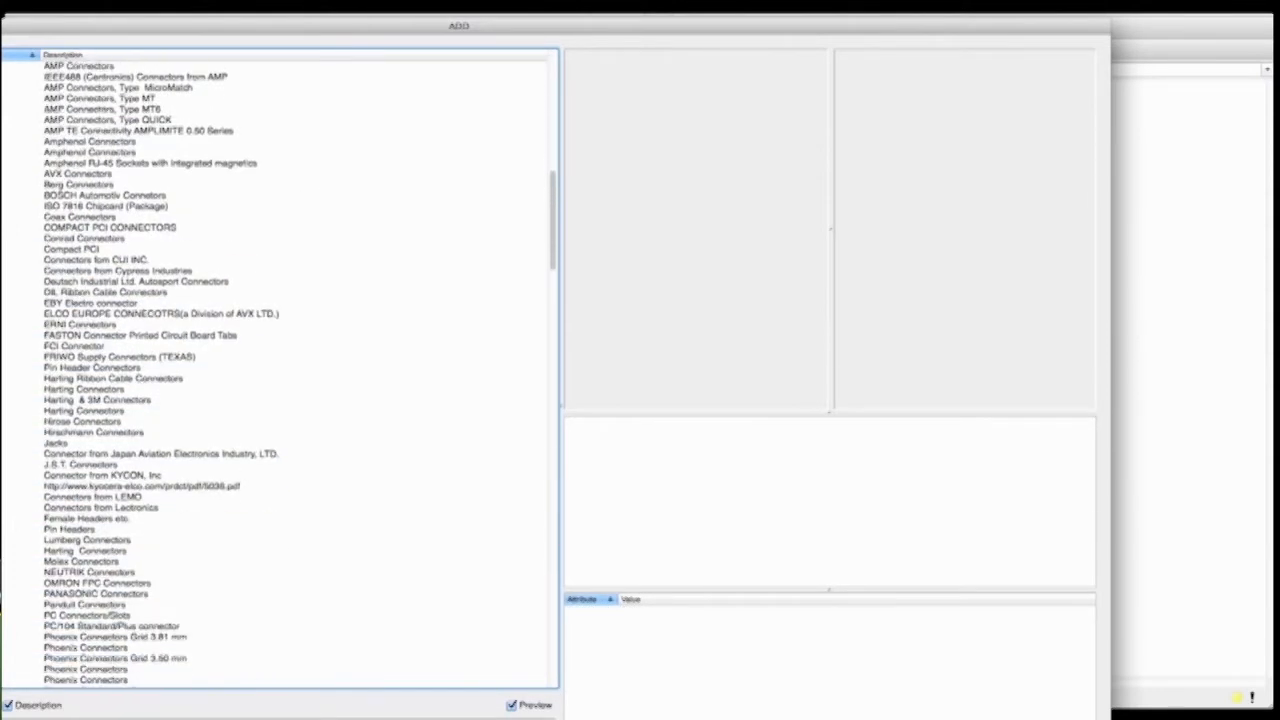
pyautogui.scroll(-9, 280, 370)
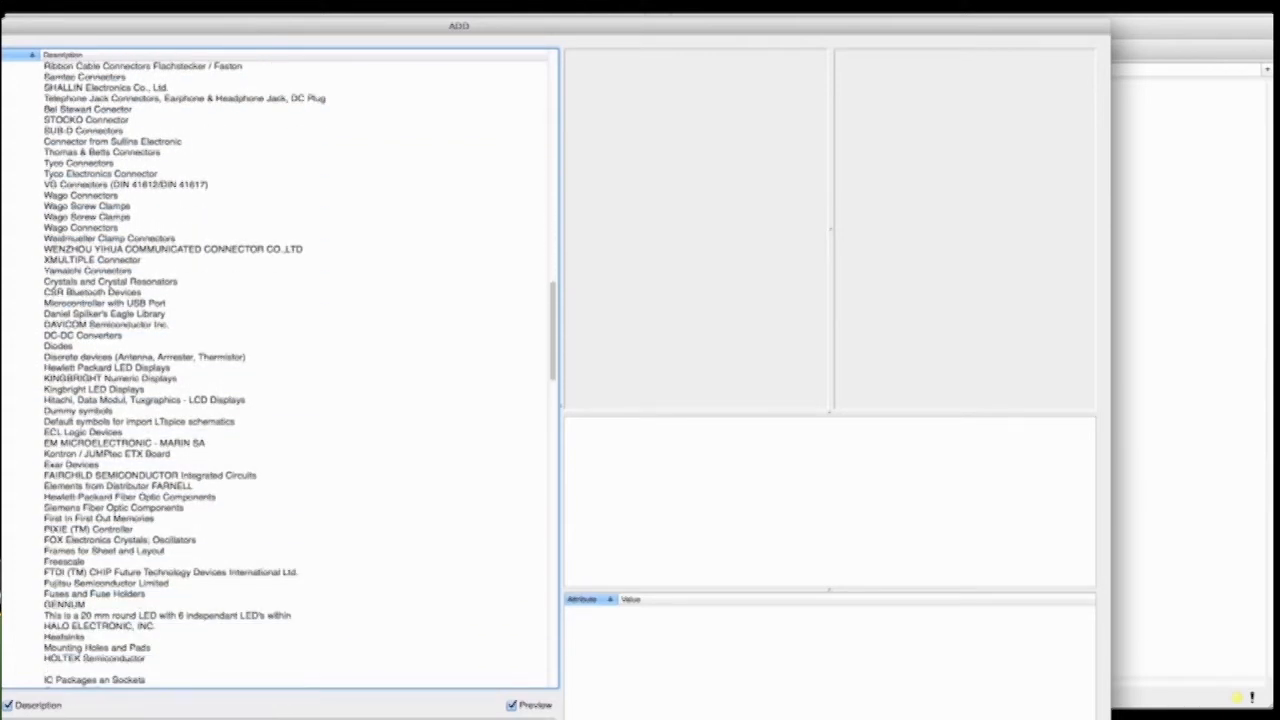
pyautogui.scroll(-6, 20, 357)
pyautogui.doubleClick(20, 357)
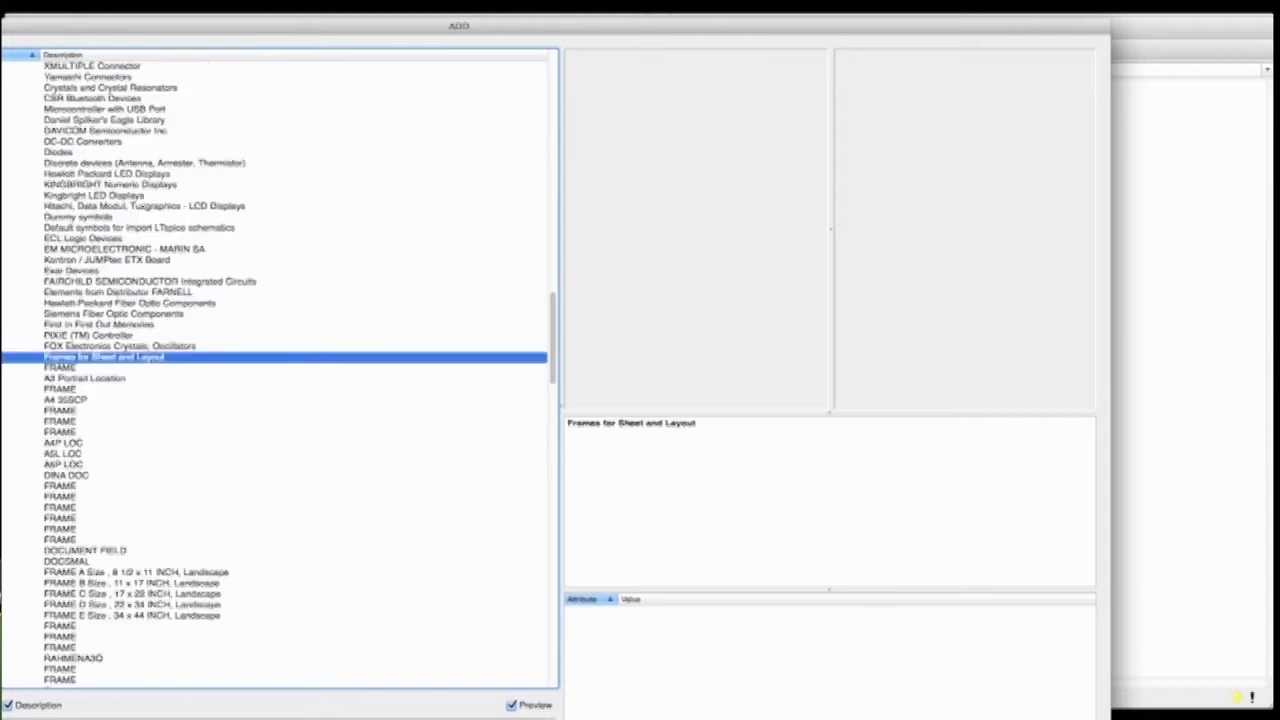
# Place the FRAME A Size, 8 1/2 x 11 inch landscape, with its lower-left corner at the sheet origin (0.0 0.0)
pyautogui.click(68, 574)
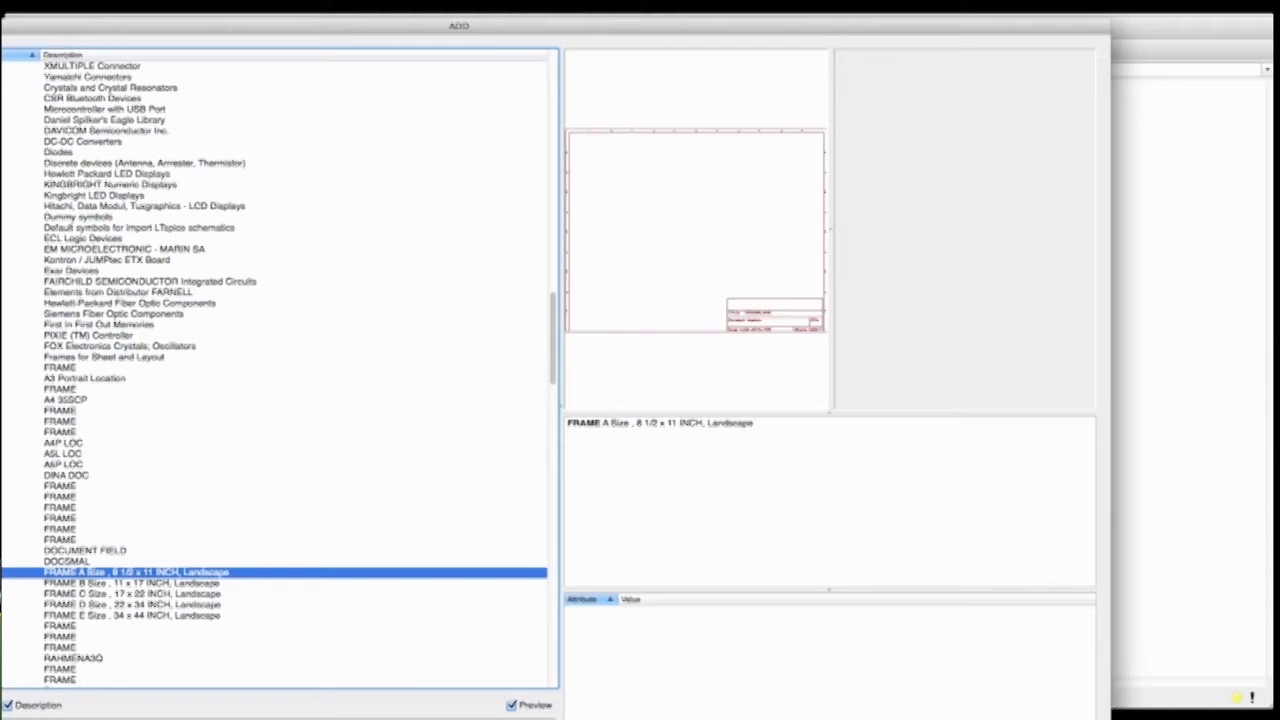
pyautogui.doubleClick(80, 576)
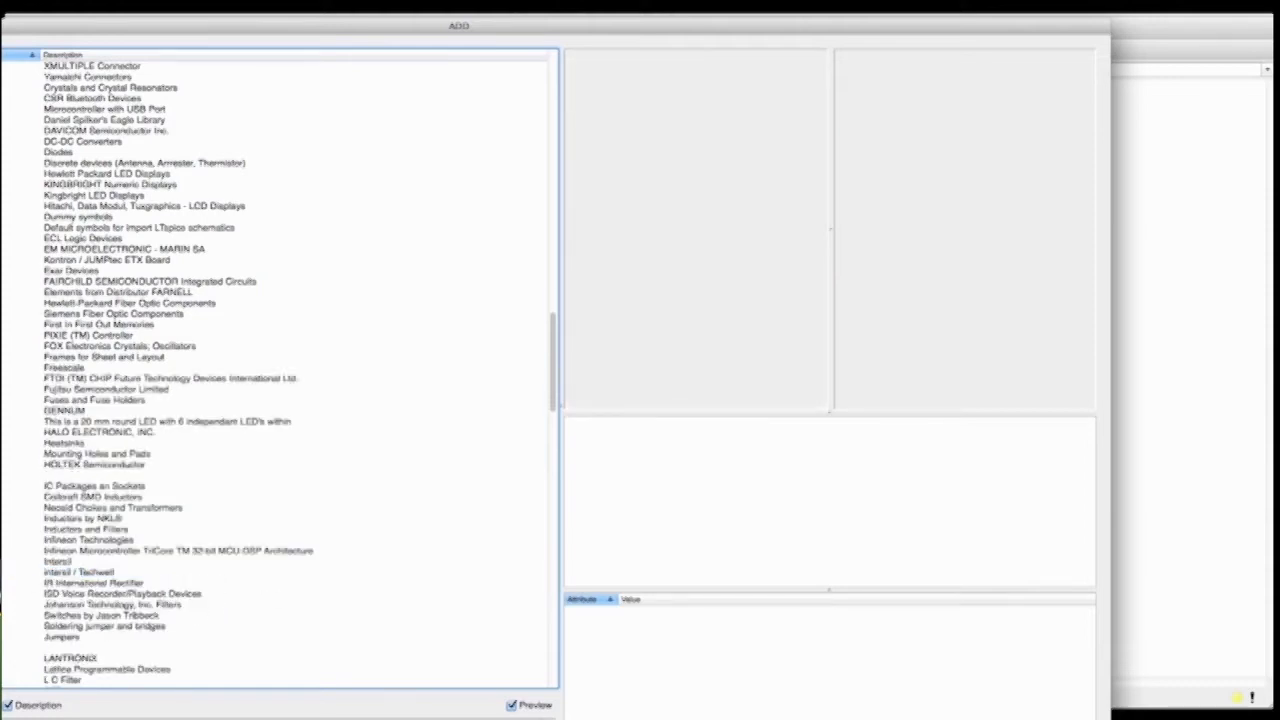
pyautogui.doubleClick(20, 357)
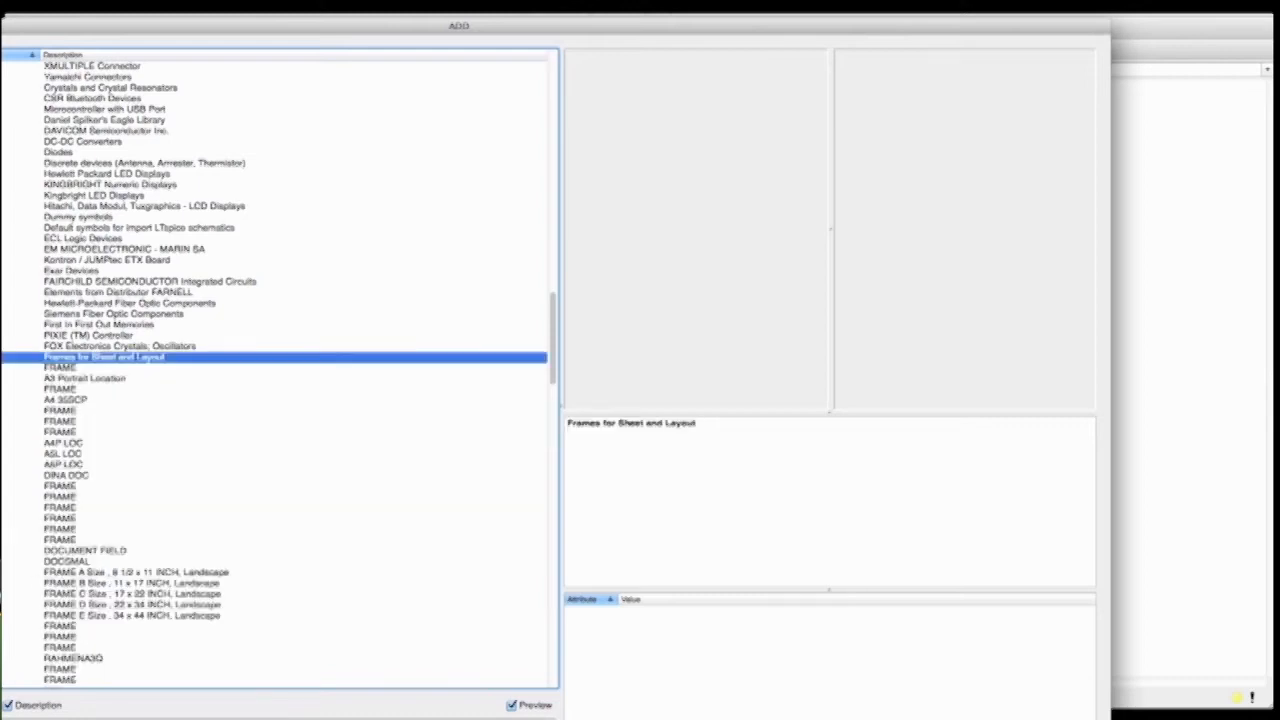
pyautogui.doubleClick(80, 572)
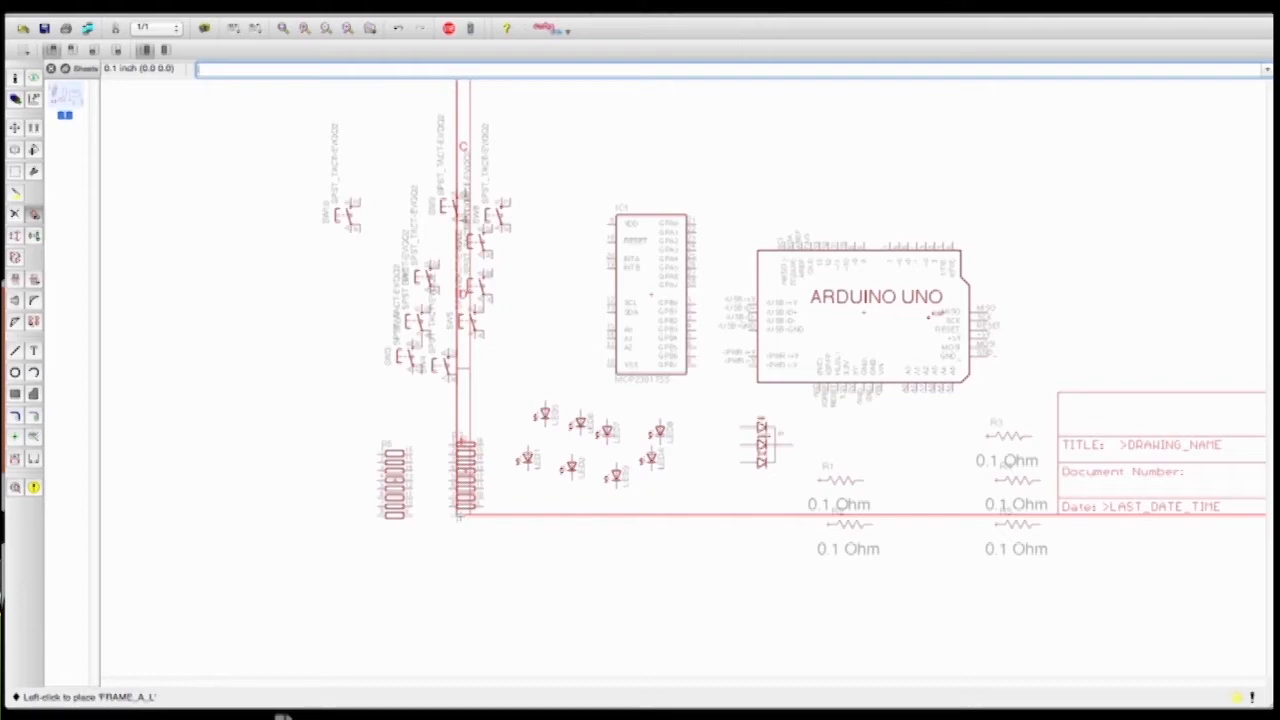
pyautogui.click(457, 514)
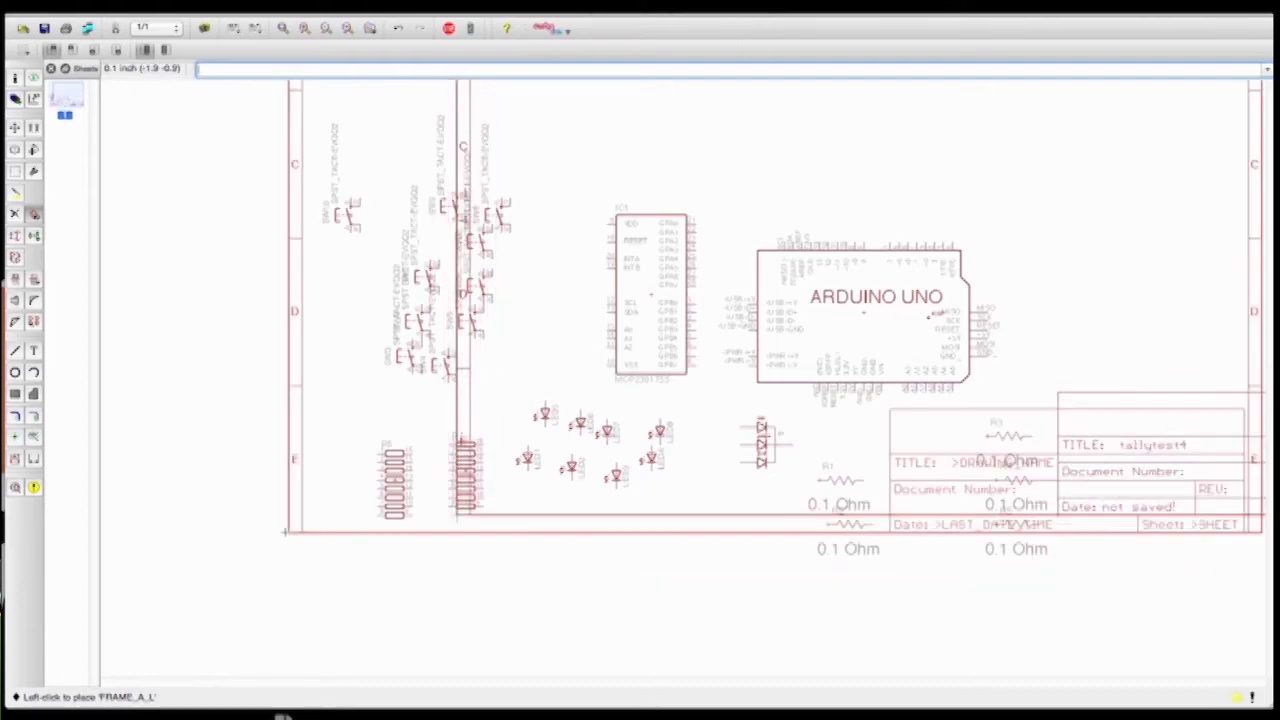
pyautogui.press('Escape')
pyautogui.press('Escape')
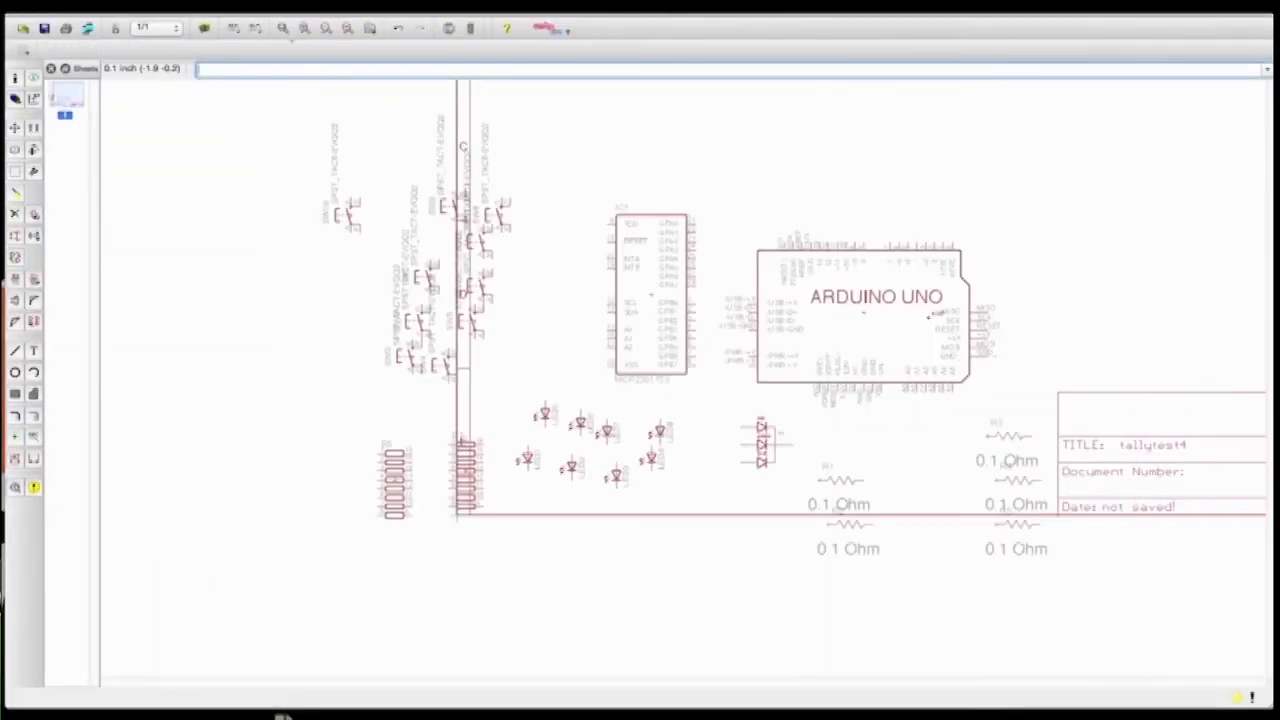
# Rotate the Arduino Uno by 270 degrees and move it into the upper-right corner of the drawing frame
pyautogui.click(283, 28)
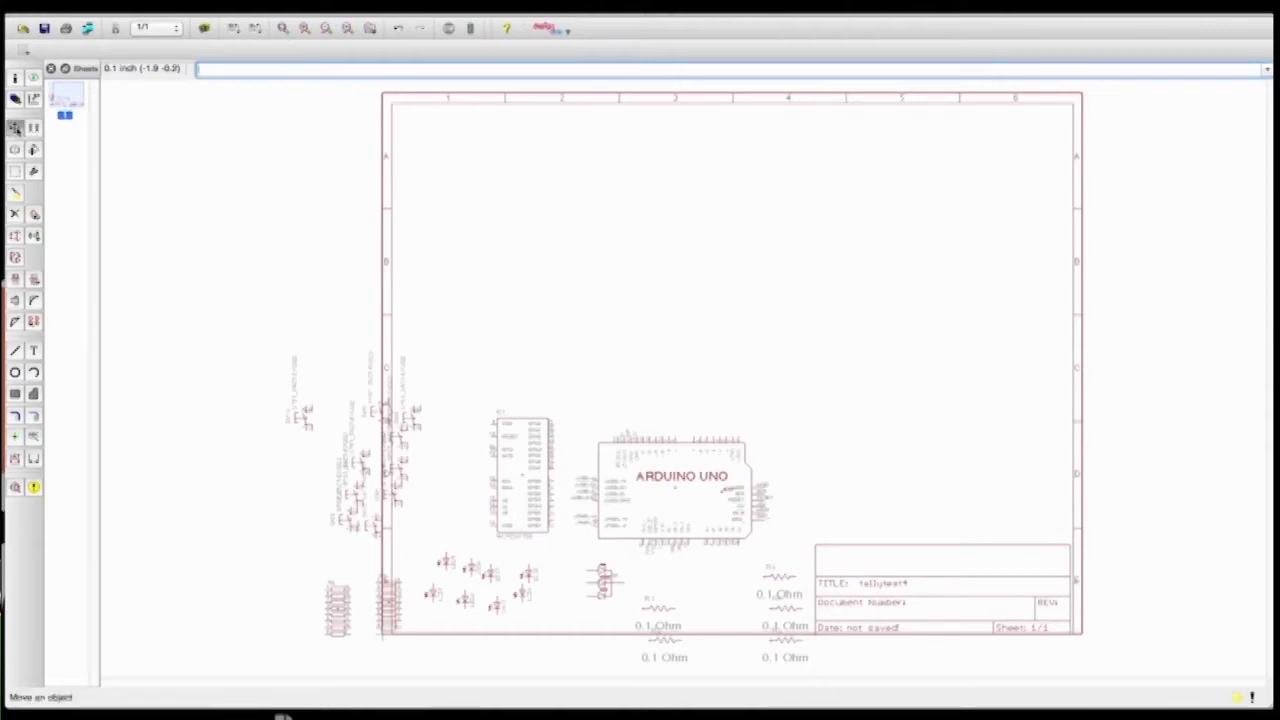
pyautogui.click(15, 128)
pyautogui.click(680, 489)
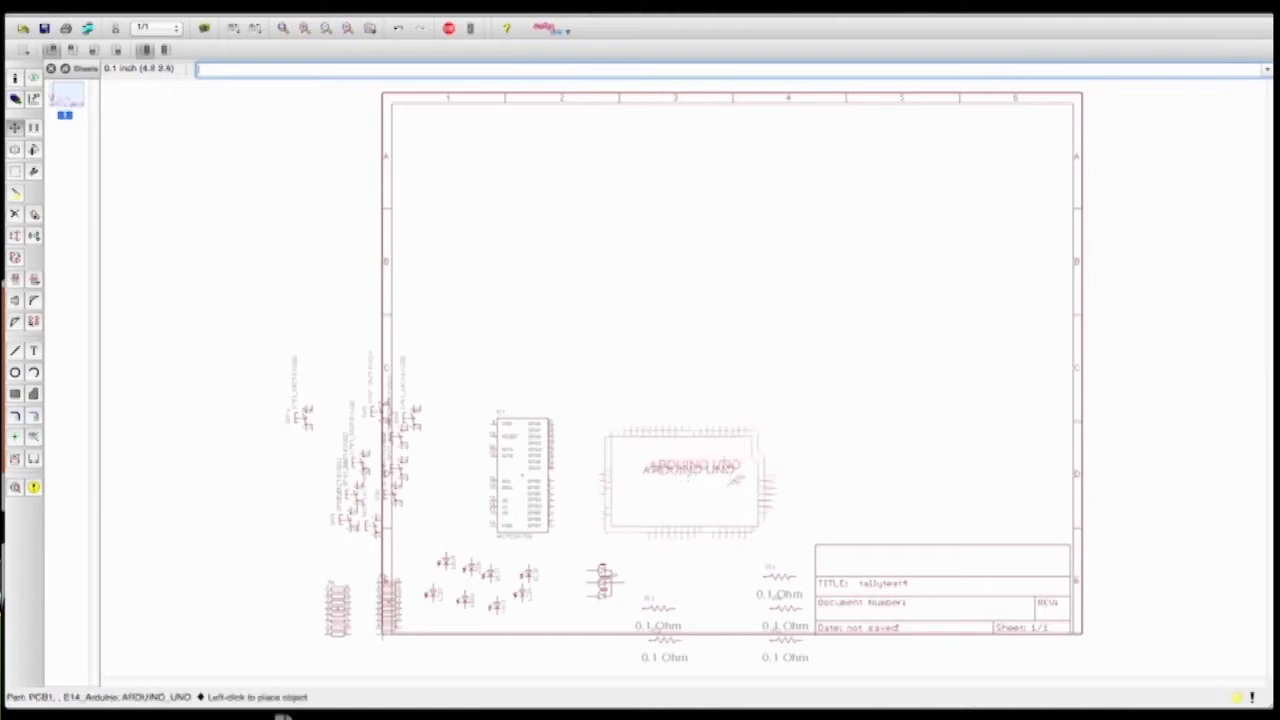
pyautogui.rightClick(935, 292)
pyautogui.rightClick(935, 292)
pyautogui.rightClick(935, 292)
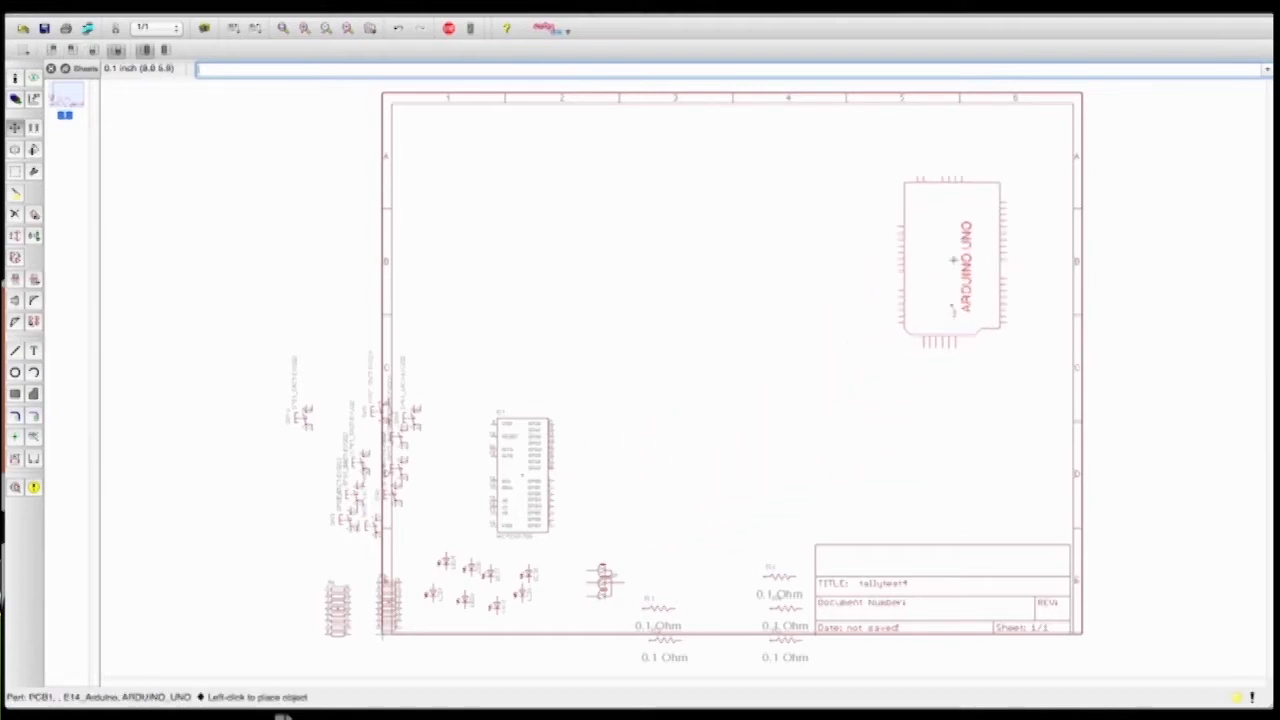
pyautogui.click(977, 245)
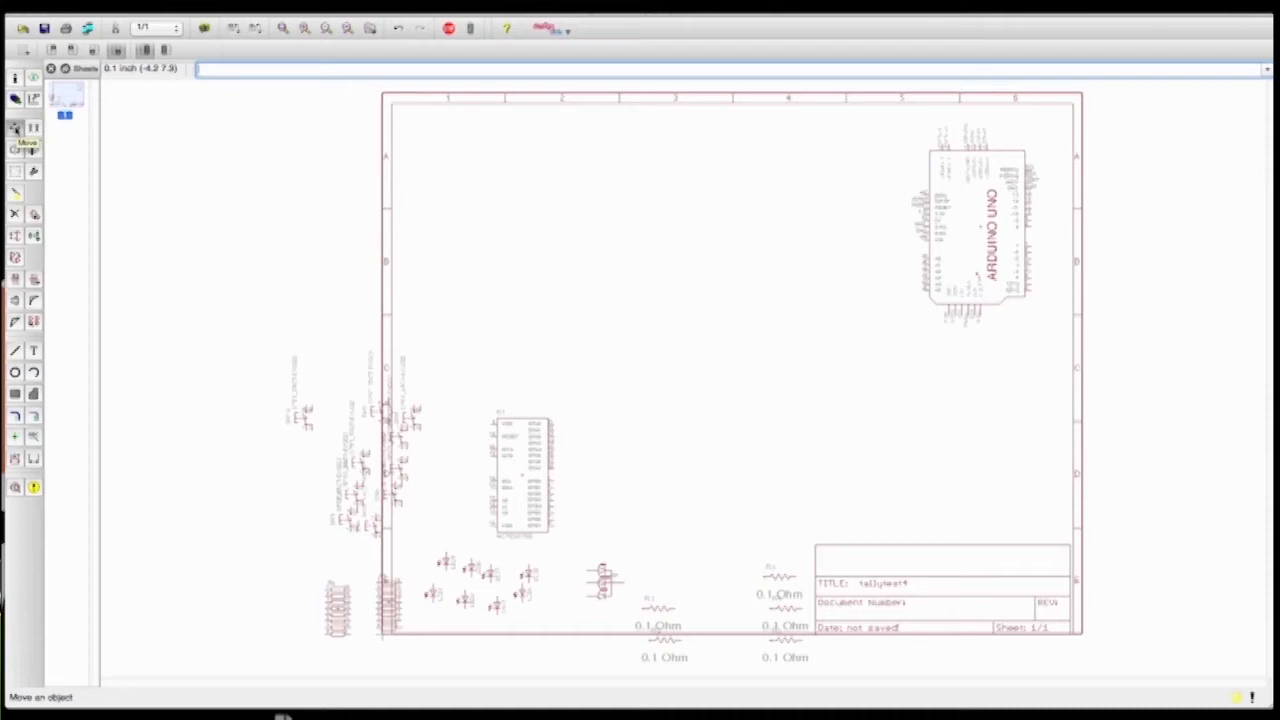
# Turn the Arduino Uno through a full 360 degrees and shift it slightly up and right within the frame's upper-right corner
pyautogui.click(15, 128)
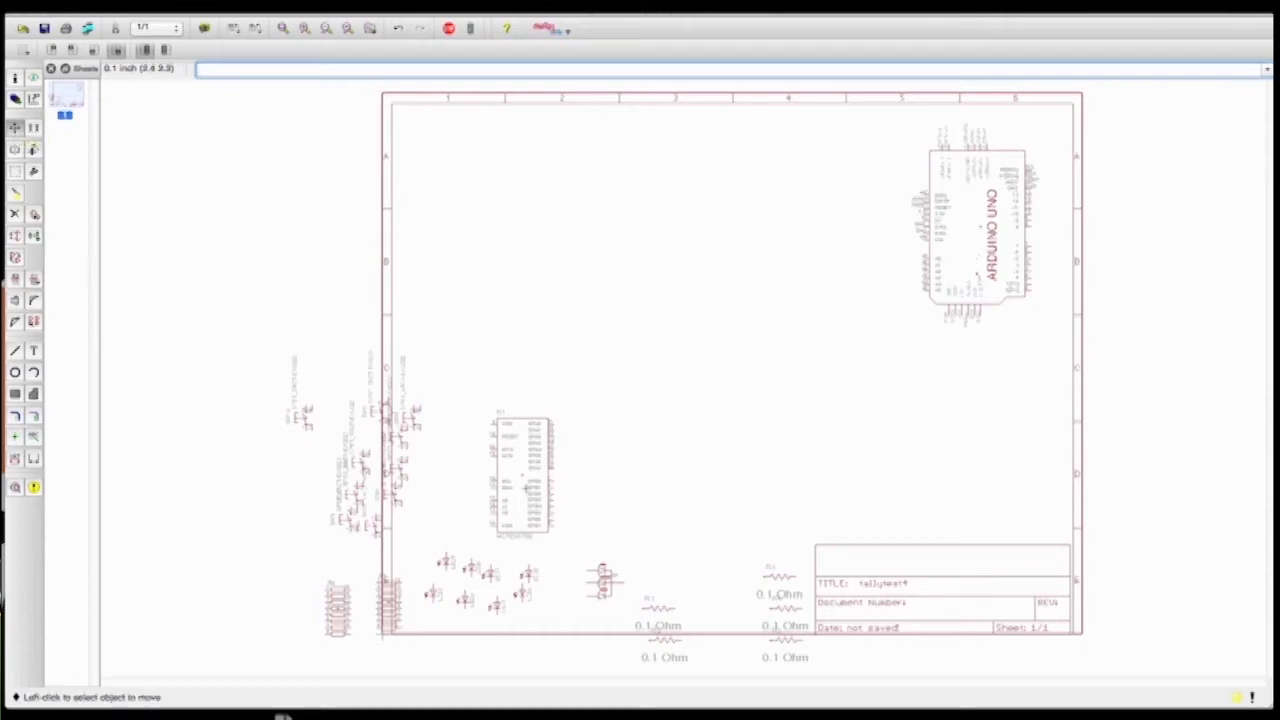
pyautogui.scroll(-1, 879, 302)
pyautogui.scroll(4, 924, 250)
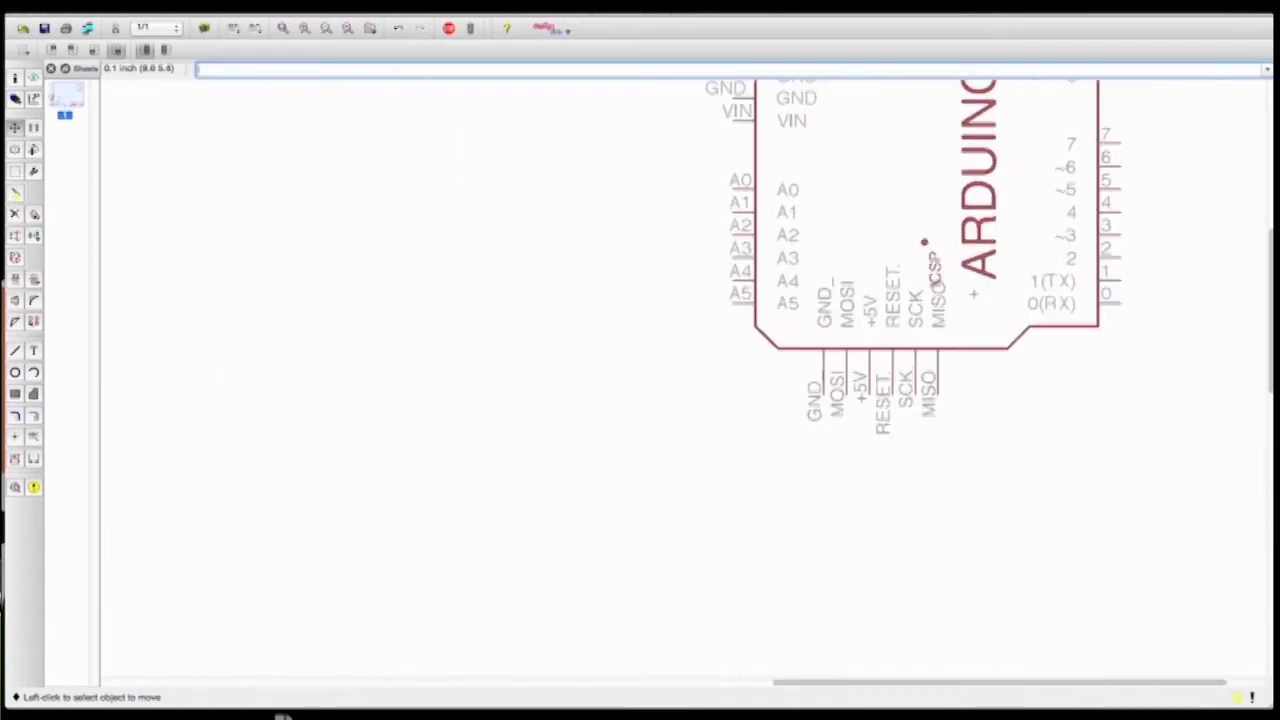
pyautogui.scroll(-1, 1133, 258)
pyautogui.moveTo(1267, 418); pyautogui.dragTo(1265, 322)
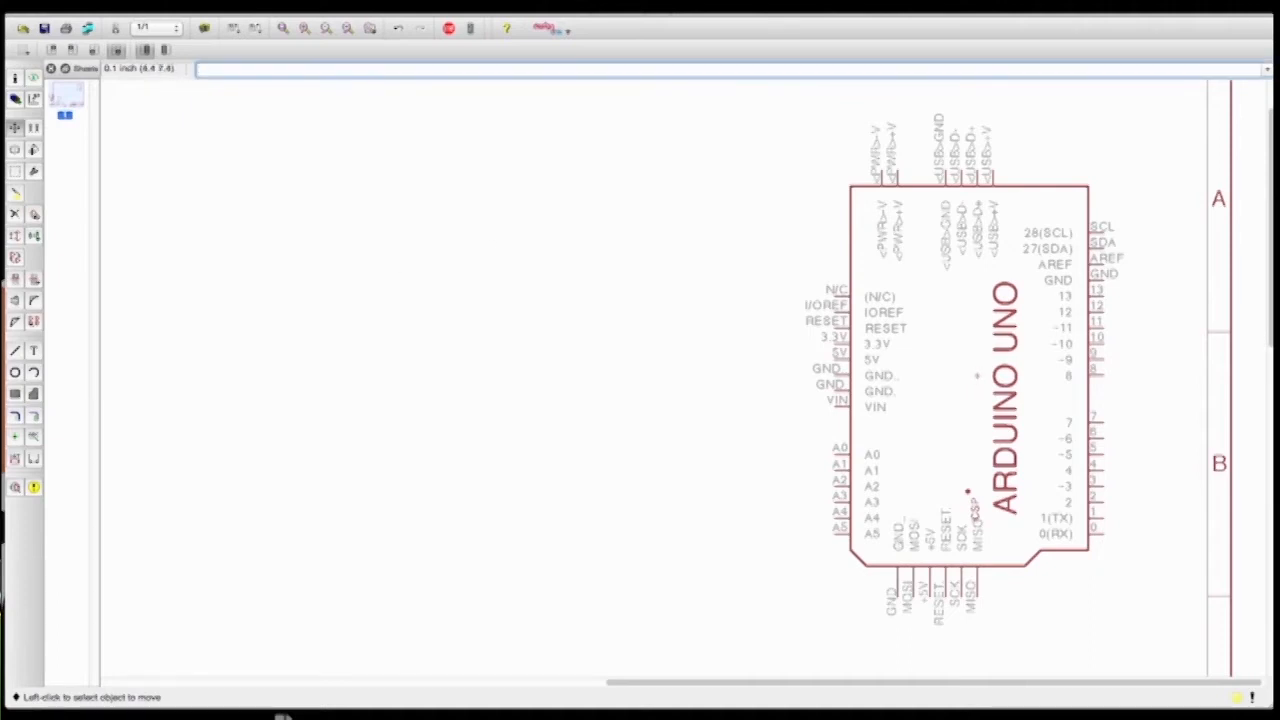
pyautogui.click(976, 376)
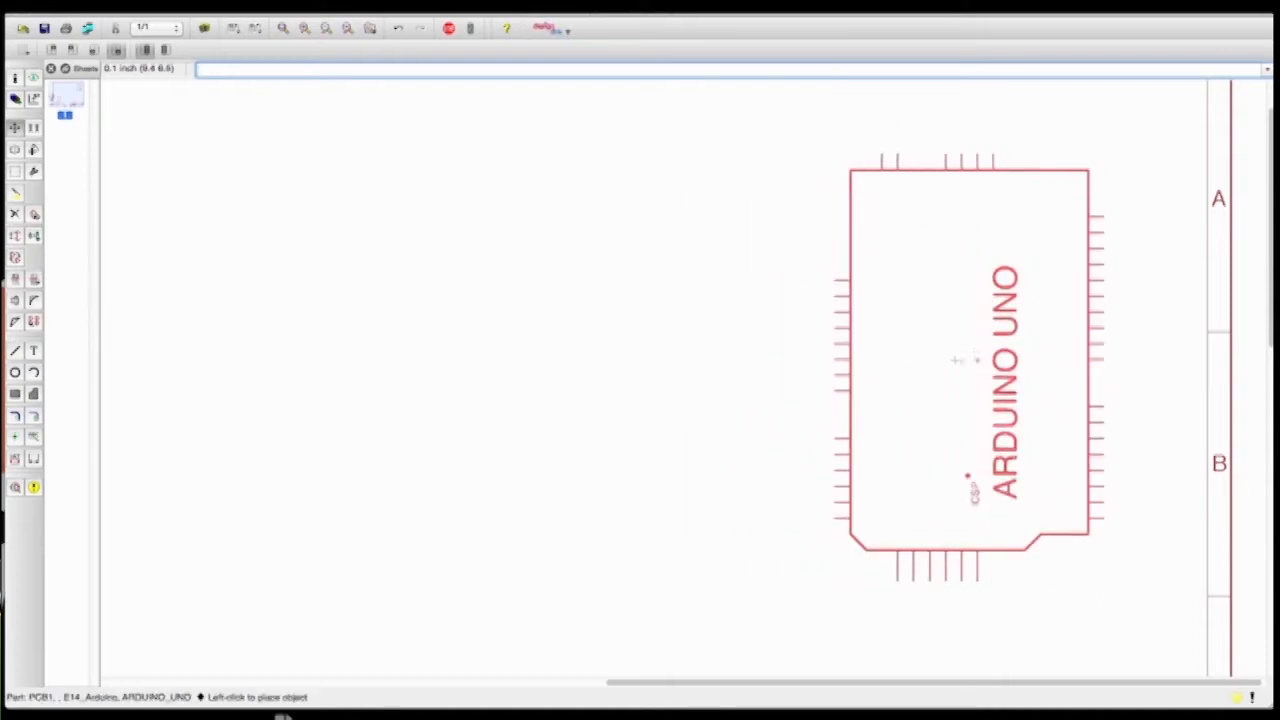
pyautogui.rightClick(972, 357)
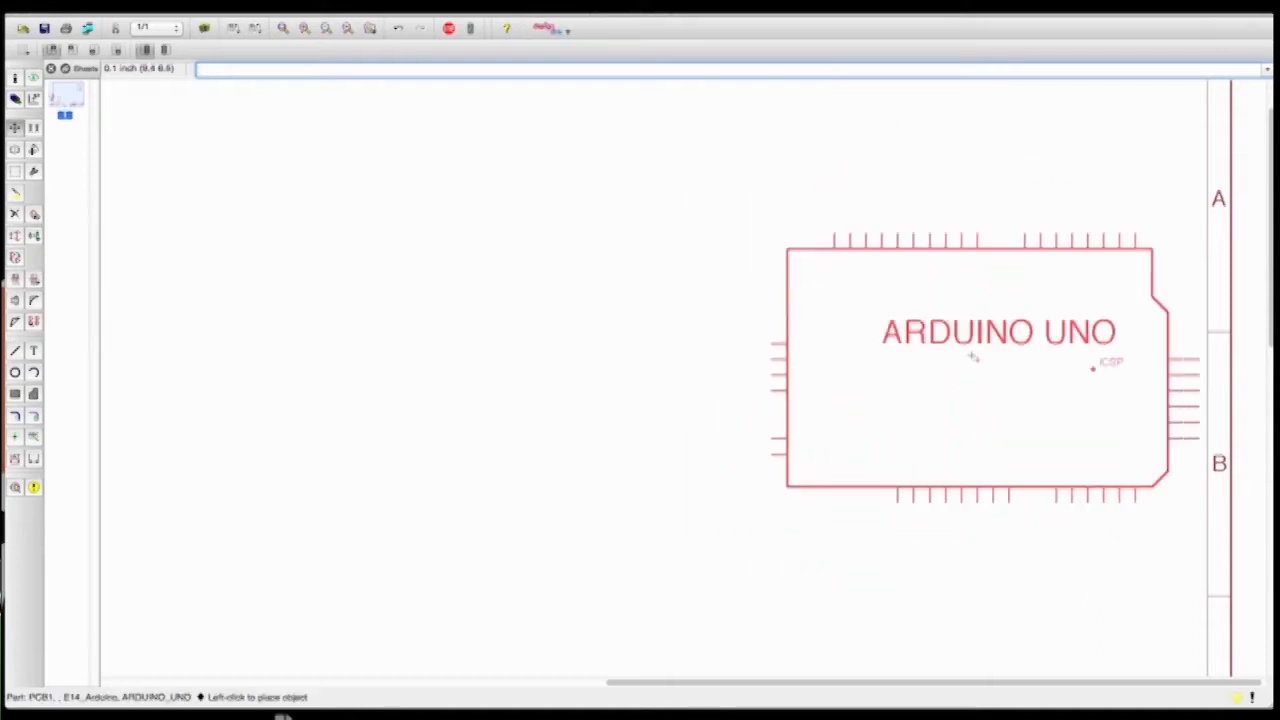
pyautogui.rightClick(972, 357)
pyautogui.rightClick(972, 357)
pyautogui.rightClick(973, 356)
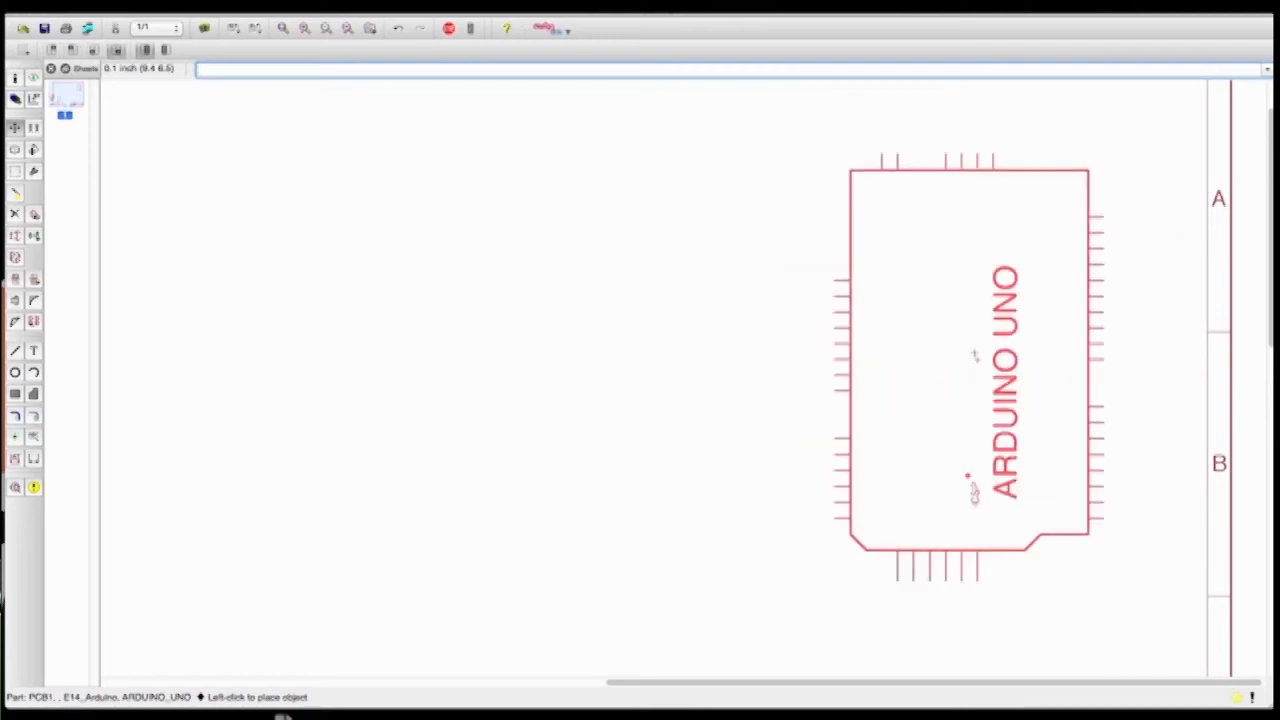
pyautogui.click(993, 344)
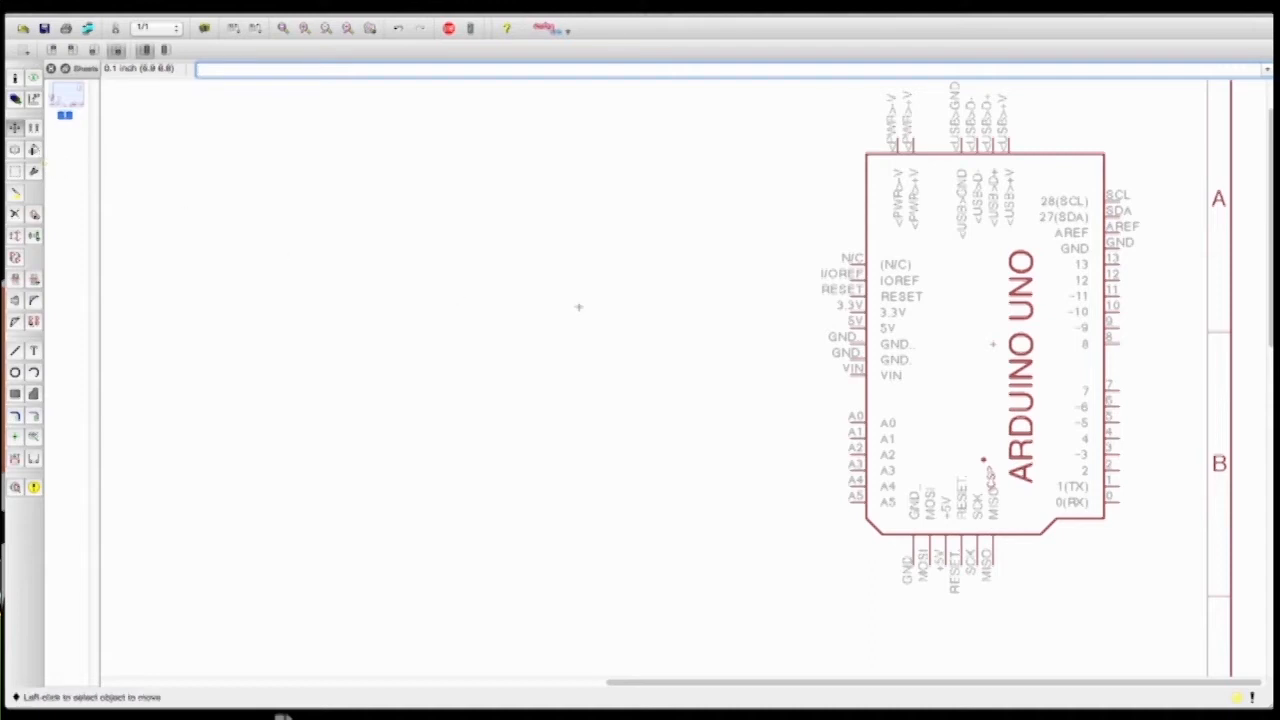
pyautogui.scroll(-2, 578, 306)
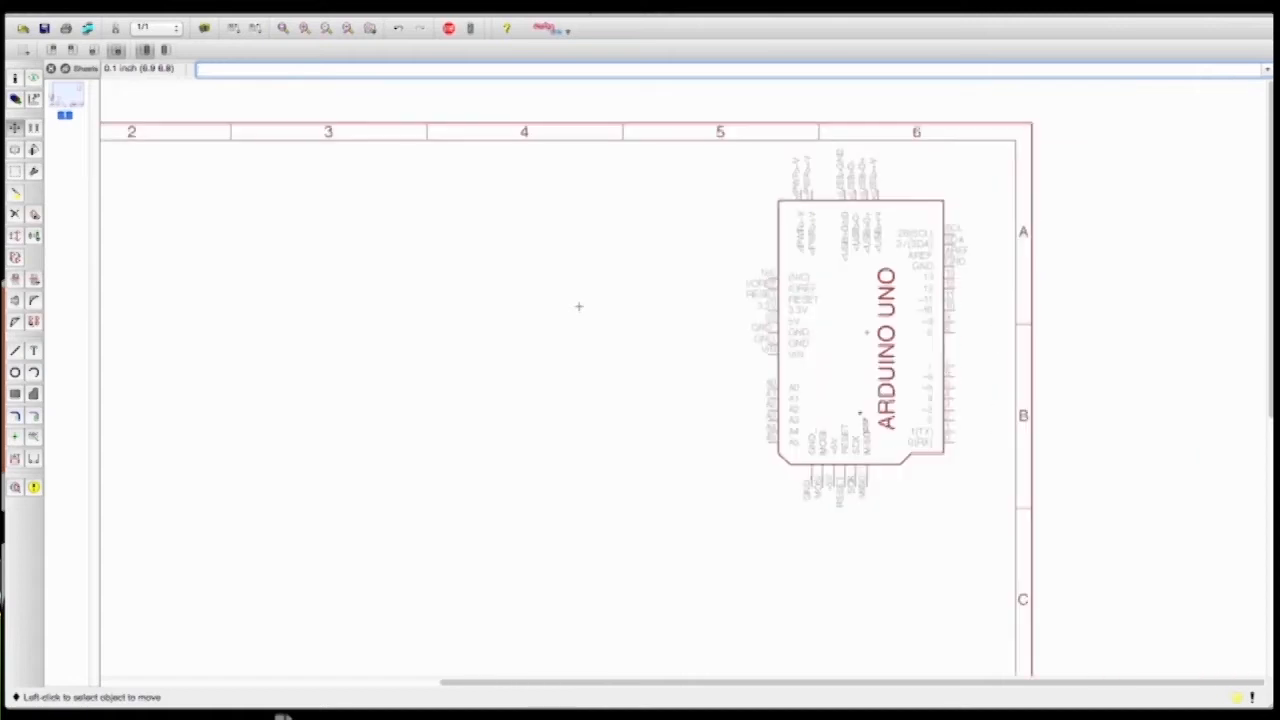
# Move the MCP23017 chip IC1 up into the frame, placing it to the left of the Arduino Uno
pyautogui.scroll(-1, 578, 306)
pyautogui.scroll(-1, 578, 306)
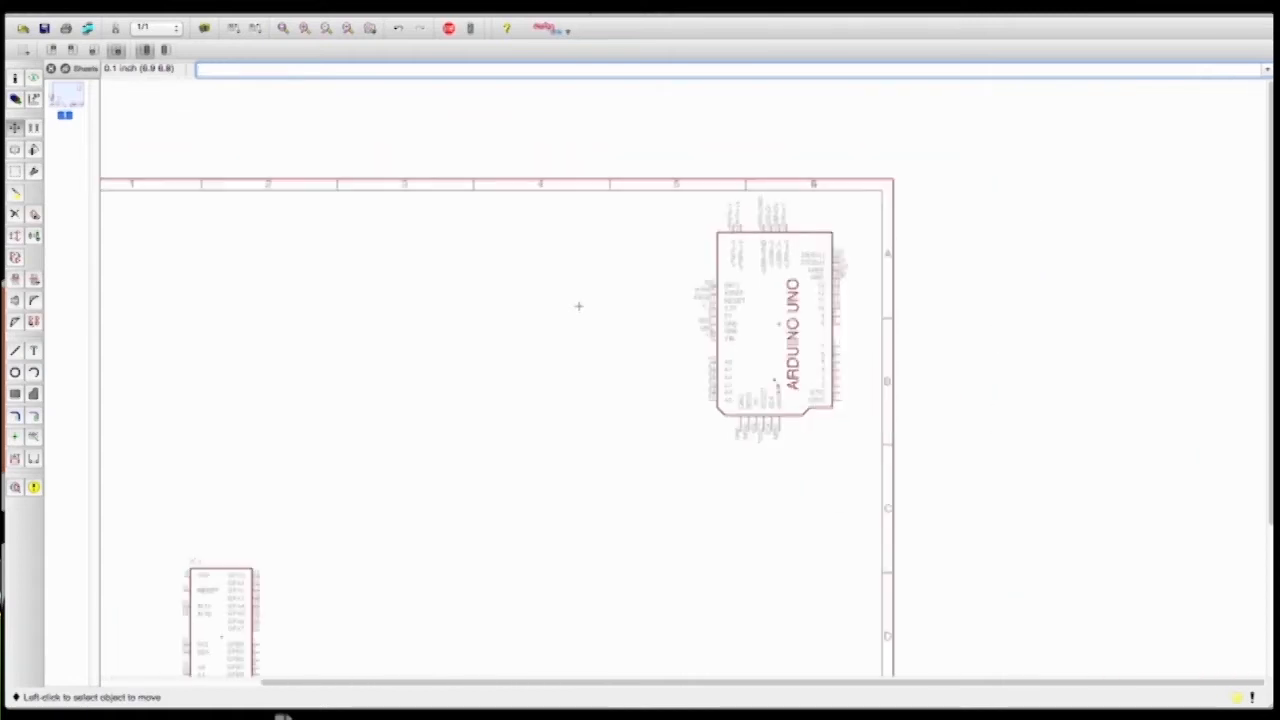
pyautogui.click(220, 637)
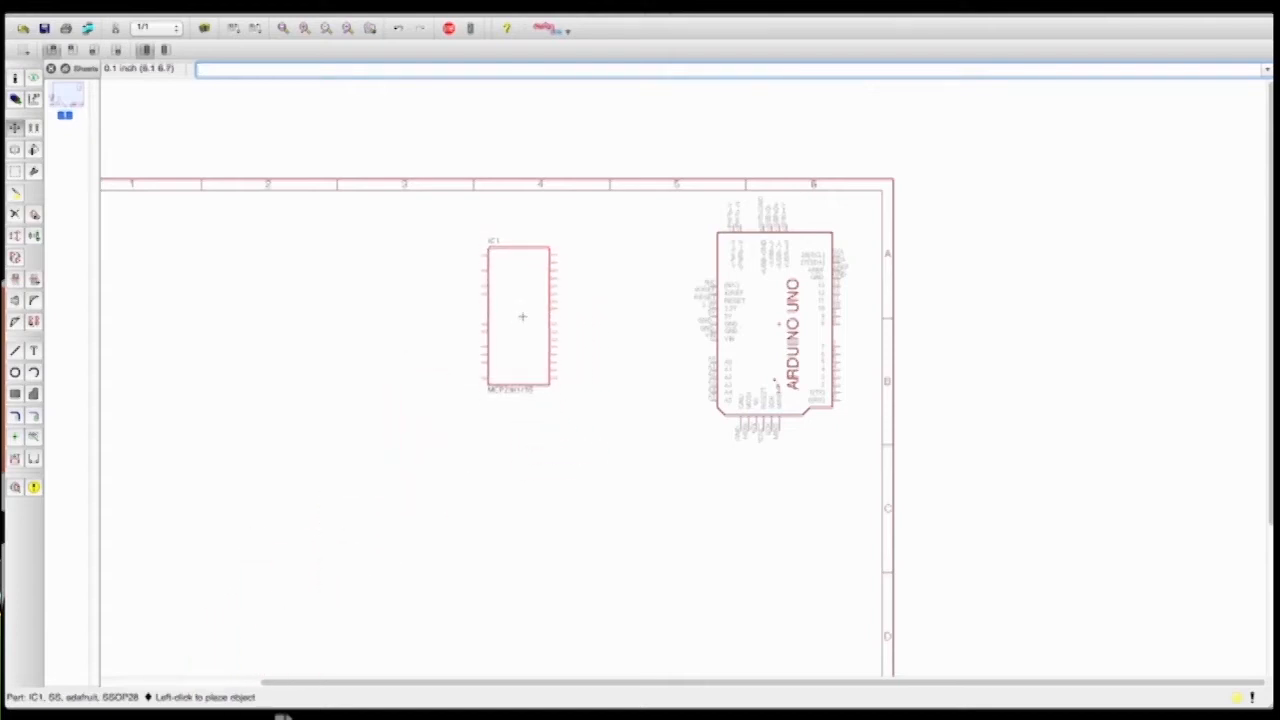
pyautogui.click(526, 316)
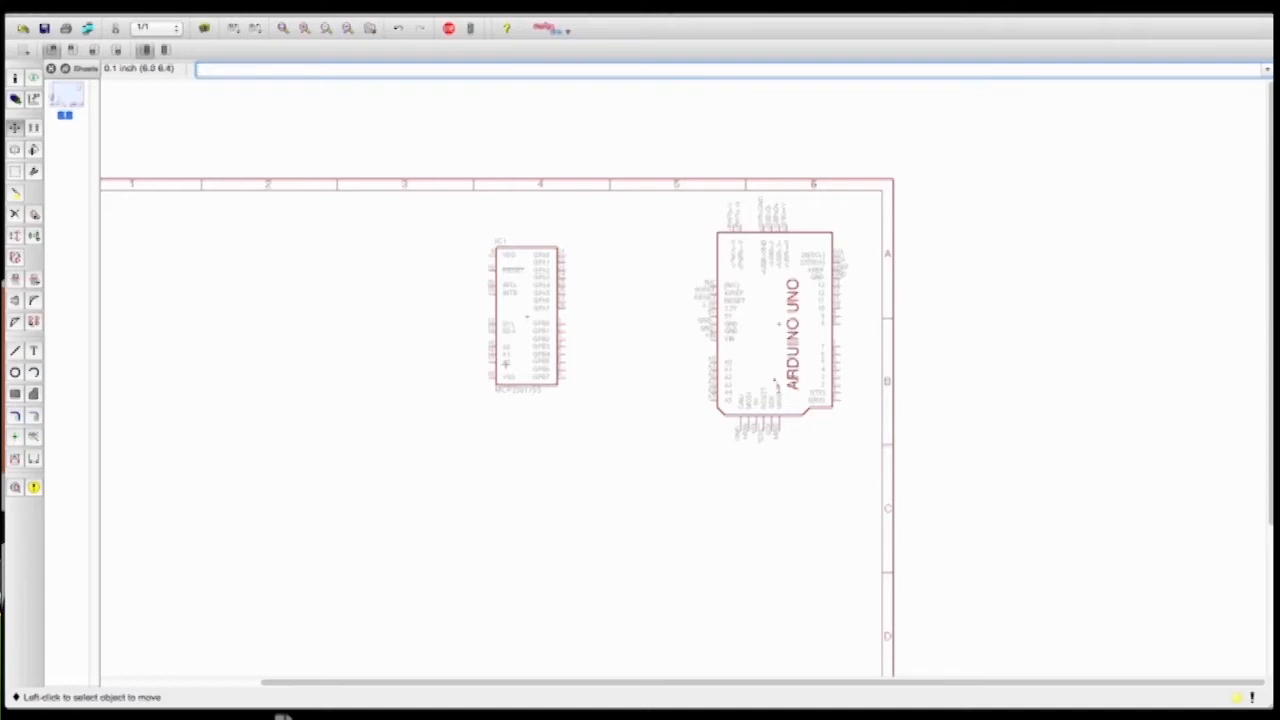
pyautogui.scroll(-3, 507, 464)
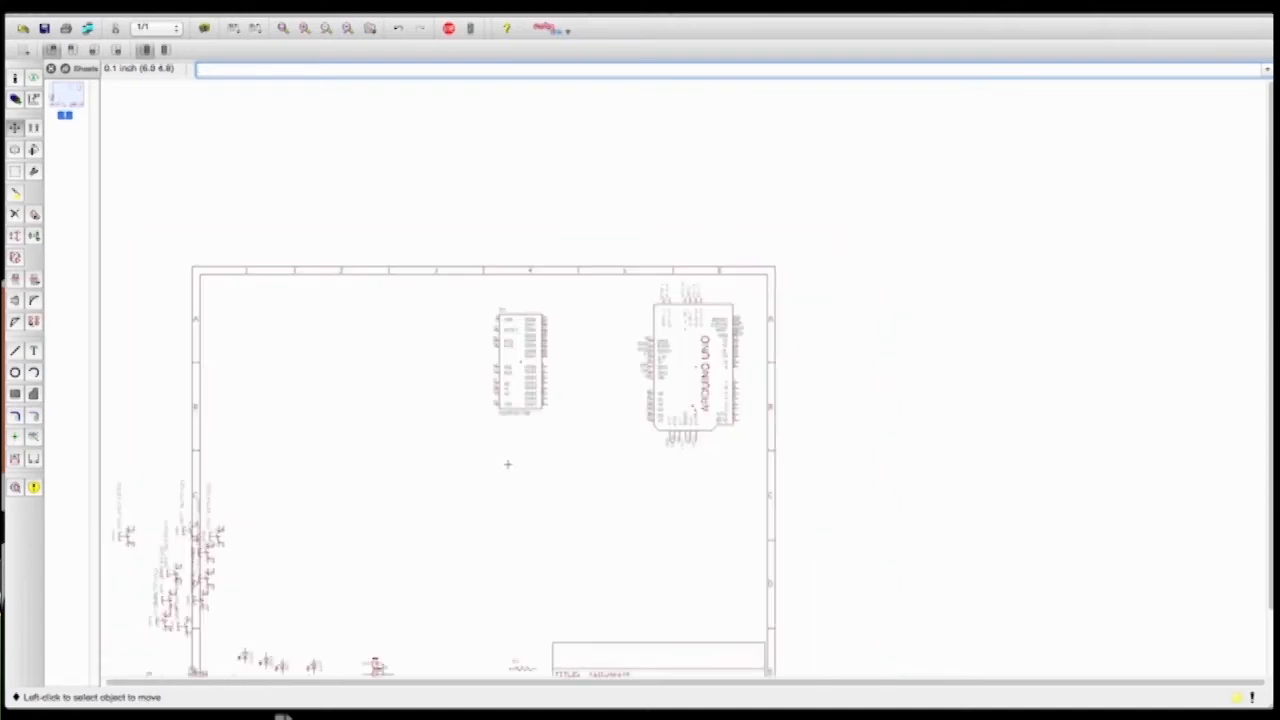
pyautogui.click(283, 29)
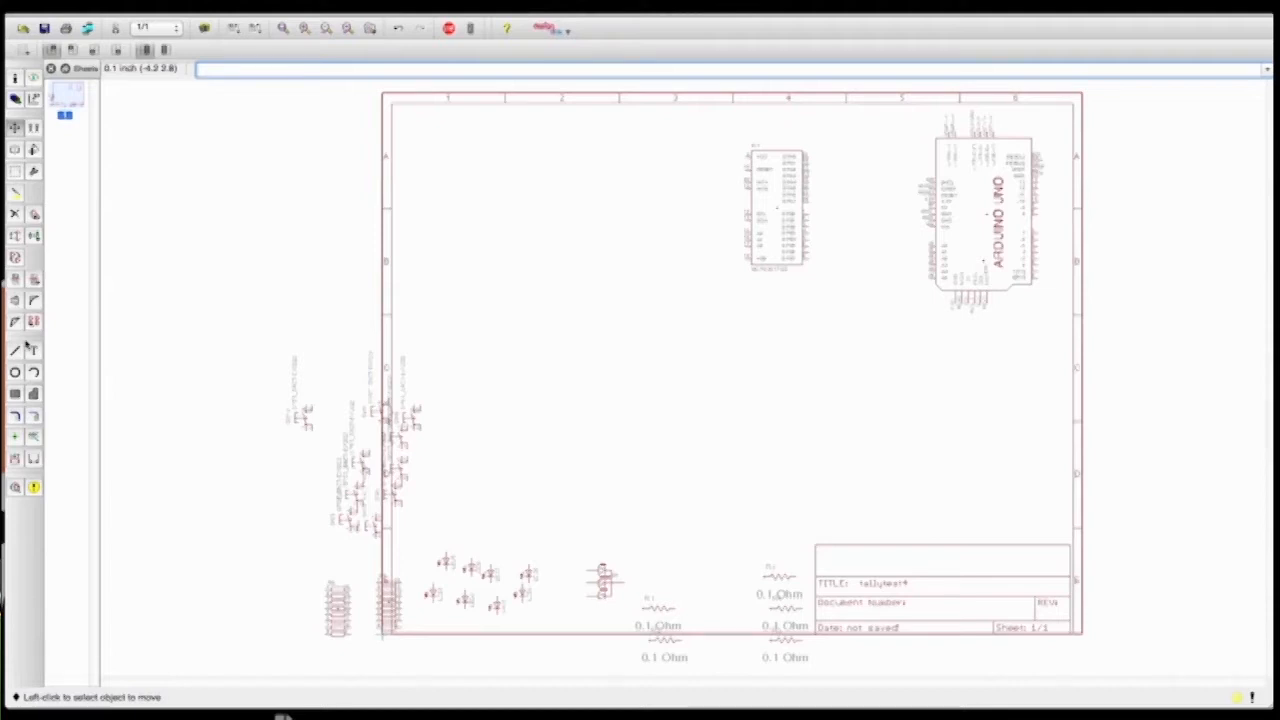
# Place the text INPUT on layer 97 Info near the upper-left corner of the frame
pyautogui.click(15, 98)
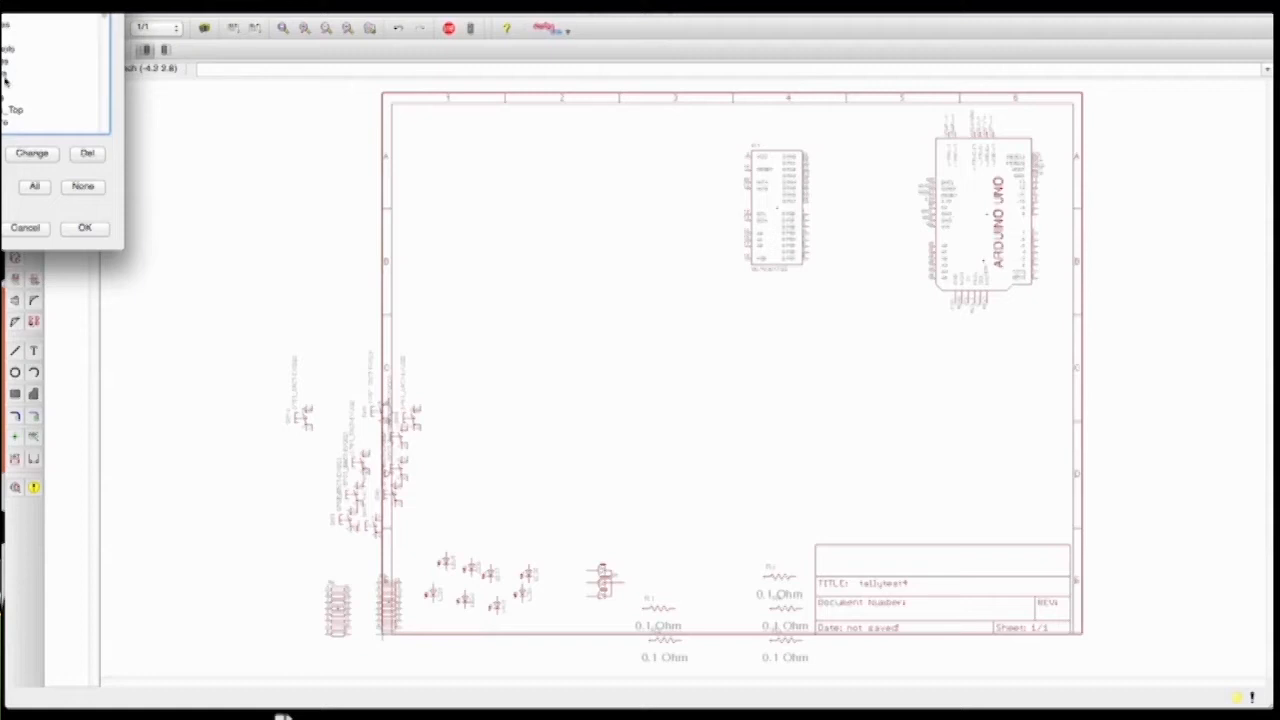
pyautogui.click(26, 228)
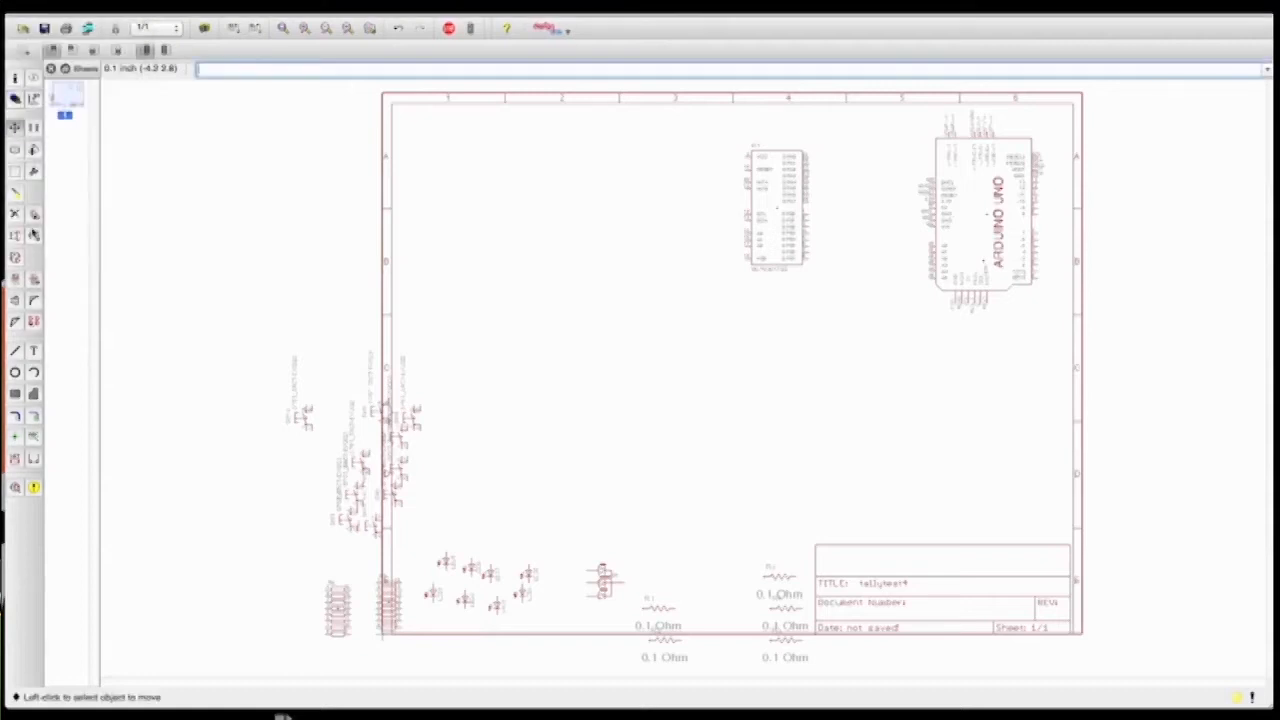
pyautogui.click(35, 351)
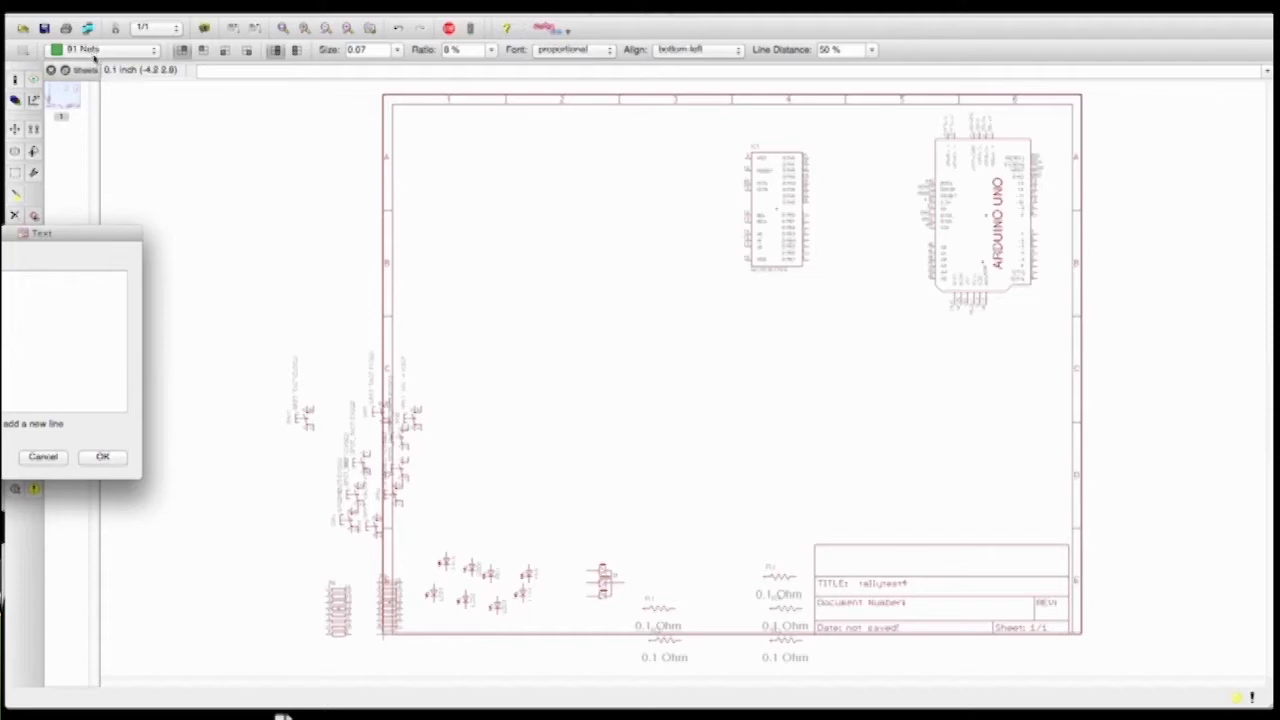
pyautogui.click(105, 457)
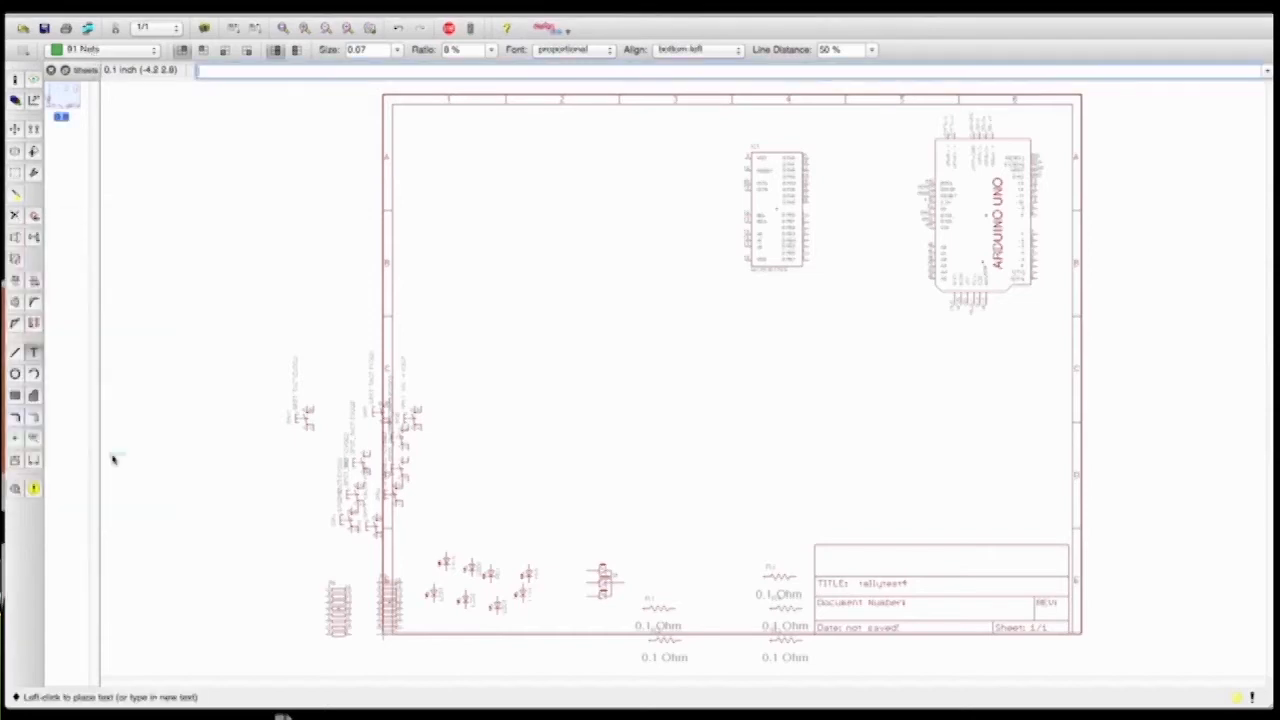
pyautogui.click(128, 50)
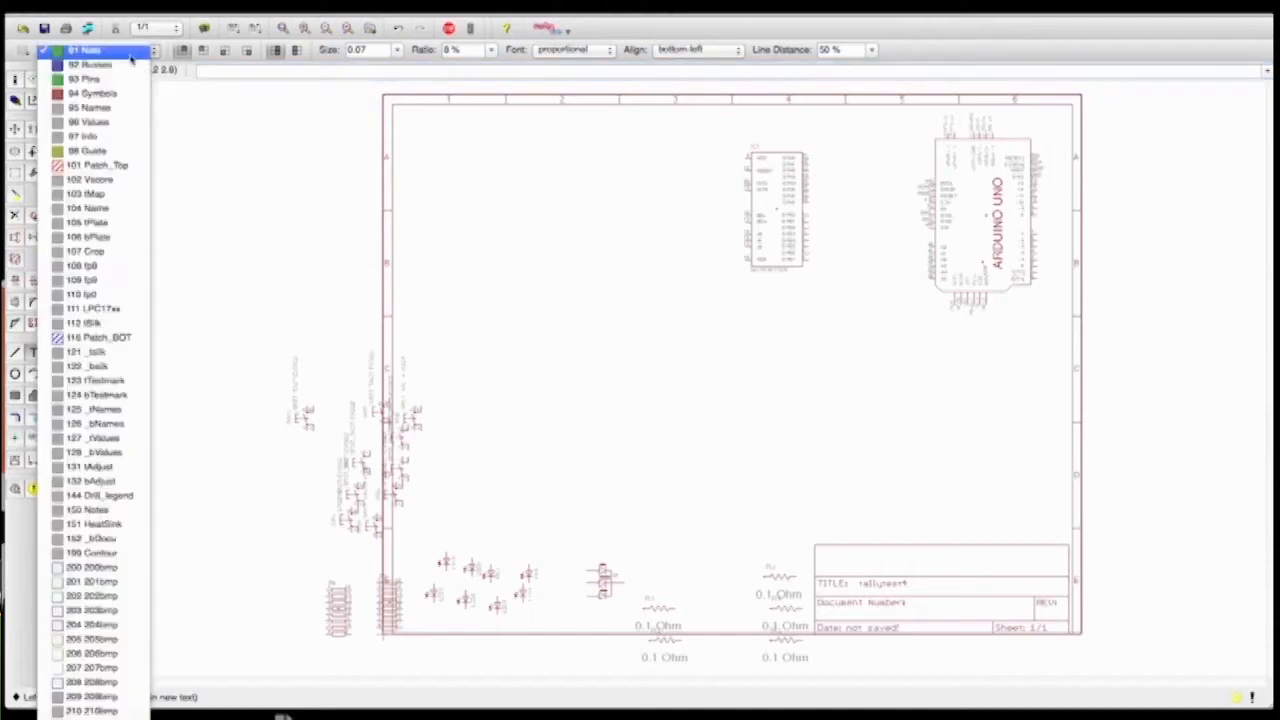
pyautogui.click(100, 136)
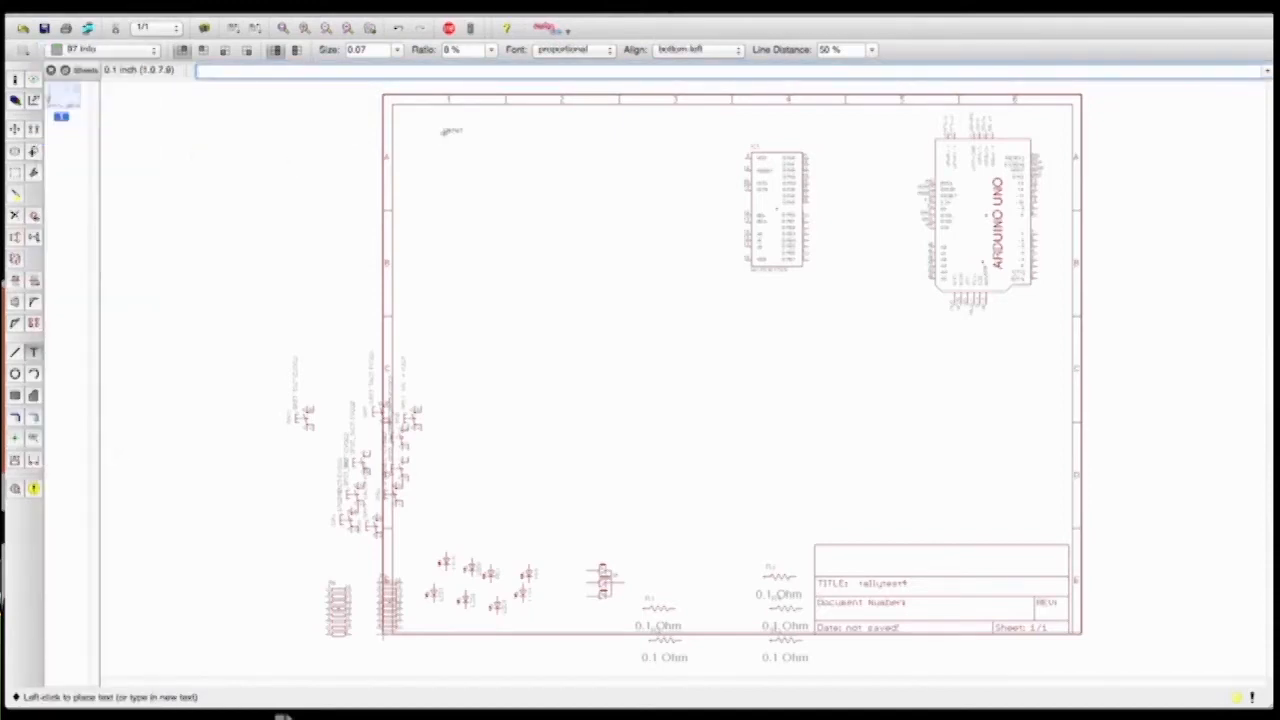
pyautogui.click(443, 133)
# Place the text OUTPUT on layer 97 Info level with the INPUT label, between it and IC1
pyautogui.press('Escape')
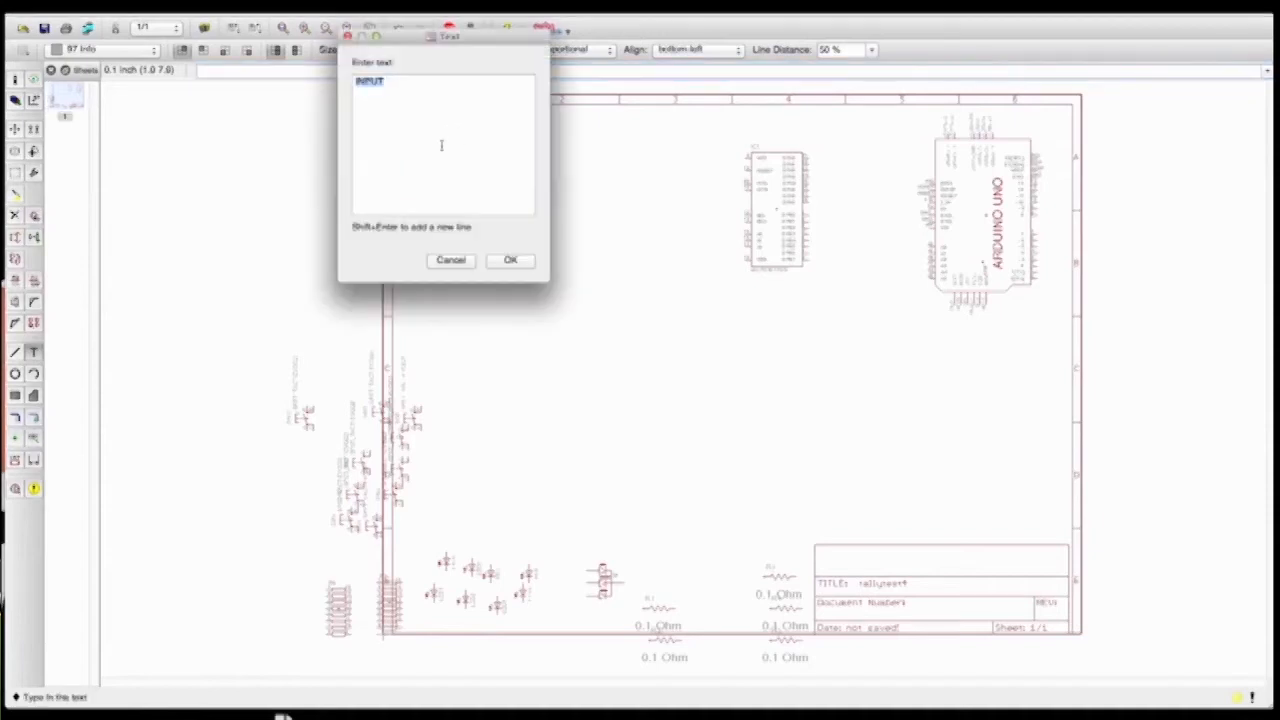
pyautogui.write('OUTPUT')
pyautogui.press('Return')
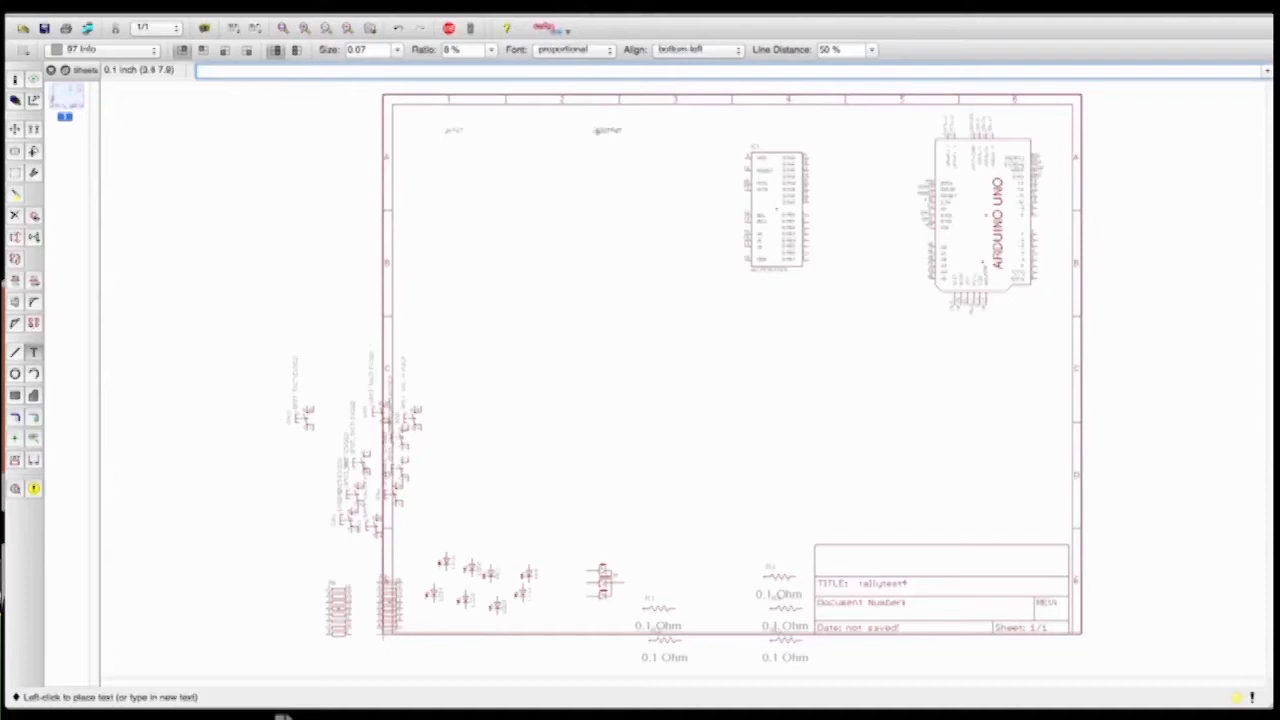
pyautogui.click(600, 135)
pyautogui.press('Escape')
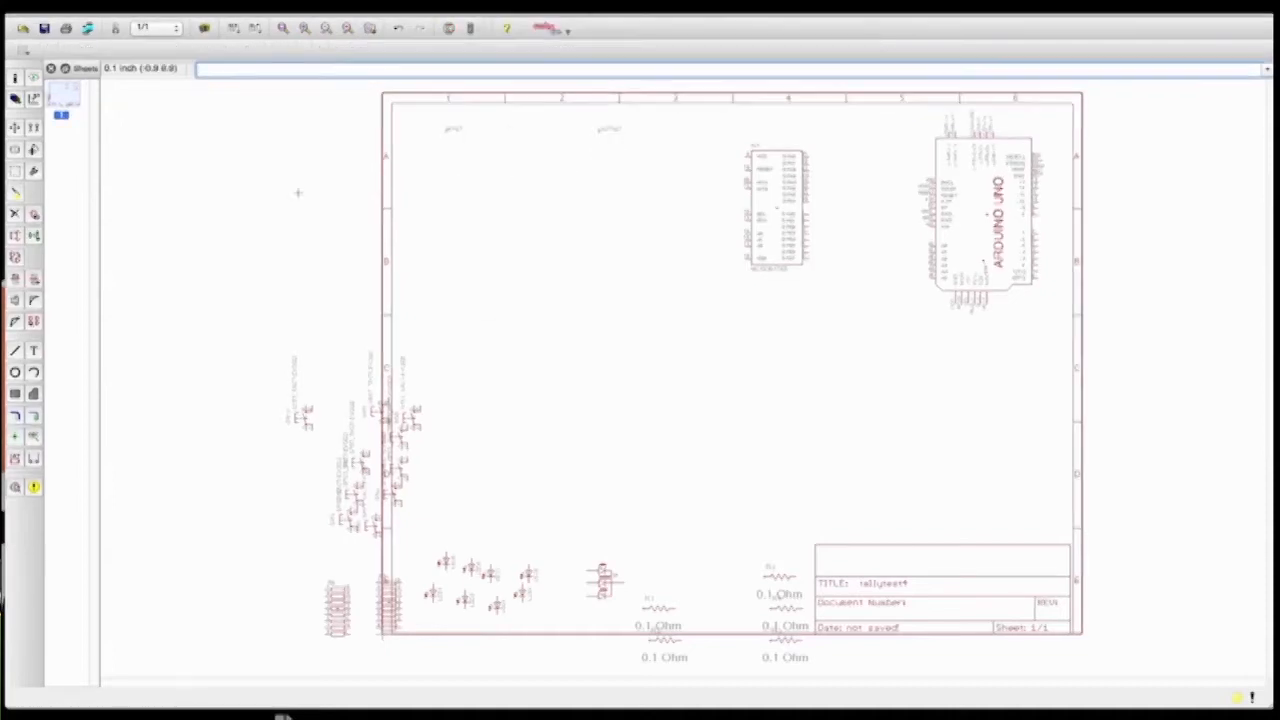
# Change the INPUT label's properties to a fixed font and a size of 0.15
pyautogui.click(15, 79)
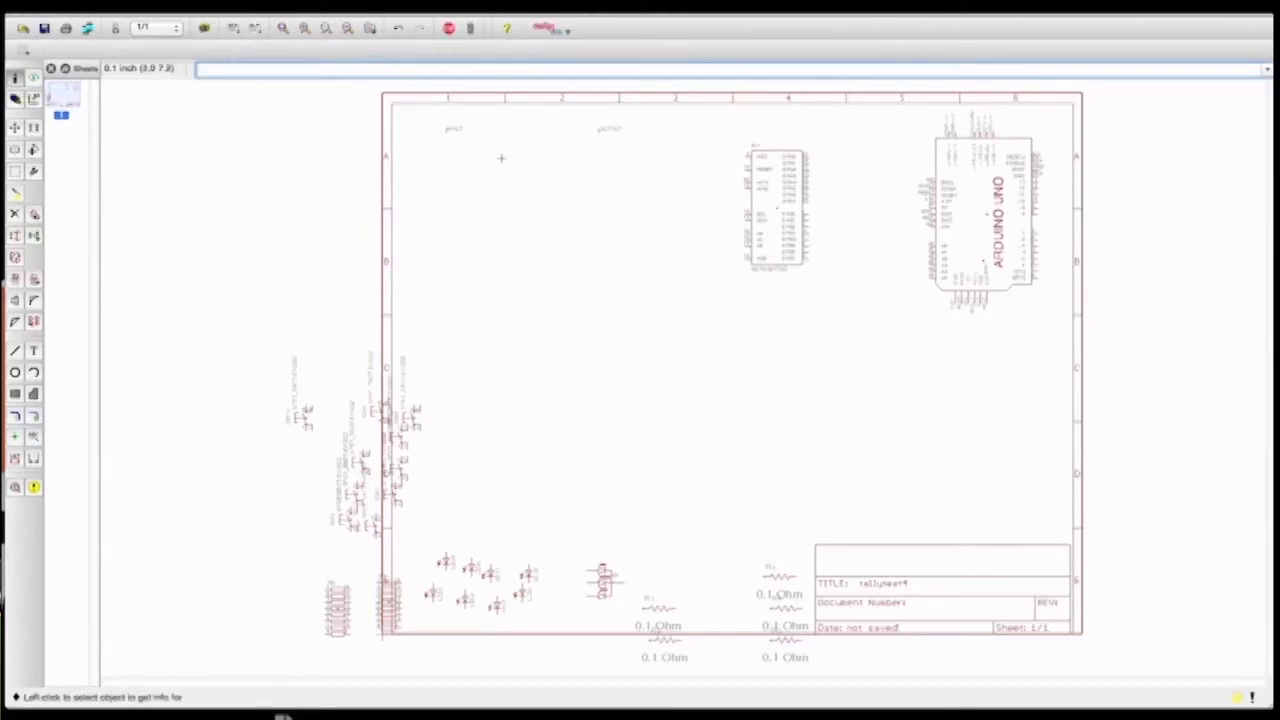
pyautogui.click(446, 130)
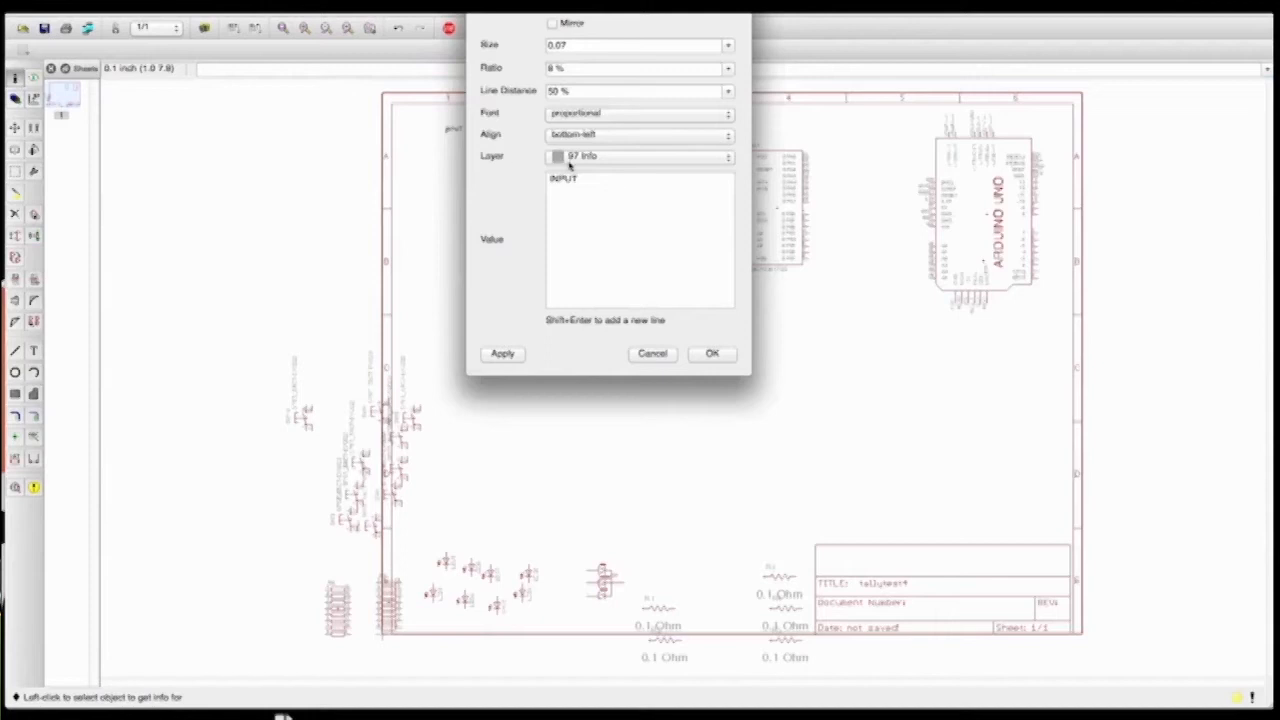
pyautogui.click(577, 115)
pyautogui.click(580, 125)
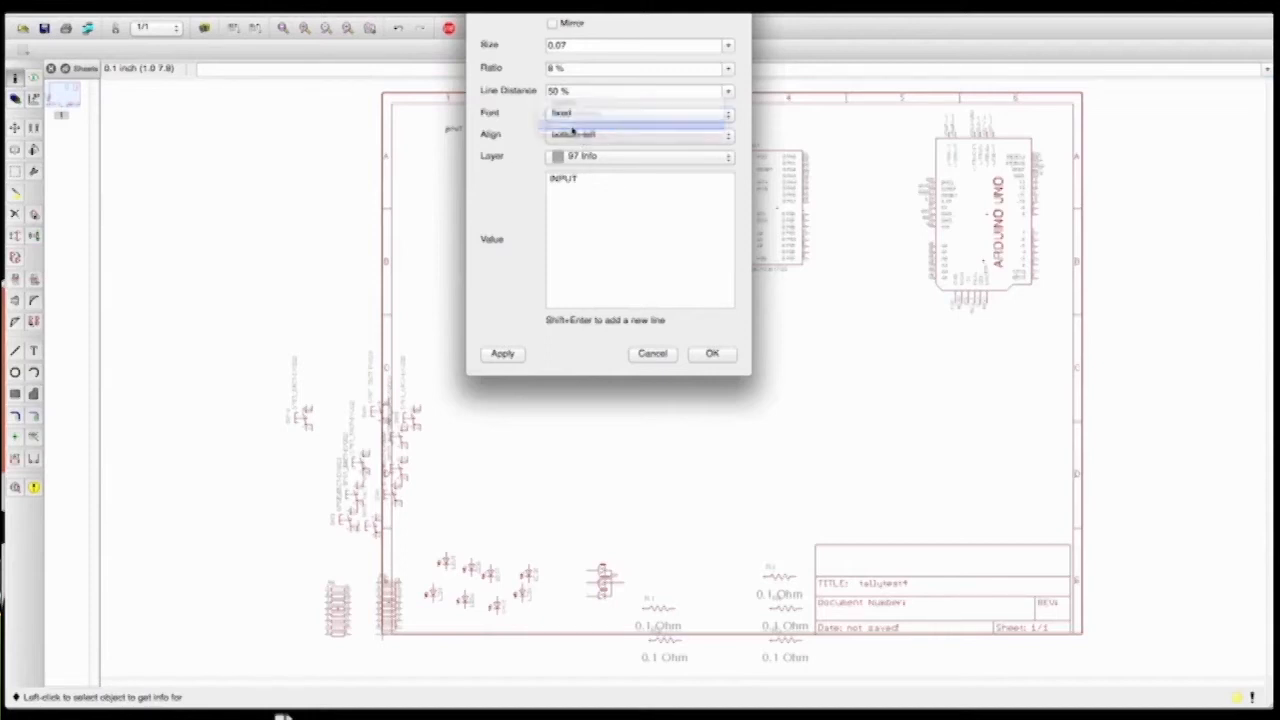
pyautogui.click(729, 47)
pyautogui.scroll(-3, 731, 127)
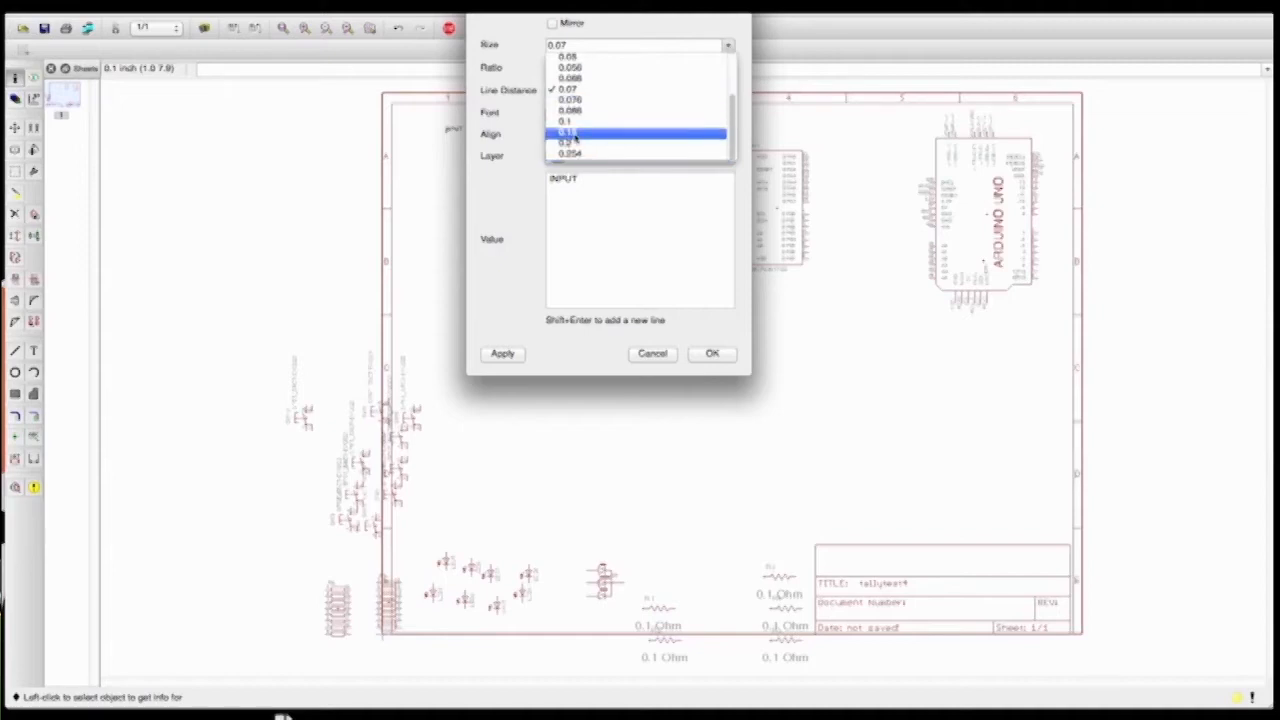
pyautogui.click(574, 134)
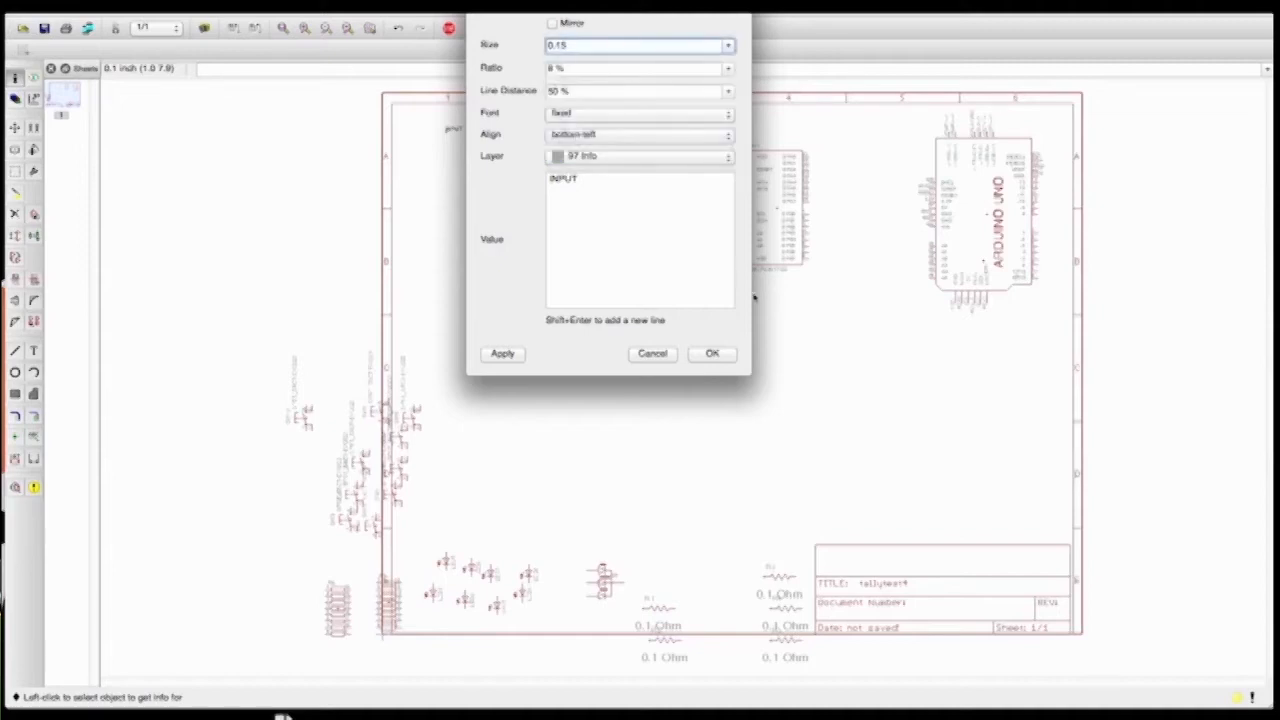
pyautogui.click(722, 358)
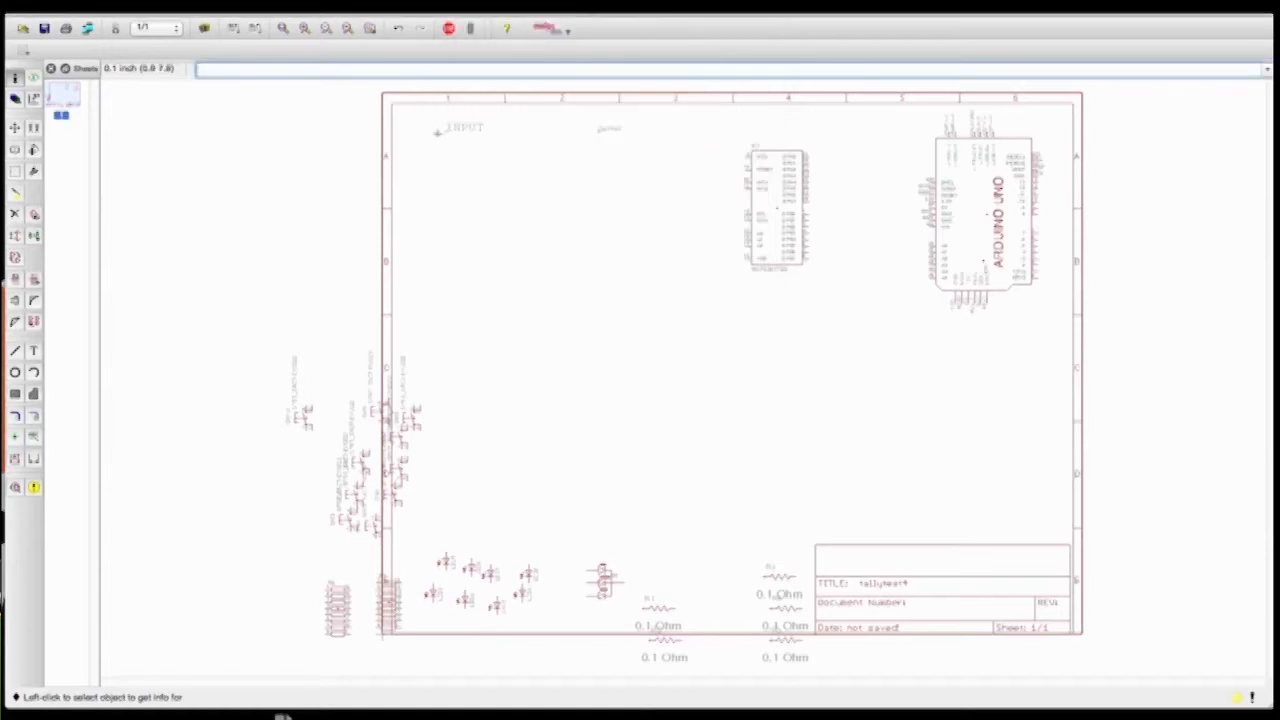
# Change the OUTPUT label's properties to a fixed font and a size of 0.254
pyautogui.click(598, 130)
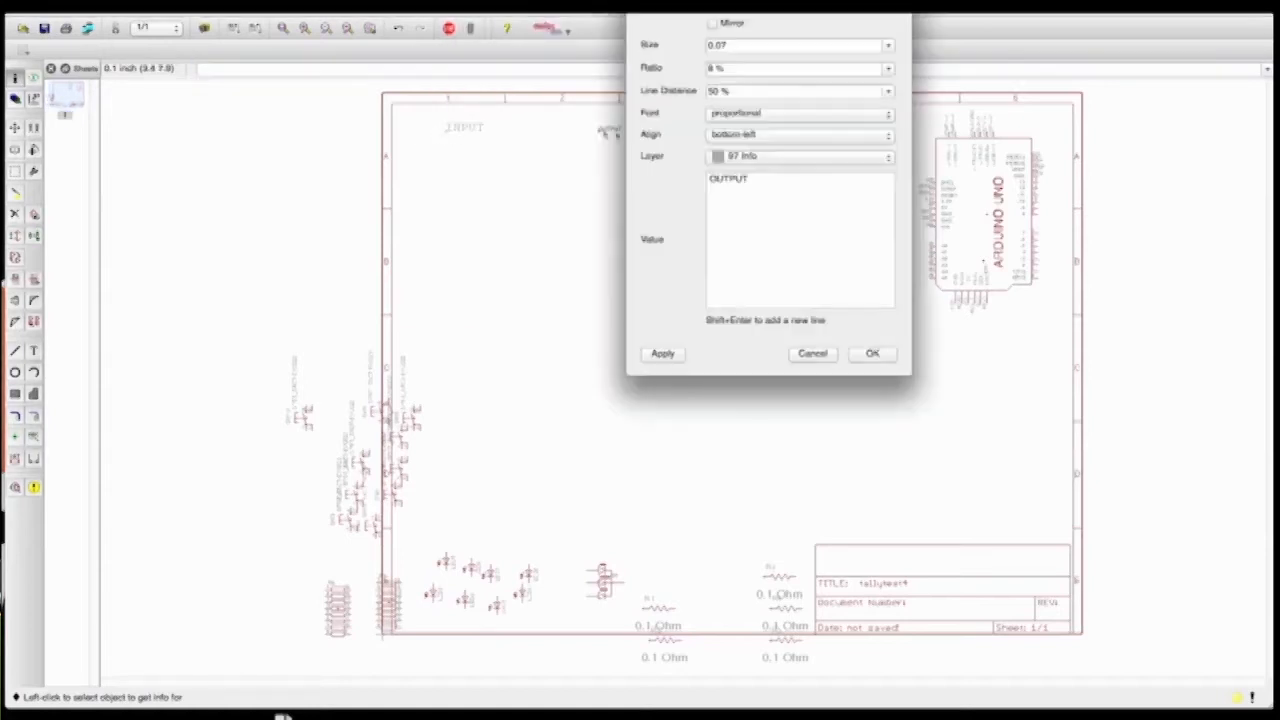
pyautogui.click(738, 115)
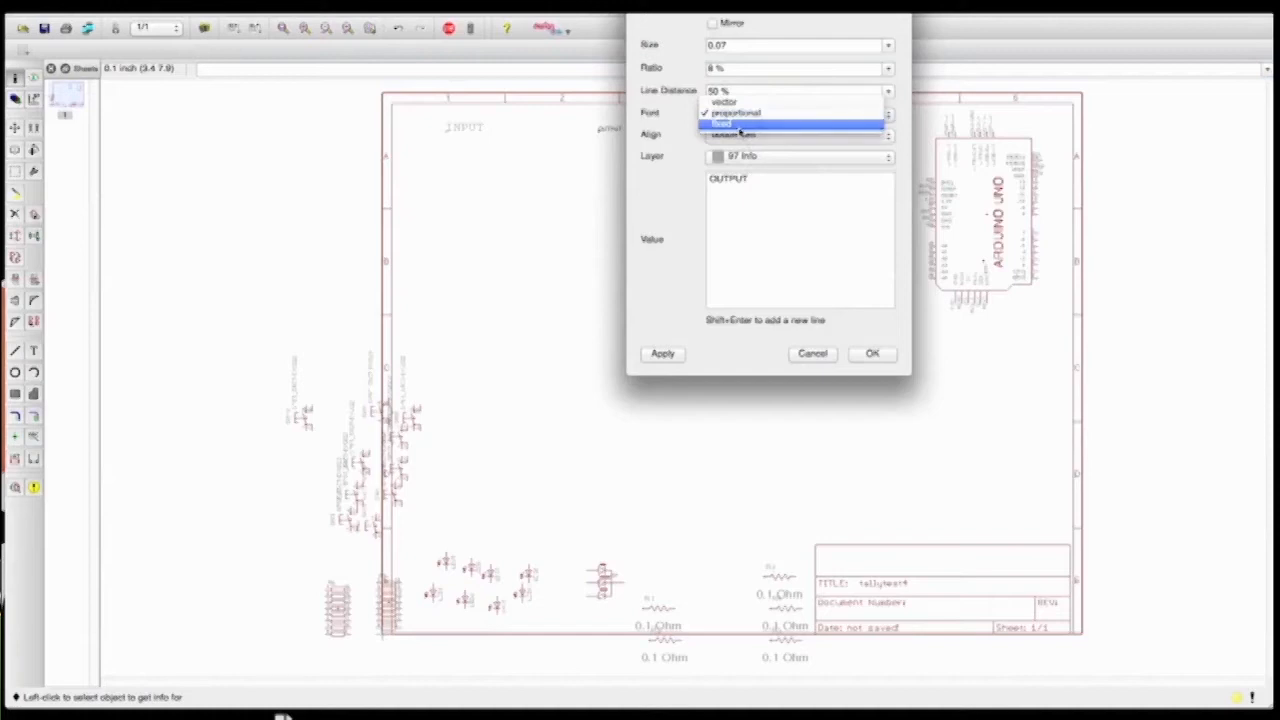
pyautogui.click(737, 123)
pyautogui.click(814, 44)
pyautogui.click(889, 45)
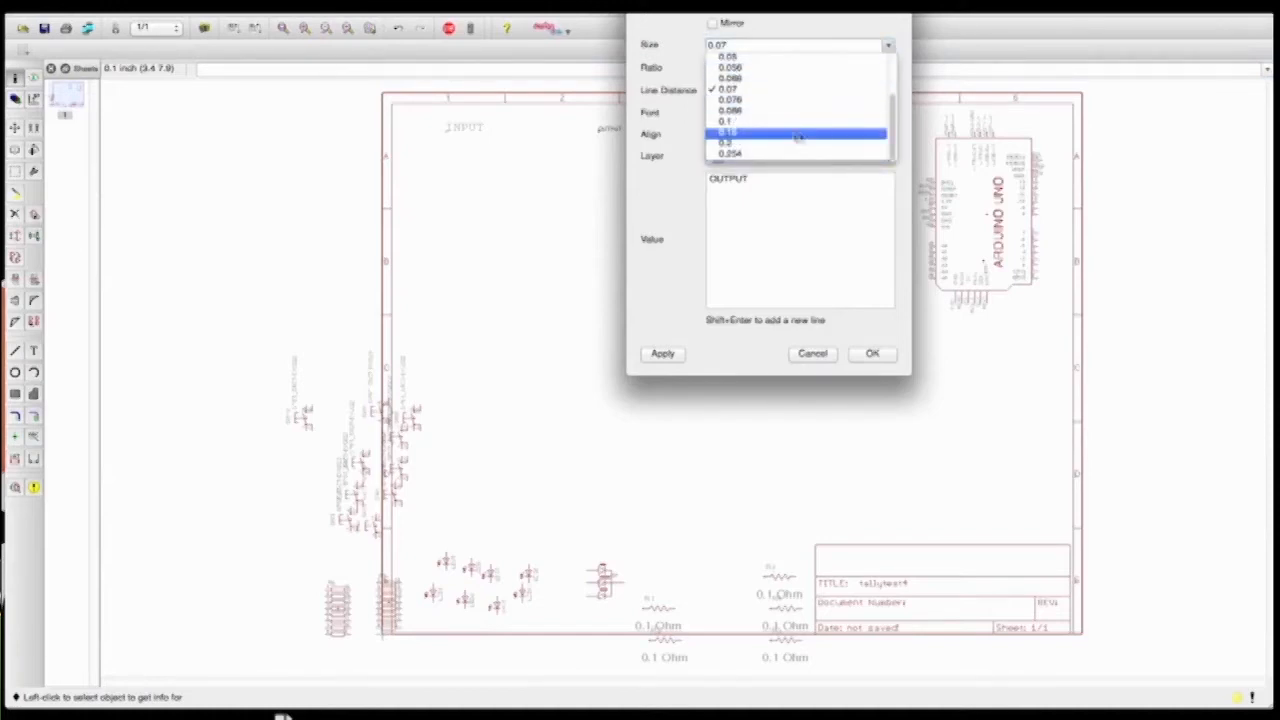
pyautogui.click(740, 153)
pyautogui.click(876, 355)
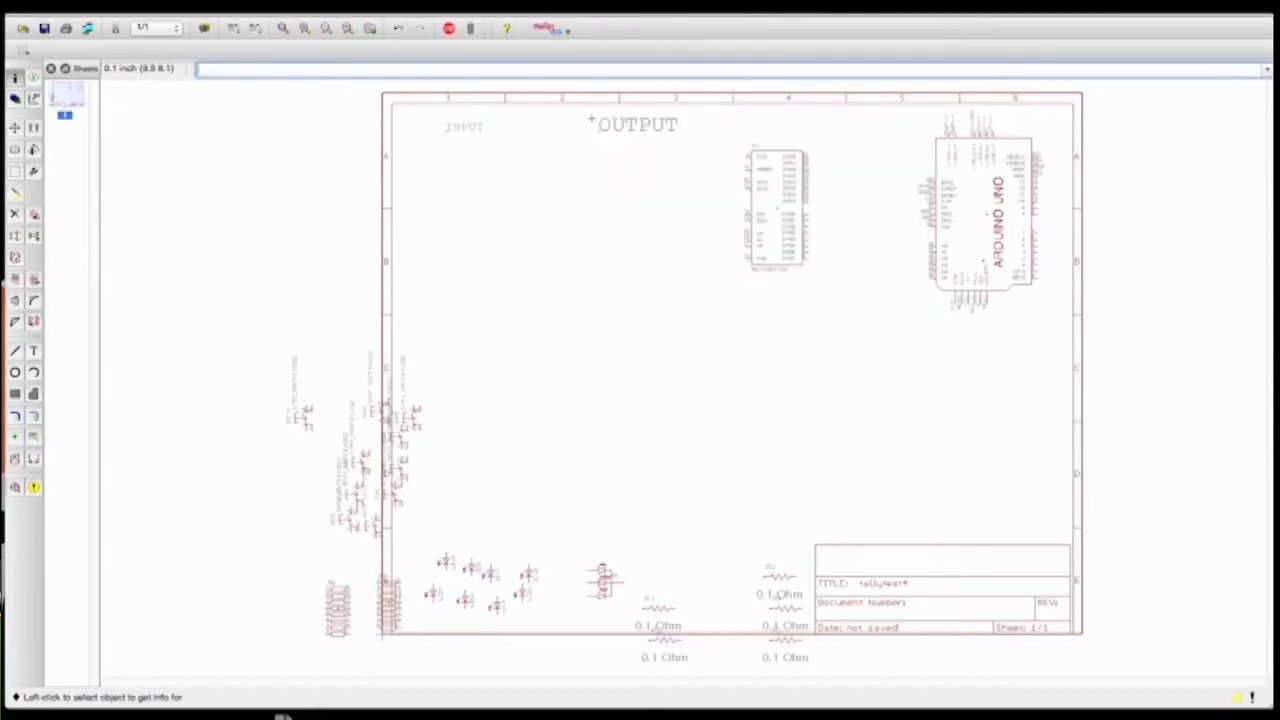
# Set the OUTPUT label's size to 0.15 to match the INPUT label
pyautogui.click(601, 130)
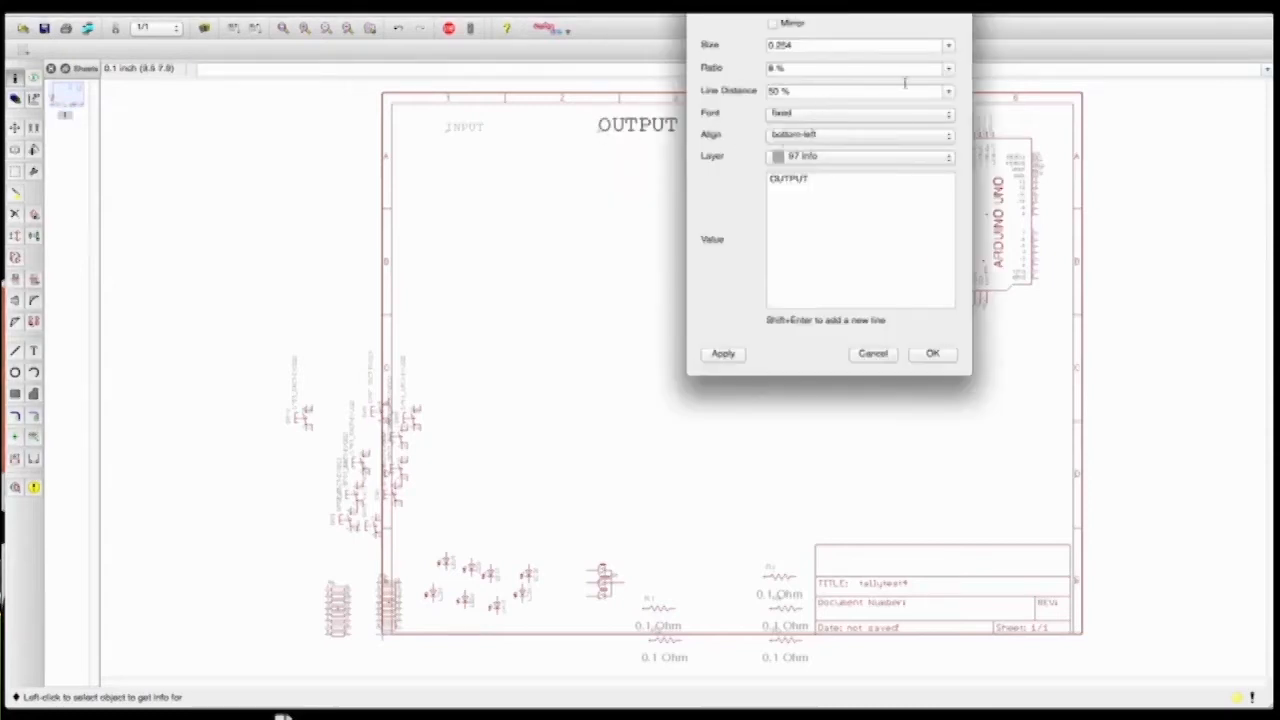
pyautogui.click(949, 50)
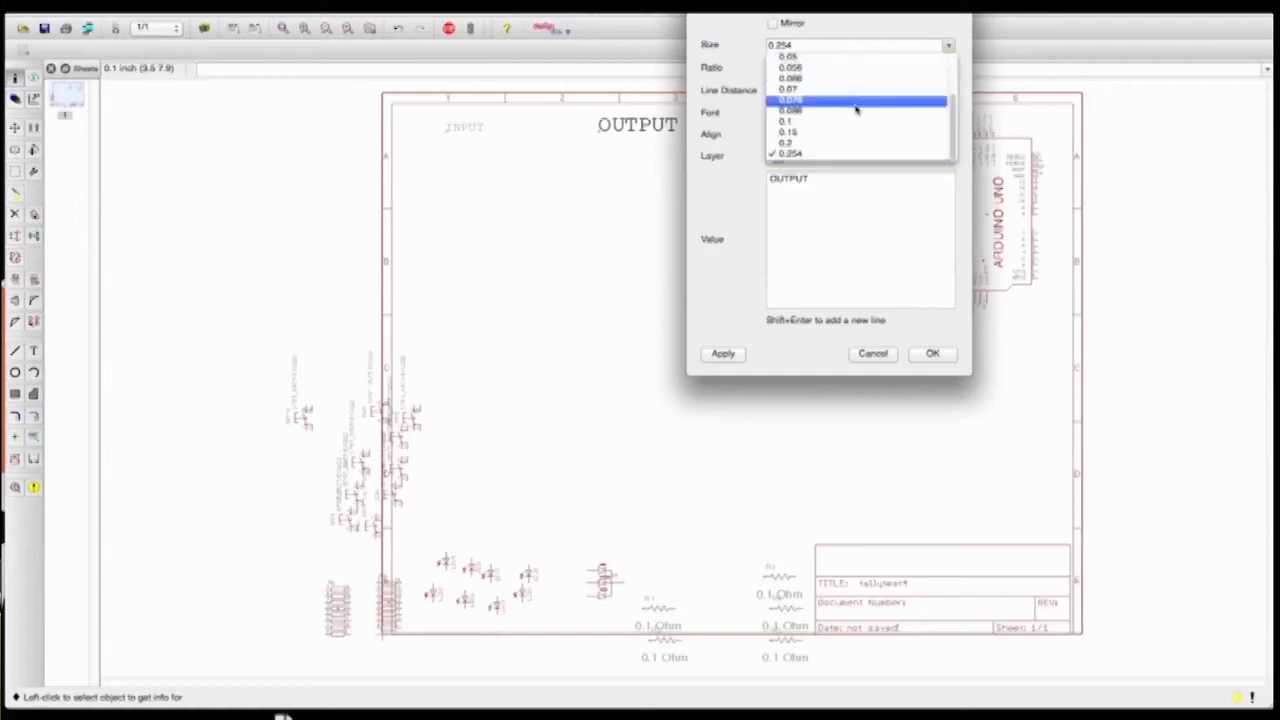
pyautogui.click(800, 132)
pyautogui.click(932, 355)
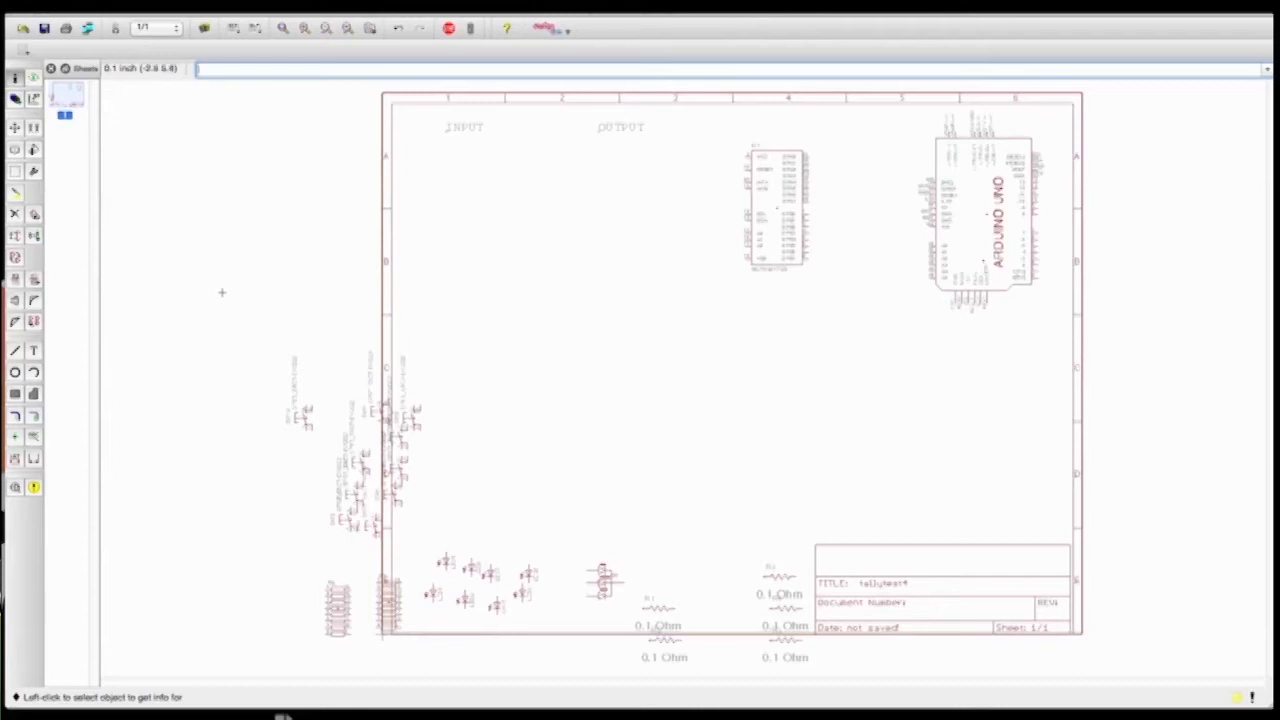
# Move switch SW10 into the frame below the INPUT label and rotate it so its text reads horizontally
pyautogui.click(15, 128)
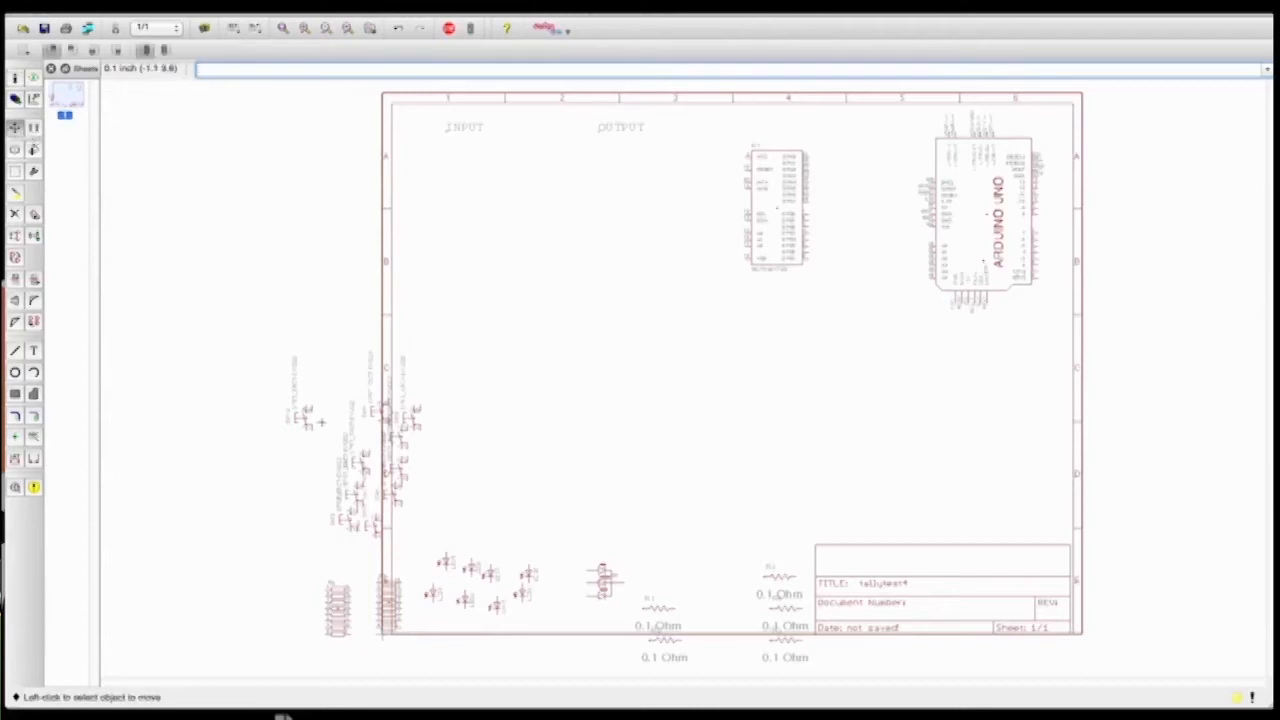
pyautogui.click(303, 413)
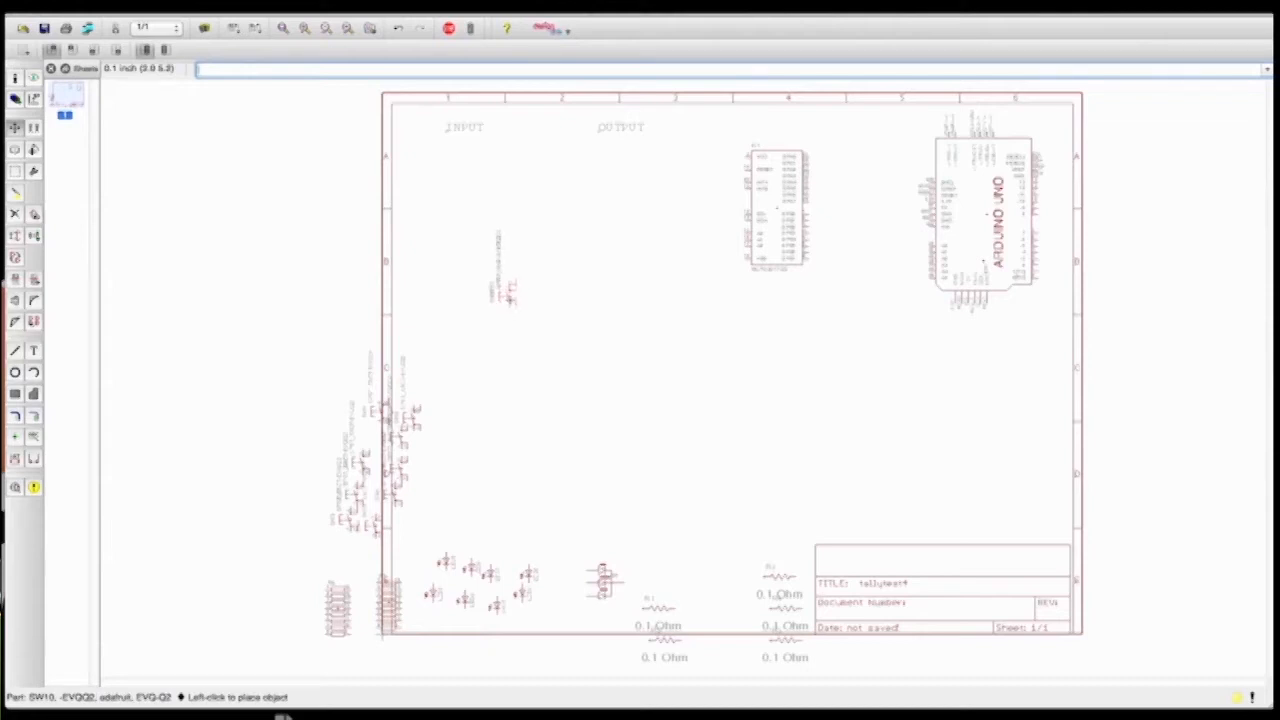
pyautogui.rightClick(500, 283)
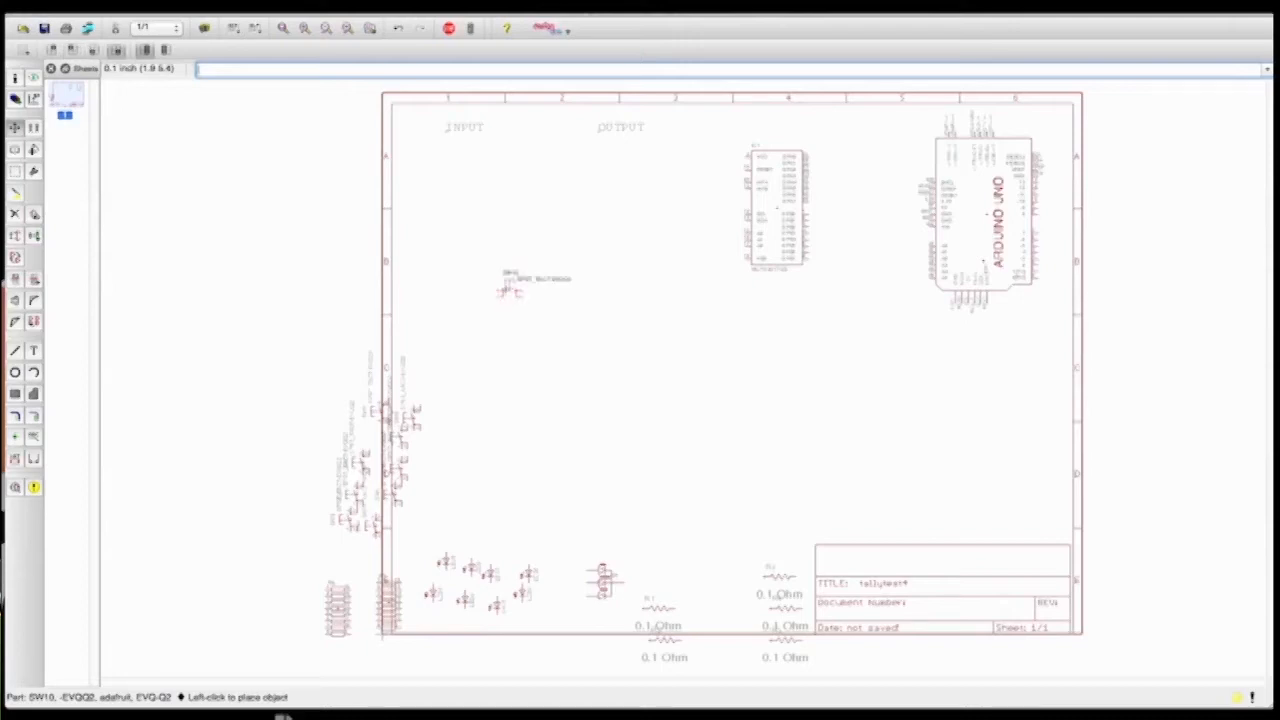
pyautogui.click(510, 270)
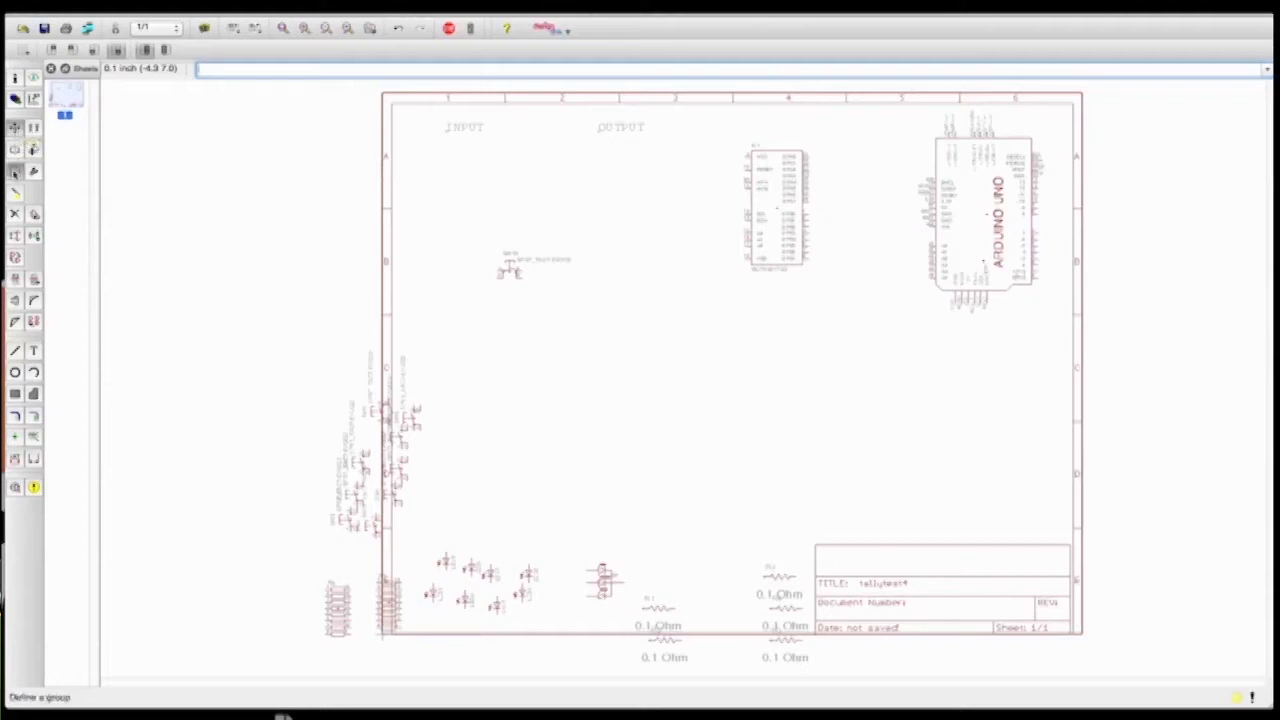
# Group the remaining tact switches at the frame's edge, move them inside below SW10 and rotate them so their text reads horizontally
pyautogui.click(15, 172)
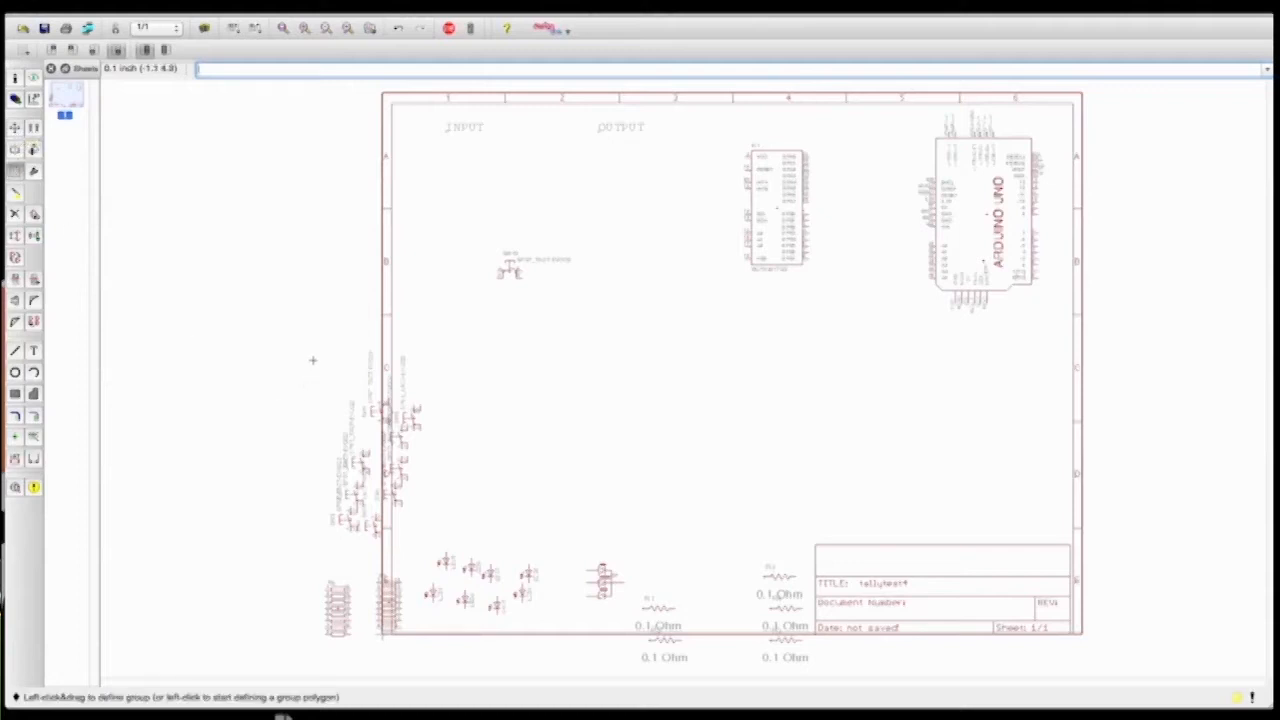
pyautogui.moveTo(290, 346); pyautogui.dragTo(434, 546)
pyautogui.press('F7')
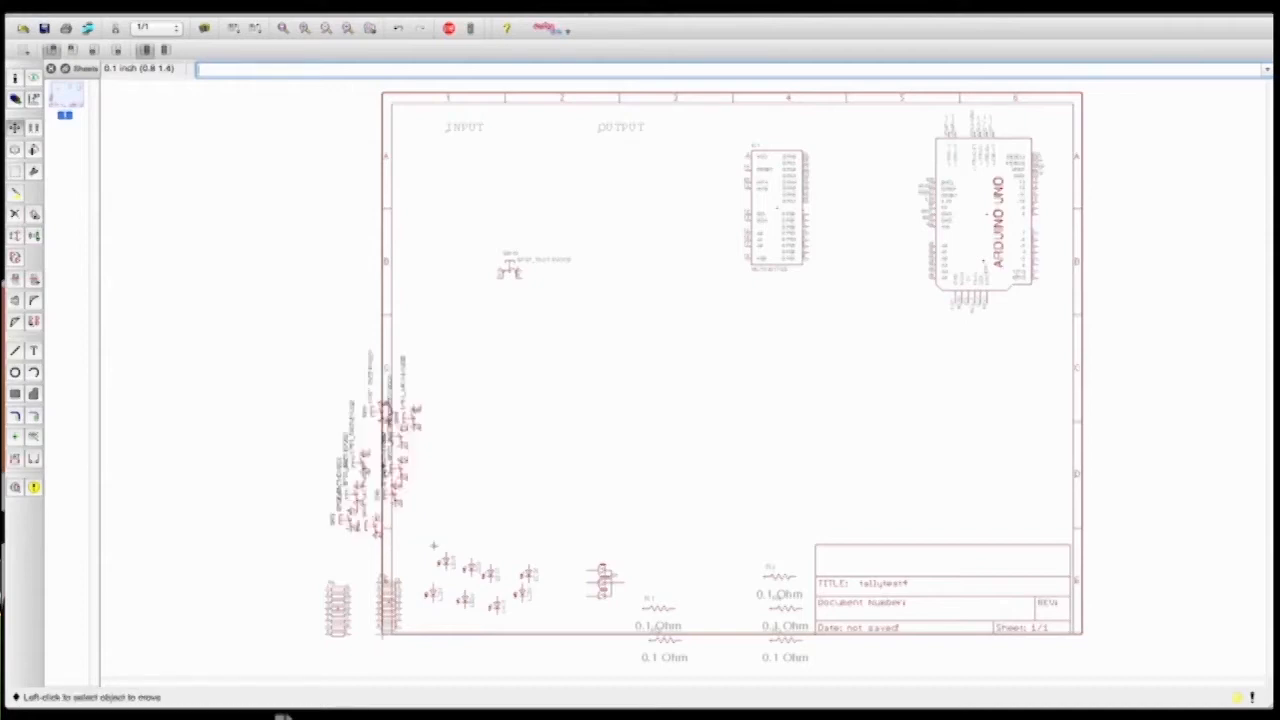
pyautogui.rightClick(405, 610)
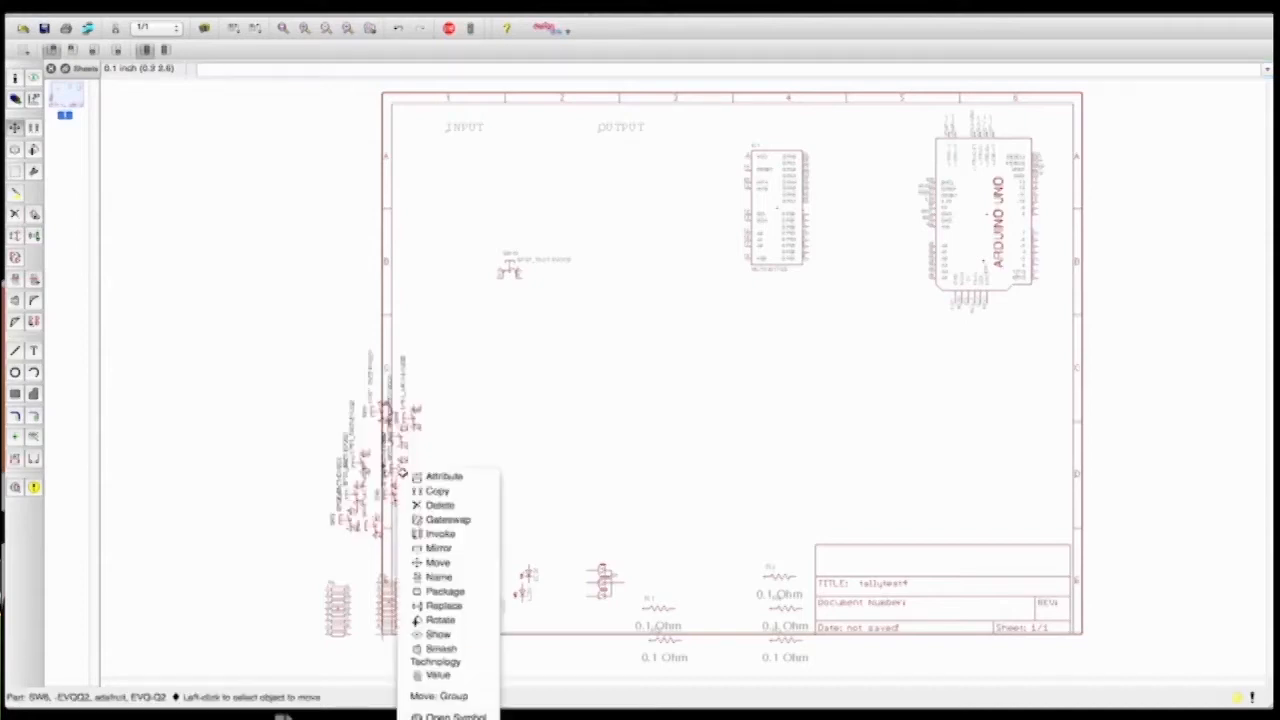
pyautogui.click(455, 696)
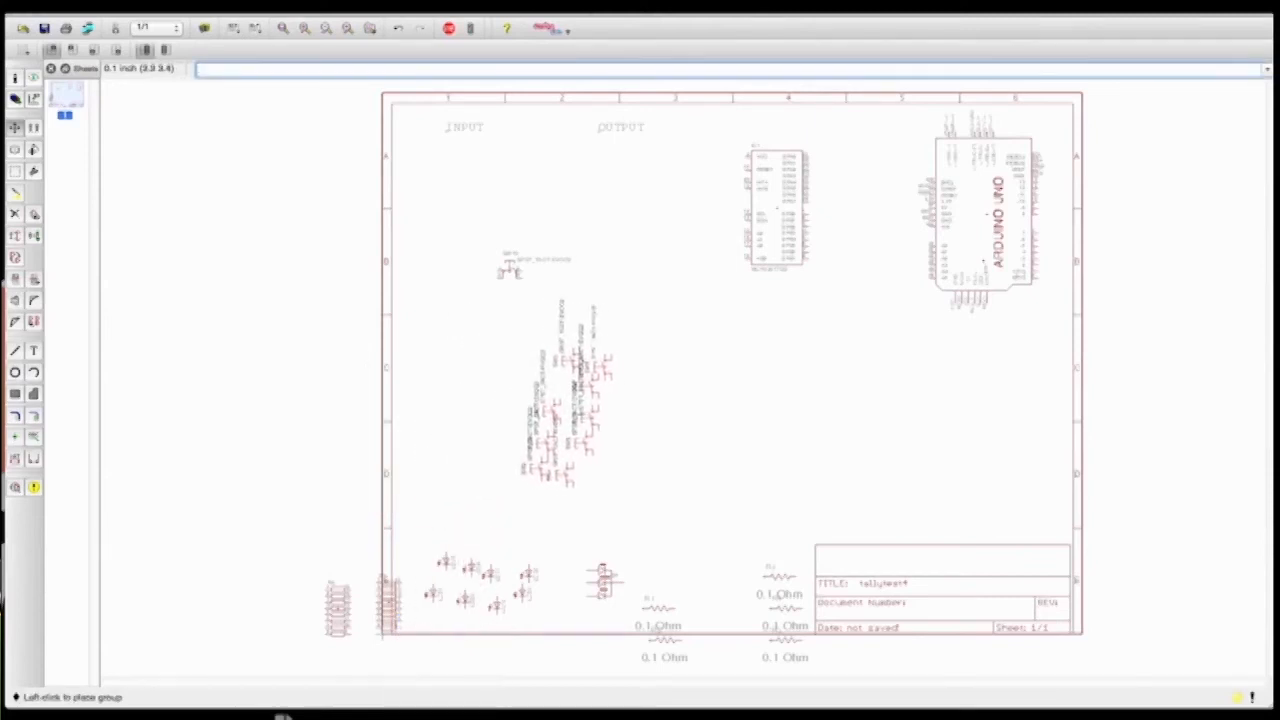
pyautogui.rightClick(548, 405)
pyautogui.rightClick(548, 405)
pyautogui.rightClick(548, 405)
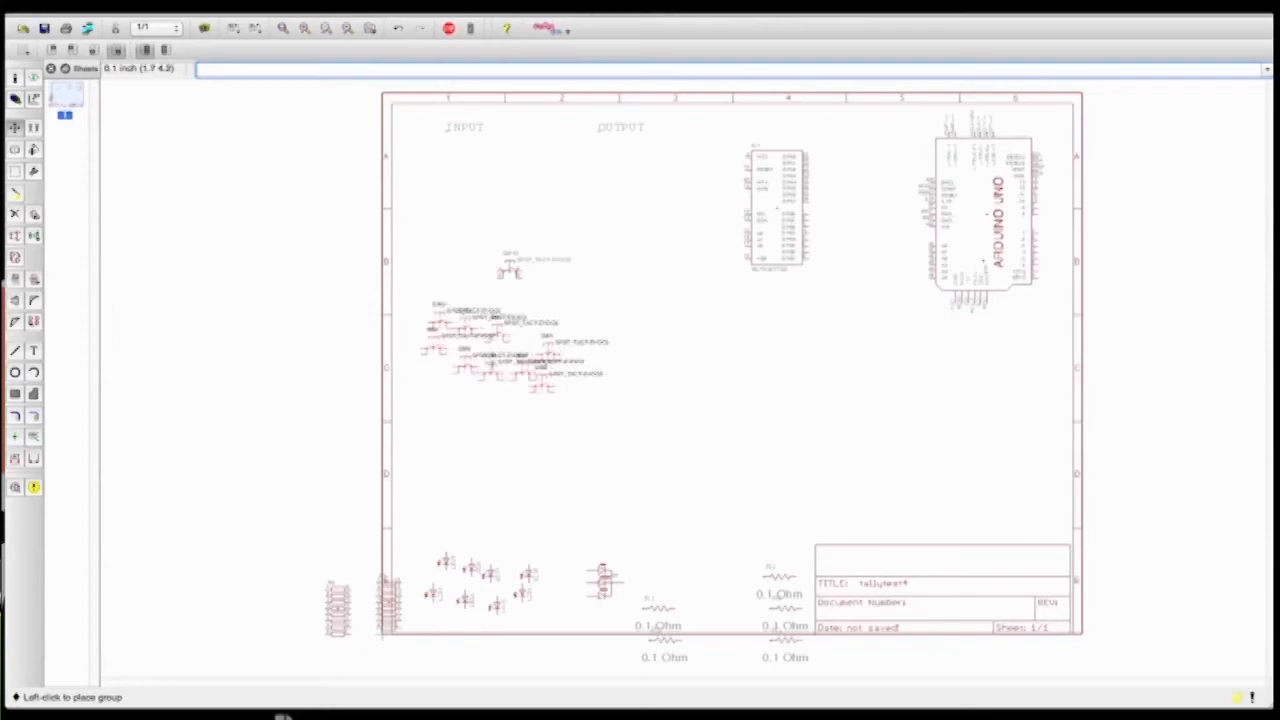
pyautogui.click(500, 385)
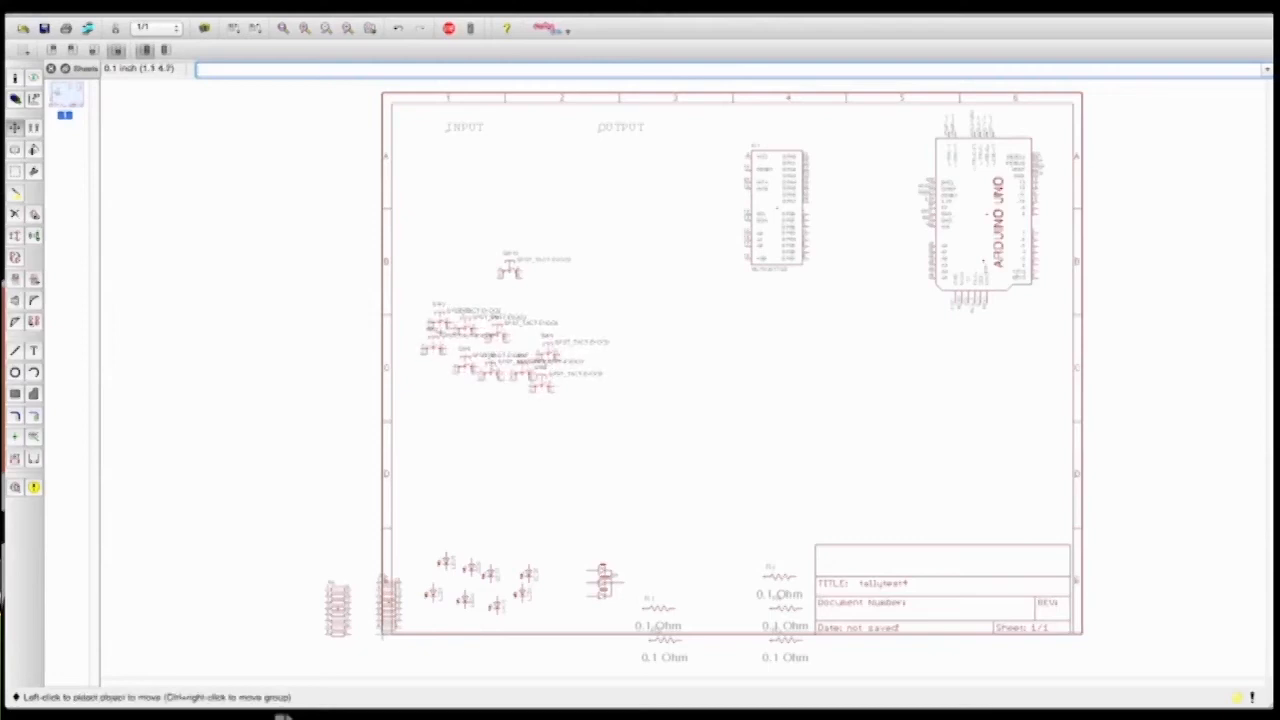
# Move switch SW6 down out of the overlapping switch cluster, keeping its upright orientation
pyautogui.scroll(3, 484, 300)
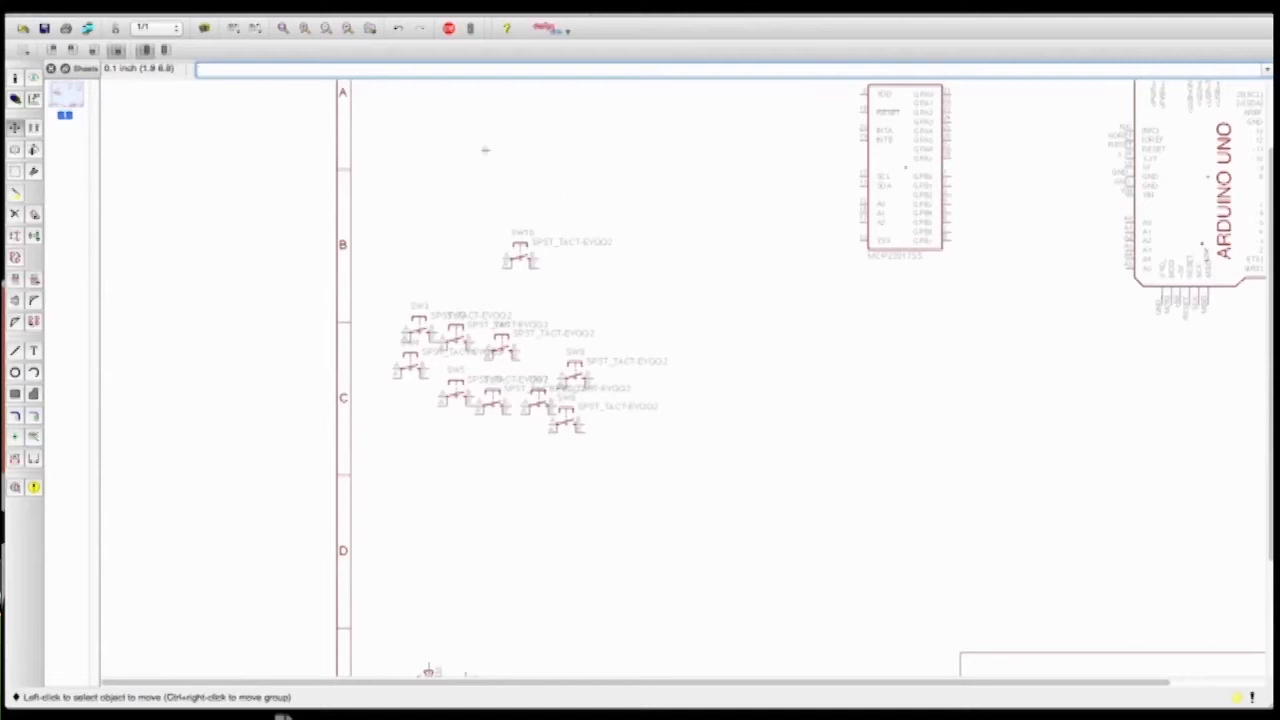
pyautogui.scroll(1, 487, 150)
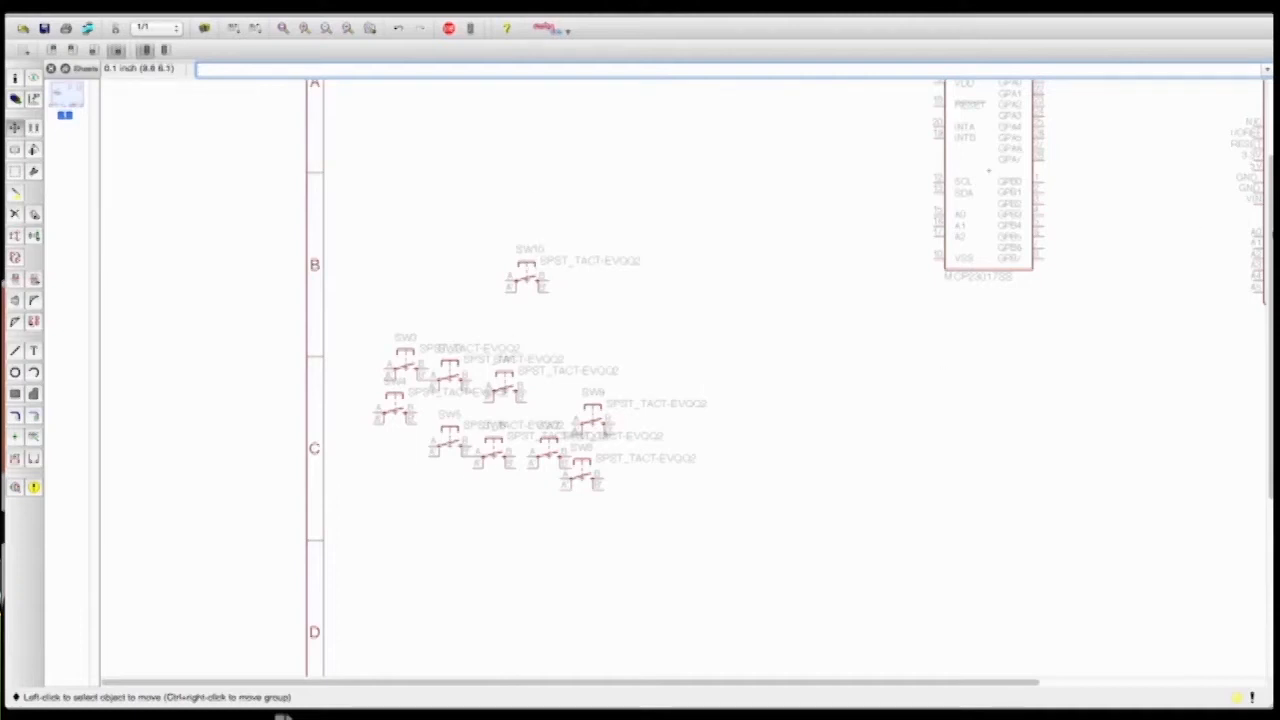
pyautogui.scroll(3, 738, 327)
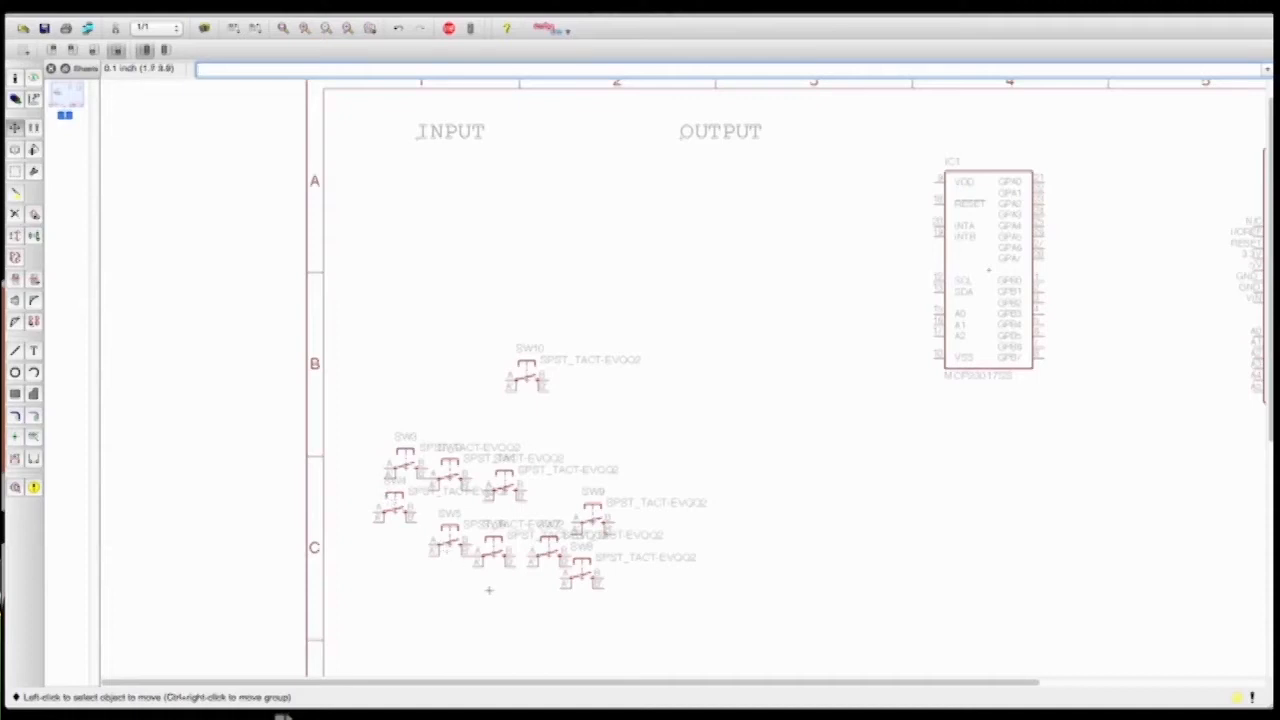
pyautogui.click(500, 557)
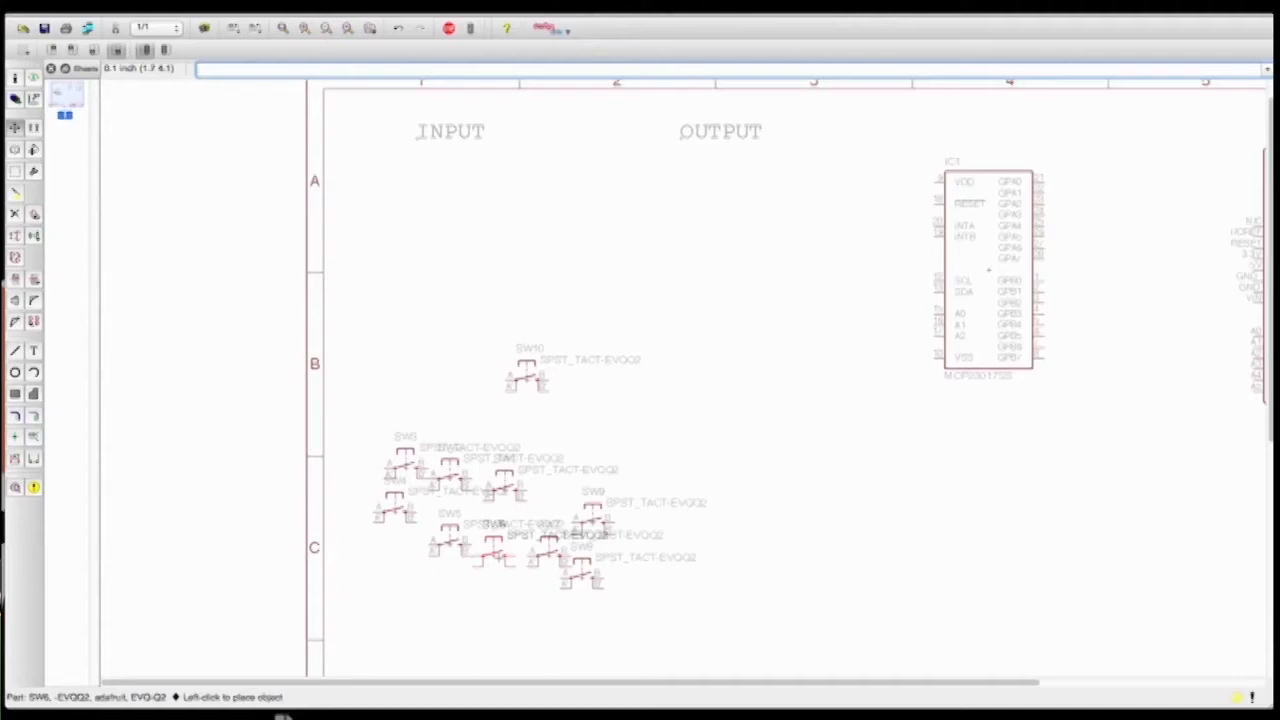
pyautogui.rightClick(492, 553)
pyautogui.rightClick(492, 553)
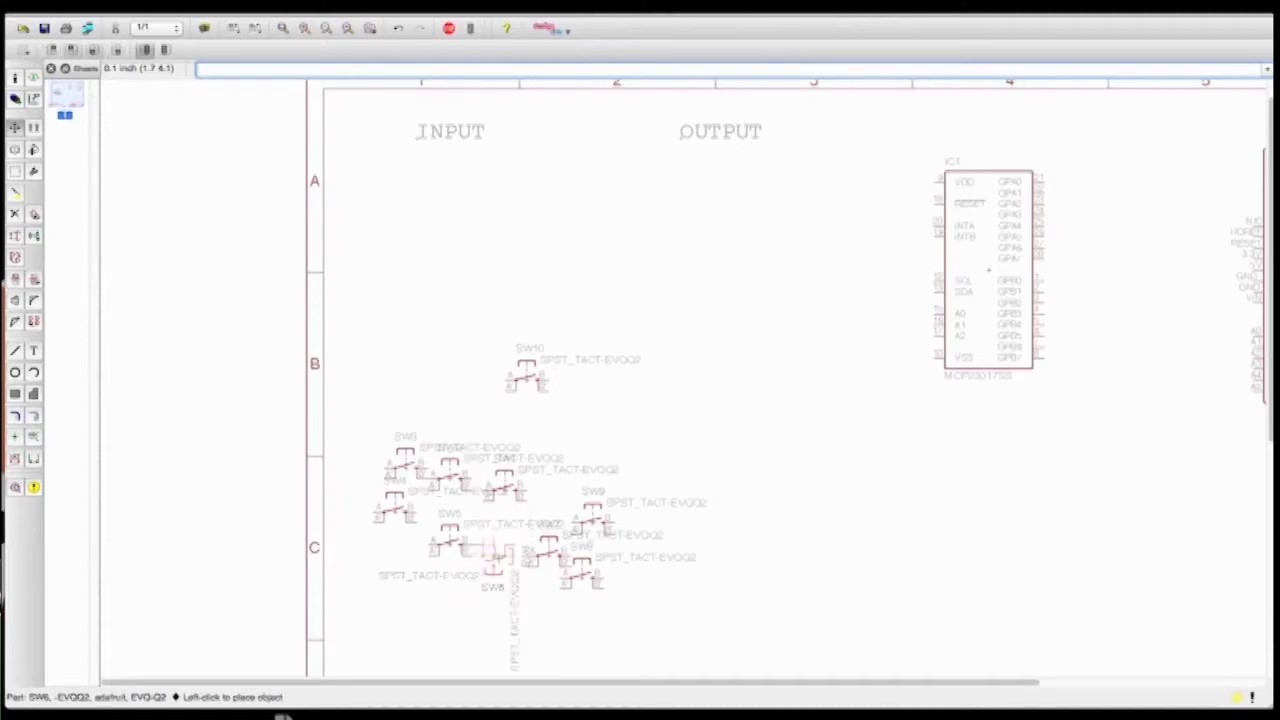
pyautogui.rightClick(492, 553)
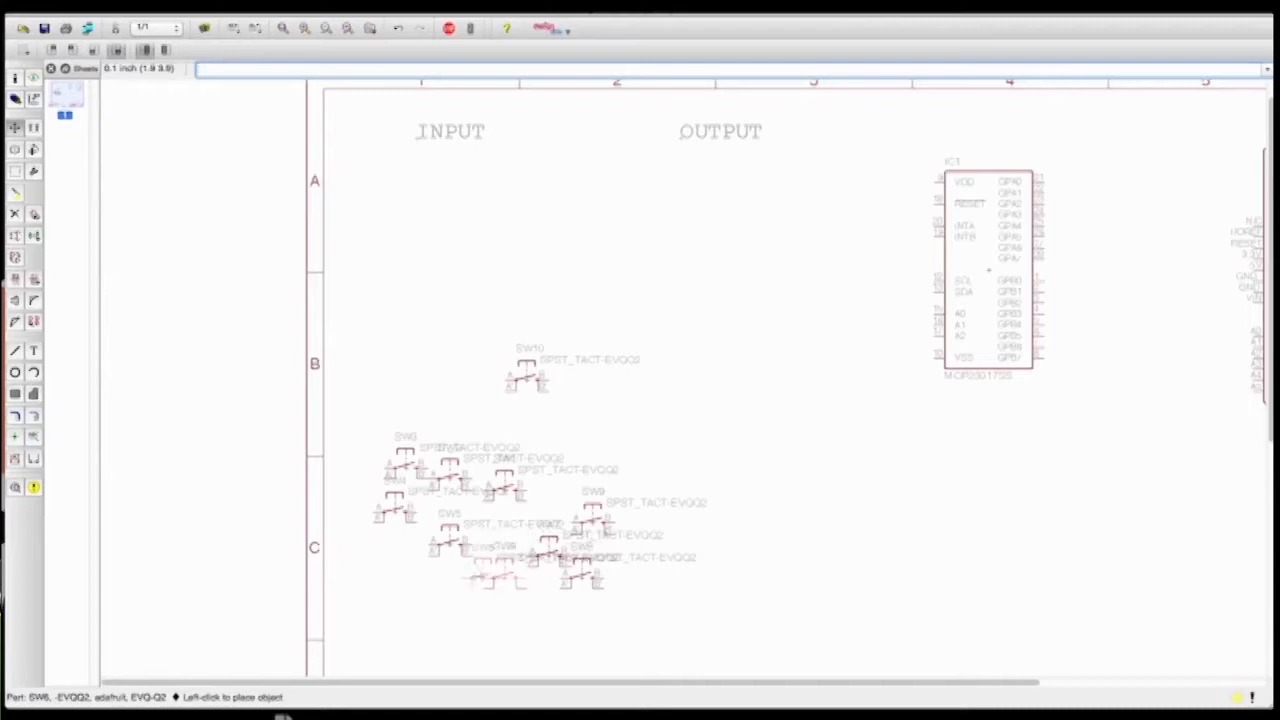
pyautogui.click(506, 592)
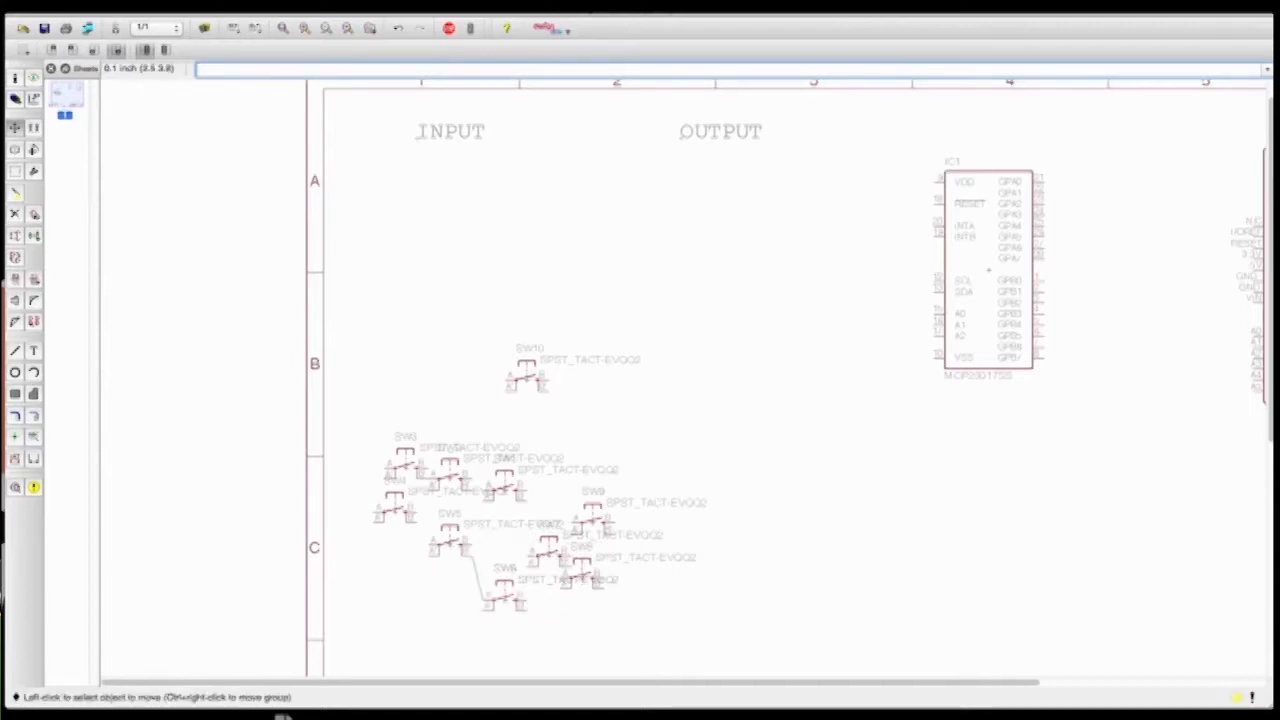
# Spread switches SW7, SW8 and SW9 apart so that they no longer overlap their neighbours
pyautogui.click(546, 545)
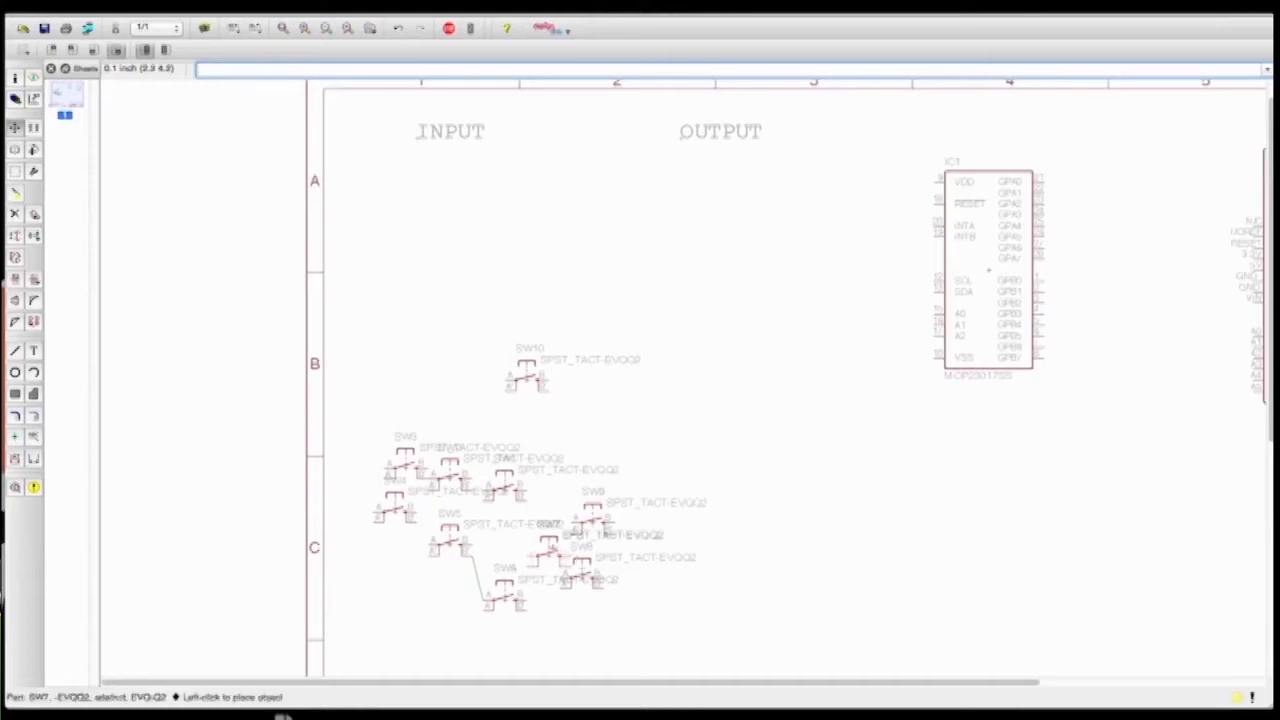
pyautogui.click(552, 548)
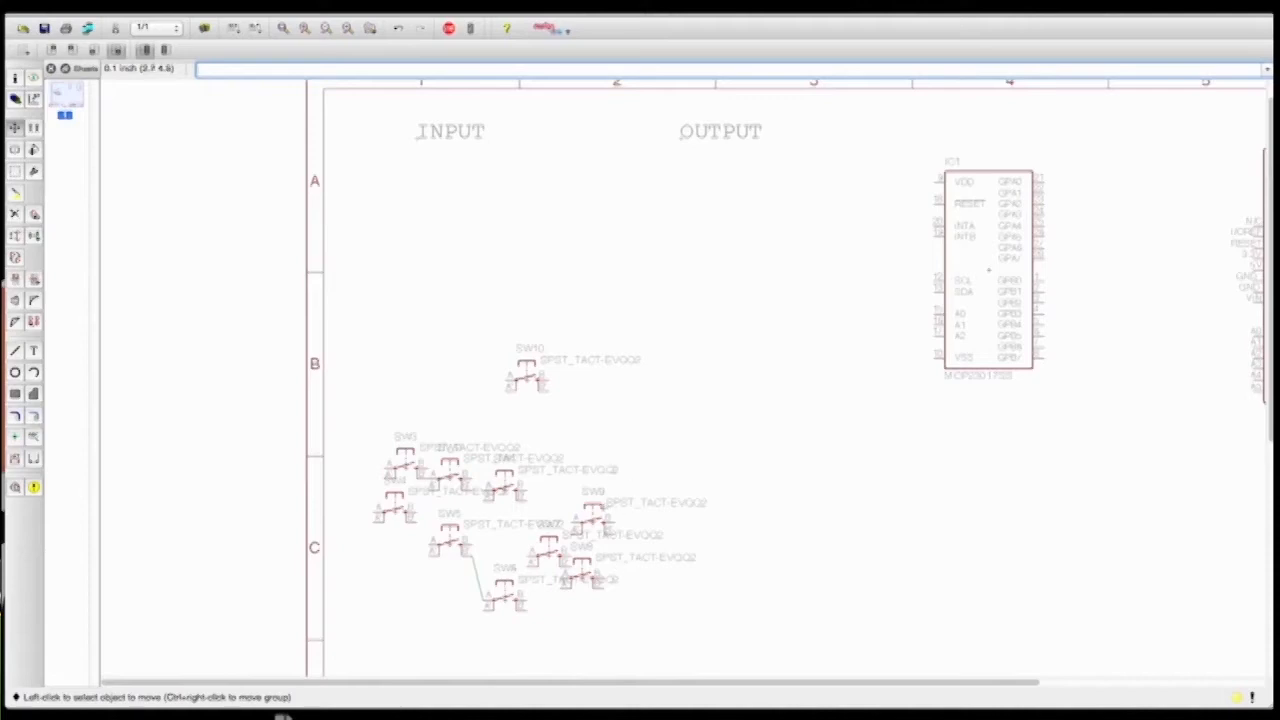
pyautogui.moveTo(598, 513); pyautogui.dragTo(675, 502)
pyautogui.moveTo(580, 572); pyautogui.dragTo(692, 585)
pyautogui.moveTo(548, 547); pyautogui.dragTo(583, 541)
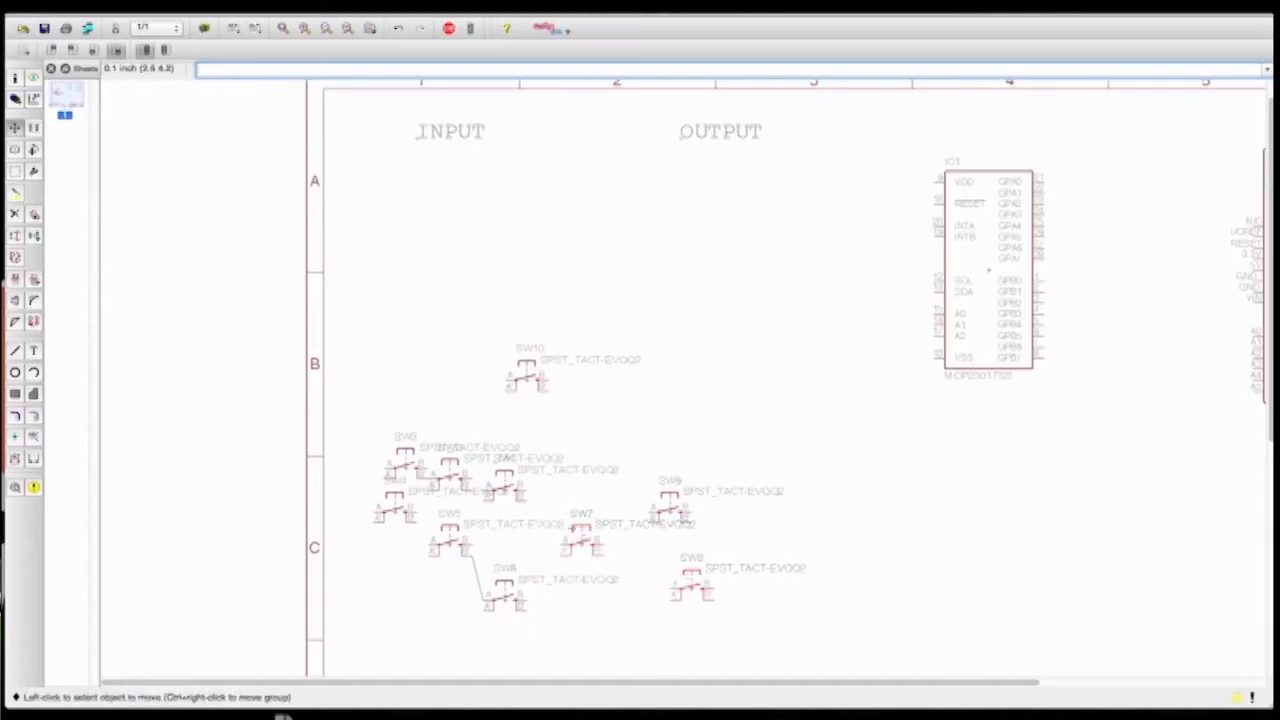
# Stack switches SW1, SW2 and SW3 in a column below the INPUT label and delete the stray net wires between switches
pyautogui.moveTo(504, 480); pyautogui.dragTo(450, 200)
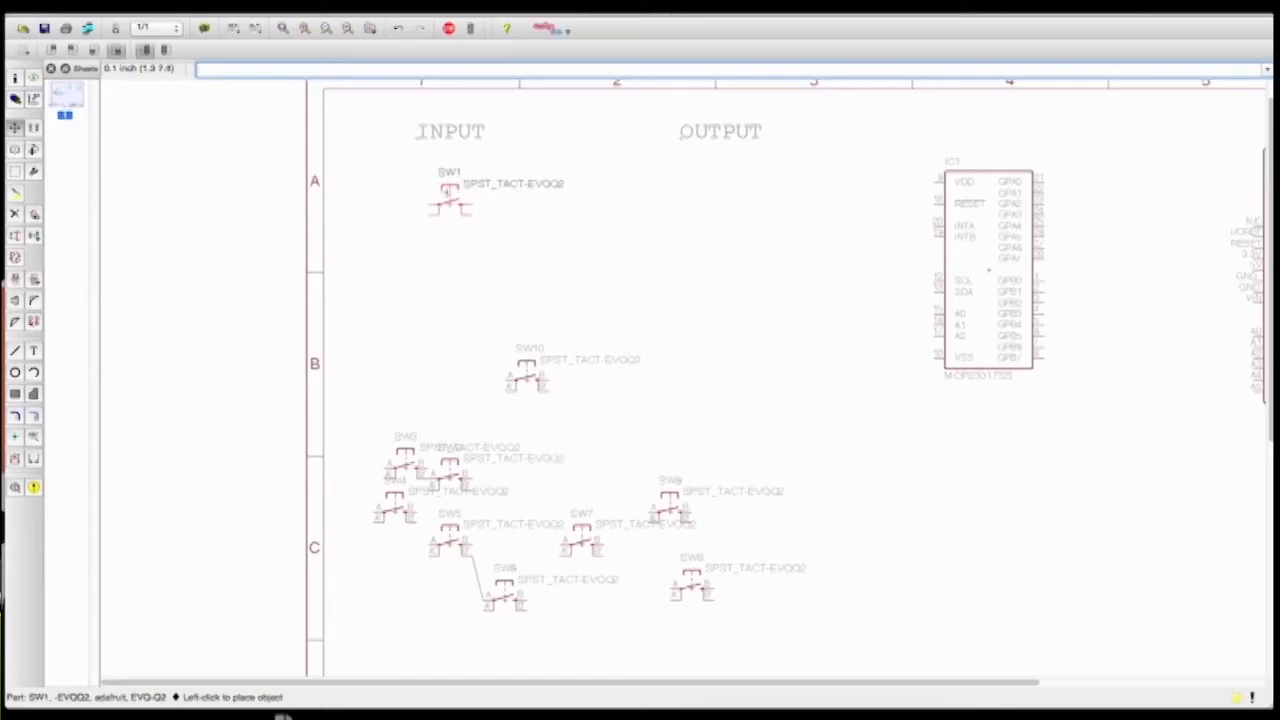
pyautogui.click(447, 193)
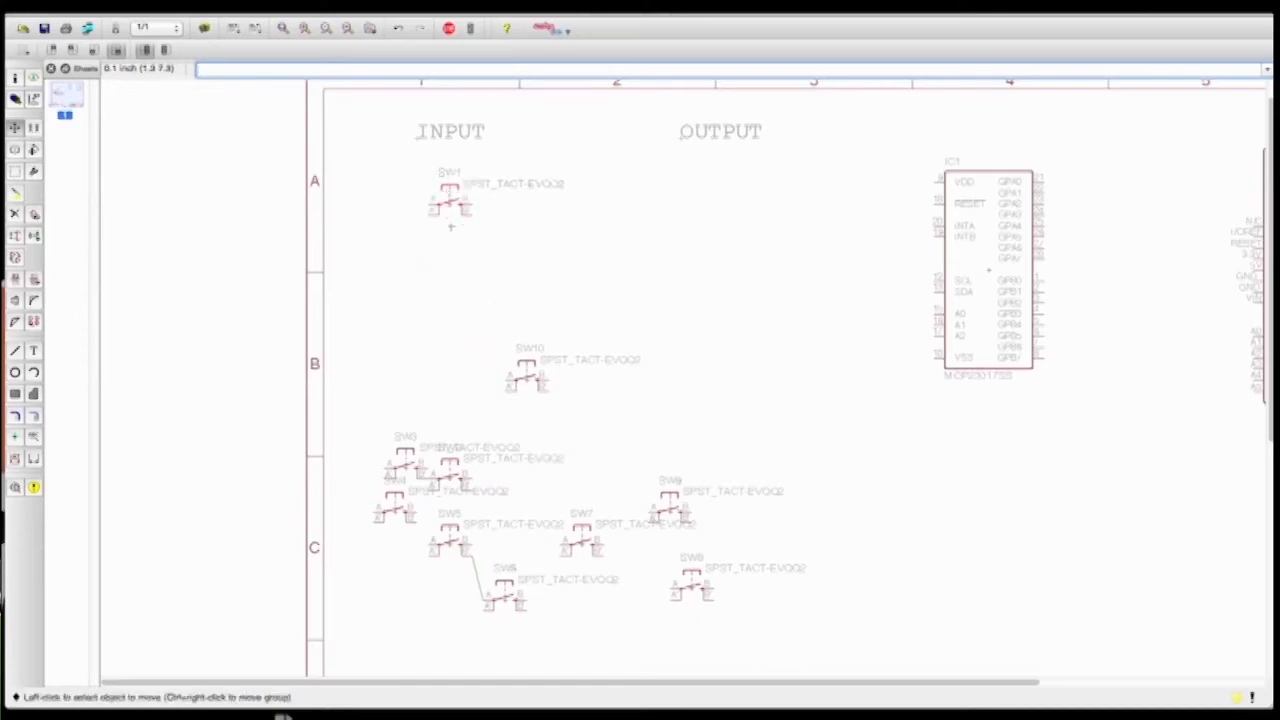
pyautogui.click(449, 466)
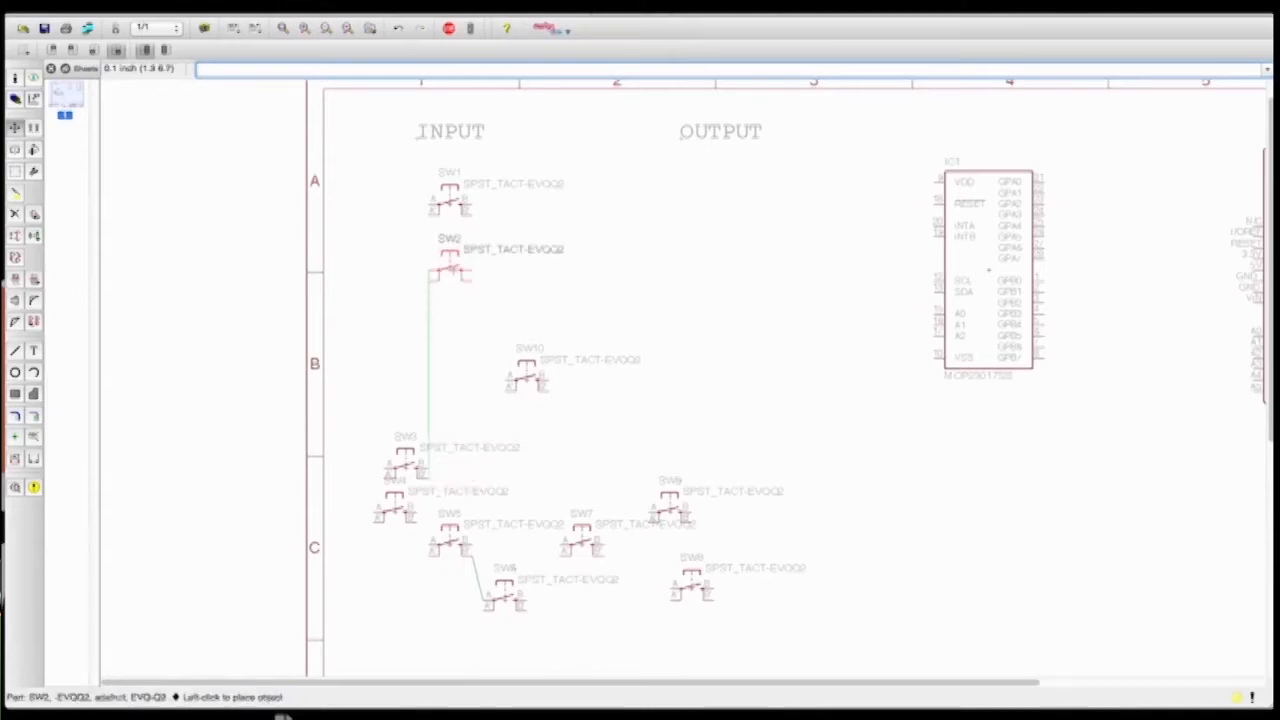
pyautogui.click(450, 266)
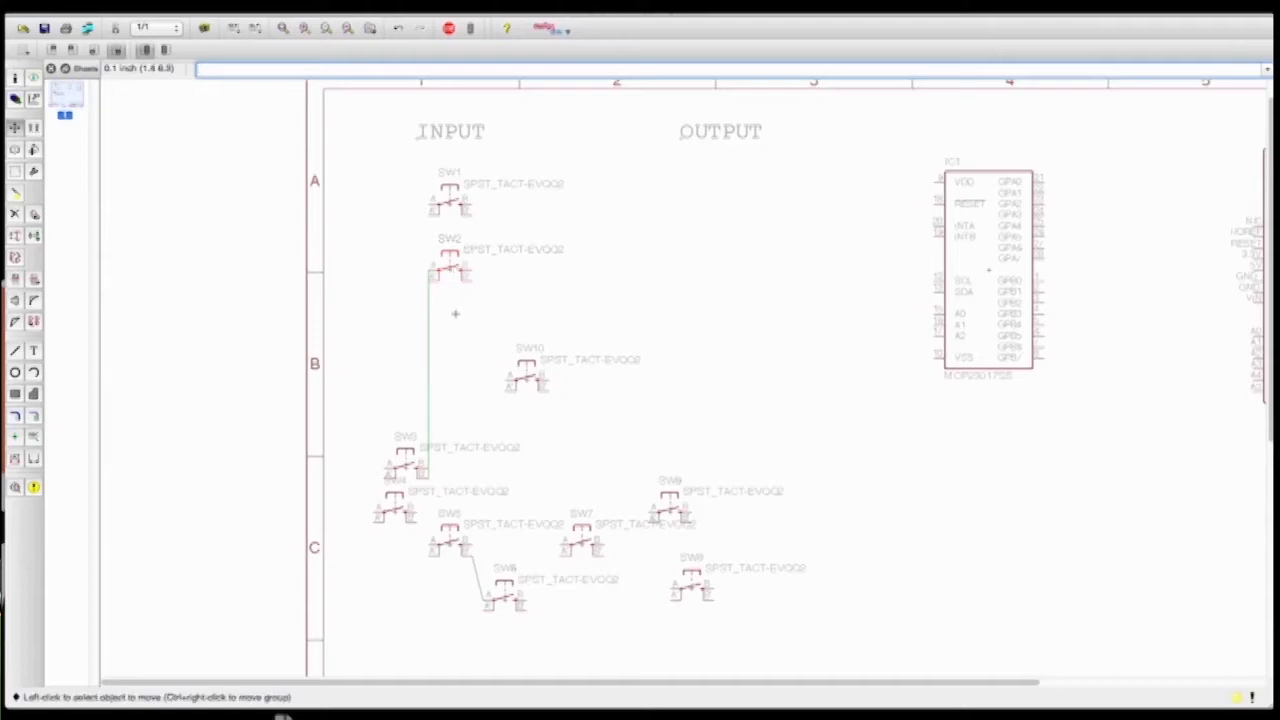
pyautogui.click(405, 461)
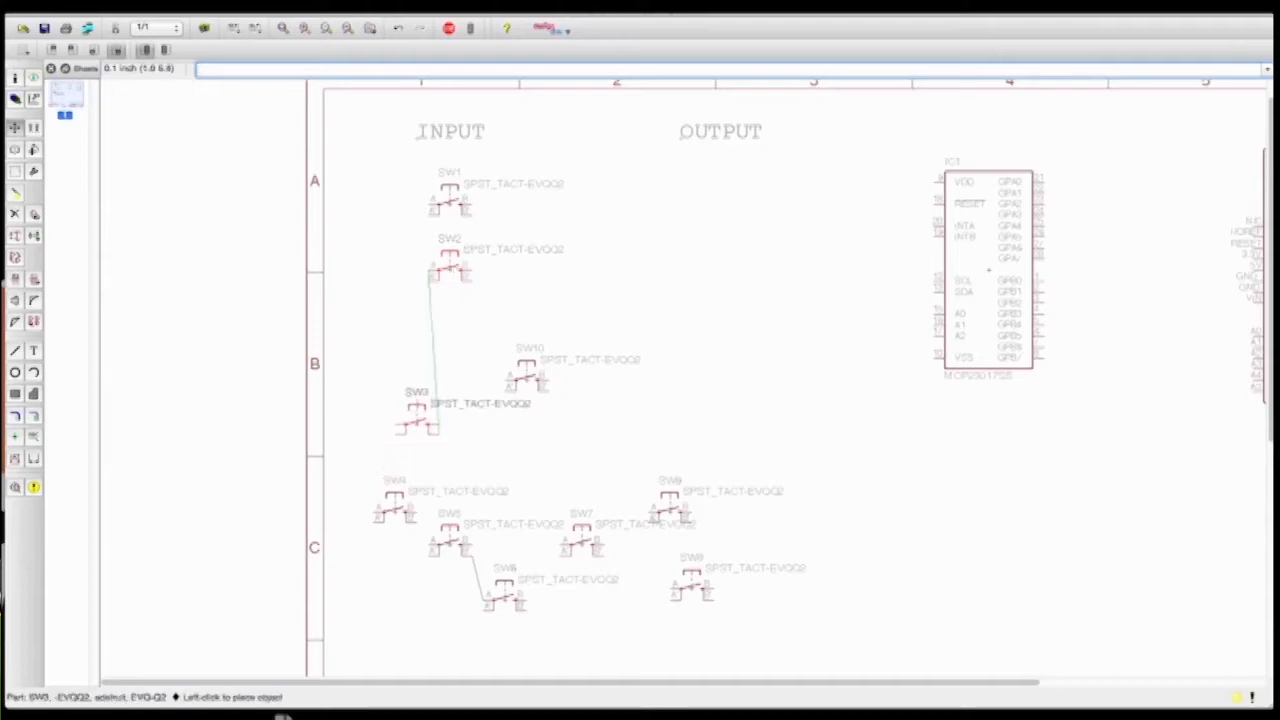
pyautogui.click(452, 334)
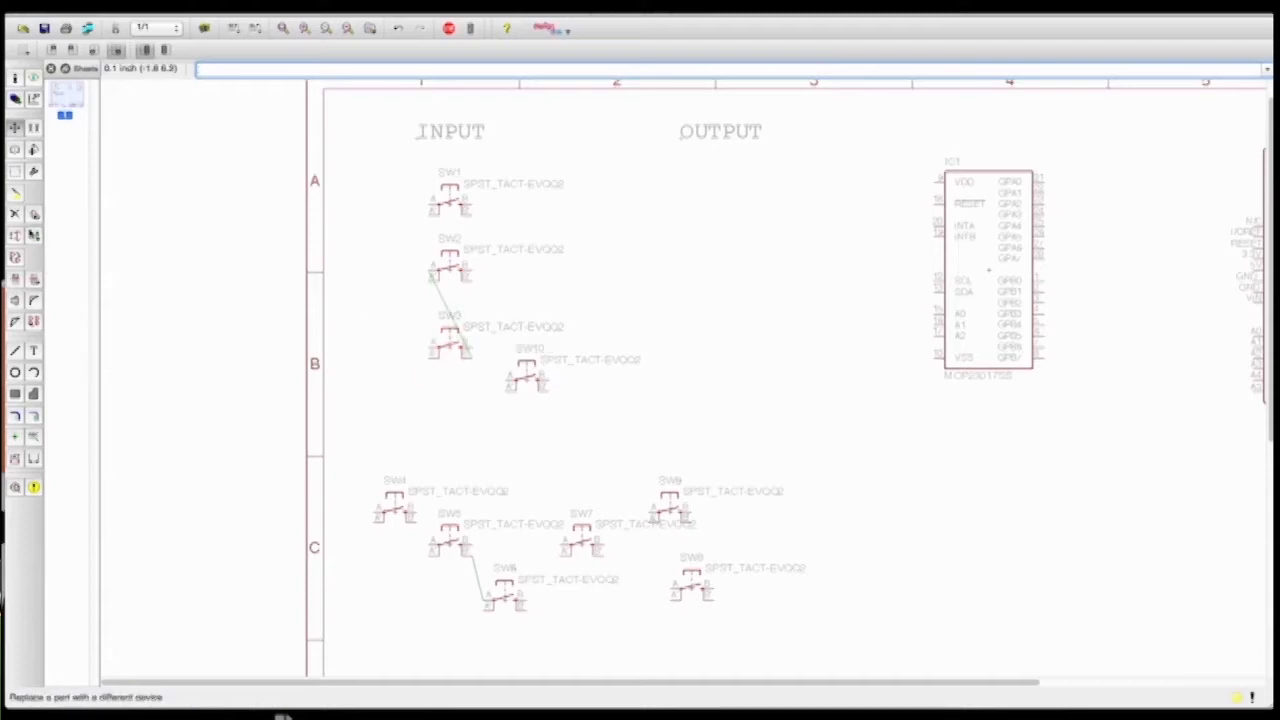
pyautogui.click(16, 215)
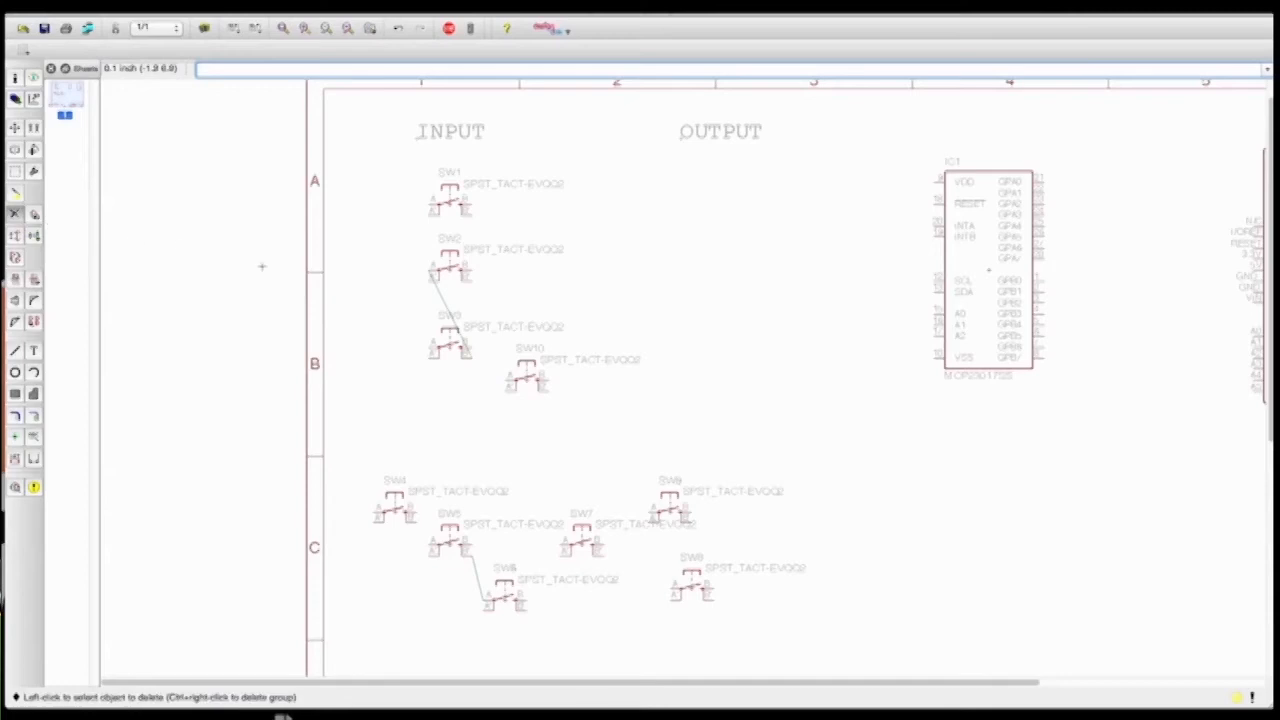
pyautogui.click(443, 299)
# Continue the INPUT column by placing switches SW4, SW5, SW6, SW7 and SW8 in order below SW3
pyautogui.click(15, 127)
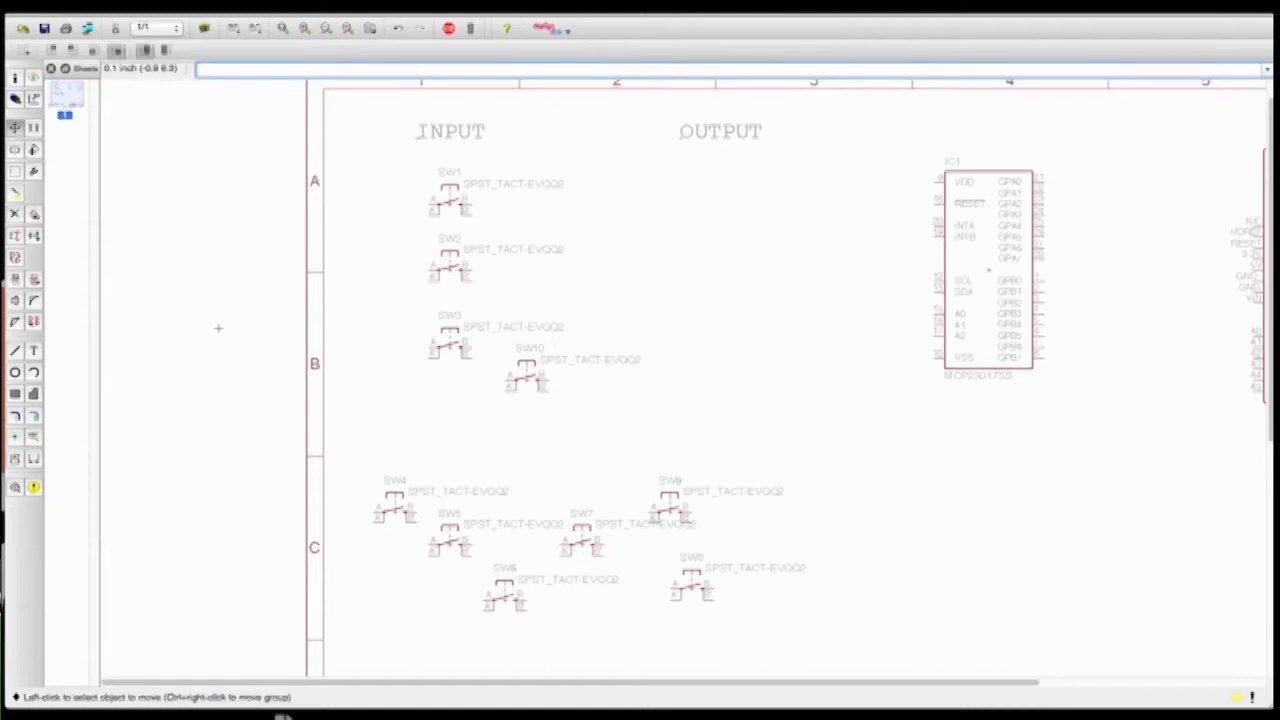
pyautogui.click(398, 505)
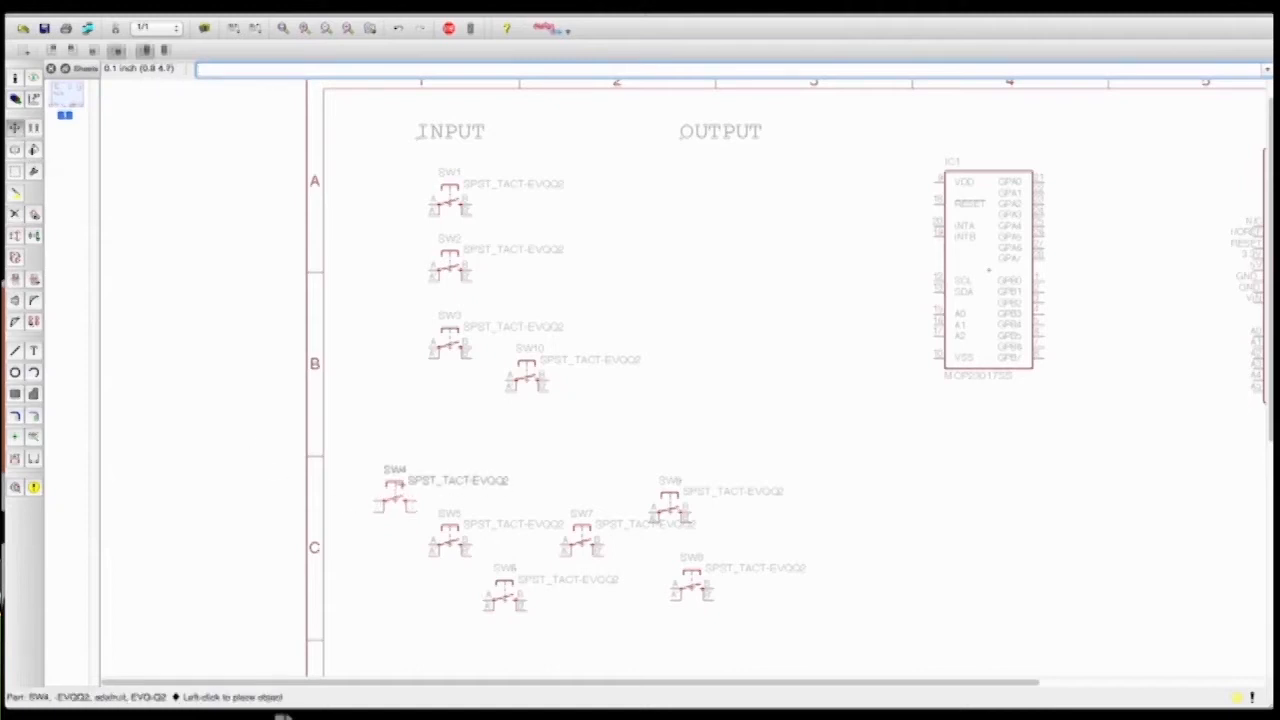
pyautogui.click(452, 419)
pyautogui.click(450, 542)
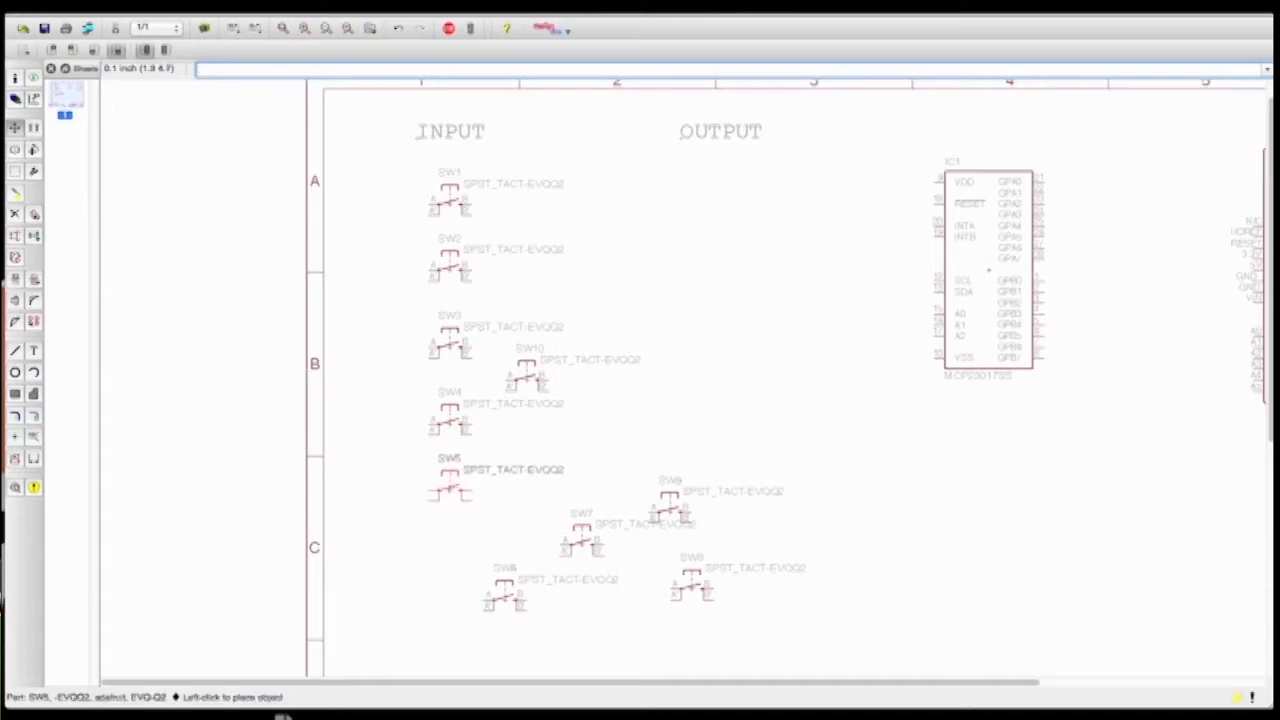
pyautogui.click(452, 490)
pyautogui.click(500, 592)
pyautogui.click(450, 548)
pyautogui.click(581, 540)
pyautogui.click(452, 614)
pyautogui.click(690, 586)
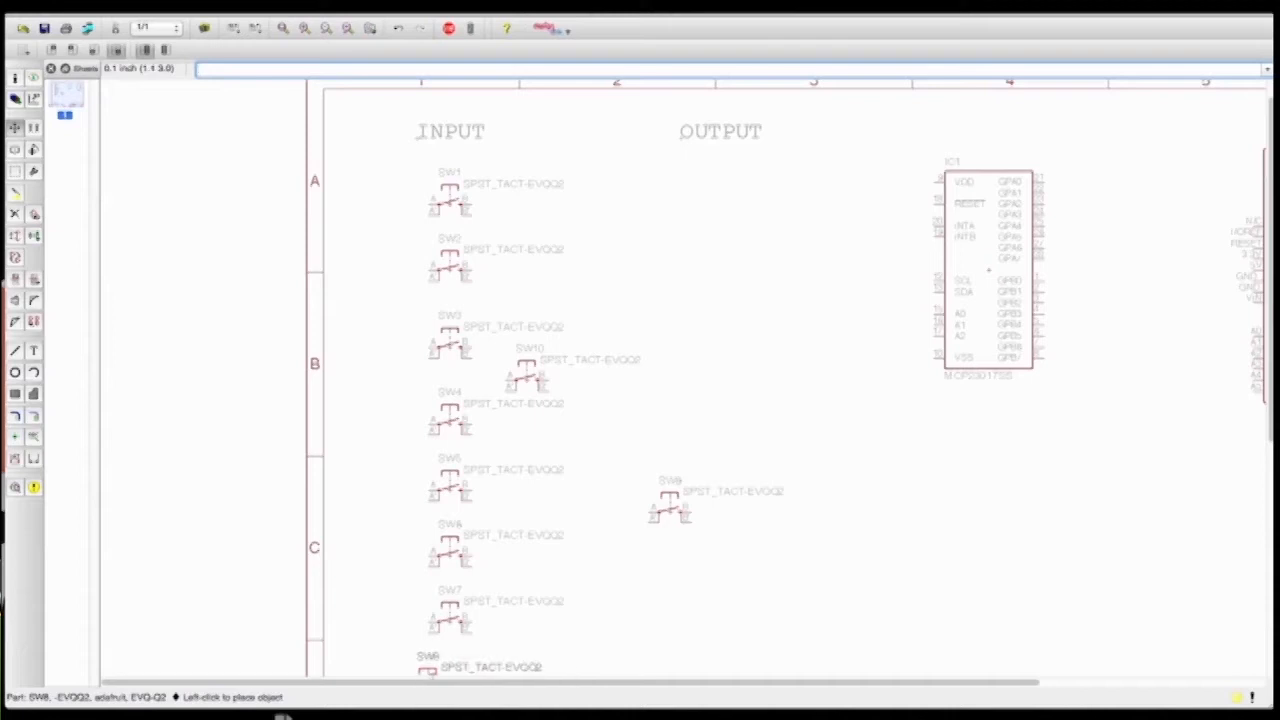
pyautogui.click(450, 678)
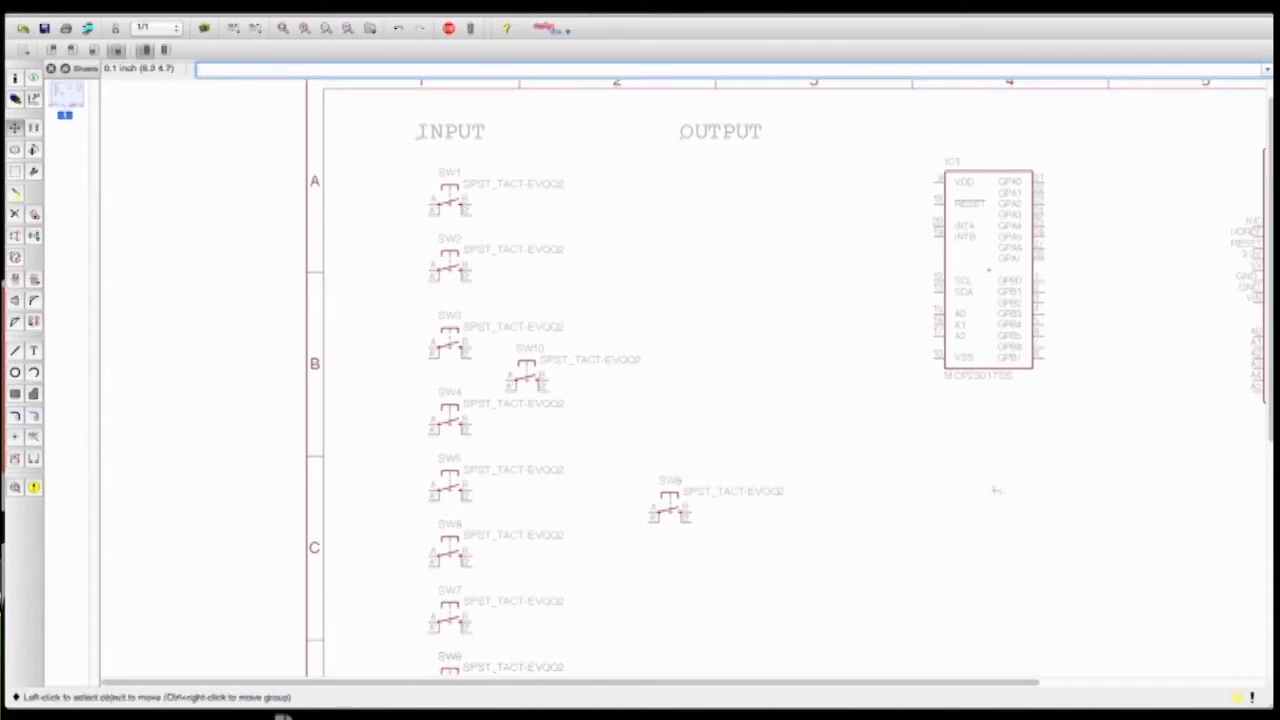
# Try placing switch SW9 at the end of the INPUT column, directly below SW8
pyautogui.scroll(-5, 1265, 535)
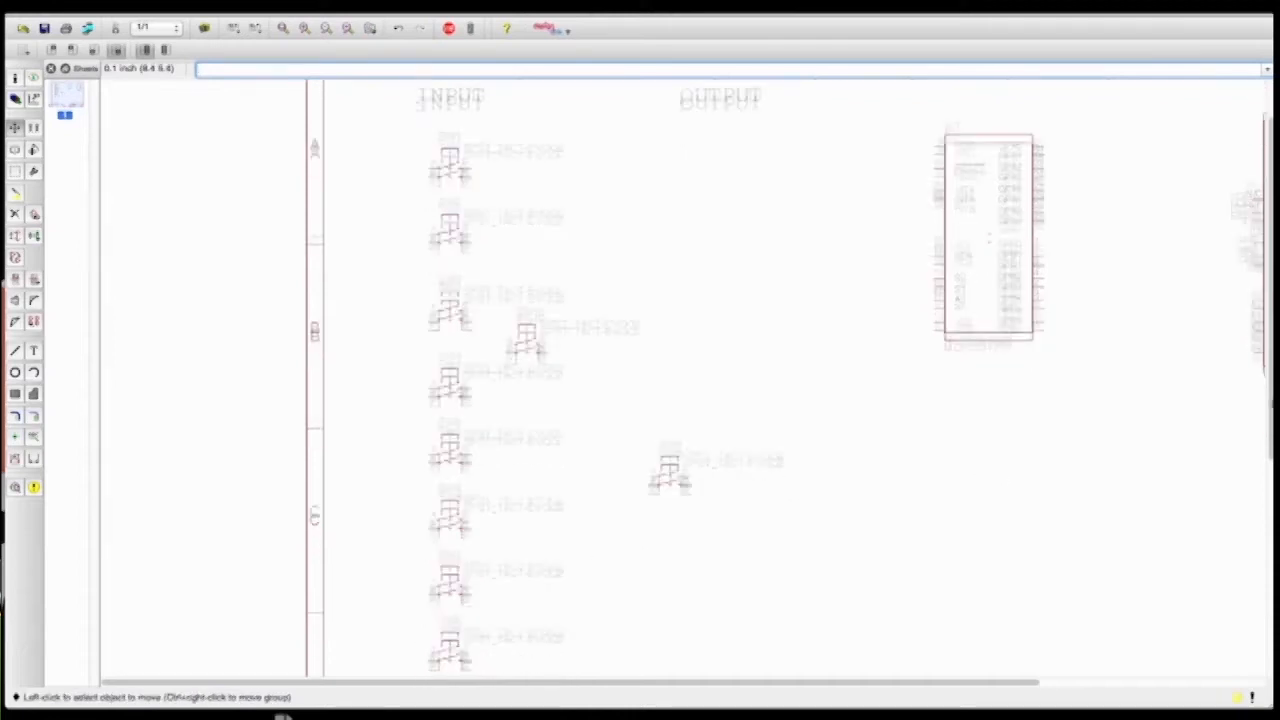
pyautogui.moveTo(1265, 533); pyautogui.dragTo(1265, 543)
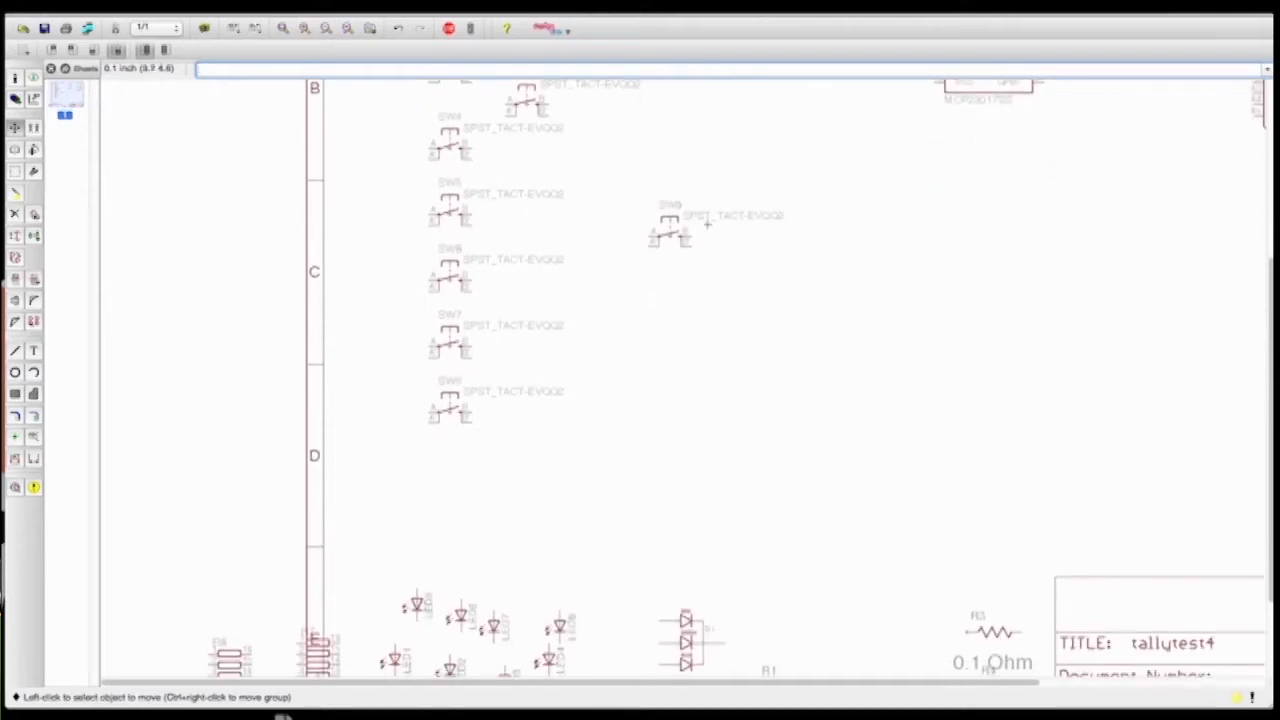
pyautogui.click(668, 236)
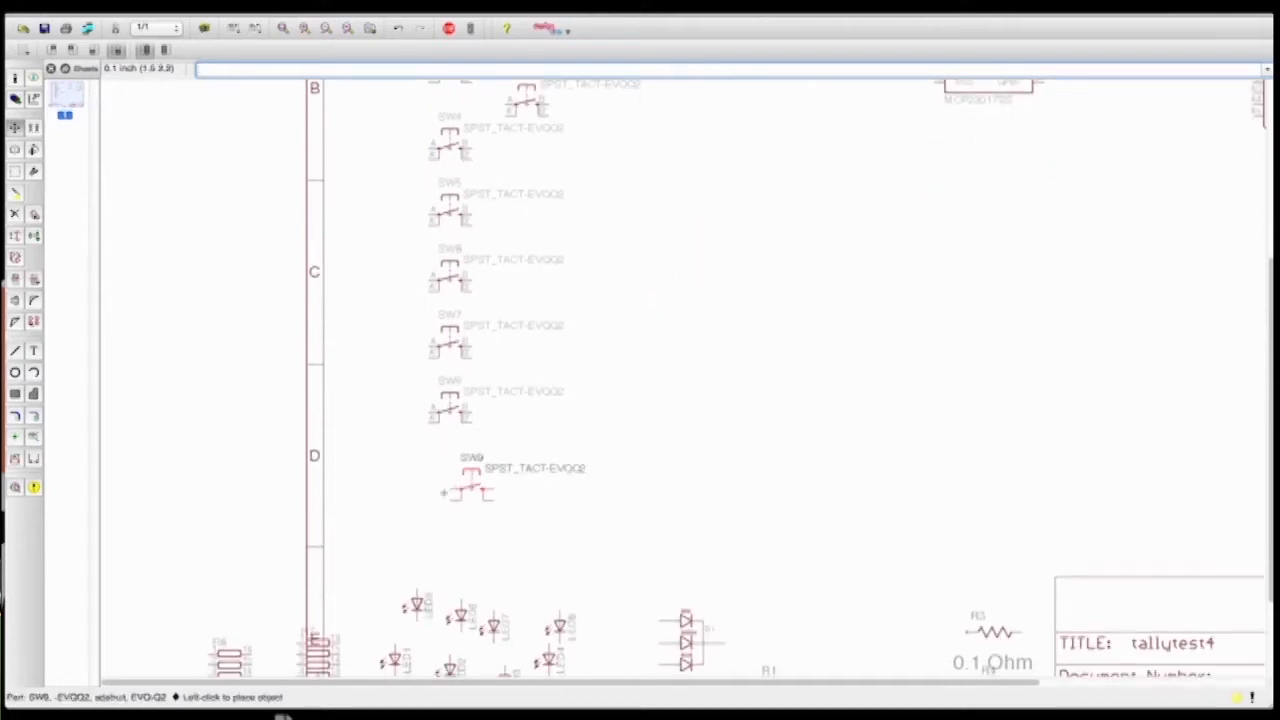
pyautogui.click(450, 488)
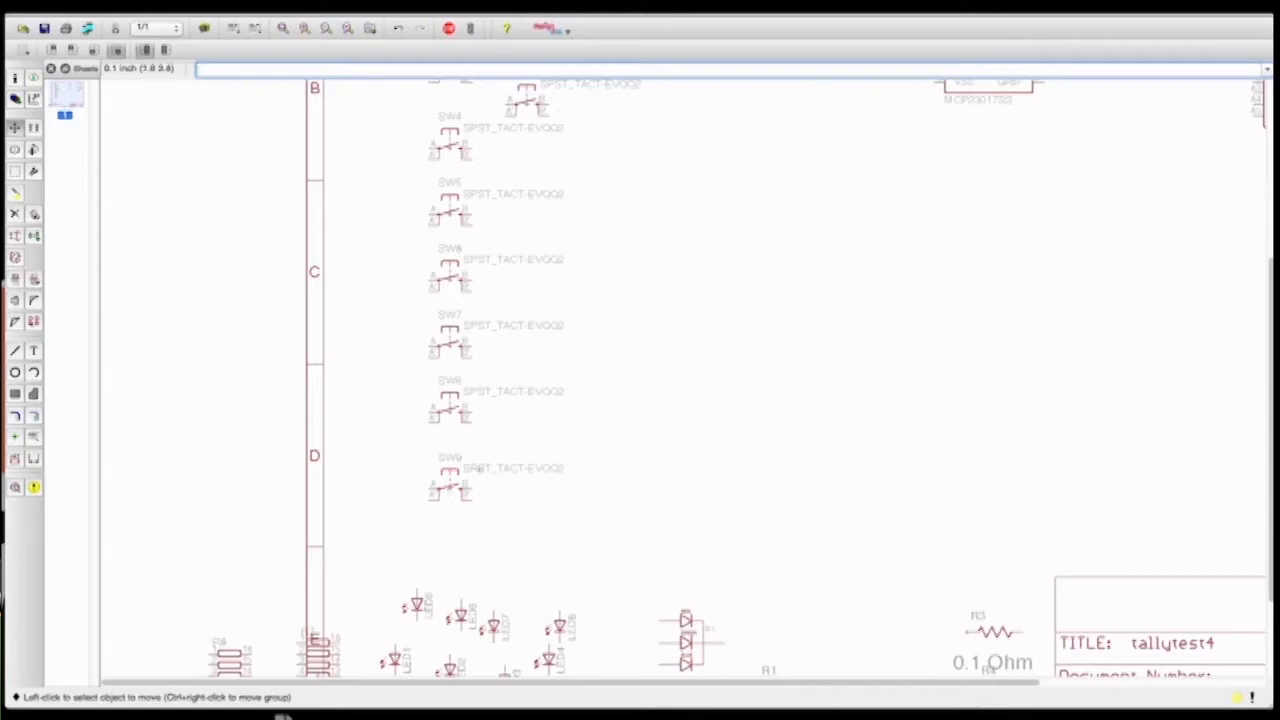
# Set the spare switches SW9 and SW10 aside in the empty area above the title block
pyautogui.click(450, 486)
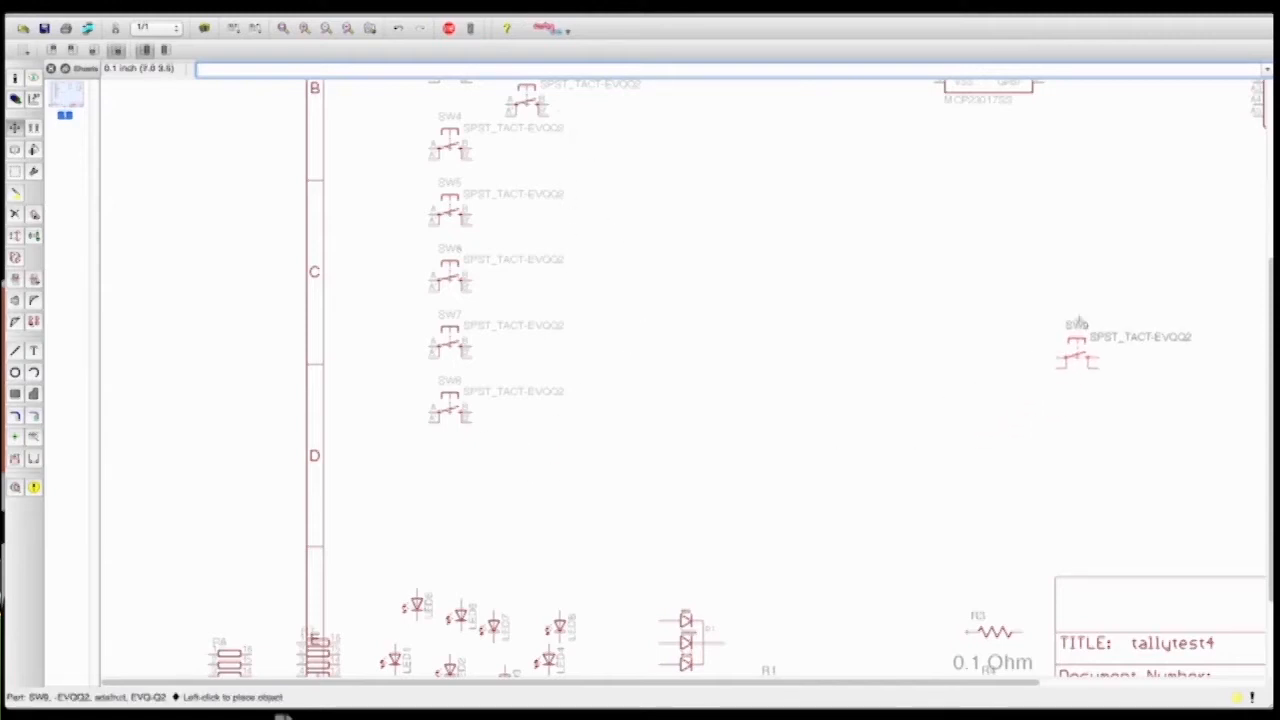
pyautogui.click(1176, 455)
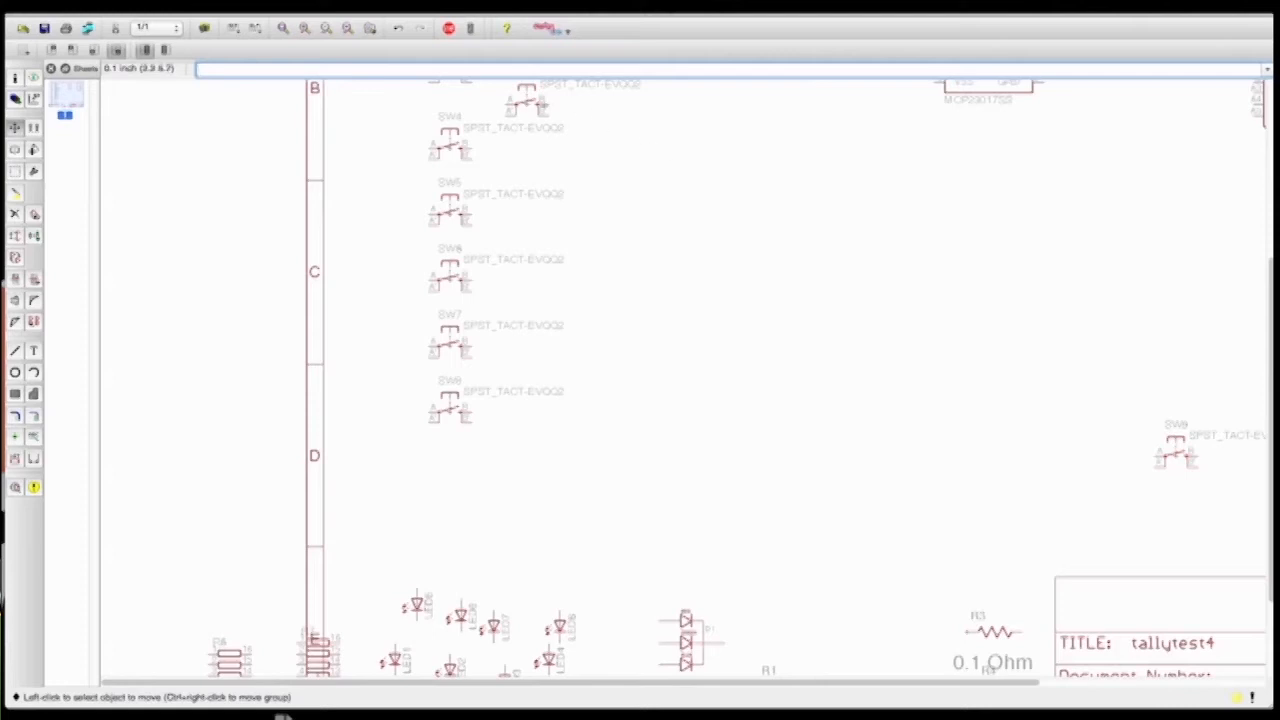
pyautogui.click(525, 100)
pyautogui.click(1220, 515)
pyautogui.scroll(-5, 999, 521)
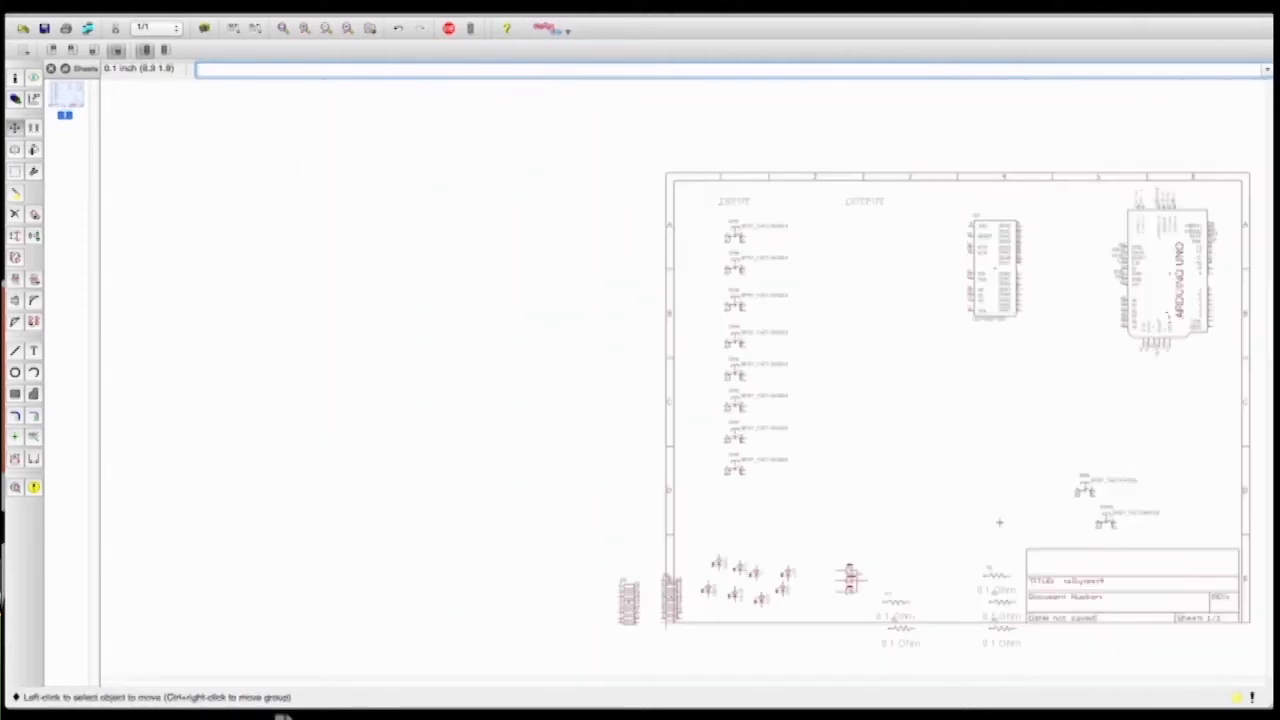
# Reposition switch SW9 below the MCP23017 chip and switch SW10 below the Arduino Uno
pyautogui.click(1074, 494)
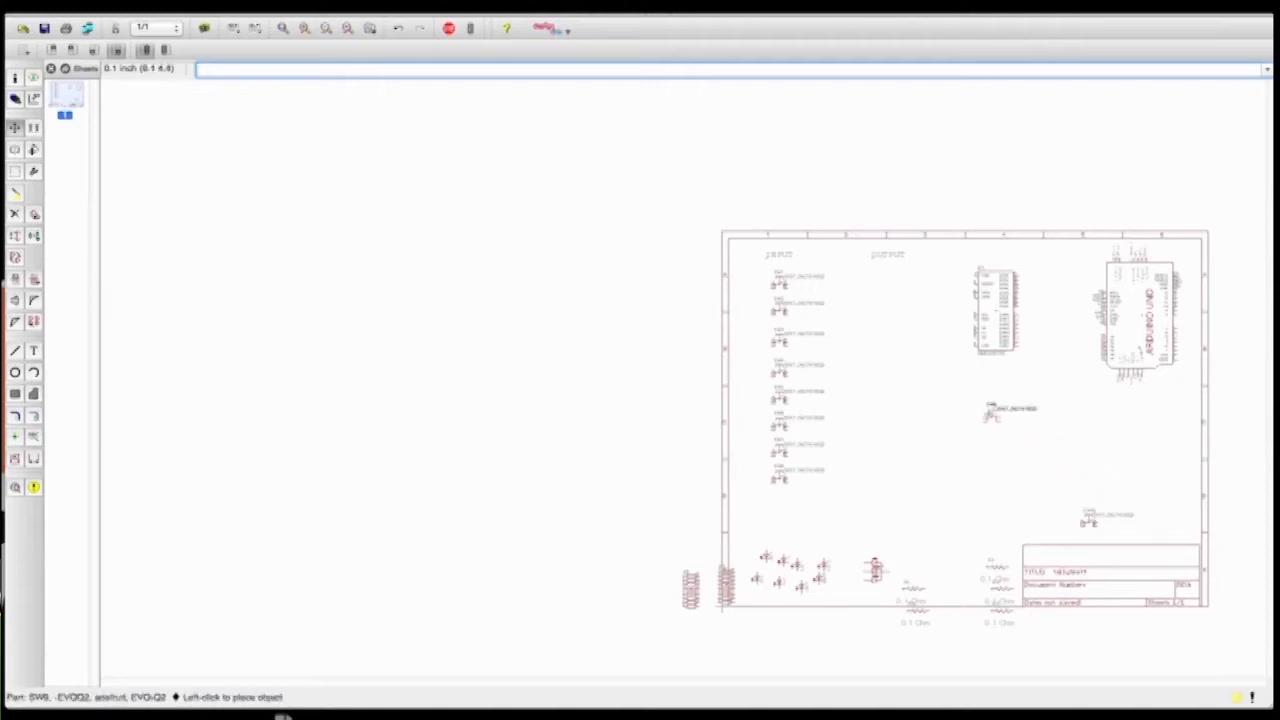
pyautogui.click(1010, 425)
pyautogui.click(1088, 520)
pyautogui.click(1120, 432)
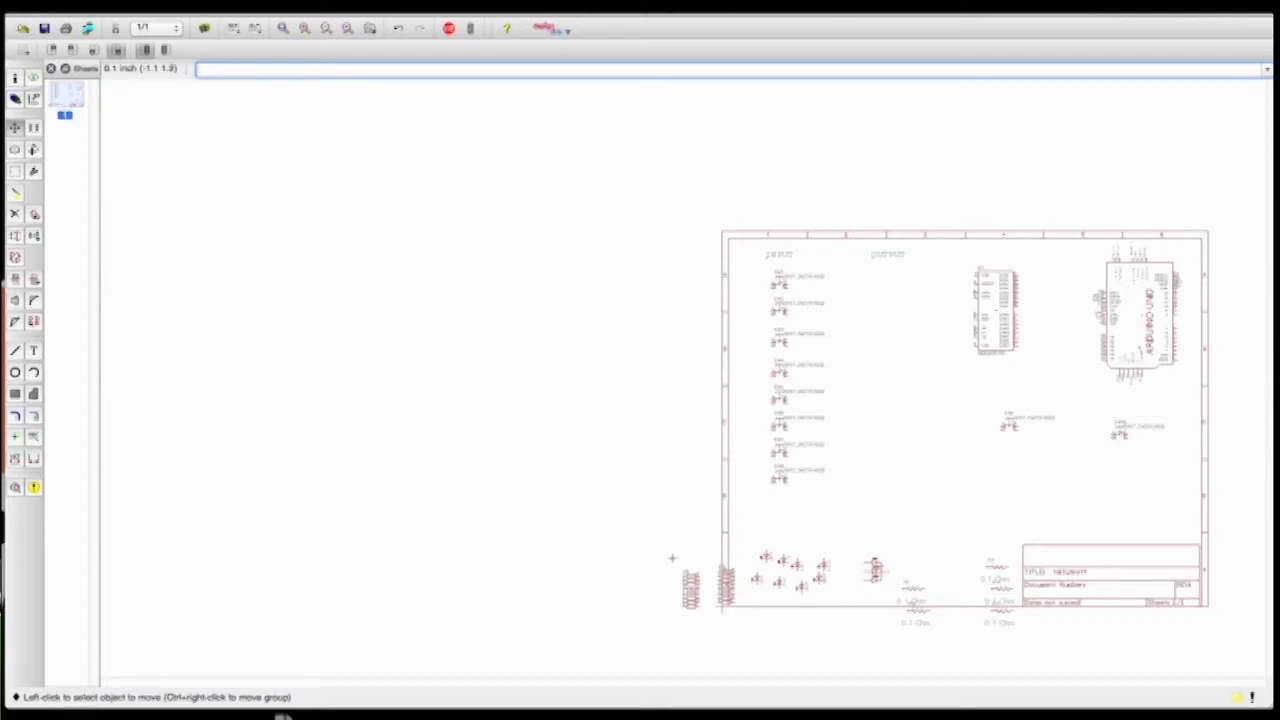
# Move the RGB LED D1 up into the empty area below switch SW9
pyautogui.scroll(5, 851, 602)
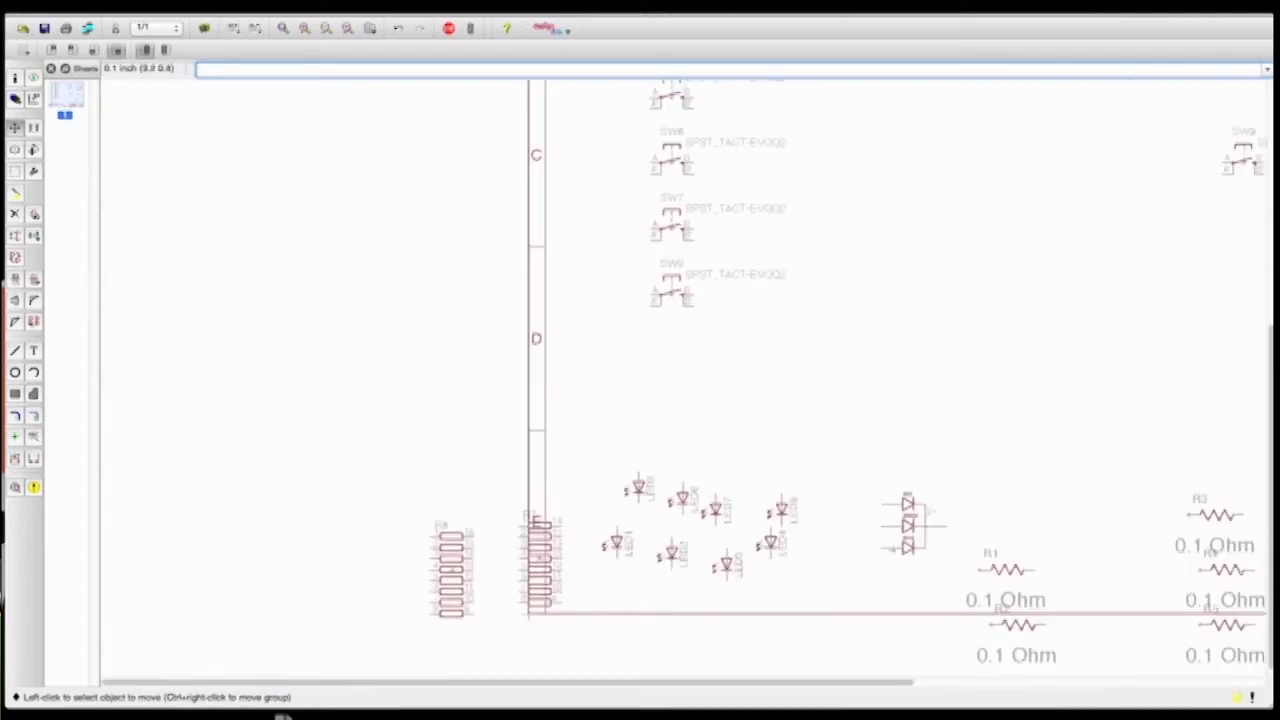
pyautogui.click(912, 525)
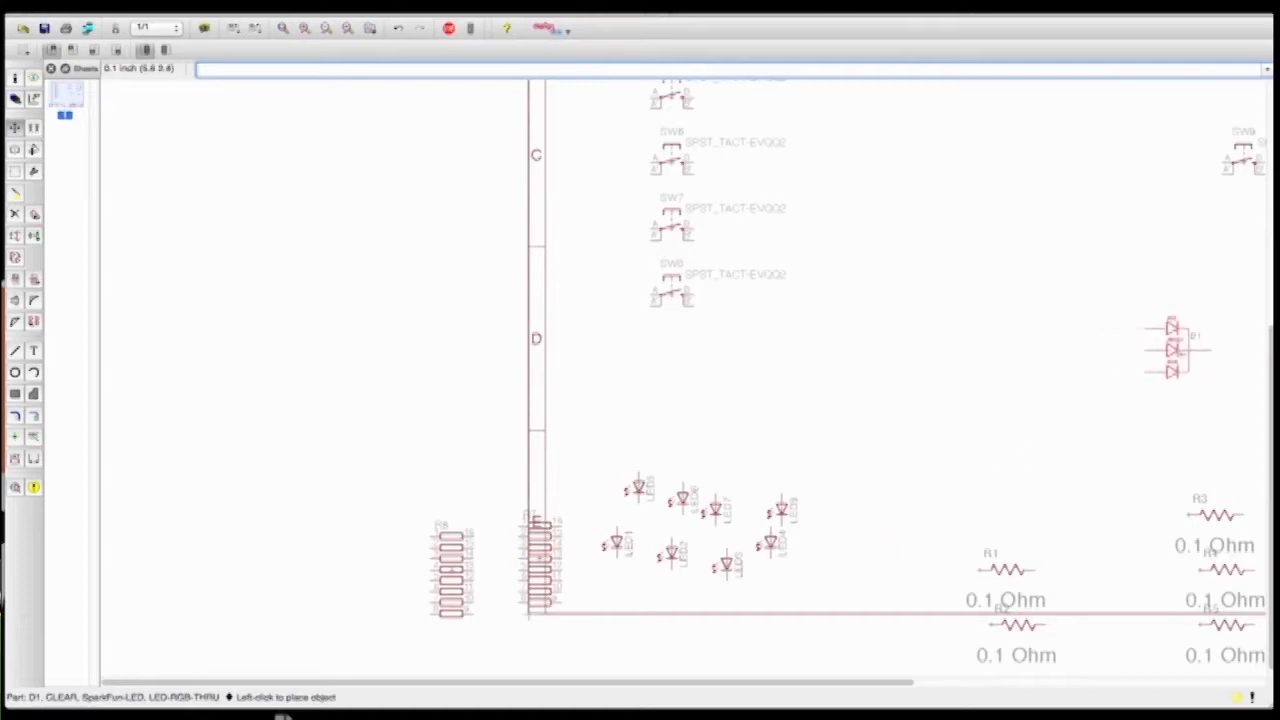
pyautogui.click(1208, 350)
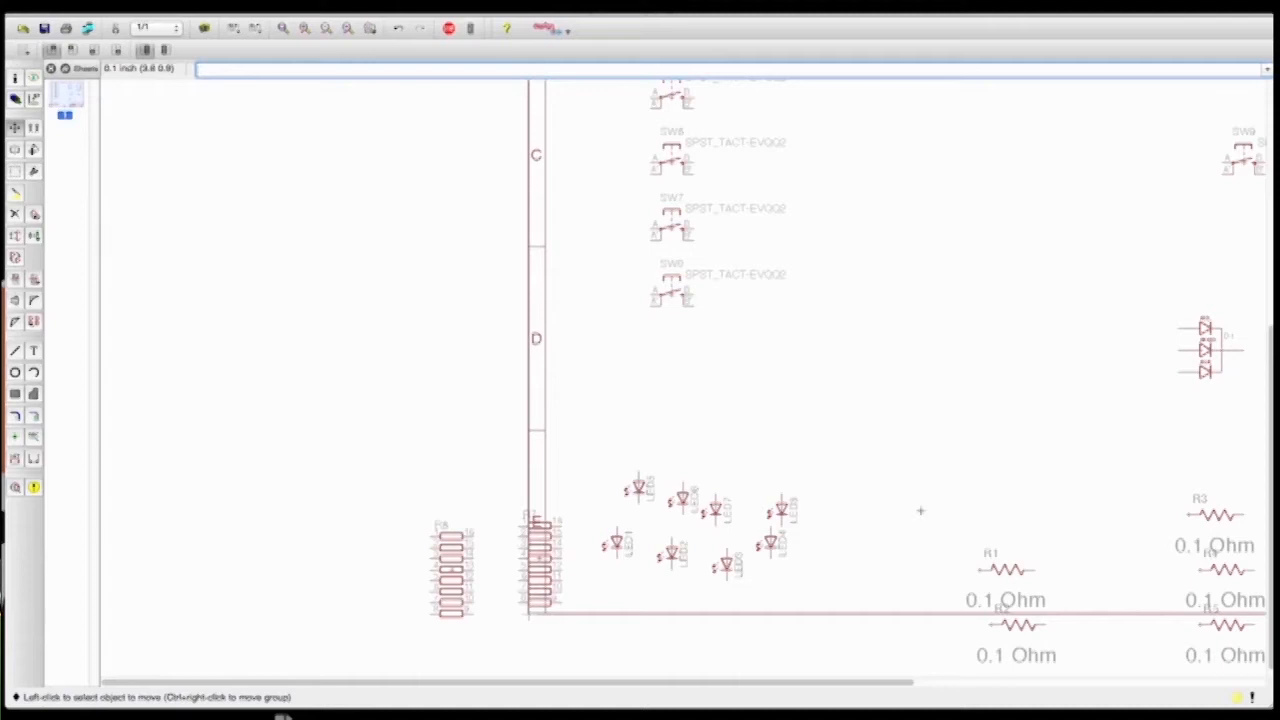
# Group the eight LEDs, rotate them so the diodes point left, and move the group to the right of the switch column
pyautogui.click(15, 171)
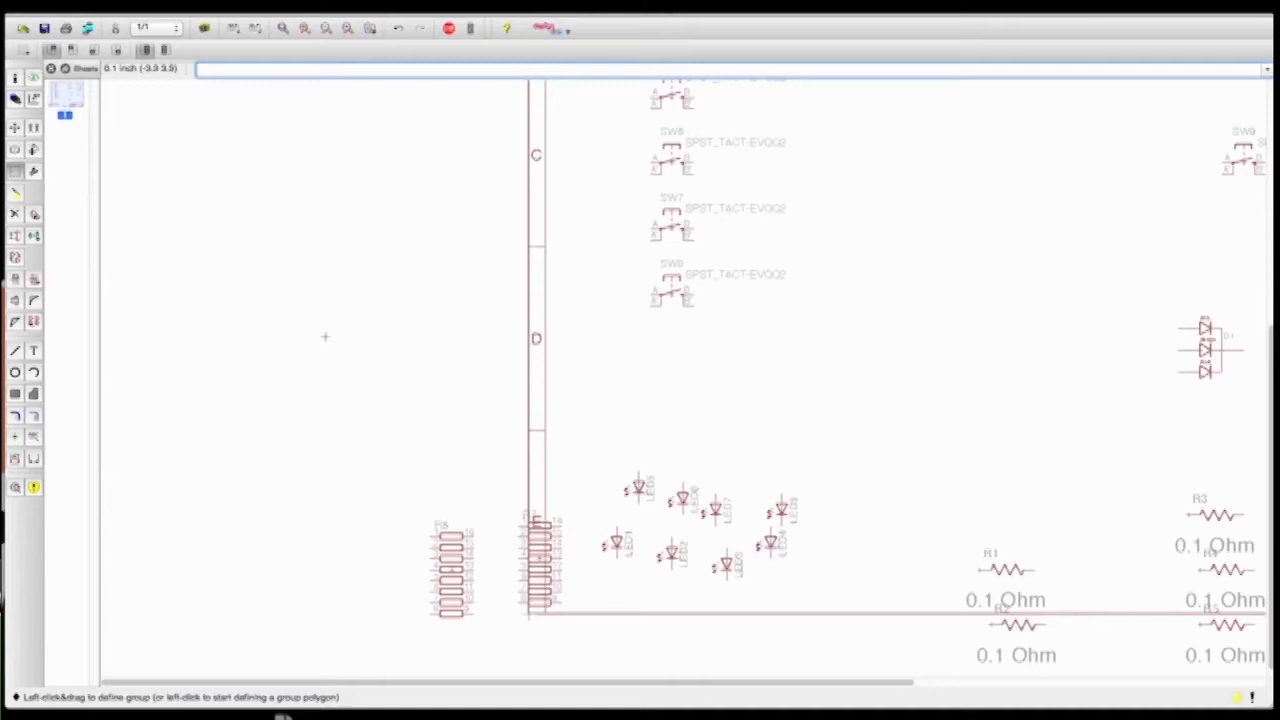
pyautogui.moveTo(572, 448); pyautogui.dragTo(874, 612)
pyautogui.press('F7')
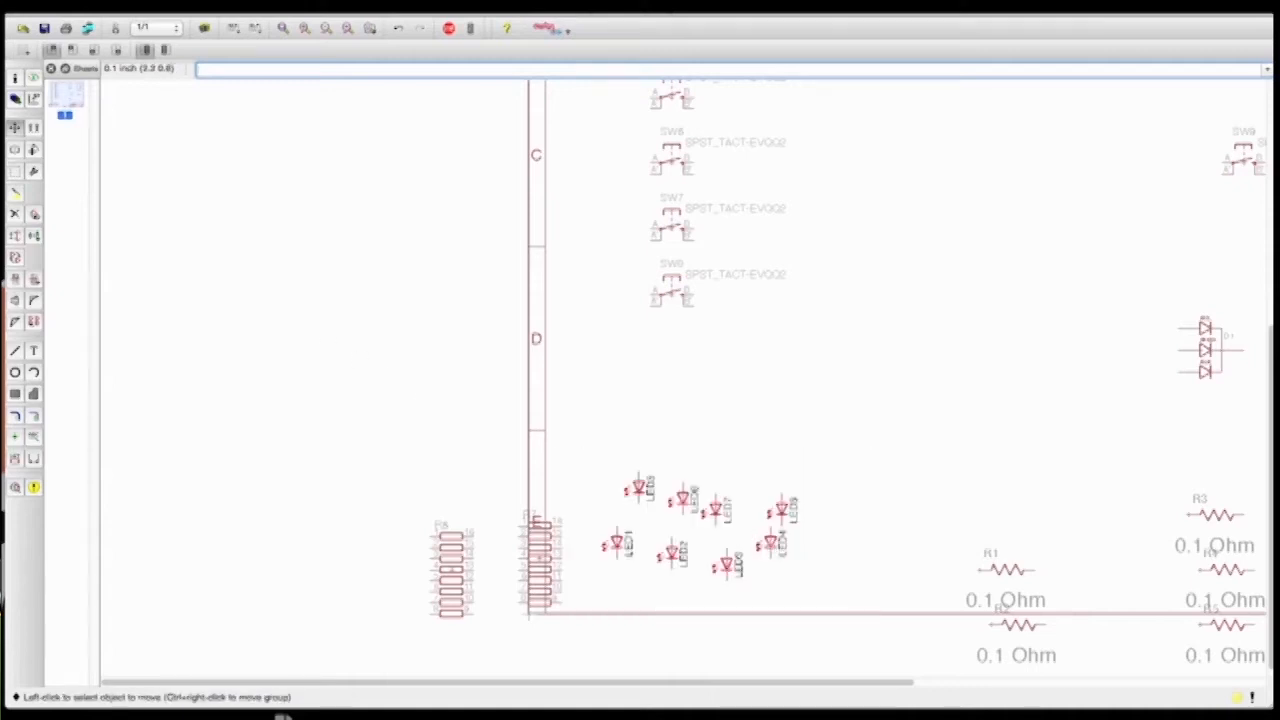
pyautogui.rightClick(776, 545)
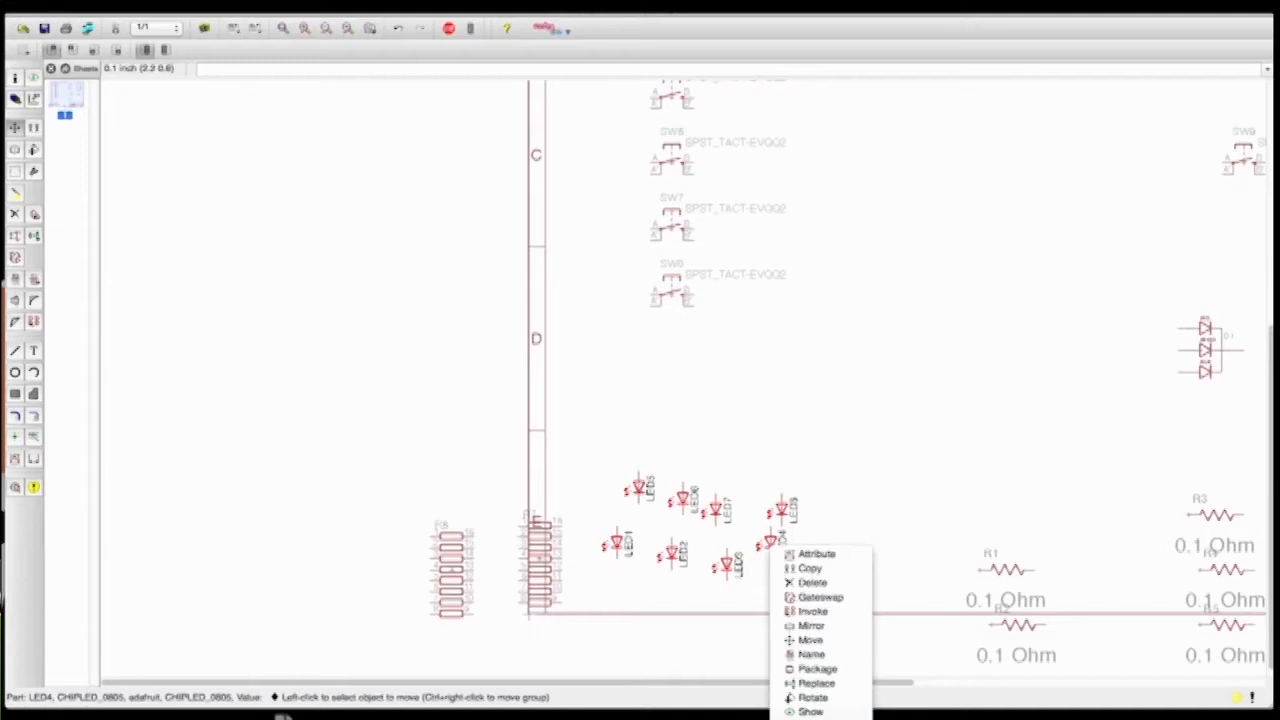
pyautogui.click(815, 718)
pyautogui.rightClick(1007, 421)
pyautogui.rightClick(1007, 420)
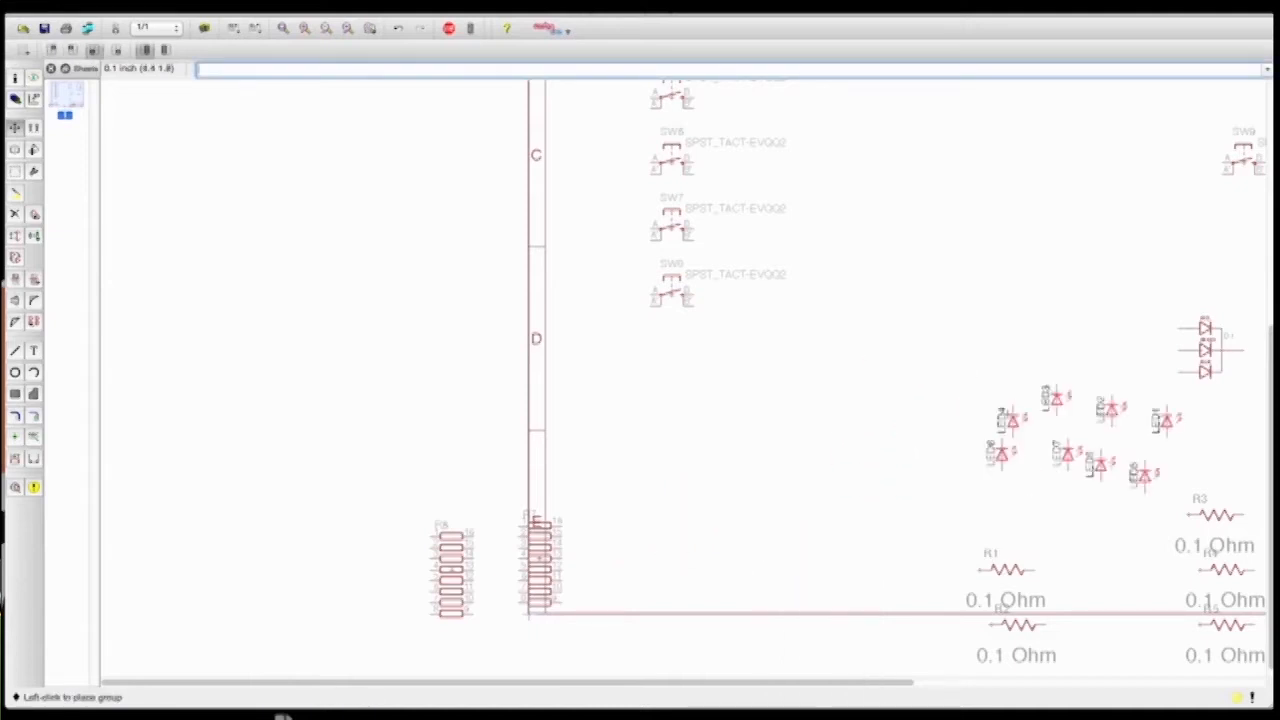
pyautogui.rightClick(1010, 420)
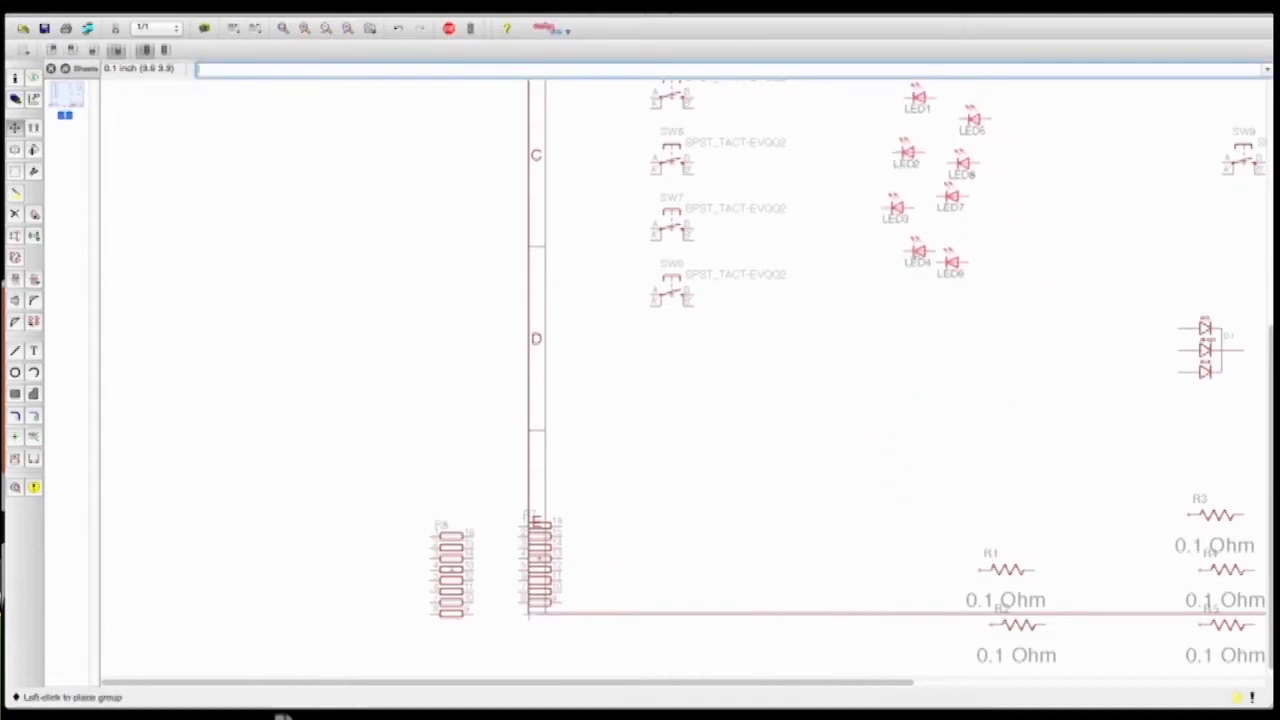
pyautogui.click(931, 251)
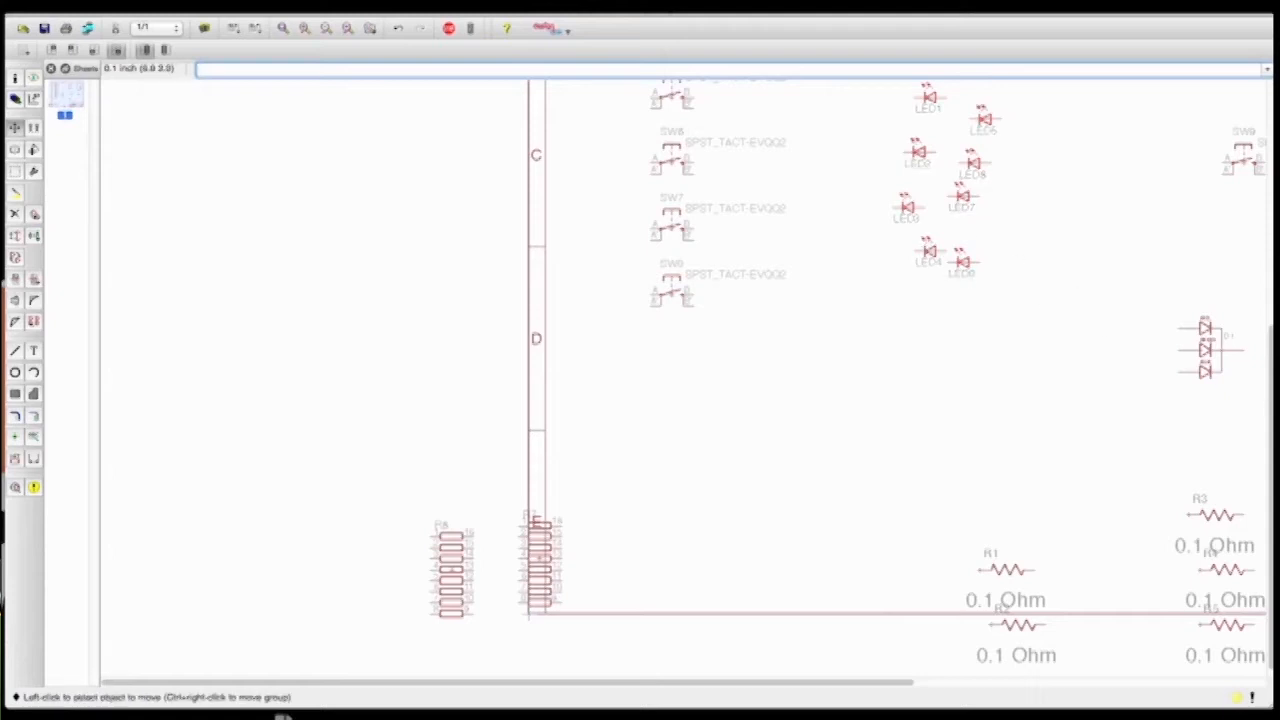
# Stack LED1, LED2, LED3 and LED4 in a column below the OUTPUT label, level with switches SW1 to SW4
pyautogui.scroll(5, 922, 484)
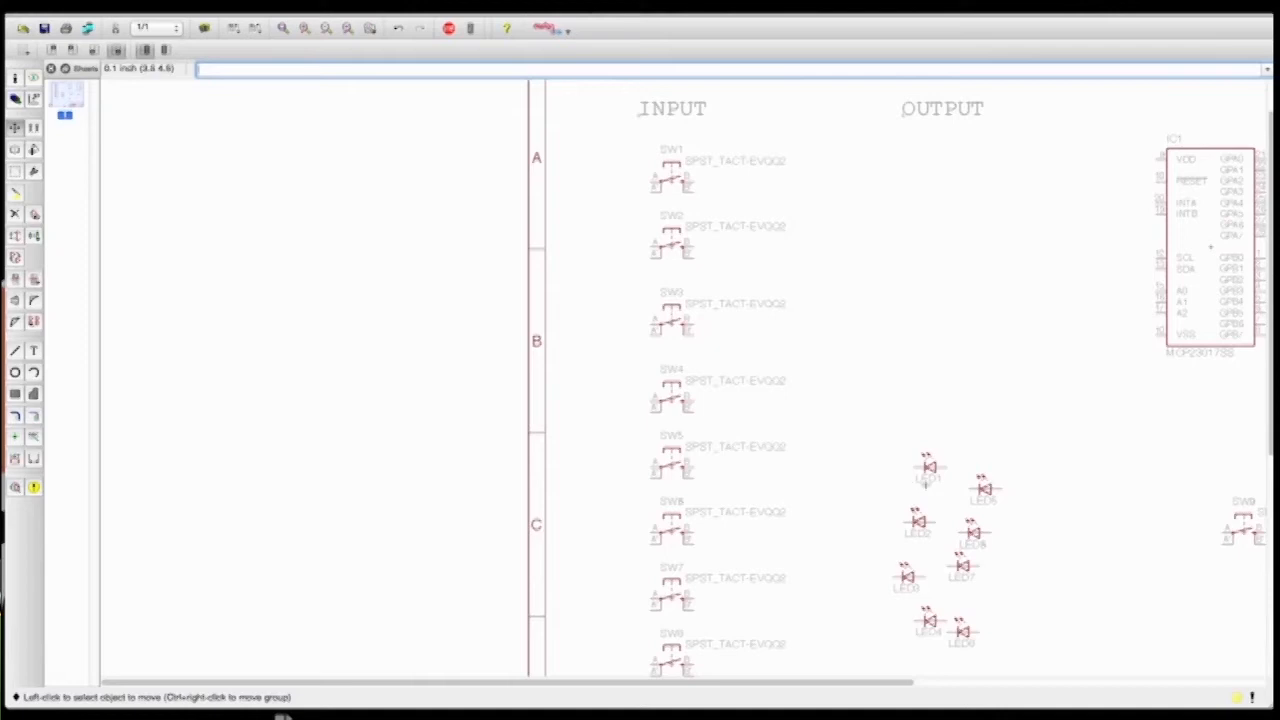
pyautogui.click(928, 467)
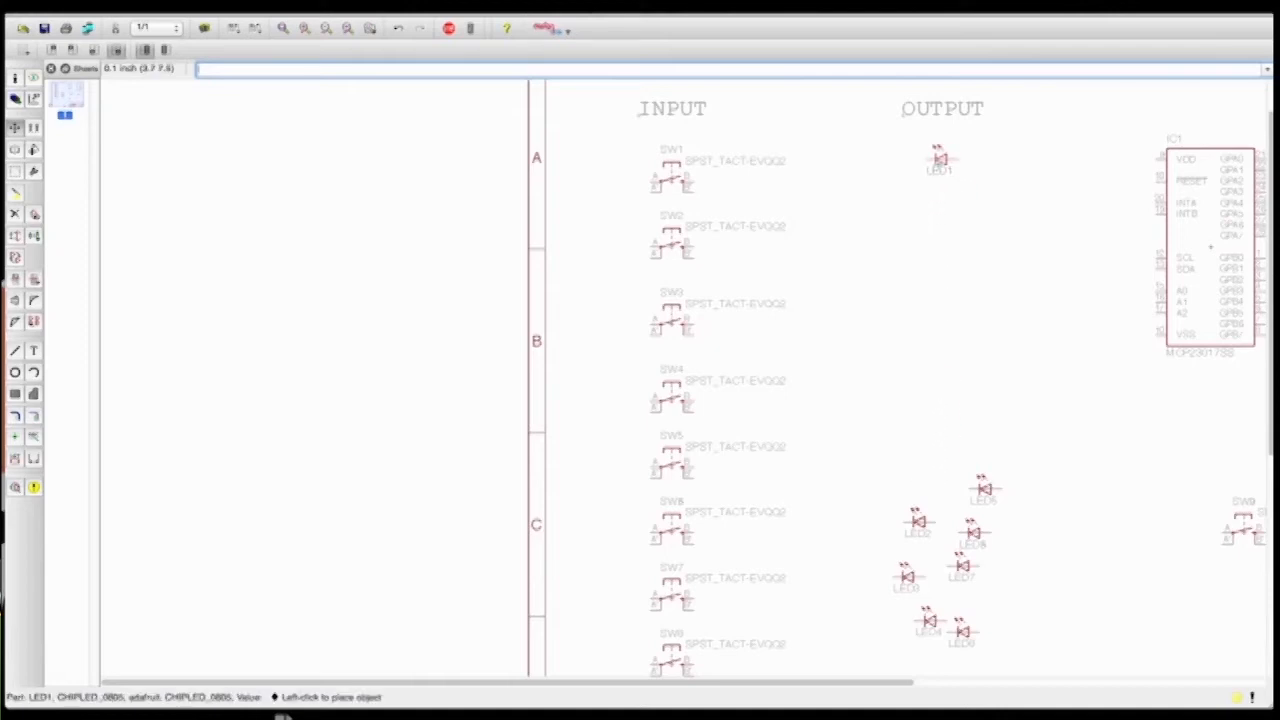
pyautogui.click(940, 158)
pyautogui.click(919, 521)
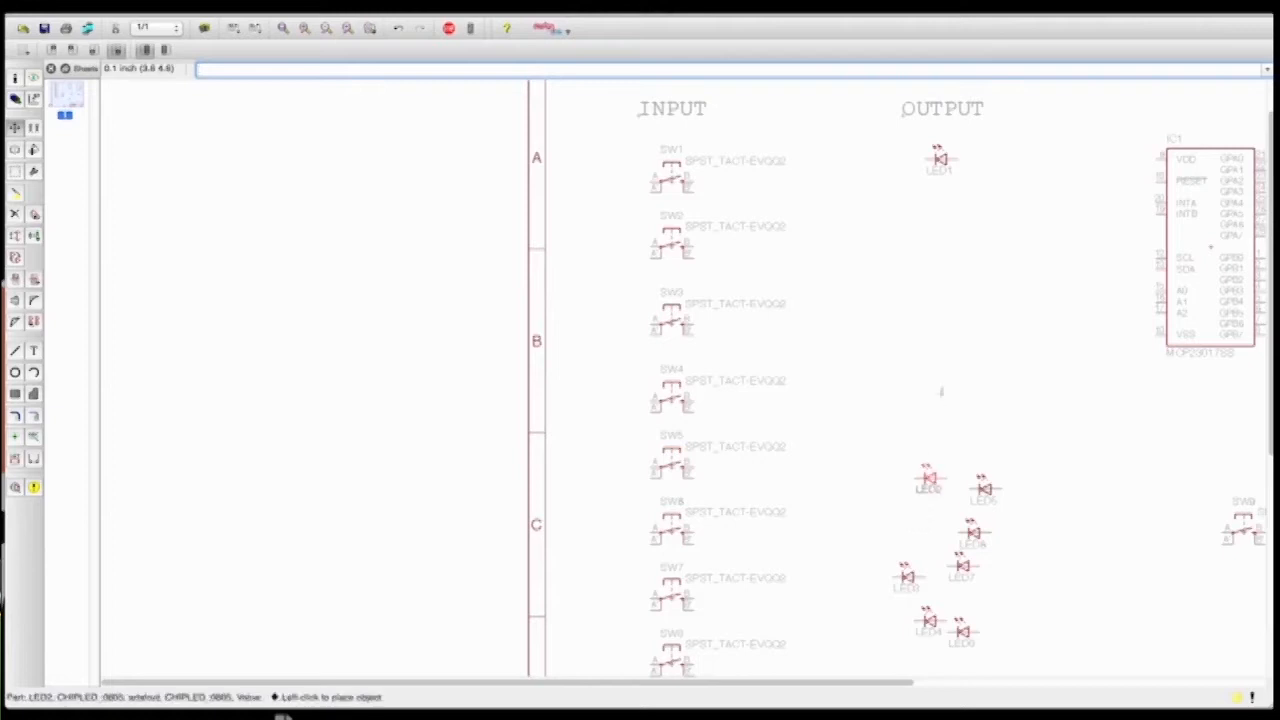
pyautogui.click(940, 224)
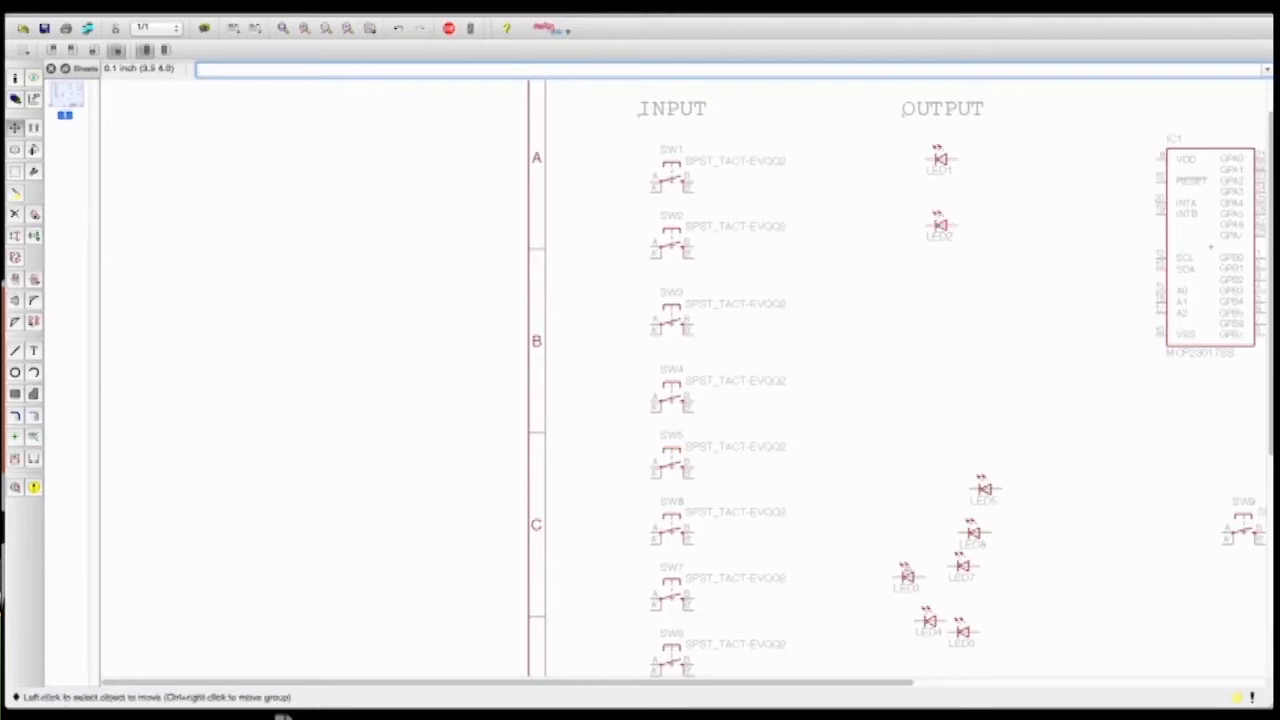
pyautogui.click(906, 577)
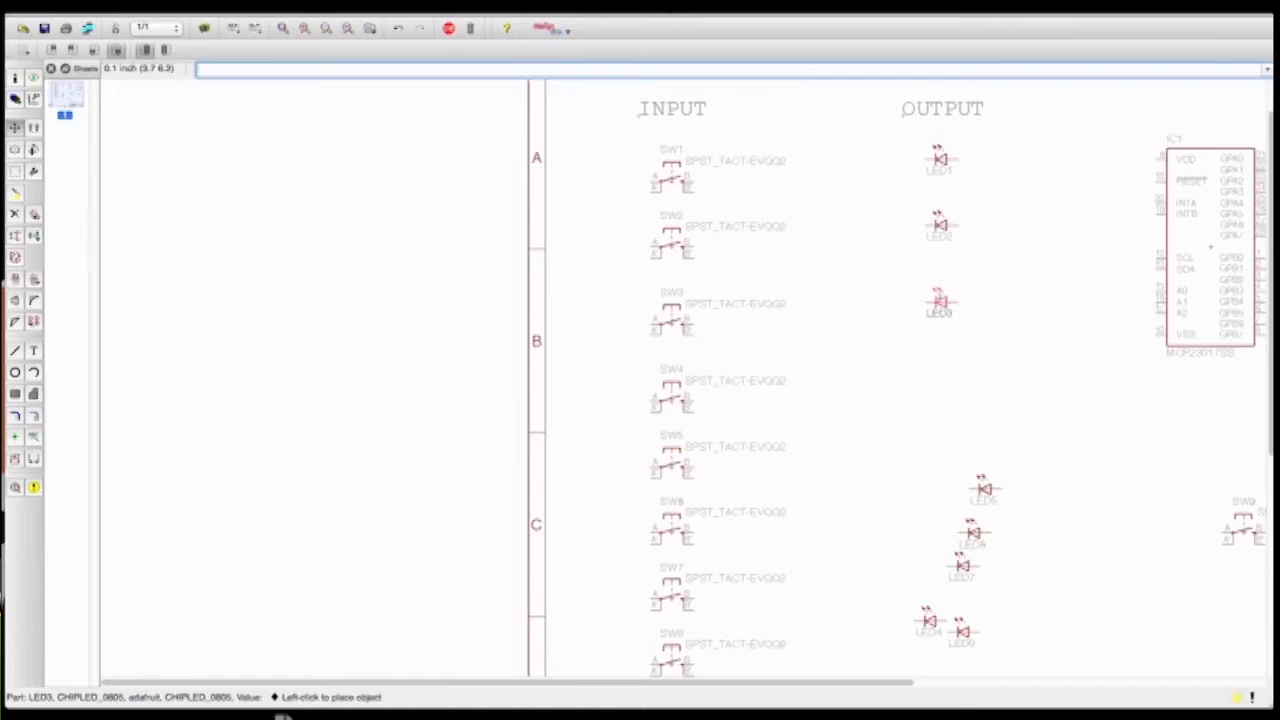
pyautogui.click(940, 302)
pyautogui.click(928, 625)
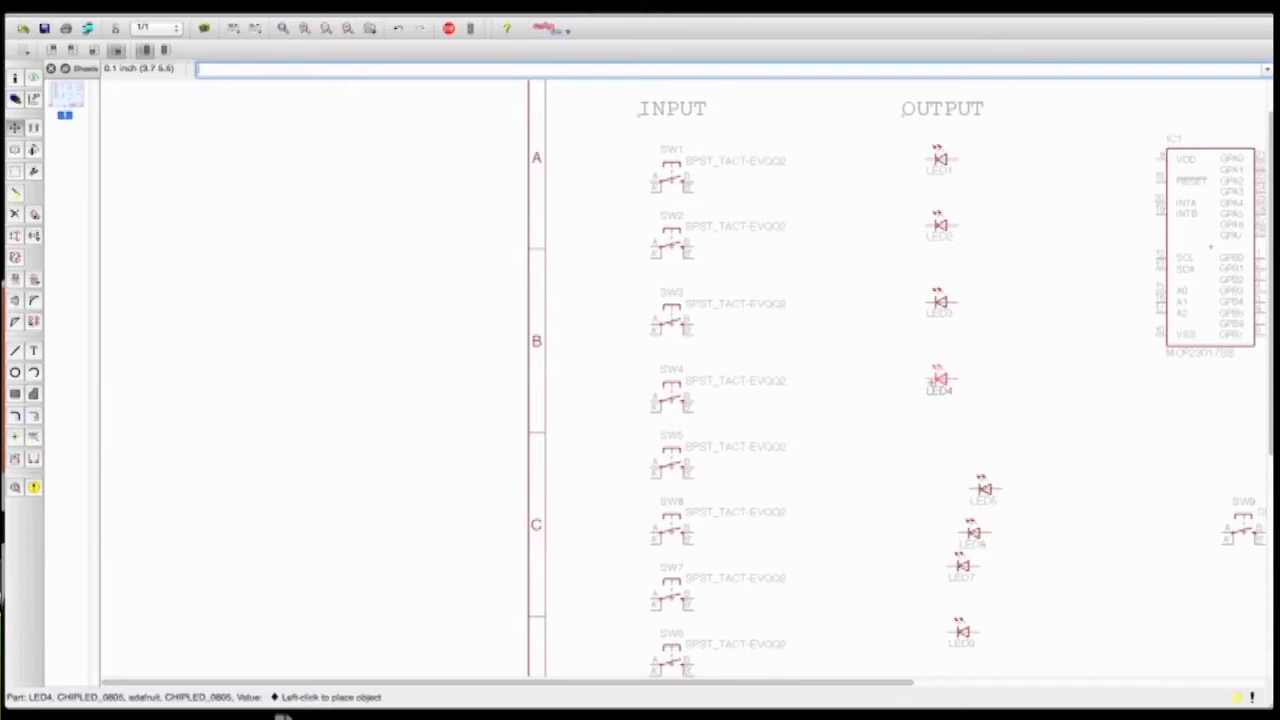
pyautogui.click(936, 378)
# Continue the OUTPUT column by placing LED5, LED6, LED7 and LED8 in order below LED4
pyautogui.click(984, 490)
pyautogui.click(940, 445)
pyautogui.click(972, 532)
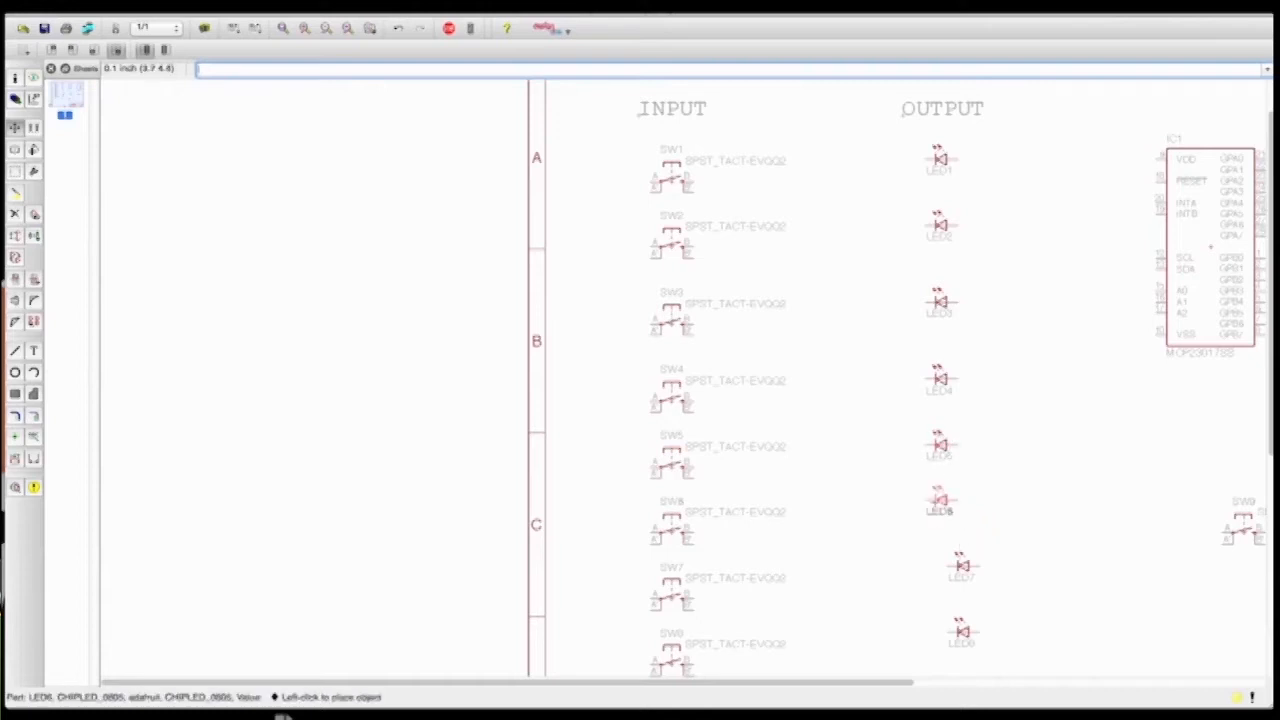
pyautogui.click(940, 500)
pyautogui.click(962, 566)
pyautogui.click(940, 566)
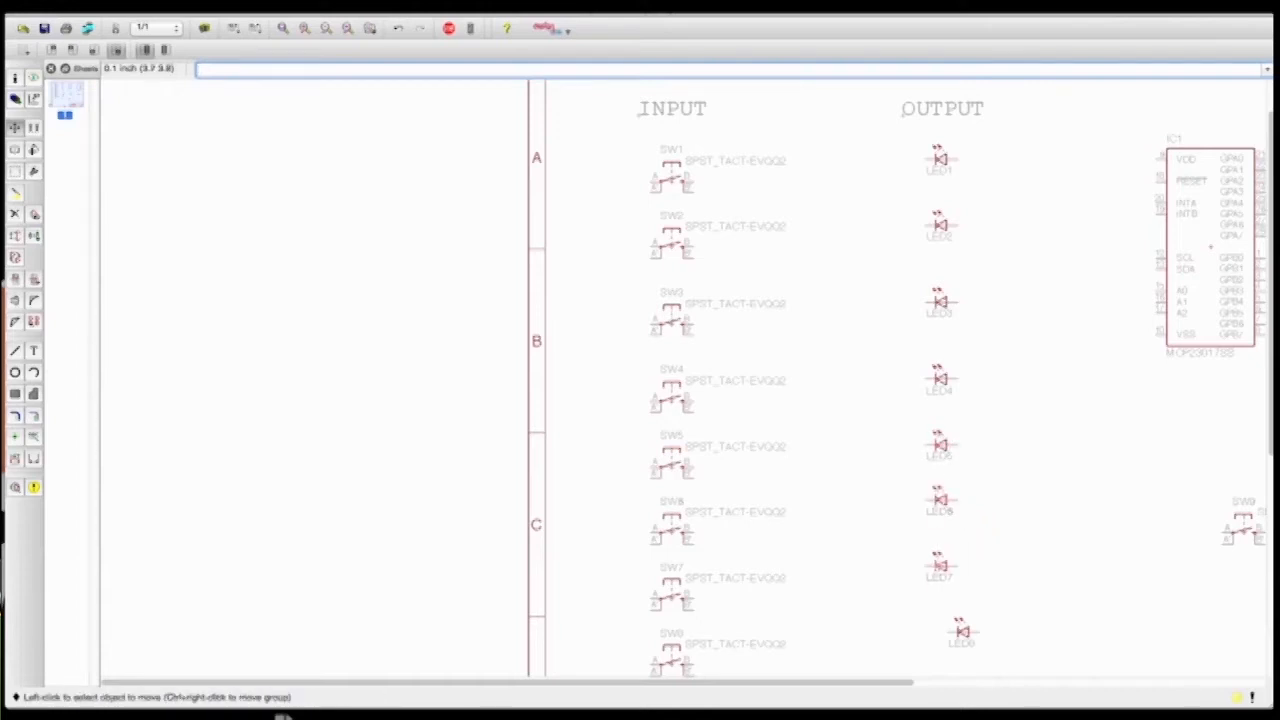
pyautogui.click(962, 630)
pyautogui.click(940, 630)
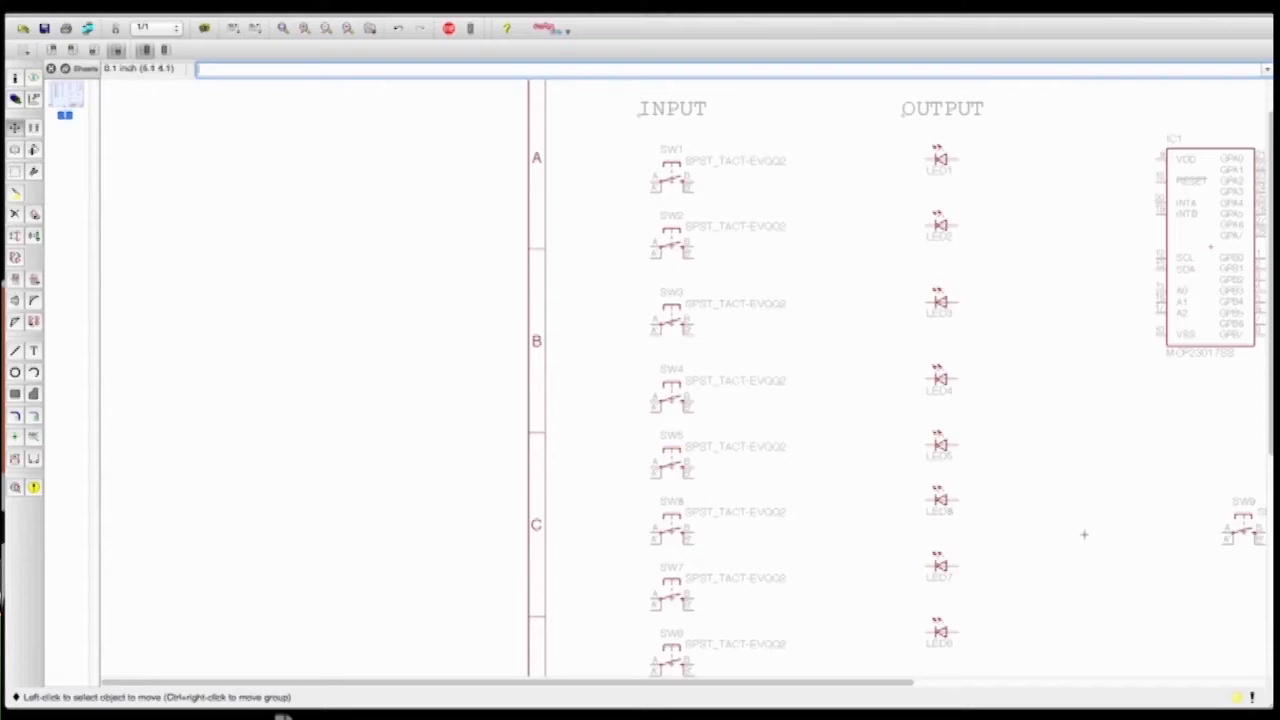
# Group the eight INPUT switches and shift the whole column slightly up and left beneath the INPUT label
pyautogui.scroll(-3, 1084, 534)
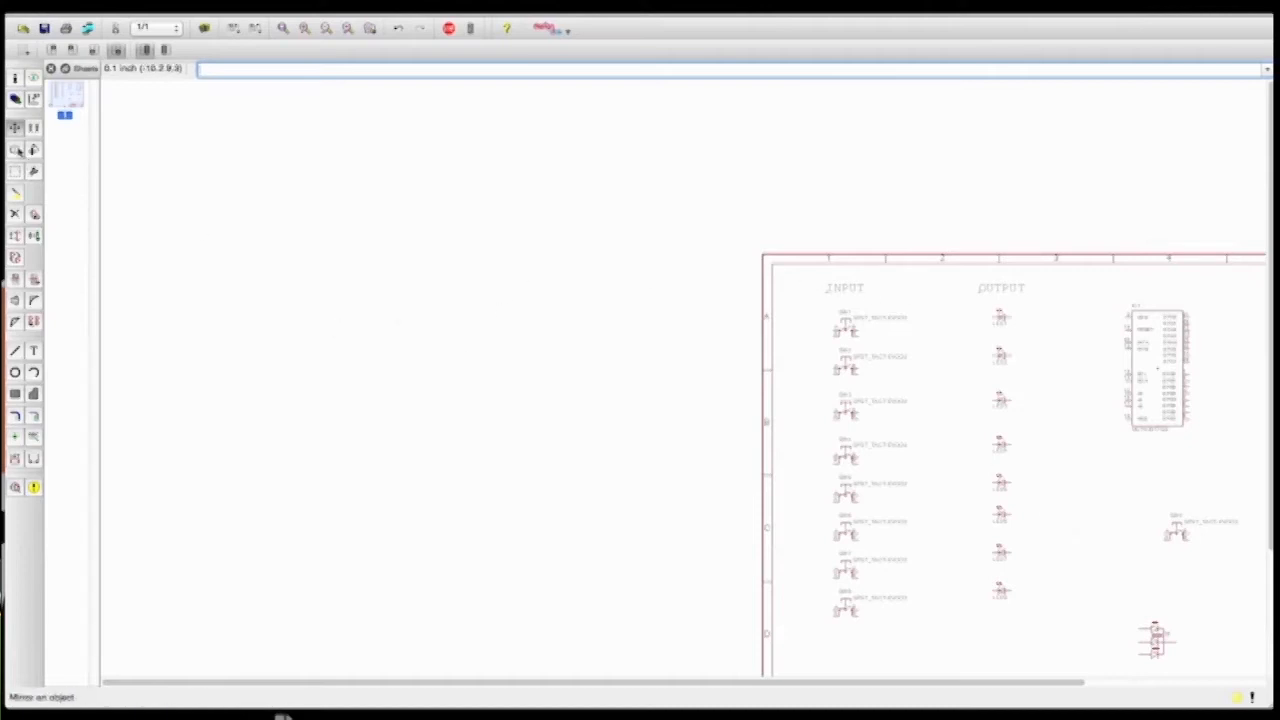
pyautogui.click(15, 171)
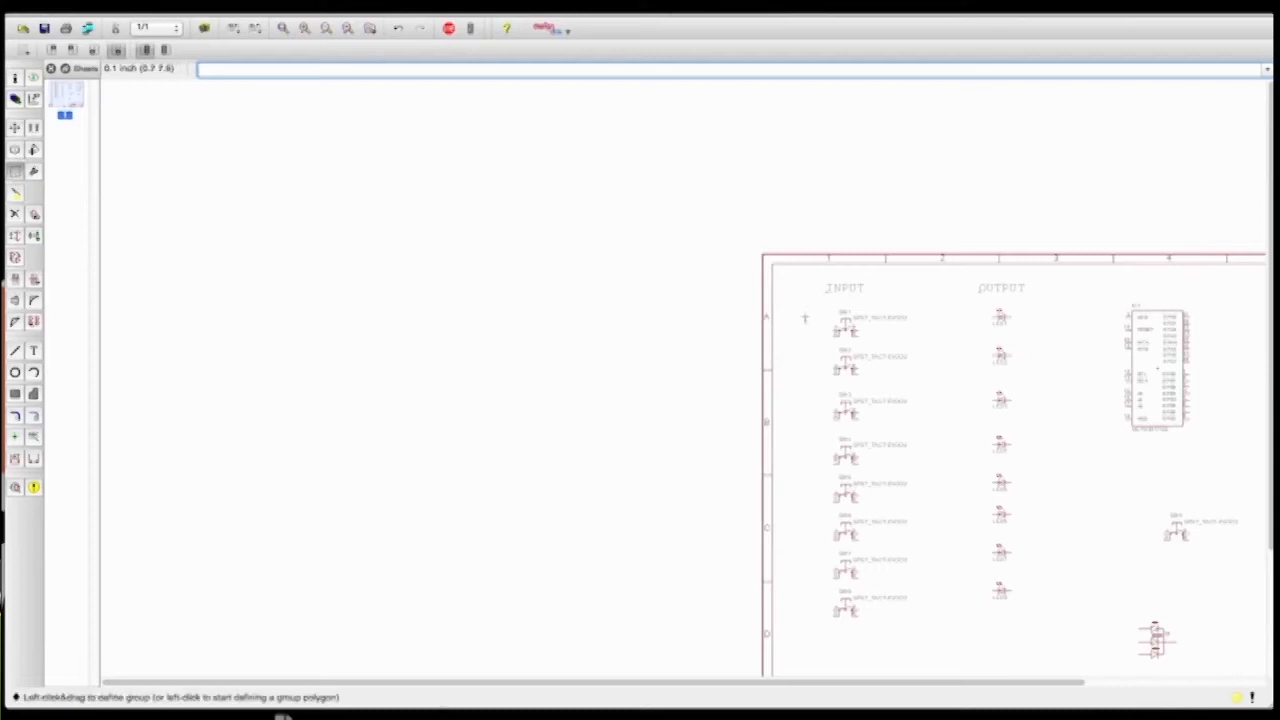
pyautogui.moveTo(808, 297); pyautogui.dragTo(942, 675)
pyautogui.press('F7')
pyautogui.rightClick(850, 572)
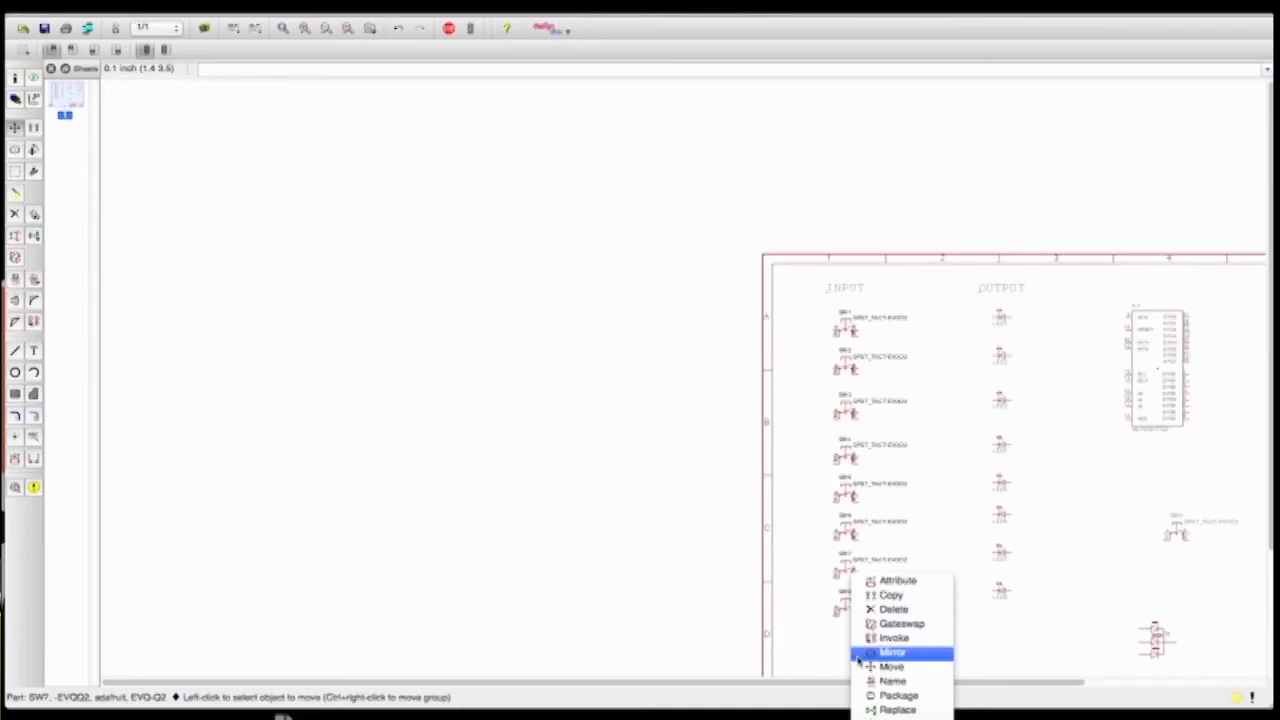
pyautogui.click(884, 716)
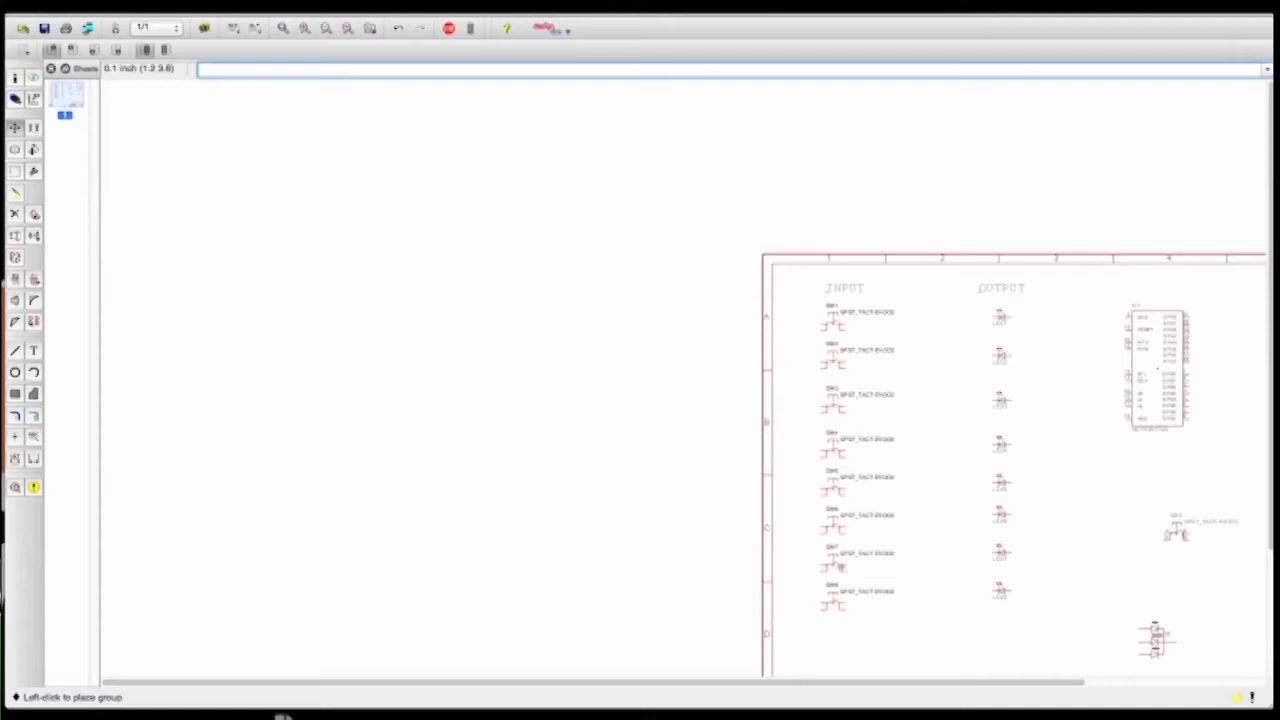
pyautogui.click(283, 716)
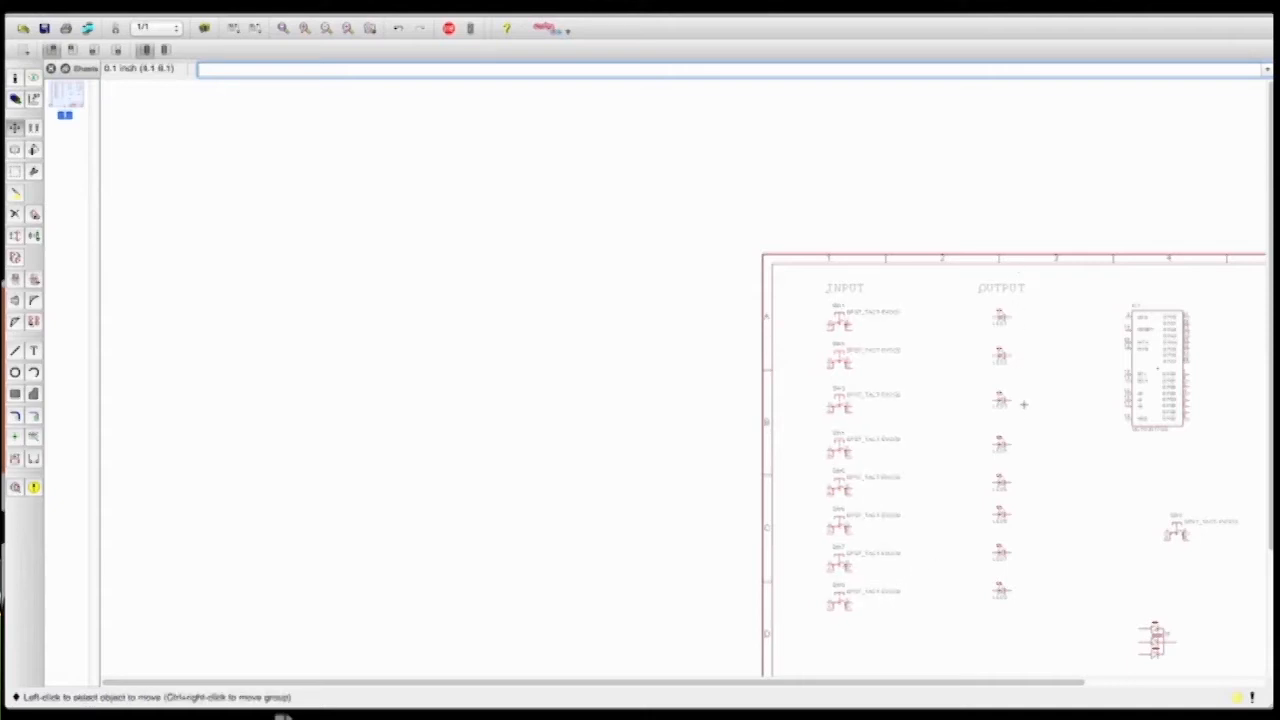
# Place a copy of the OUTPUT label directly above switch SW9
pyautogui.moveTo(990, 685); pyautogui.dragTo(1172, 688)
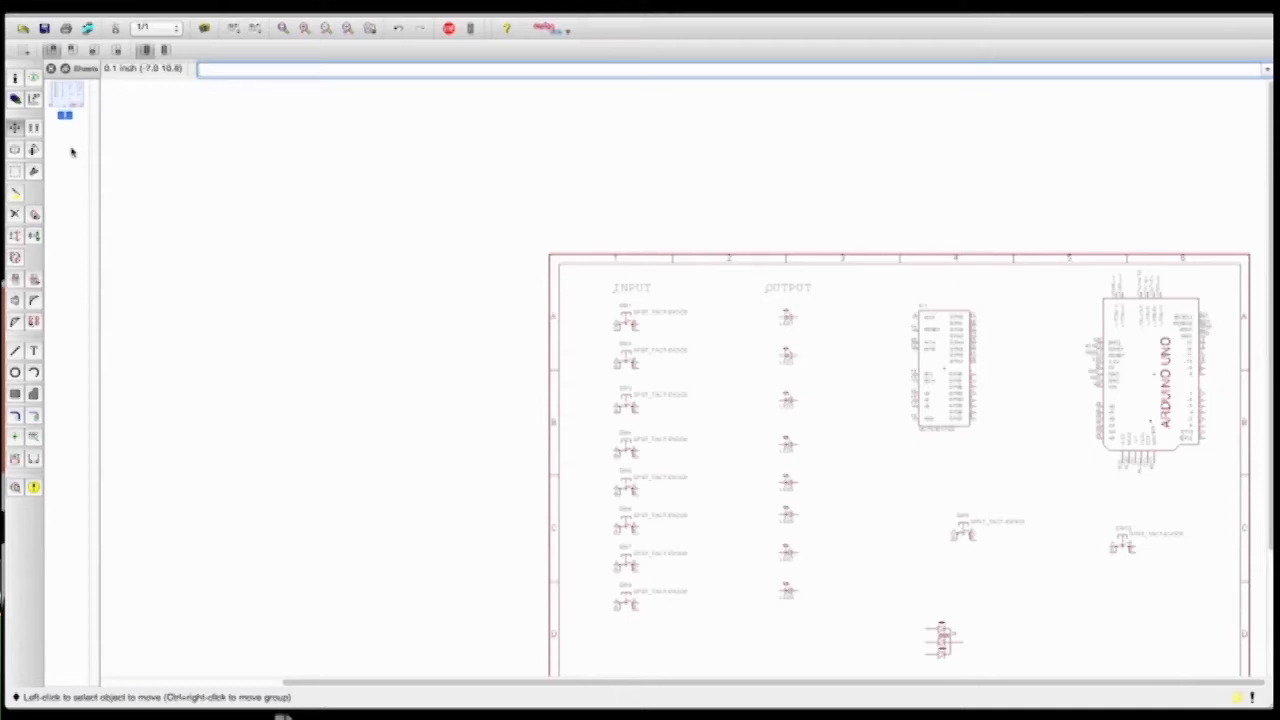
pyautogui.click(33, 127)
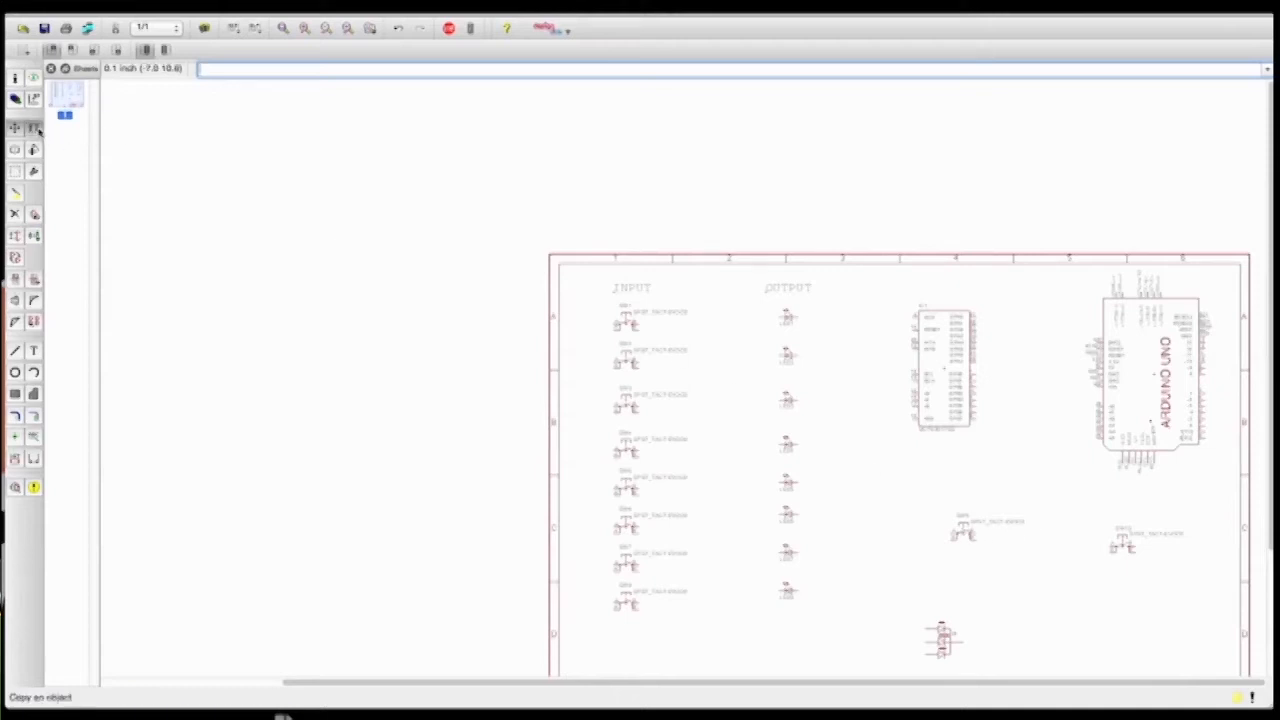
pyautogui.click(766, 291)
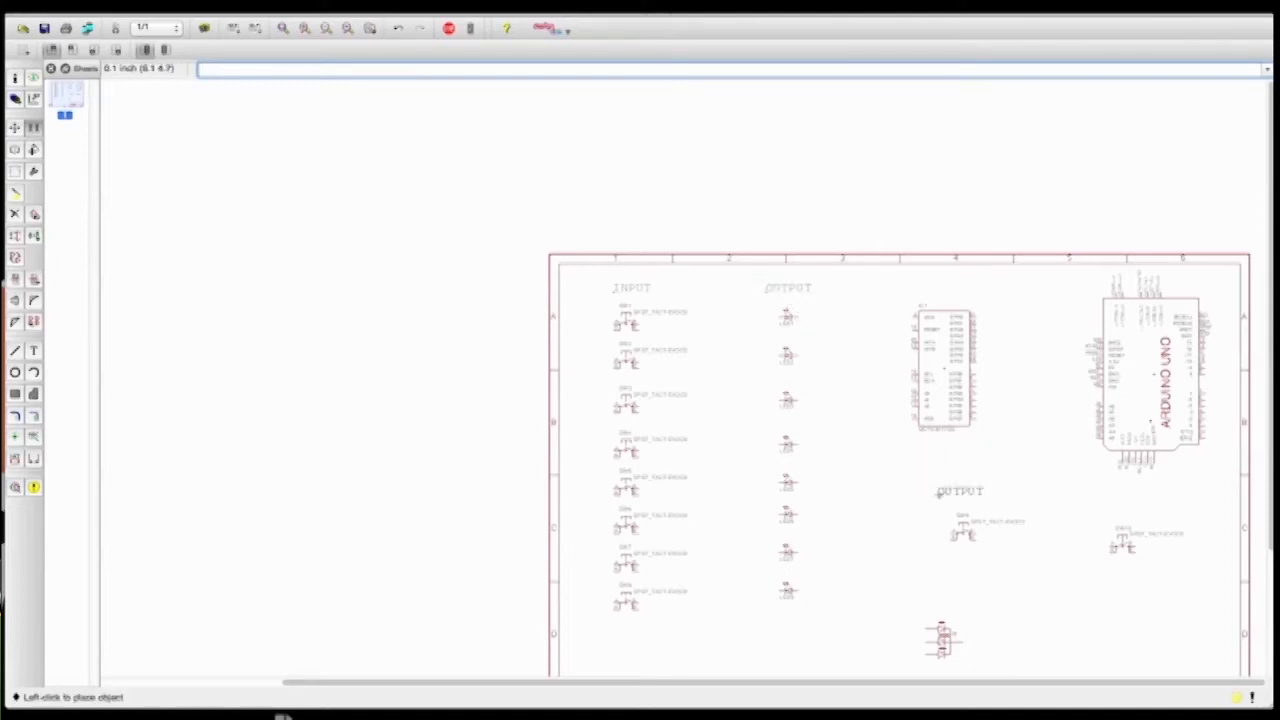
pyautogui.click(944, 496)
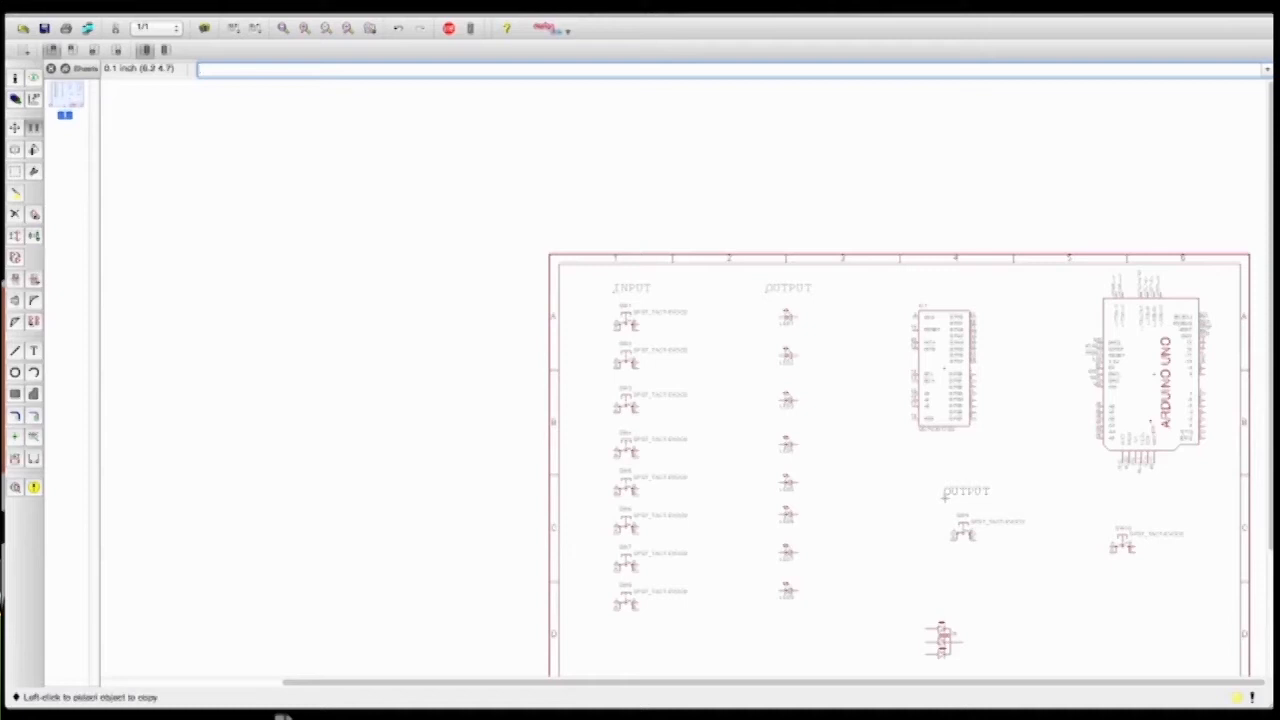
# Change the text of the copied label above switch SW9 to RESET
pyautogui.click(15, 78)
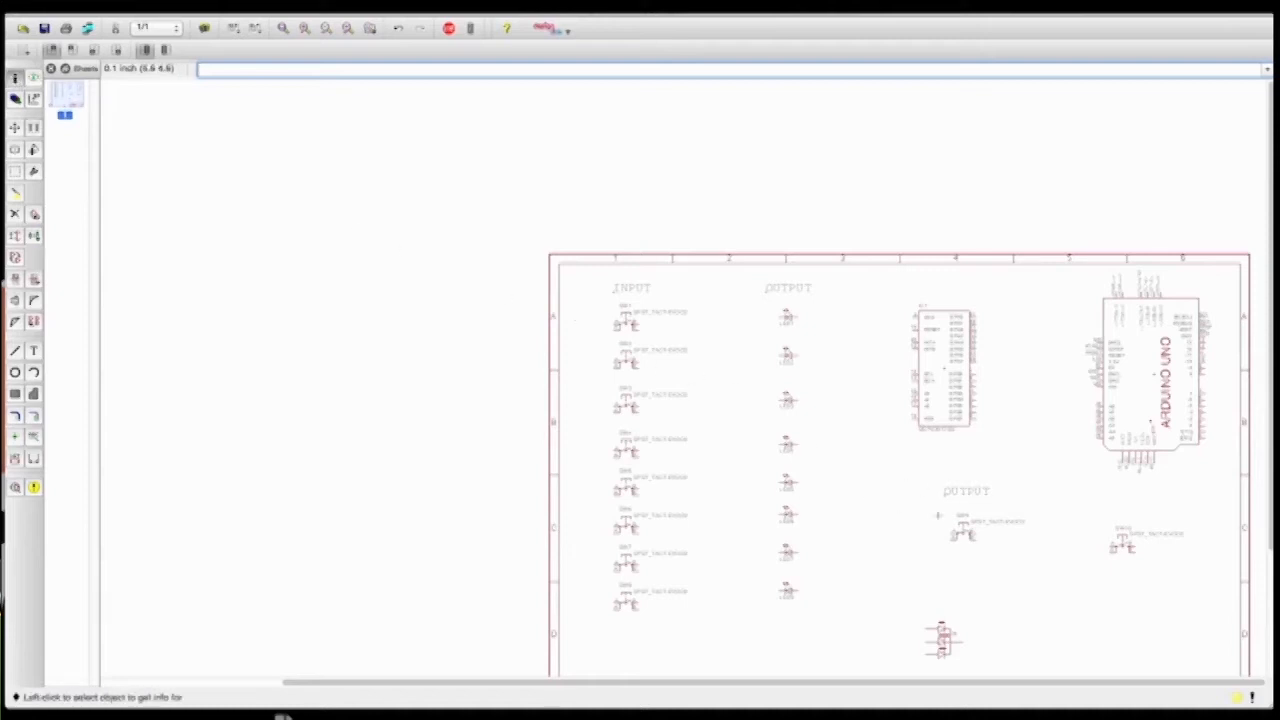
pyautogui.click(936, 505)
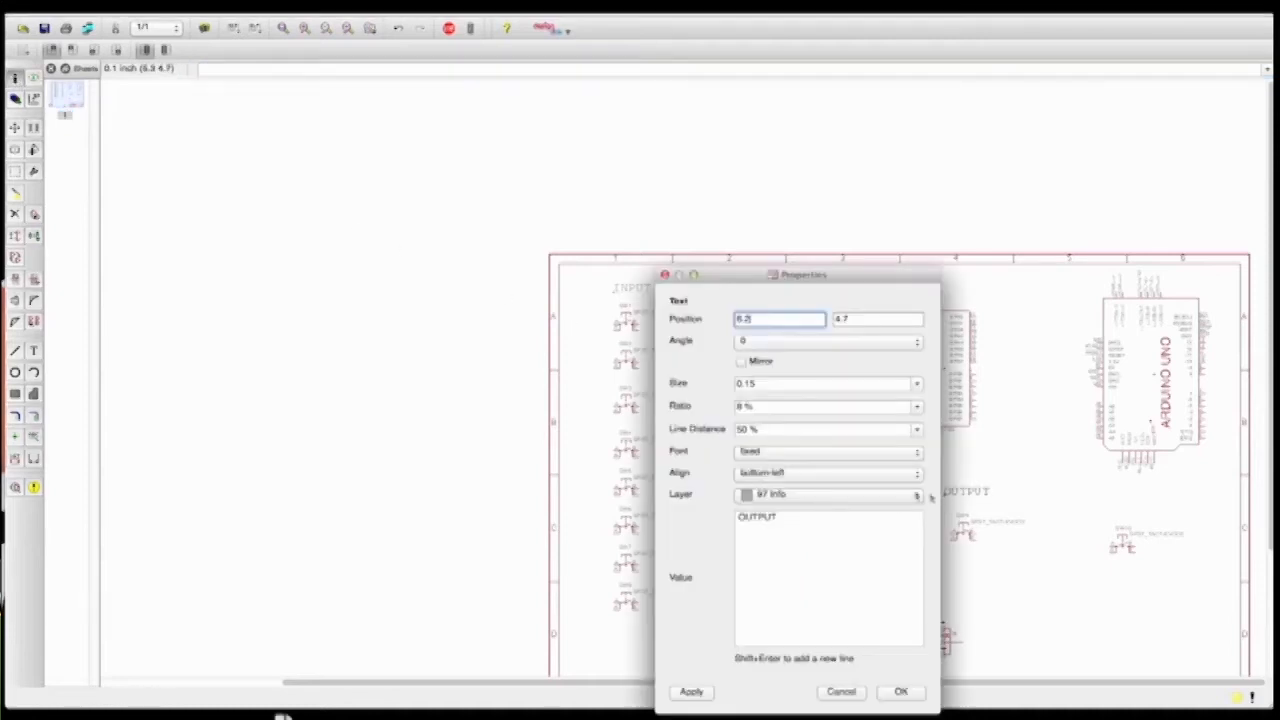
pyautogui.doubleClick(779, 514)
pyautogui.write('RESET')
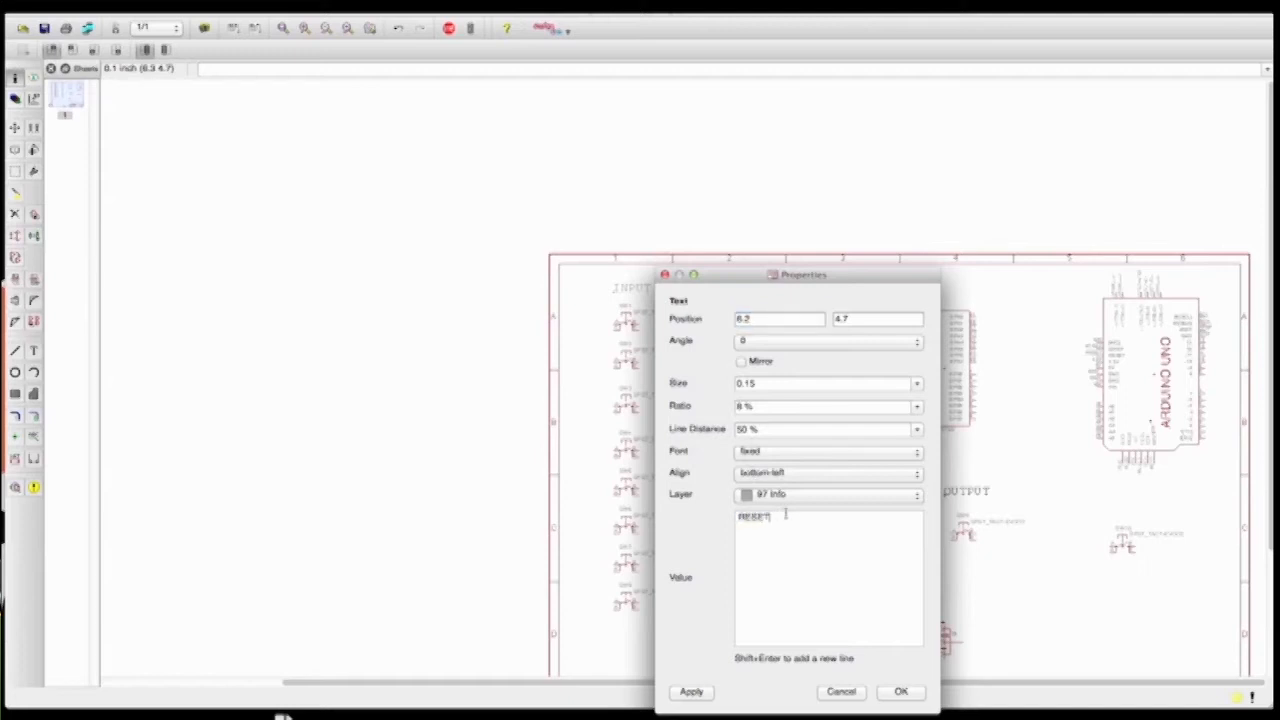
pyautogui.click(901, 691)
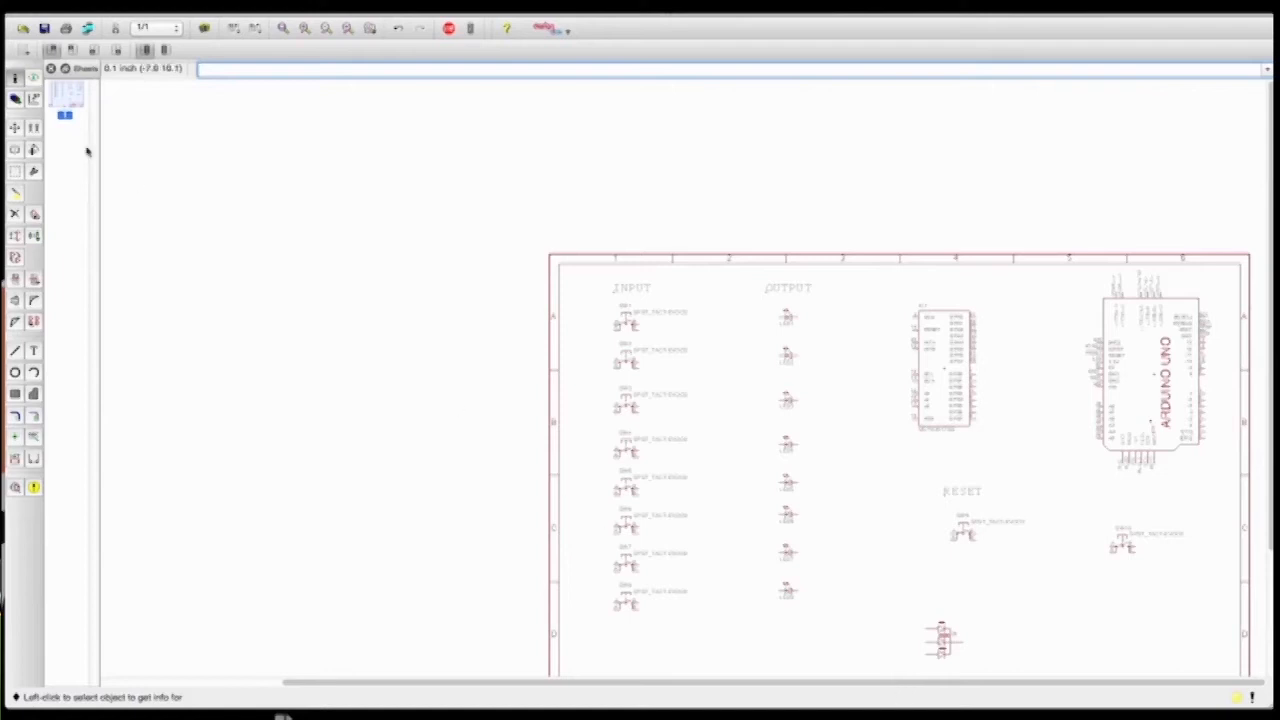
# Place a copy of the RESET label directly above switch SW10
pyautogui.click(34, 129)
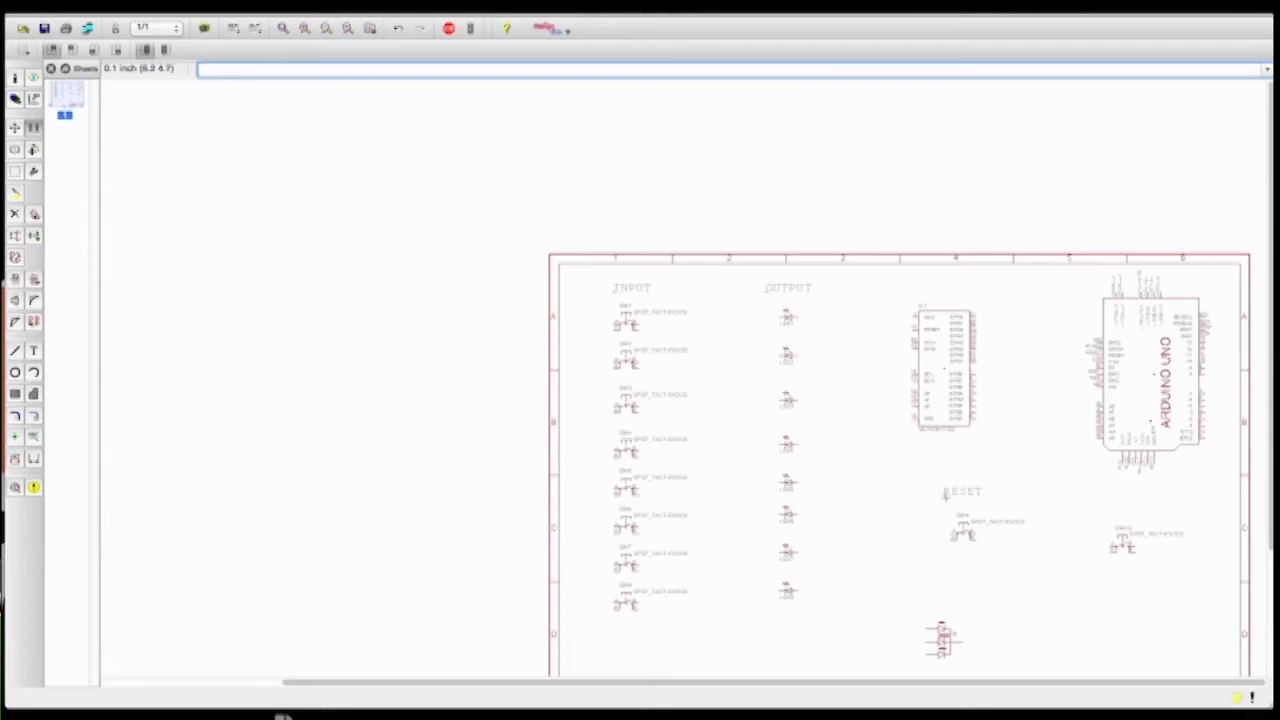
pyautogui.click(945, 494)
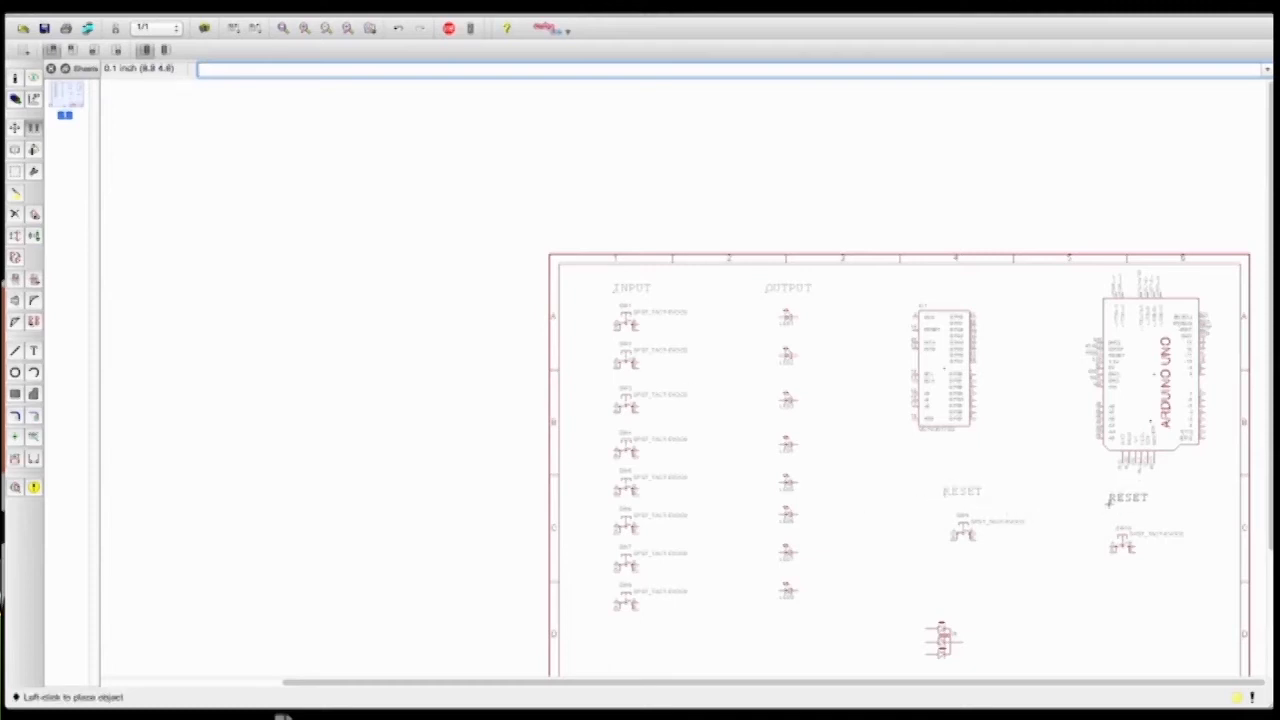
pyautogui.click(1108, 507)
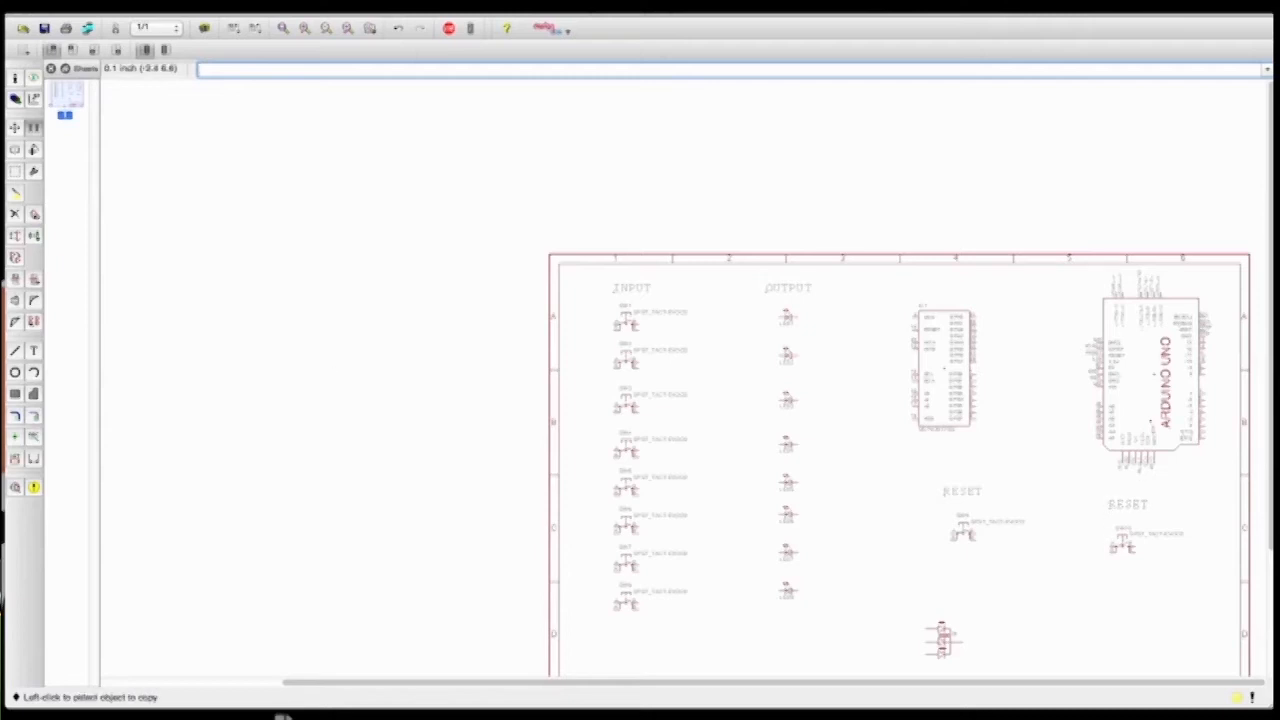
# Change the text of the copied label above switch SW10 to PUSHBUTTON
pyautogui.click(15, 77)
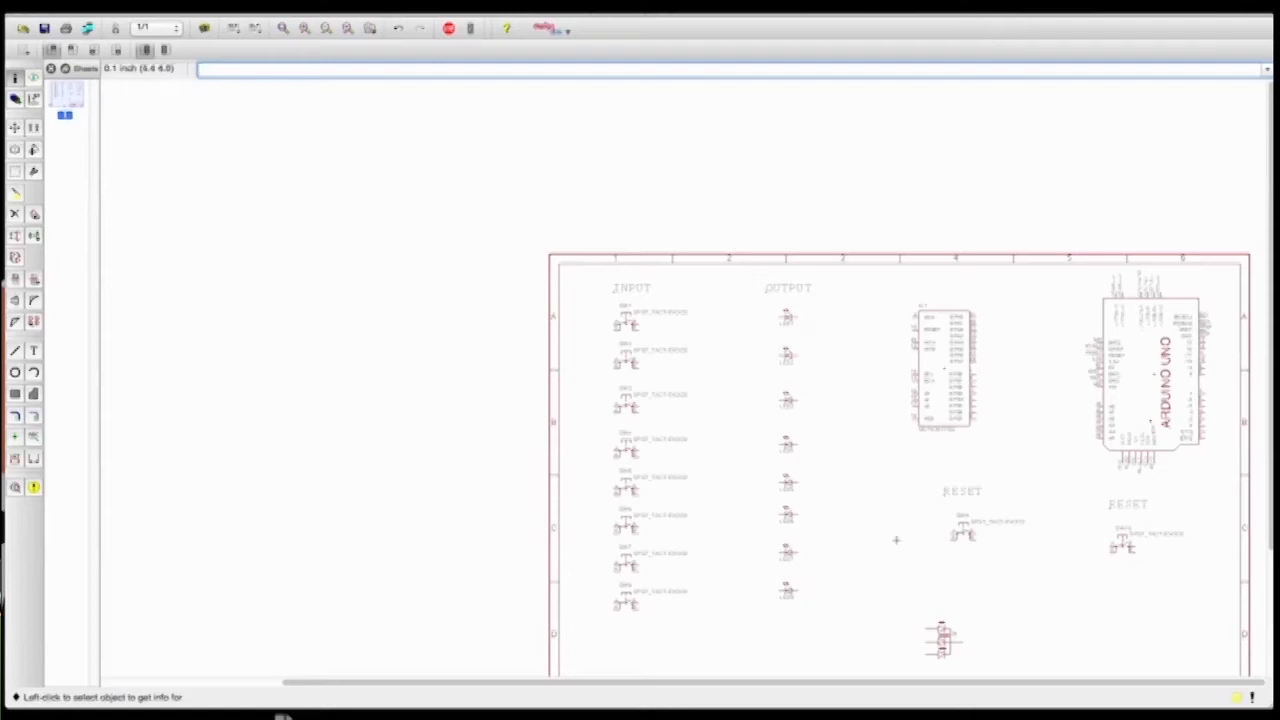
pyautogui.click(1108, 507)
pyautogui.doubleClick(947, 532)
pyautogui.write('PUSHBUTTON')
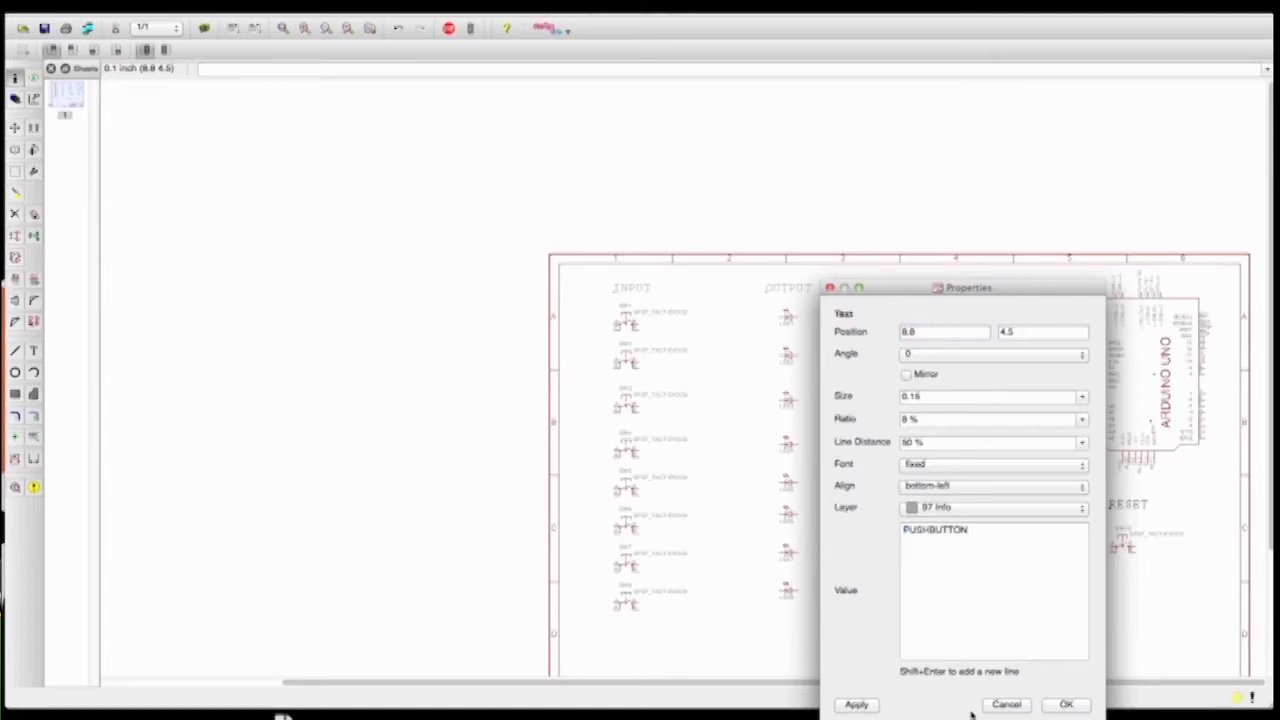
pyautogui.click(1063, 705)
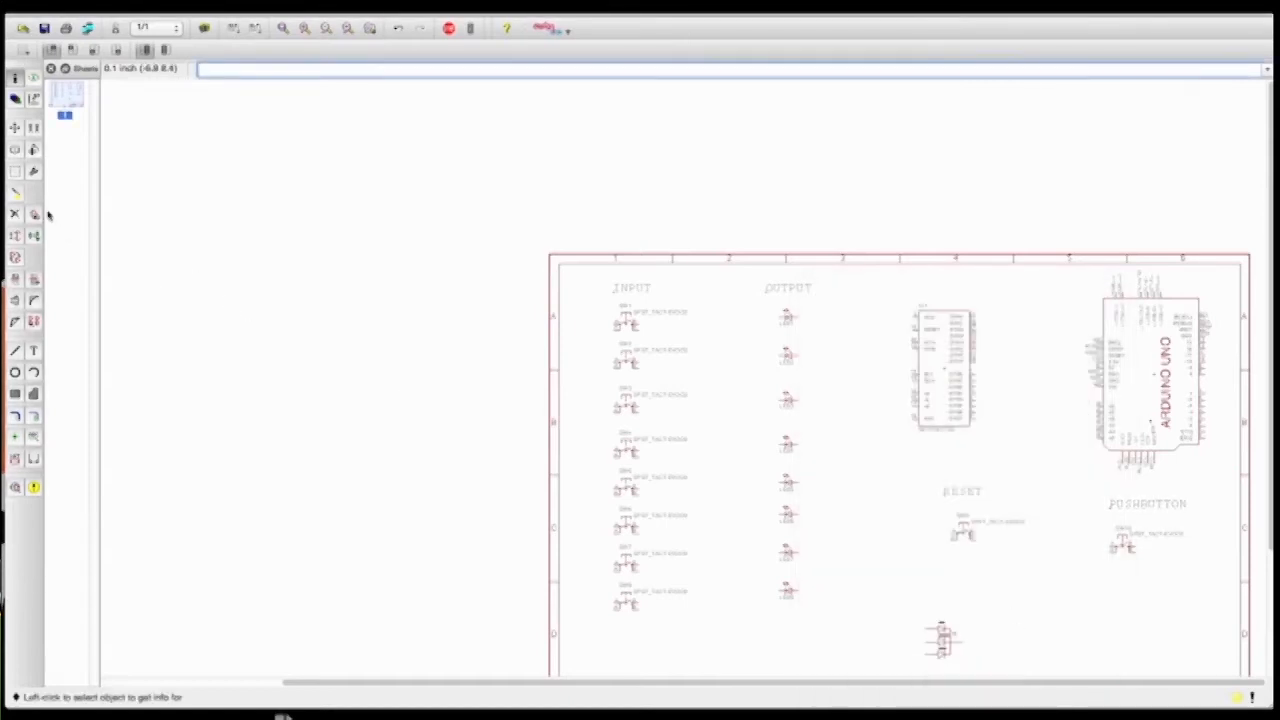
# Move switch SW9 and its RESET label slightly down so they line up with SW10 and the PUSHBUTTON label
pyautogui.click(15, 127)
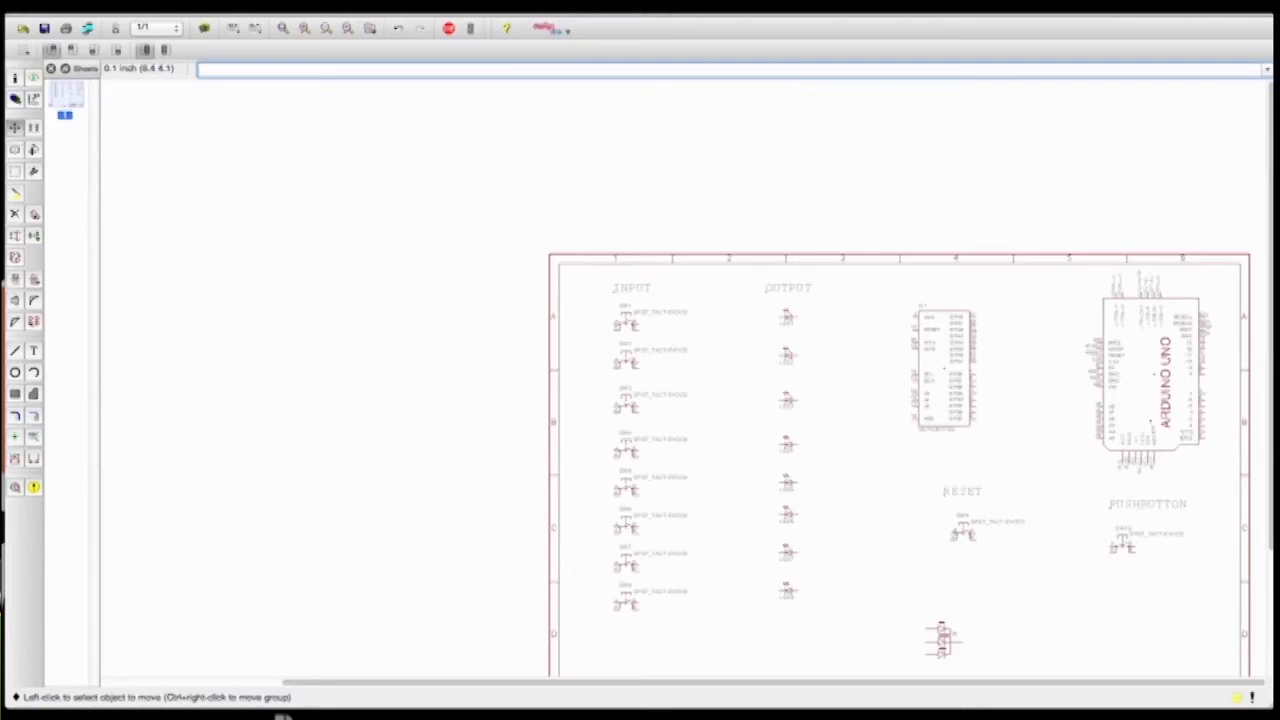
pyautogui.click(962, 533)
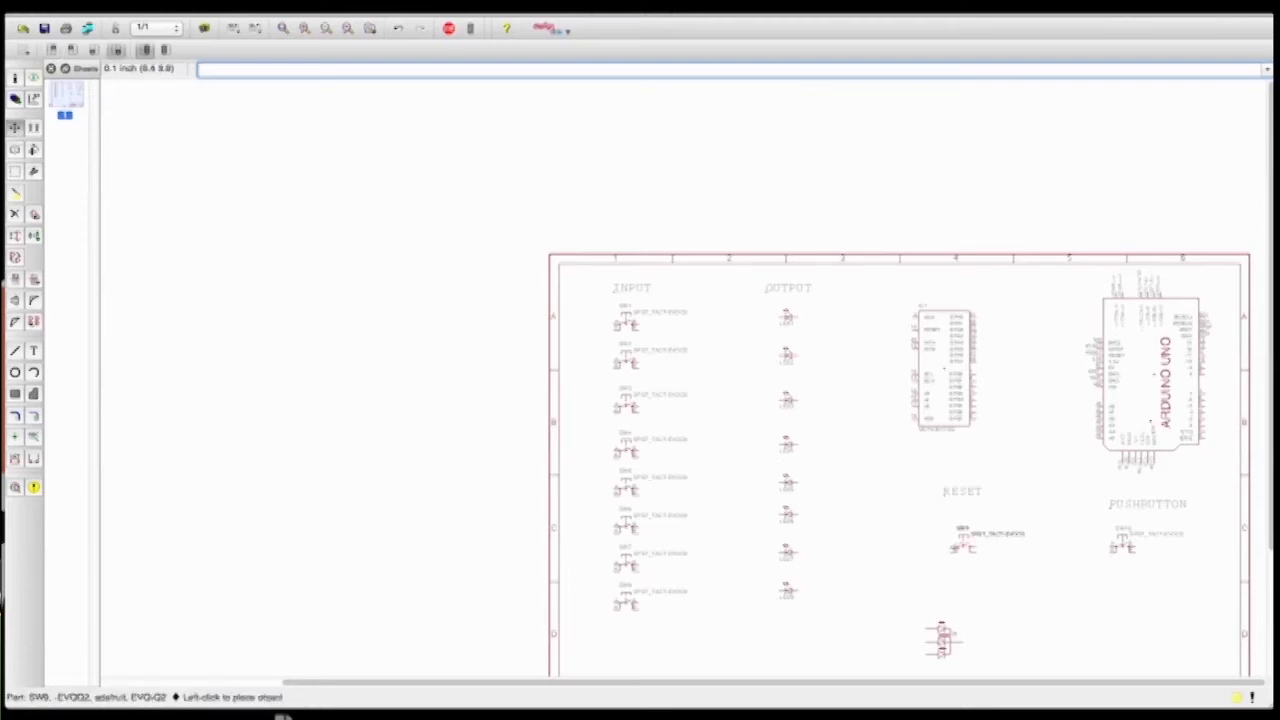
pyautogui.click(957, 552)
pyautogui.click(961, 553)
pyautogui.click(961, 553)
pyautogui.click(945, 497)
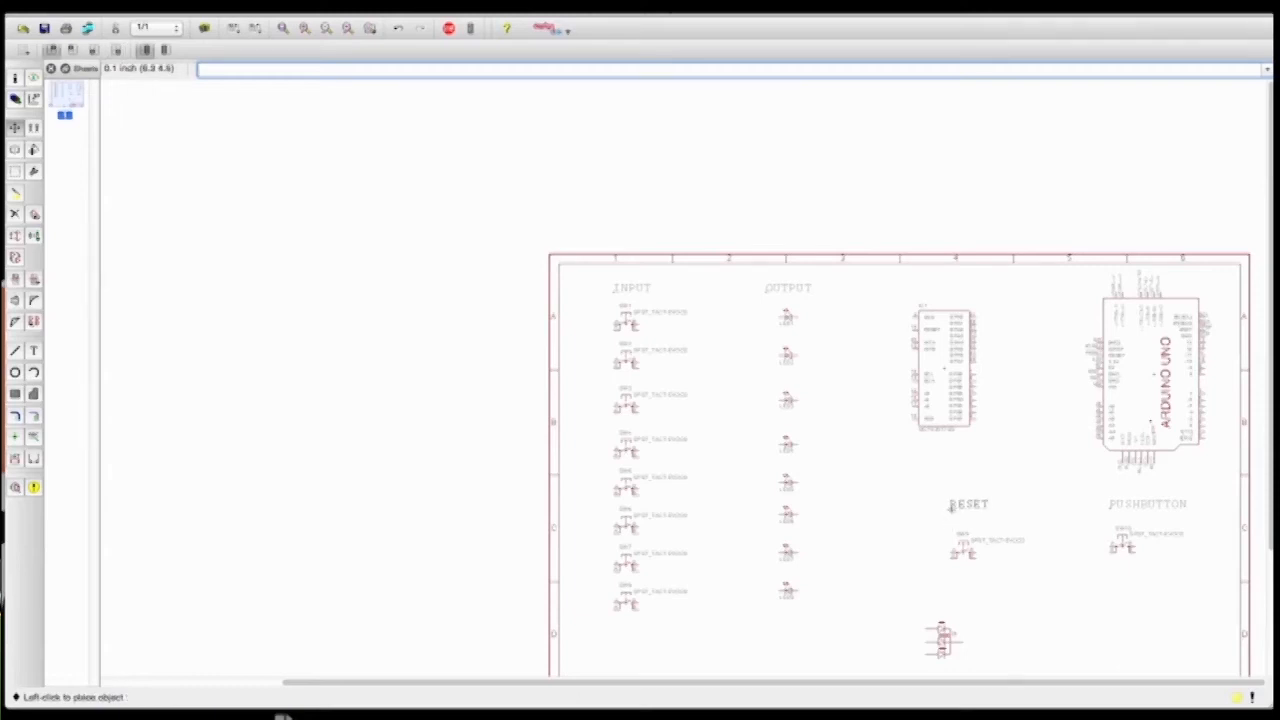
pyautogui.click(950, 507)
pyautogui.click(958, 550)
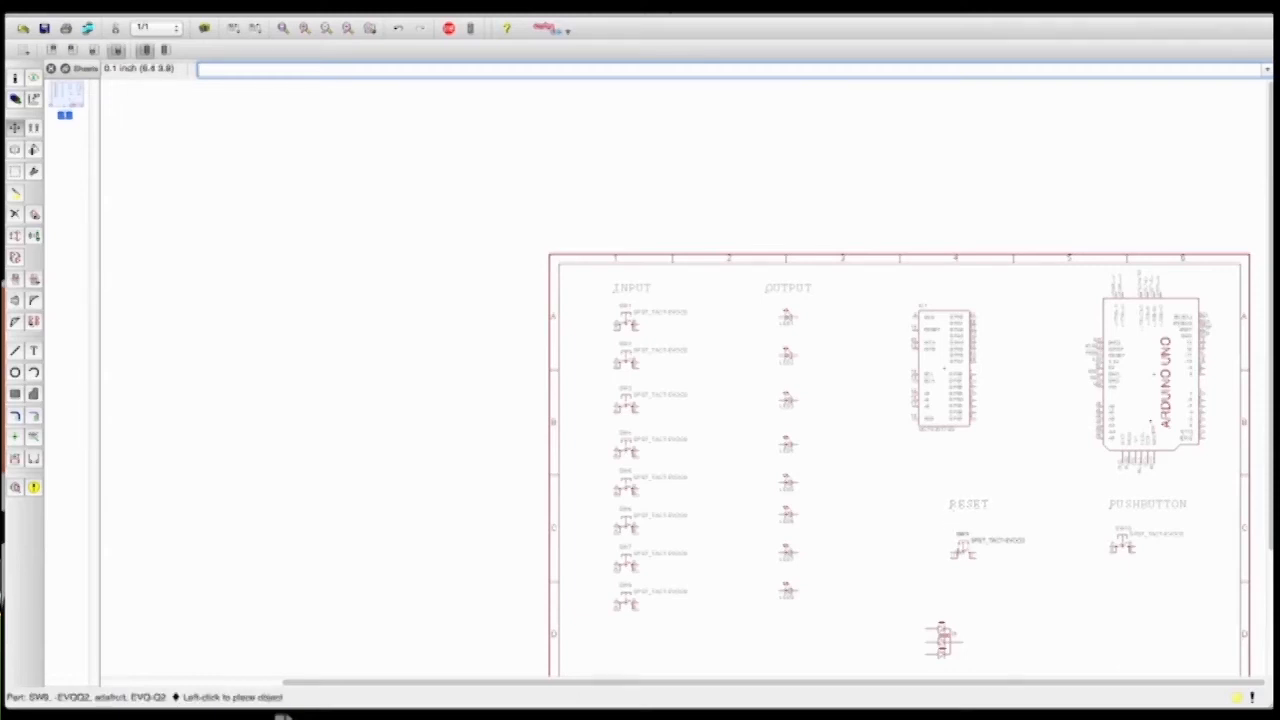
pyautogui.click(960, 546)
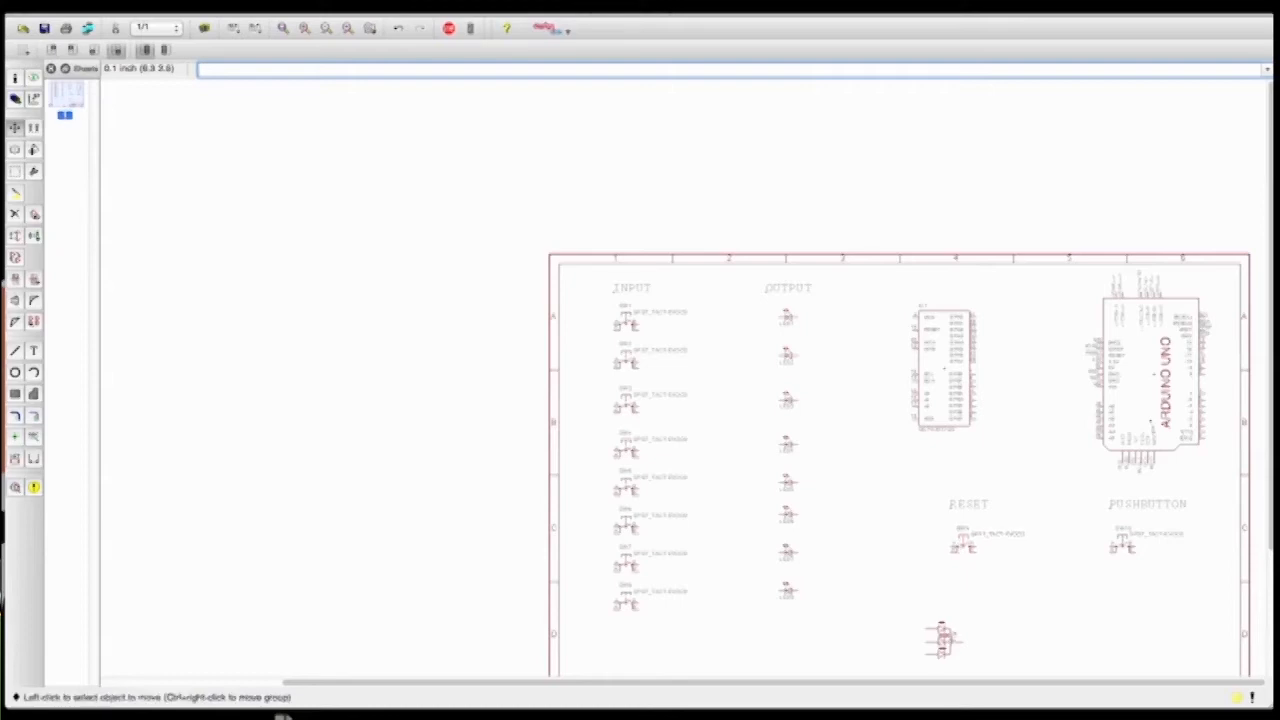
# Place RGB LED D1 below switch SW10 and stack resistors R3, R4 and R5 just left of it
pyautogui.click(946, 638)
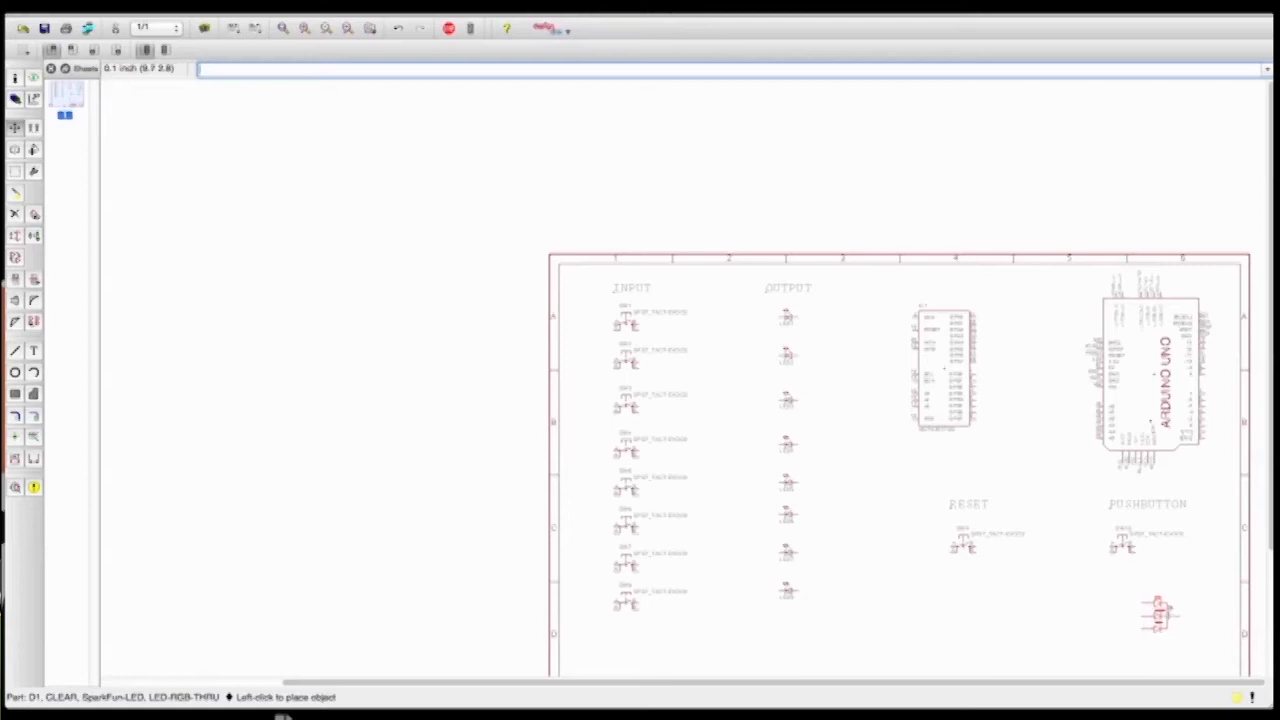
pyautogui.click(1158, 613)
pyautogui.scroll(-3, 900, 450)
pyautogui.click(946, 584)
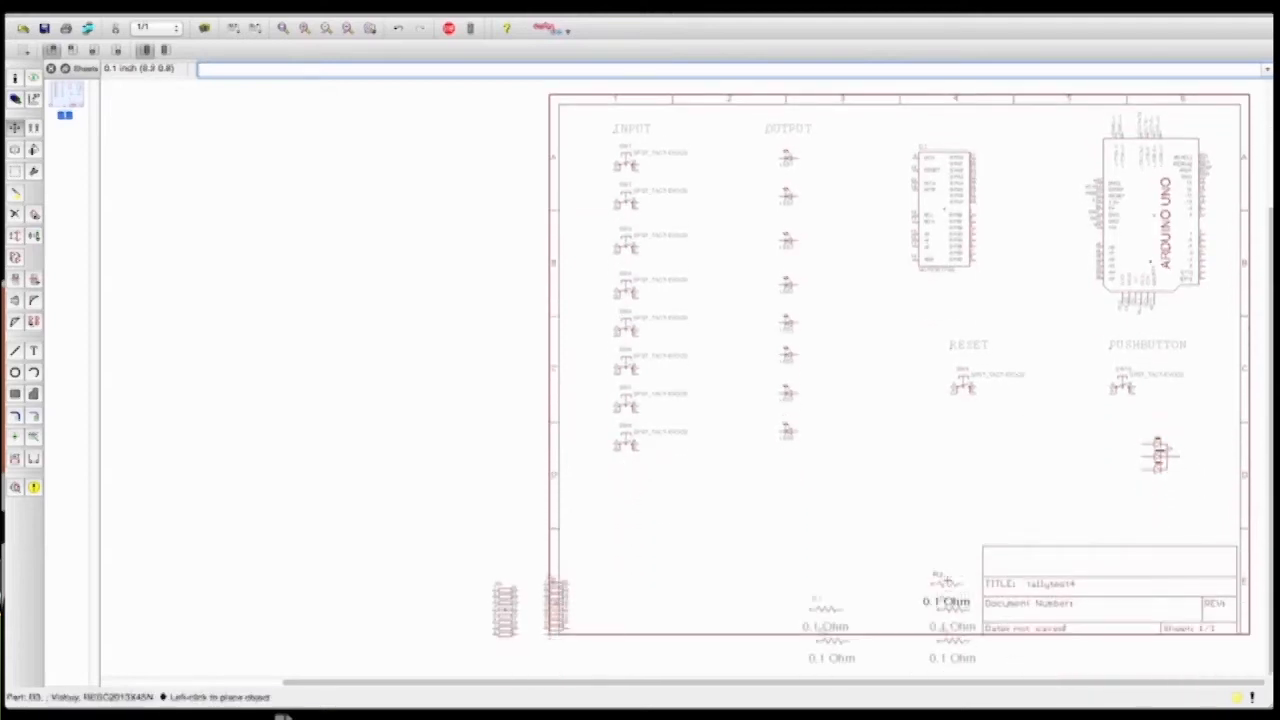
pyautogui.click(1092, 443)
pyautogui.click(952, 608)
pyautogui.click(1095, 470)
pyautogui.click(952, 640)
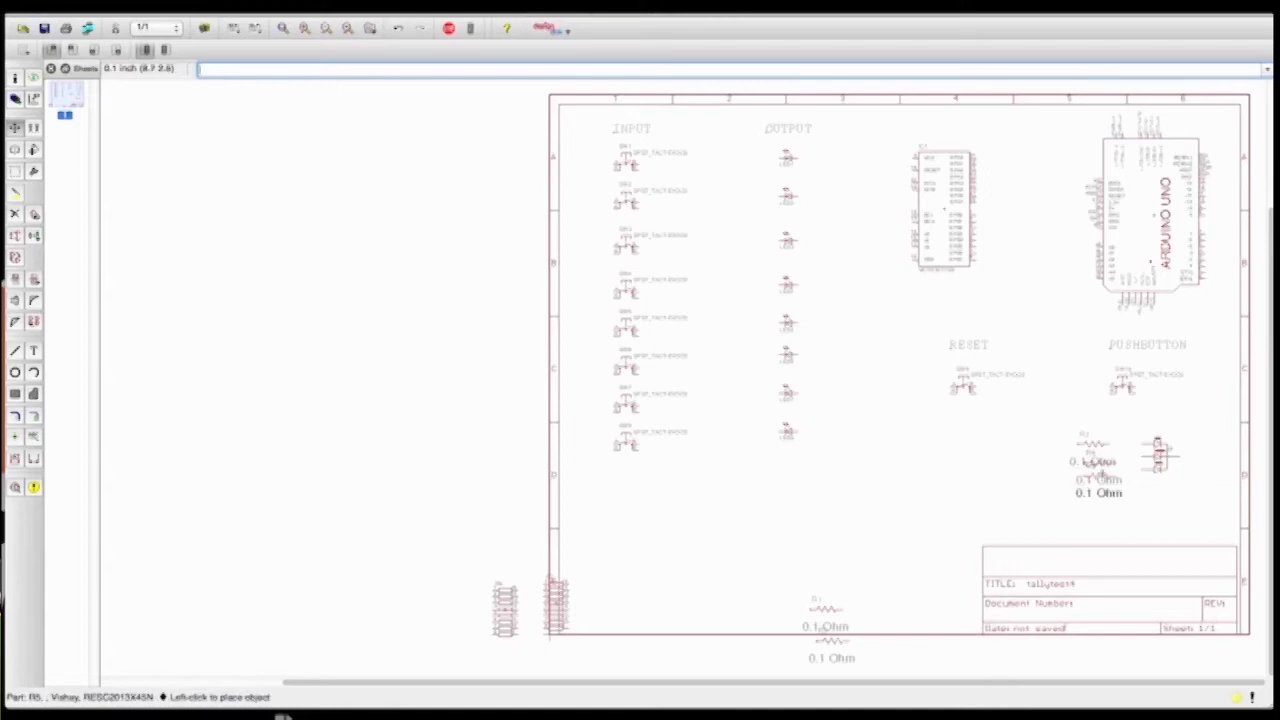
pyautogui.click(1098, 480)
pyautogui.click(1098, 483)
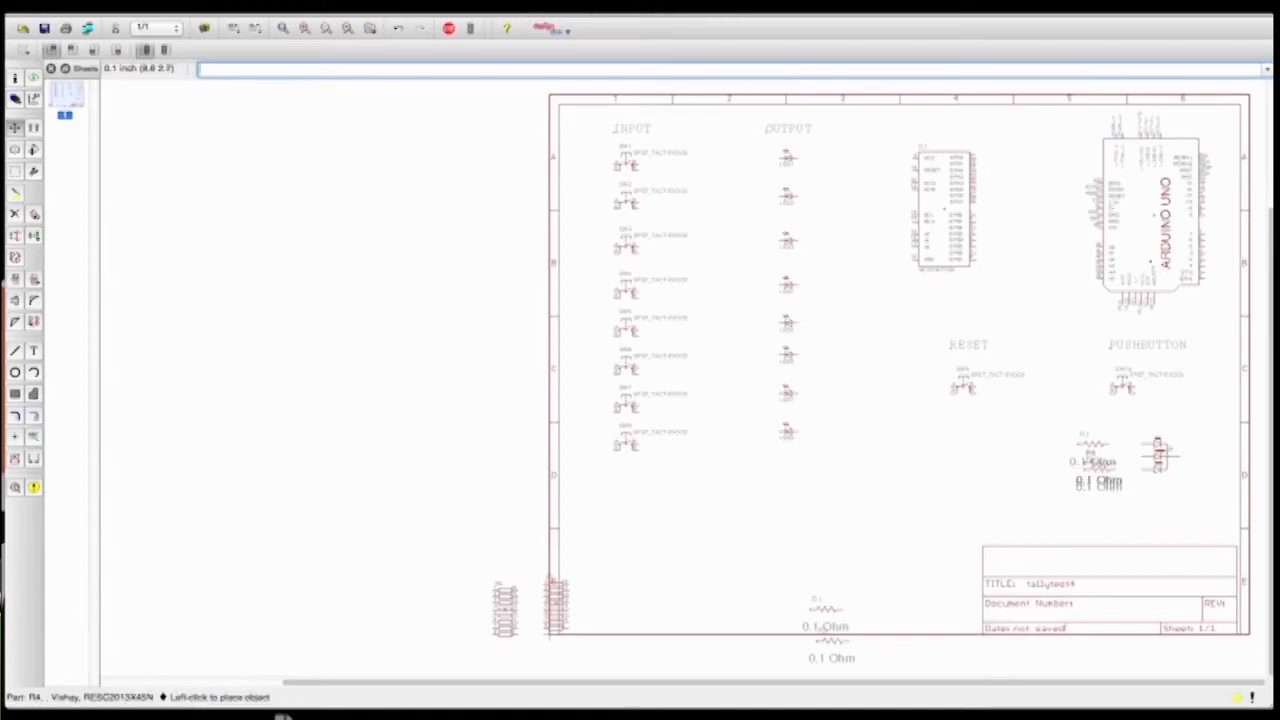
pyautogui.click(1098, 474)
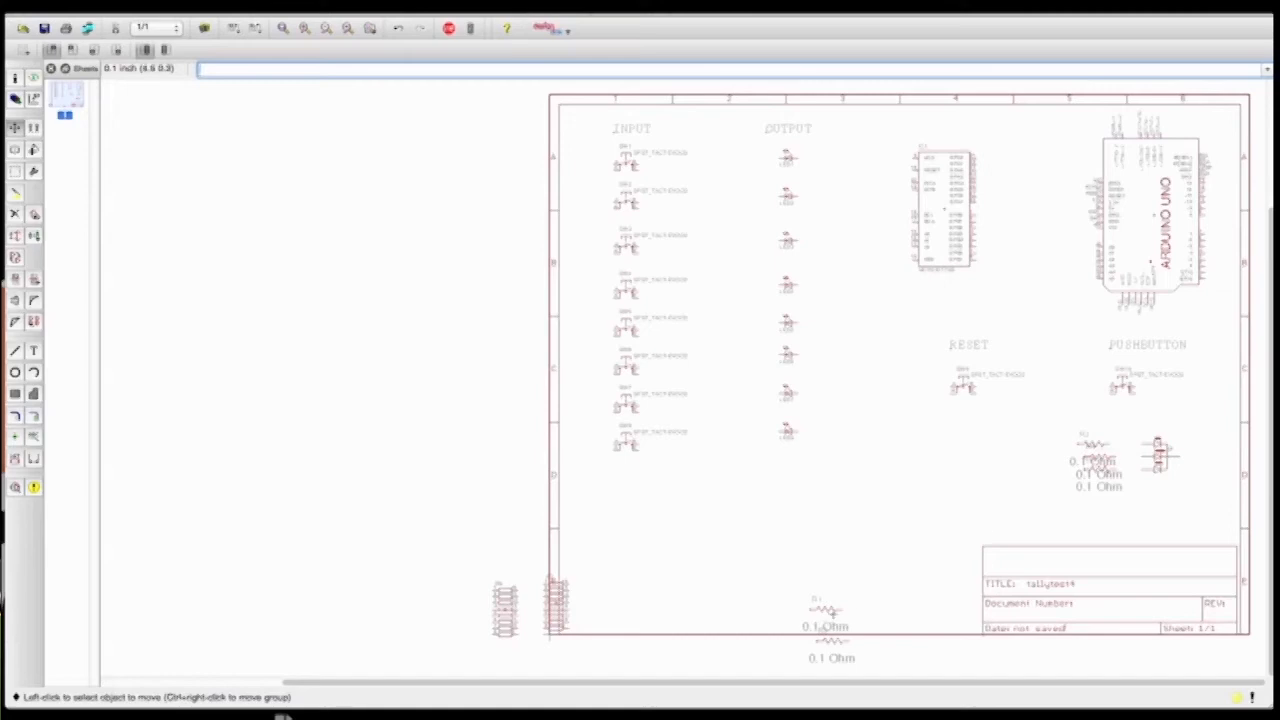
# Move resistors R1 and R2 beneath switch SW9, one below the other
pyautogui.click(825, 610)
pyautogui.click(966, 452)
pyautogui.click(835, 644)
pyautogui.click(966, 470)
# Place resistor network R7 beneath the OUTPUT column and resistor network R6 beneath the INPUT column
pyautogui.click(556, 605)
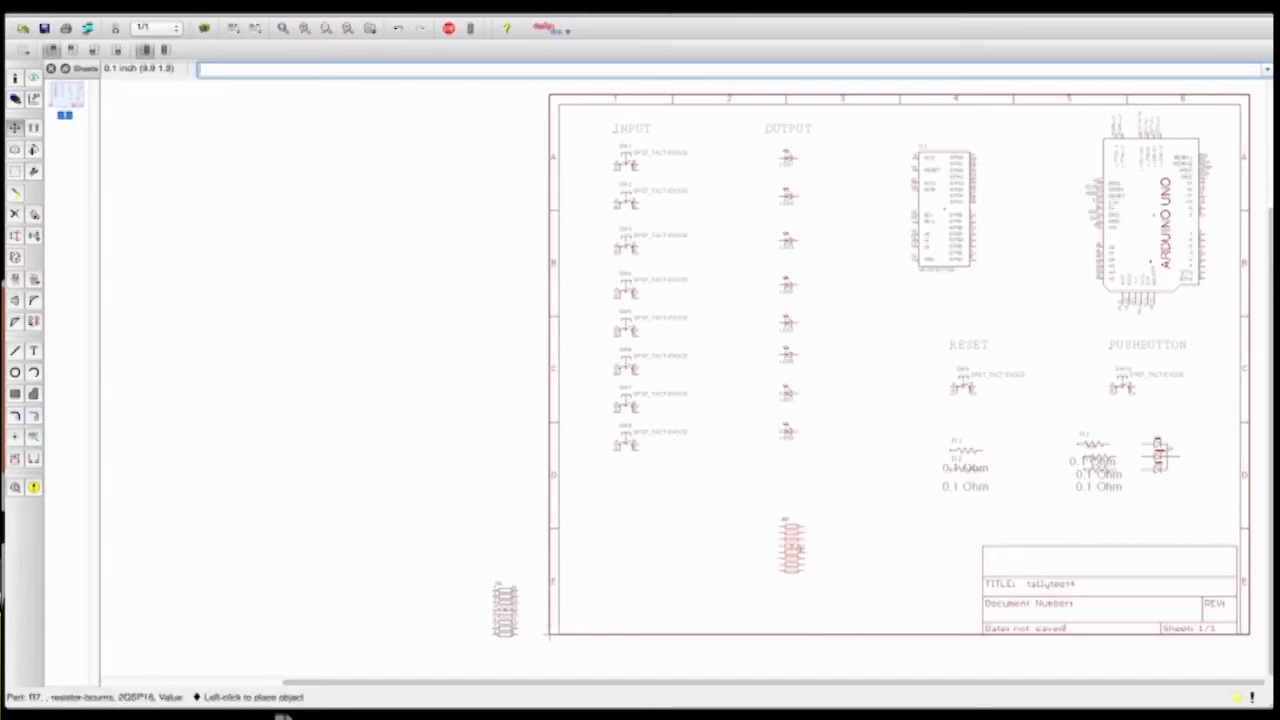
pyautogui.click(548, 635)
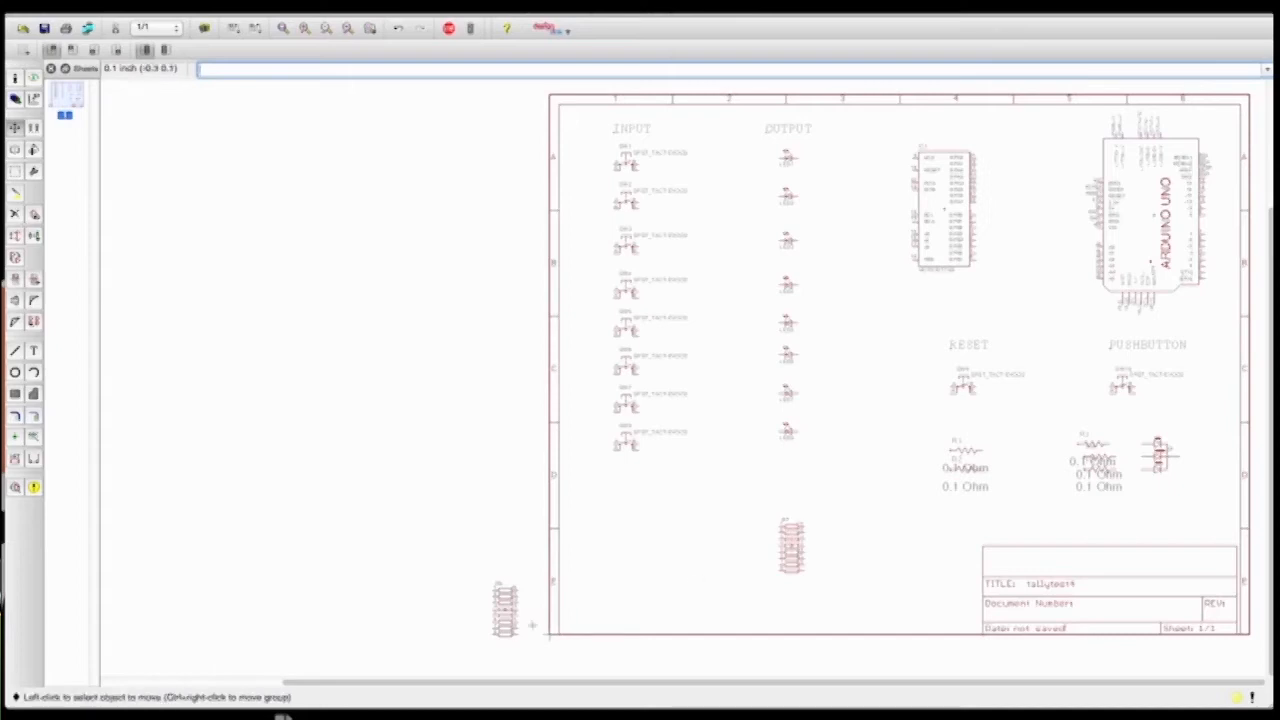
pyautogui.click(505, 610)
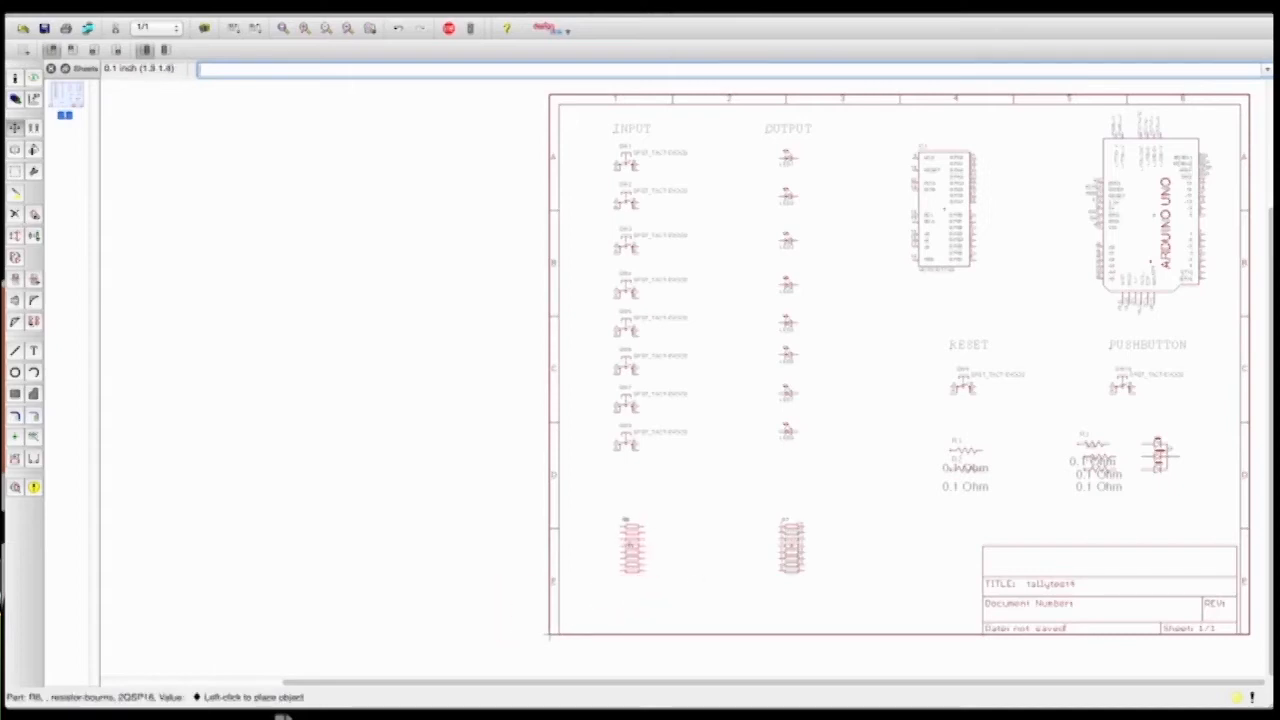
pyautogui.click(632, 545)
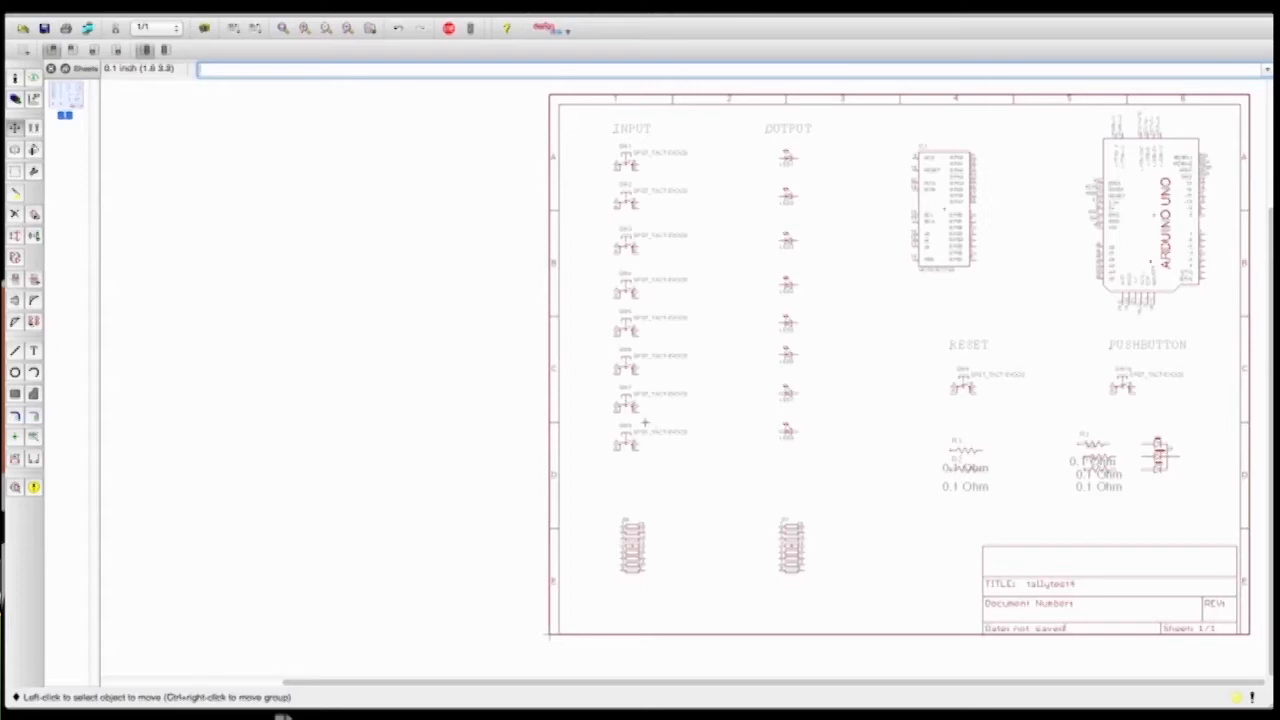
# Draw a wire on the 97 Info layer from IC1's GPB0 pin around the chip's underside to LED1
pyautogui.click(16, 352)
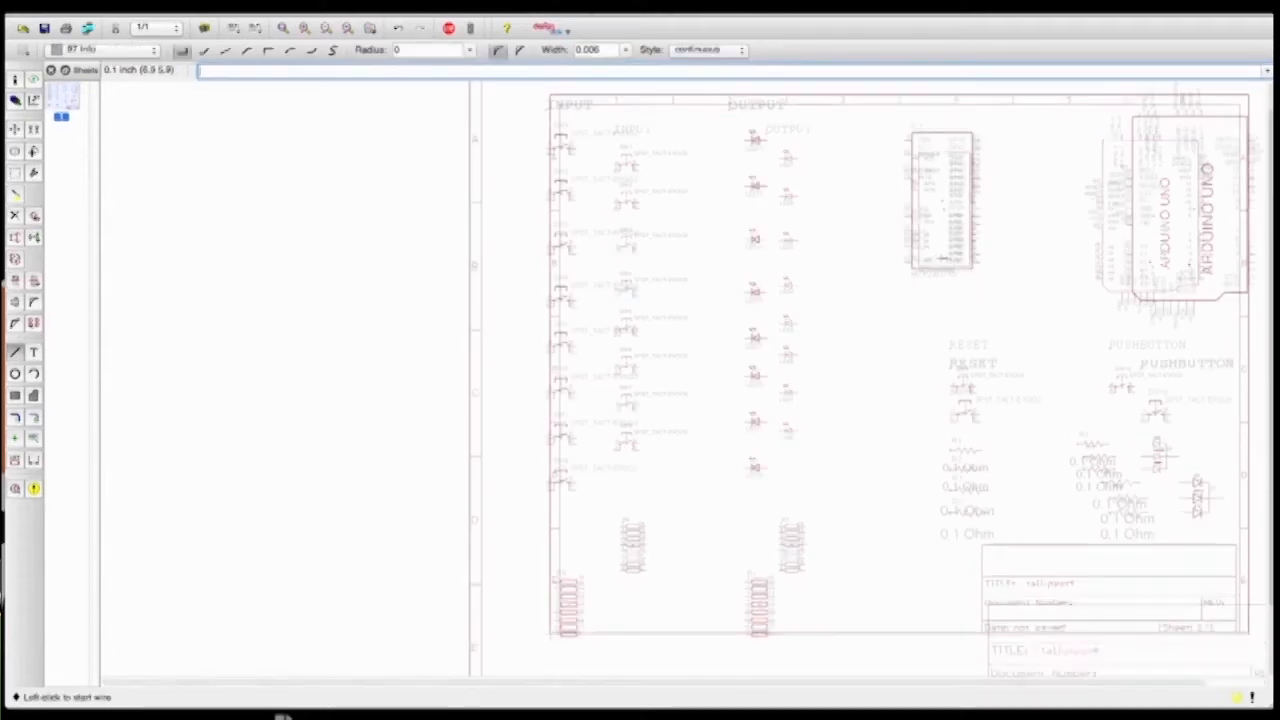
pyautogui.scroll(1, 938, 257)
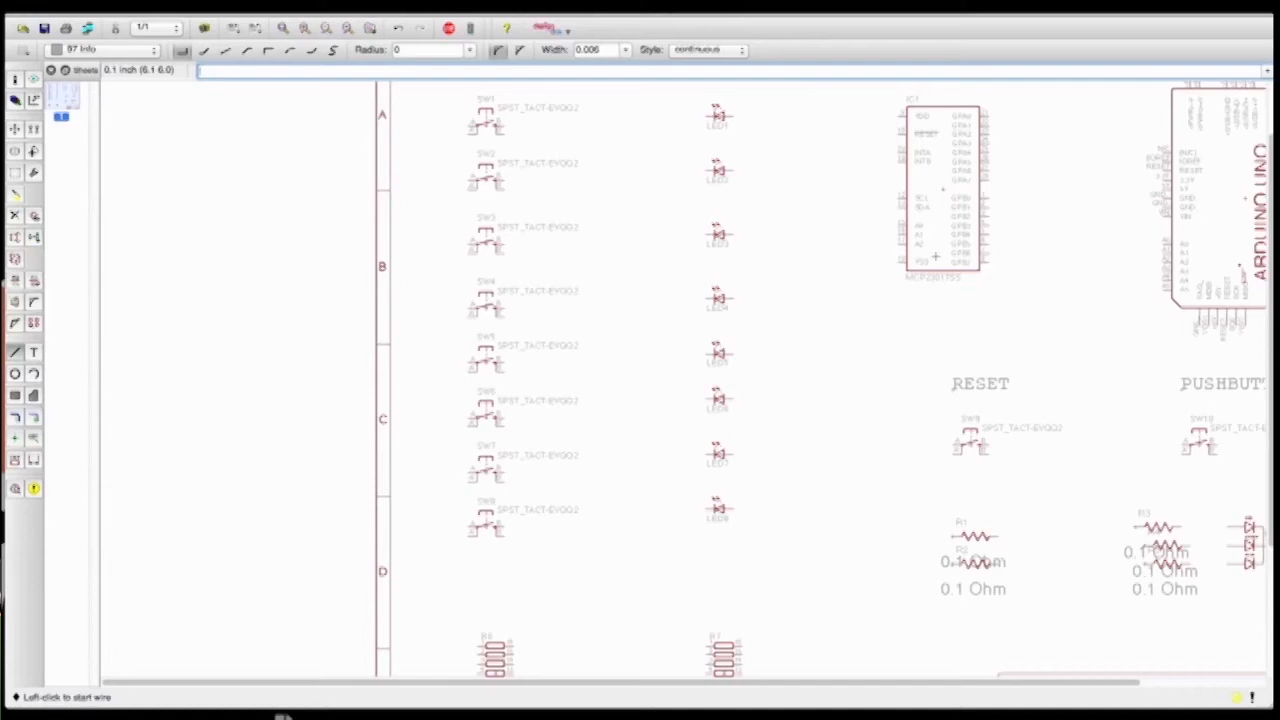
pyautogui.click(986, 197)
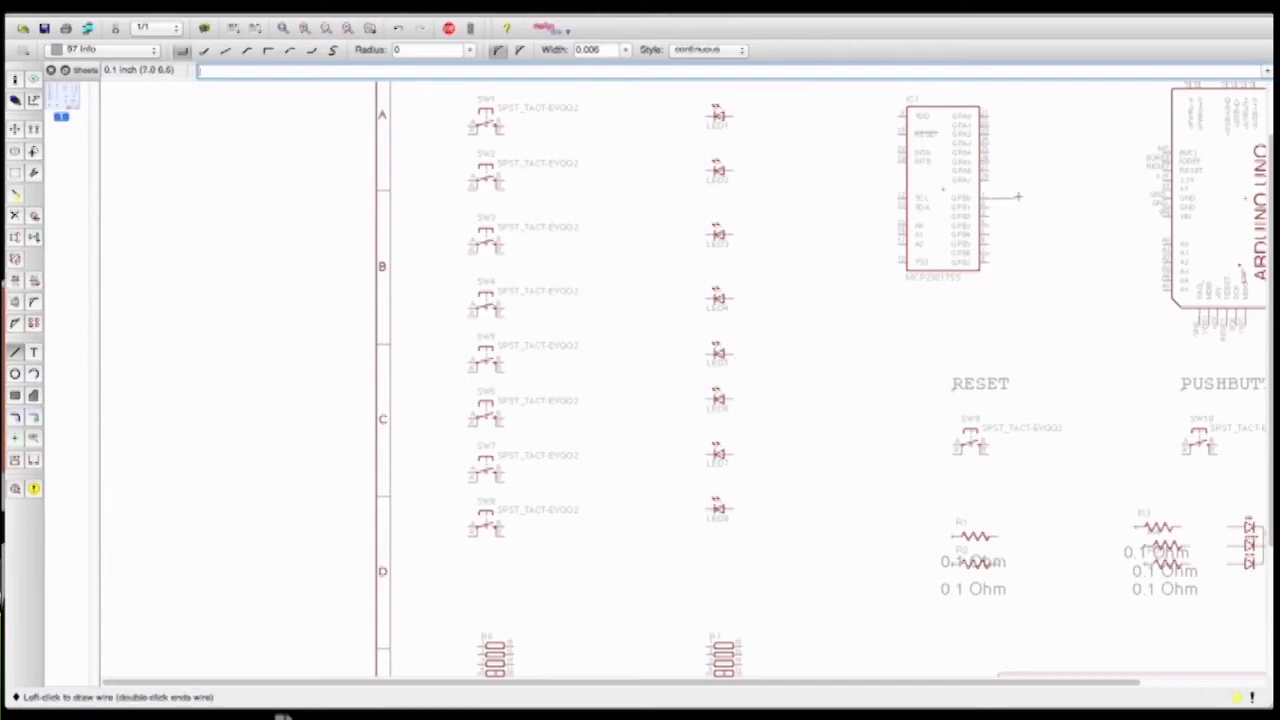
pyautogui.click(1016, 304)
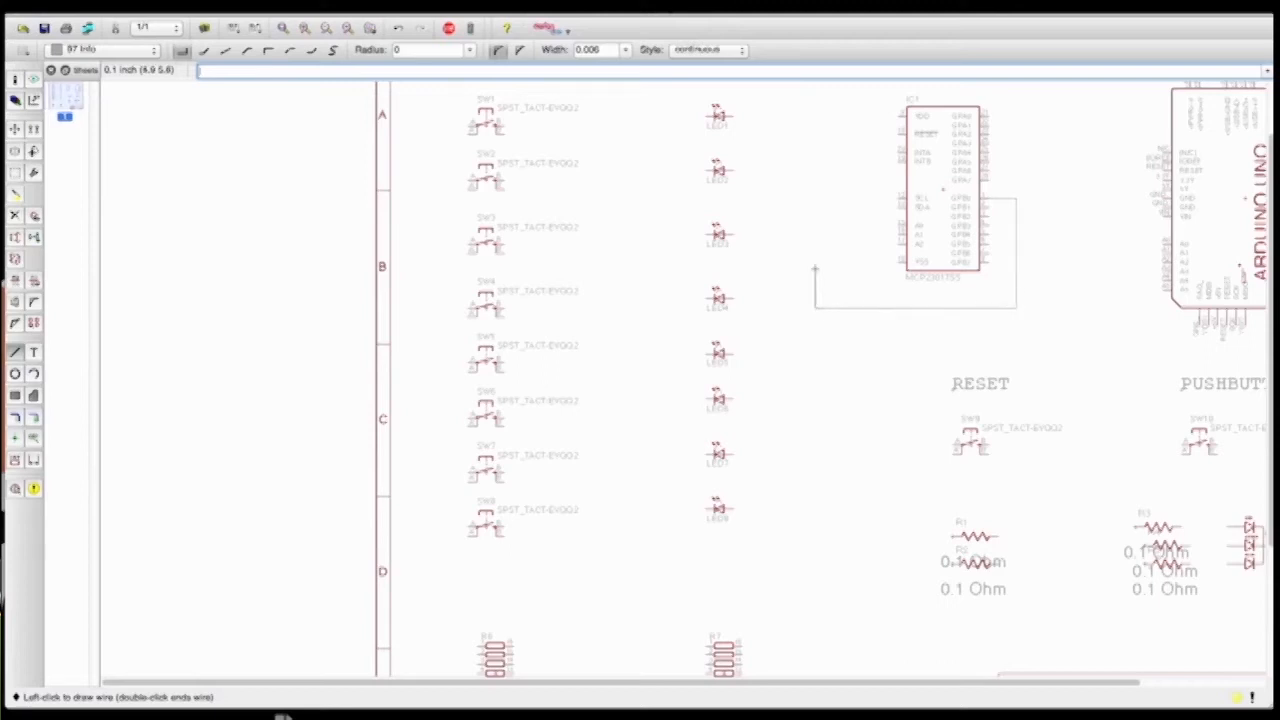
pyautogui.click(818, 117)
pyautogui.click(737, 117)
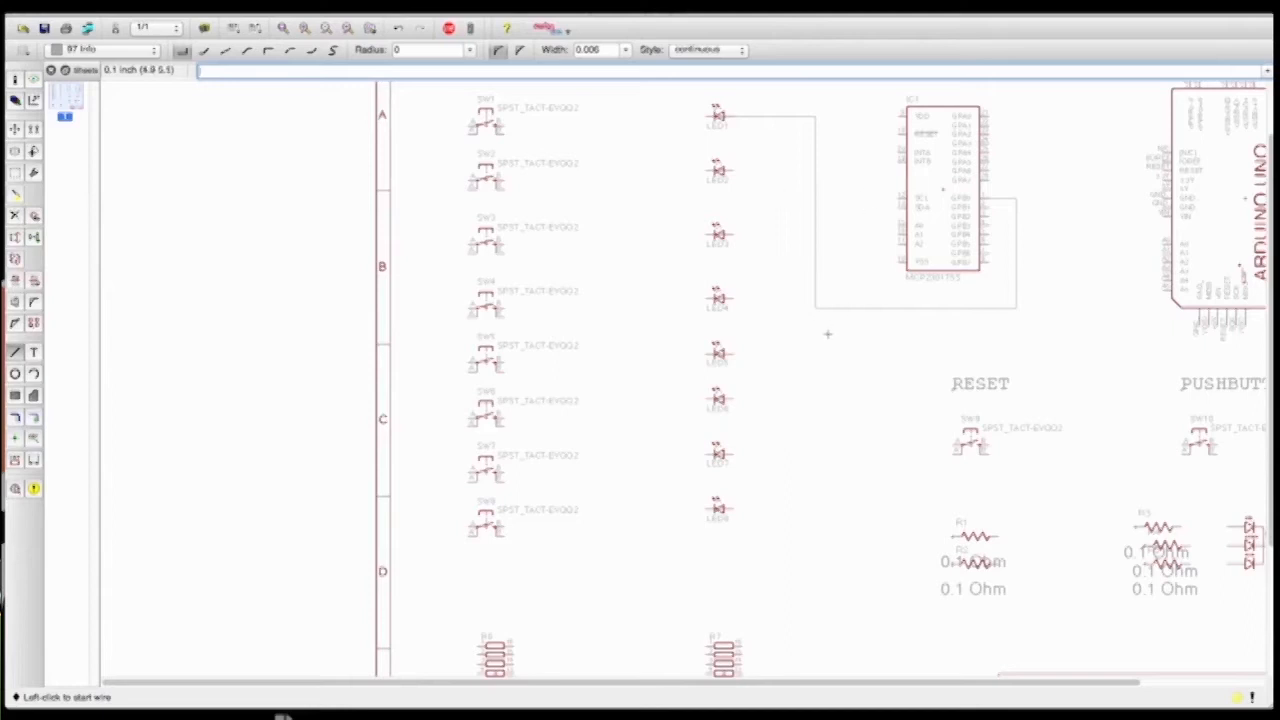
# Delete all segments of the Info-layer wire between IC1's GPB0 pin and LED1
pyautogui.click(15, 215)
pyautogui.click(789, 115)
pyautogui.click(814, 177)
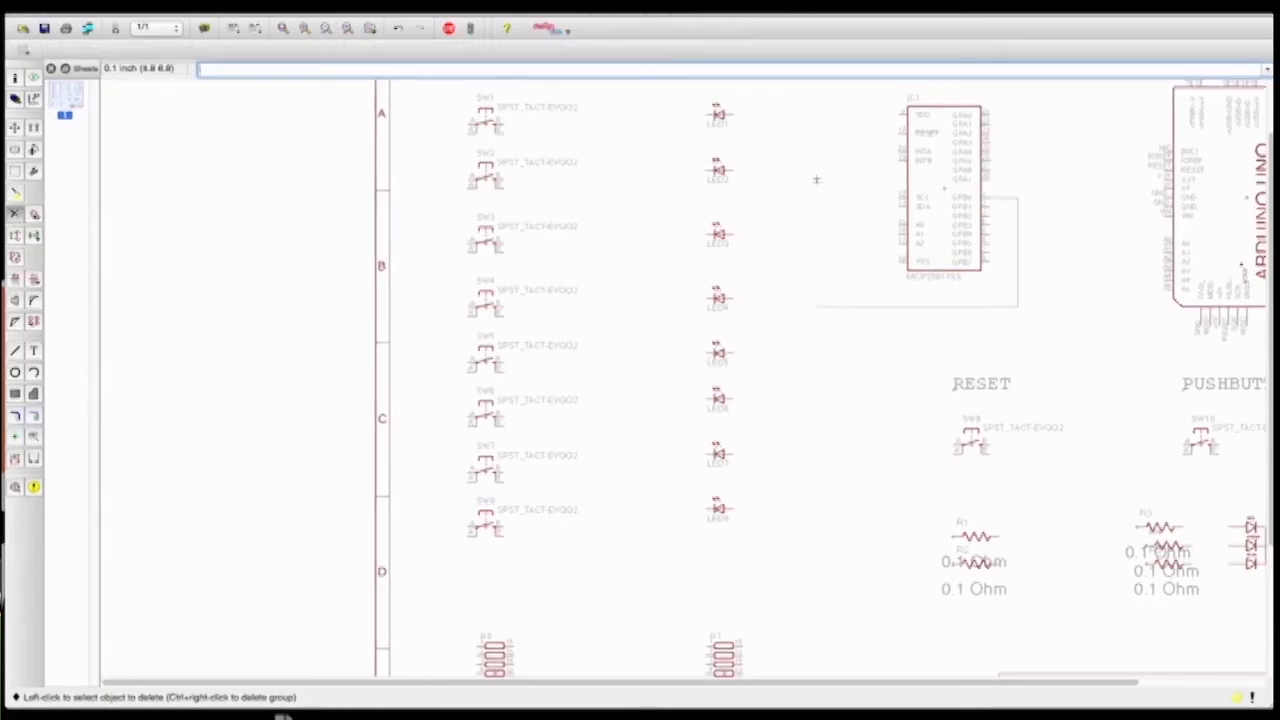
pyautogui.click(851, 308)
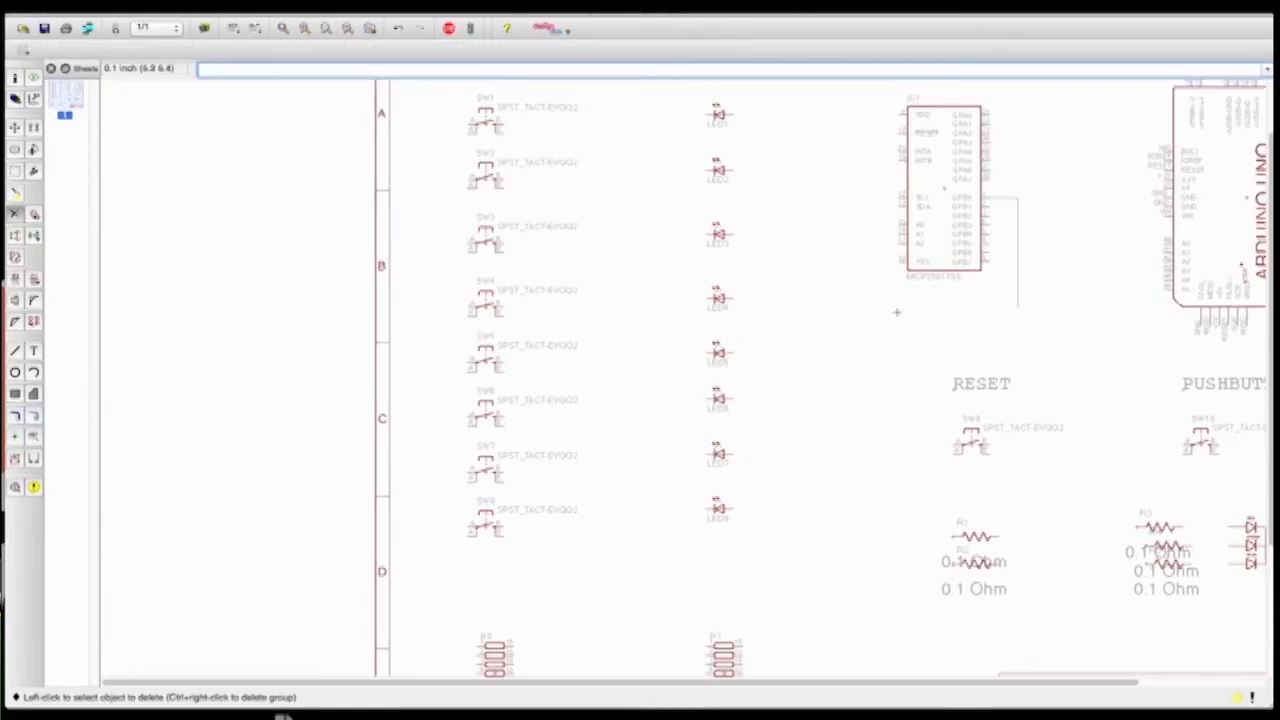
pyautogui.click(1018, 292)
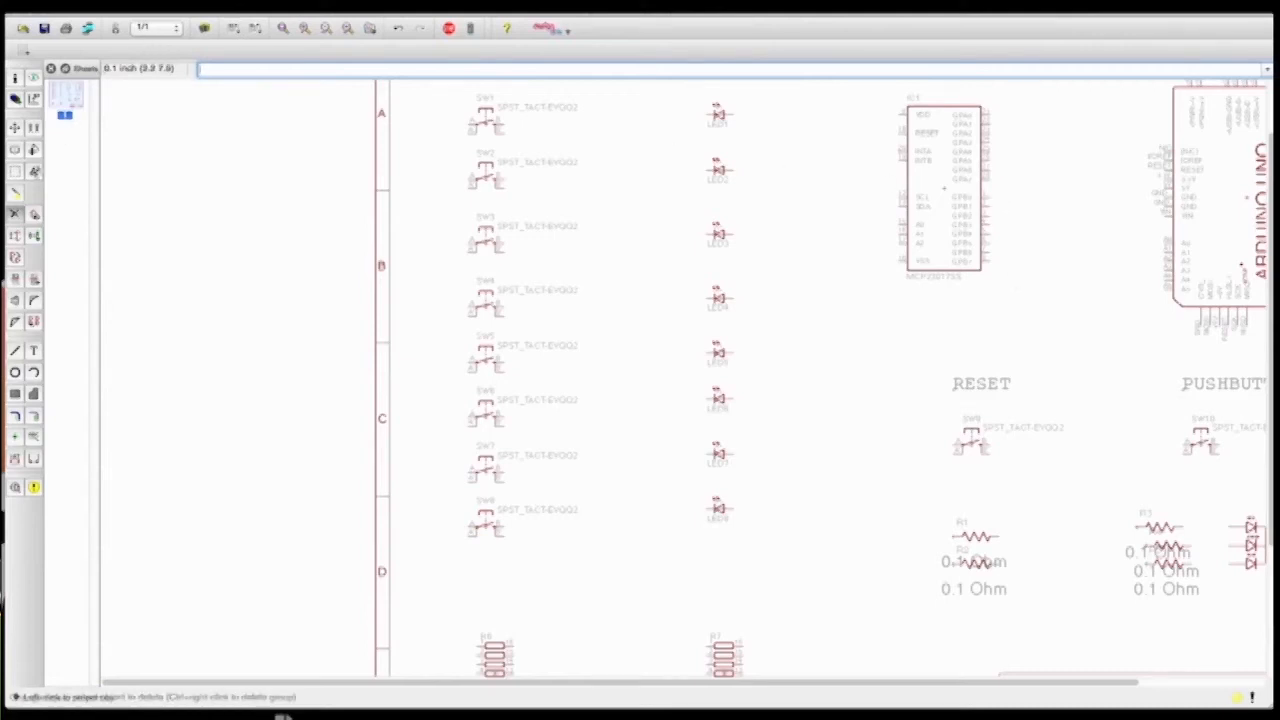
# Draw a wire on the 91 Nets layer from IC1's GPB0 pin around the chip's underside to LED1
pyautogui.click(15, 350)
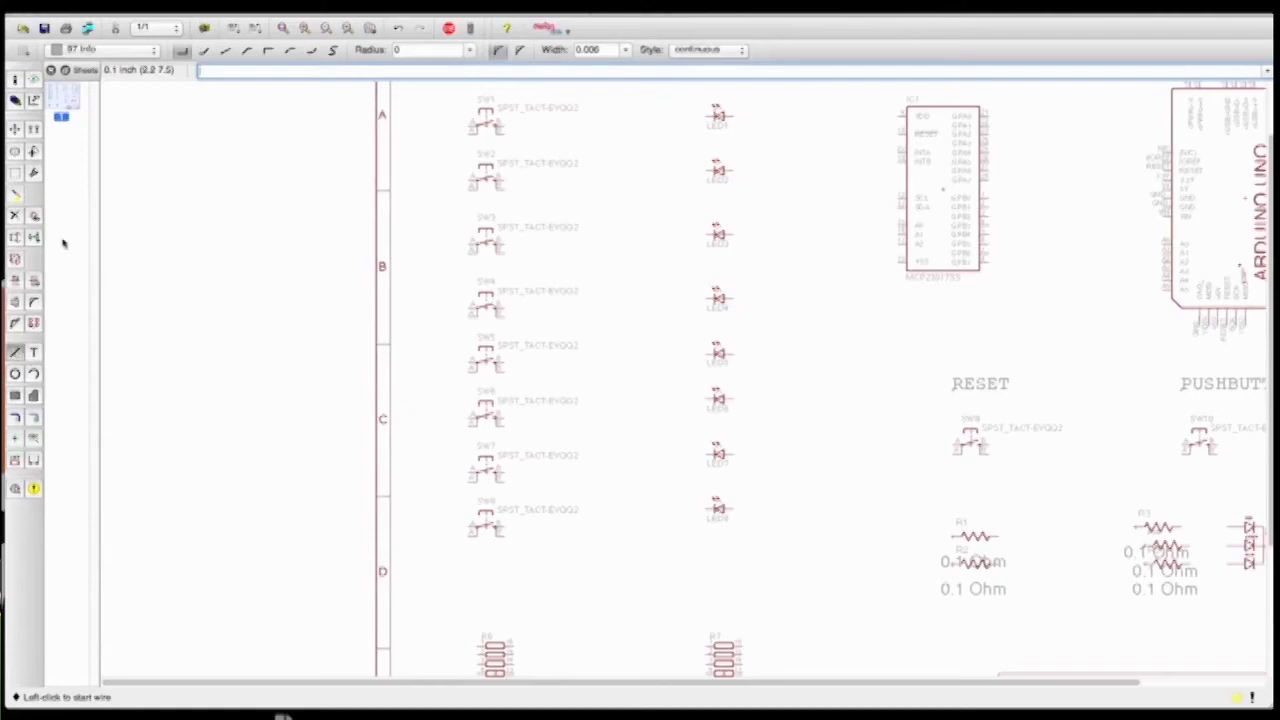
pyautogui.click(137, 50)
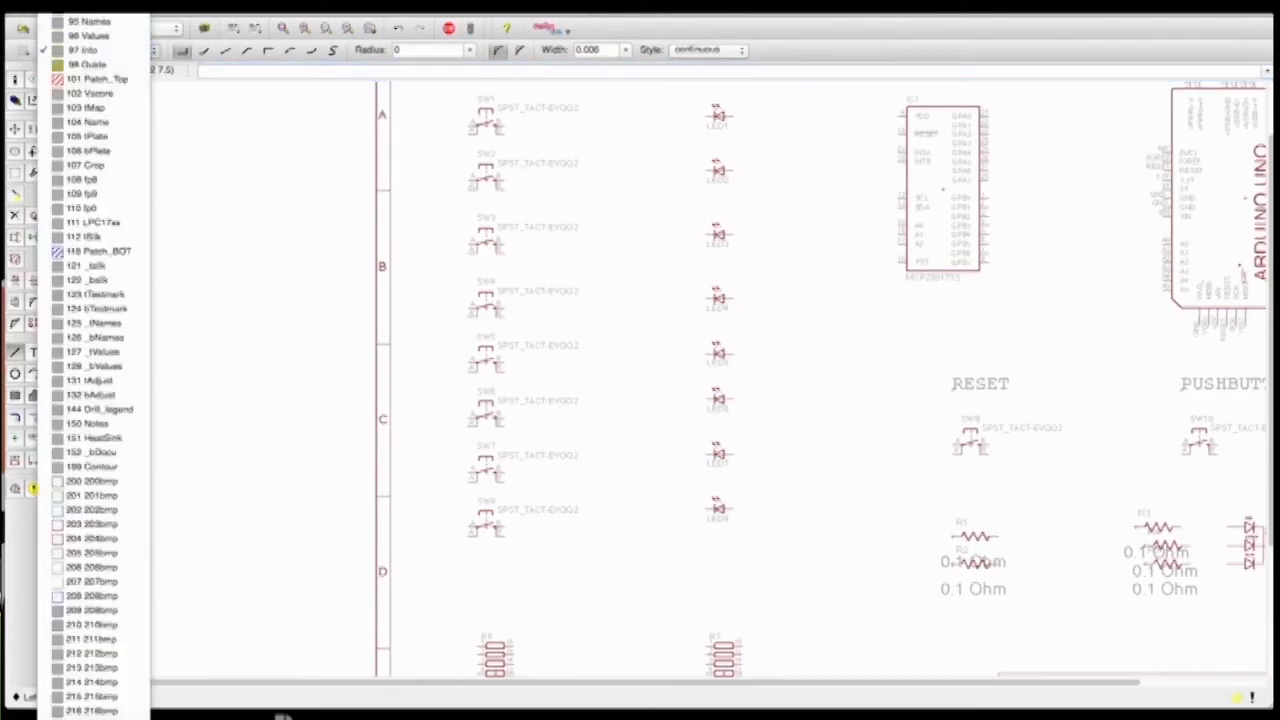
pyautogui.click(86, 22)
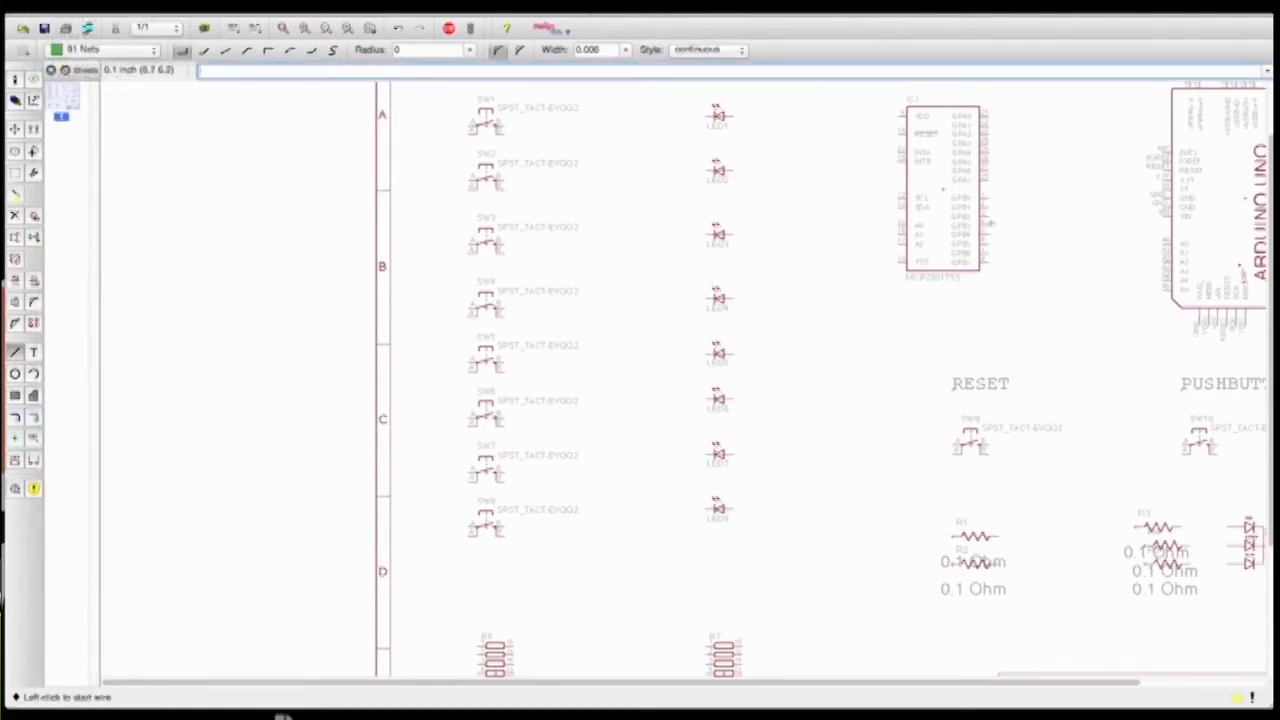
pyautogui.click(988, 197)
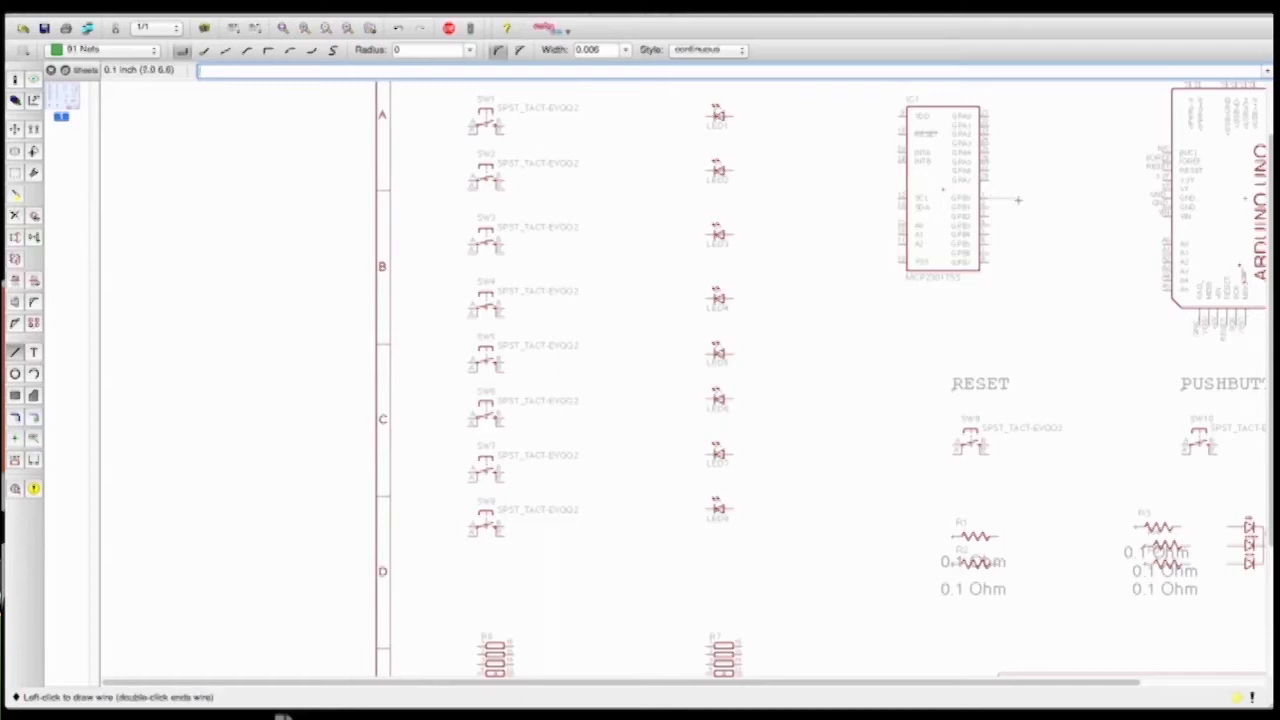
pyautogui.click(1025, 316)
pyautogui.click(820, 306)
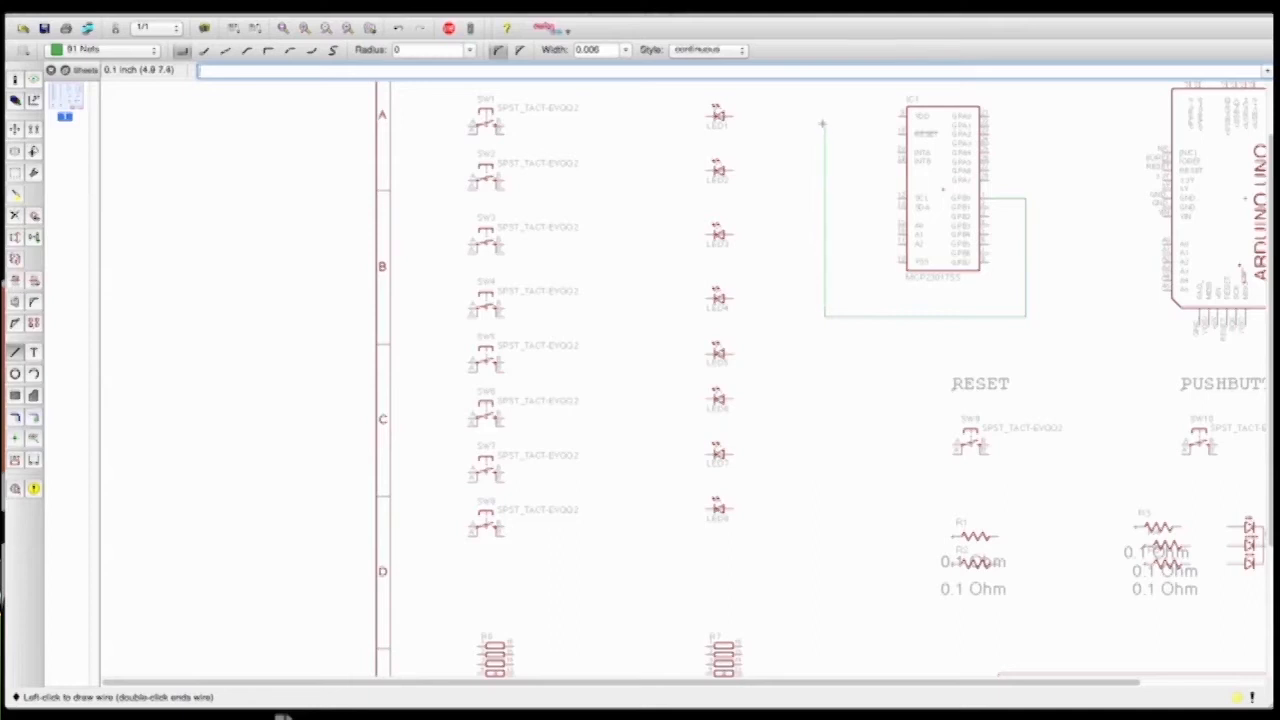
pyautogui.doubleClick(724, 116)
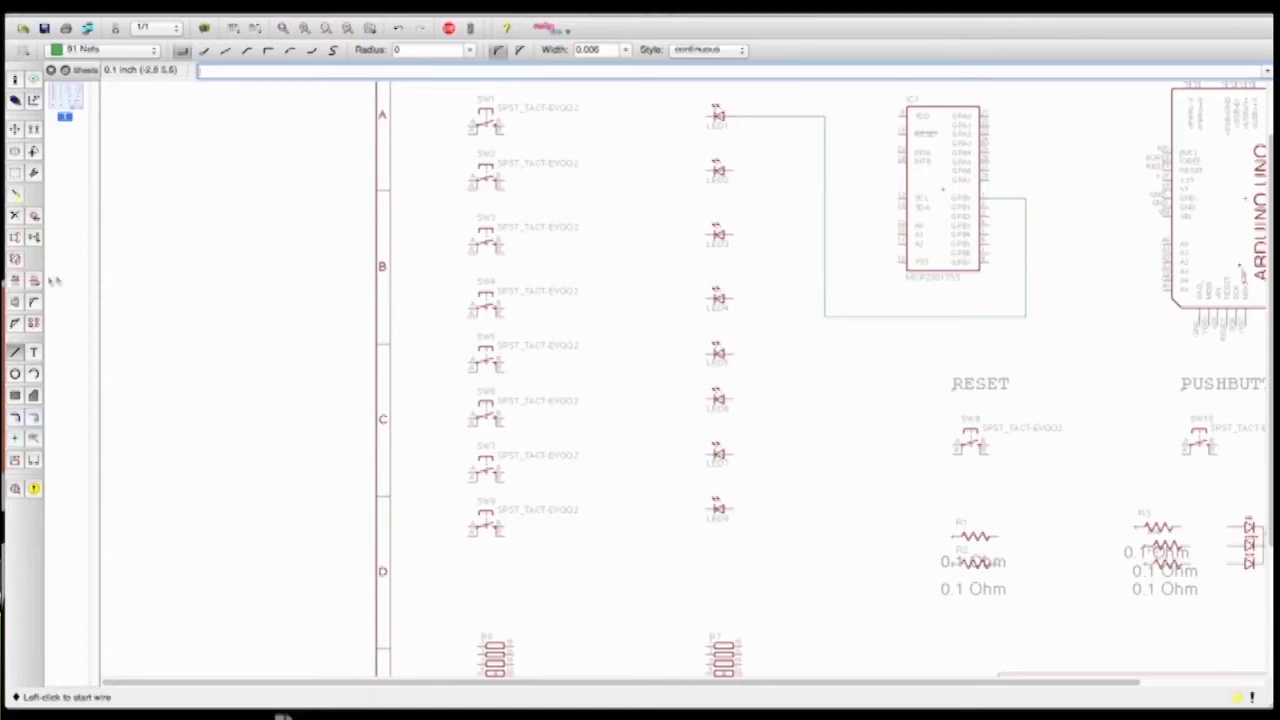
# Delete all segments of the Nets-layer wire running from IC1's GPB0 pin around the chip to LED1
pyautogui.click(15, 215)
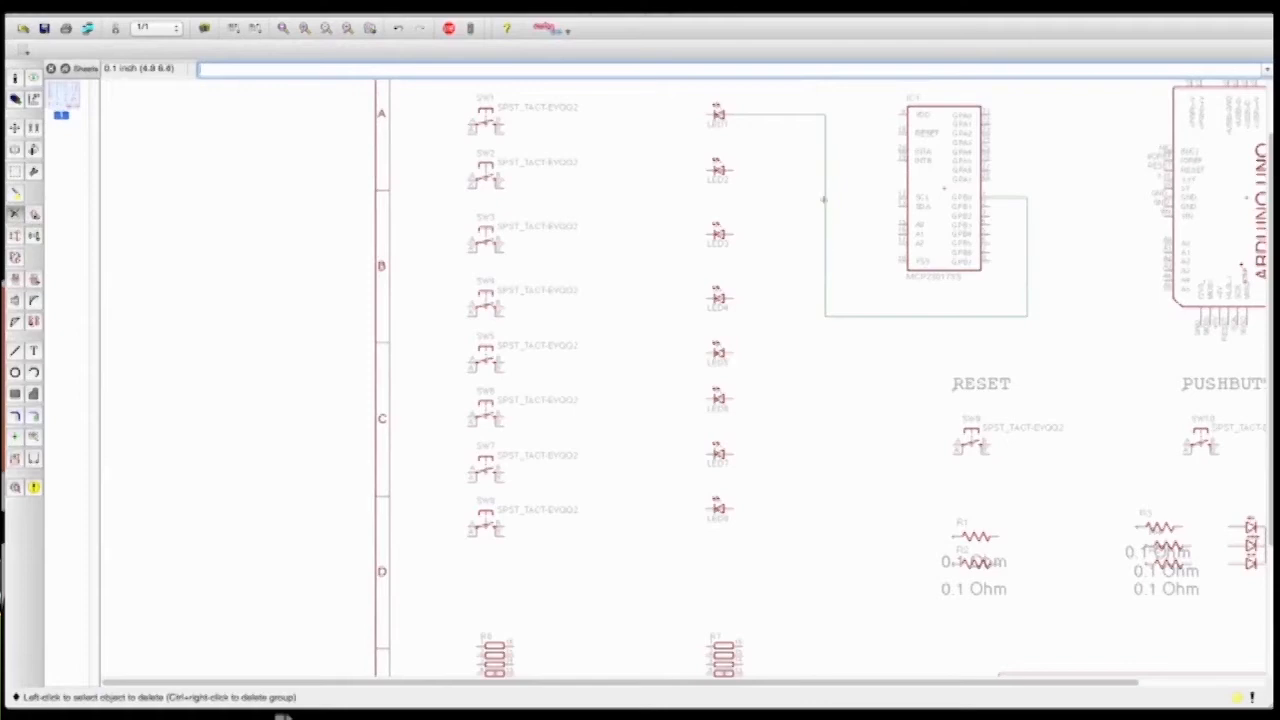
pyautogui.click(807, 115)
pyautogui.click(822, 222)
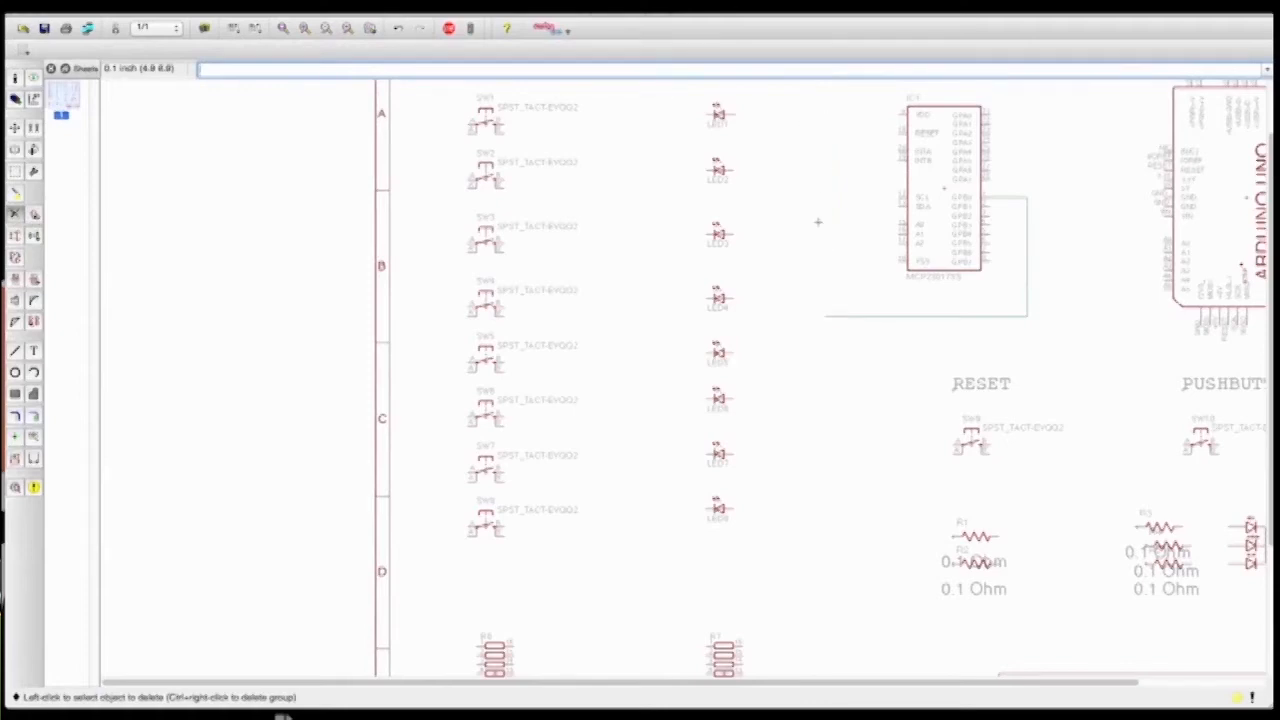
pyautogui.click(872, 315)
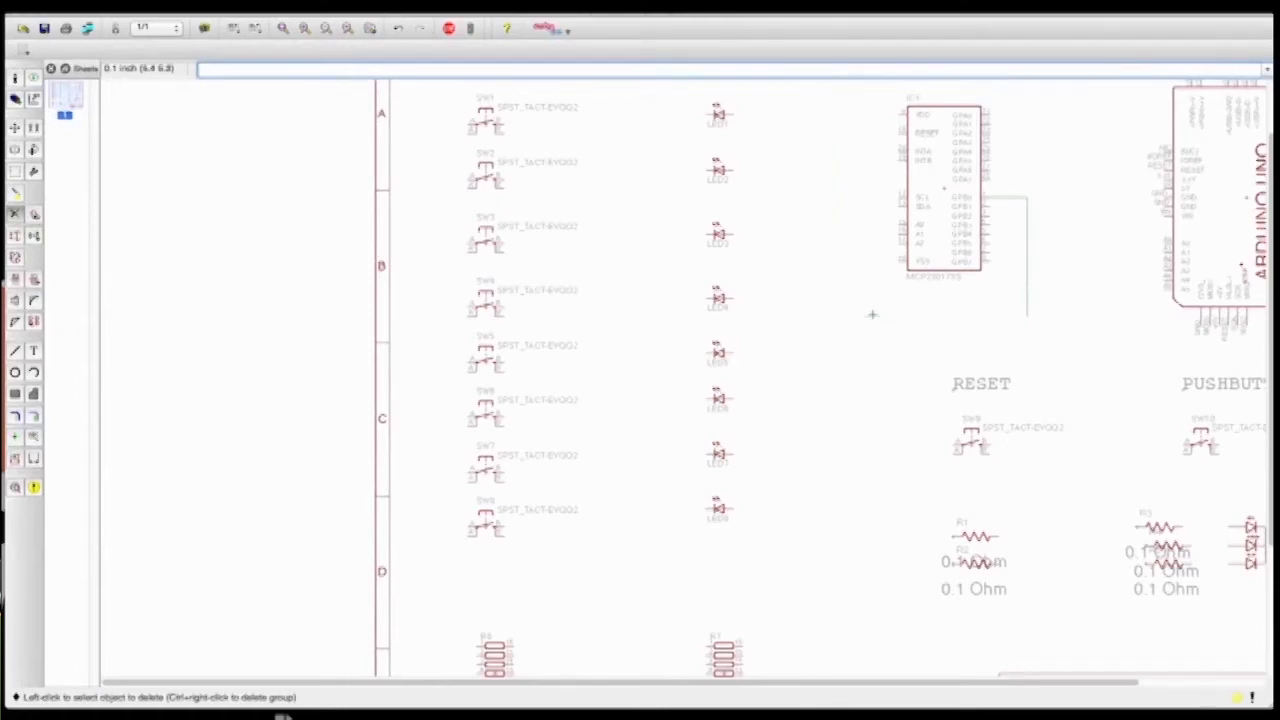
pyautogui.click(1026, 286)
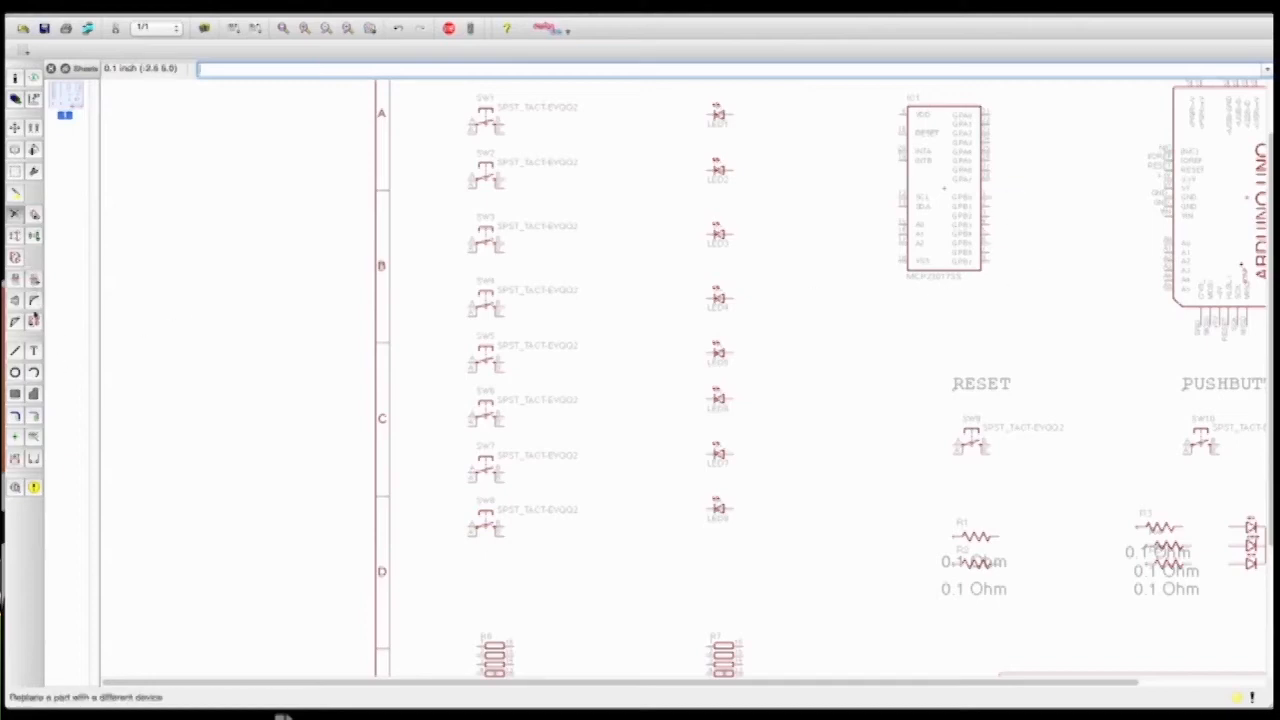
# Draw short wire stubs on the 91 Nets layer at both ends of LED1 and outward from IC1's GPB0 pin
pyautogui.click(16, 350)
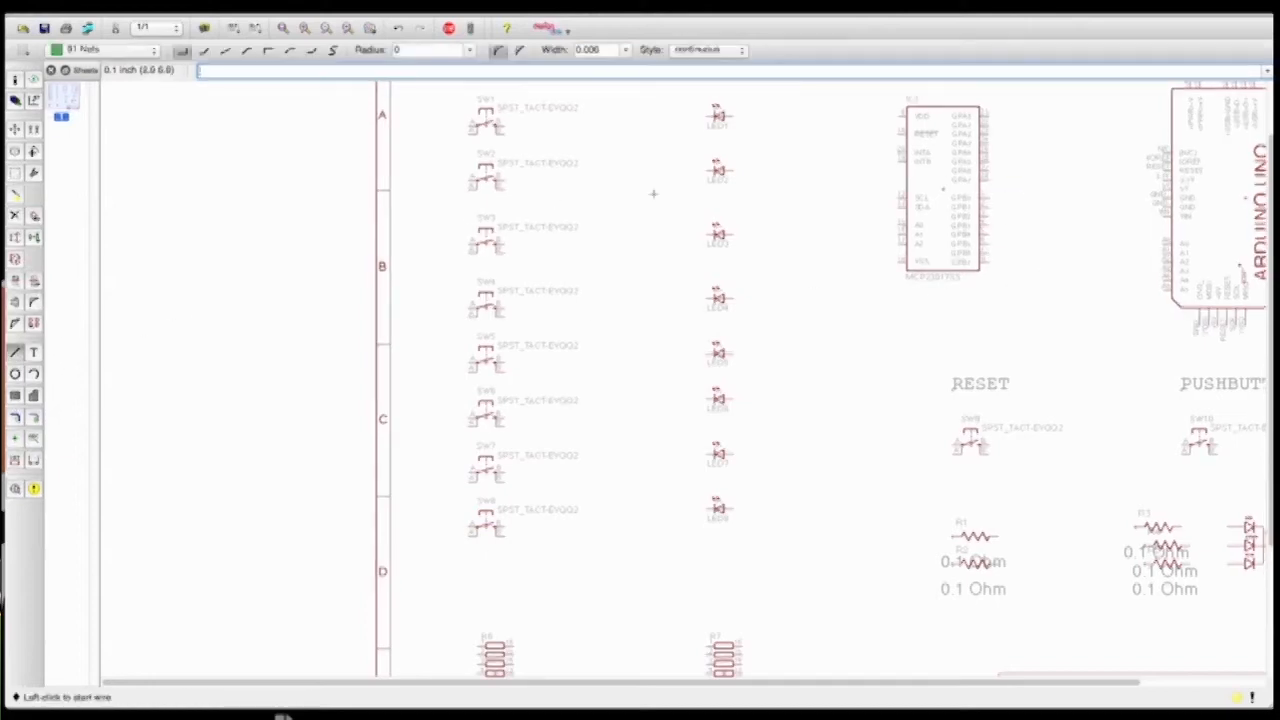
pyautogui.click(731, 116)
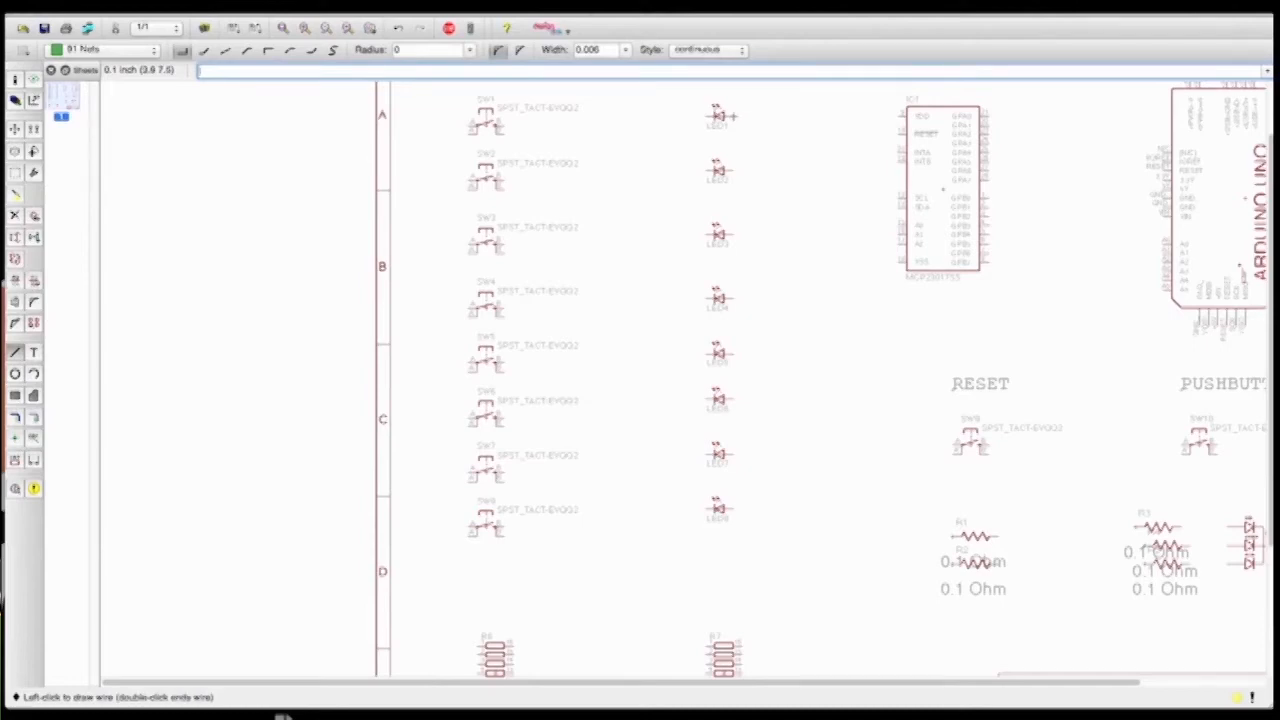
pyautogui.doubleClick(757, 118)
pyautogui.click(986, 198)
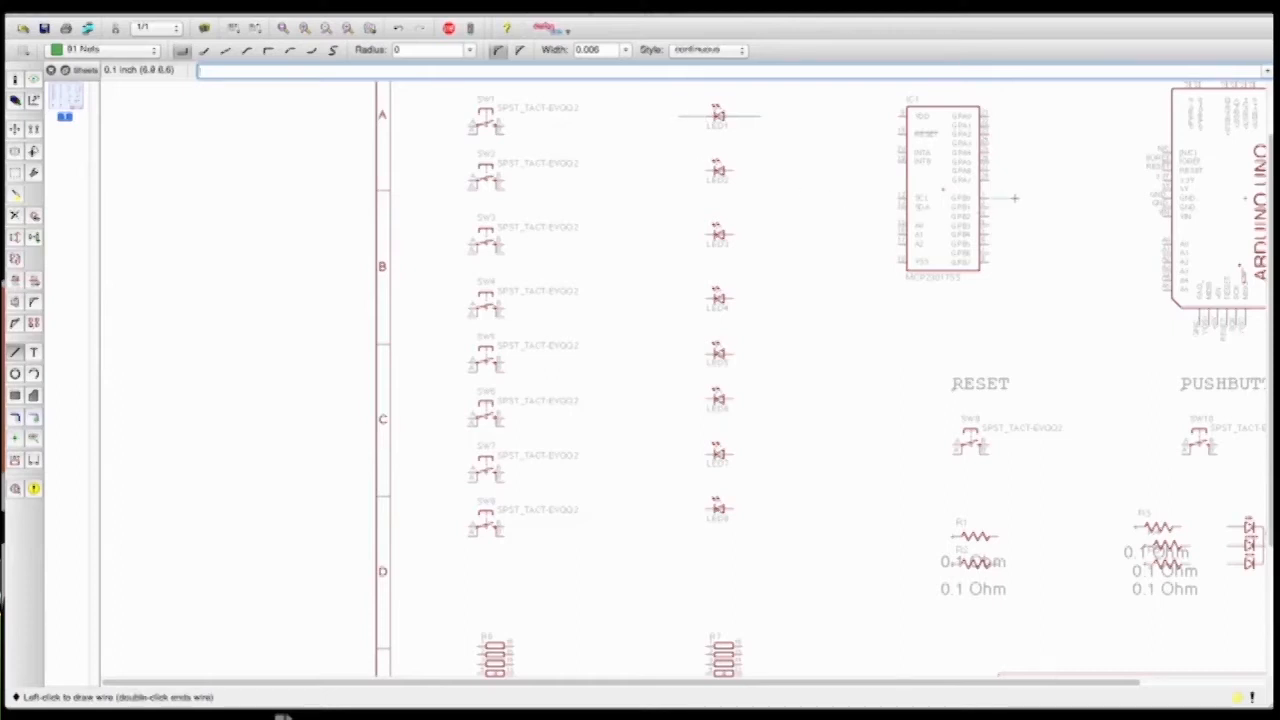
pyautogui.doubleClick(1015, 198)
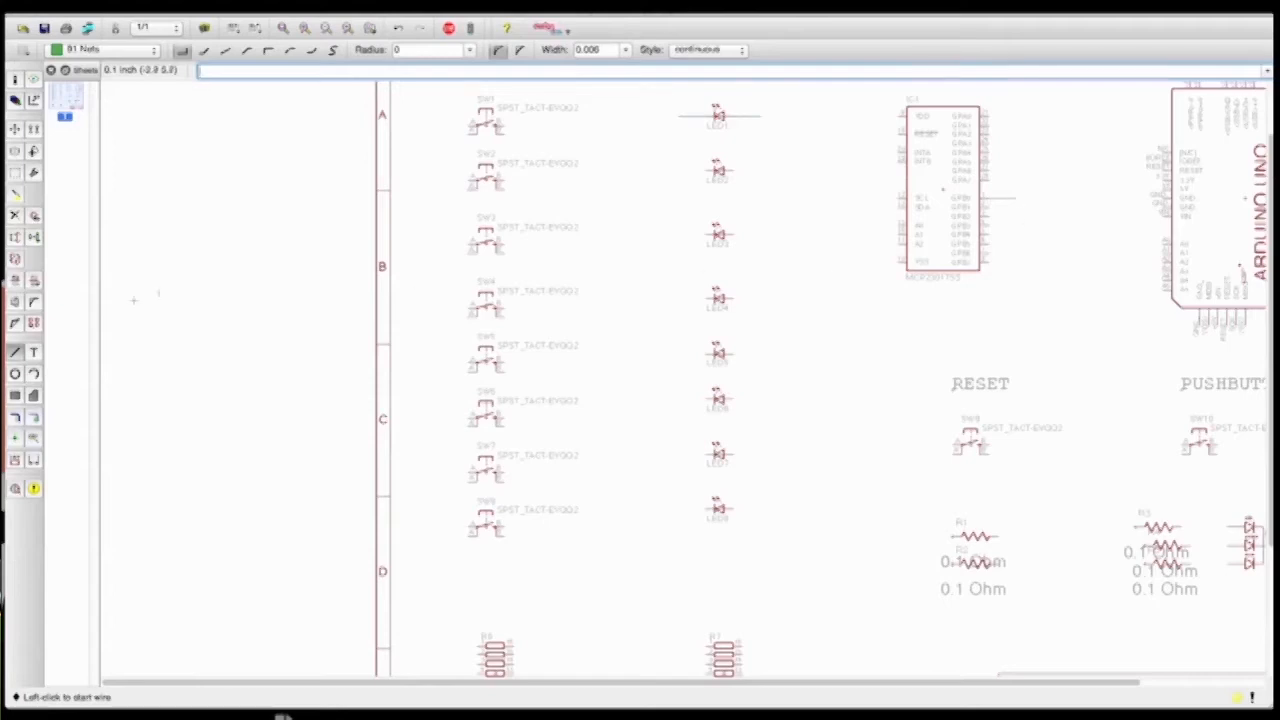
# Name the stub between LED1 and IC1 and the stub at IC1's GPB0 pin both LED1, connecting the two nets
pyautogui.click(15, 281)
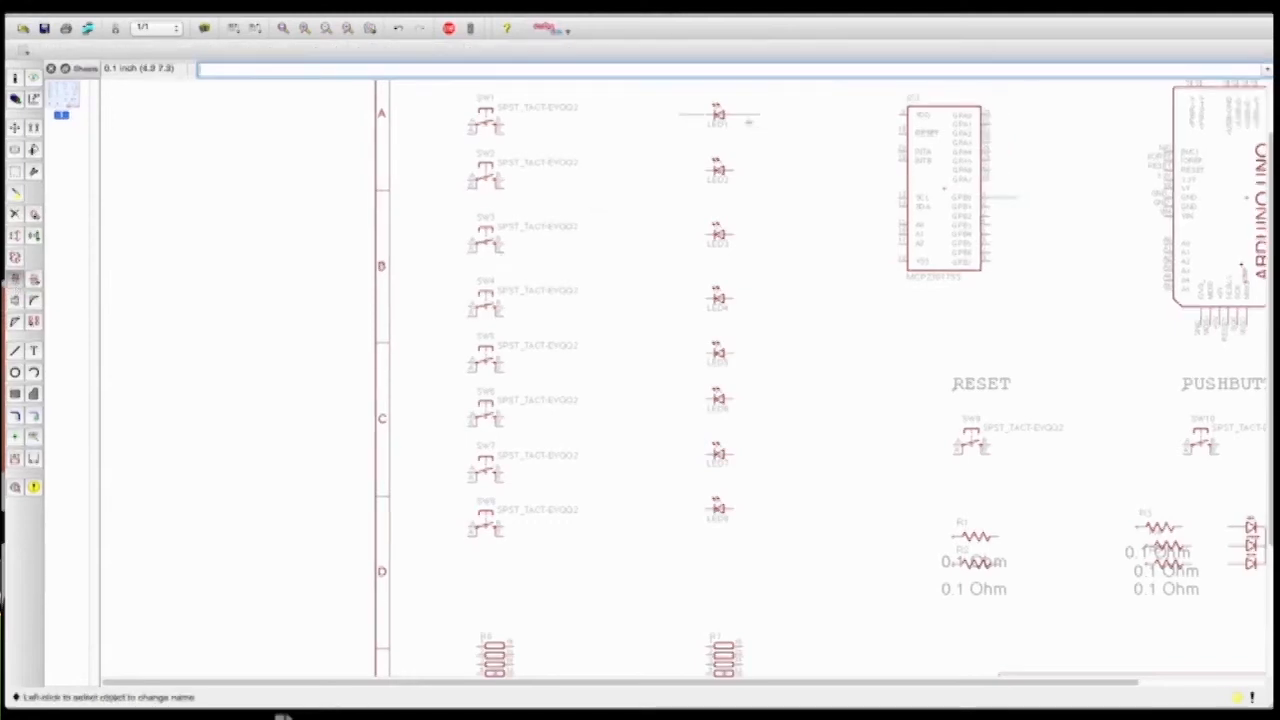
pyautogui.click(750, 116)
pyautogui.write('LED1')
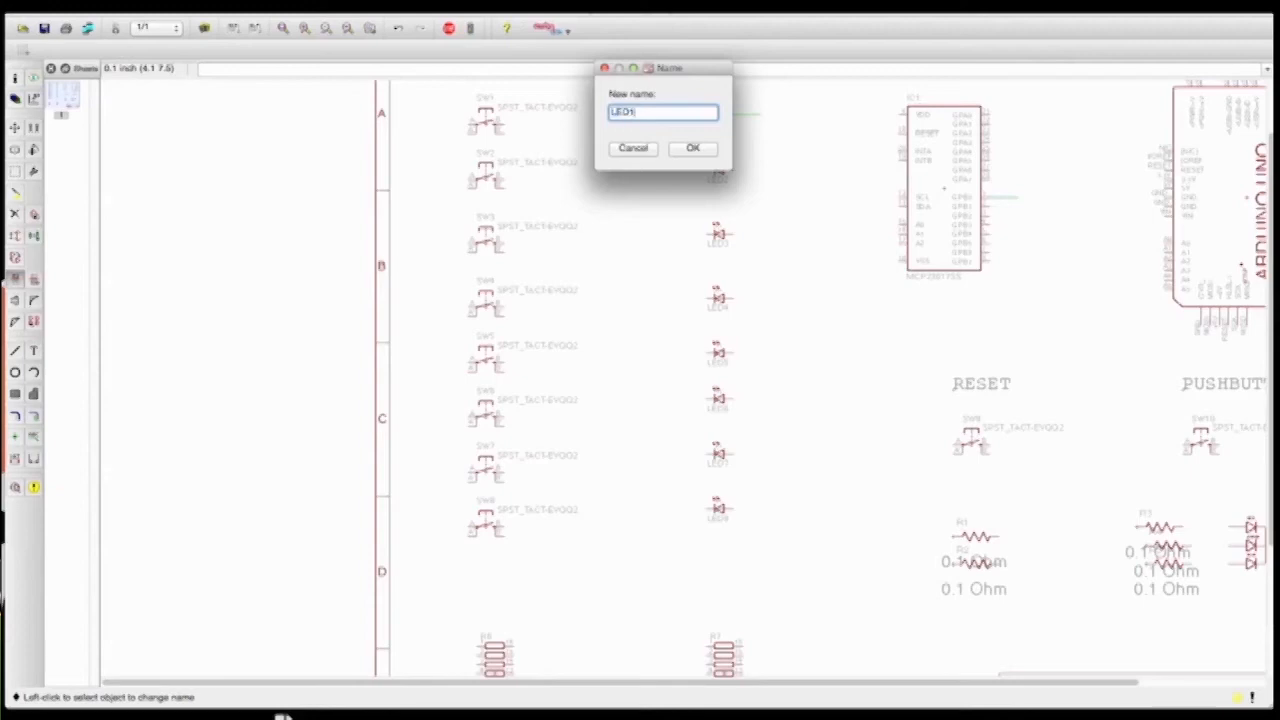
pyautogui.press('Return')
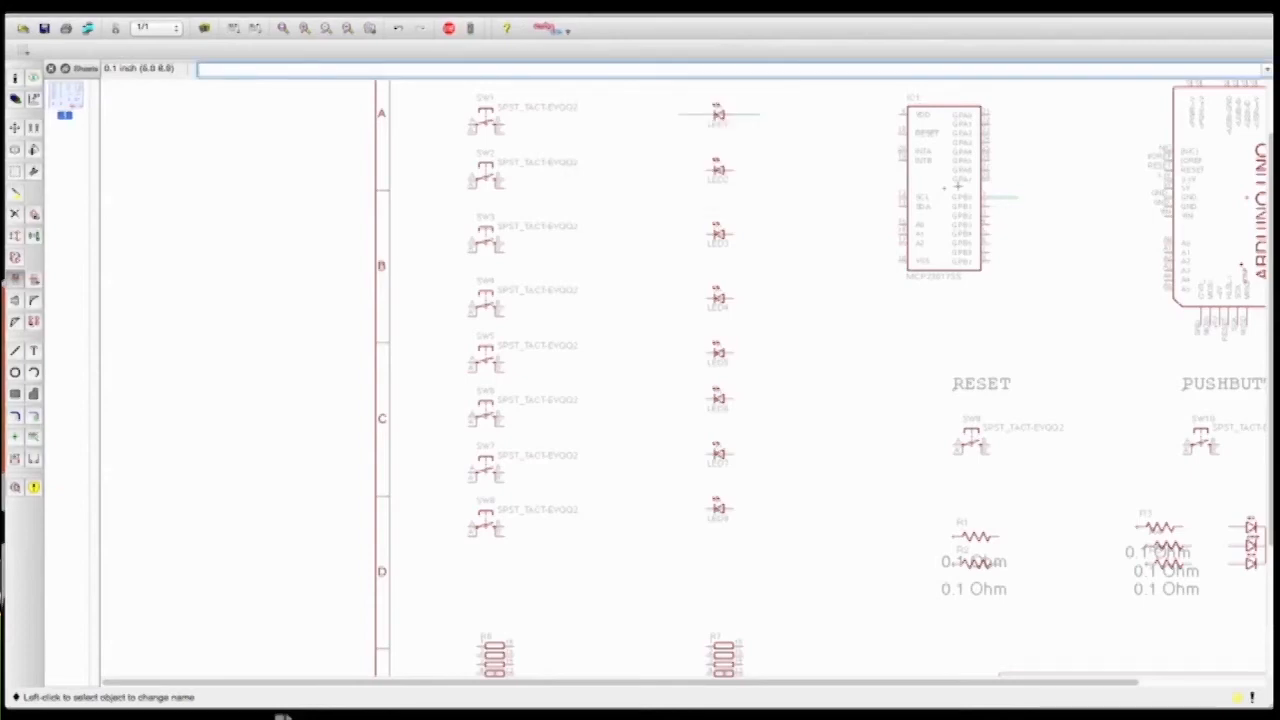
pyautogui.click(1008, 197)
pyautogui.write('LED1')
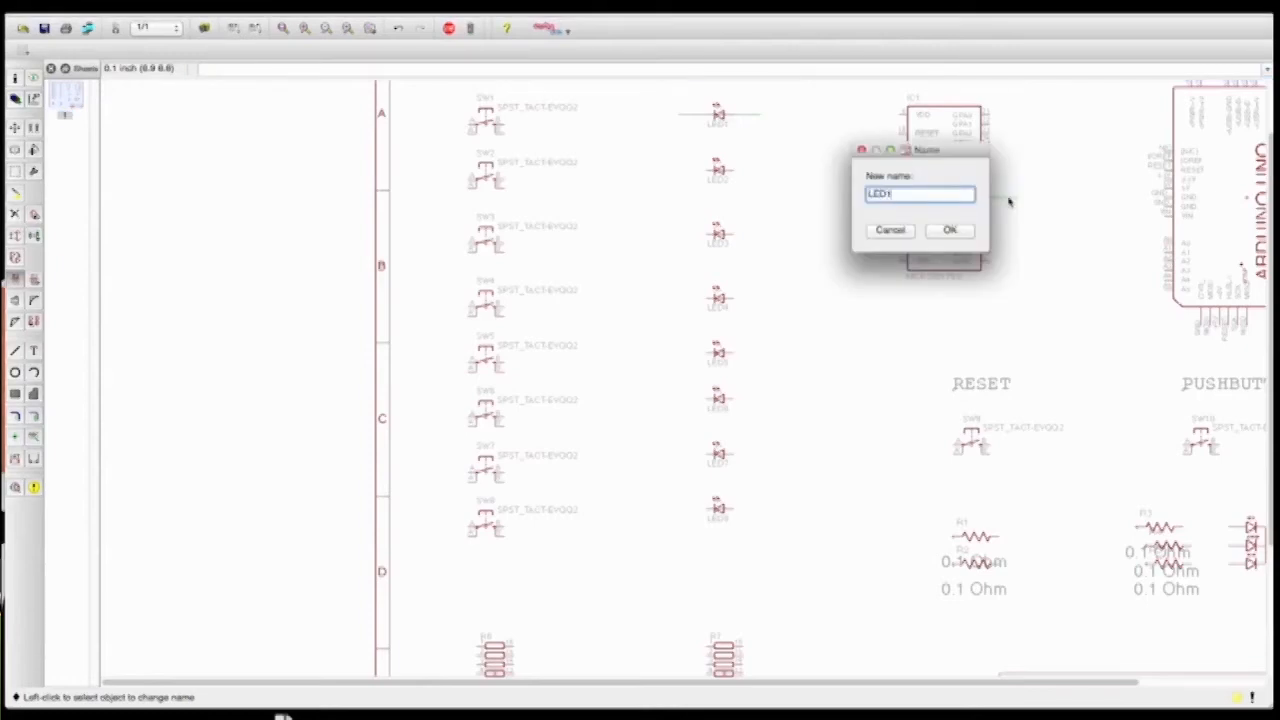
pyautogui.click(950, 230)
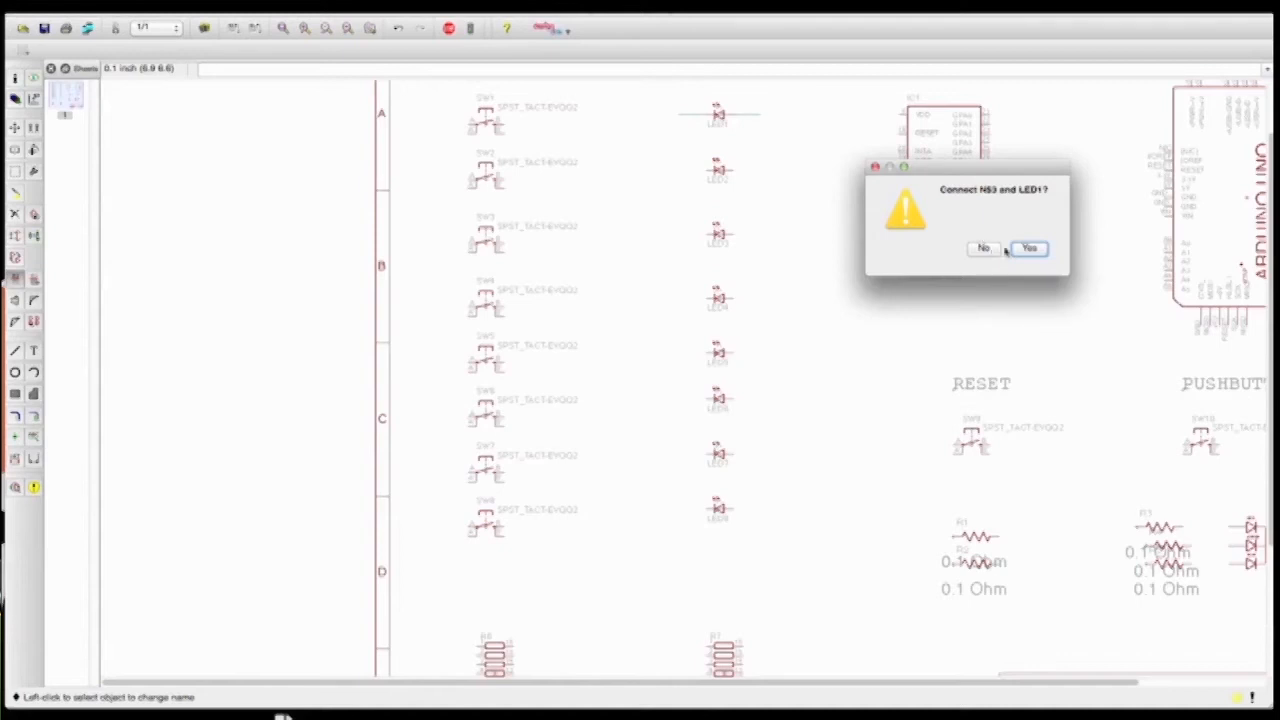
pyautogui.click(1036, 252)
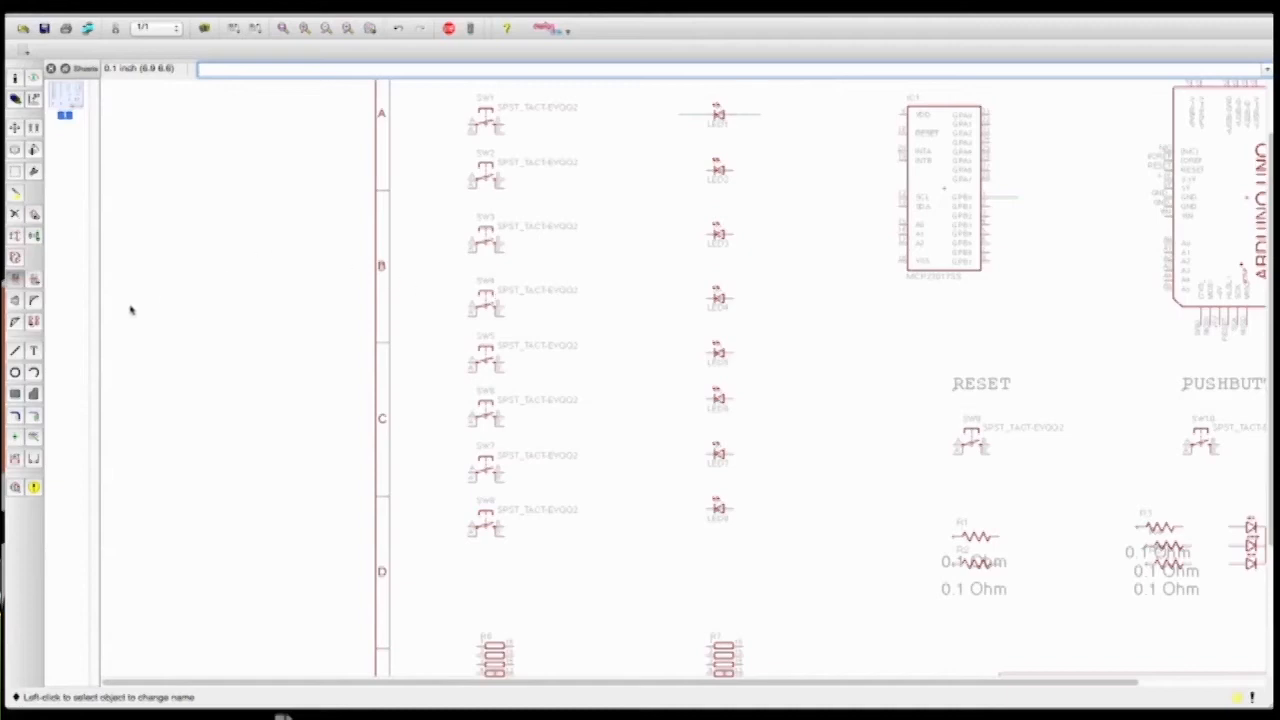
# Start labelling the LED1 net stubs with the Label tool
pyautogui.click(34, 437)
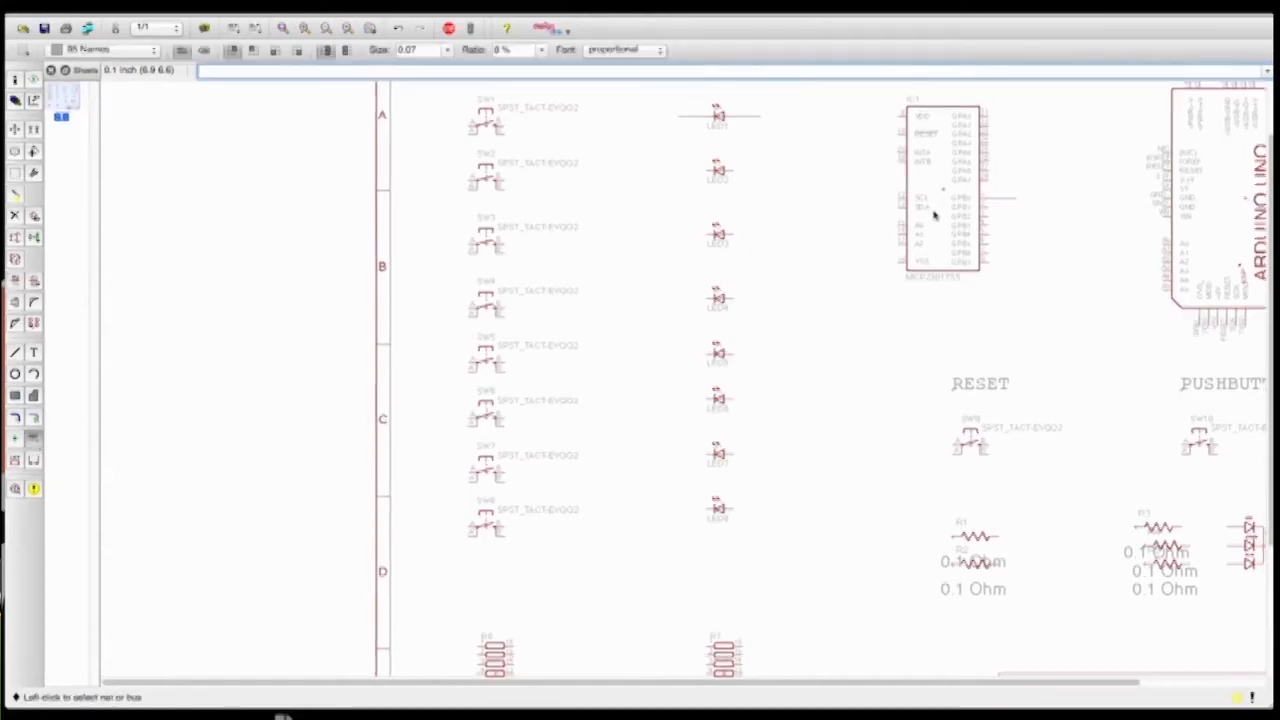
# Place net name labels on the net at LED1's right side and on the net at IC1's GPB0 pin
pyautogui.click(760, 116)
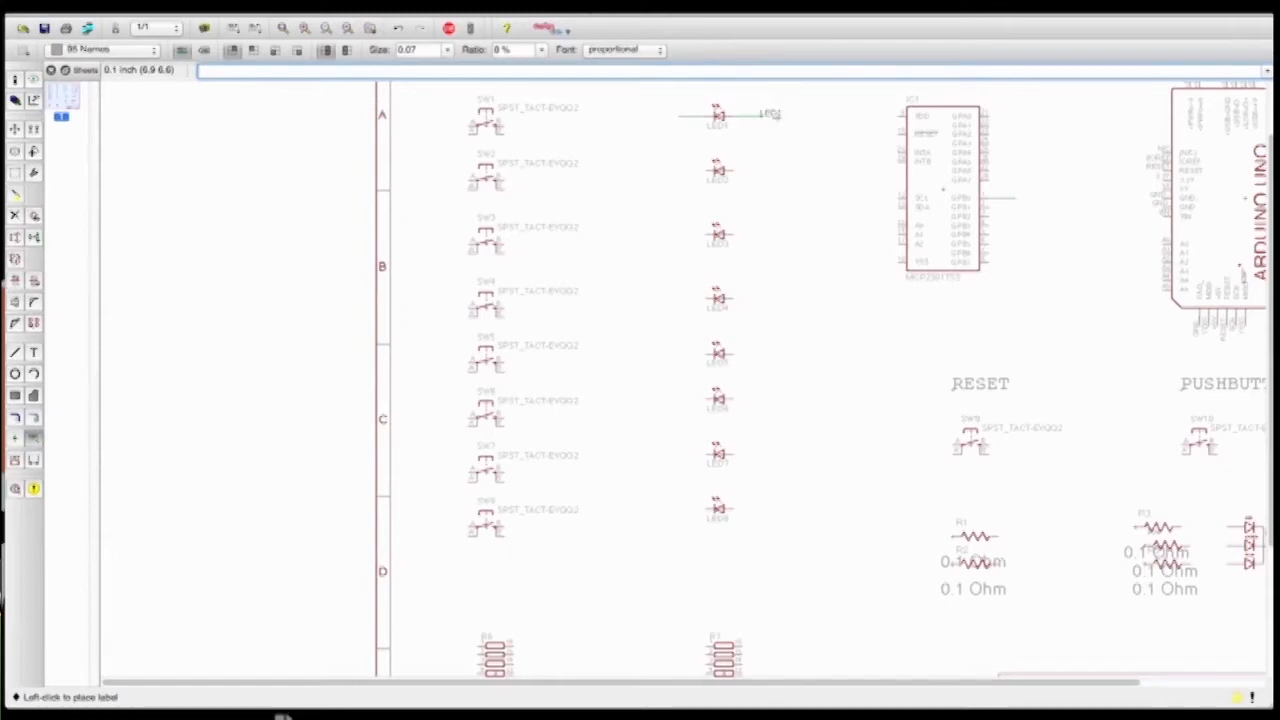
pyautogui.click(772, 118)
pyautogui.click(1015, 198)
pyautogui.click(1029, 197)
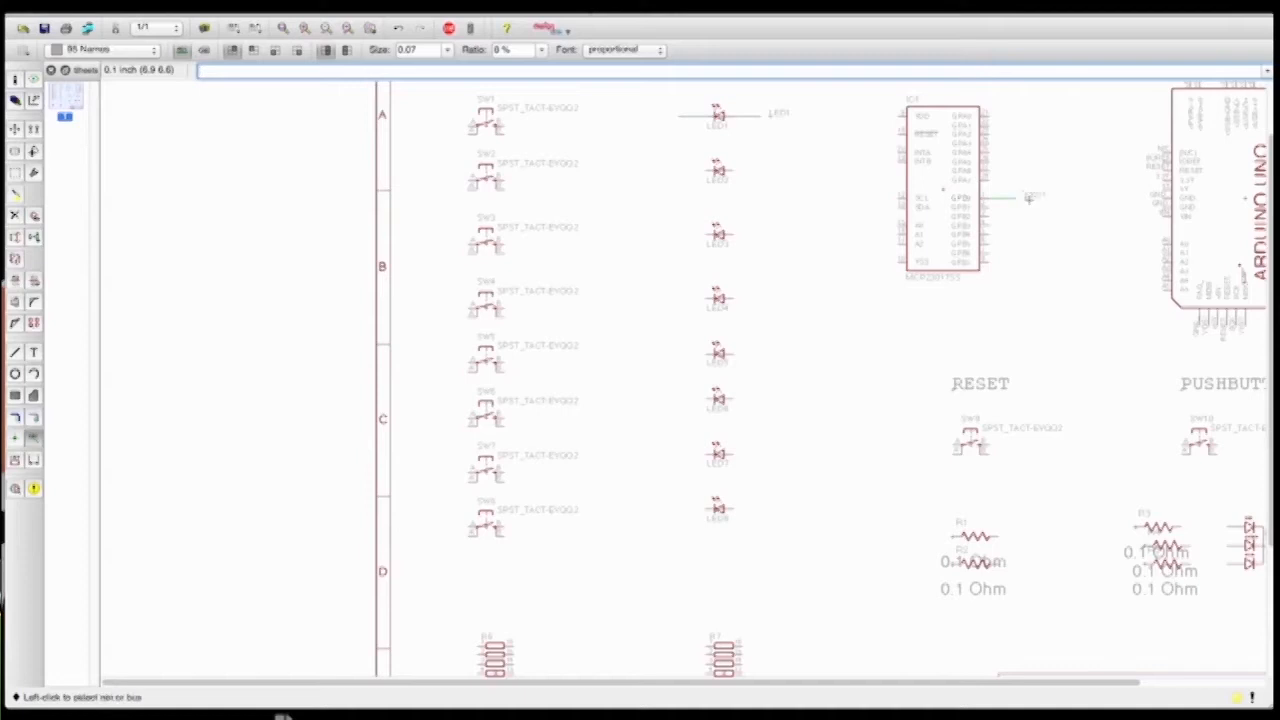
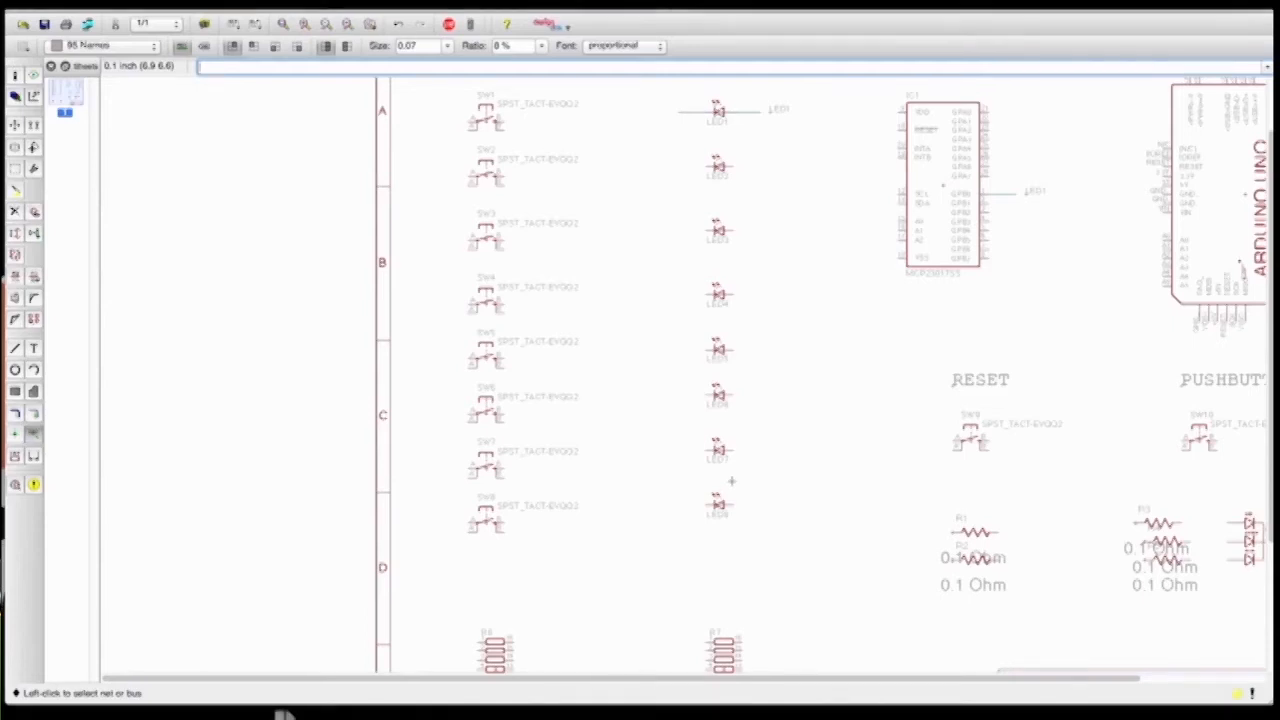
# Draw short horizontal net stubs outward from both pins of LED2, matching the stubs on LED1
pyautogui.click(15, 348)
pyautogui.click(760, 167)
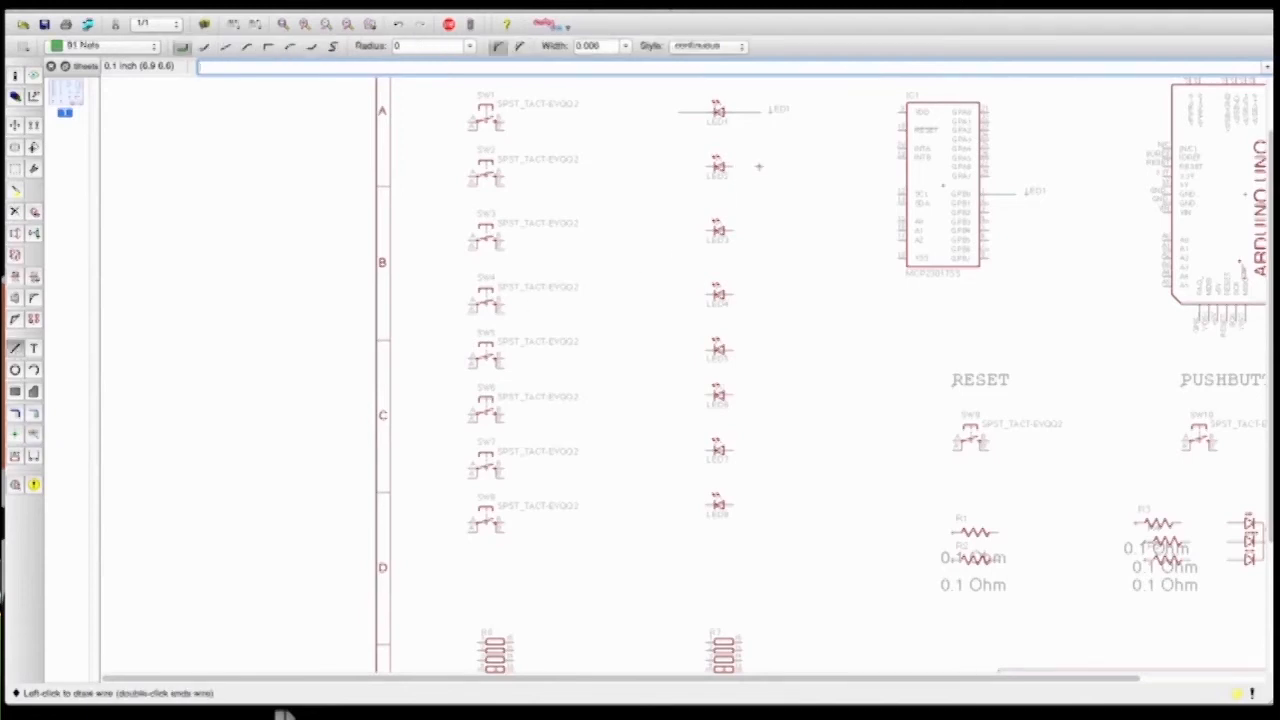
pyautogui.doubleClick(754, 168)
pyautogui.press('super+z')
pyautogui.click(736, 168)
pyautogui.doubleClick(760, 167)
pyautogui.click(705, 166)
pyautogui.doubleClick(680, 167)
# Draw short horizontal net stubs outward from both pins of LED3 and LED4
pyautogui.click(730, 231)
pyautogui.doubleClick(760, 231)
pyautogui.click(706, 231)
pyautogui.doubleClick(680, 231)
pyautogui.click(730, 293)
pyautogui.doubleClick(760, 293)
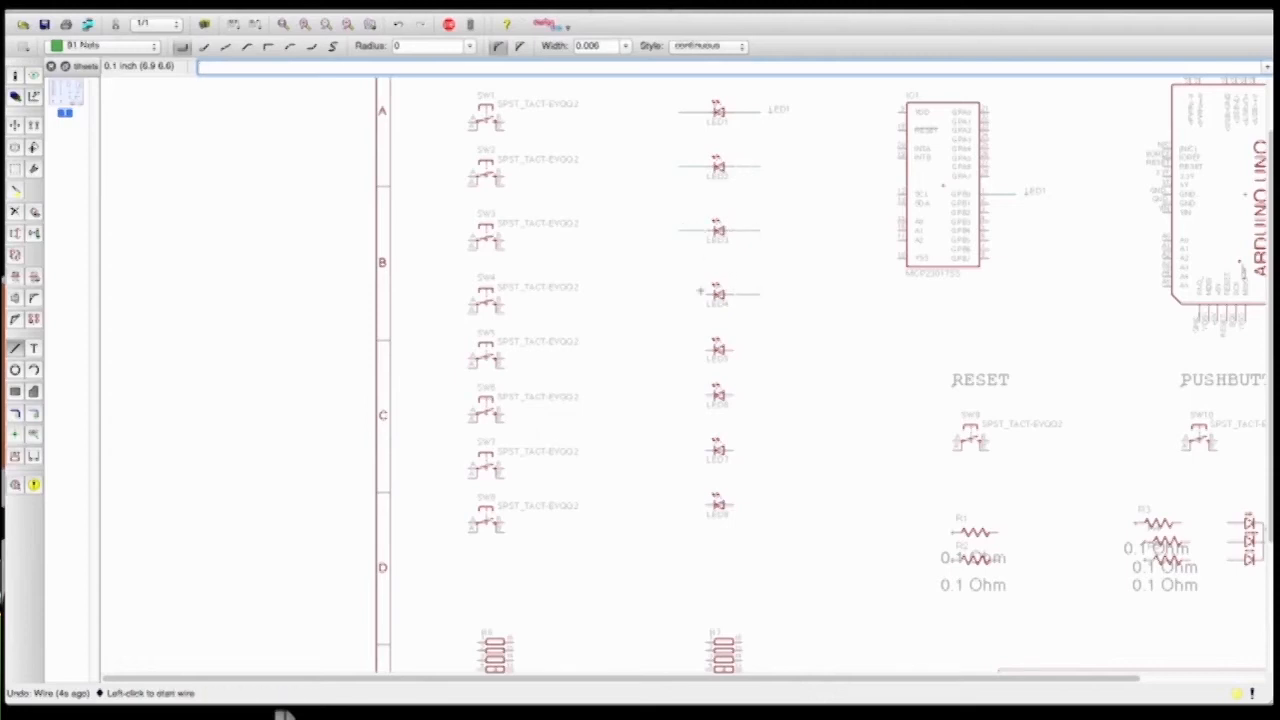
pyautogui.click(705, 293)
pyautogui.doubleClick(680, 293)
# Draw short horizontal net stubs outward from both pins of LED5 and LED6
pyautogui.click(730, 349)
pyautogui.doubleClick(760, 349)
pyautogui.click(706, 349)
pyautogui.doubleClick(680, 349)
pyautogui.click(730, 396)
pyautogui.doubleClick(760, 396)
pyautogui.click(706, 396)
pyautogui.doubleClick(682, 396)
# Draw short horizontal net stubs outward from both pins of LED7 and LED8
pyautogui.click(730, 450)
pyautogui.doubleClick(760, 450)
pyautogui.click(706, 450)
pyautogui.doubleClick(680, 450)
pyautogui.click(731, 504)
pyautogui.doubleClick(760, 504)
pyautogui.click(705, 504)
pyautogui.doubleClick(680, 504)
# Name the nets on the right side of the second to fourth LEDs LED2, LED3 and LED4
pyautogui.click(15, 276)
pyautogui.click(752, 168)
pyautogui.write('LED2')
pyautogui.press('Return')
pyautogui.click(751, 231)
pyautogui.write('LED3')
pyautogui.press('Return')
pyautogui.click(762, 296)
pyautogui.write('LED4')
pyautogui.press('Return')
# Name the nets on the right side of the fifth to eighth LEDs LED5, LED6, LED7 and LED8
pyautogui.click(749, 352)
pyautogui.write('LED5')
pyautogui.press('Return')
pyautogui.click(753, 398)
pyautogui.write('LED6')
pyautogui.press('Return')
pyautogui.click(752, 448)
pyautogui.write('LED7')
pyautogui.press('Return')
pyautogui.click(753, 505)
pyautogui.write('LED8')
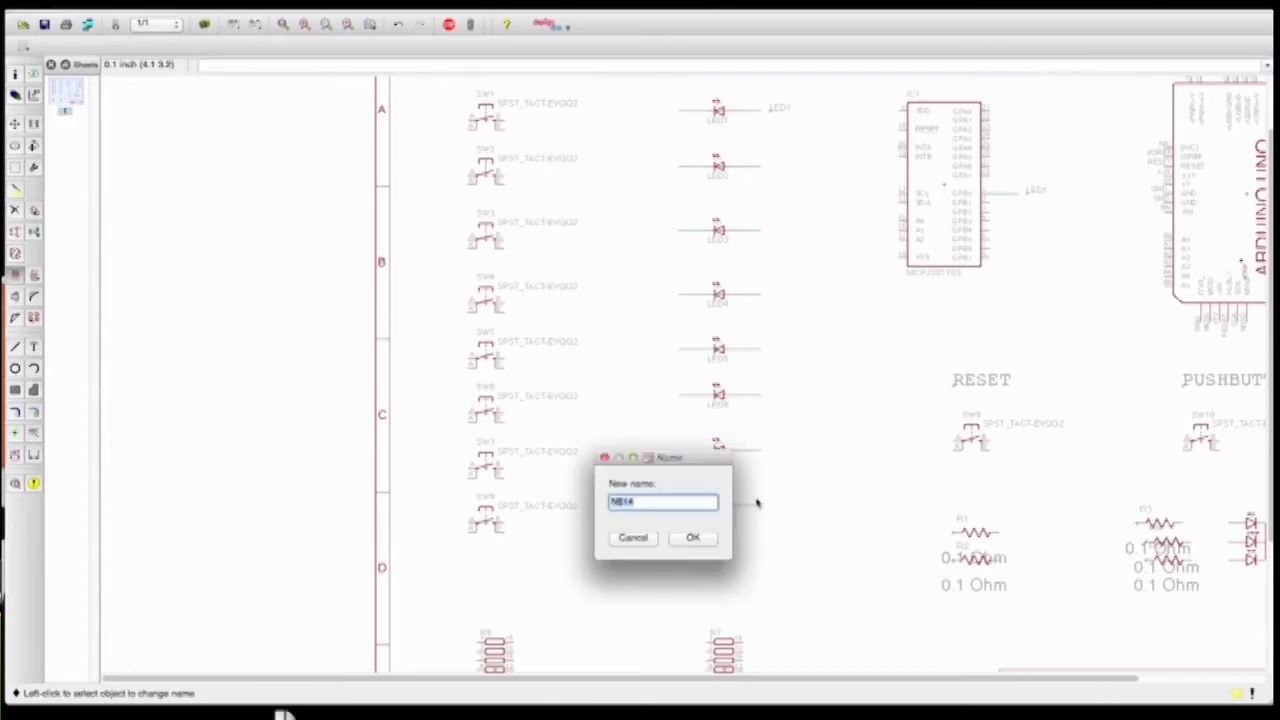
pyautogui.press('Return')
# Name the nets on the left side of the first four LEDs LED1R, LED2R, LED3R and LED4R
pyautogui.click(689, 115)
pyautogui.press('Return')
pyautogui.click(668, 168)
pyautogui.press('Return')
pyautogui.click(686, 236)
pyautogui.press('Return')
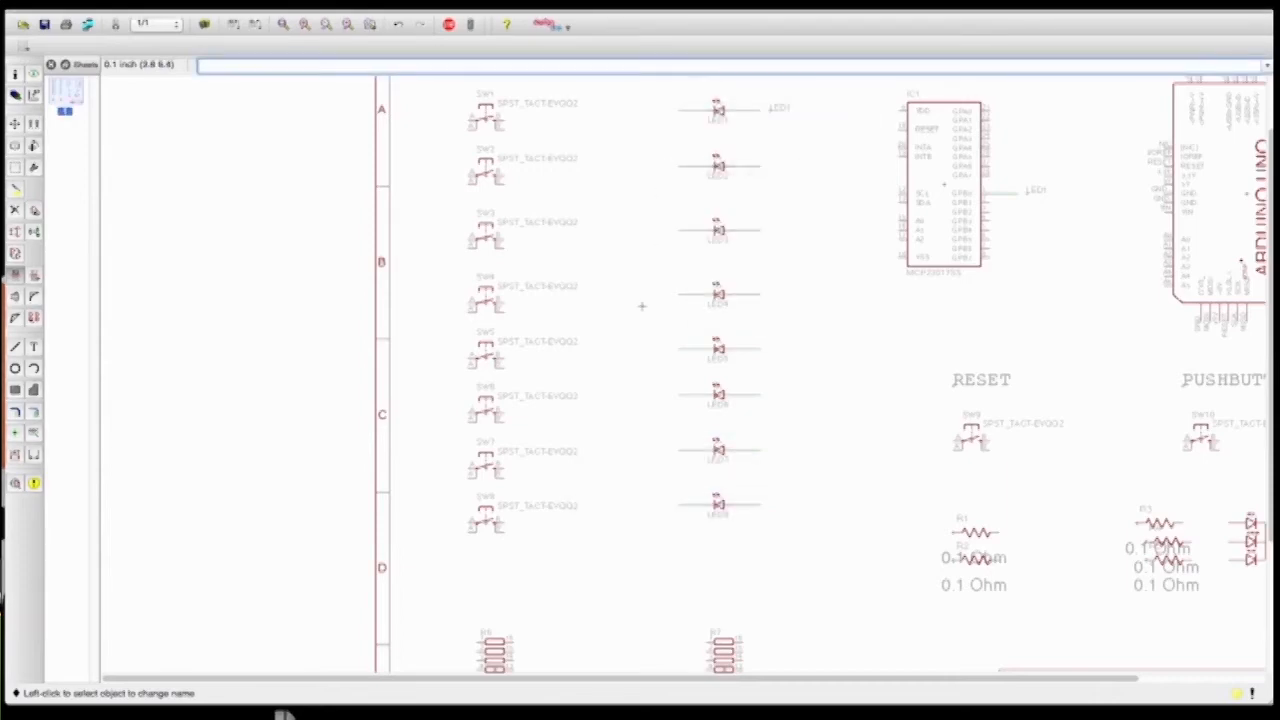
pyautogui.click(683, 298)
pyautogui.write('LED4')
pyautogui.press('Return')
# Name the nets on the left side of the last four LEDs LED5R, LED6R, LED7R and LED8R
pyautogui.click(686, 350)
pyautogui.write('LED5R')
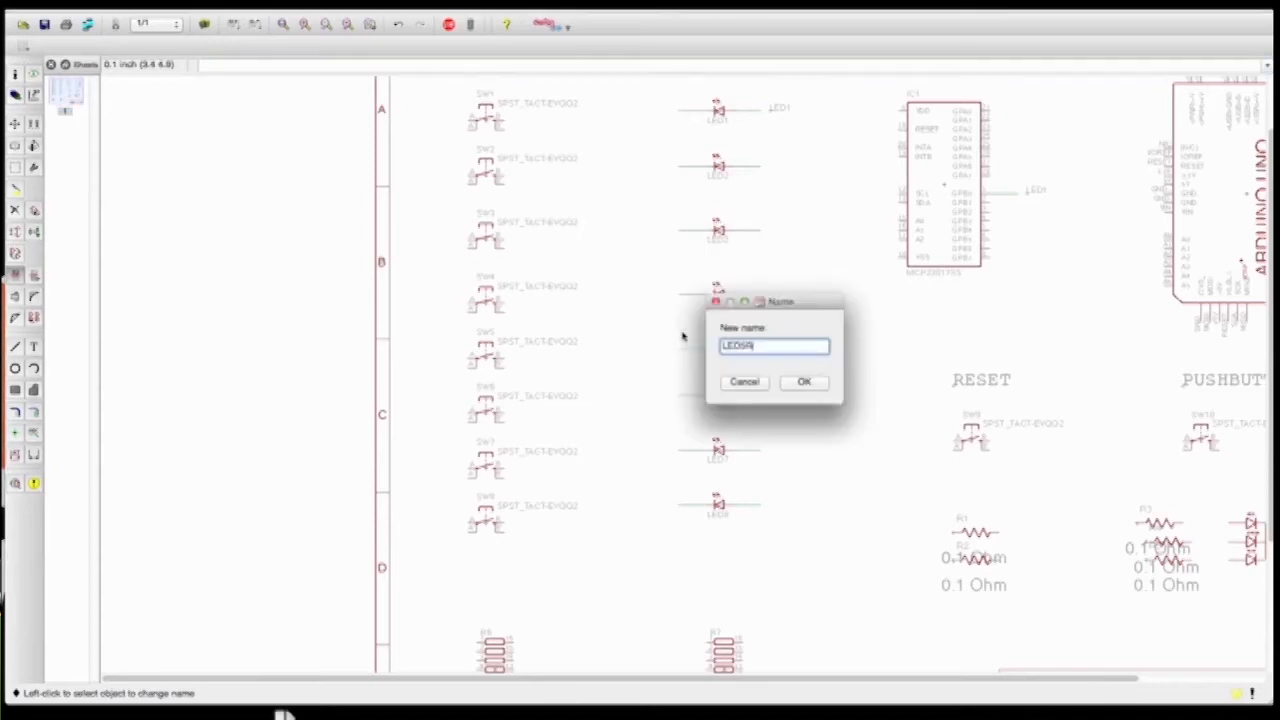
pyautogui.press('Return')
pyautogui.click(689, 395)
pyautogui.write('LED6')
pyautogui.press('Return')
pyautogui.click(685, 447)
pyautogui.write('LED7')
pyautogui.press('Return')
pyautogui.click(701, 505)
pyautogui.write('LED8')
pyautogui.press('Return')
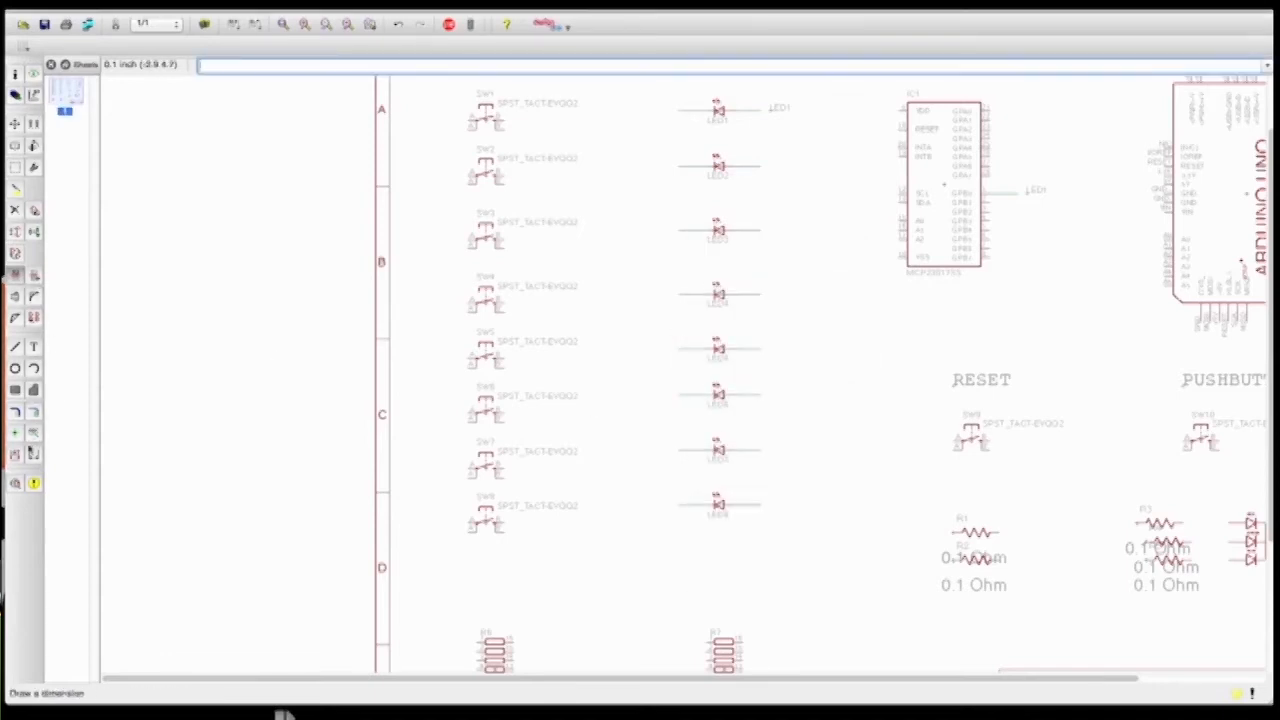
# Place net name labels at the right ends of the LED2, LED3 and LED4 nets
pyautogui.click(33, 433)
pyautogui.doubleClick(761, 167)
pyautogui.click(762, 231)
pyautogui.click(768, 231)
pyautogui.click(762, 294)
pyautogui.click(768, 294)
# Place net name labels at the right ends of the LED5, LED6, LED7 and LED8 nets
pyautogui.click(763, 349)
pyautogui.click(768, 349)
pyautogui.click(764, 396)
pyautogui.click(767, 397)
pyautogui.doubleClick(761, 450)
pyautogui.click(761, 504)
pyautogui.click(768, 505)
# Label the left-side nets LED8R, LED7R, LED6R and LED5R, placing each name left of its stub
pyautogui.click(682, 505)
pyautogui.click(642, 505)
pyautogui.click(681, 450)
pyautogui.click(642, 450)
pyautogui.click(681, 396)
pyautogui.click(642, 396)
pyautogui.click(681, 349)
pyautogui.click(642, 349)
# Label the left-side nets LED4R, LED3R, LED2R and LED1R, placing each name left of its stub
pyautogui.click(681, 294)
pyautogui.click(642, 294)
pyautogui.click(681, 231)
pyautogui.click(642, 231)
pyautogui.click(681, 167)
pyautogui.click(642, 167)
pyautogui.click(681, 110)
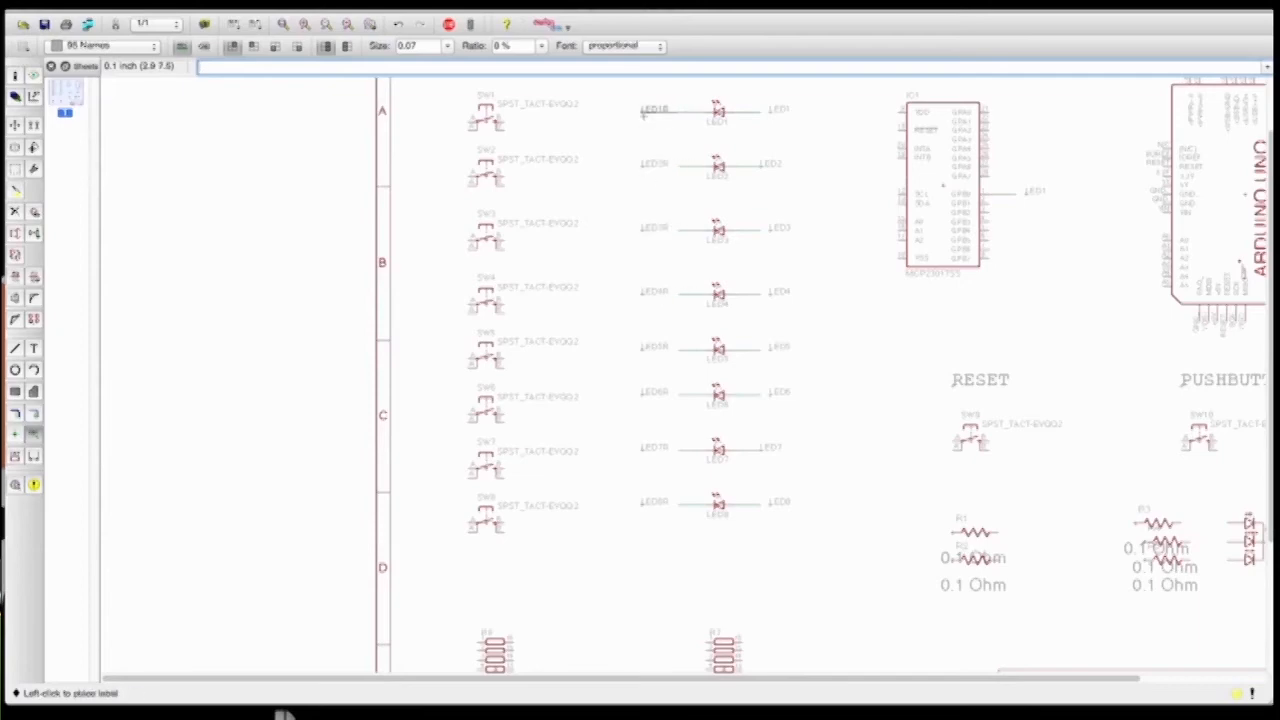
pyautogui.click(642, 110)
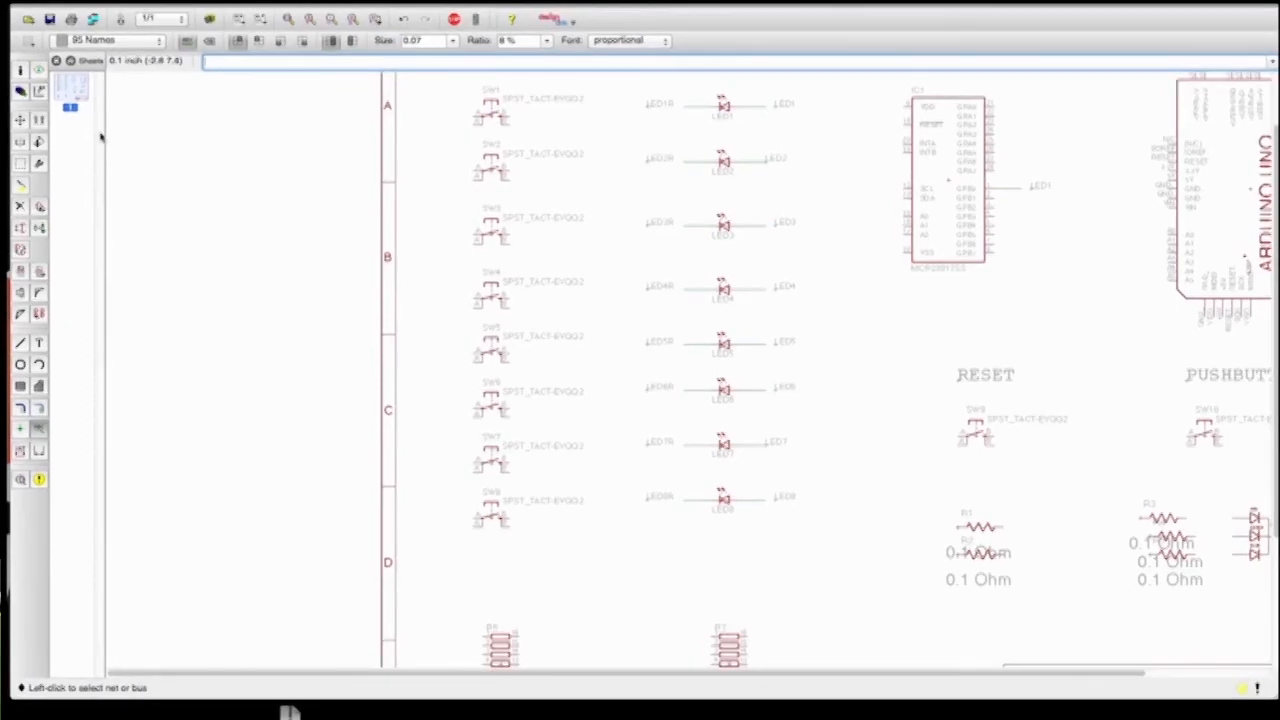
# Draw short net stubs from IC1's GPB1, GPB2 and GPB3 pins, matching the GPB0 stub's length
pyautogui.click(20, 119)
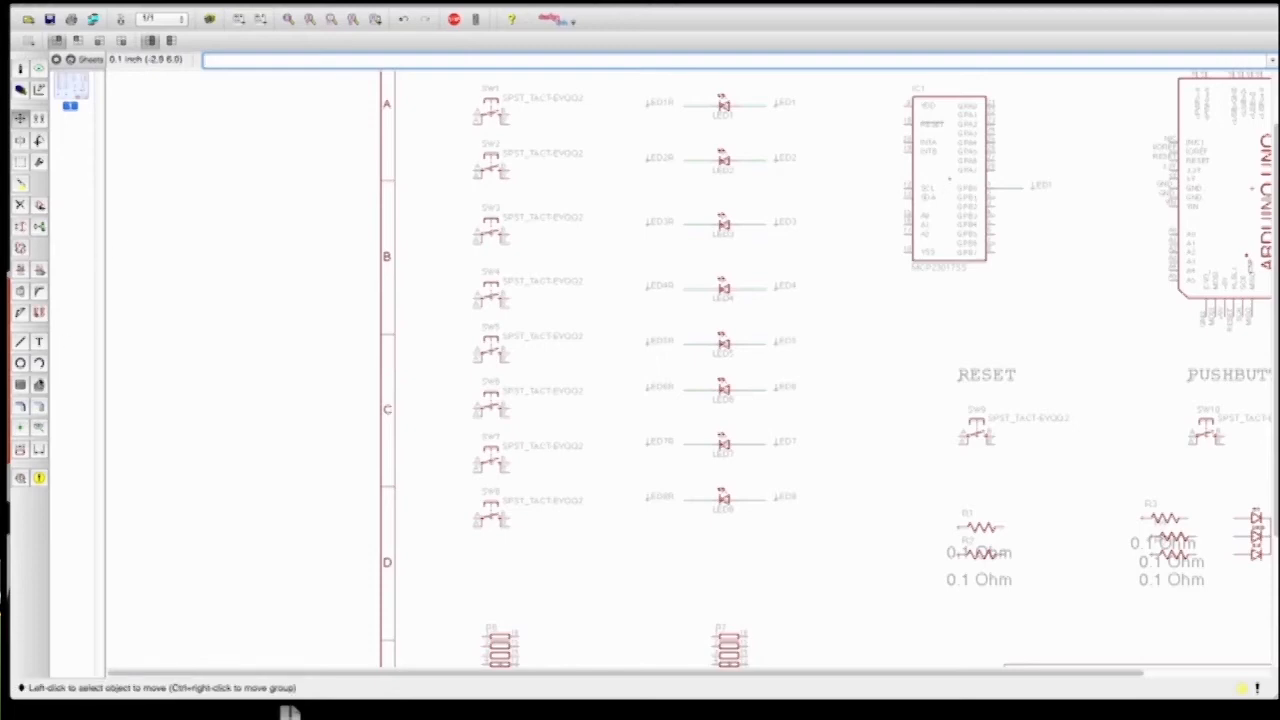
pyautogui.click(22, 343)
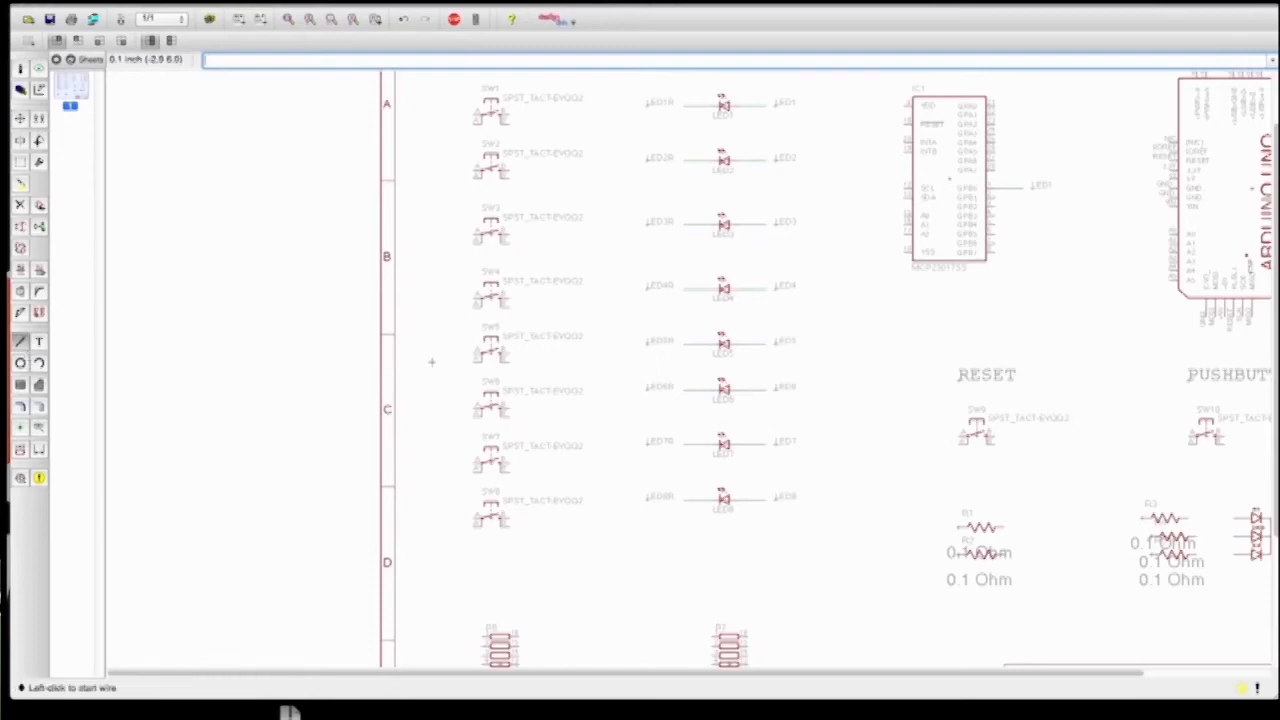
pyautogui.click(991, 199)
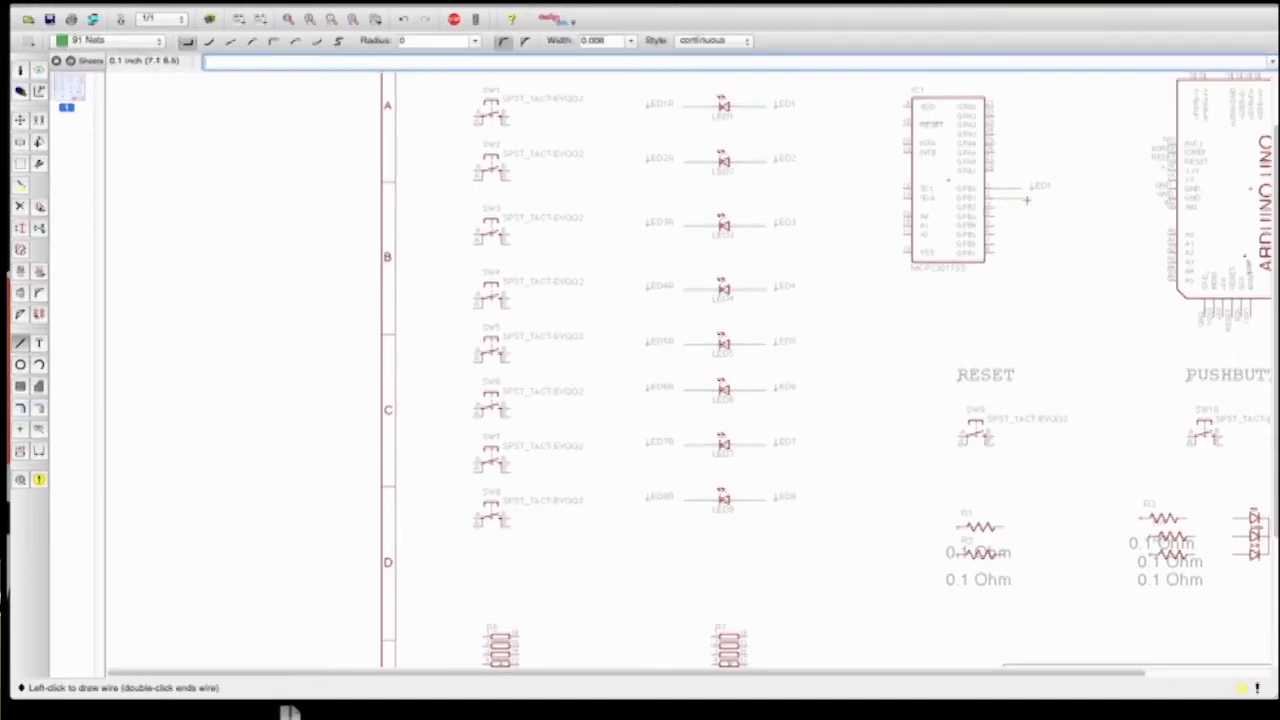
pyautogui.doubleClick(1021, 200)
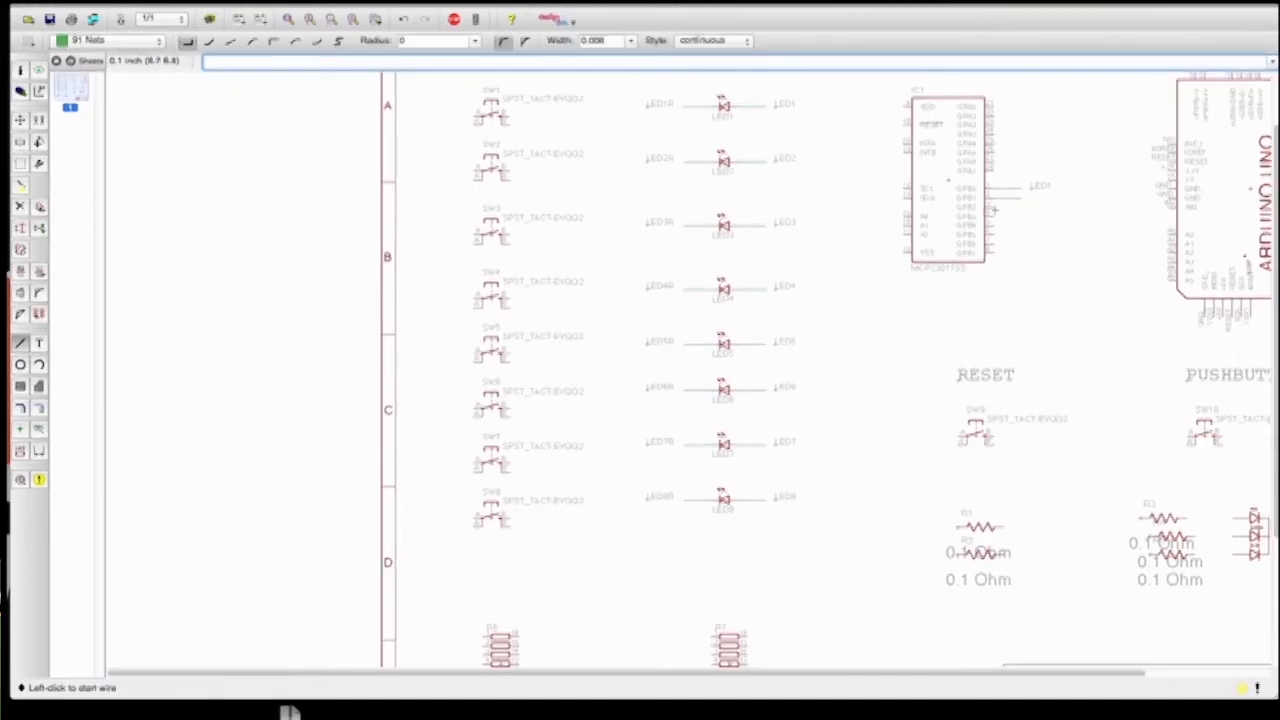
pyautogui.click(993, 206)
pyautogui.doubleClick(1022, 205)
pyautogui.click(993, 215)
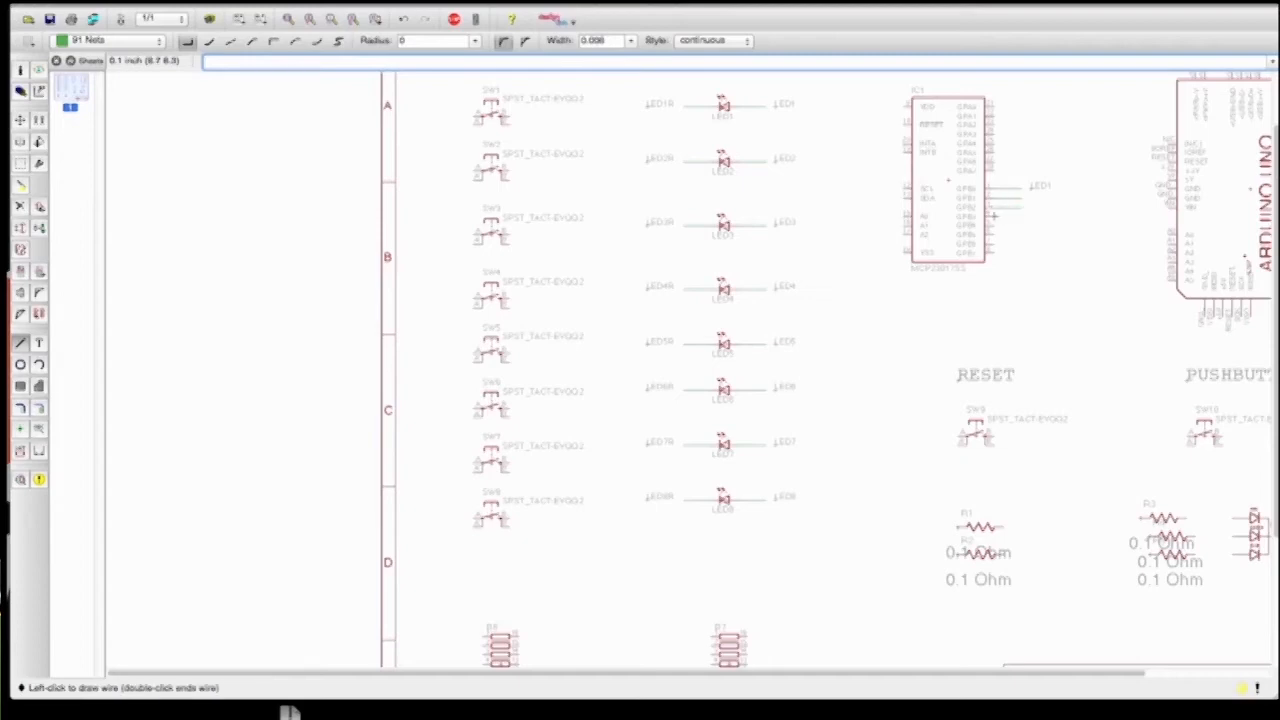
pyautogui.doubleClick(1021, 213)
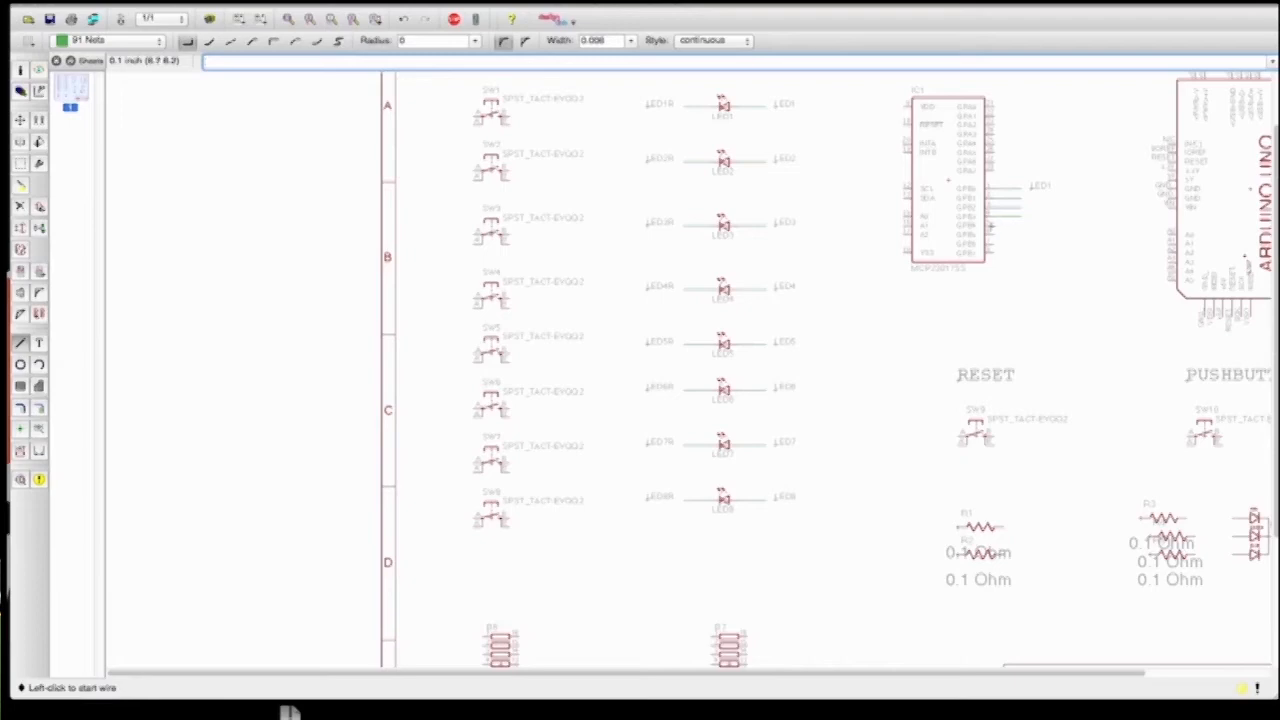
# Draw matching short net stubs from IC1's GPB4, GPB5, GPB6 and GPB7 pins
pyautogui.click(993, 227)
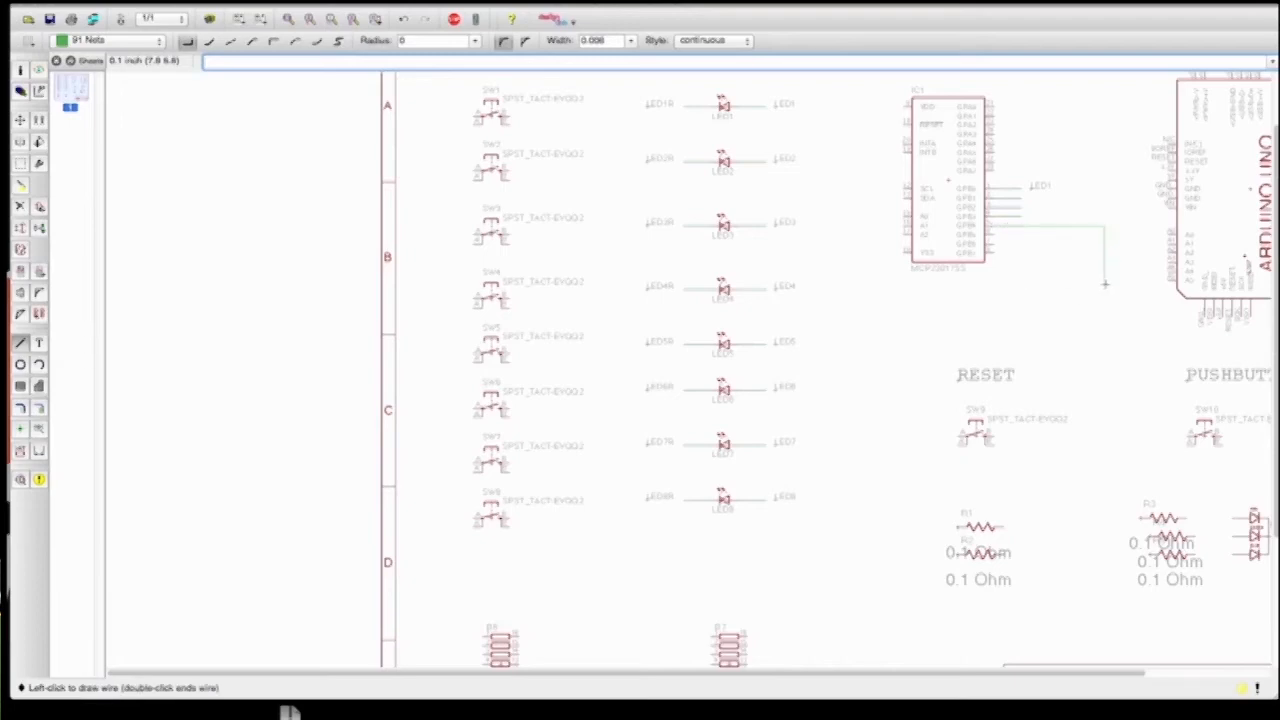
pyautogui.press('Escape')
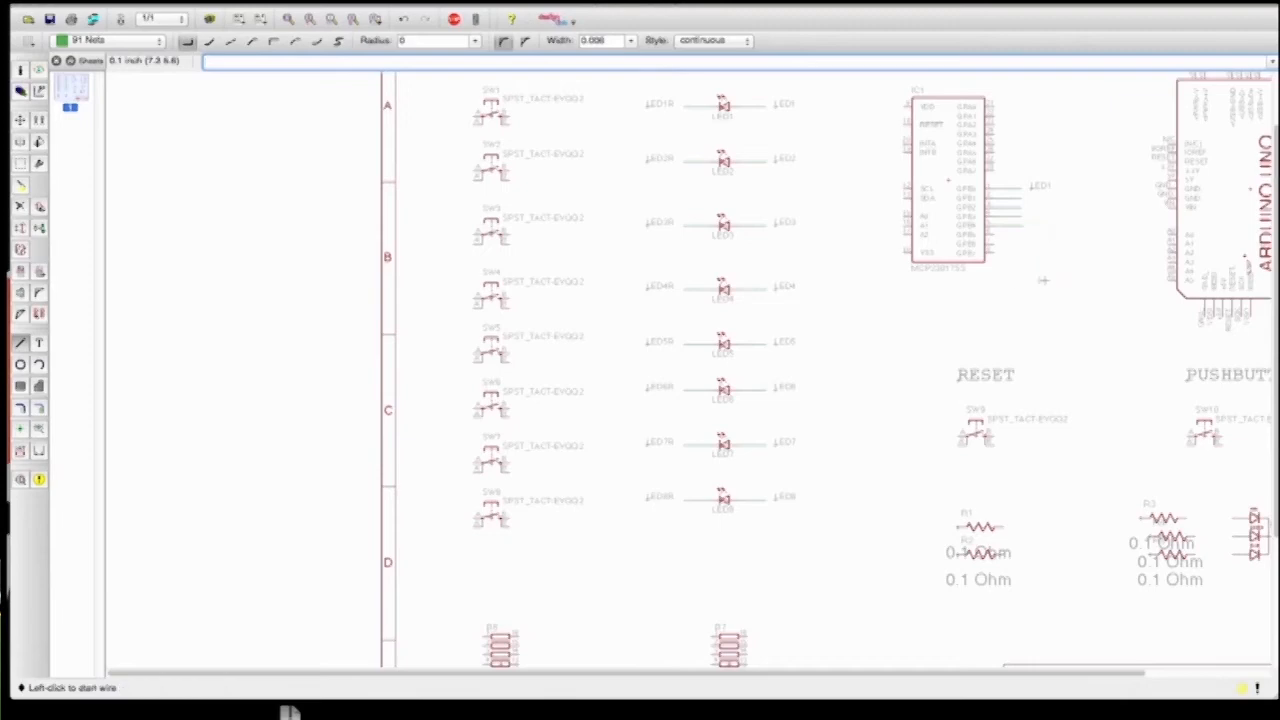
pyautogui.click(993, 234)
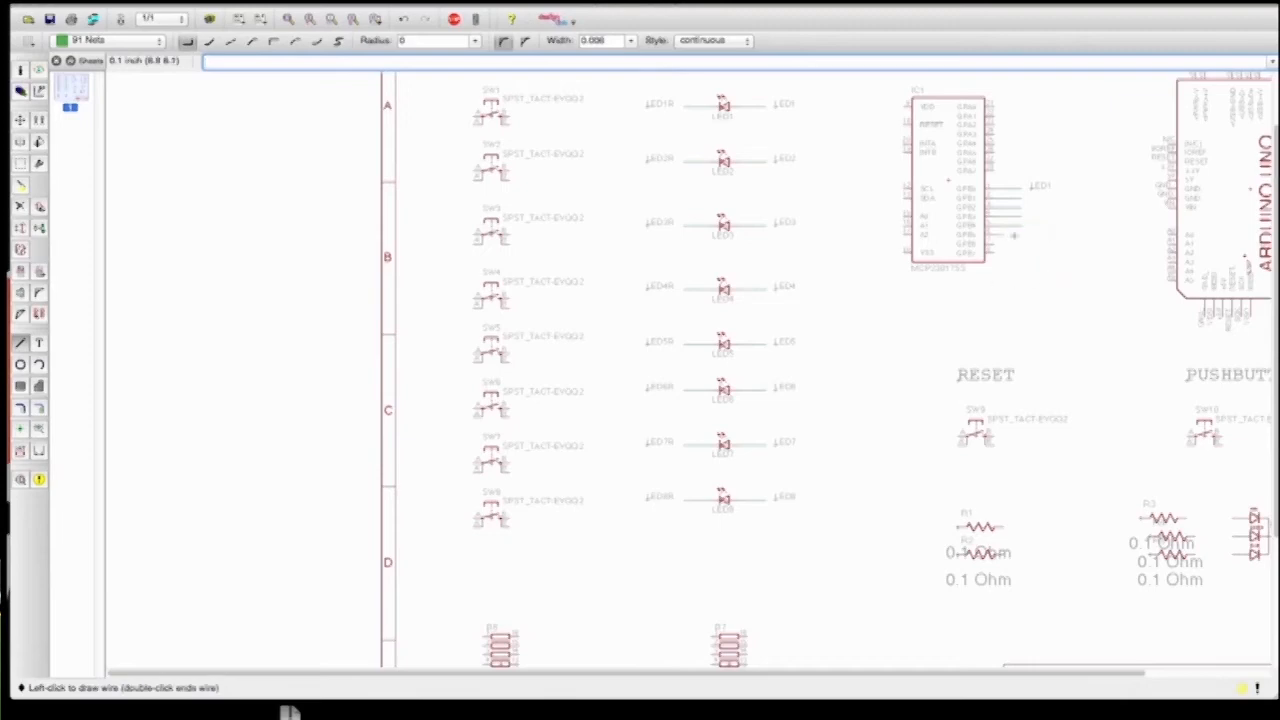
pyautogui.press('Escape')
pyautogui.click(993, 243)
pyautogui.press('Escape')
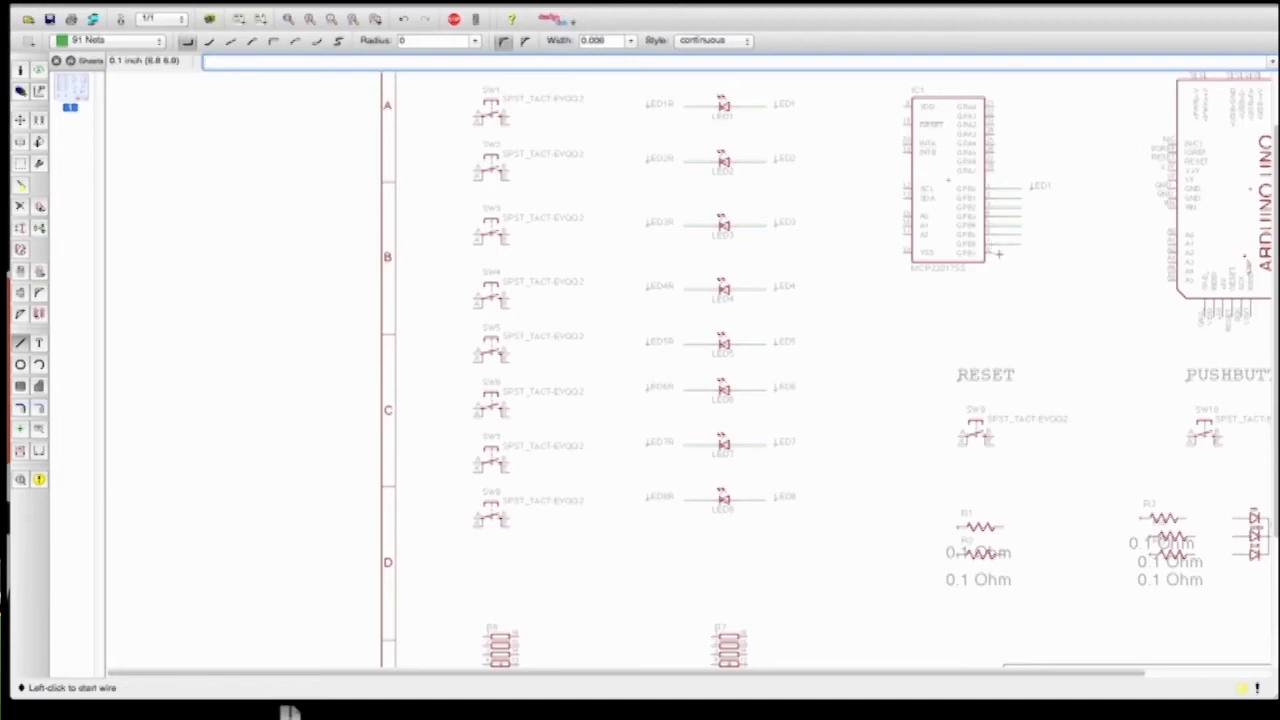
pyautogui.click(993, 251)
pyautogui.press('Escape')
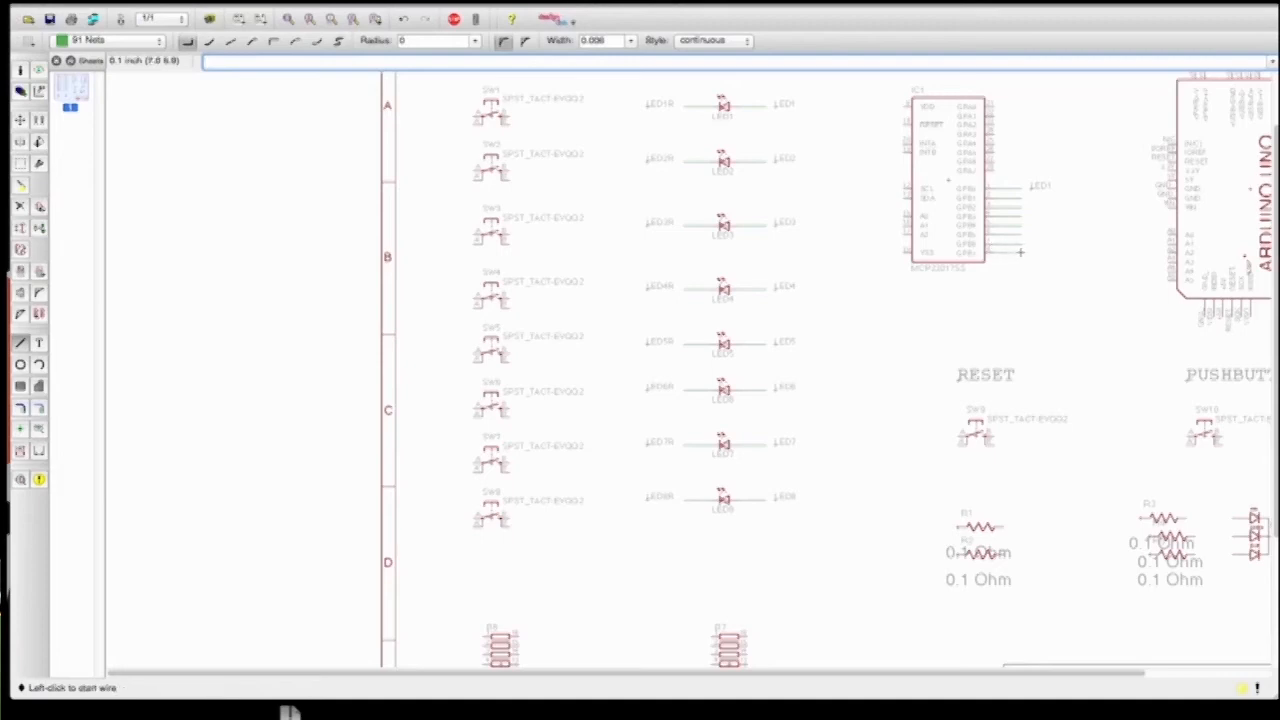
# Rename the net on IC1's GPB1 pin to LED2 and connect it to the existing LED2 net
pyautogui.click(21, 273)
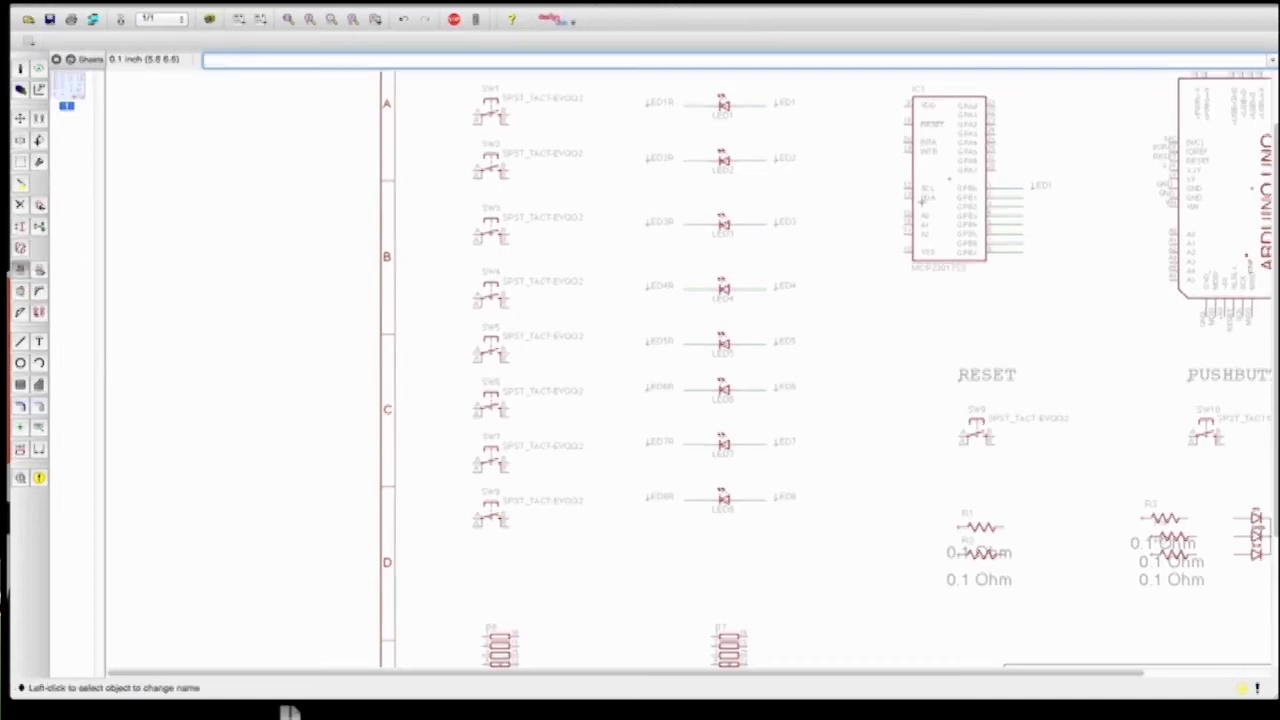
pyautogui.click(1010, 200)
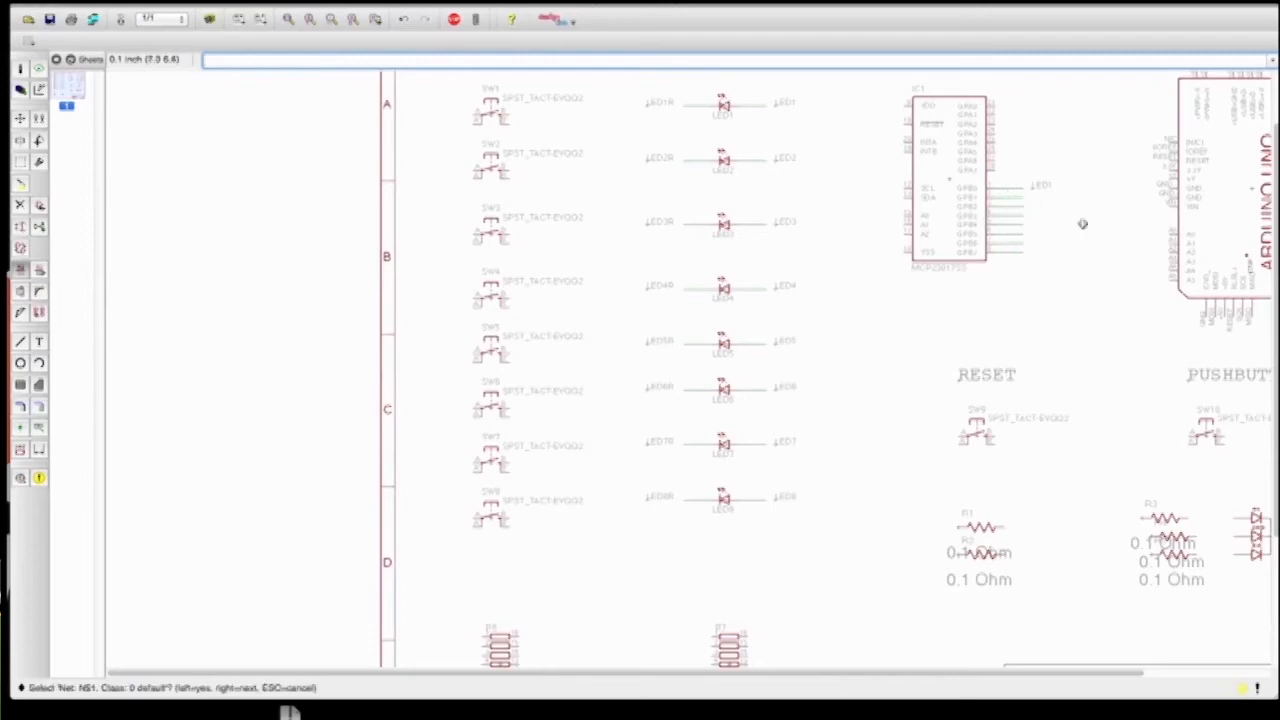
pyautogui.click(1017, 202)
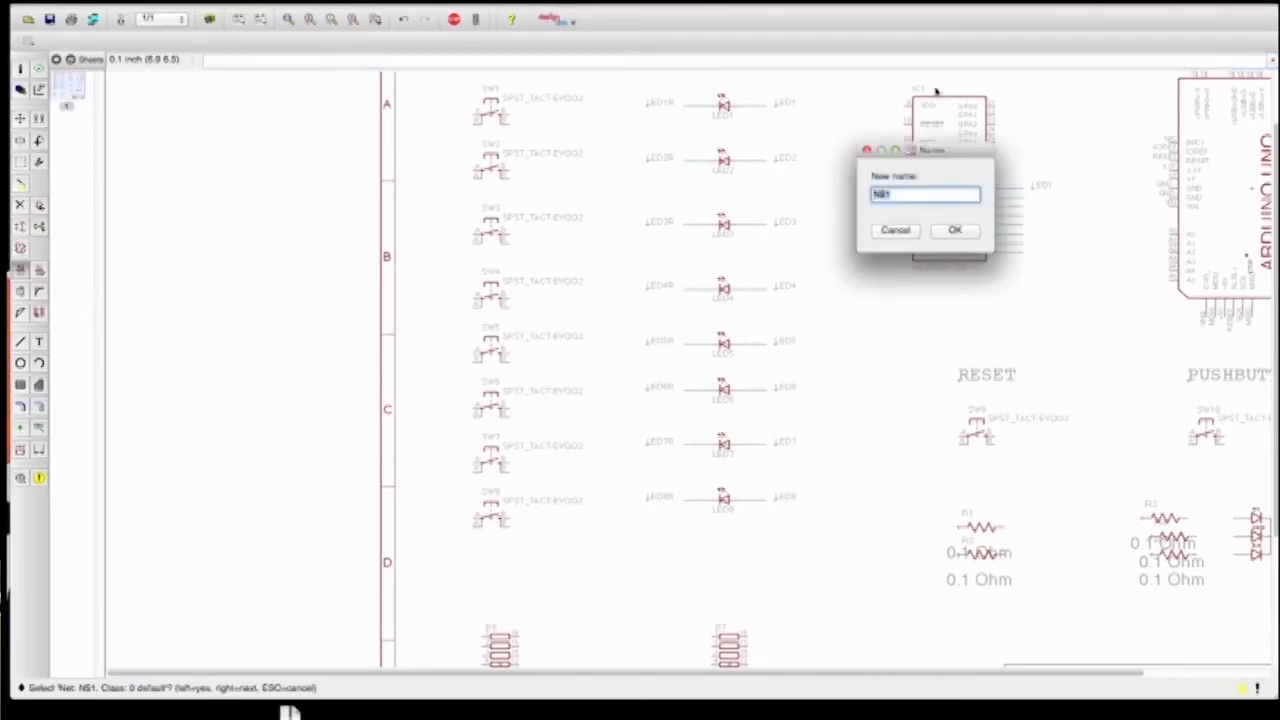
pyautogui.write('LED2')
pyautogui.press('Return')
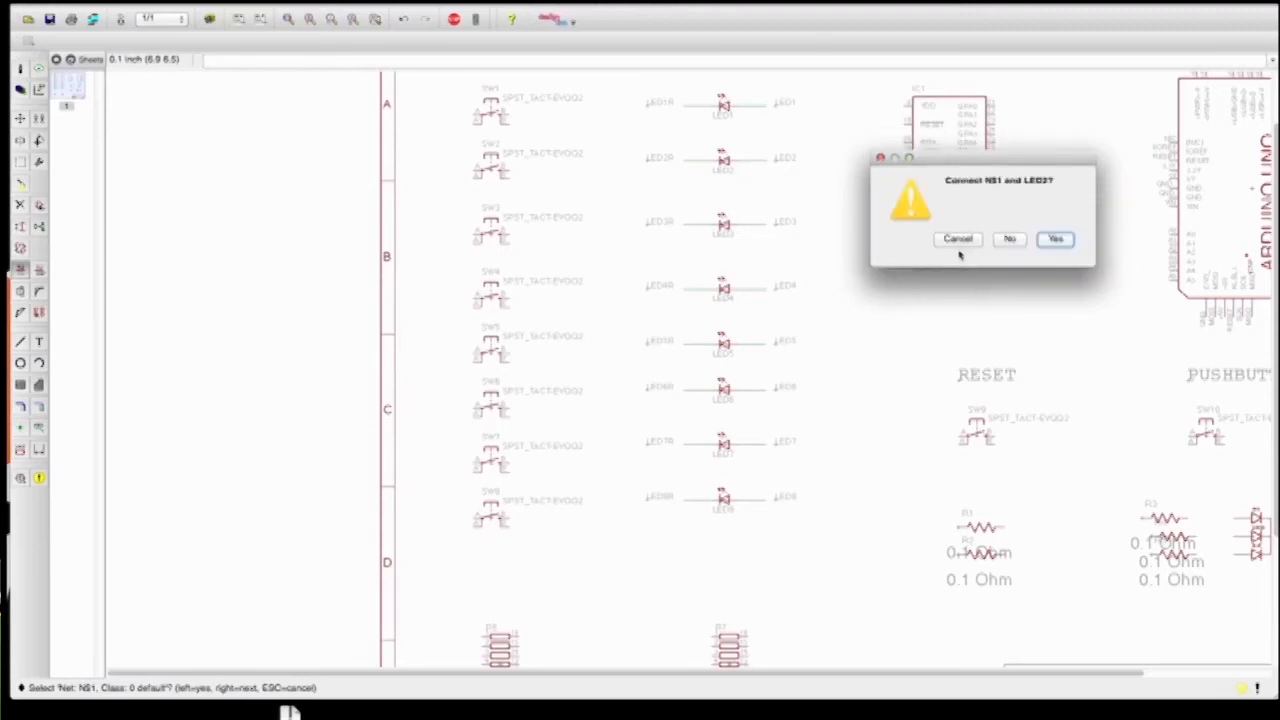
pyautogui.click(1058, 239)
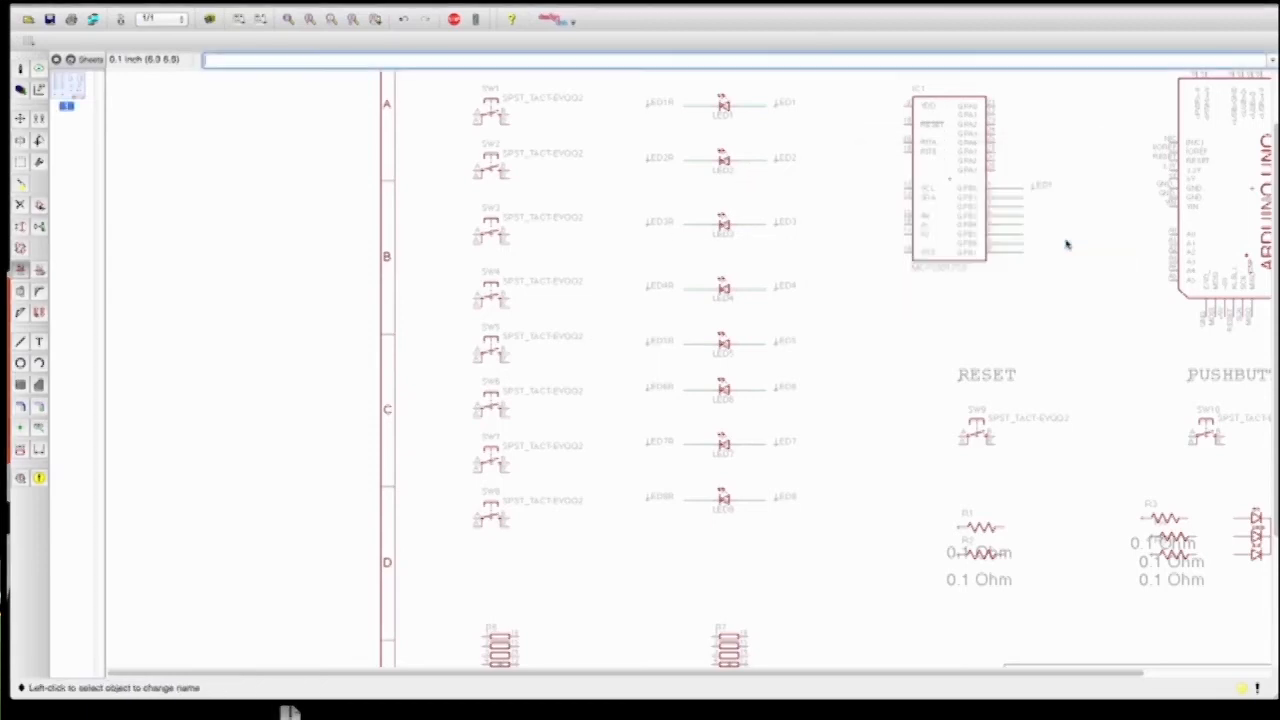
# Rename the net on IC1's GPB2 pin to LED3 and connect it to the existing LED3 net
pyautogui.click(1020, 213)
pyautogui.click(1020, 213)
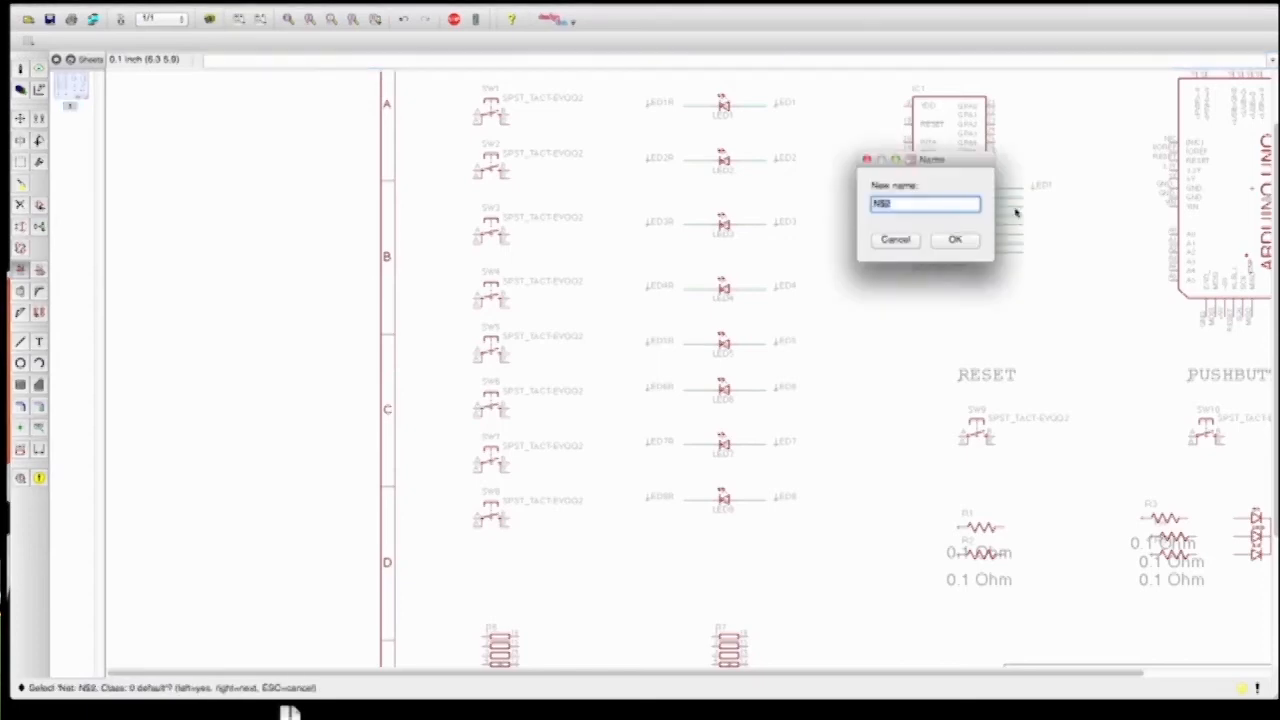
pyautogui.write('LED')
pyautogui.write('1')
pyautogui.press('Return')
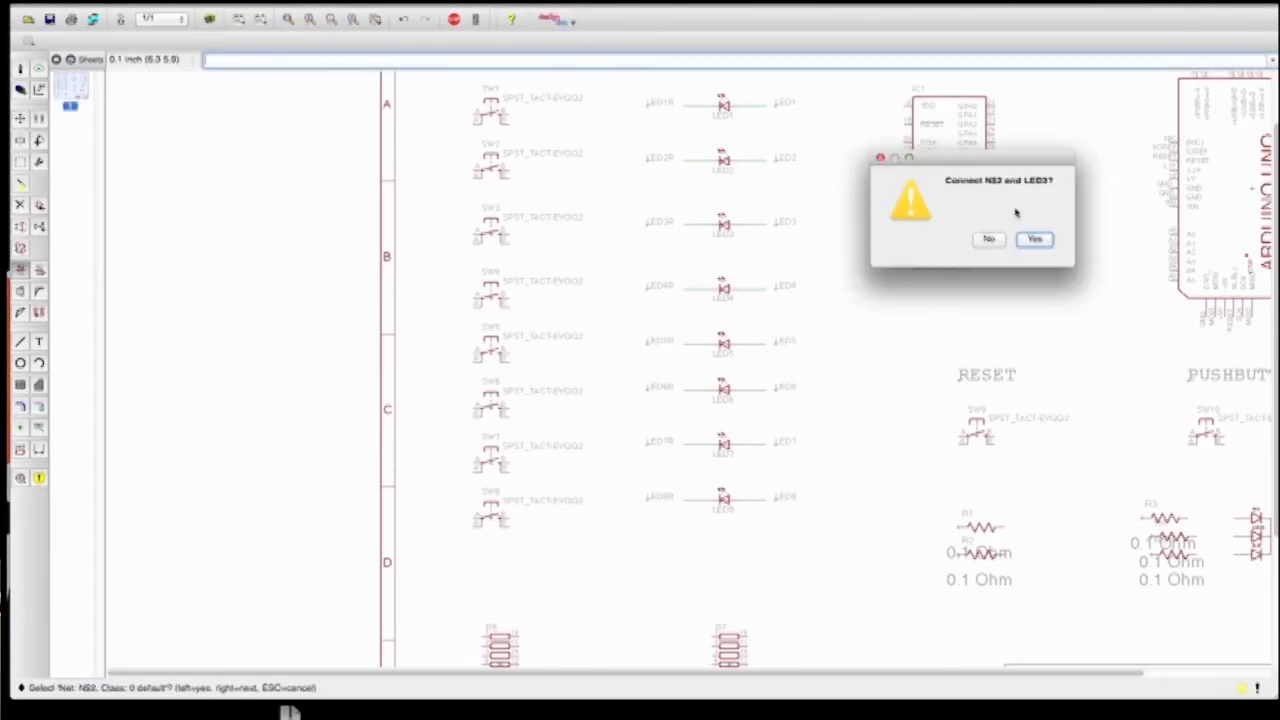
pyautogui.press('Return')
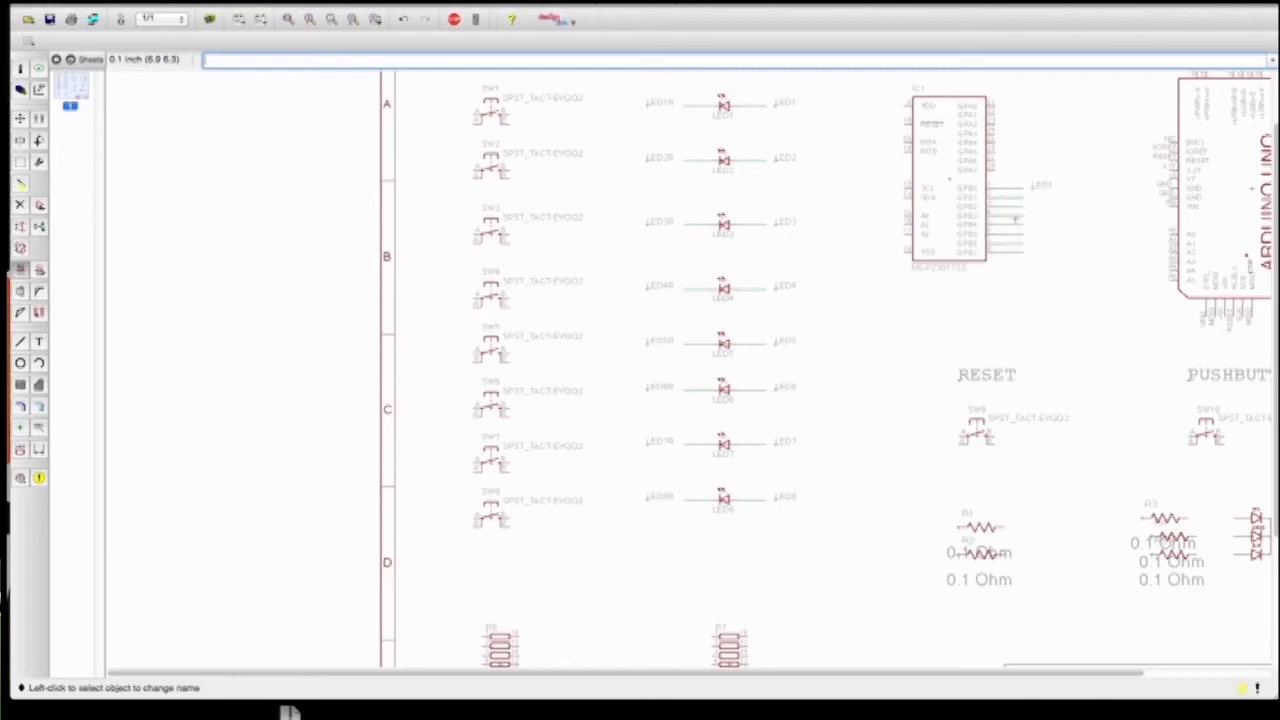
# Rename the net on IC1's GPB3 pin to LED4 and connect it to the existing LED4 net
pyautogui.click(1018, 218)
pyautogui.write('LED4')
pyautogui.press('Return')
pyautogui.press('Return')
pyautogui.click(1025, 237)
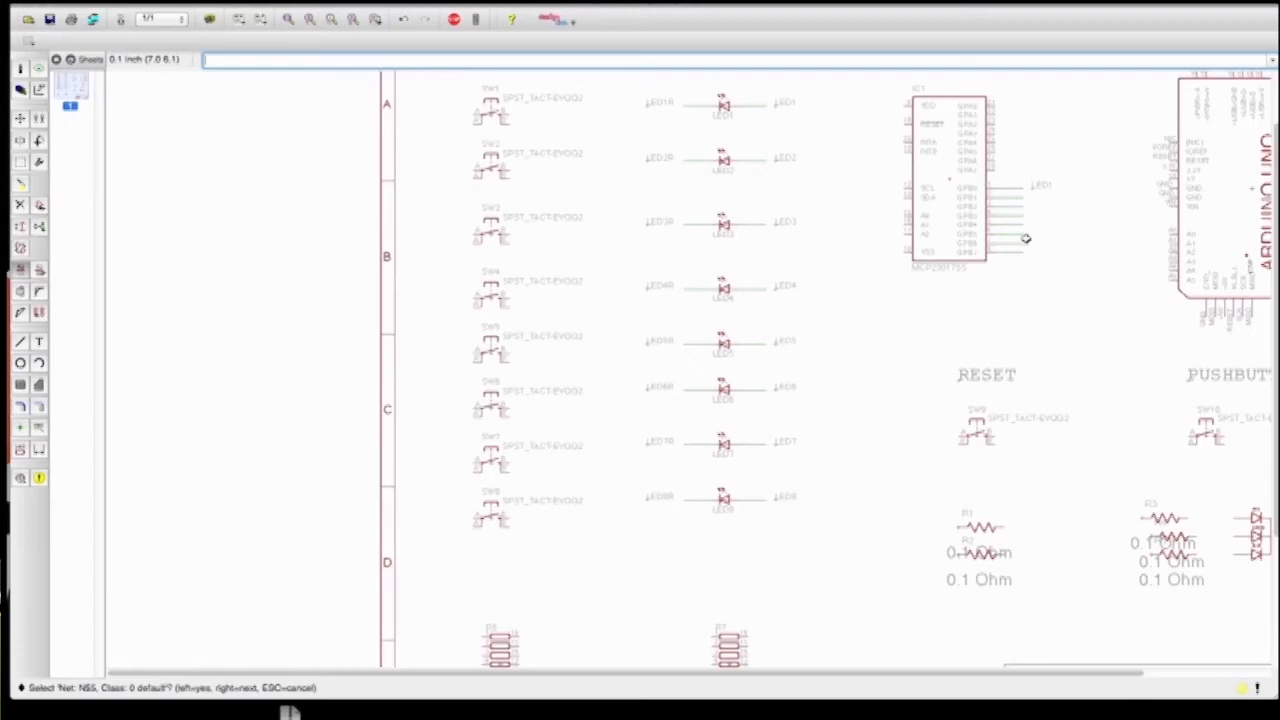
pyautogui.click(1012, 224)
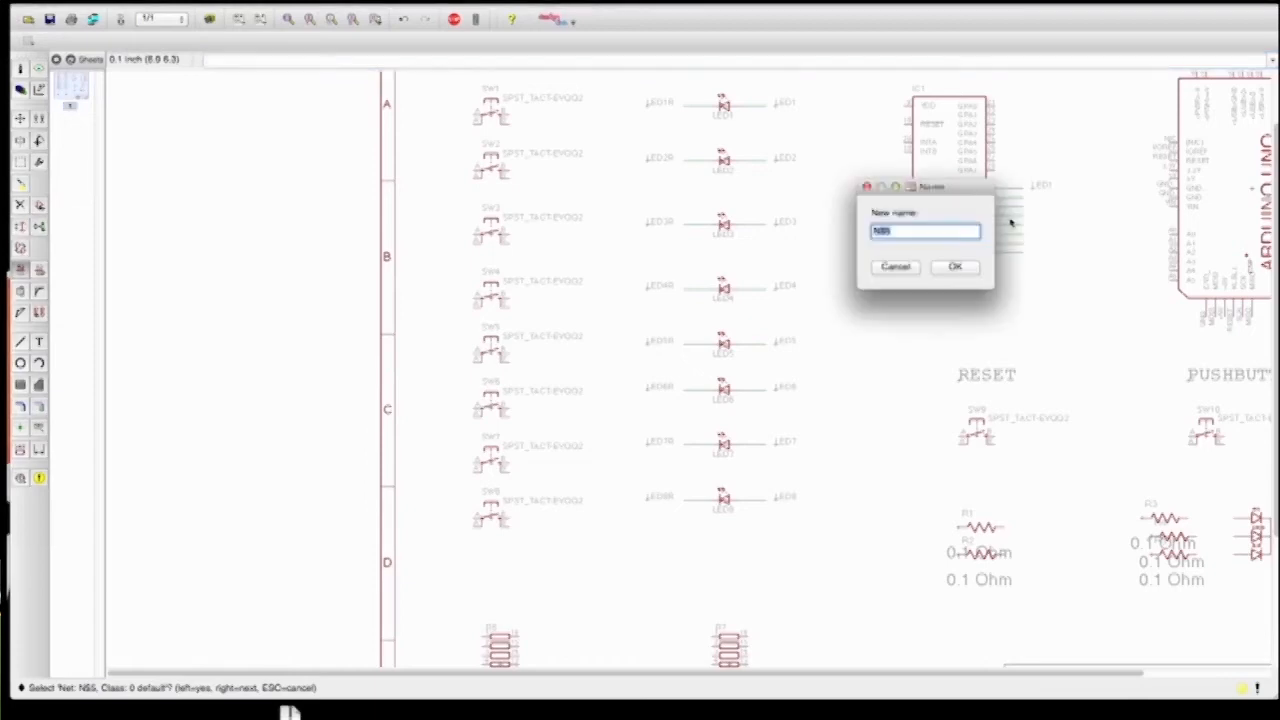
pyautogui.click(895, 266)
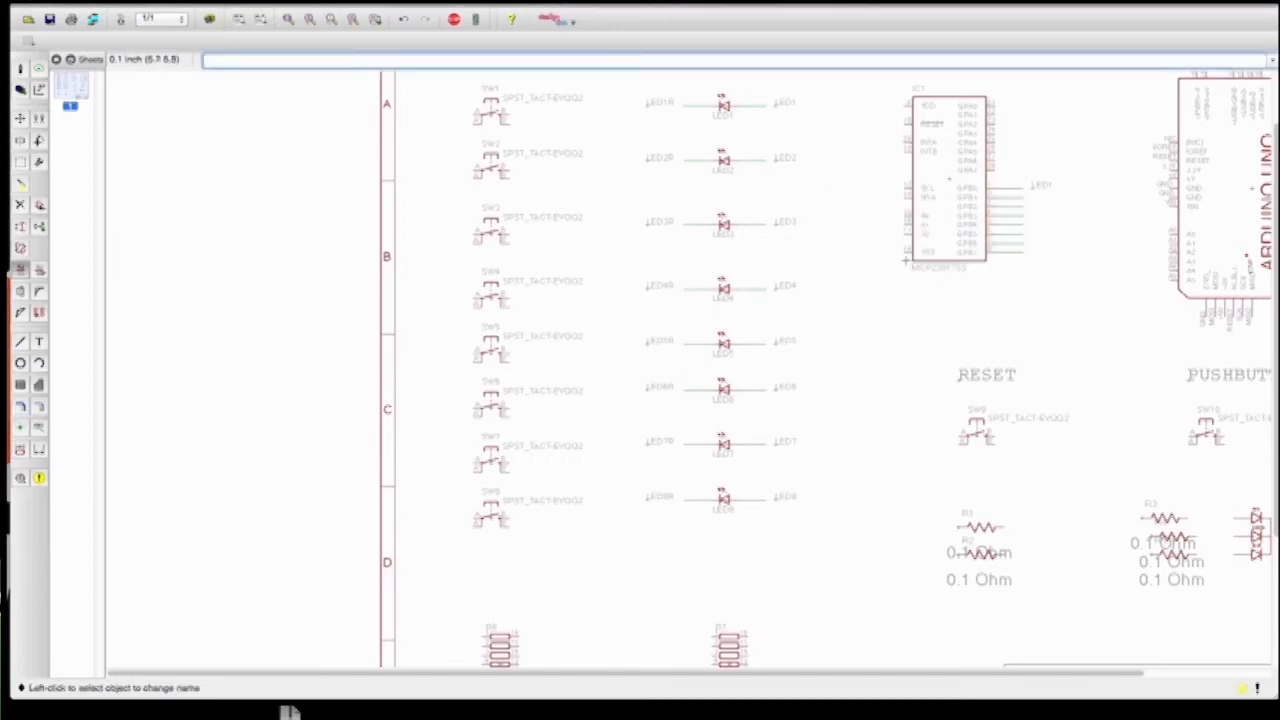
# Rename the net on IC1's GPB4 pin to LED5 and connect it to the existing LED5 net
pyautogui.click(1017, 225)
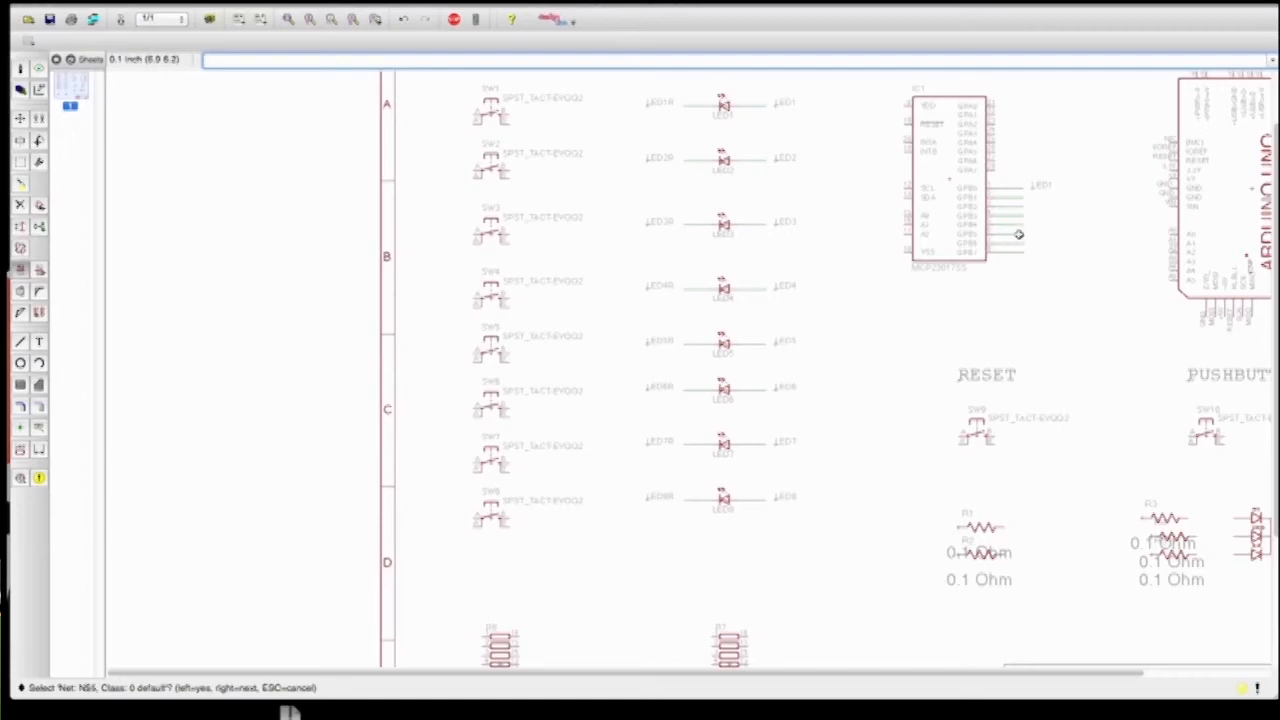
pyautogui.rightClick(1021, 226)
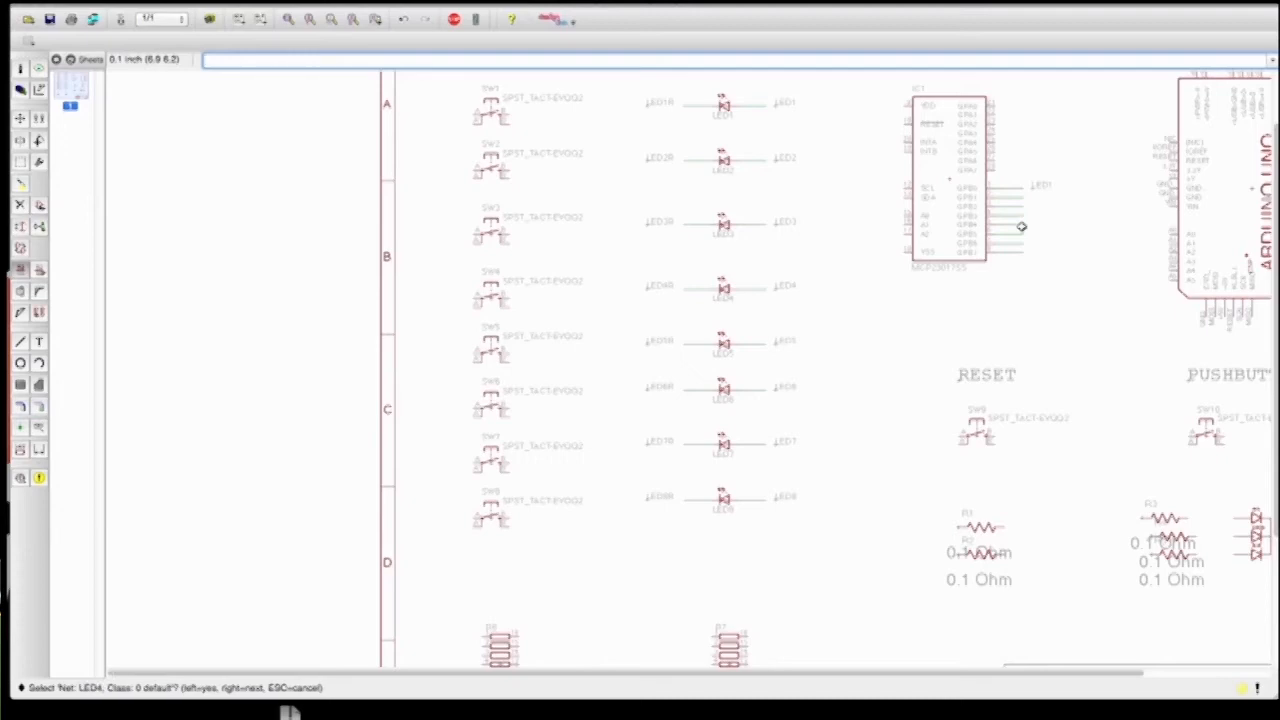
pyautogui.rightClick(1021, 226)
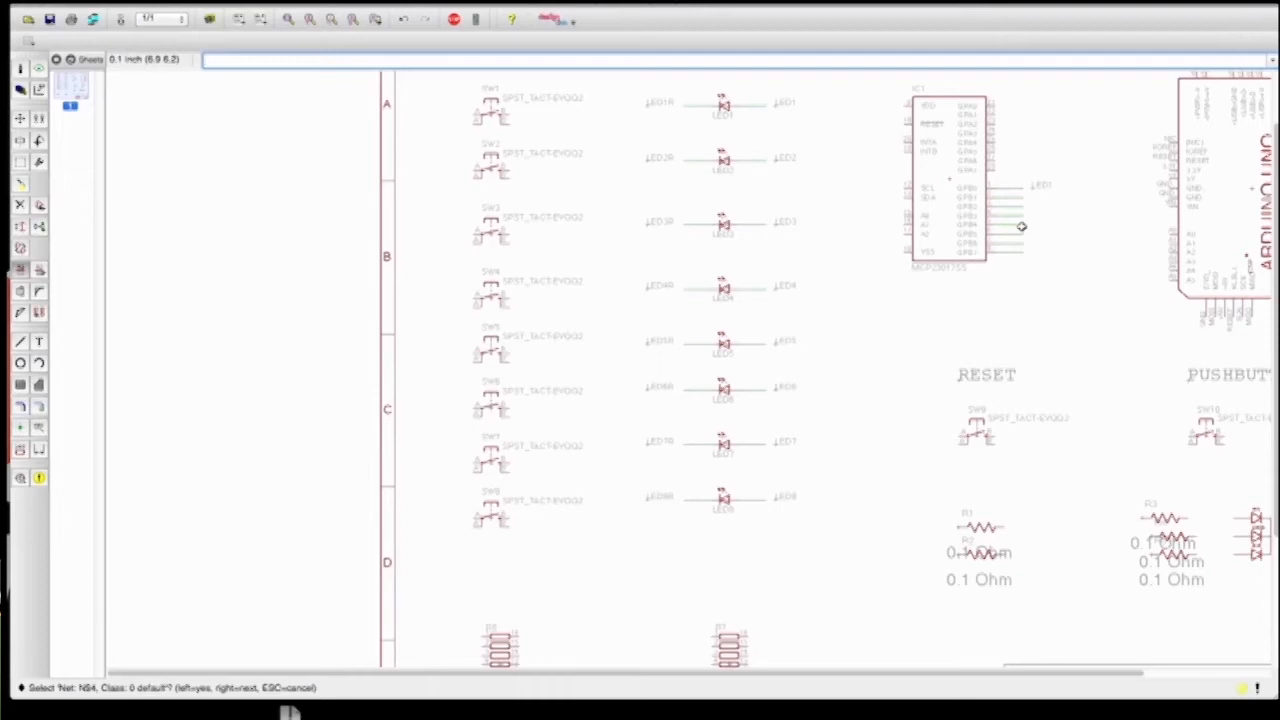
pyautogui.click(1021, 226)
pyautogui.write('LED')
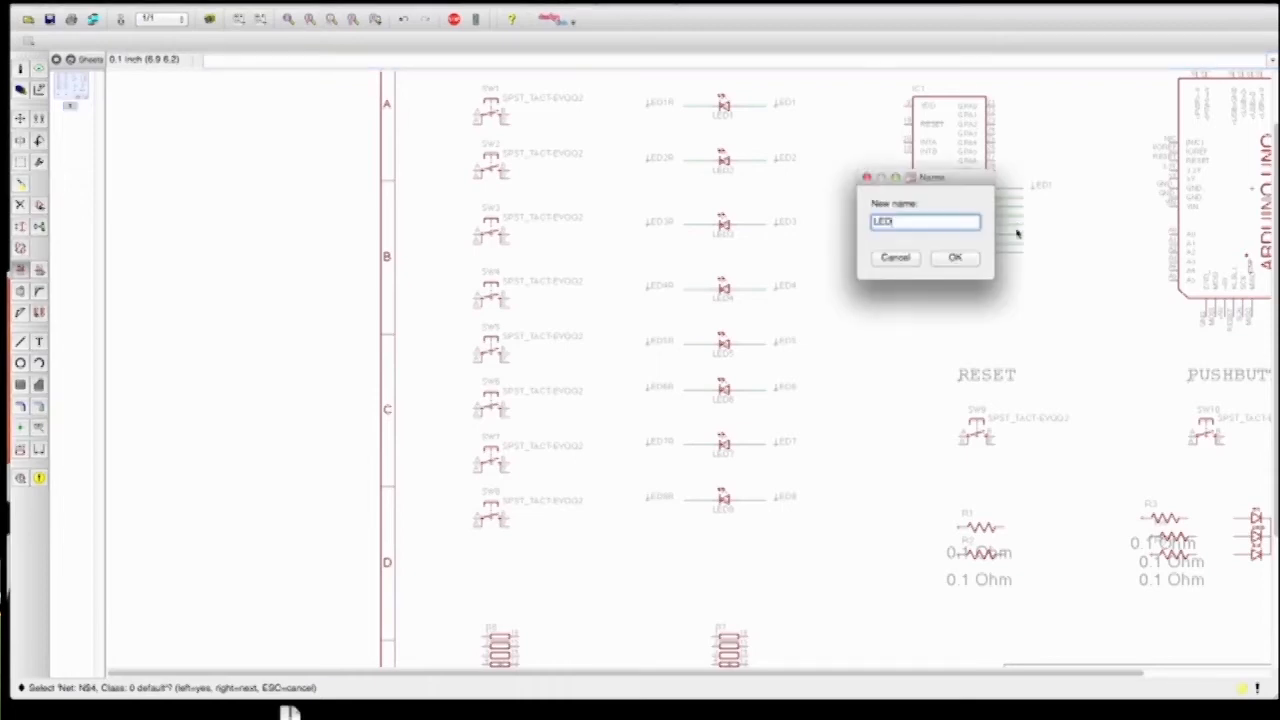
pyautogui.write('5')
pyautogui.press('Return')
pyautogui.press('Return')
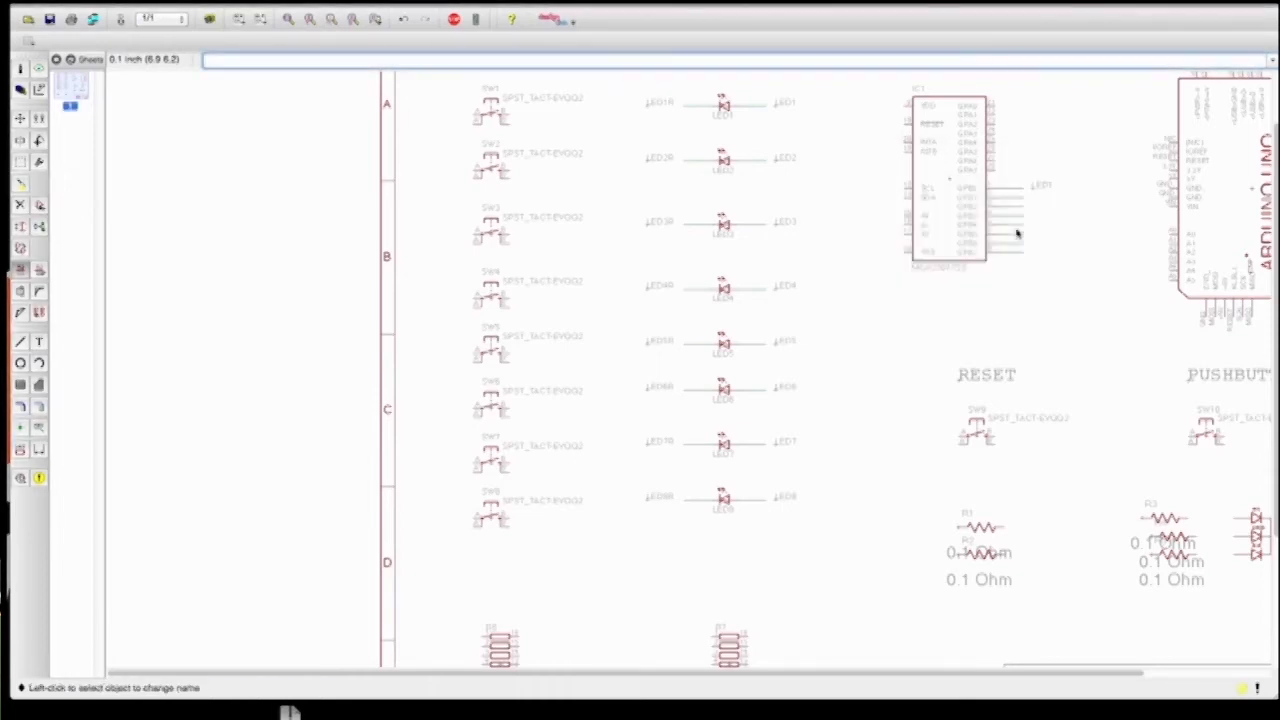
# Rename the net on IC1's GPB5 pin to LED6 and connect it to the existing LED6 net
pyautogui.click(1017, 237)
pyautogui.click(1017, 237)
pyautogui.write('LE')
pyautogui.press('Return')
# Rename the net on IC1's GPB6 pin to LED7 and connect it to the existing LED7 net
pyautogui.click(1017, 245)
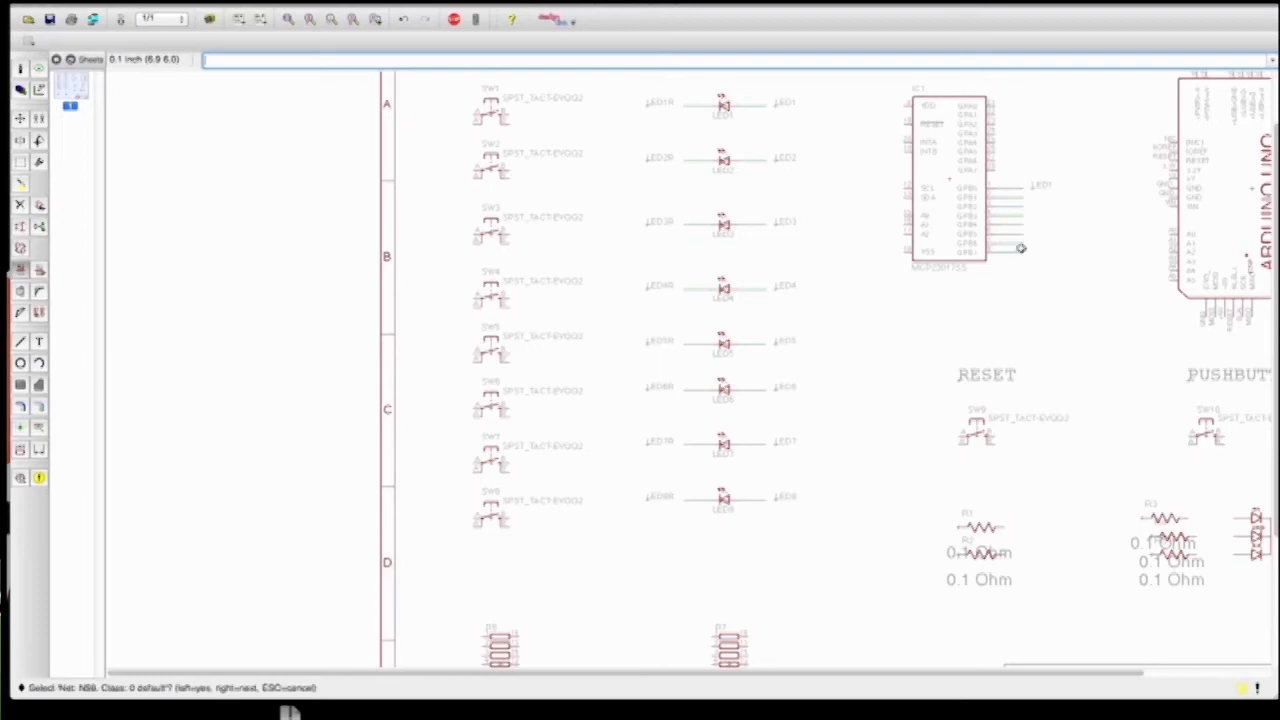
pyautogui.click(1017, 245)
pyautogui.write('LED7')
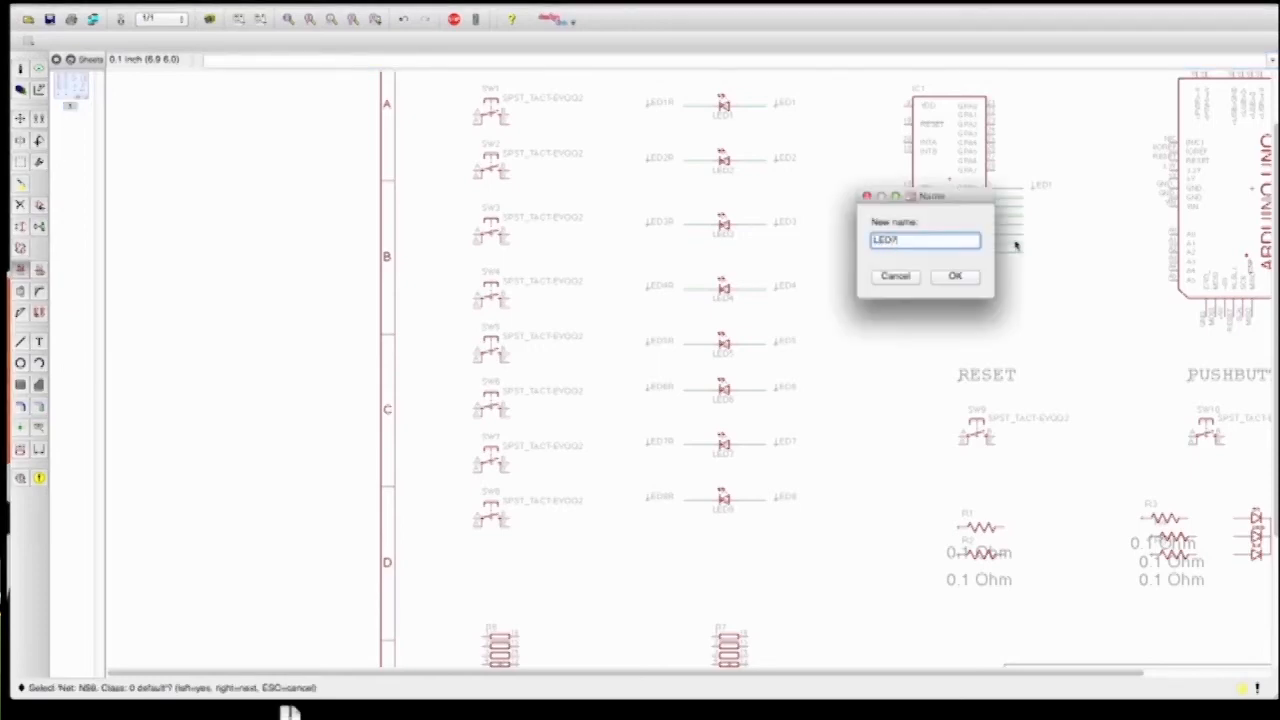
pyautogui.press('Return')
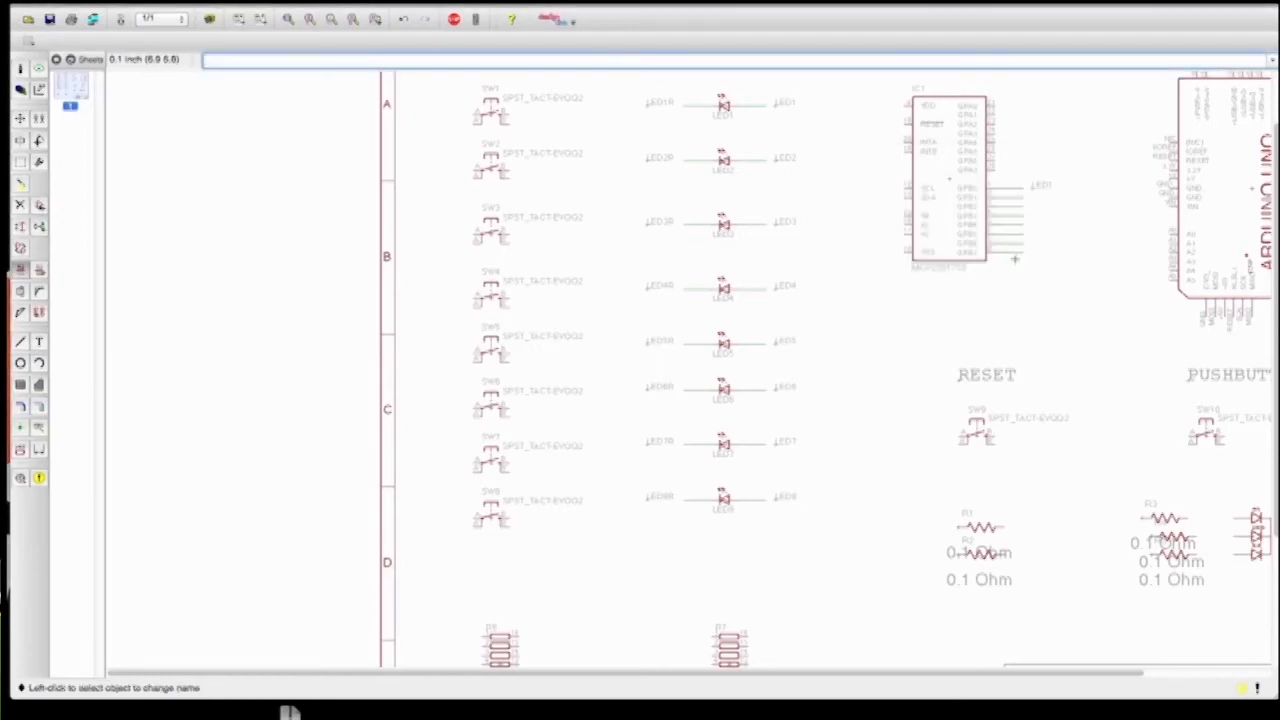
# Rename the net on IC1's GPB7 pin to LED8 and connect it to the existing LED8 net
pyautogui.click(1016, 253)
pyautogui.click(1017, 256)
pyautogui.write('LED8')
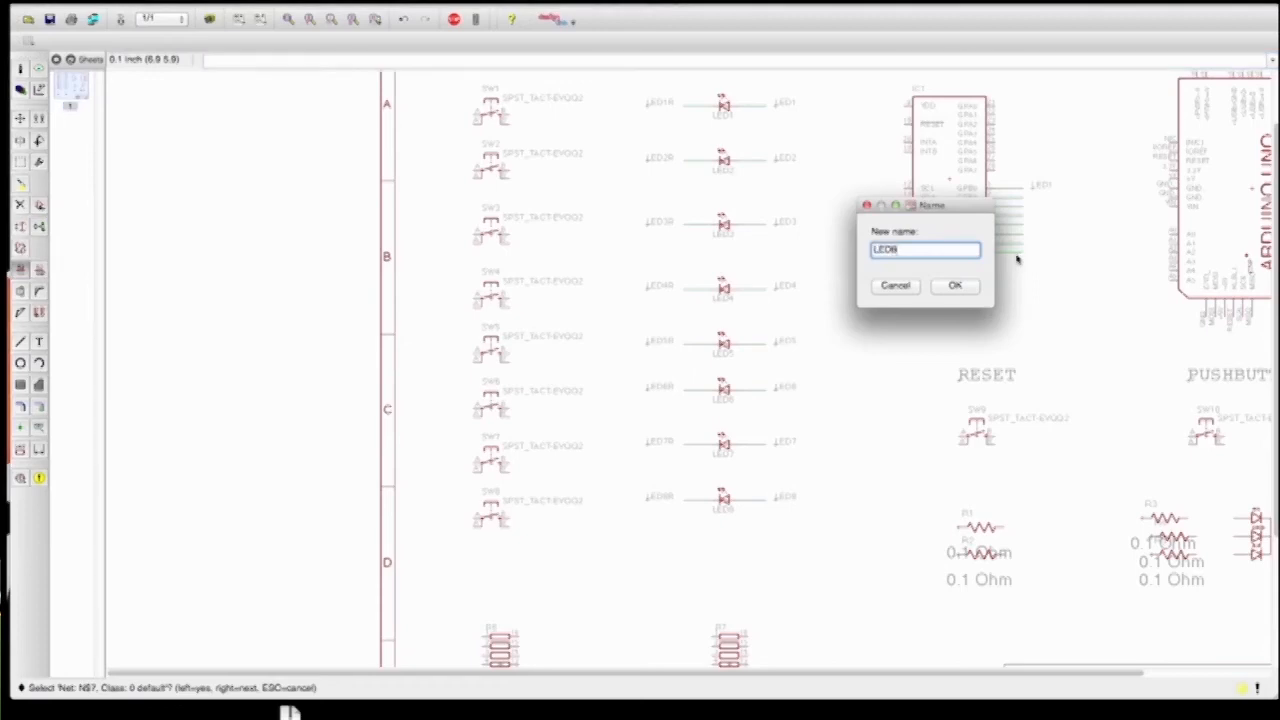
pyautogui.press('Return')
pyautogui.press('Return')
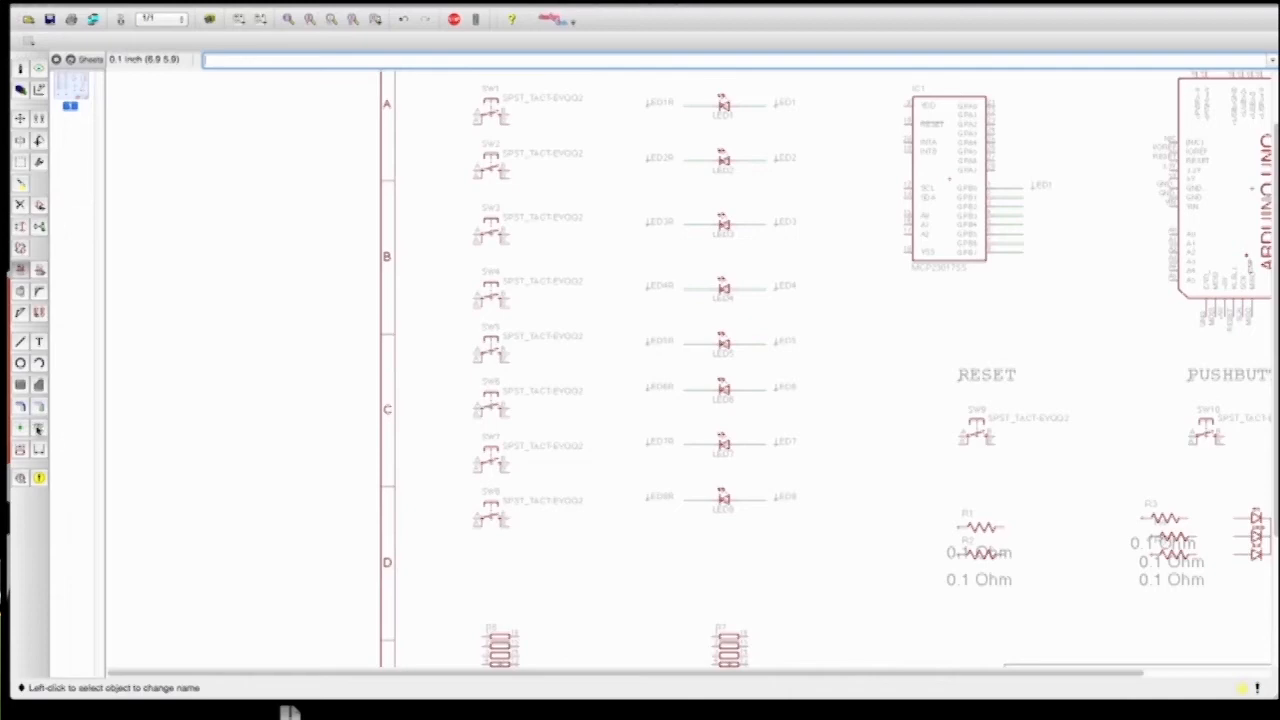
# Place the LED2 net label at the end of IC1's GPB1 stub, below the LED1 label
pyautogui.click(40, 428)
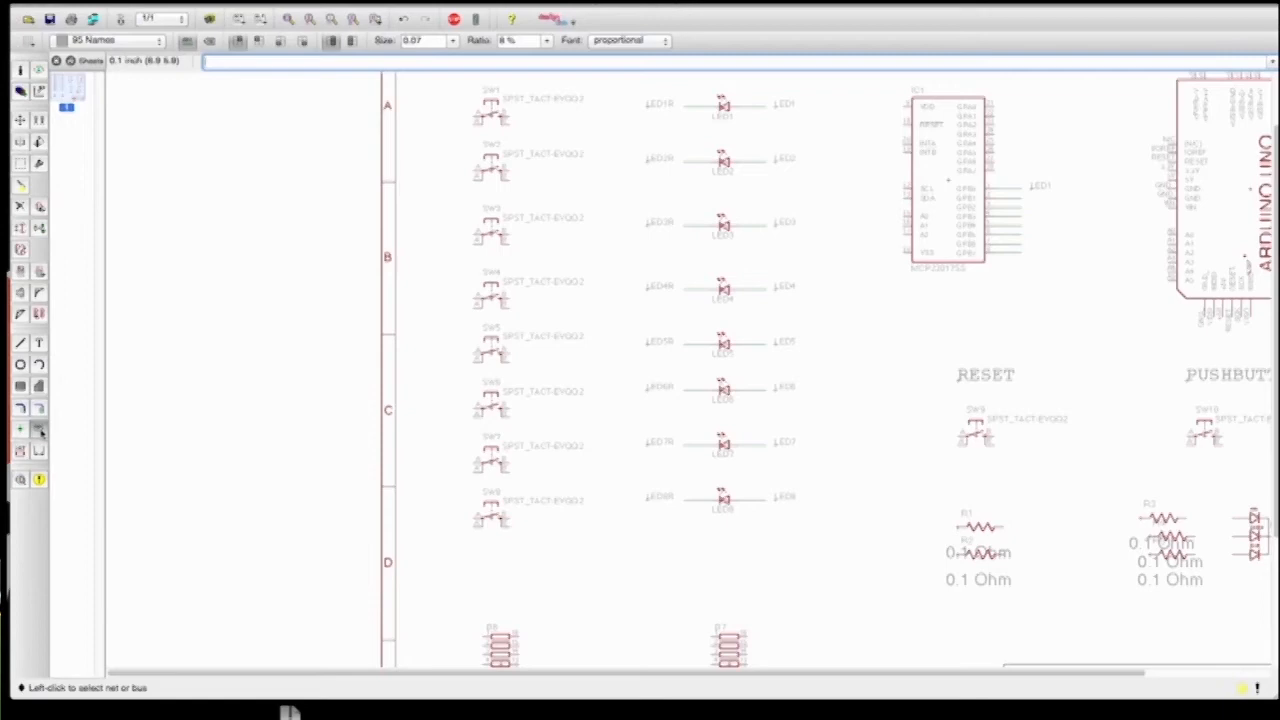
pyautogui.click(1024, 203)
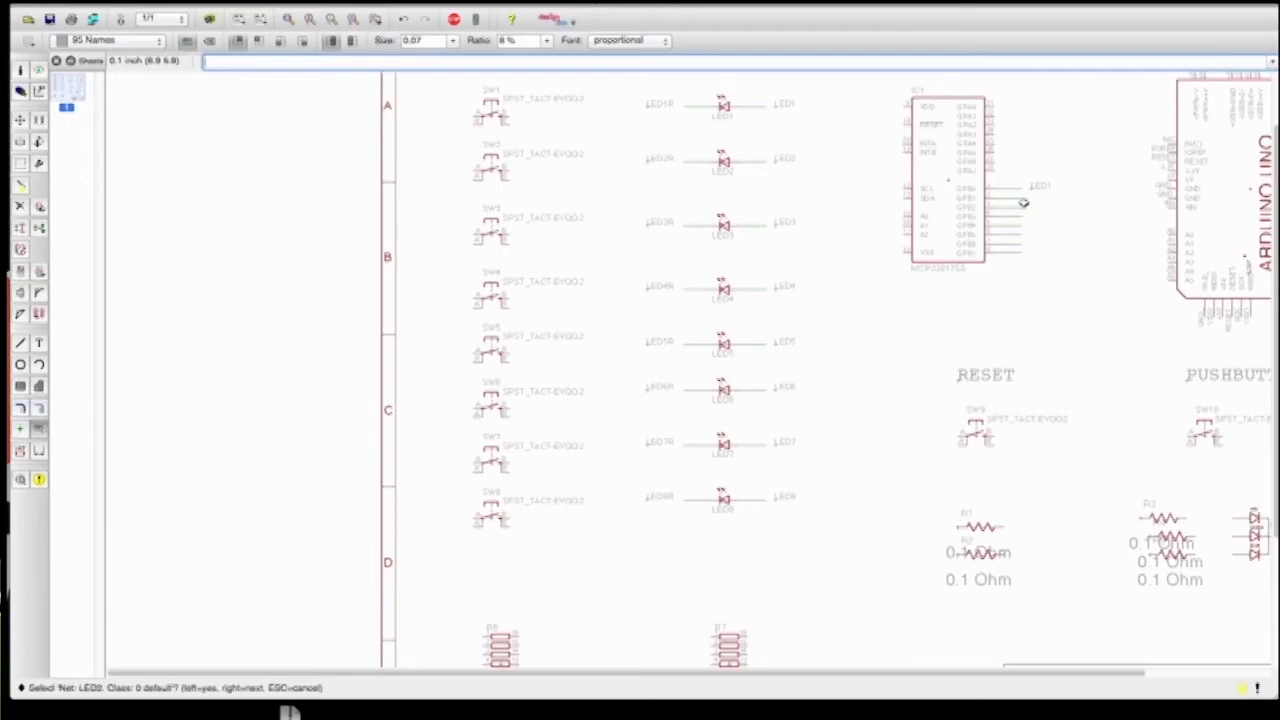
pyautogui.click(1022, 199)
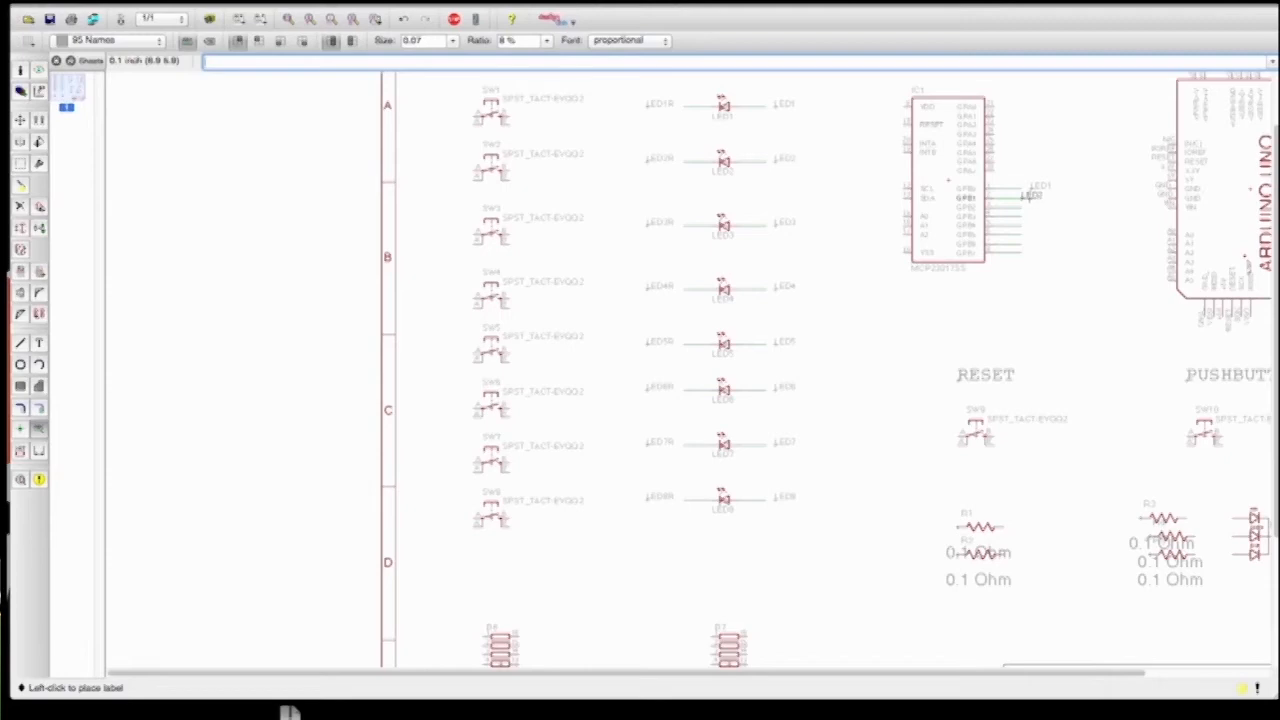
pyautogui.click(1030, 196)
# Label the net on IC1's GPB2 pin LED3 and align the label directly below the LED2 label
pyautogui.click(1027, 208)
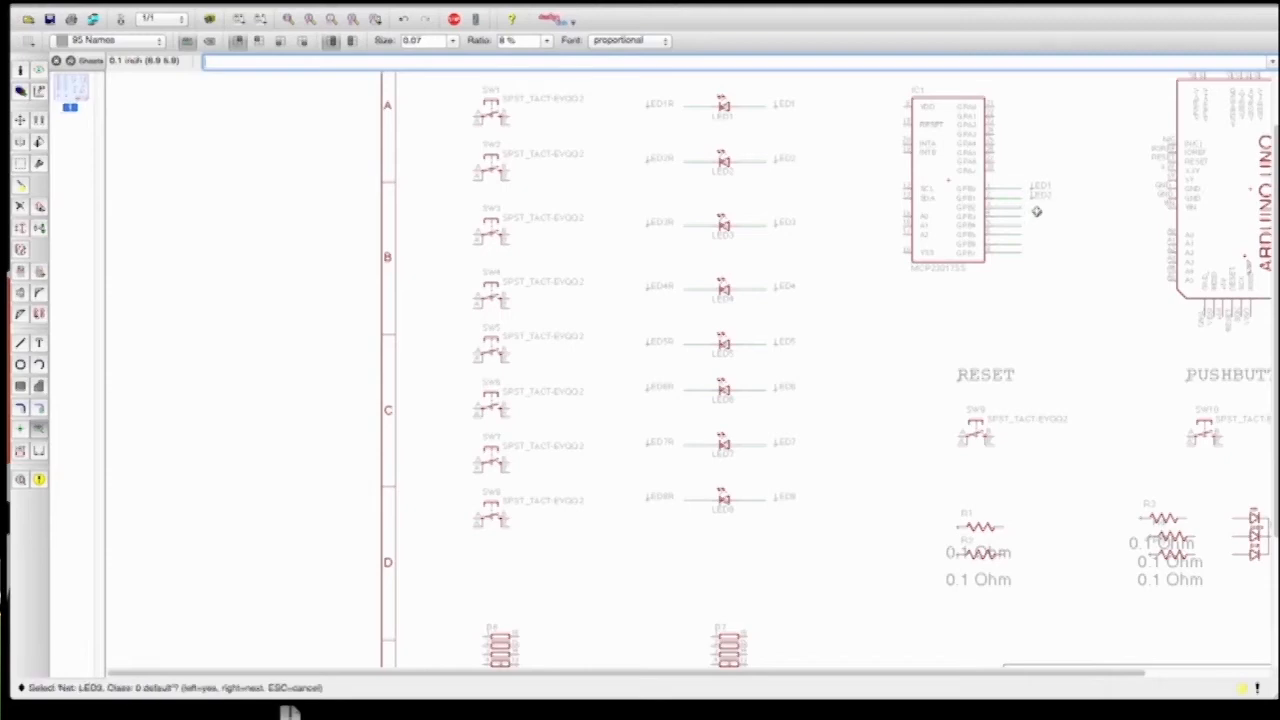
pyautogui.click(1030, 205)
pyautogui.click(1026, 214)
pyautogui.click(1027, 219)
pyautogui.press('Escape')
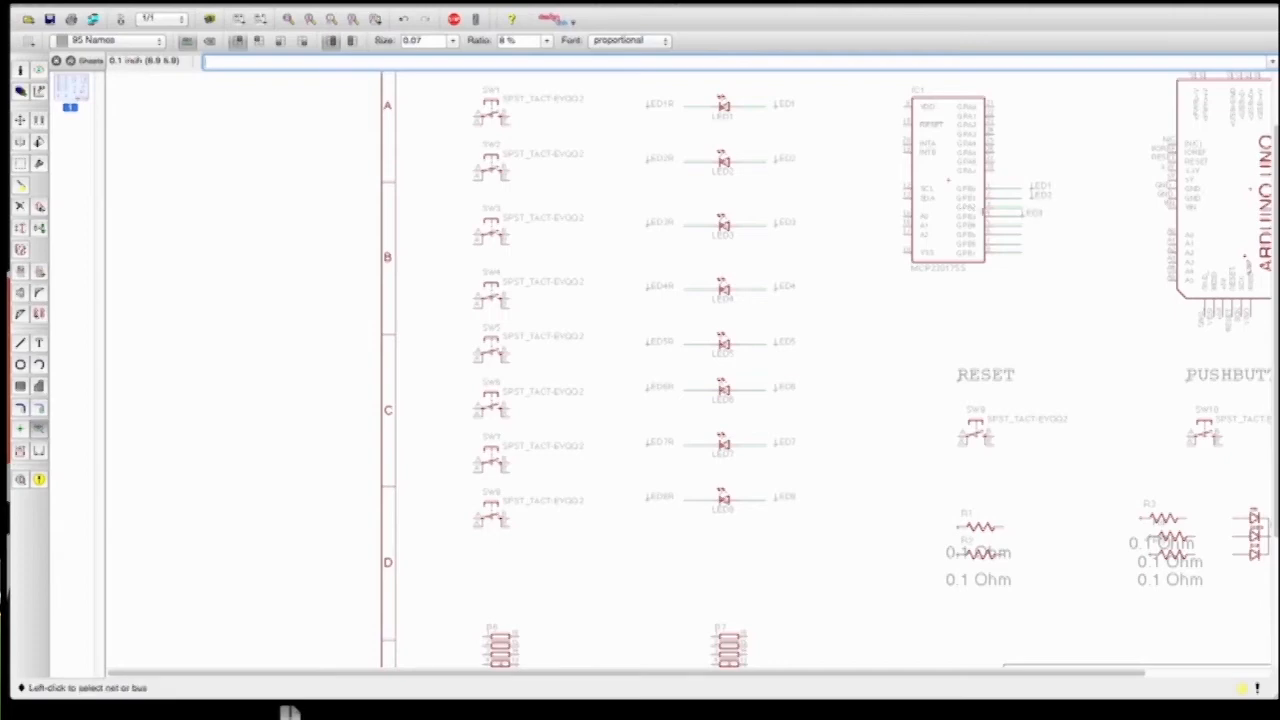
pyautogui.press('F7')
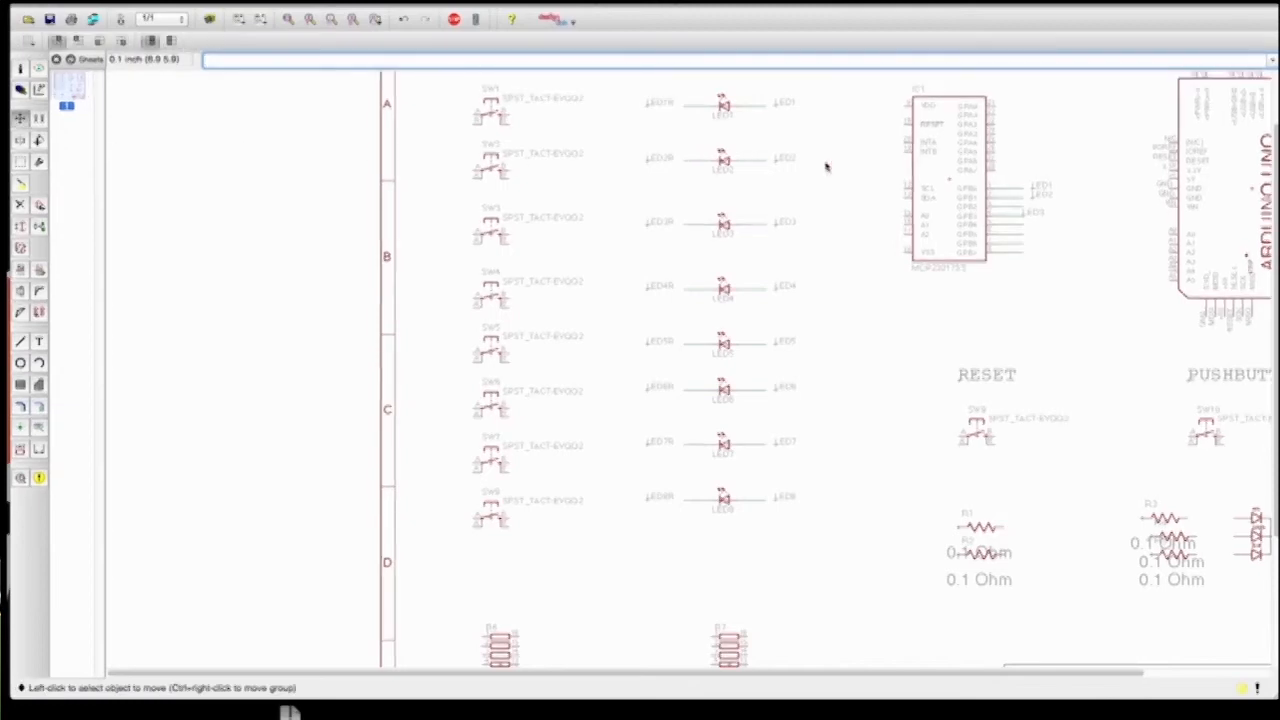
pyautogui.click(1030, 217)
pyautogui.click(1027, 211)
pyautogui.click(1035, 204)
# Label the net on IC1's GPB3 pin LED4 and align the label directly below the LED3 label
pyautogui.click(39, 428)
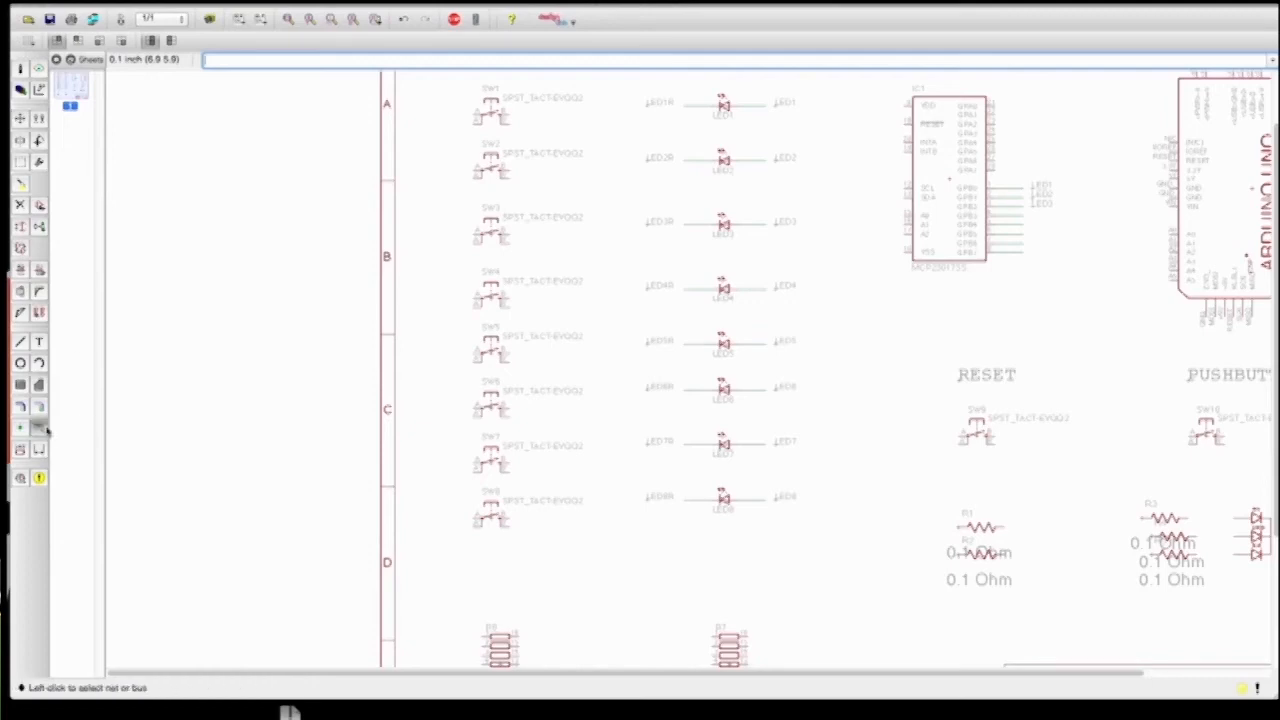
pyautogui.click(1021, 214)
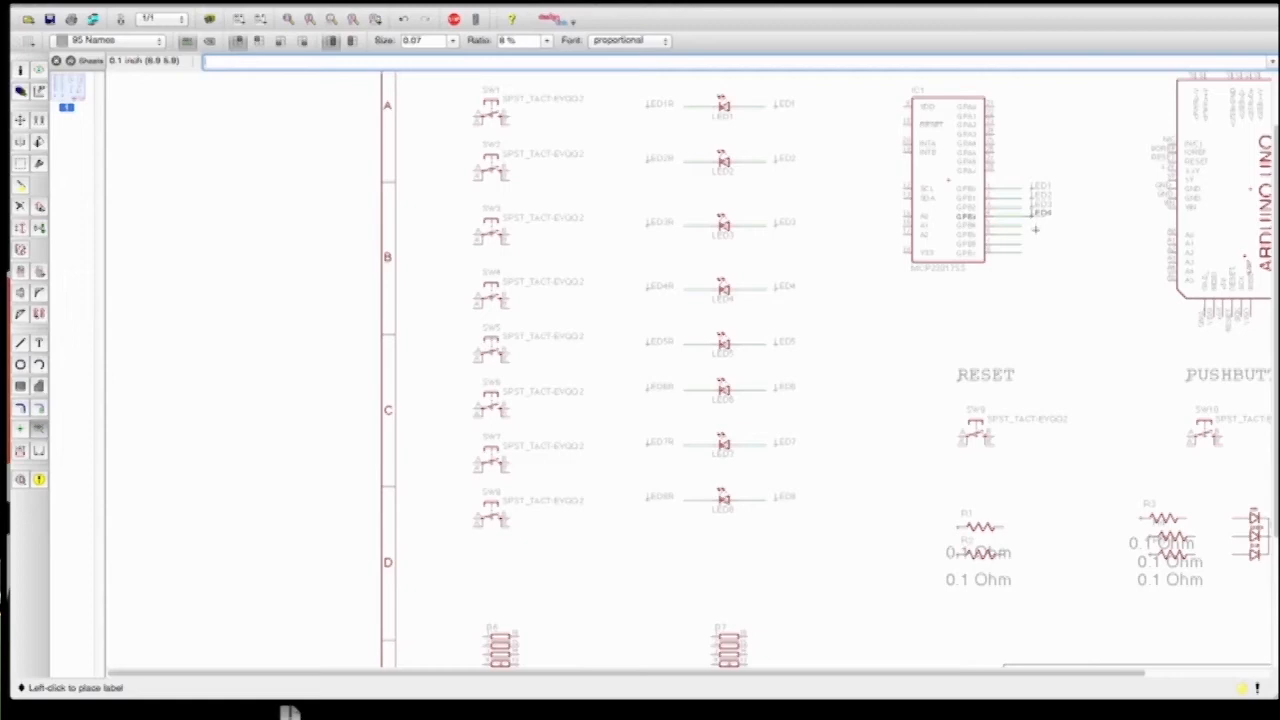
pyautogui.click(1021, 226)
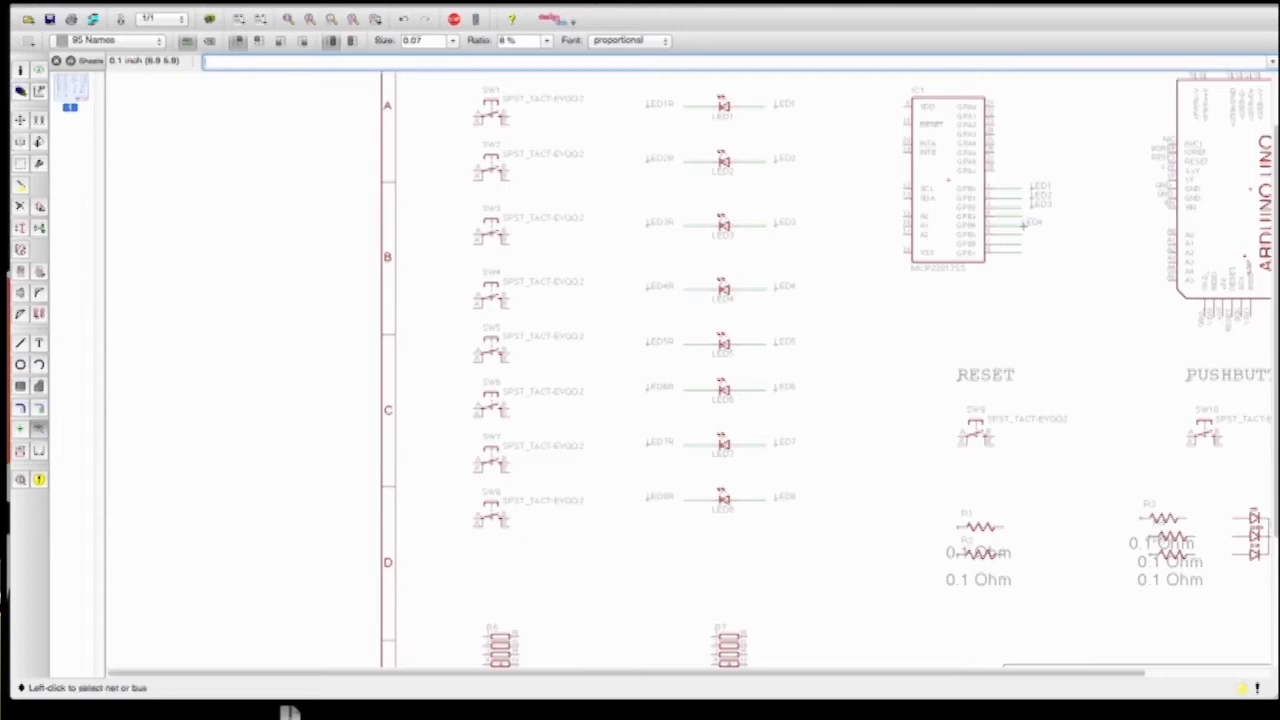
pyautogui.click(20, 118)
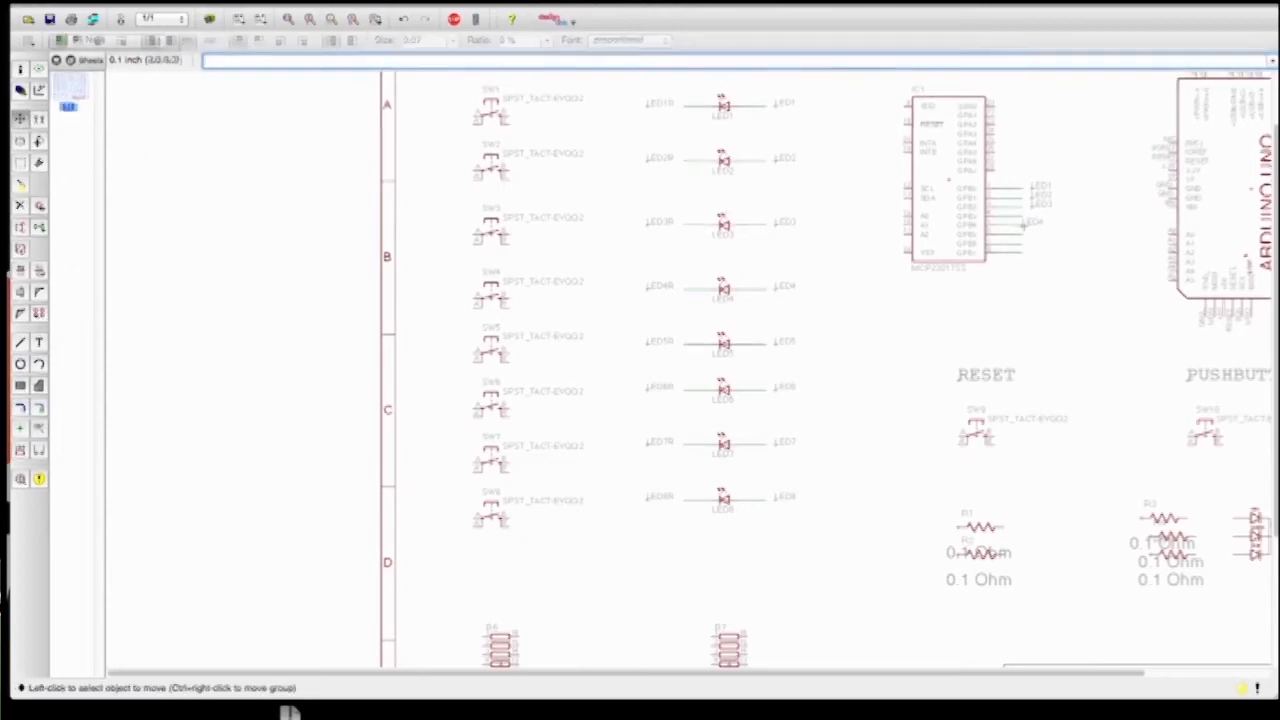
pyautogui.click(1030, 228)
pyautogui.click(1030, 228)
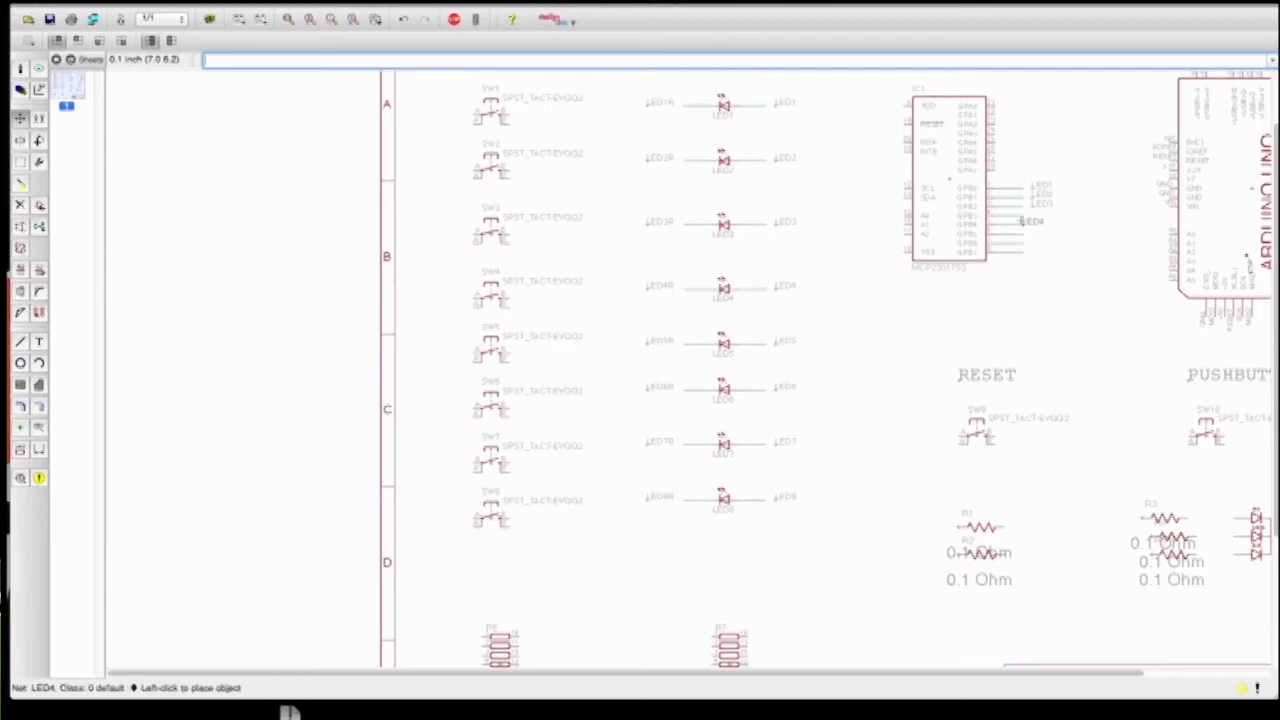
pyautogui.click(1036, 214)
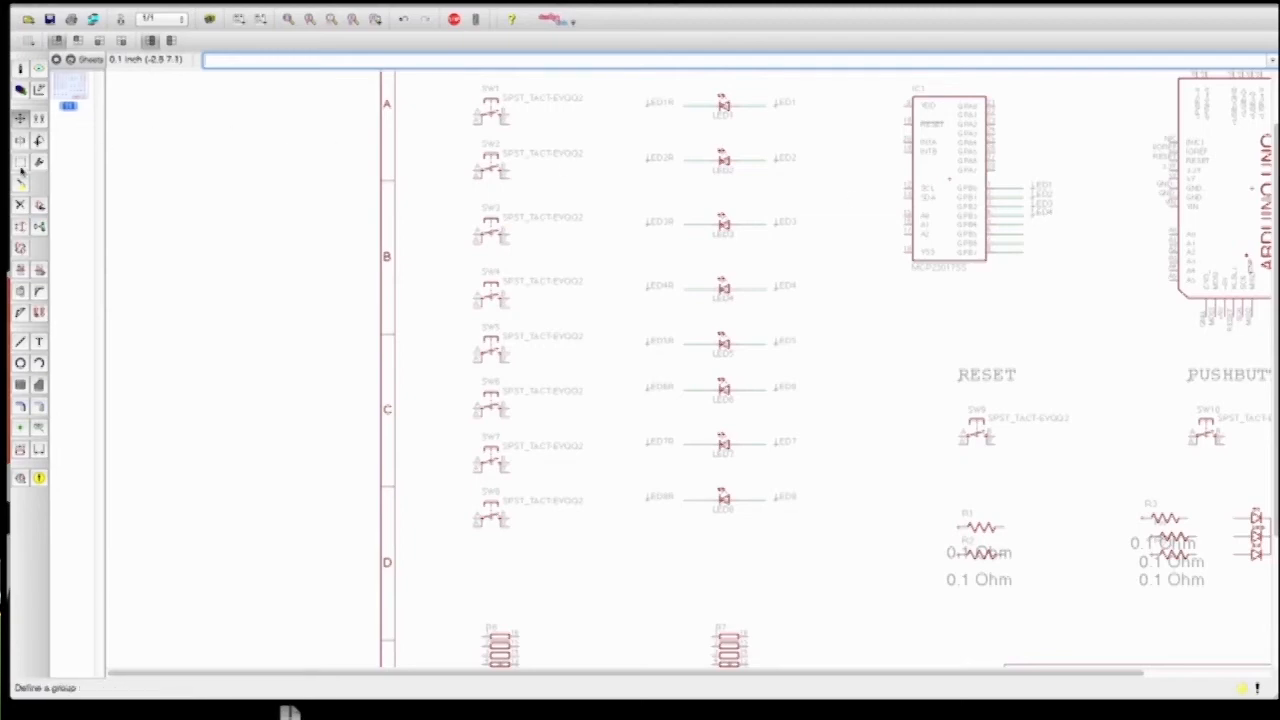
# Place the LED5 and LED6 net labels at the ends of IC1's GPB4 and GPB5 stubs, in line with the labels above
pyautogui.click(39, 428)
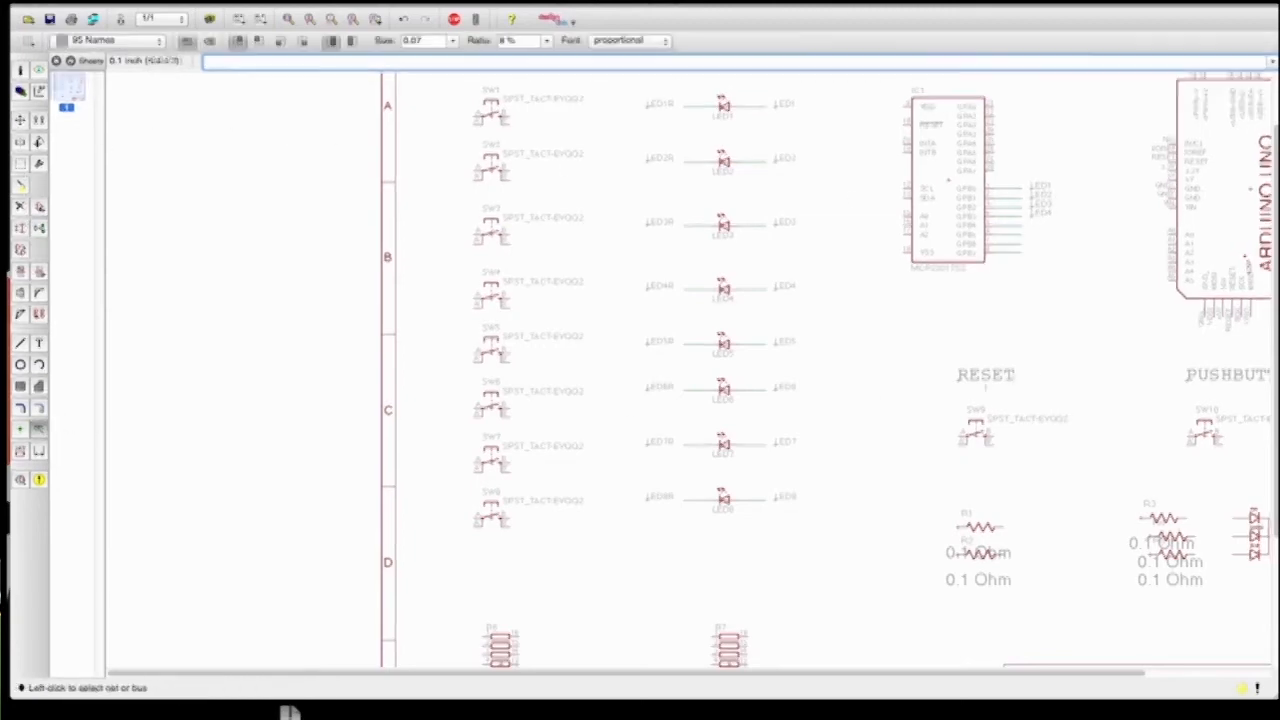
pyautogui.click(1020, 225)
pyautogui.click(1026, 230)
pyautogui.click(1033, 225)
pyautogui.click(1024, 234)
pyautogui.click(1024, 234)
pyautogui.click(1033, 232)
# Place the LED7 and LED8 net labels on IC1's GPB6 and GPB7 stubs, aligned with the label column
pyautogui.click(1023, 246)
pyautogui.click(1025, 246)
pyautogui.click(1030, 243)
pyautogui.click(1020, 256)
pyautogui.click(1025, 255)
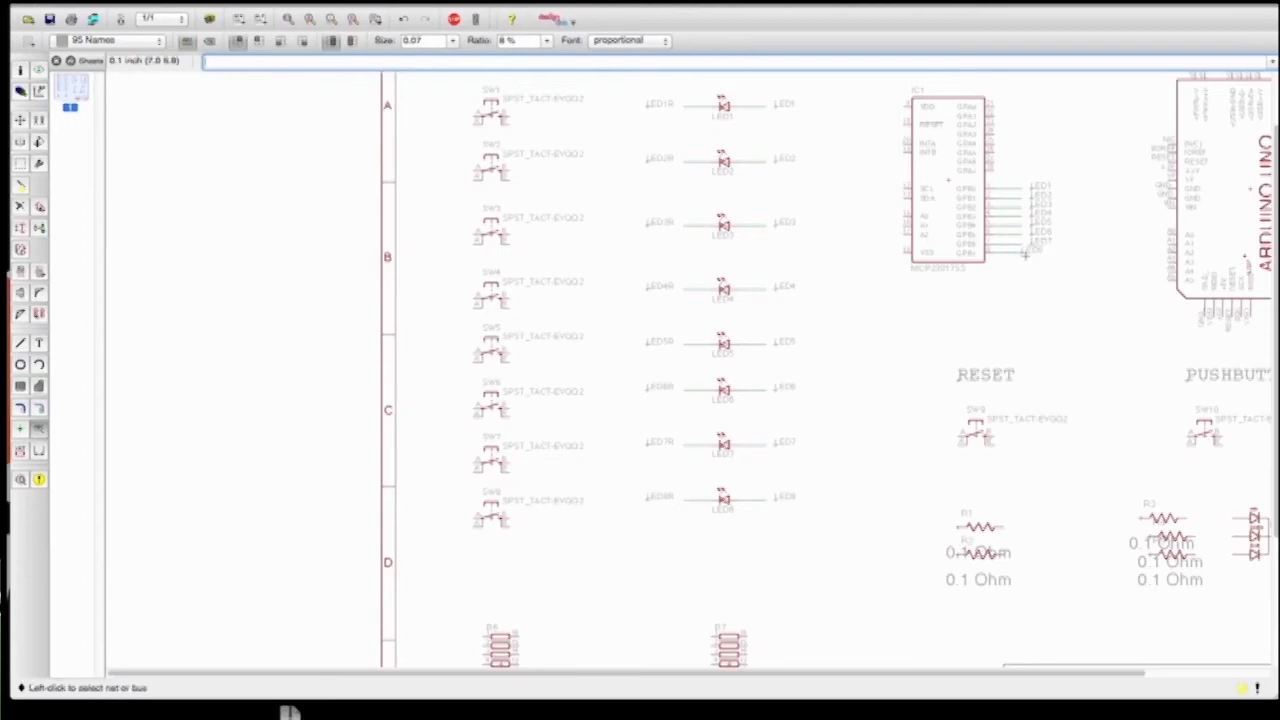
pyautogui.click(20, 118)
pyautogui.click(1027, 250)
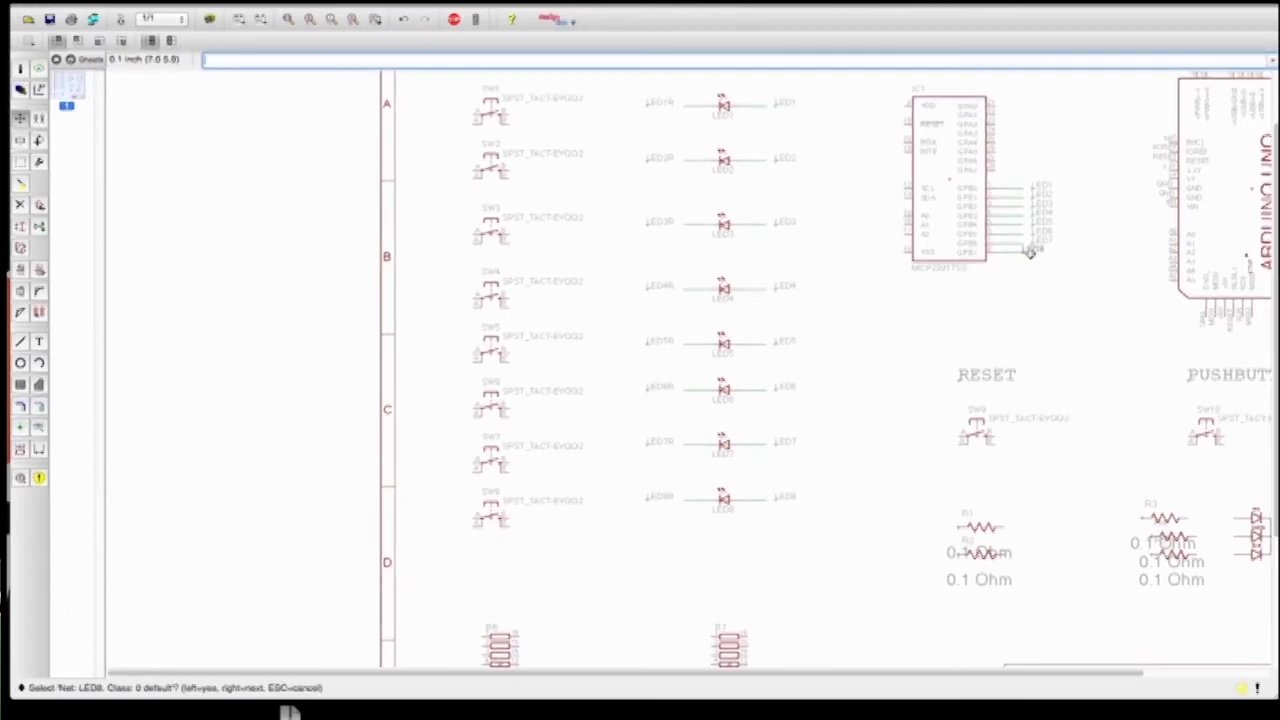
pyautogui.click(1030, 250)
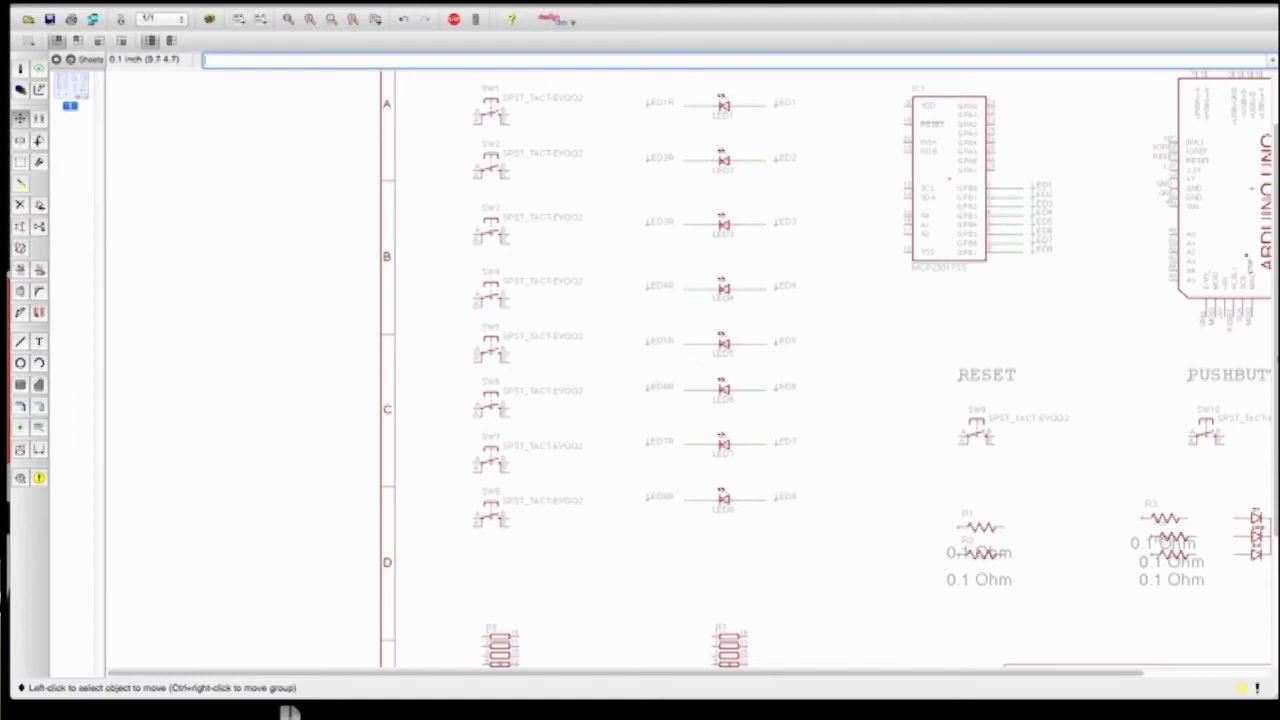
# Draw short net stubs from all pins on both sides of resistor network R7
pyautogui.scroll(-5, 825, 370)
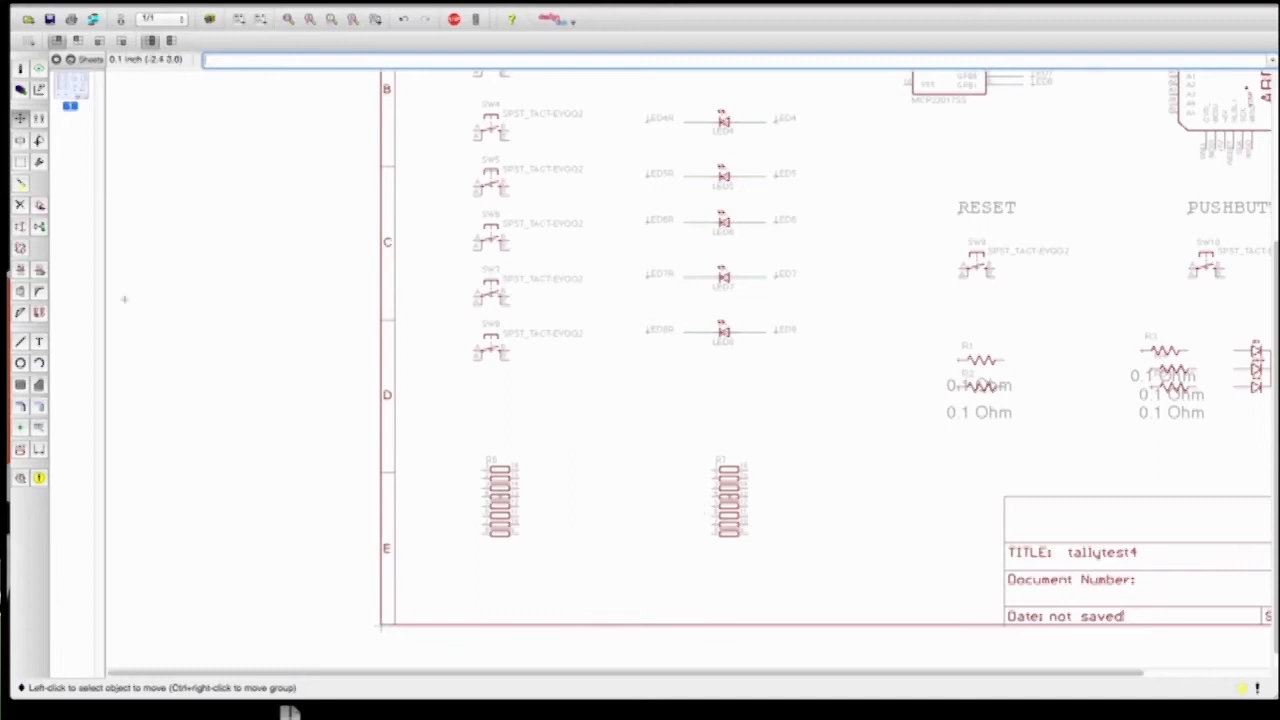
pyautogui.click(20, 341)
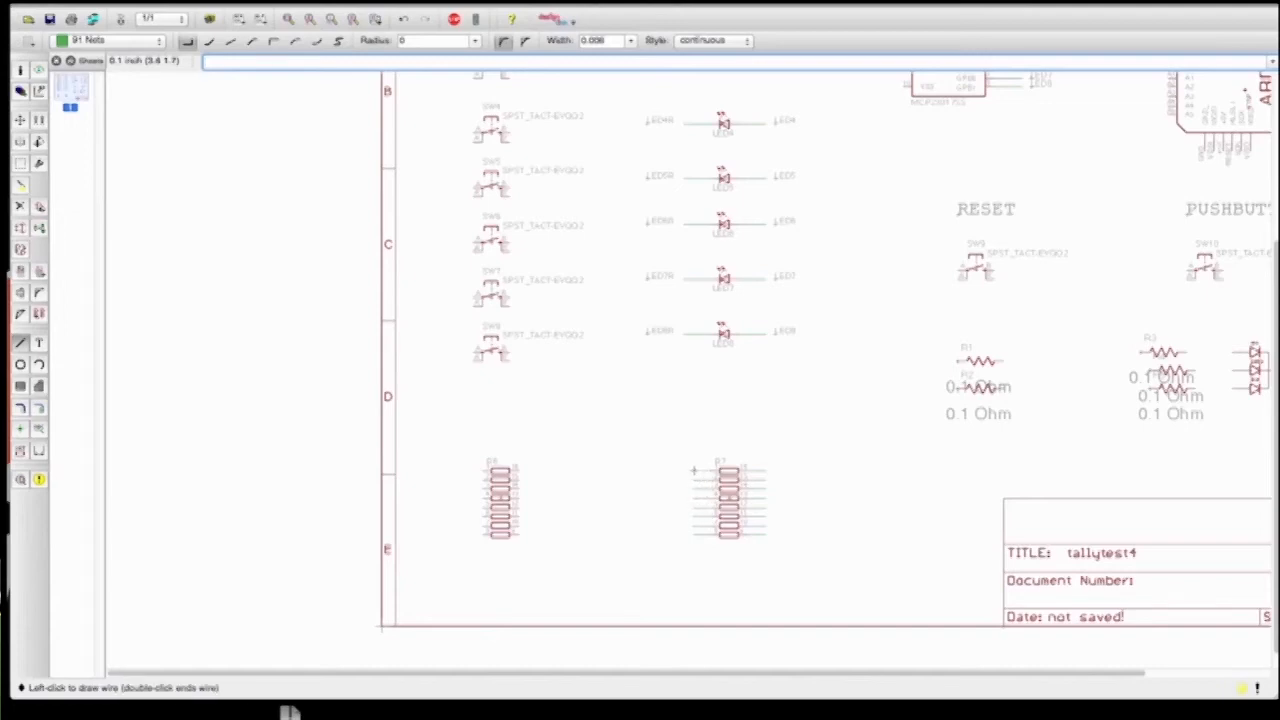
# Name the nets on the upper four left-side pins of resistor network R7 GND
pyautogui.click(21, 272)
pyautogui.click(695, 471)
pyautogui.click(695, 471)
pyautogui.write('GND')
pyautogui.press('Return')
pyautogui.click(697, 478)
pyautogui.click(697, 478)
pyautogui.write('GND')
pyautogui.press('Return')
pyautogui.click(699, 490)
pyautogui.click(699, 490)
pyautogui.write('GND')
pyautogui.press('Return')
pyautogui.click(701, 499)
pyautogui.click(701, 499)
pyautogui.write('GND')
pyautogui.press('Return')
# Name the nets on the remaining lower left-side pins of resistor network R7 GND
pyautogui.click(702, 508)
pyautogui.click(702, 508)
pyautogui.write('GND')
pyautogui.press('Return')
pyautogui.click(703, 518)
pyautogui.click(703, 518)
pyautogui.write('GND')
pyautogui.press('Return')
pyautogui.click(702, 529)
pyautogui.click(702, 529)
pyautogui.write('GND')
pyautogui.press('Return')
pyautogui.click(701, 538)
pyautogui.click(701, 538)
pyautogui.write('GND')
pyautogui.press('Return')
pyautogui.click(701, 547)
pyautogui.click(701, 547)
pyautogui.write('GND')
pyautogui.press('Return')
# Rename the nets on R7's right-side pins, from the second pin down, to LED2R, LED3R, LED4R and LED5R
pyautogui.click(763, 481)
pyautogui.click(763, 481)
pyautogui.write('LED2R')
pyautogui.press('Return')
pyautogui.click(763, 491)
pyautogui.click(763, 491)
pyautogui.write('LED3R')
pyautogui.press('Return')
pyautogui.click(764, 510)
pyautogui.click(764, 510)
pyautogui.write('LED4R')
pyautogui.press('Return')
pyautogui.click(764, 518)
pyautogui.click(764, 518)
pyautogui.write('LED5R')
pyautogui.press('Return')
# Rename the nets on R7's lowest three right-side pins to LED6R, LED7R and LED8R
pyautogui.click(764, 519)
pyautogui.click(764, 519)
pyautogui.write('LED6R')
pyautogui.press('Return')
pyautogui.press('Return')
pyautogui.click(763, 528)
pyautogui.click(763, 528)
pyautogui.write('LED7R')
pyautogui.press('Return')
pyautogui.click(760, 537)
pyautogui.click(760, 537)
pyautogui.write('LED8R')
pyautogui.press('Return')
# Place the LED1R to LED8R net labels beside the stubs on R7's right side
pyautogui.click(782, 532)
pyautogui.click(39, 428)
pyautogui.click(768, 486)
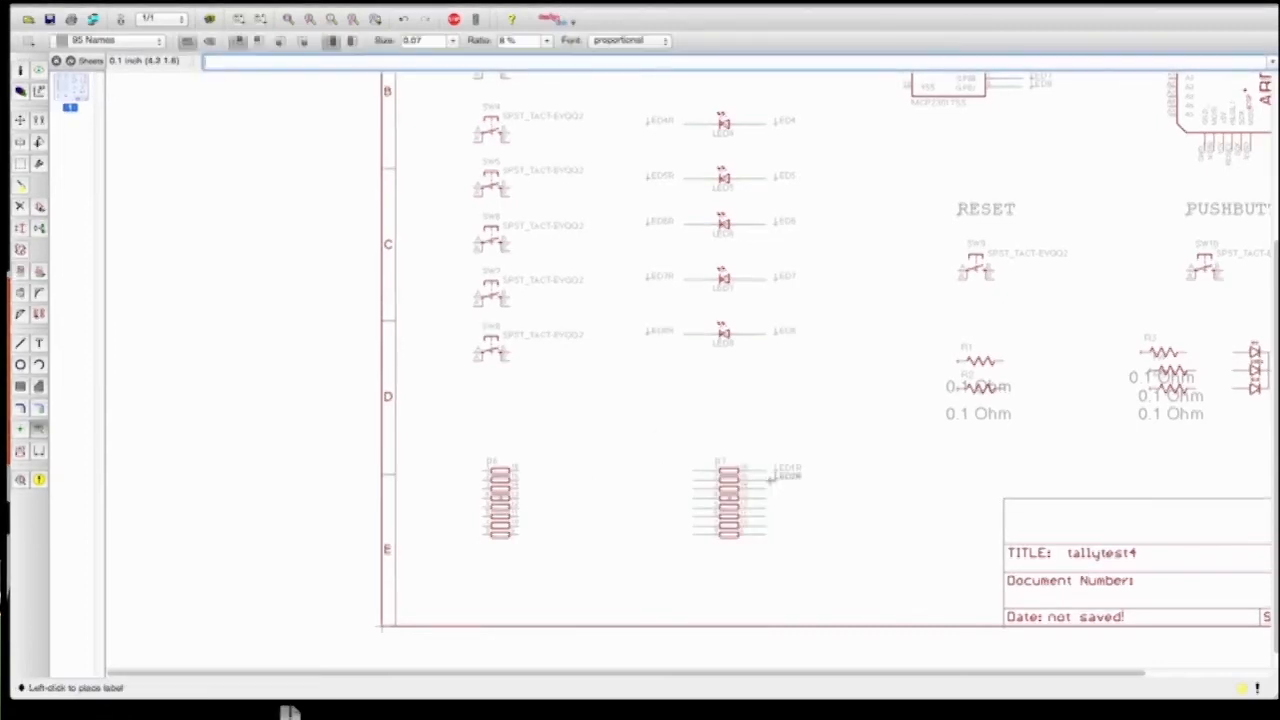
pyautogui.click(775, 488)
pyautogui.click(767, 498)
pyautogui.click(776, 498)
pyautogui.click(767, 507)
pyautogui.click(776, 507)
pyautogui.click(767, 516)
pyautogui.click(777, 517)
# Move the misaligned LED7R and LED2R labels into line with the other labels beside R7
pyautogui.click(20, 119)
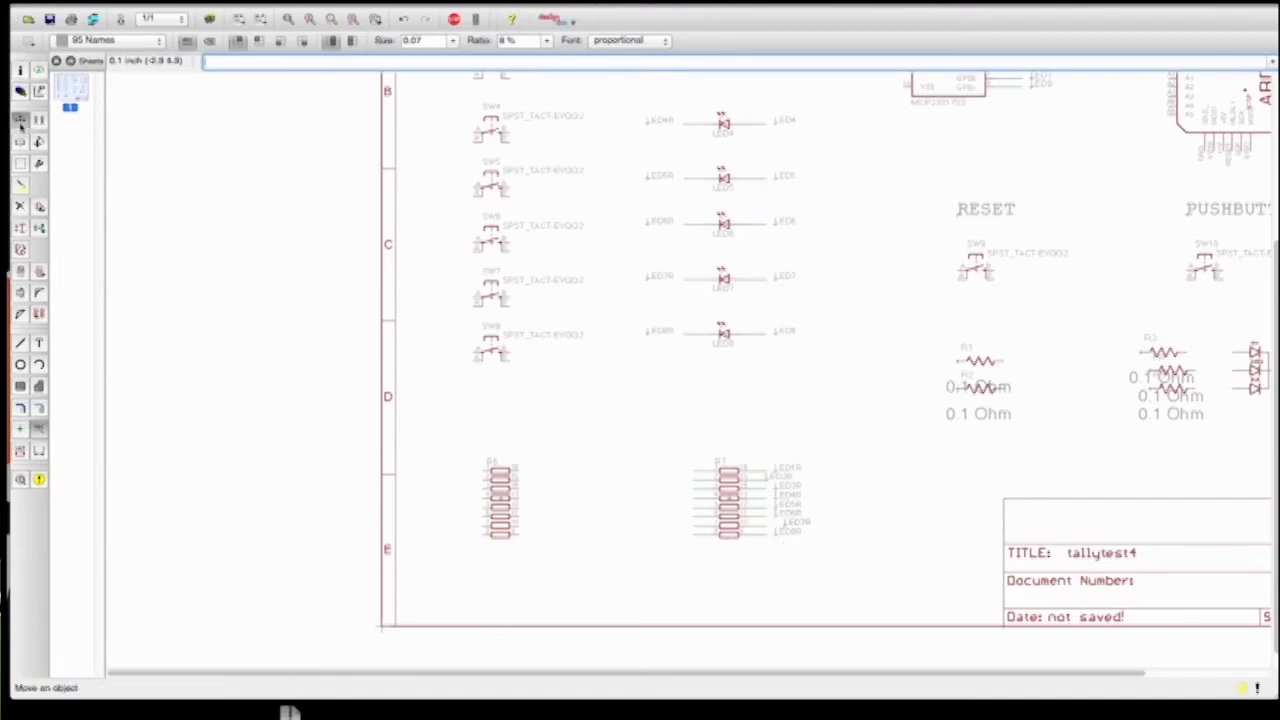
pyautogui.click(776, 521)
pyautogui.click(776, 525)
pyautogui.click(768, 479)
pyautogui.click(768, 479)
pyautogui.click(776, 479)
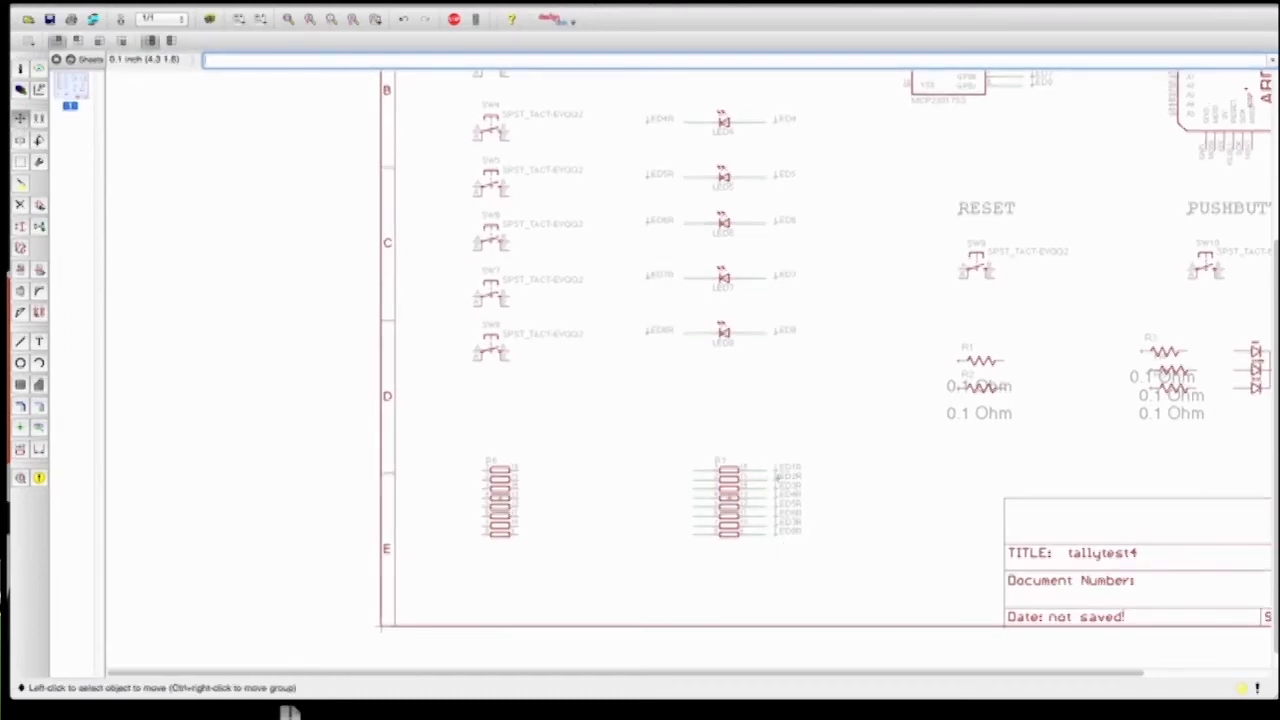
# Place a GND label at the outer end of each of the eight net stubs on R7's left side
pyautogui.click(39, 428)
pyautogui.click(695, 472)
pyautogui.click(667, 471)
pyautogui.click(695, 480)
pyautogui.click(667, 480)
pyautogui.click(696, 490)
pyautogui.click(667, 489)
pyautogui.click(696, 498)
pyautogui.click(667, 498)
pyautogui.click(696, 507)
pyautogui.click(667, 507)
pyautogui.click(696, 516)
pyautogui.click(667, 516)
pyautogui.click(697, 526)
pyautogui.click(667, 525)
pyautogui.click(696, 535)
pyautogui.click(667, 534)
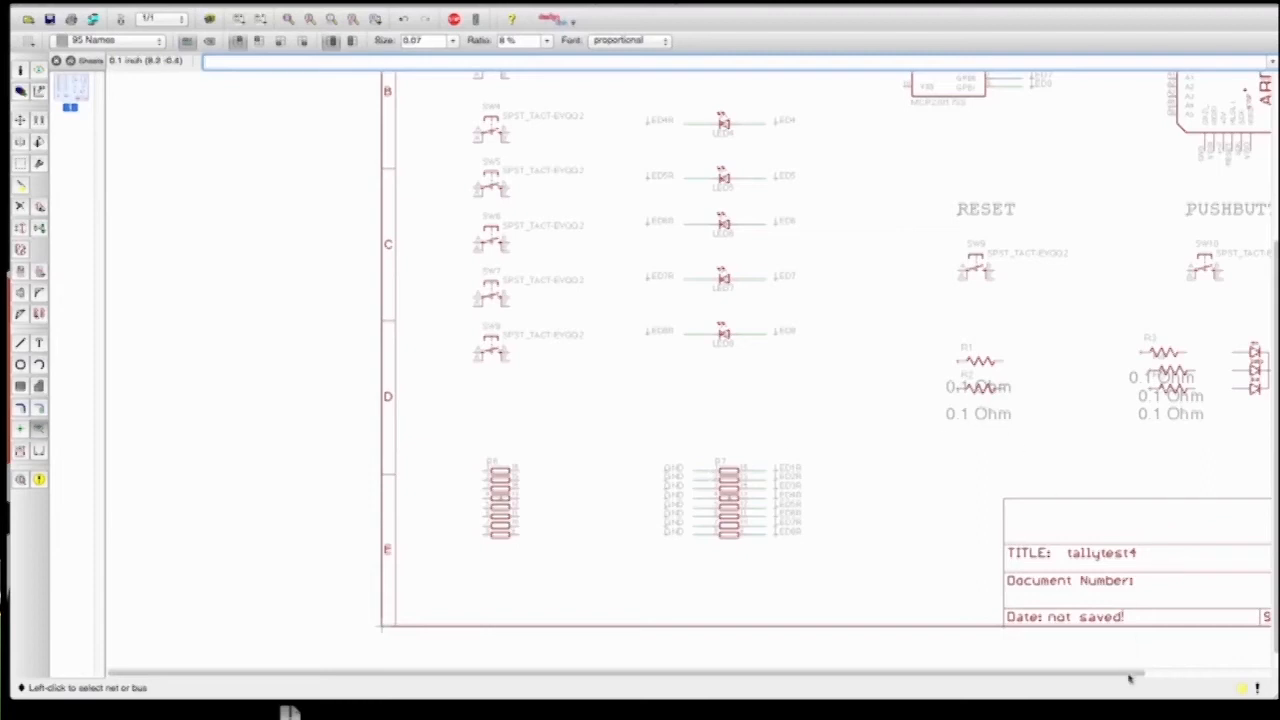
# Draw short net stubs outward from IC1's VDD and VSS pins
pyautogui.moveTo(1129, 679); pyautogui.dragTo(1268, 443)
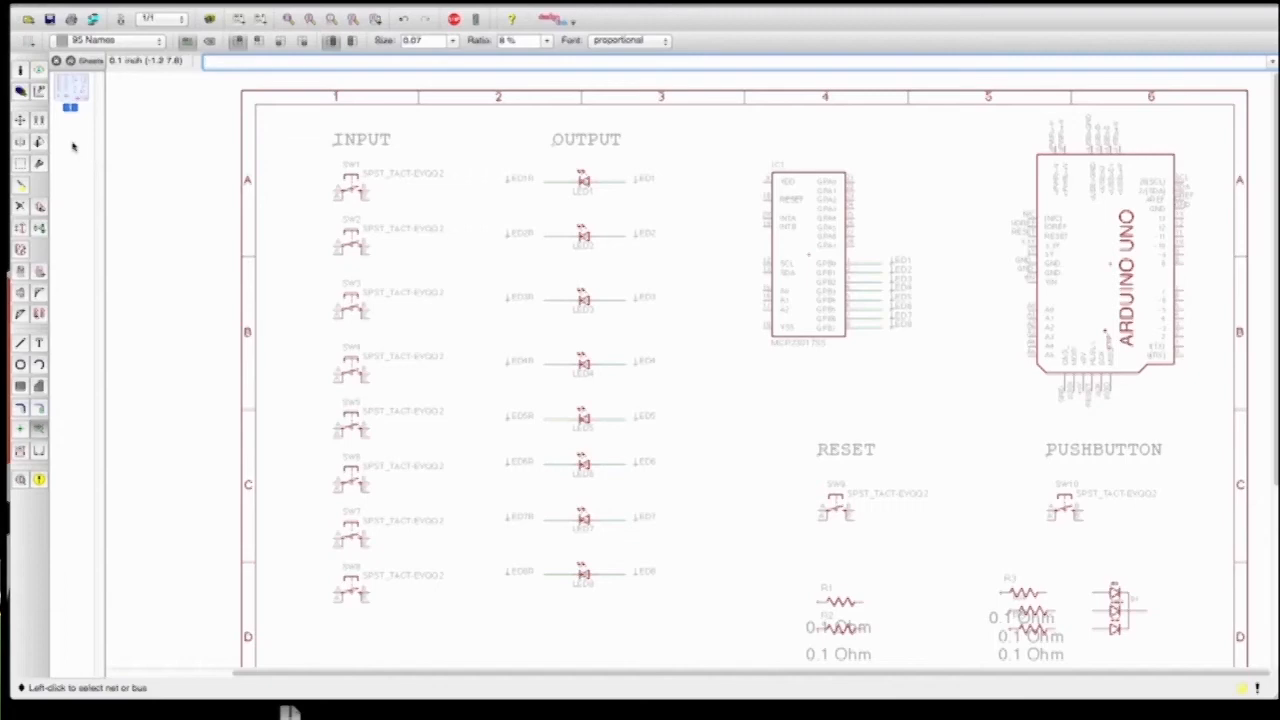
pyautogui.click(20, 342)
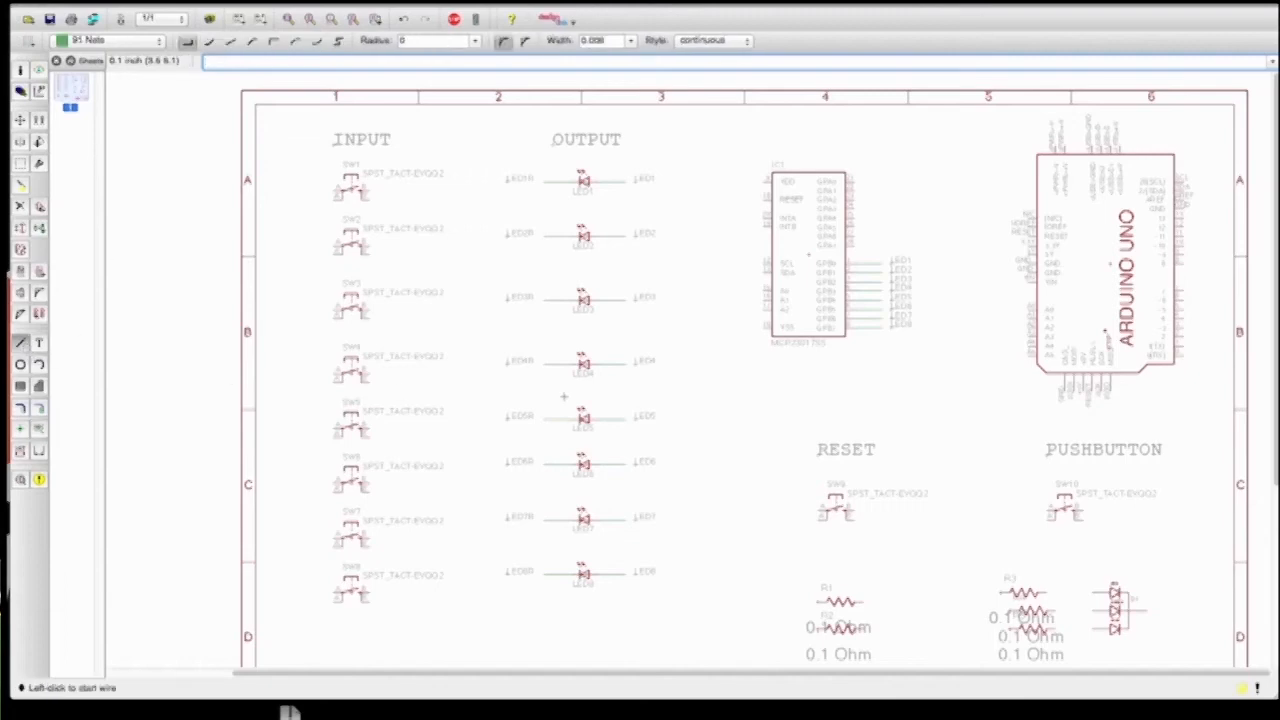
pyautogui.click(765, 181)
pyautogui.doubleClick(745, 181)
pyautogui.click(762, 326)
pyautogui.doubleClick(745, 326)
# Draw short net stubs on the Arduino Uno's 5V pin and the two GND pins along its left side
pyautogui.click(1030, 271)
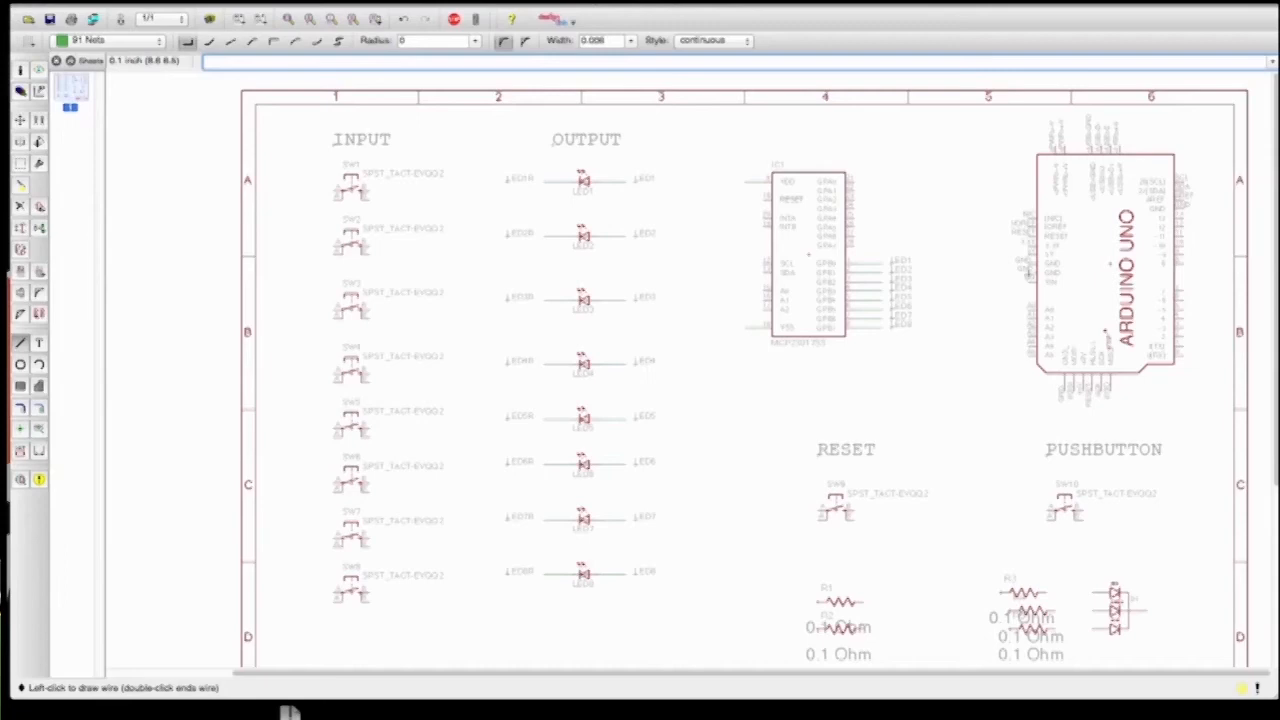
pyautogui.doubleClick(1009, 269)
pyautogui.click(1012, 265)
pyautogui.doubleClick(1008, 264)
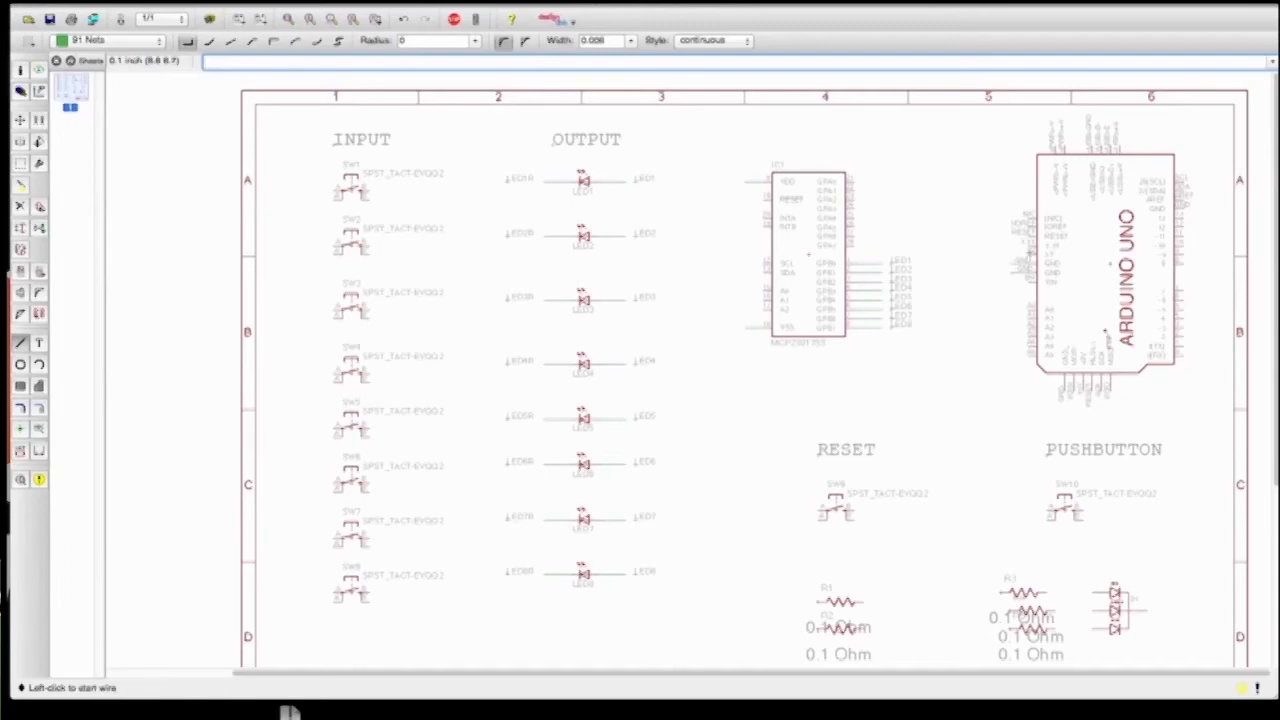
pyautogui.click(1027, 257)
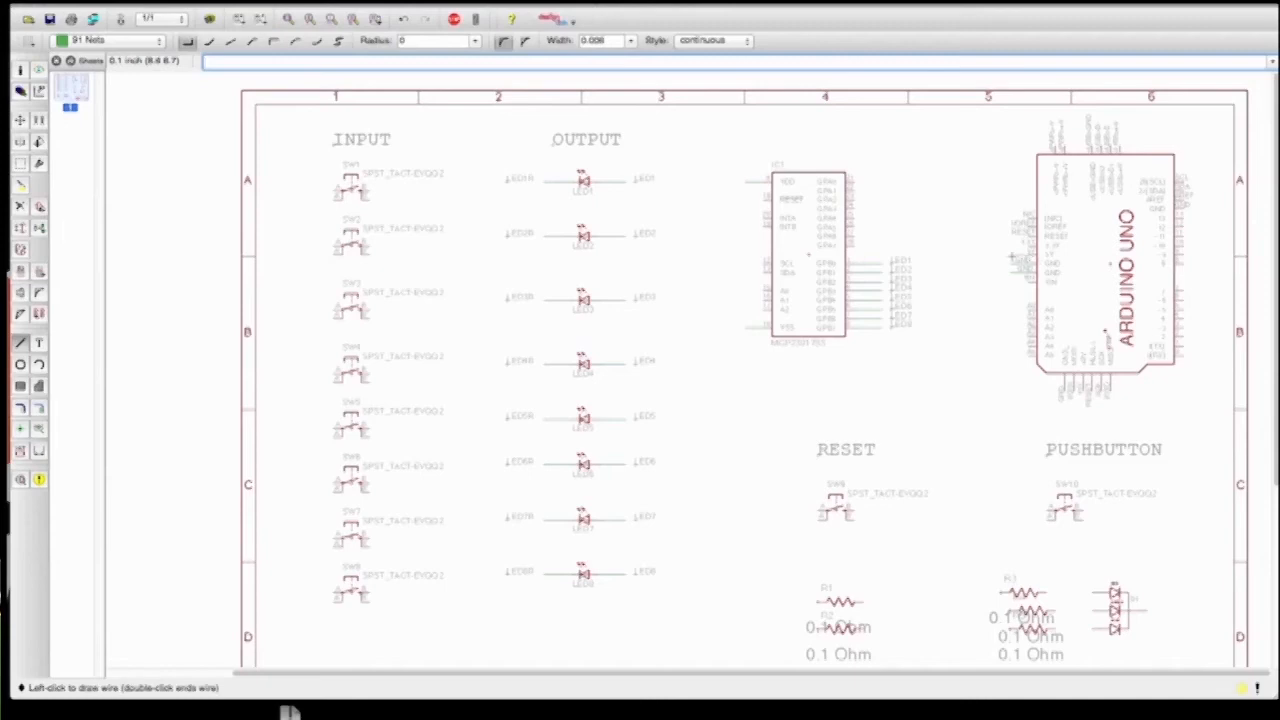
pyautogui.doubleClick(1009, 257)
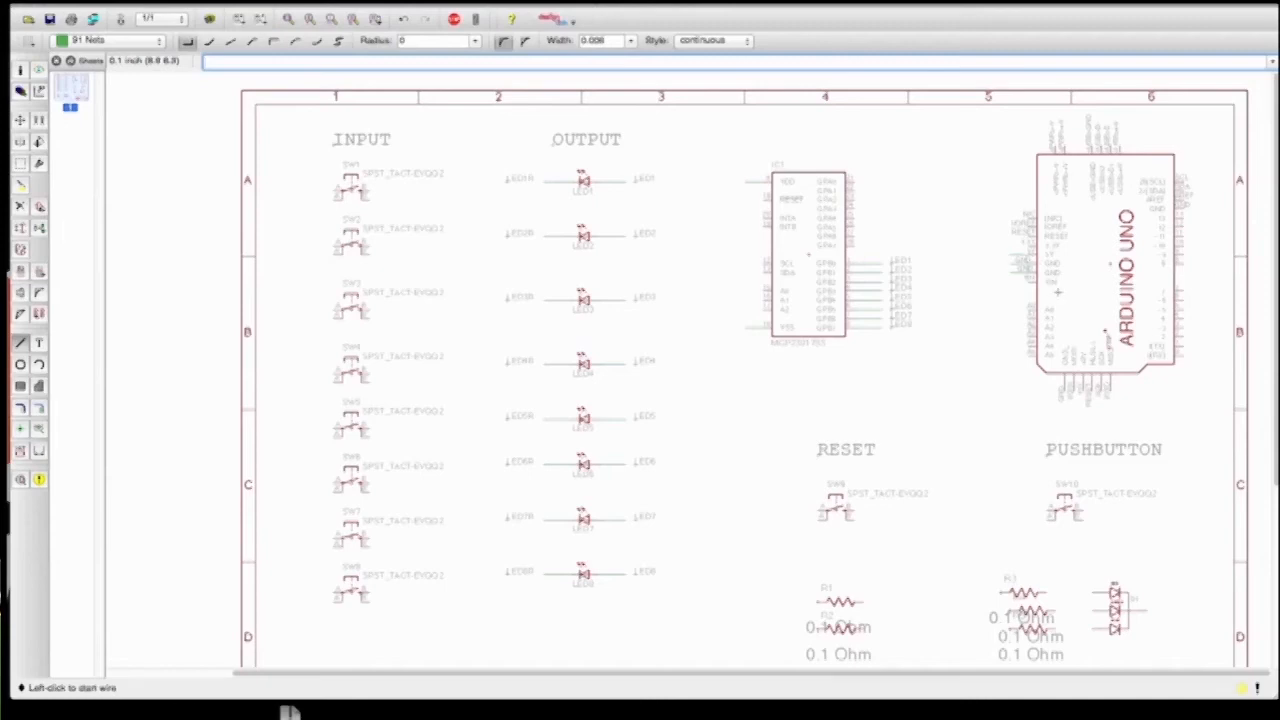
# Draw short net stubs on the Arduino's lower-edge GND pin and its right-side GND pin
pyautogui.click(1064, 393)
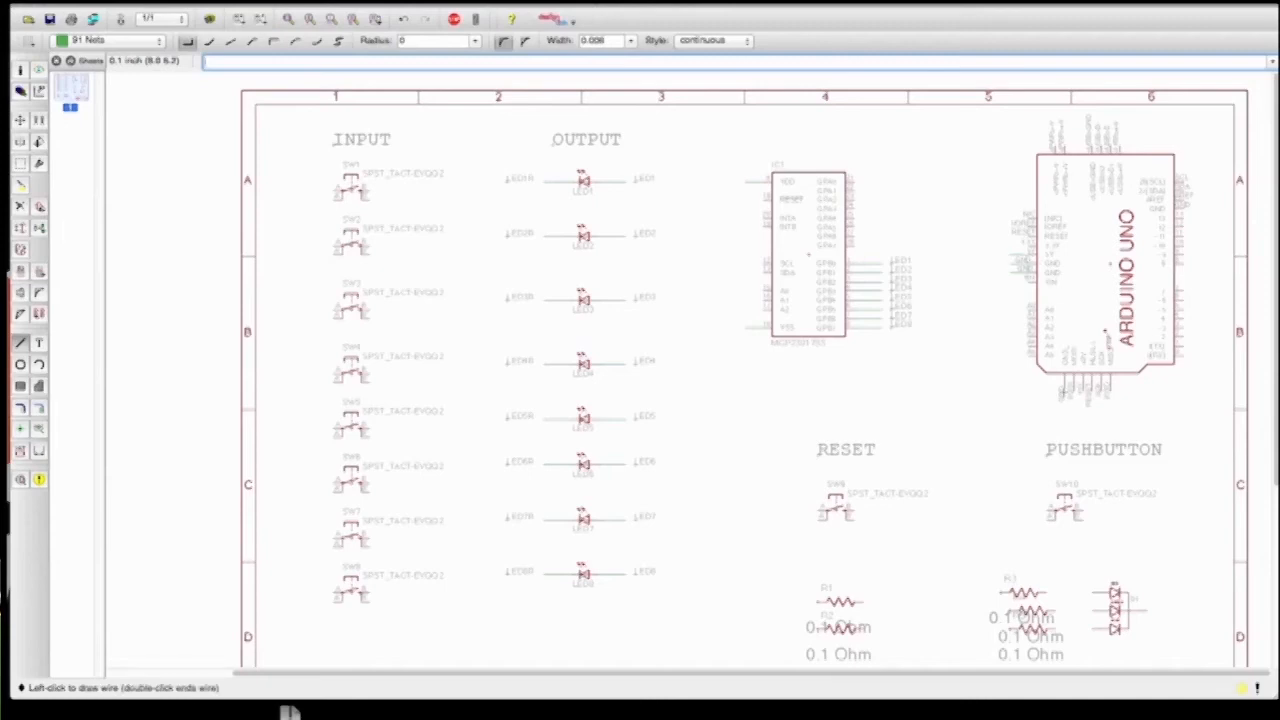
pyautogui.doubleClick(1063, 405)
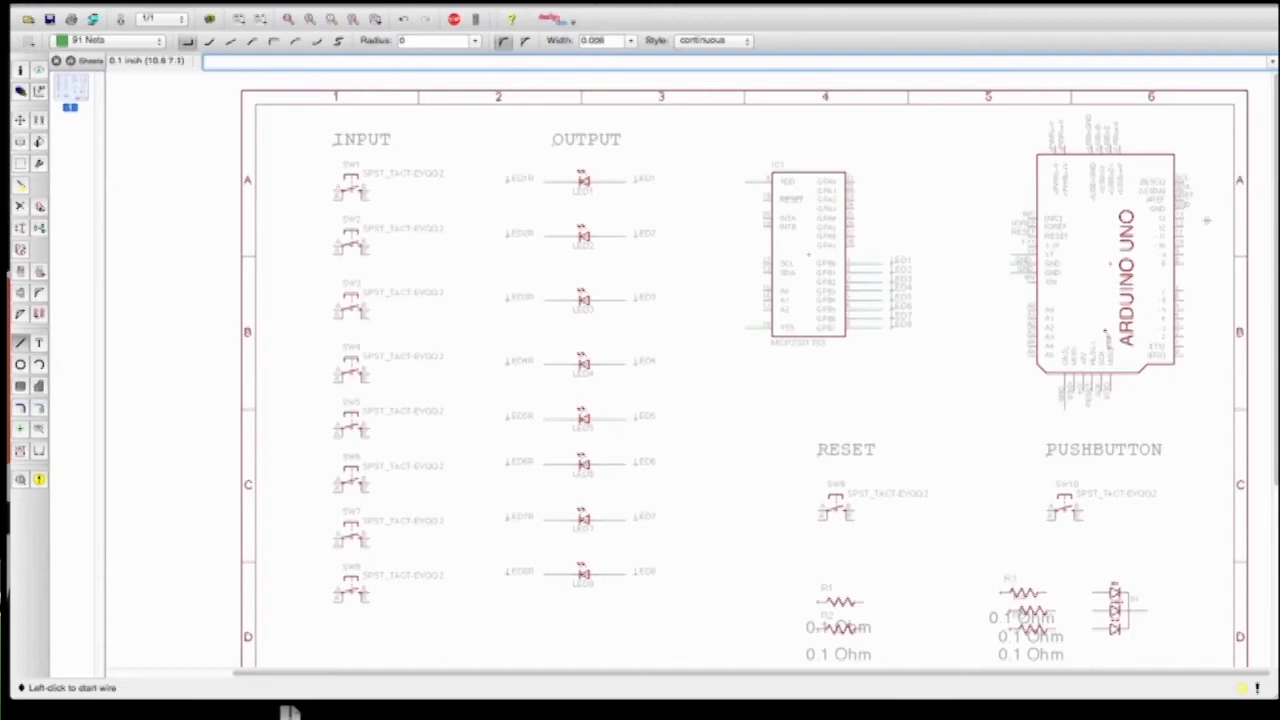
pyautogui.click(1184, 209)
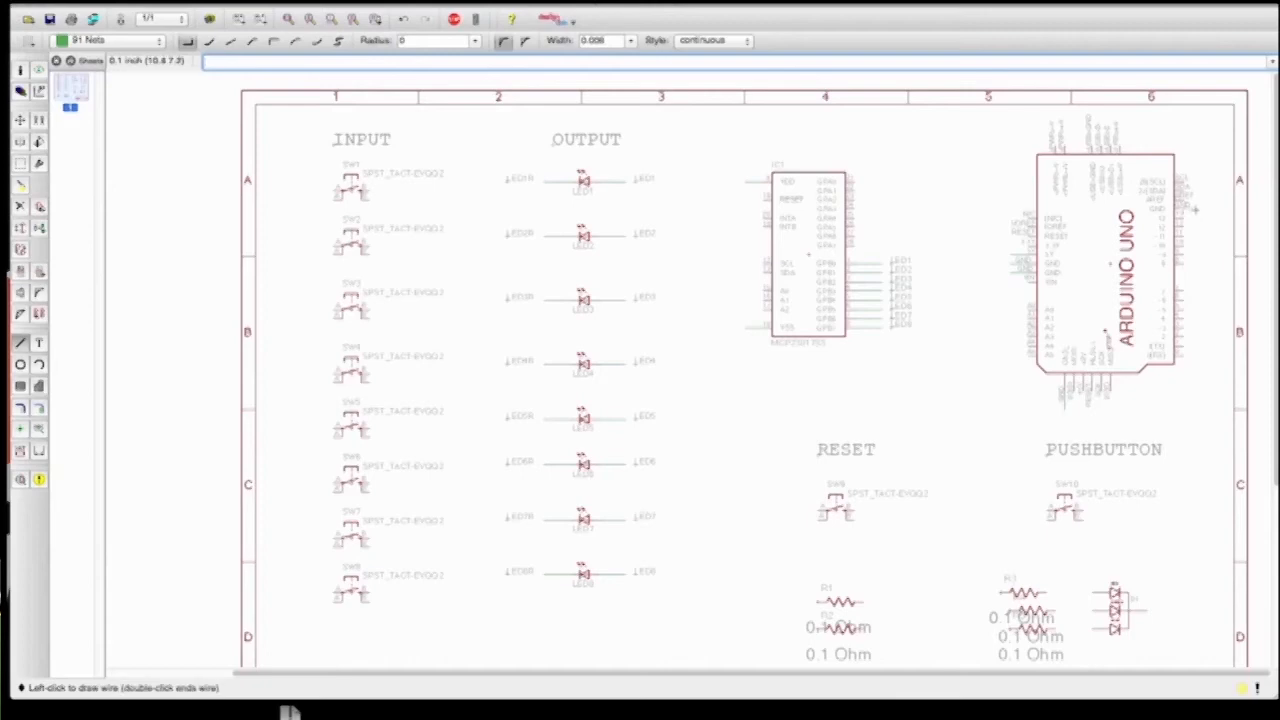
pyautogui.doubleClick(1198, 209)
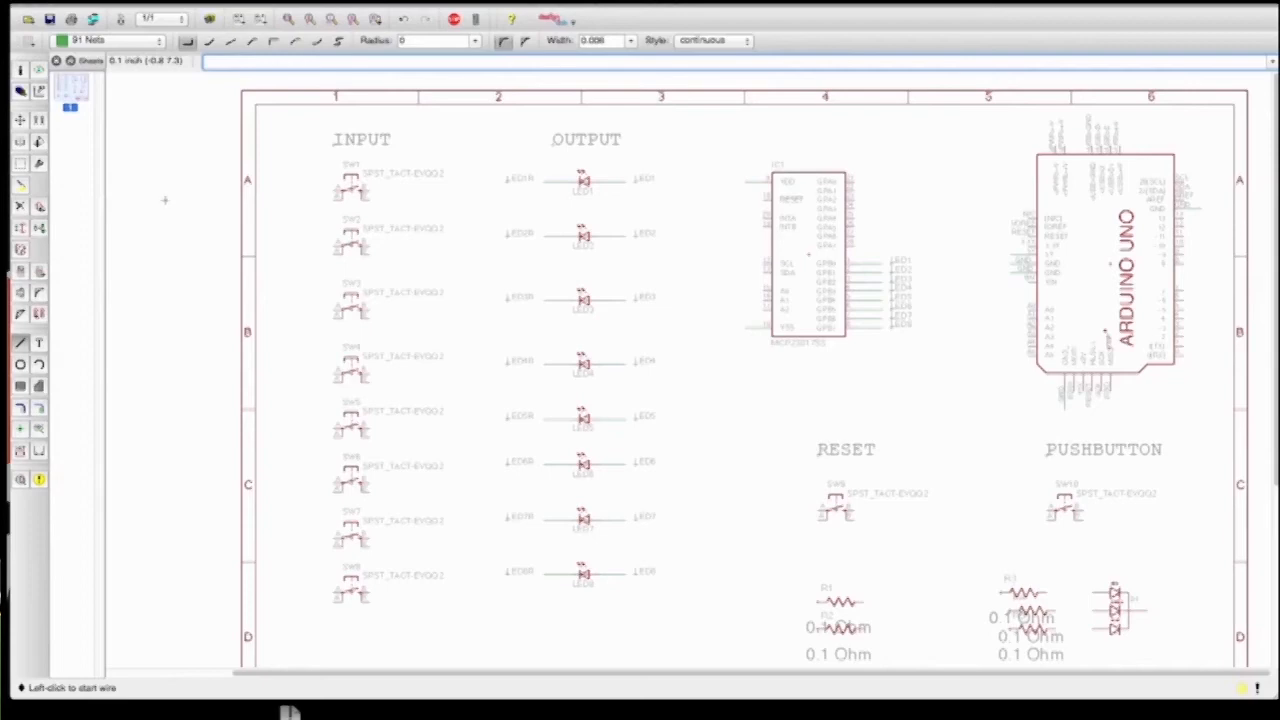
# Rename the nets on IC1's VSS and VDD pins to GND and 5V respectively
pyautogui.click(20, 270)
pyautogui.click(747, 330)
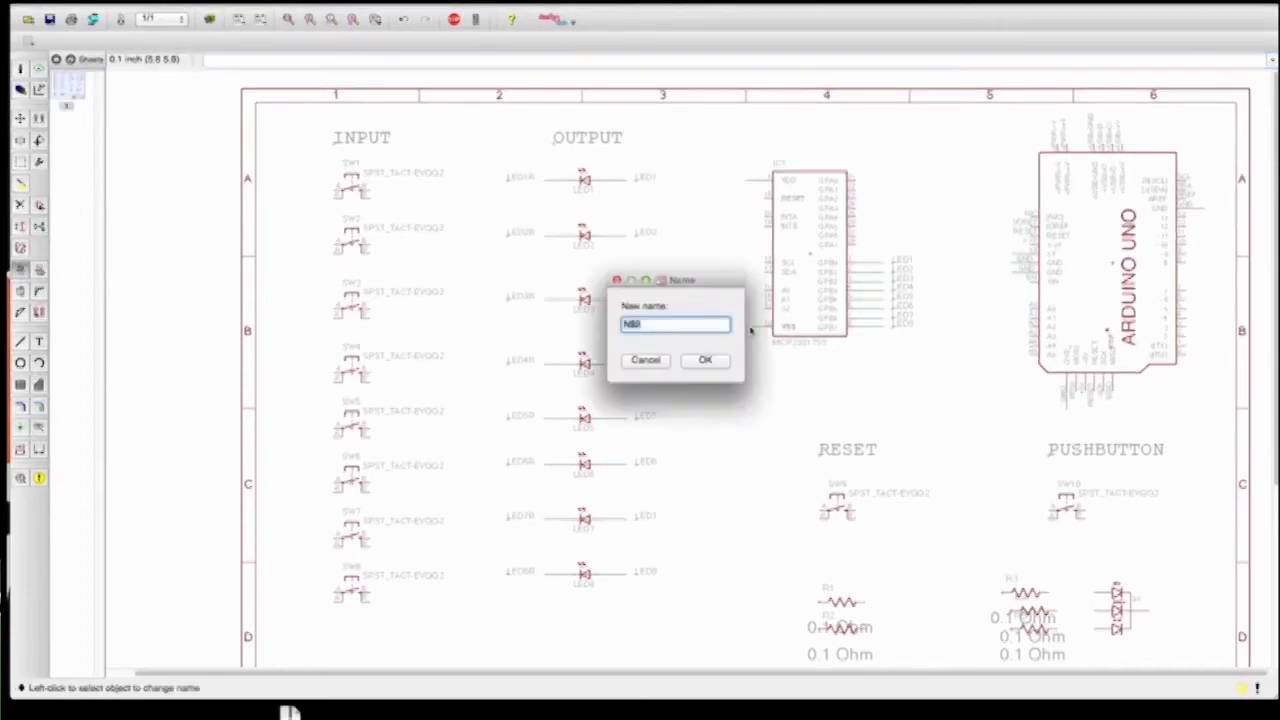
pyautogui.write('GND')
pyautogui.press('Return')
pyautogui.press('Return')
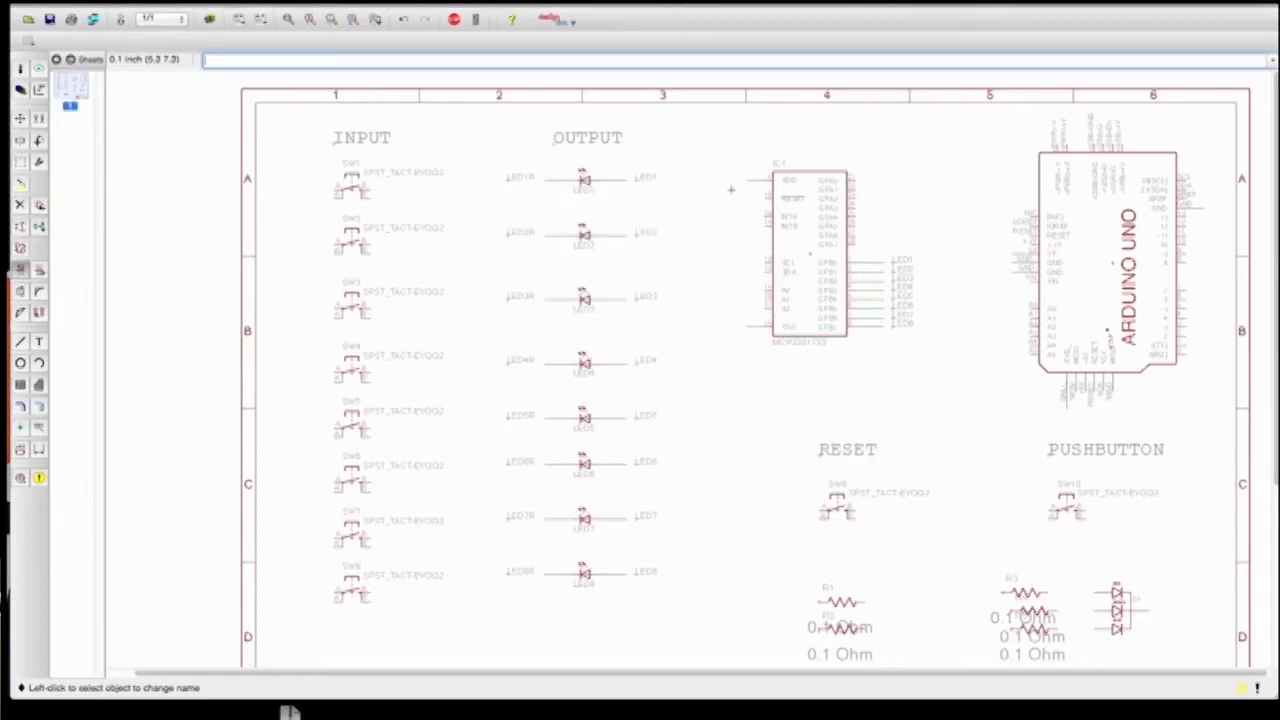
pyautogui.click(746, 184)
pyautogui.write('5')
# Rename the net on the Arduino's 5V pin to 5V
pyautogui.click(1020, 256)
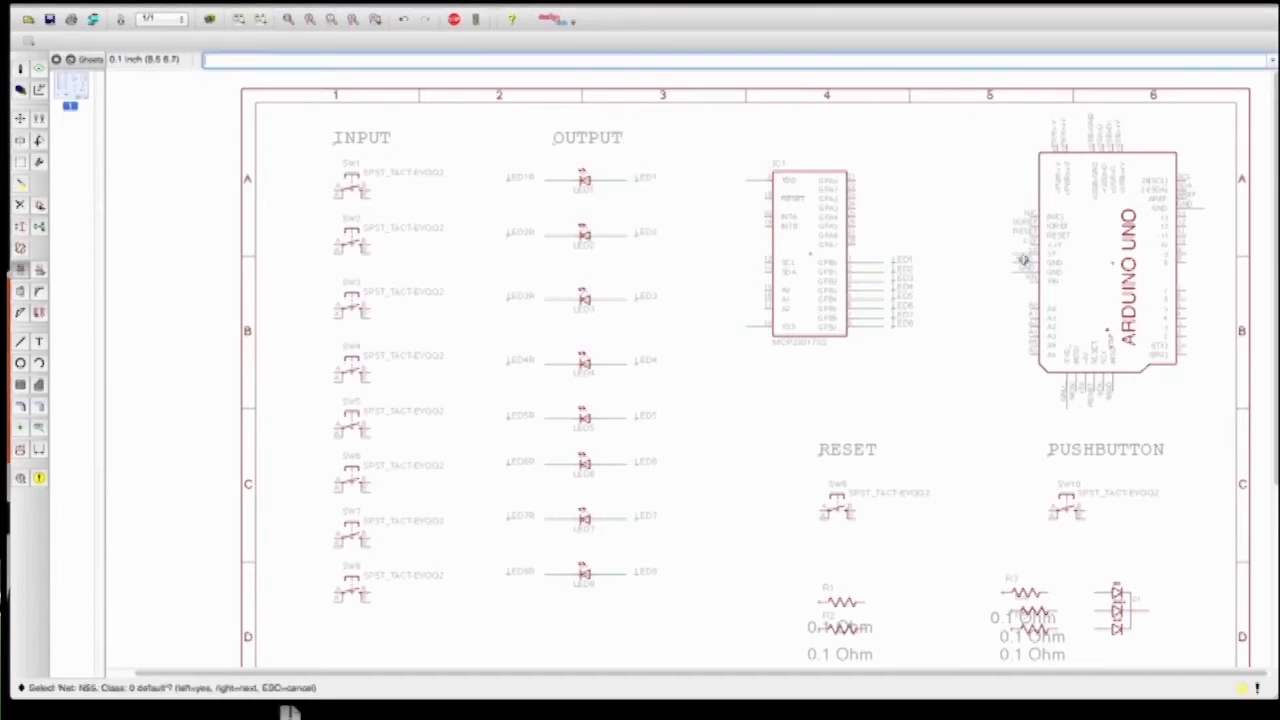
pyautogui.click(1020, 258)
pyautogui.write('5V')
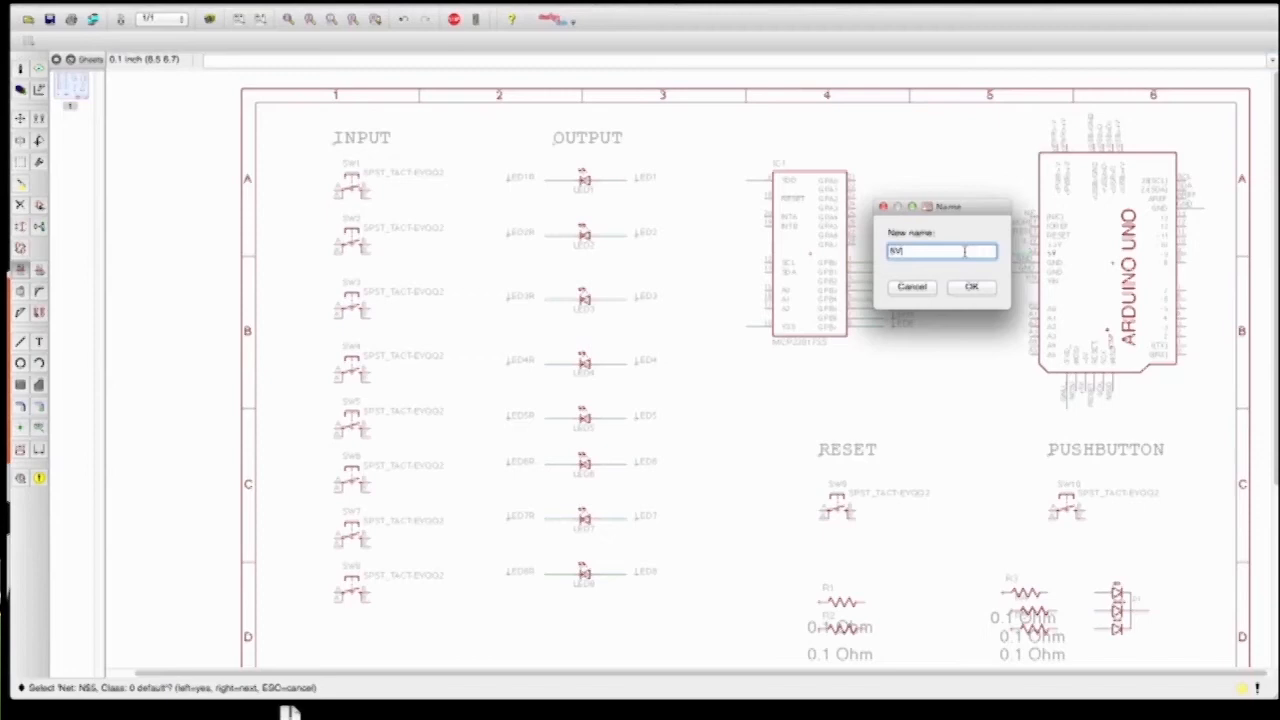
pyautogui.press('Return')
pyautogui.press('Return')
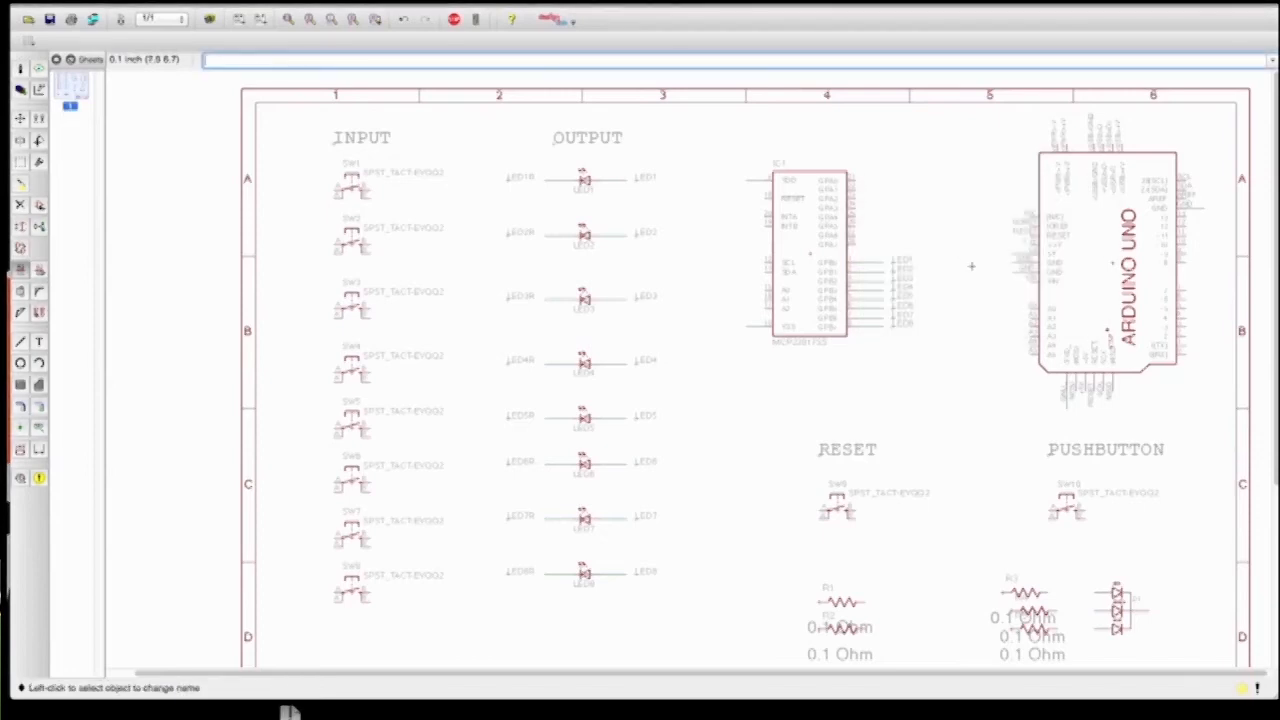
# Rename the nets on the Arduino's two left-side GND pins to GND, connecting them to the existing GND net
pyautogui.click(1011, 264)
pyautogui.click(1012, 266)
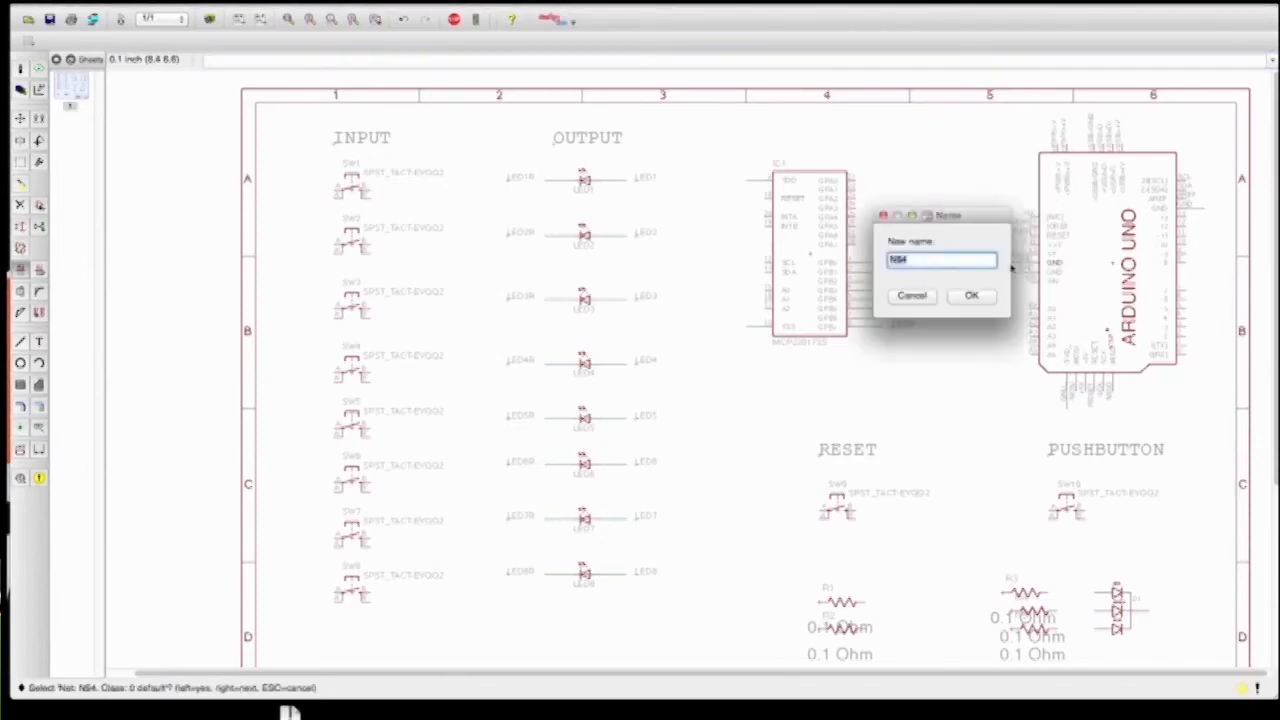
pyautogui.press('Return')
pyautogui.press('Return')
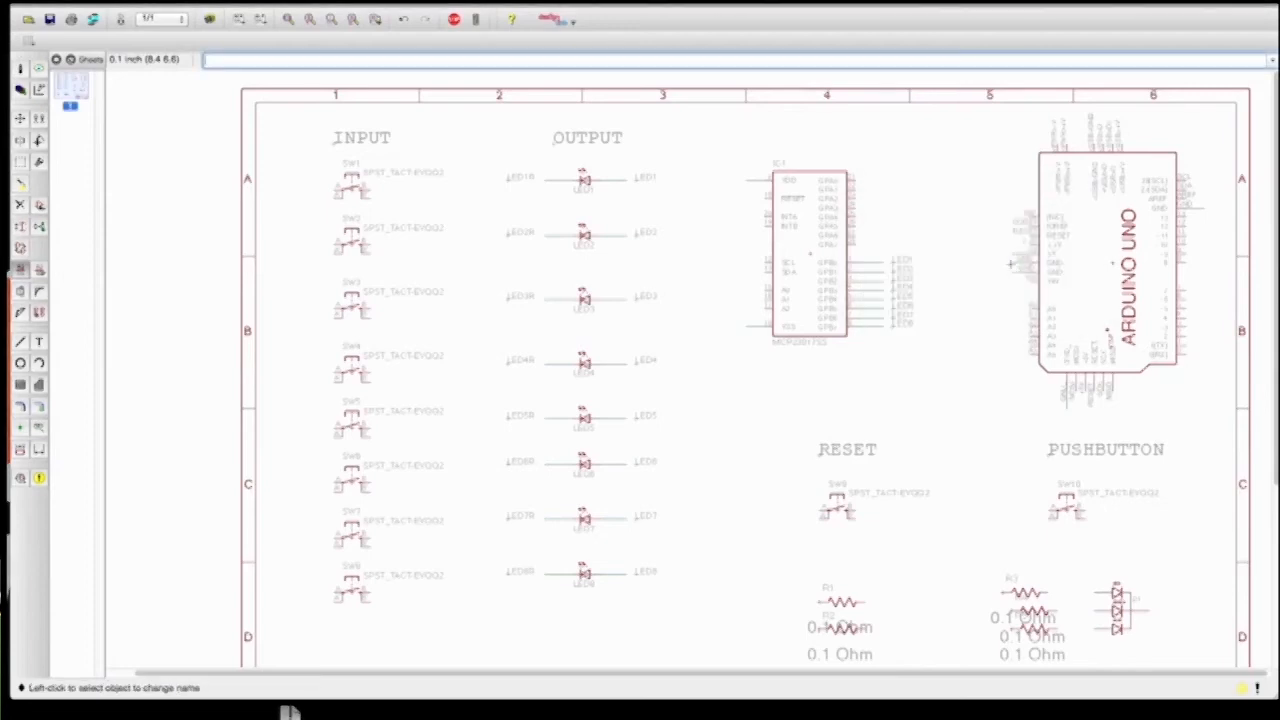
pyautogui.click(1016, 273)
pyautogui.click(1018, 275)
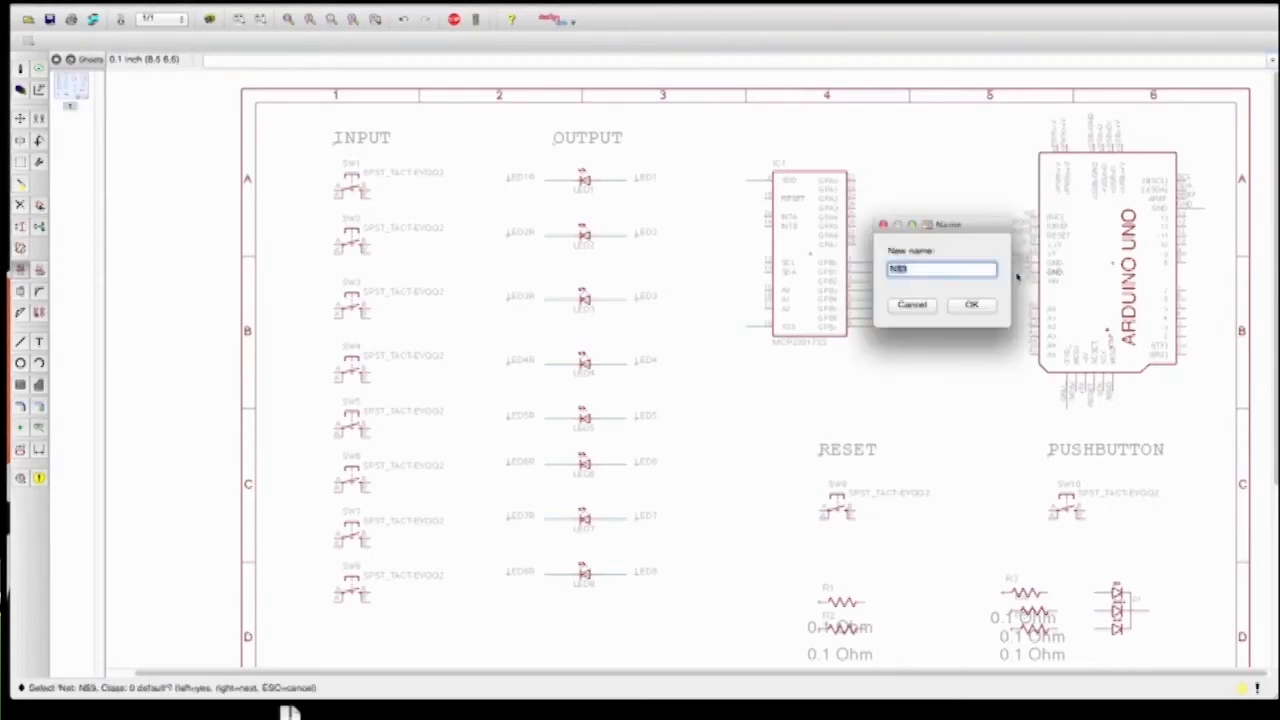
pyautogui.write('GND')
pyautogui.press('Return')
pyautogui.press('Return')
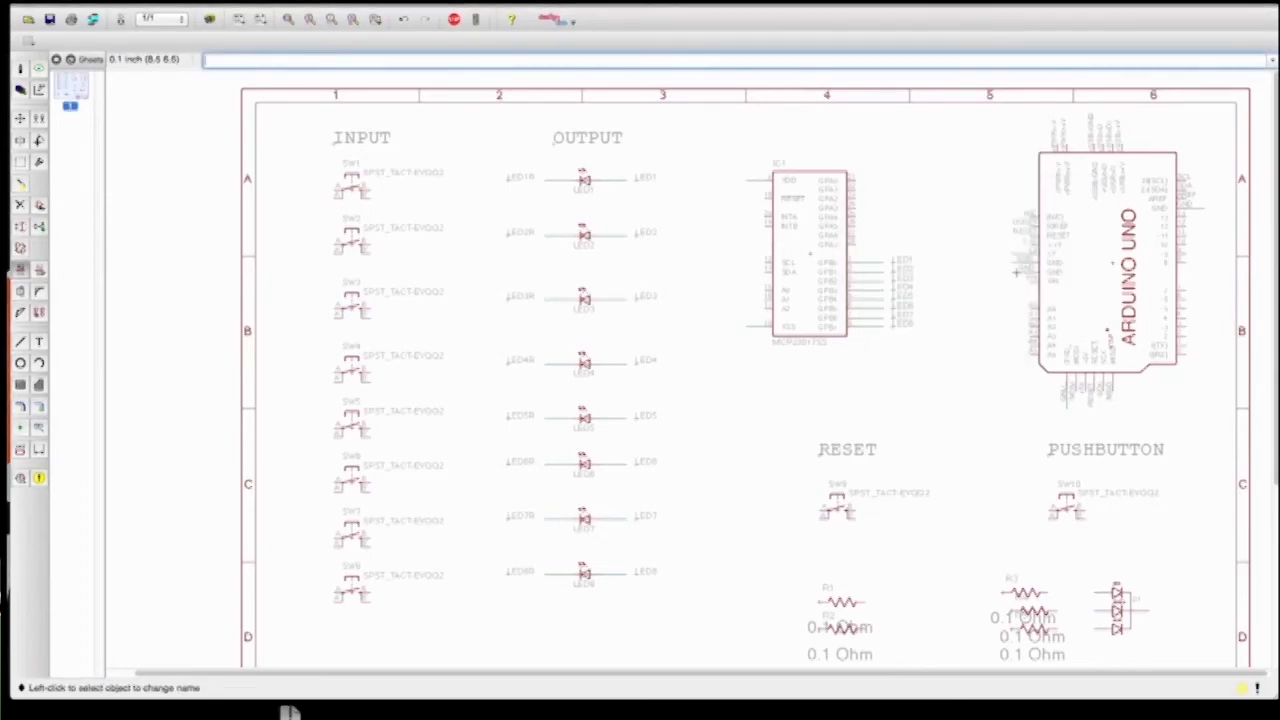
# Rename the nets on the Arduino's lower-edge and right-side GND pins to GND, merging them into the GND net
pyautogui.click(1068, 406)
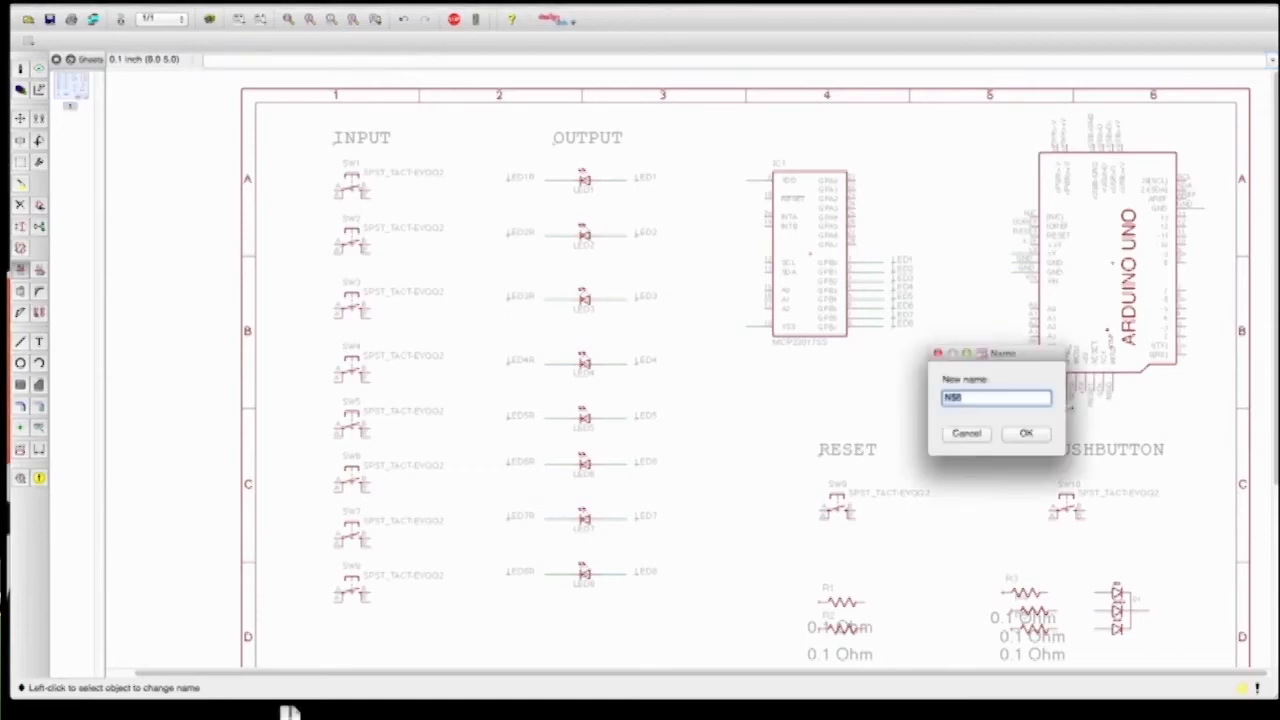
pyautogui.write('GND')
pyautogui.press('Return')
pyautogui.press('Return')
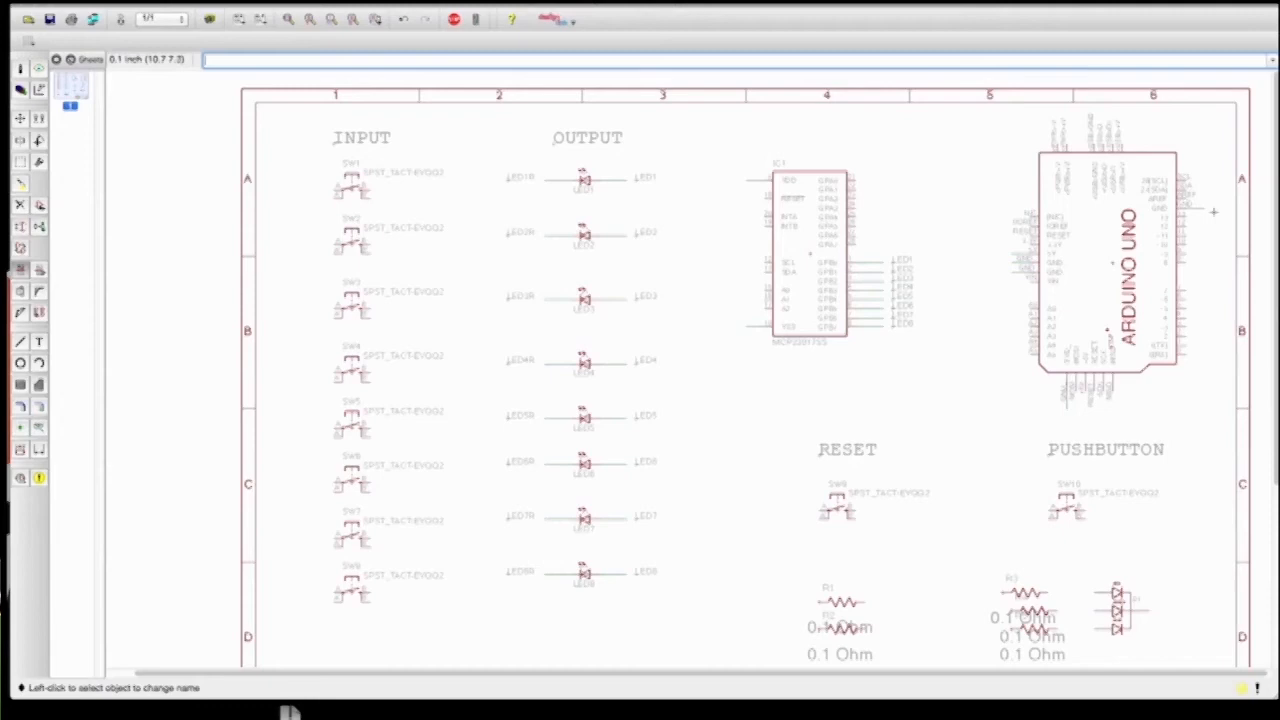
pyautogui.click(1204, 210)
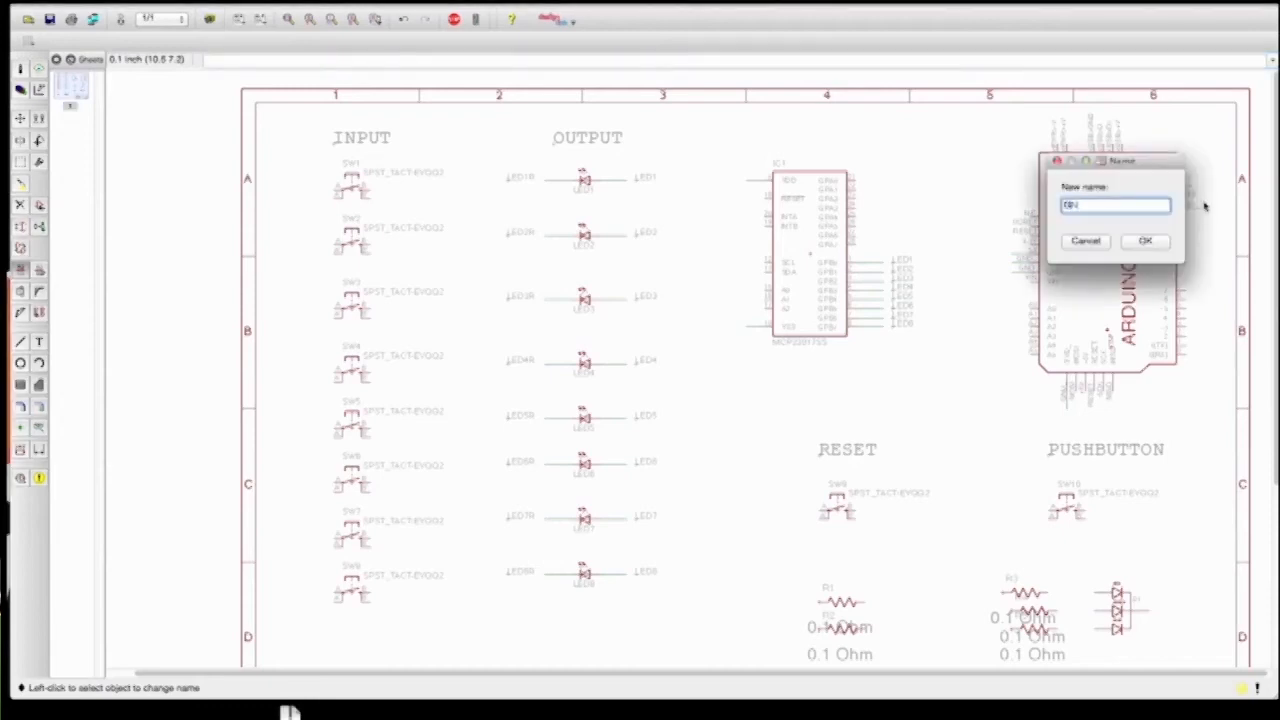
pyautogui.write('GND')
pyautogui.press('Return')
pyautogui.press('Return')
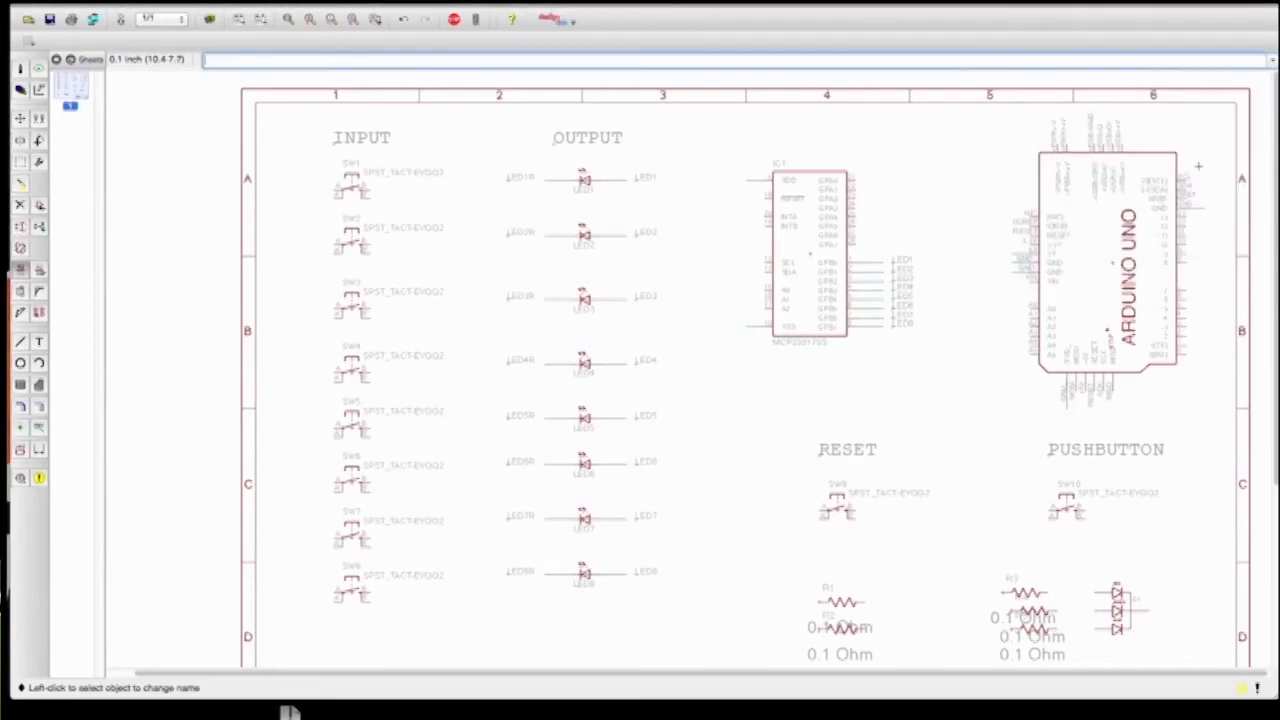
# Place the 5V and GND net labels beside the stubs on IC1's VDD and VSS pins
pyautogui.click(39, 427)
pyautogui.click(745, 181)
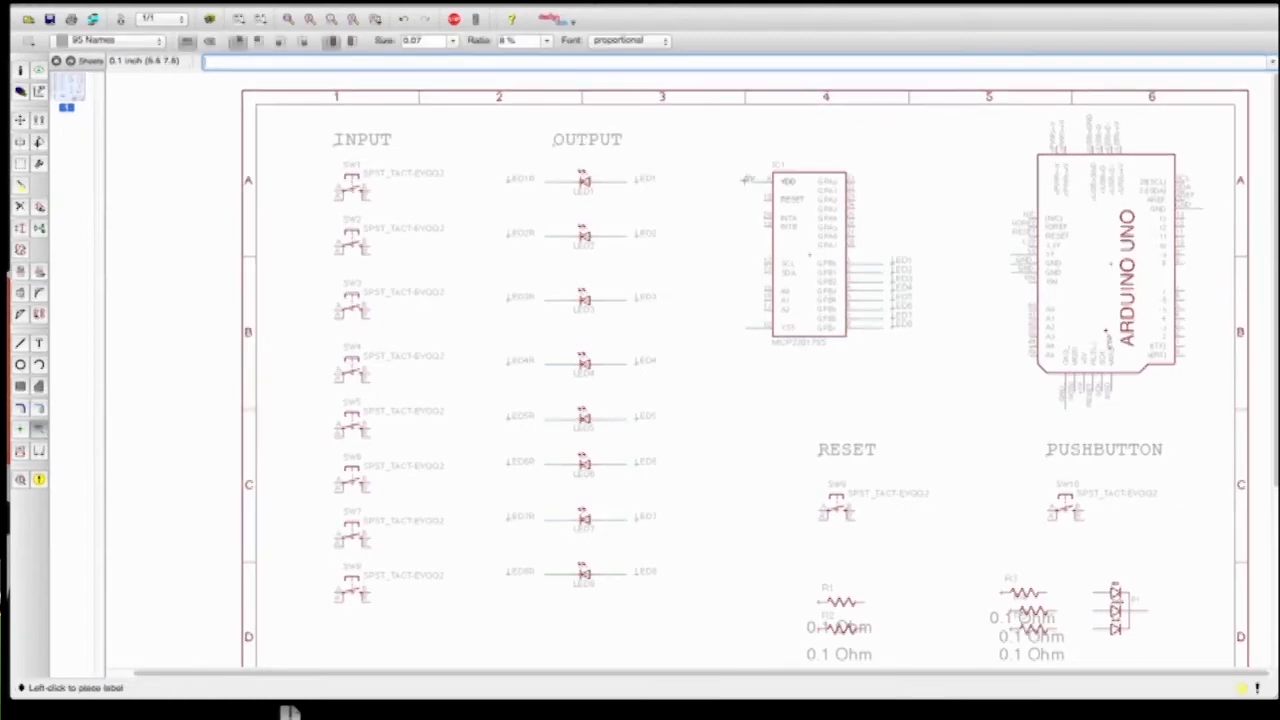
pyautogui.click(736, 180)
pyautogui.click(750, 327)
pyautogui.click(727, 326)
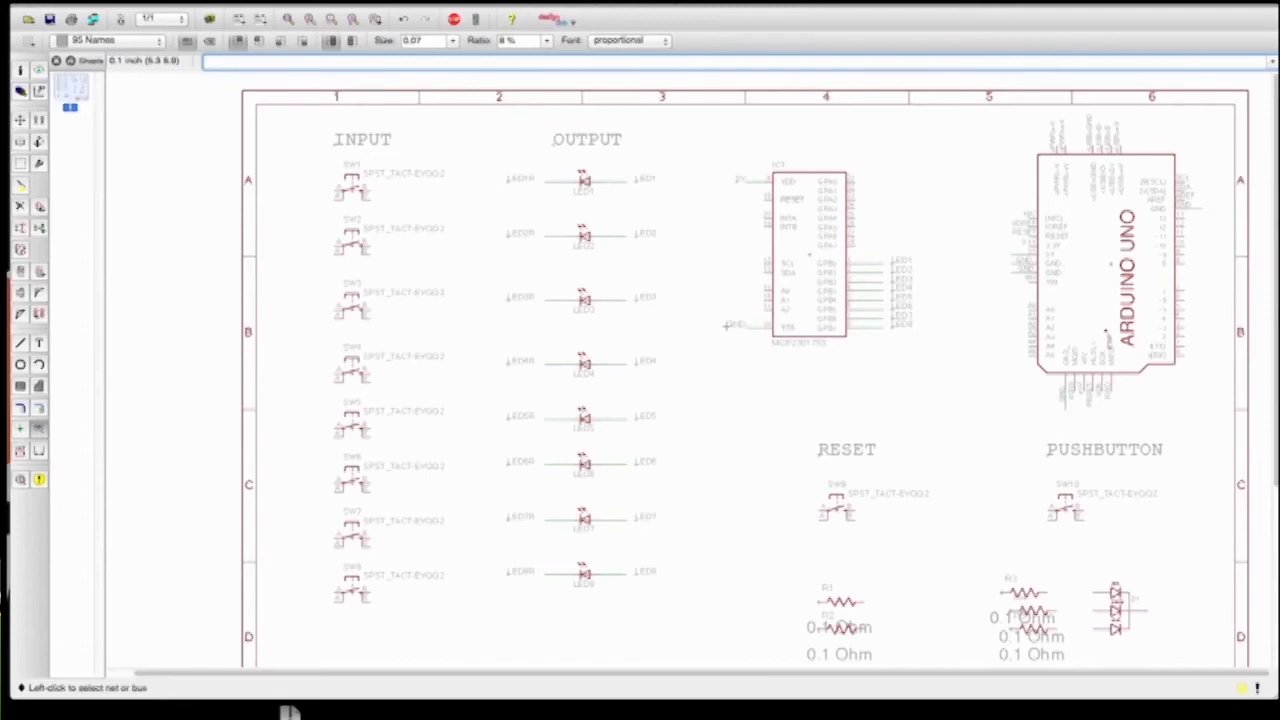
# Place the 5V label and two GND labels beside the net stubs on the Arduino's left side
pyautogui.click(1006, 256)
pyautogui.click(987, 251)
pyautogui.click(1008, 263)
pyautogui.click(1003, 267)
pyautogui.click(1018, 279)
pyautogui.click(1018, 279)
pyautogui.click(985, 270)
# Place a rotated GND label below the Arduino's lower-edge GND stub and a GND label at the end of its right-side GND stub
pyautogui.click(1071, 406)
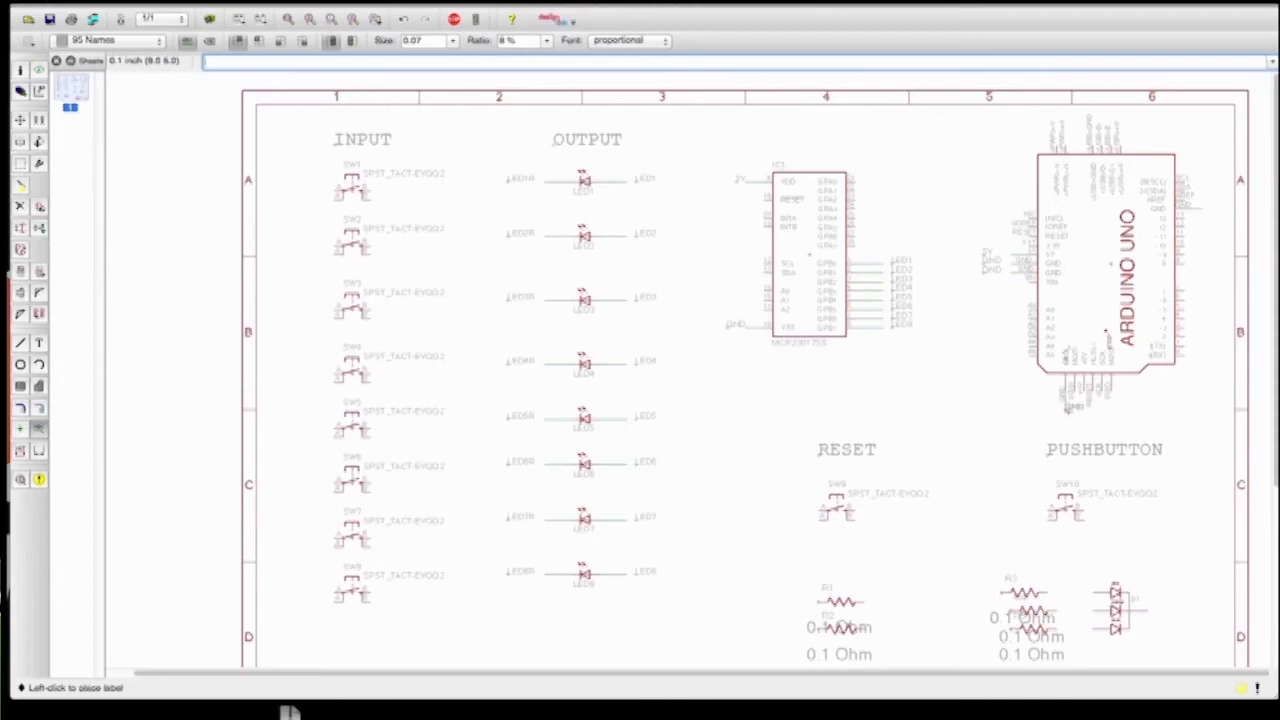
pyautogui.rightClick(1078, 420)
pyautogui.click(1064, 418)
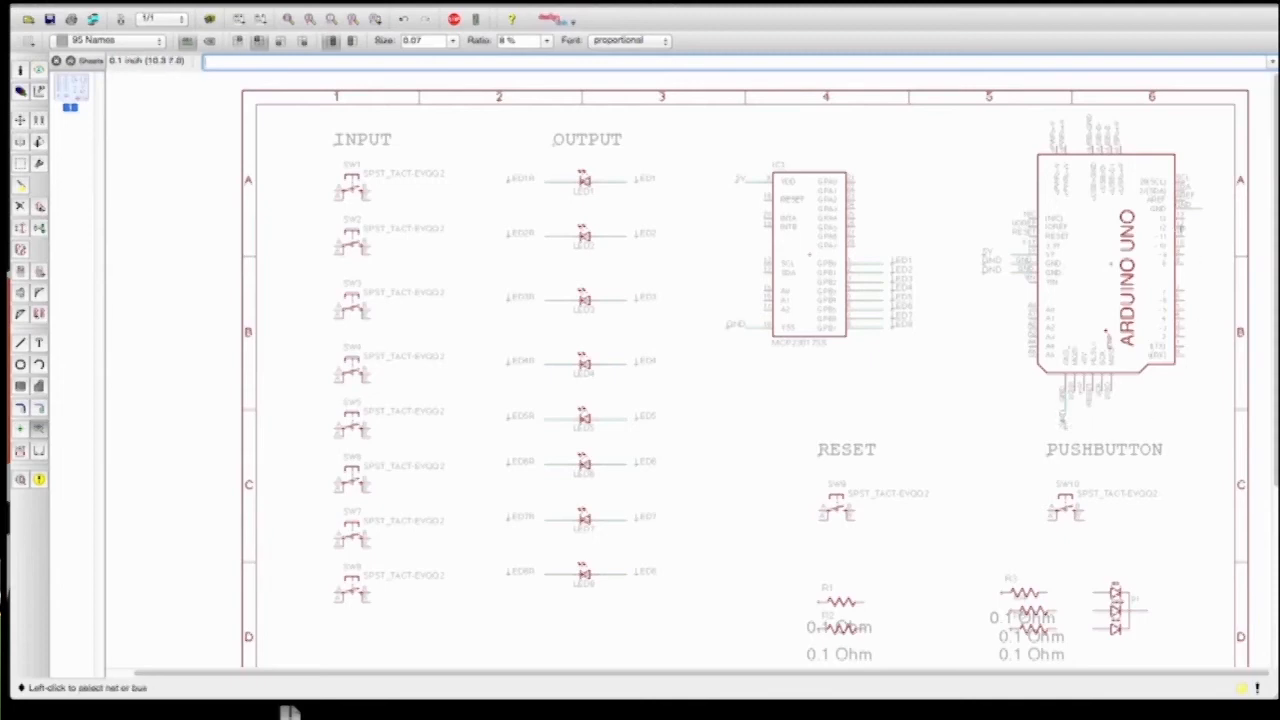
pyautogui.click(1200, 207)
pyautogui.rightClick(1200, 203)
pyautogui.rightClick(1201, 204)
pyautogui.rightClick(1202, 206)
pyautogui.click(1203, 207)
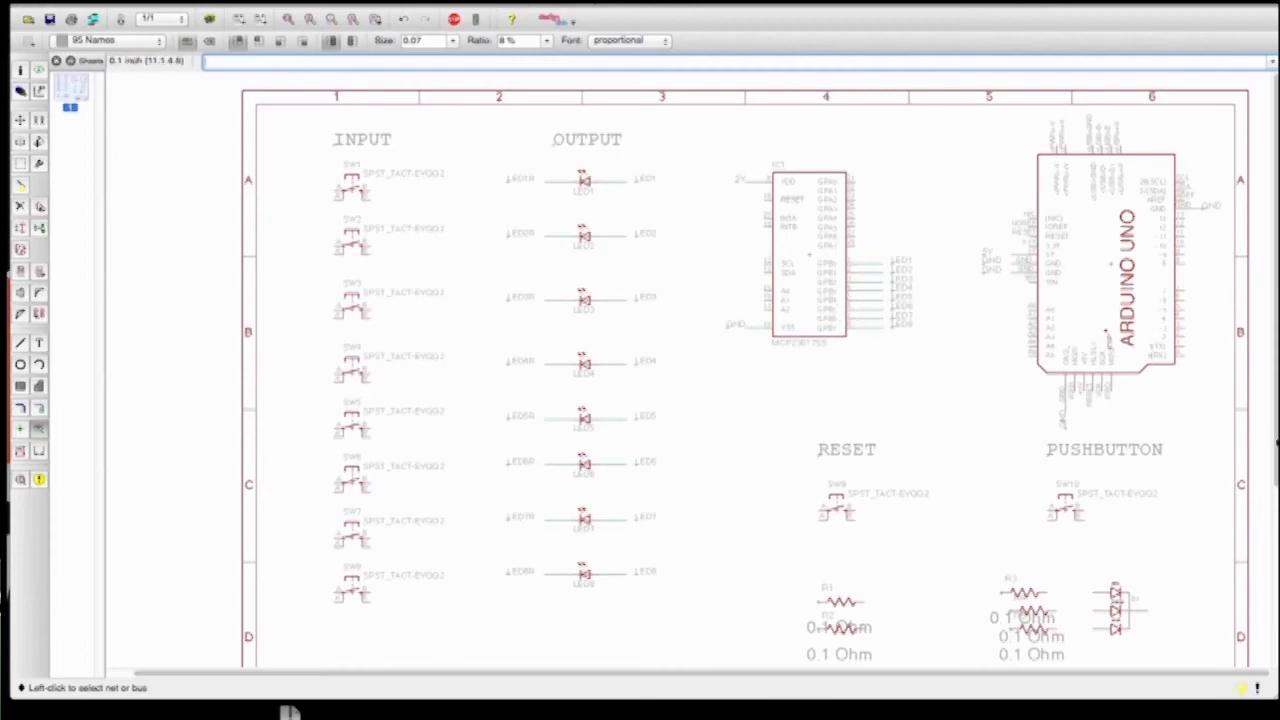
# Draw a short net stub outward from the lower left and lower right pins of each input switch, SW1 to SW8
pyautogui.scroll(-5, 499, 433)
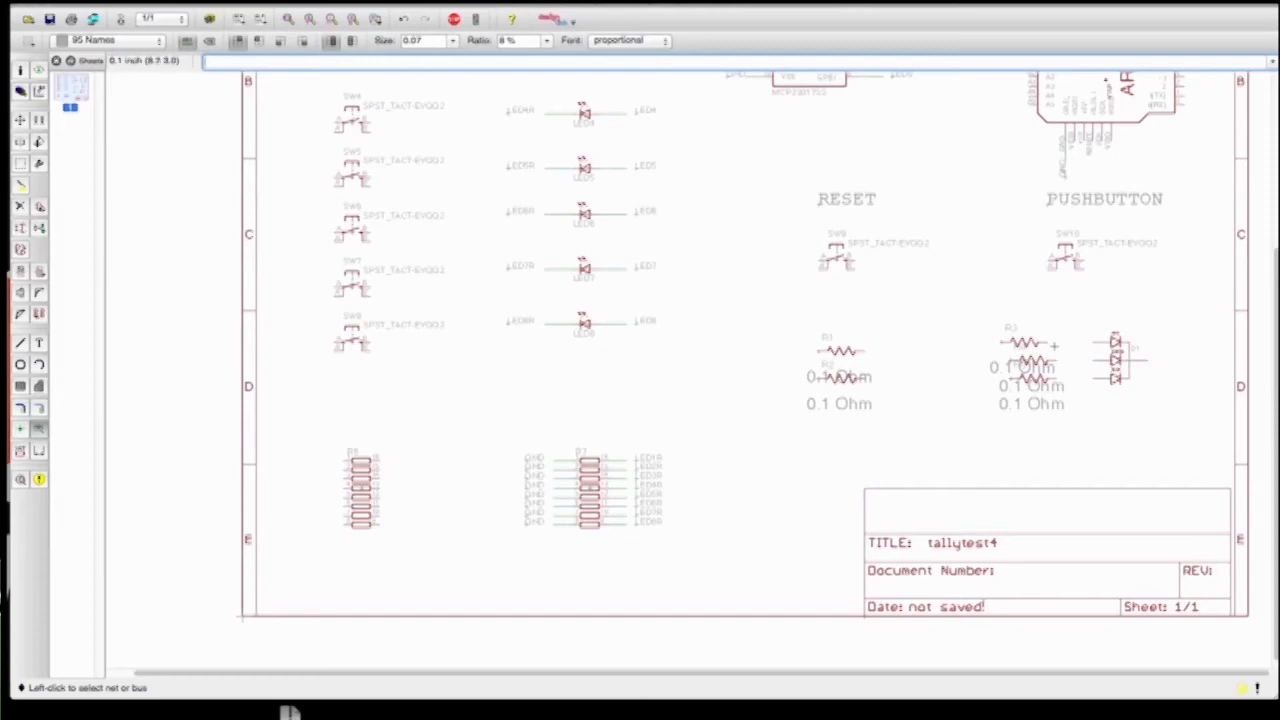
pyautogui.moveTo(1276, 405); pyautogui.dragTo(1270, 233)
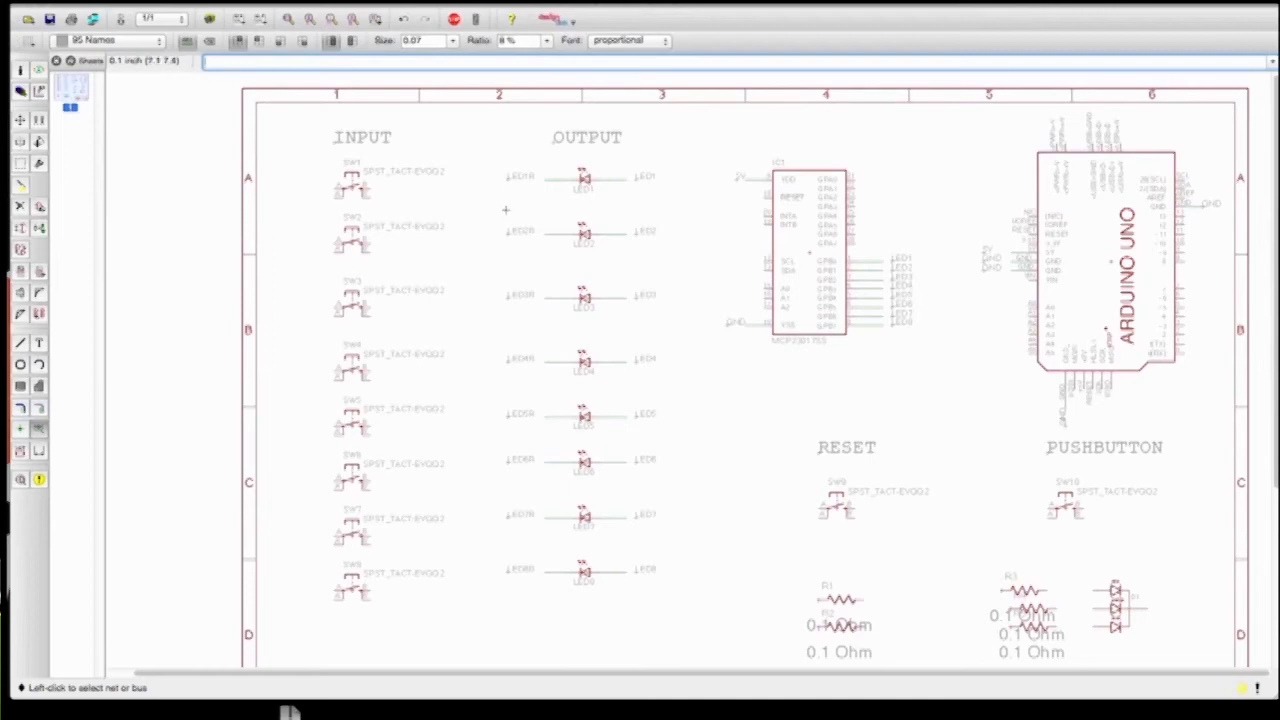
pyautogui.click(20, 342)
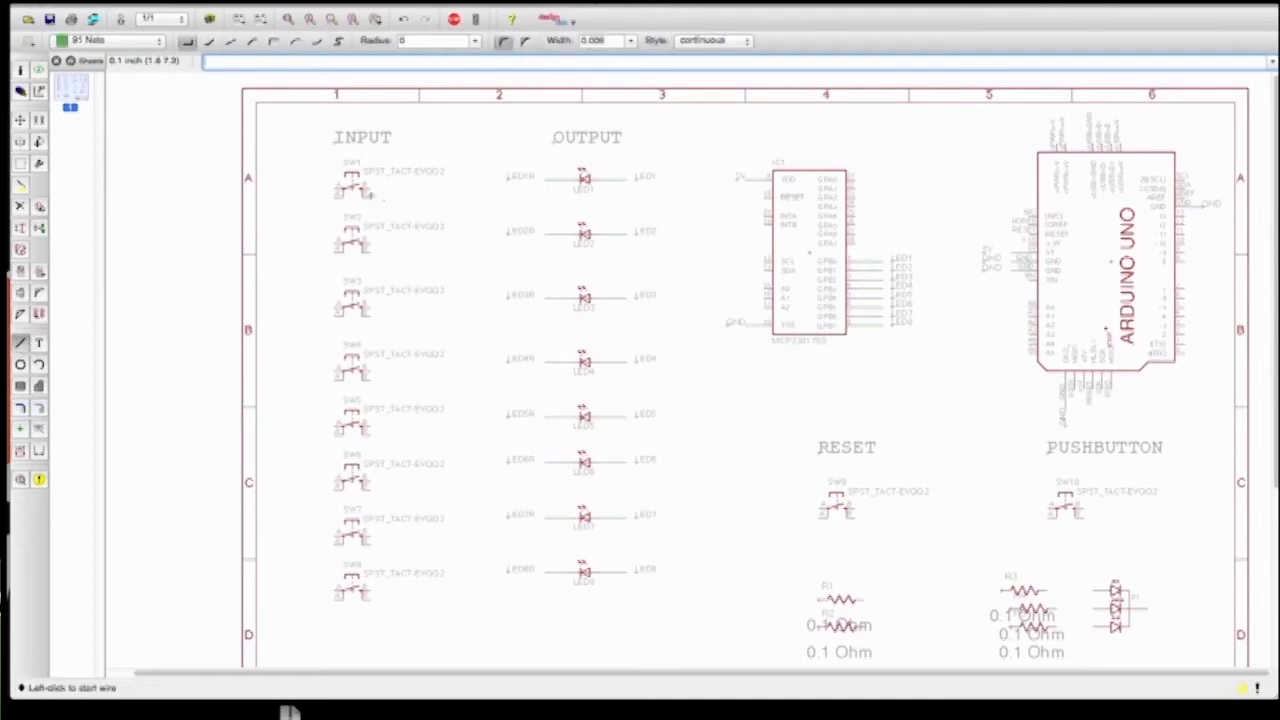
pyautogui.click(369, 196)
pyautogui.doubleClick(386, 197)
pyautogui.click(328, 195)
pyautogui.doubleClick(316, 197)
pyautogui.click(367, 251)
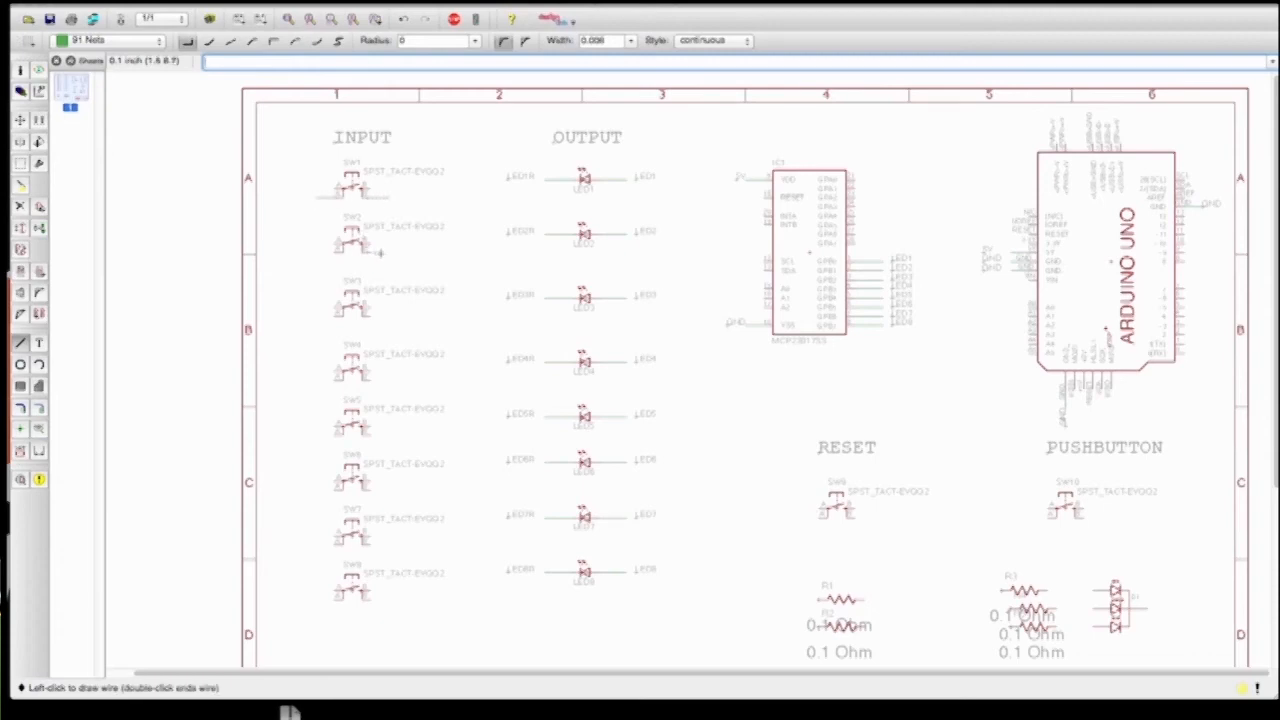
pyautogui.doubleClick(386, 254)
pyautogui.click(335, 251)
pyautogui.doubleClick(315, 252)
pyautogui.click(369, 316)
pyautogui.doubleClick(388, 320)
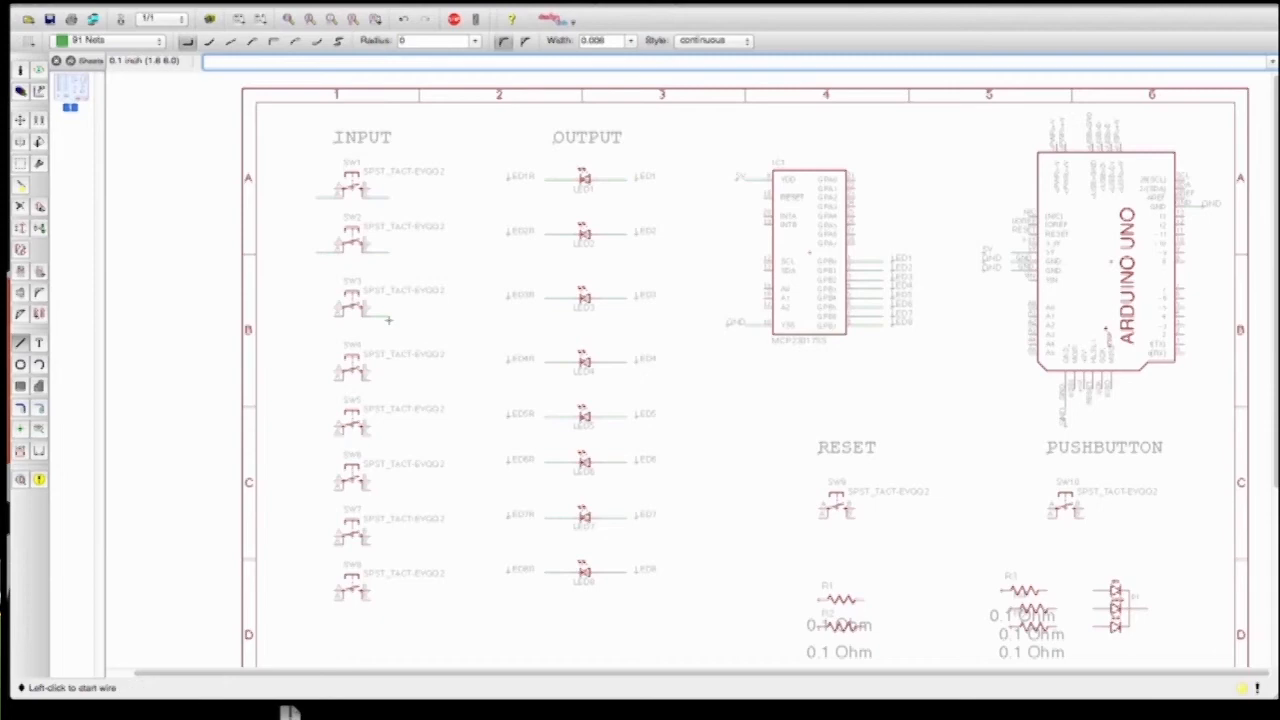
pyautogui.click(333, 316)
pyautogui.doubleClick(319, 317)
pyautogui.click(369, 380)
pyautogui.doubleClick(389, 380)
pyautogui.click(334, 380)
pyautogui.doubleClick(318, 380)
pyautogui.click(370, 434)
pyautogui.doubleClick(389, 434)
pyautogui.click(334, 434)
pyautogui.doubleClick(317, 434)
pyautogui.click(369, 490)
pyautogui.doubleClick(384, 491)
pyautogui.click(334, 490)
pyautogui.doubleClick(317, 490)
pyautogui.click(370, 545)
pyautogui.doubleClick(389, 545)
pyautogui.click(334, 545)
pyautogui.doubleClick(317, 545)
pyautogui.click(370, 600)
pyautogui.doubleClick(389, 599)
pyautogui.click(334, 599)
pyautogui.doubleClick(317, 599)
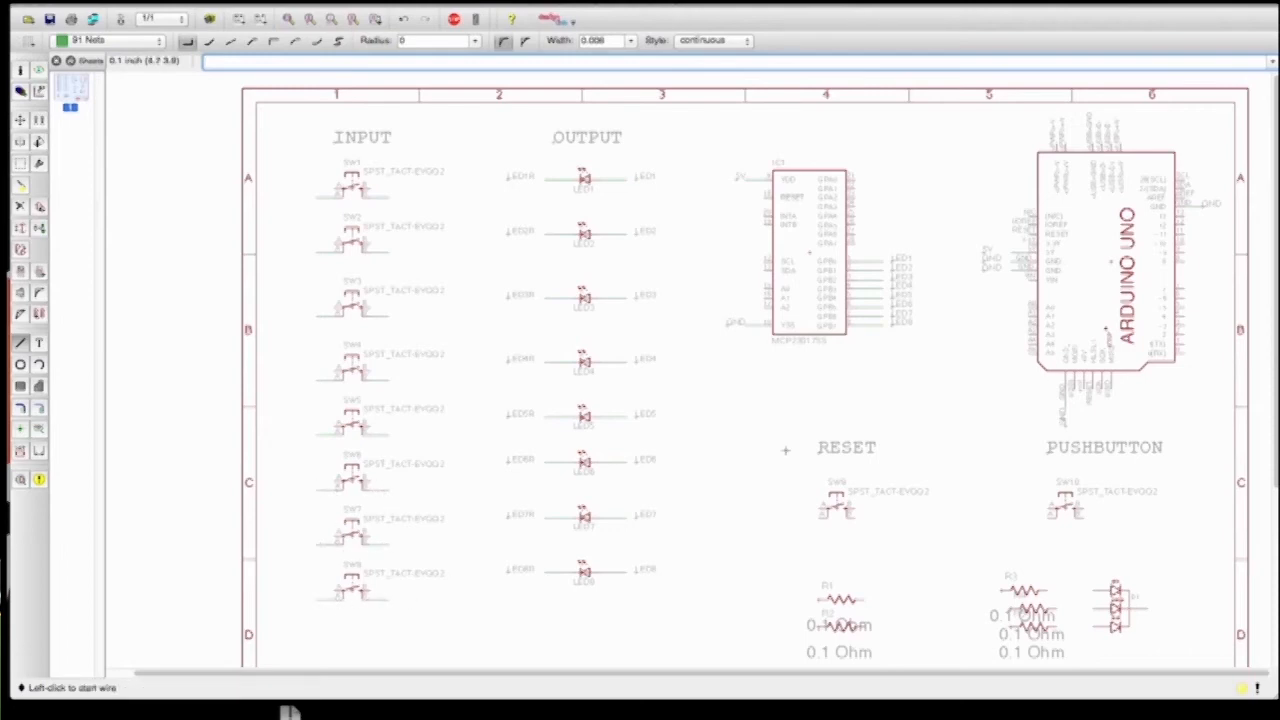
# Rename the right-side nets of the first three input switches to SW1, SW2 and SW3
pyautogui.click(20, 270)
pyautogui.click(378, 202)
pyautogui.press('Return')
pyautogui.click(382, 252)
pyautogui.write('SW2')
pyautogui.press('Return')
pyautogui.click(388, 317)
pyautogui.write('SW3')
pyautogui.press('Return')
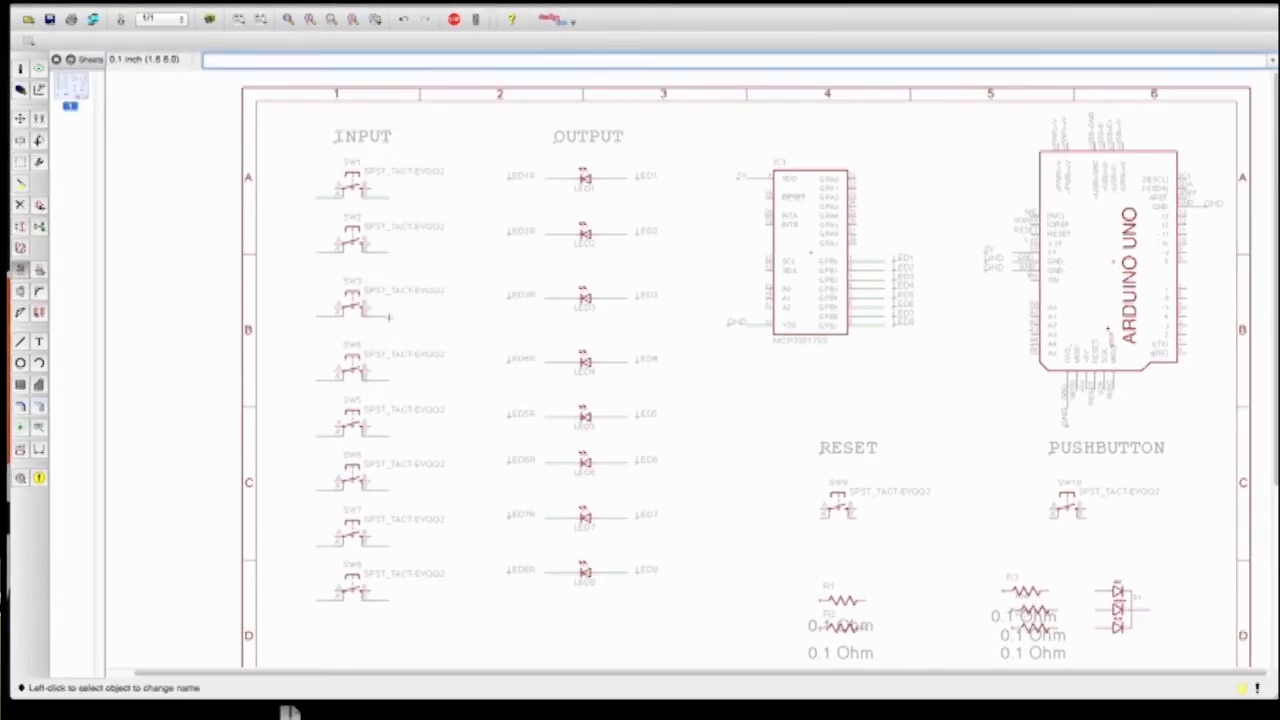
# Rename the right-side nets of the fourth to eighth input switches to SW4, SW5, SW6, SW7 and SW8
pyautogui.click(386, 378)
pyautogui.write('SW4')
pyautogui.press('Return')
pyautogui.click(386, 433)
pyautogui.write('SW5')
pyautogui.press('Return')
pyautogui.click(382, 493)
pyautogui.write('SW6')
pyautogui.press('Return')
pyautogui.click(386, 548)
pyautogui.write('SW7')
pyautogui.press('Return')
pyautogui.click(386, 603)
pyautogui.write('SW8')
pyautogui.press('Return')
# Rename the left-side nets of input switches SW1 to SW4 to 5V
pyautogui.click(321, 197)
pyautogui.write('SW1')
pyautogui.press('Return')
pyautogui.click(321, 252)
pyautogui.write('5V')
pyautogui.press('Return')
pyautogui.click(321, 316)
pyautogui.write('5V')
pyautogui.press('Return')
pyautogui.click(321, 380)
pyautogui.write('5V')
pyautogui.press('Return')
# Rename the left-side nets of input switches SW5 to SW8 to 5V
pyautogui.click(321, 431)
pyautogui.write('5V')
pyautogui.press('Return')
pyautogui.click(320, 488)
pyautogui.write('5V')
pyautogui.press('Return')
pyautogui.click(320, 547)
pyautogui.write('5V')
pyautogui.press('Return')
pyautogui.click(320, 601)
pyautogui.write('5V')
pyautogui.press('Return')
# Place the SW1 to SW8 net labels at the ends of the input switches' right-side net stubs
pyautogui.click(39, 428)
pyautogui.click(388, 600)
pyautogui.click(400, 599)
pyautogui.click(389, 546)
pyautogui.click(399, 545)
pyautogui.click(389, 490)
pyautogui.click(399, 490)
pyautogui.click(389, 436)
pyautogui.click(399, 435)
pyautogui.click(389, 381)
pyautogui.click(389, 317)
pyautogui.click(409, 317)
pyautogui.click(389, 253)
pyautogui.click(399, 253)
pyautogui.click(389, 198)
pyautogui.click(399, 198)
# Place a 5V label beside the left-side net stub of each input switch, SW1 to SW8
pyautogui.click(318, 198)
pyautogui.click(304, 196)
pyautogui.click(318, 253)
pyautogui.click(298, 315)
pyautogui.click(318, 378)
pyautogui.click(300, 433)
pyautogui.click(318, 488)
pyautogui.click(300, 488)
pyautogui.click(318, 543)
pyautogui.click(300, 543)
pyautogui.click(318, 597)
pyautogui.click(300, 597)
# Move the 5V label of switch SW2 and the SW3 net label into line with the other switch labels
pyautogui.click(20, 122)
pyautogui.click(21, 123)
pyautogui.click(299, 262)
pyautogui.click(299, 252)
pyautogui.click(409, 316)
pyautogui.click(402, 314)
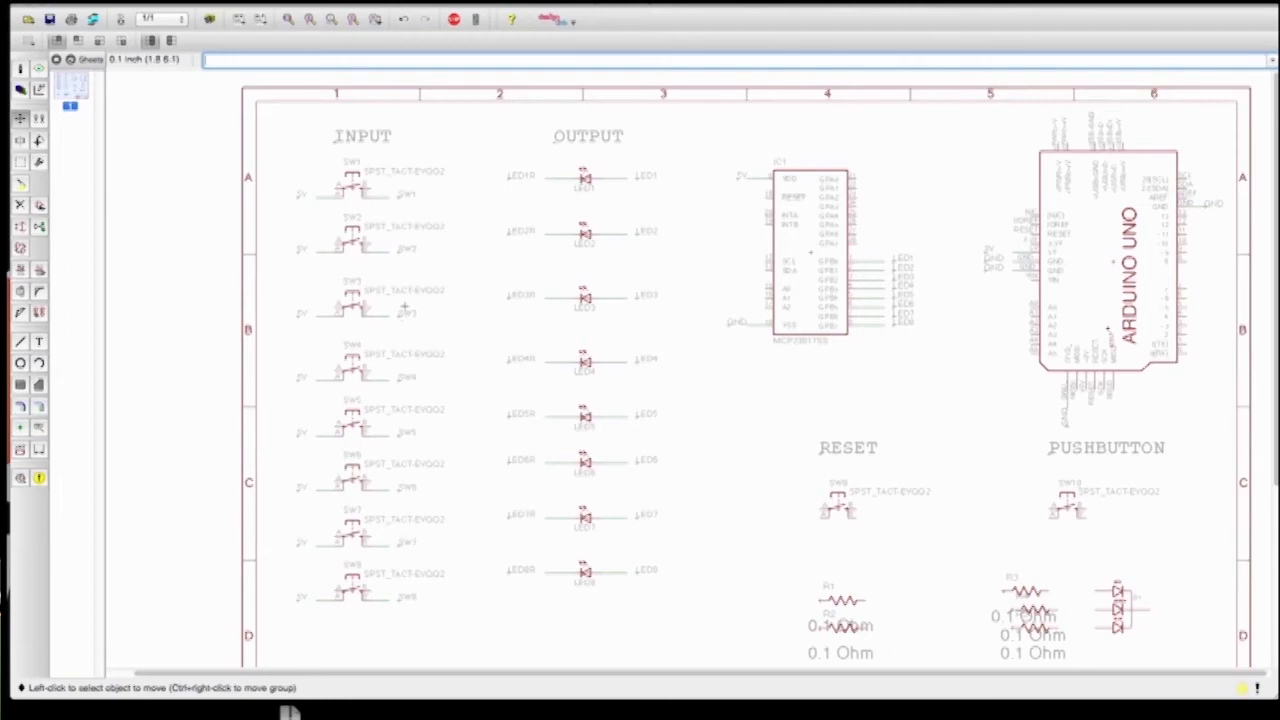
# Draw short net stubs outward from the right-side pins of the resistor network below the input switches
pyautogui.scroll(-5, 745, 370)
pyautogui.click(20, 342)
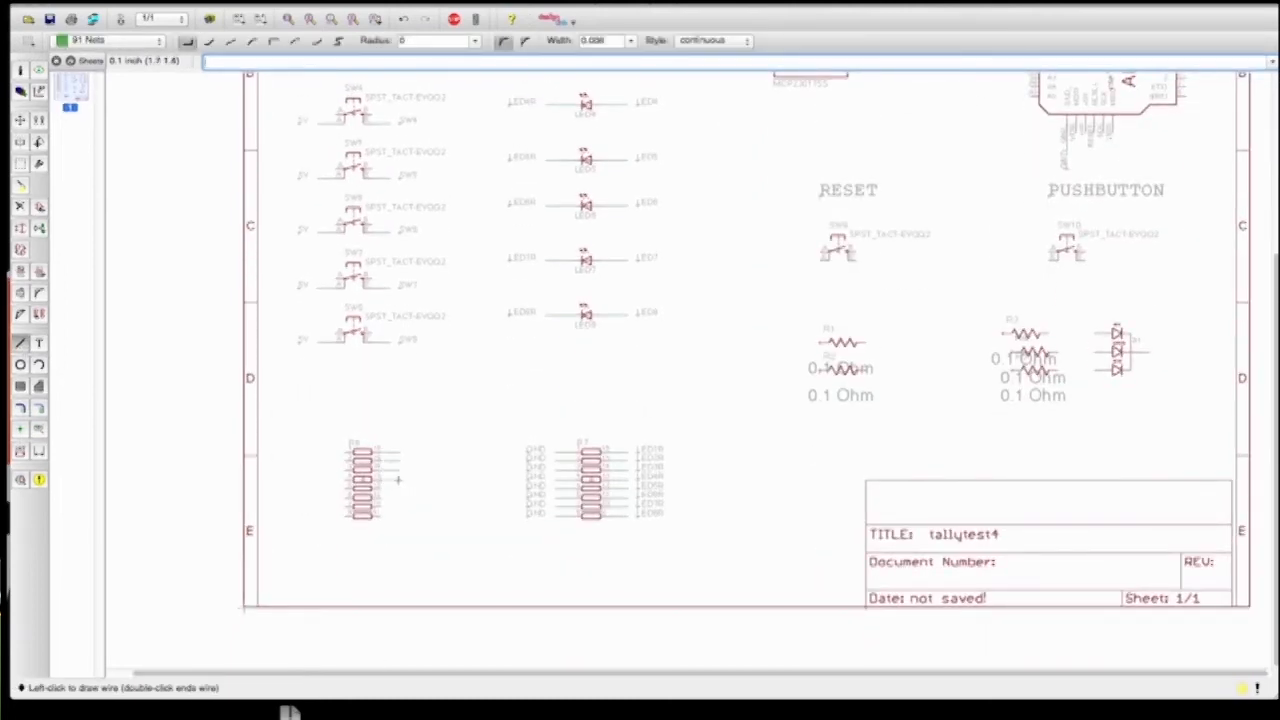
pyautogui.doubleClick(400, 488)
pyautogui.click(381, 497)
pyautogui.doubleClick(400, 497)
pyautogui.click(381, 507)
pyautogui.doubleClick(400, 507)
pyautogui.click(381, 516)
pyautogui.doubleClick(400, 516)
# Draw a short net stub outward from each of the eight left-side pins of the input resistor network
pyautogui.click(345, 453)
pyautogui.doubleClick(328, 453)
pyautogui.click(345, 462)
pyautogui.doubleClick(328, 462)
pyautogui.click(344, 472)
pyautogui.doubleClick(328, 472)
pyautogui.click(346, 481)
pyautogui.doubleClick(328, 480)
pyautogui.click(345, 489)
pyautogui.doubleClick(328, 489)
pyautogui.click(345, 498)
pyautogui.doubleClick(328, 498)
pyautogui.click(345, 507)
pyautogui.doubleClick(328, 507)
pyautogui.click(345, 516)
pyautogui.doubleClick(328, 516)
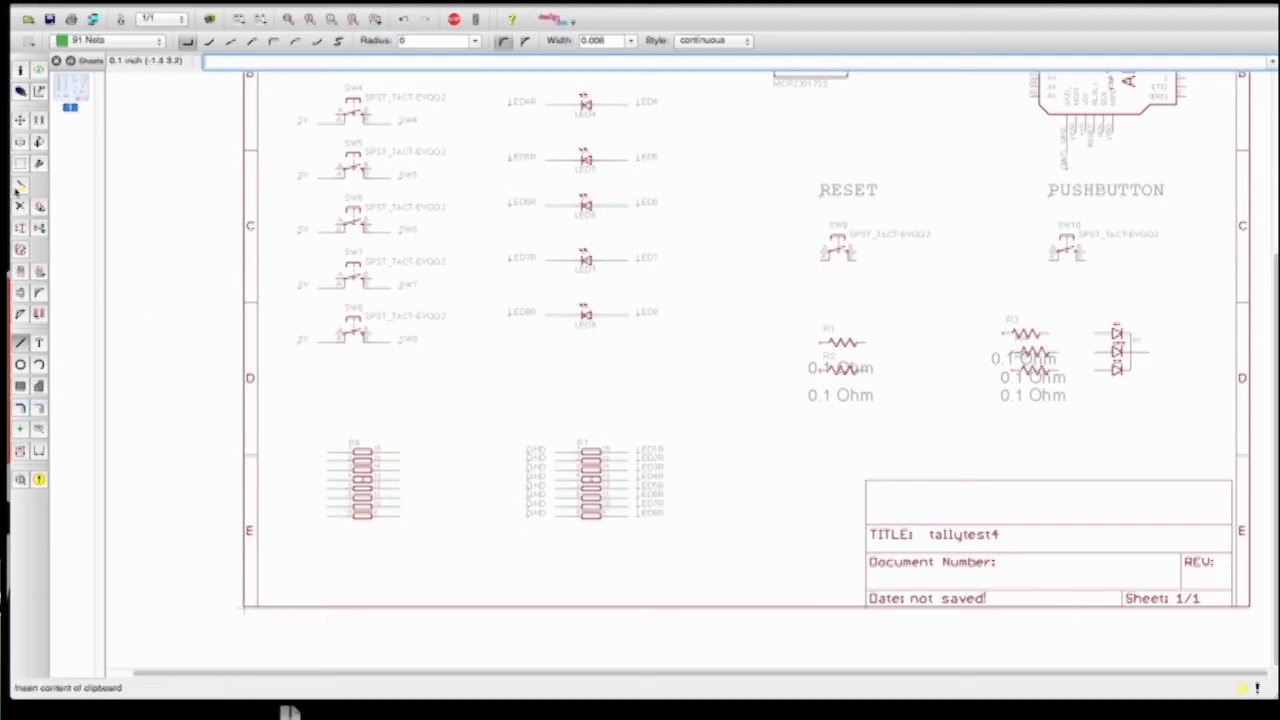
# Name all eight left-side nets of resistor network R6 GND, joining each to the existing GND net
pyautogui.click(19, 270)
pyautogui.click(336, 458)
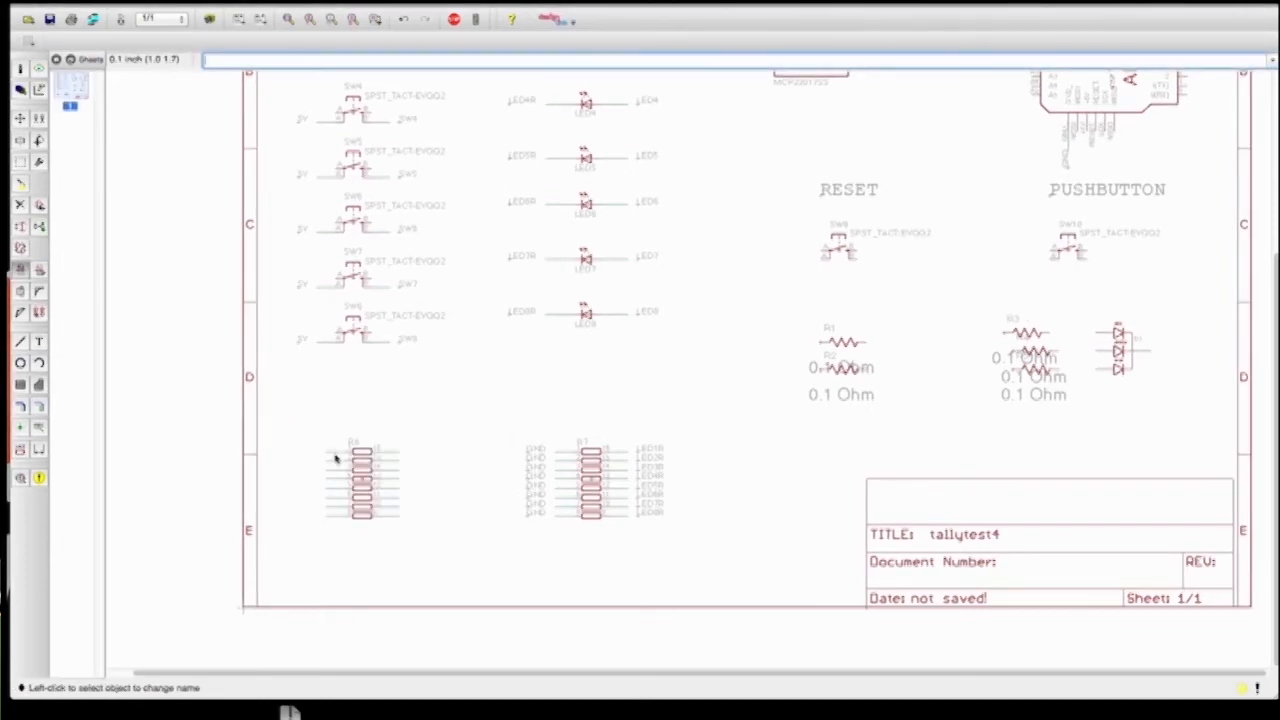
pyautogui.write('GND')
pyautogui.press('Return')
pyautogui.press('Return')
pyautogui.doubleClick(335, 470)
pyautogui.write('GND')
pyautogui.press('Return')
pyautogui.press('Return')
pyautogui.doubleClick(335, 480)
pyautogui.write('GND')
pyautogui.press('Return')
pyautogui.press('Return')
pyautogui.doubleClick(335, 490)
pyautogui.write('GND')
pyautogui.press('Return')
pyautogui.press('Return')
pyautogui.doubleClick(335, 499)
pyautogui.write('GND')
pyautogui.press('Return')
pyautogui.press('Return')
pyautogui.doubleClick(333, 508)
pyautogui.write('GND')
pyautogui.press('Return')
pyautogui.press('Return')
pyautogui.click(333, 517)
pyautogui.click(333, 517)
pyautogui.write('GND')
pyautogui.press('Return')
pyautogui.press('Return')
# Name the eight right-side nets of resistor network R6 SW1 to SW8 in descending order, joining them to the switch nets
pyautogui.doubleClick(393, 453)
pyautogui.write('SW1')
pyautogui.press('Return')
pyautogui.press('Return')
pyautogui.doubleClick(393, 463)
pyautogui.write('SW3')
pyautogui.press('Return')
pyautogui.press('Return')
pyautogui.doubleClick(395, 480)
pyautogui.write('SW4')
pyautogui.press('Return')
pyautogui.press('Return')
pyautogui.doubleClick(395, 486)
pyautogui.write('SW5')
pyautogui.press('Return')
pyautogui.press('Return')
pyautogui.doubleClick(396, 497)
pyautogui.write('SW6')
pyautogui.press('Return')
pyautogui.press('Return')
pyautogui.doubleClick(391, 507)
pyautogui.write('SW7')
pyautogui.press('Return')
pyautogui.press('Return')
pyautogui.doubleClick(391, 515)
pyautogui.write('SW8')
pyautogui.press('Return')
pyautogui.press('Return')
# Place a GND label beside each left-side net stub of resistor network R6
pyautogui.click(39, 428)
pyautogui.doubleClick(336, 452)
pyautogui.click(309, 452)
pyautogui.doubleClick(334, 461)
pyautogui.click(309, 461)
pyautogui.doubleClick(334, 470)
pyautogui.click(309, 470)
pyautogui.doubleClick(333, 480)
pyautogui.click(309, 479)
pyautogui.click(336, 490)
pyautogui.click(336, 497)
pyautogui.click(309, 489)
pyautogui.doubleClick(335, 498)
pyautogui.click(309, 498)
pyautogui.doubleClick(333, 507)
pyautogui.click(309, 507)
pyautogui.doubleClick(333, 516)
pyautogui.click(309, 516)
# Place the net labels SW1 to SW8 beside the right-side net stubs of resistor network R6
pyautogui.click(409, 452)
pyautogui.doubleClick(399, 461)
pyautogui.click(409, 461)
pyautogui.doubleClick(399, 470)
pyautogui.click(409, 470)
pyautogui.doubleClick(399, 479)
pyautogui.click(409, 479)
pyautogui.doubleClick(399, 489)
pyautogui.doubleClick(399, 498)
pyautogui.click(409, 498)
pyautogui.doubleClick(399, 507)
pyautogui.click(409, 507)
pyautogui.doubleClick(399, 516)
pyautogui.click(409, 516)
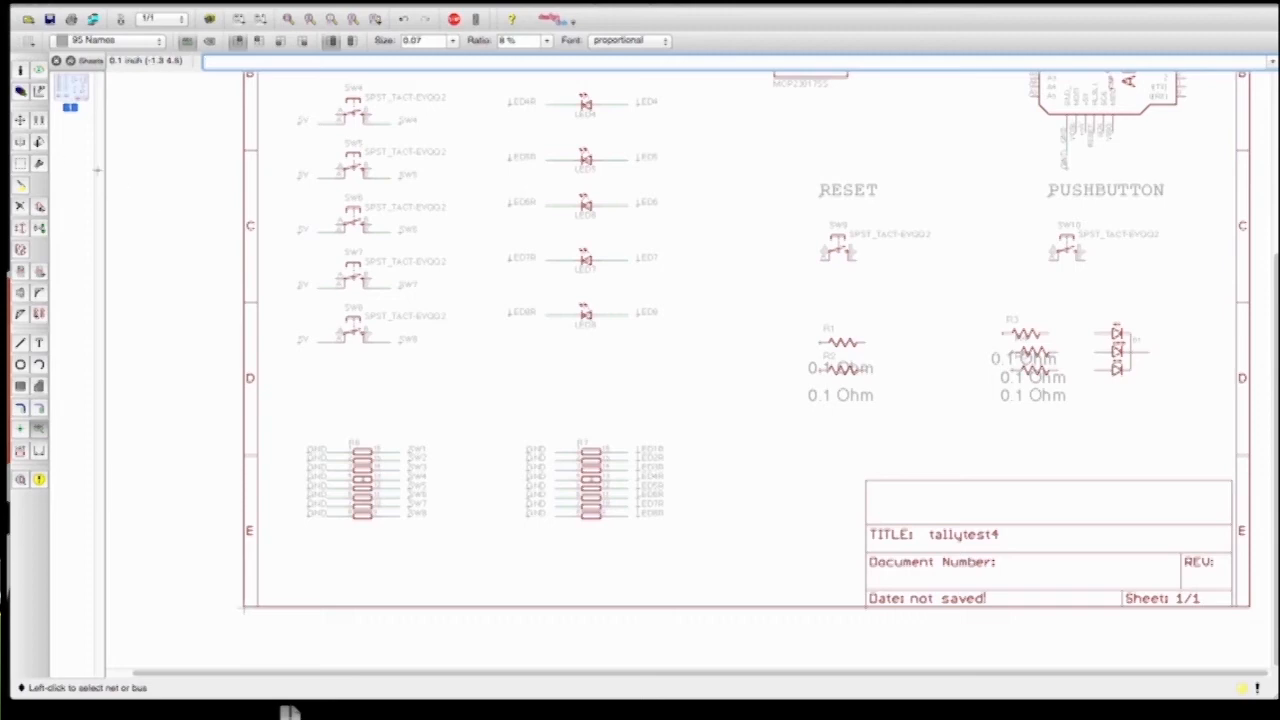
# Group the GND labels of resistor network R6 and move them outward, clear of the net stubs
pyautogui.click(20, 163)
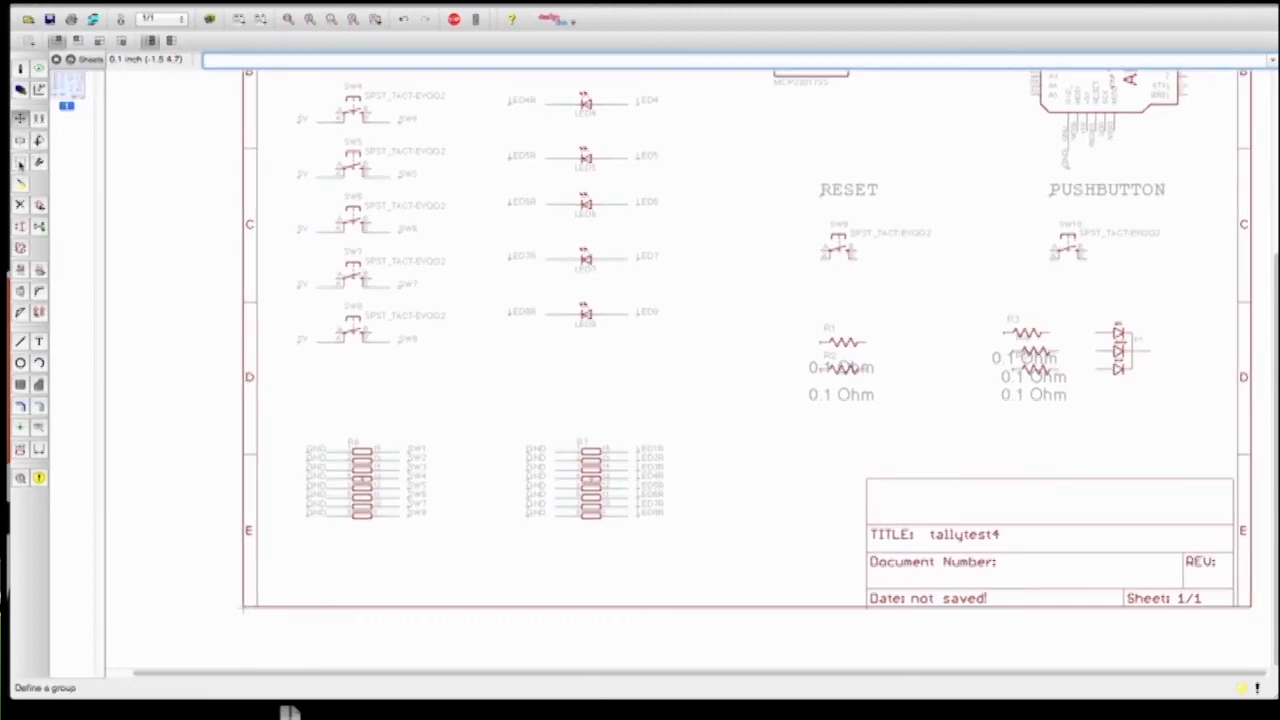
pyautogui.moveTo(298, 433); pyautogui.dragTo(318, 528)
pyautogui.press('F7')
pyautogui.rightClick(319, 509)
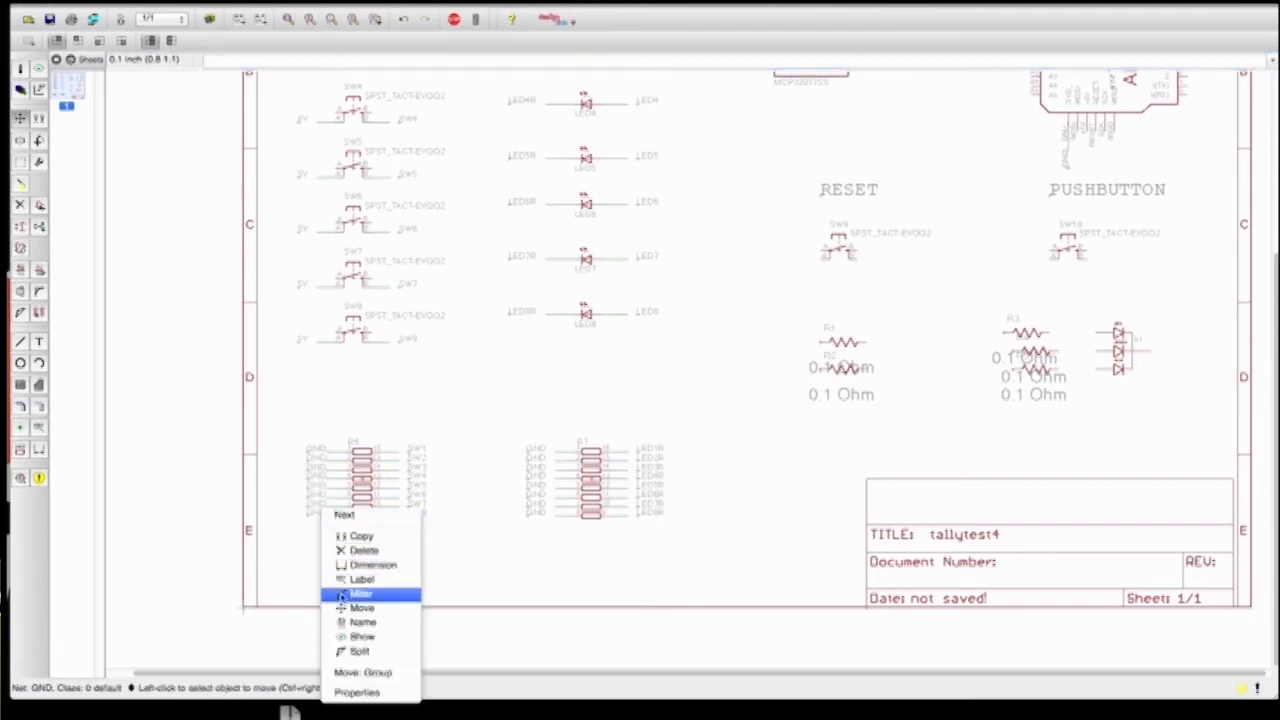
pyautogui.click(345, 674)
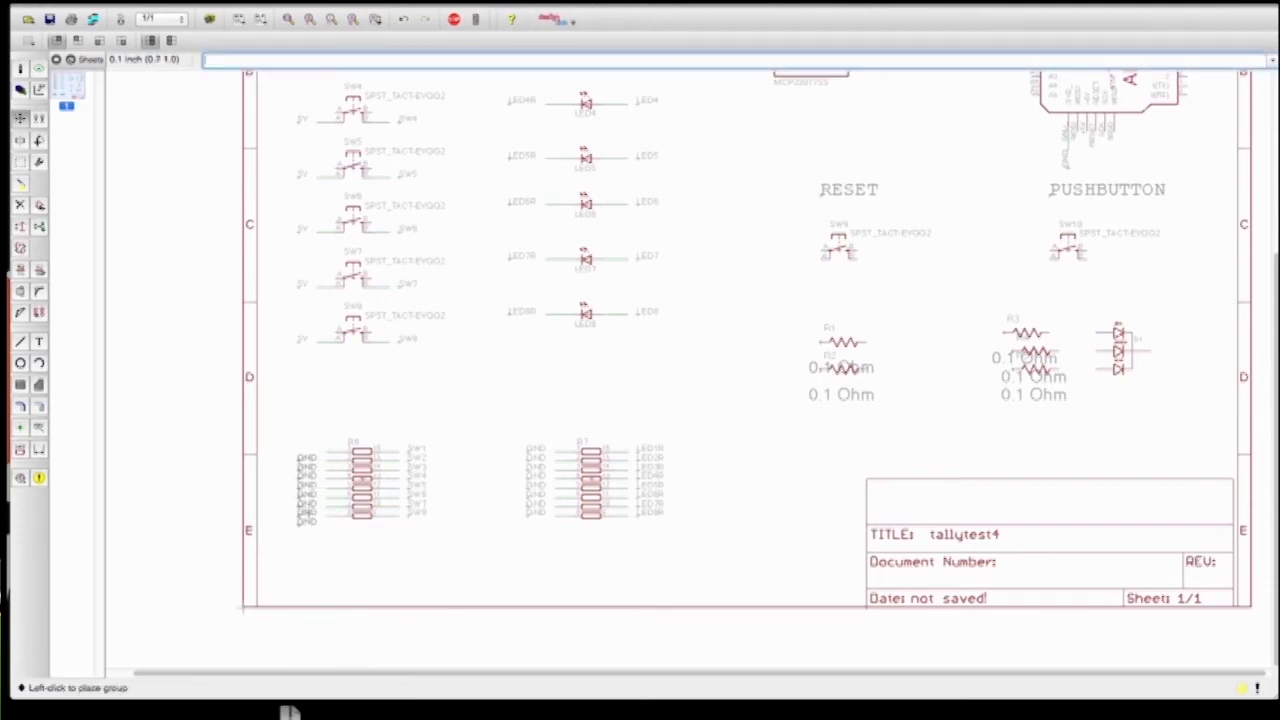
pyautogui.click(308, 508)
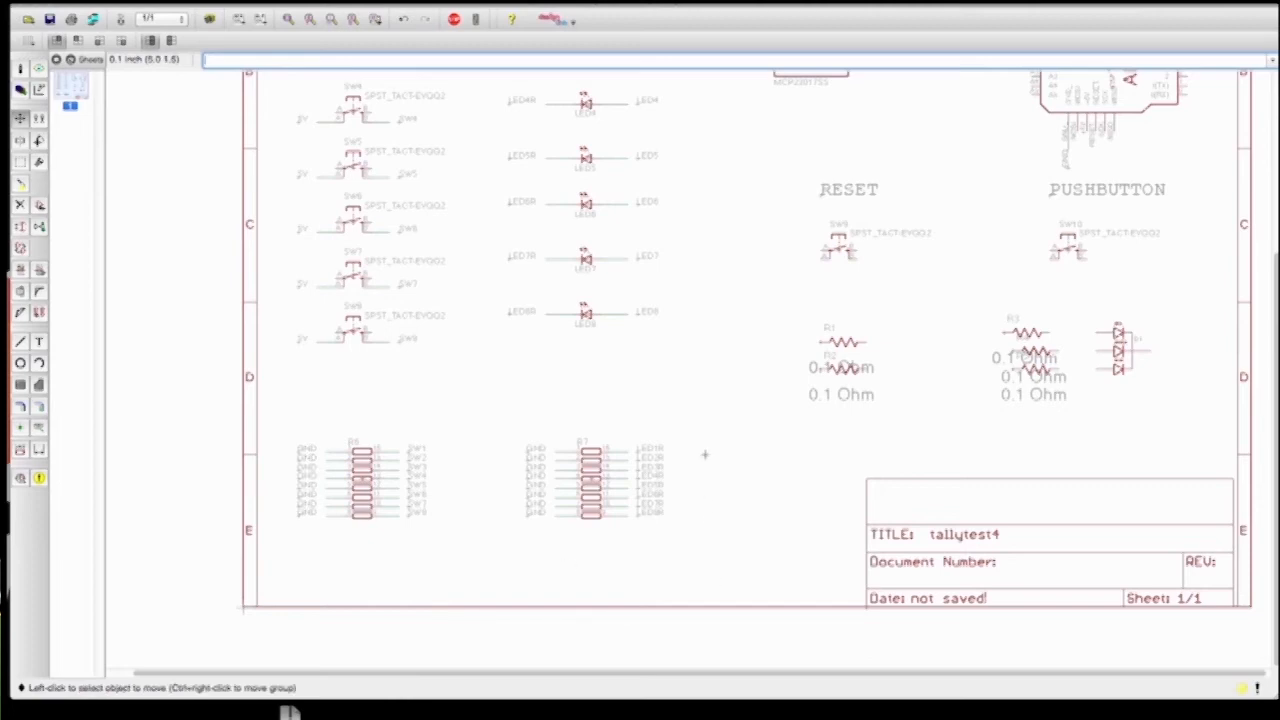
# Draw a short net stub outward from each of the MCP23017 pins GPA0 to GPA7
pyautogui.scroll(-2, 1020, 363)
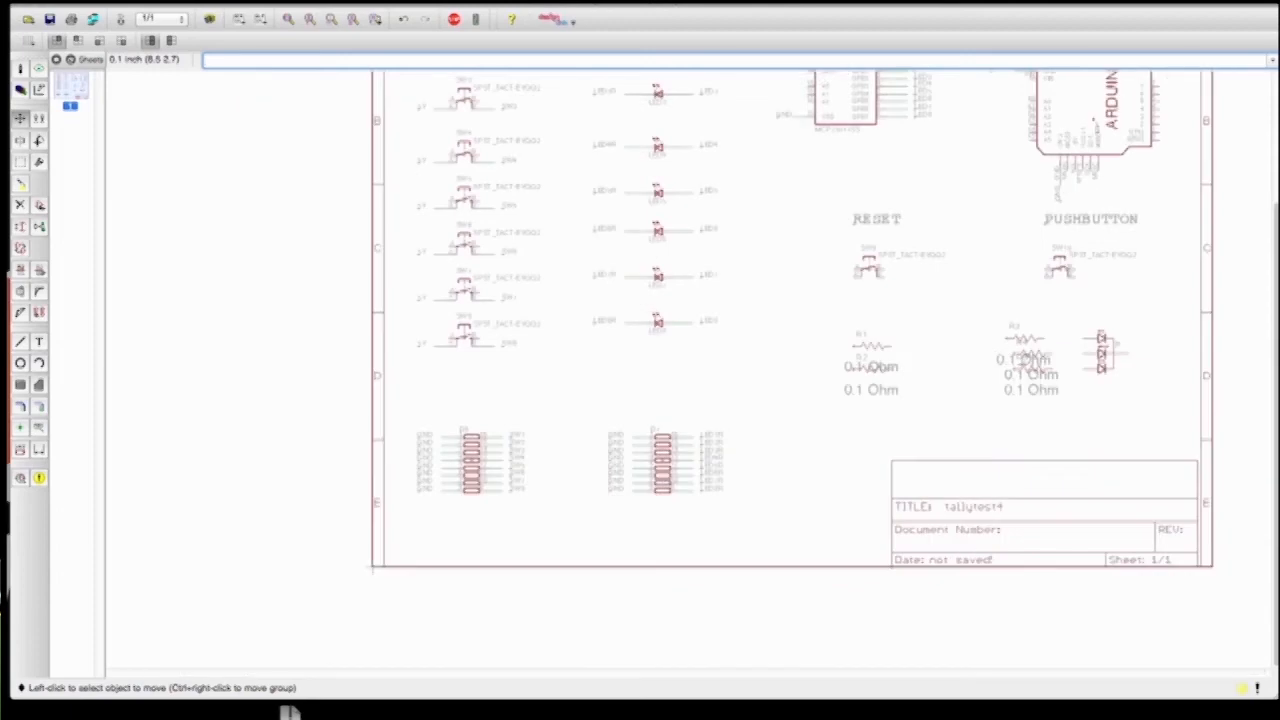
pyautogui.moveTo(1275, 350); pyautogui.dragTo(1271, 208)
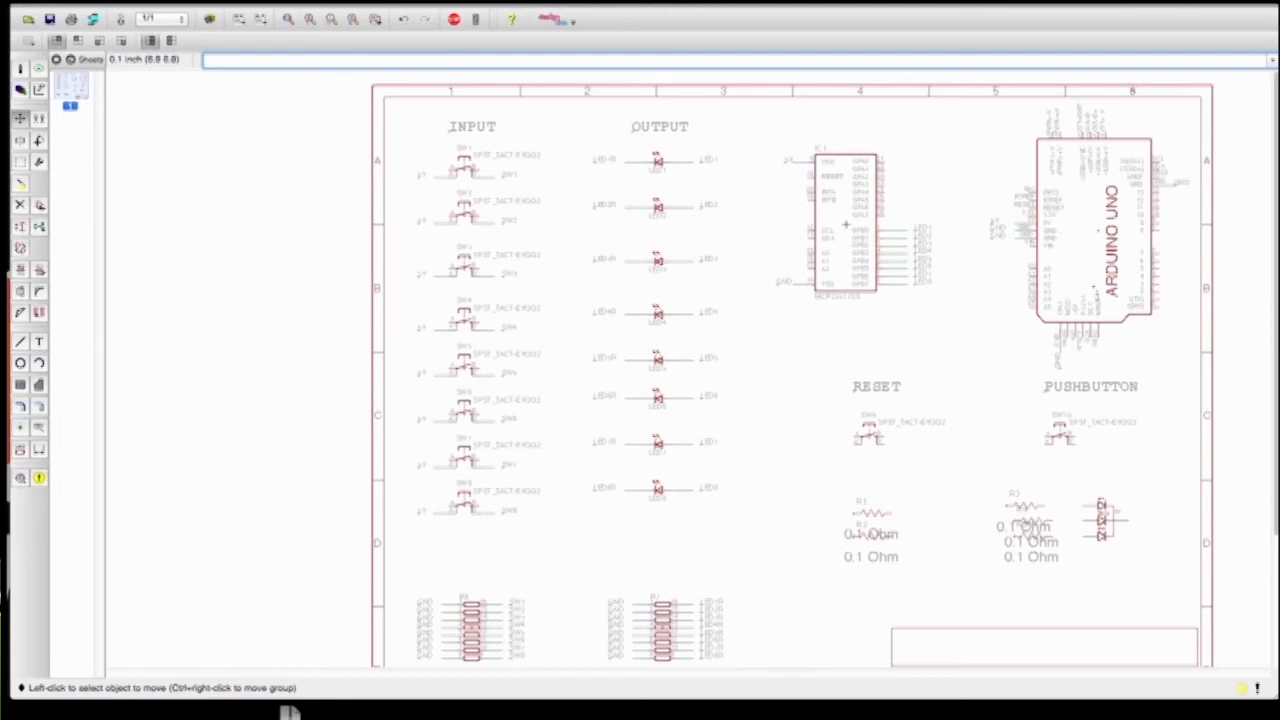
pyautogui.click(20, 342)
pyautogui.click(884, 165)
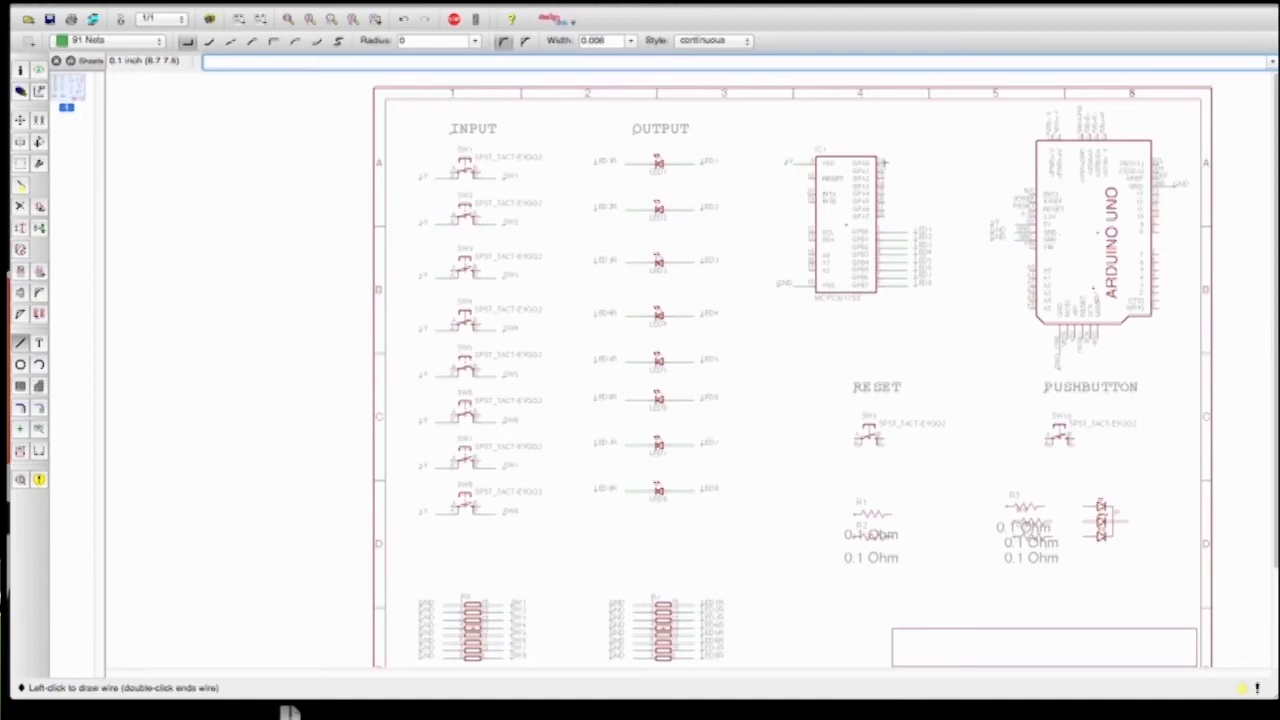
pyautogui.doubleClick(905, 165)
pyautogui.click(884, 171)
pyautogui.doubleClick(905, 171)
pyautogui.click(884, 178)
pyautogui.doubleClick(899, 178)
pyautogui.click(884, 185)
pyautogui.doubleClick(905, 185)
pyautogui.click(884, 192)
pyautogui.doubleClick(905, 192)
pyautogui.click(884, 199)
pyautogui.doubleClick(905, 199)
pyautogui.click(884, 207)
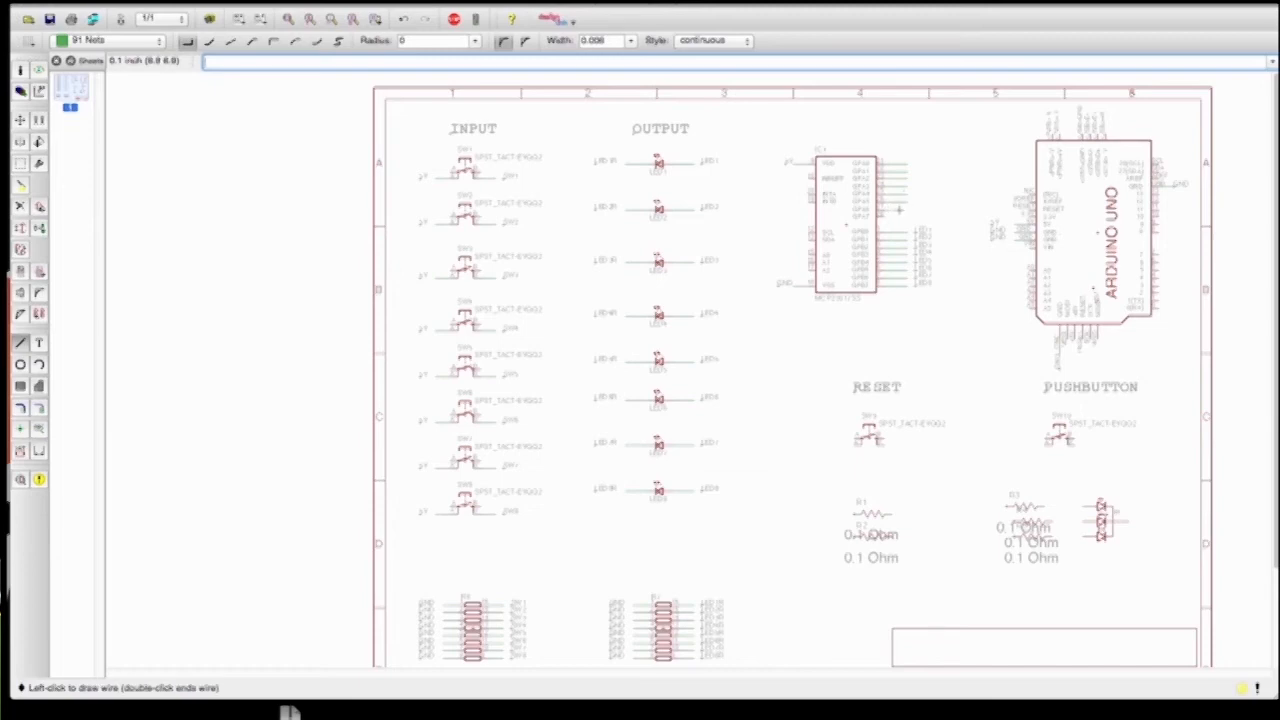
pyautogui.doubleClick(905, 208)
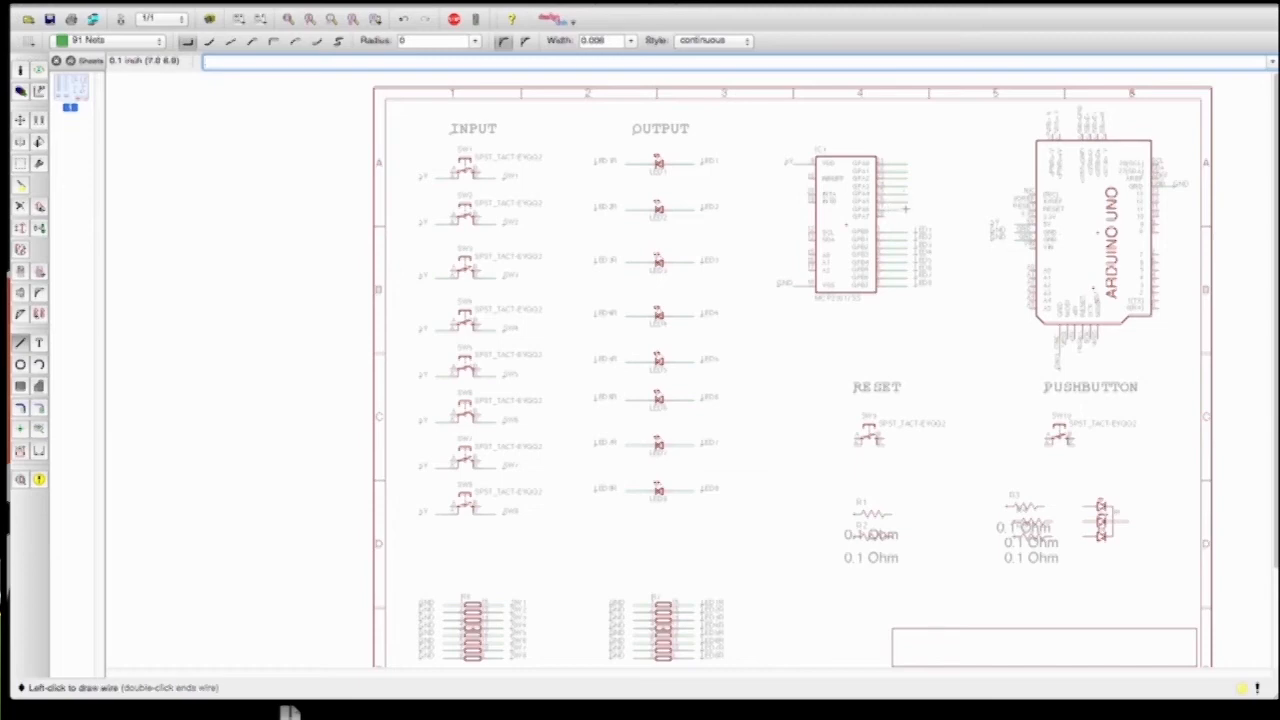
pyautogui.click(885, 216)
pyautogui.doubleClick(907, 216)
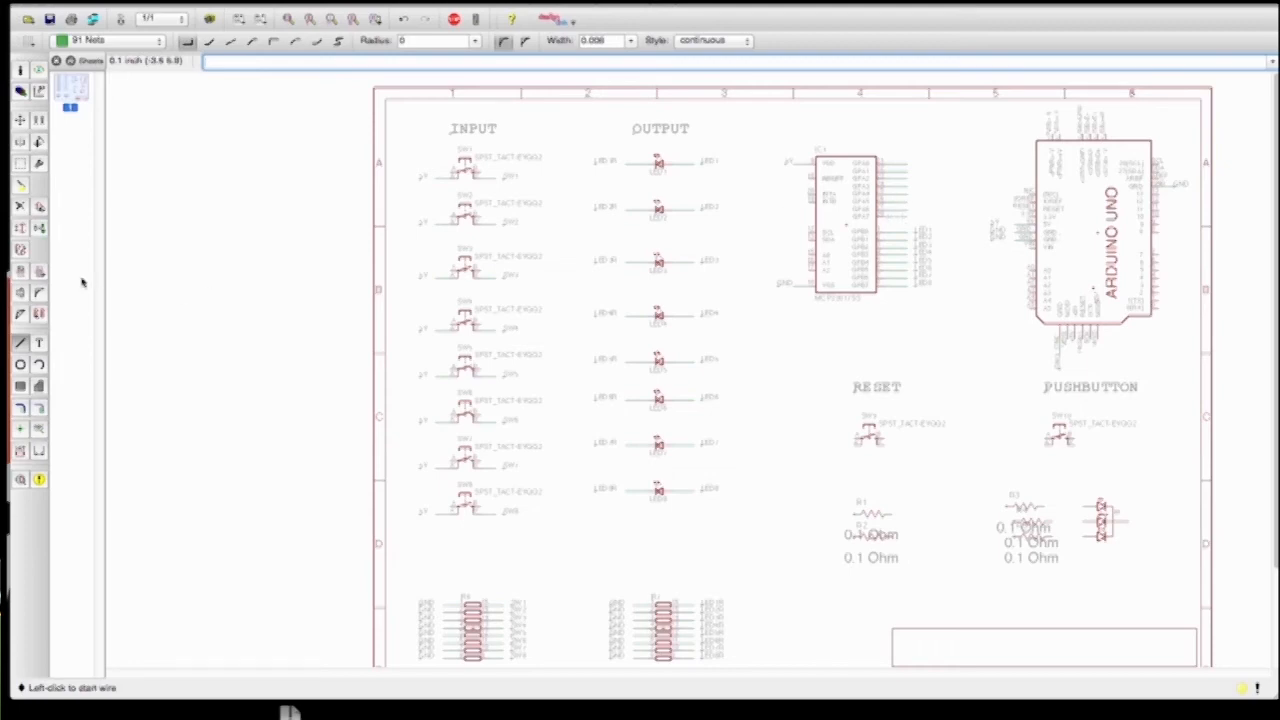
# Name the MCP23017 nets on pins GPA0 to GPA7 SW1 to SW8, joining them to the existing switch nets
pyautogui.click(20, 270)
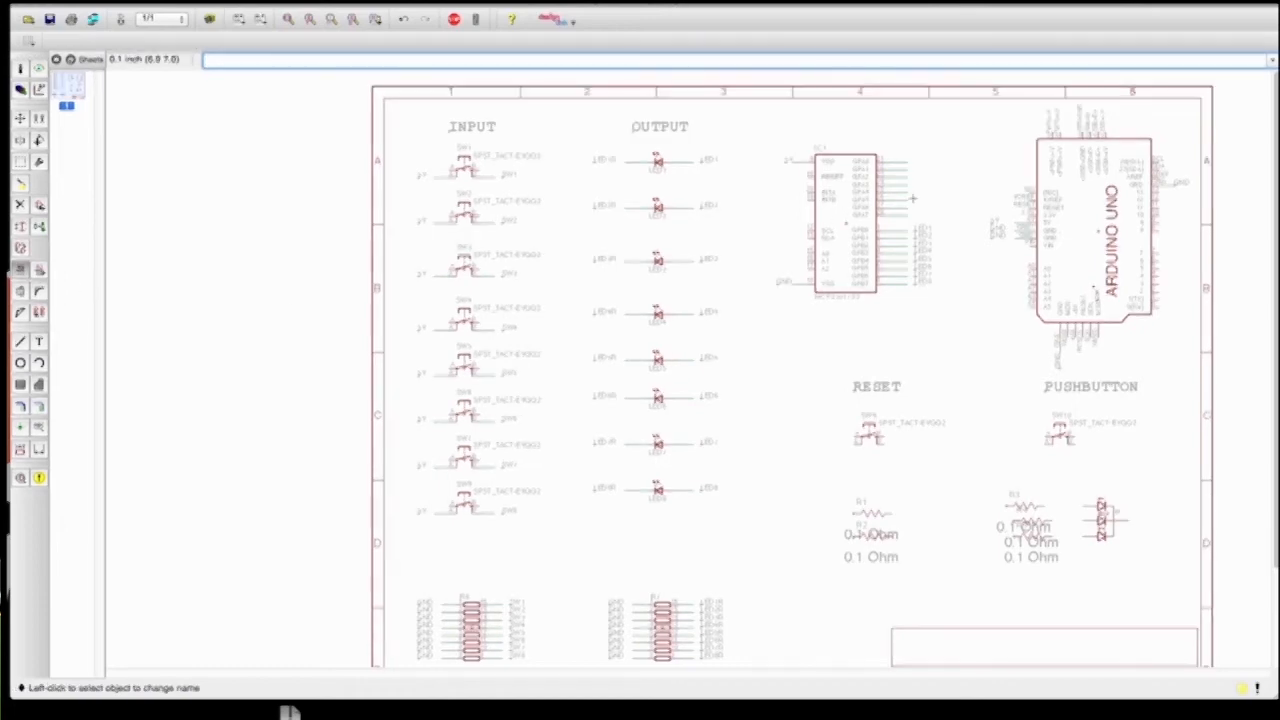
pyautogui.click(897, 164)
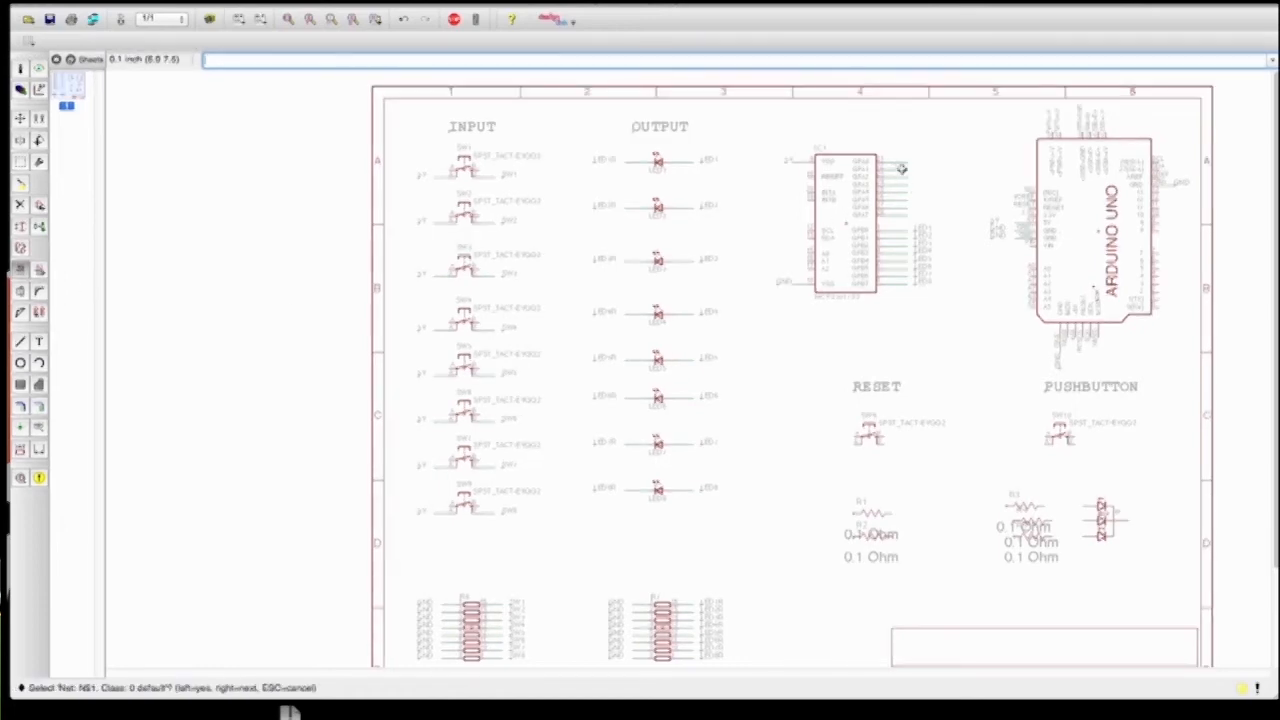
pyautogui.click(903, 170)
pyautogui.write('SW1')
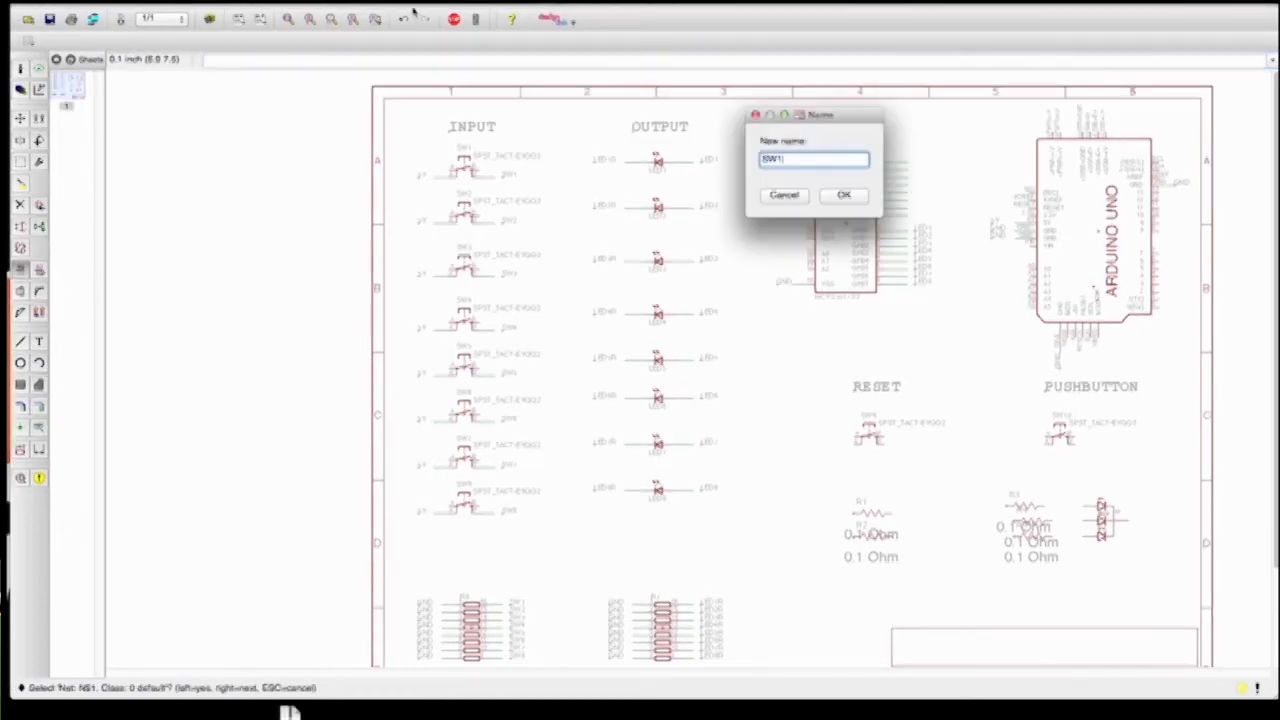
pyautogui.press('Return')
pyautogui.press('Return')
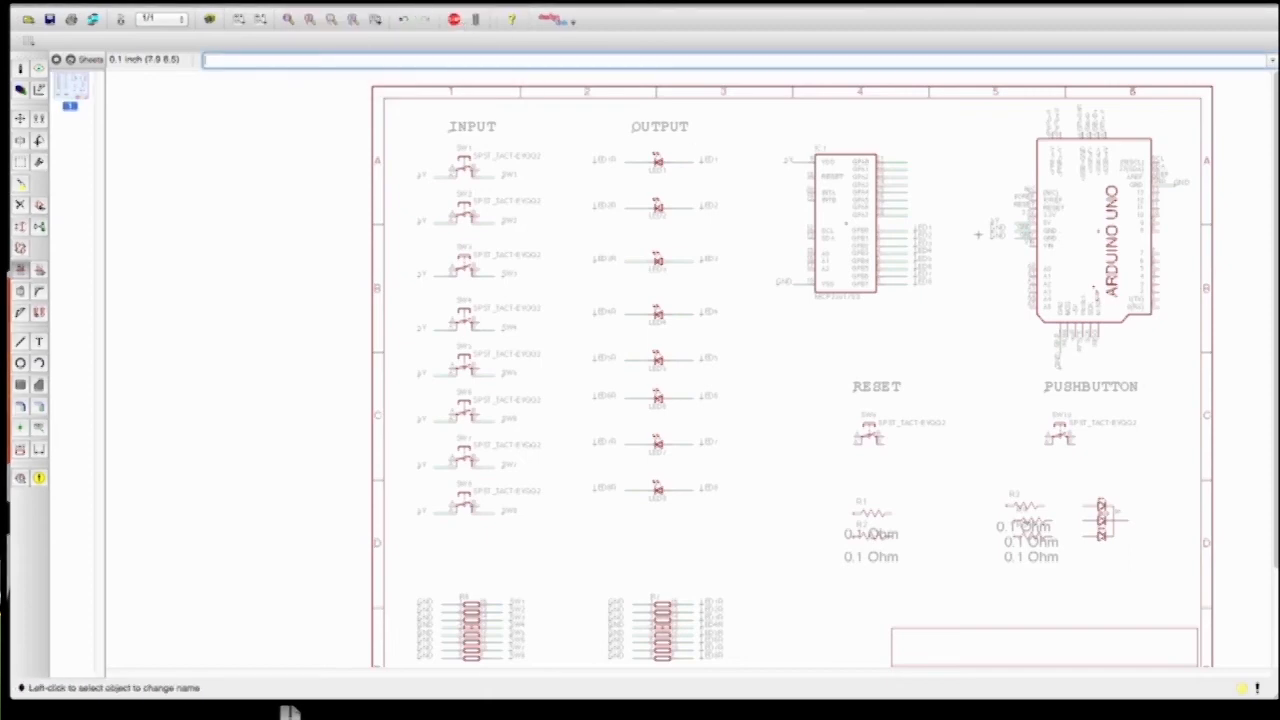
pyautogui.click(893, 172)
pyautogui.click(895, 175)
pyautogui.write('SW2')
pyautogui.press('Return')
pyautogui.click(900, 182)
pyautogui.click(900, 182)
pyautogui.write('SW3')
pyautogui.press('Return')
pyautogui.click(900, 183)
pyautogui.click(901, 186)
pyautogui.write('SW4')
pyautogui.press('Return')
pyautogui.click(901, 192)
pyautogui.click(901, 193)
pyautogui.write('SW5')
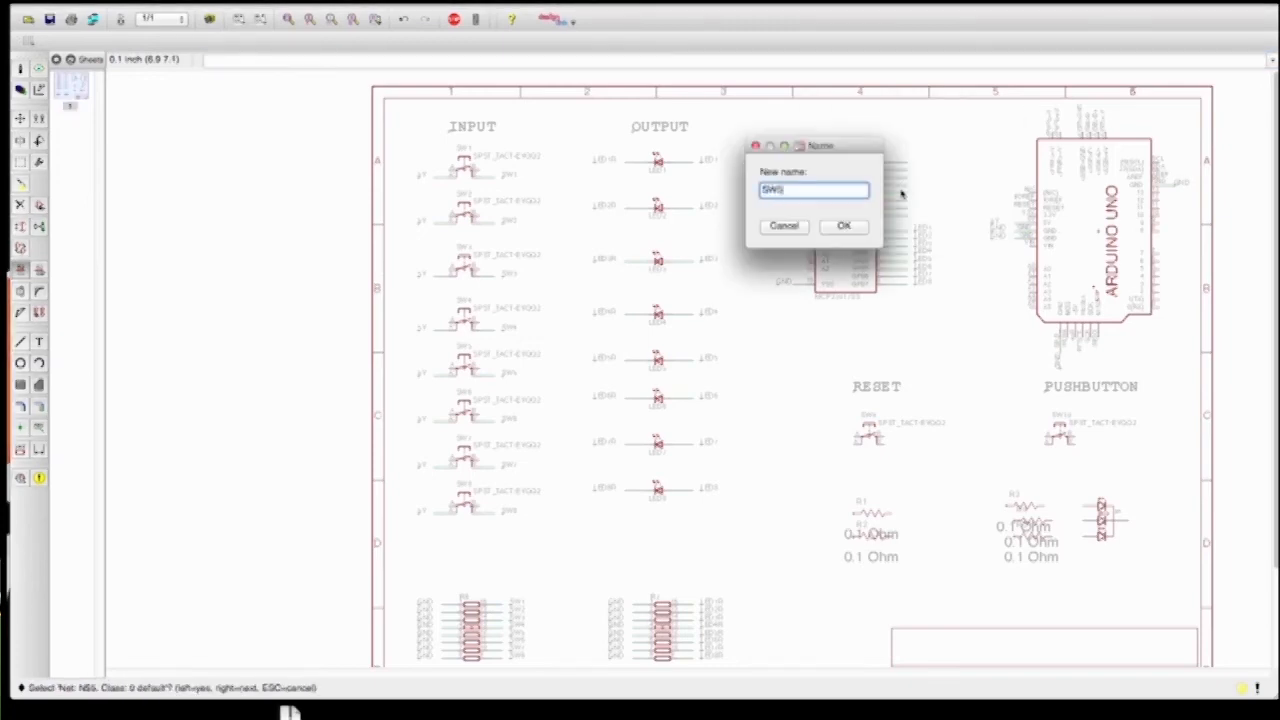
pyautogui.press('Return')
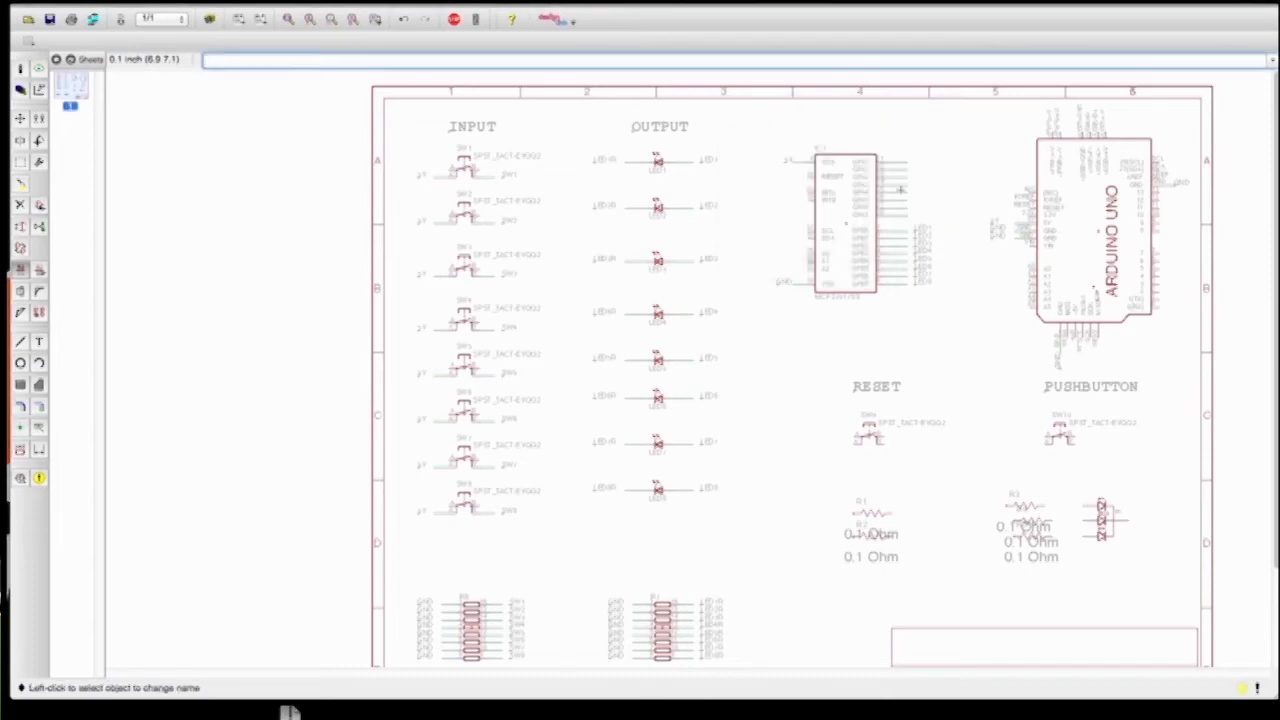
pyautogui.click(908, 205)
pyautogui.click(906, 203)
pyautogui.write('SW8')
pyautogui.press('Return')
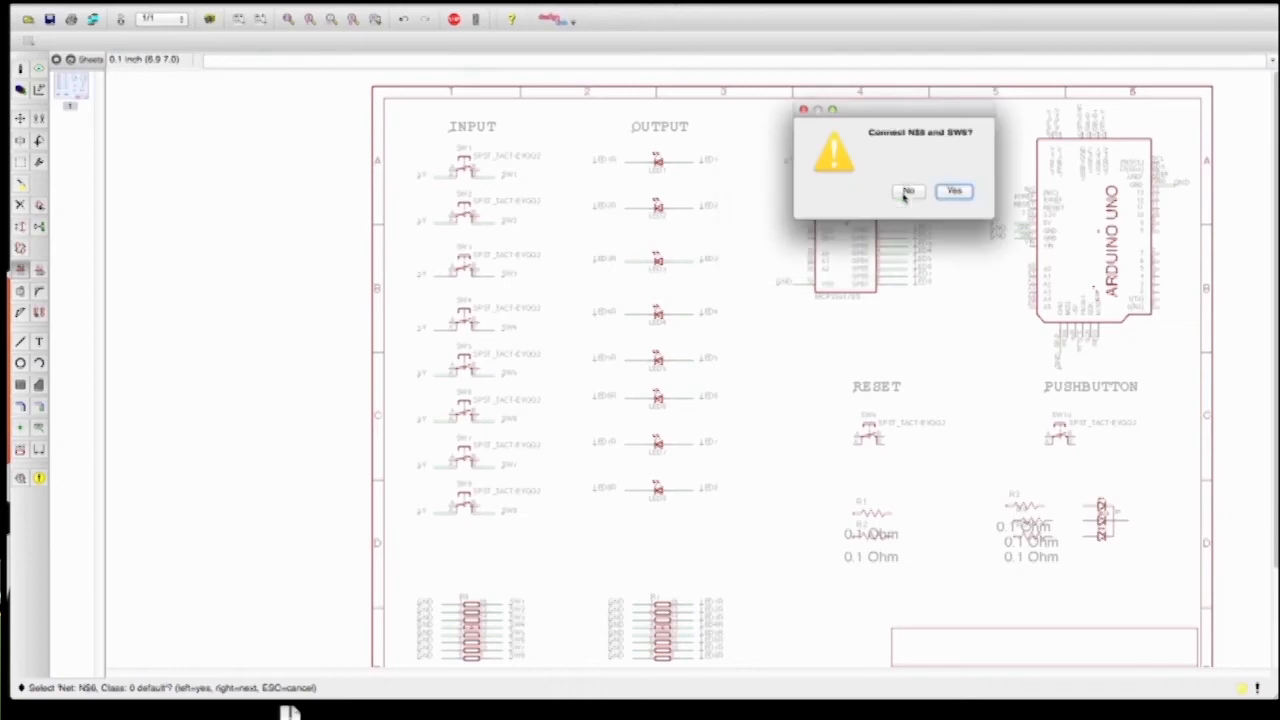
pyautogui.press('Return')
pyautogui.click(906, 209)
pyautogui.click(906, 210)
pyautogui.write('S')
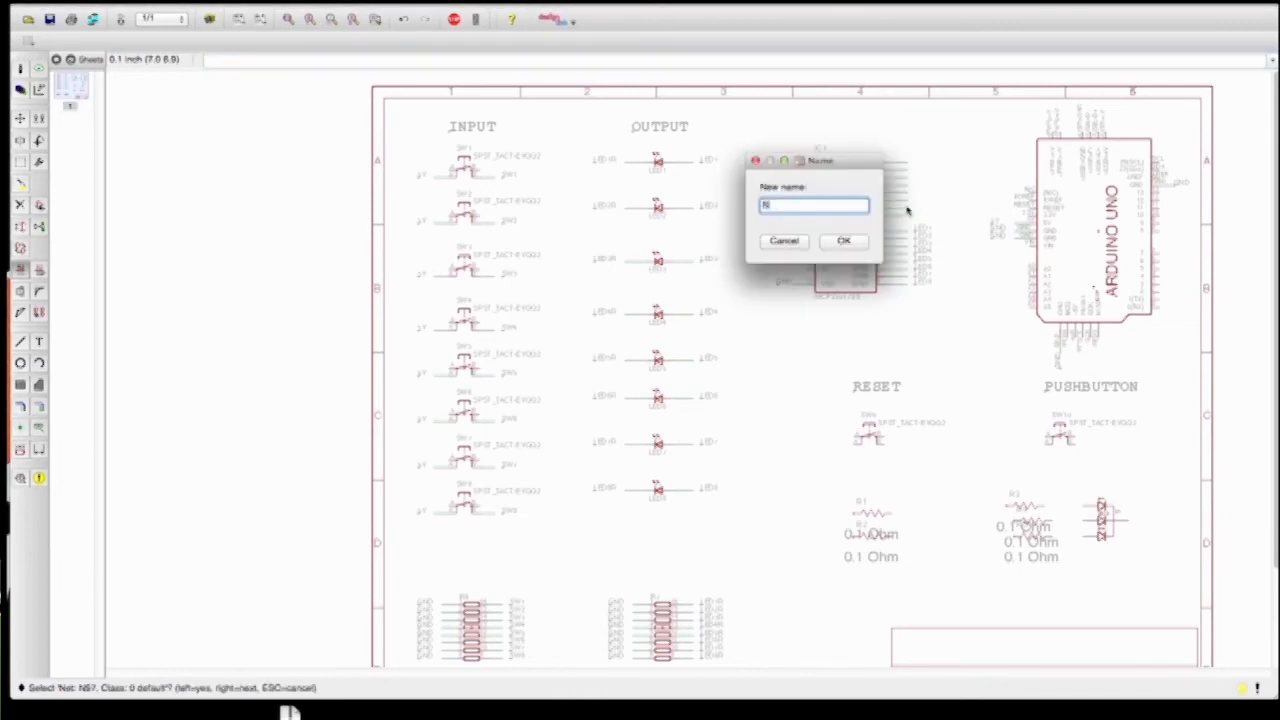
pyautogui.press('Return')
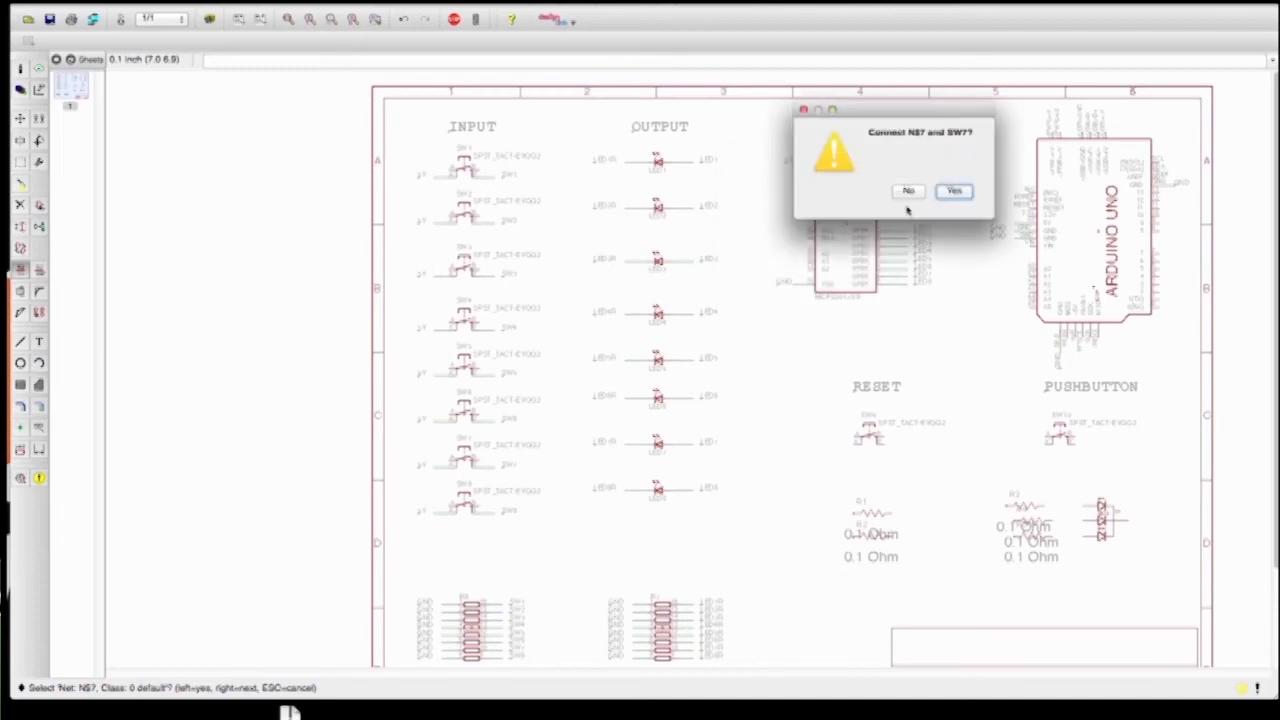
pyautogui.press('Return')
pyautogui.click(903, 218)
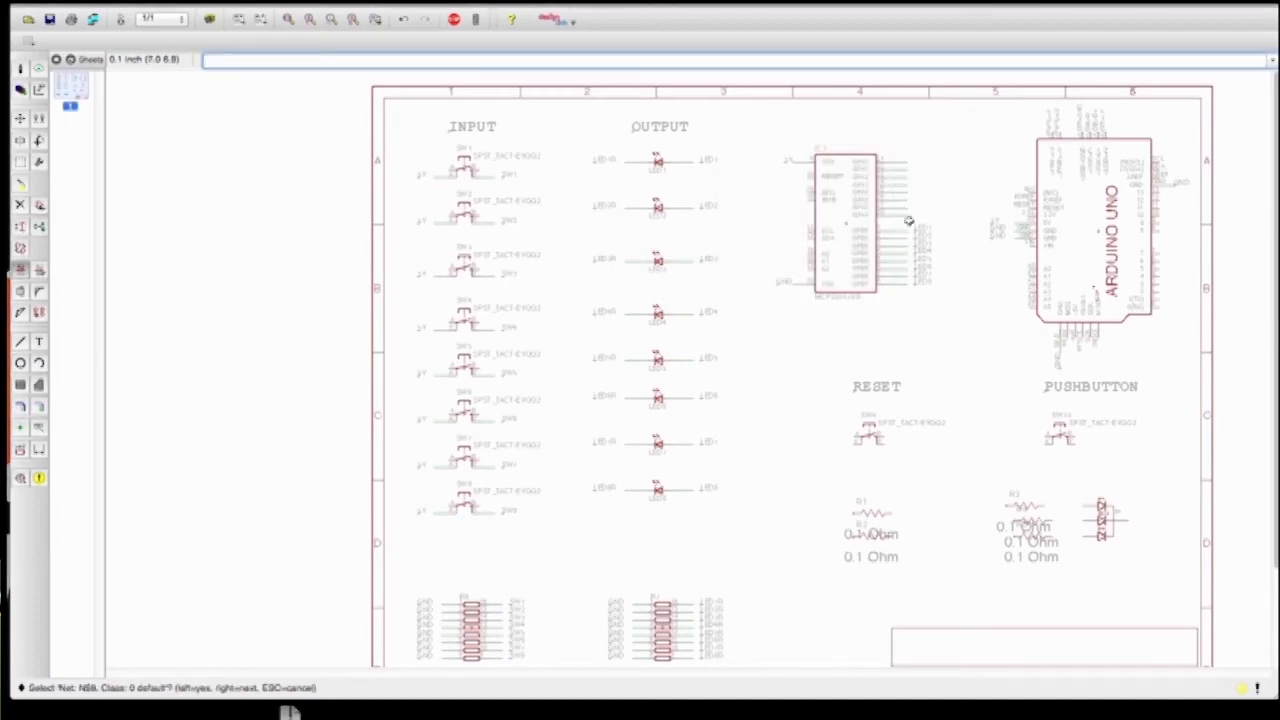
pyautogui.click(904, 218)
pyautogui.write('SW')
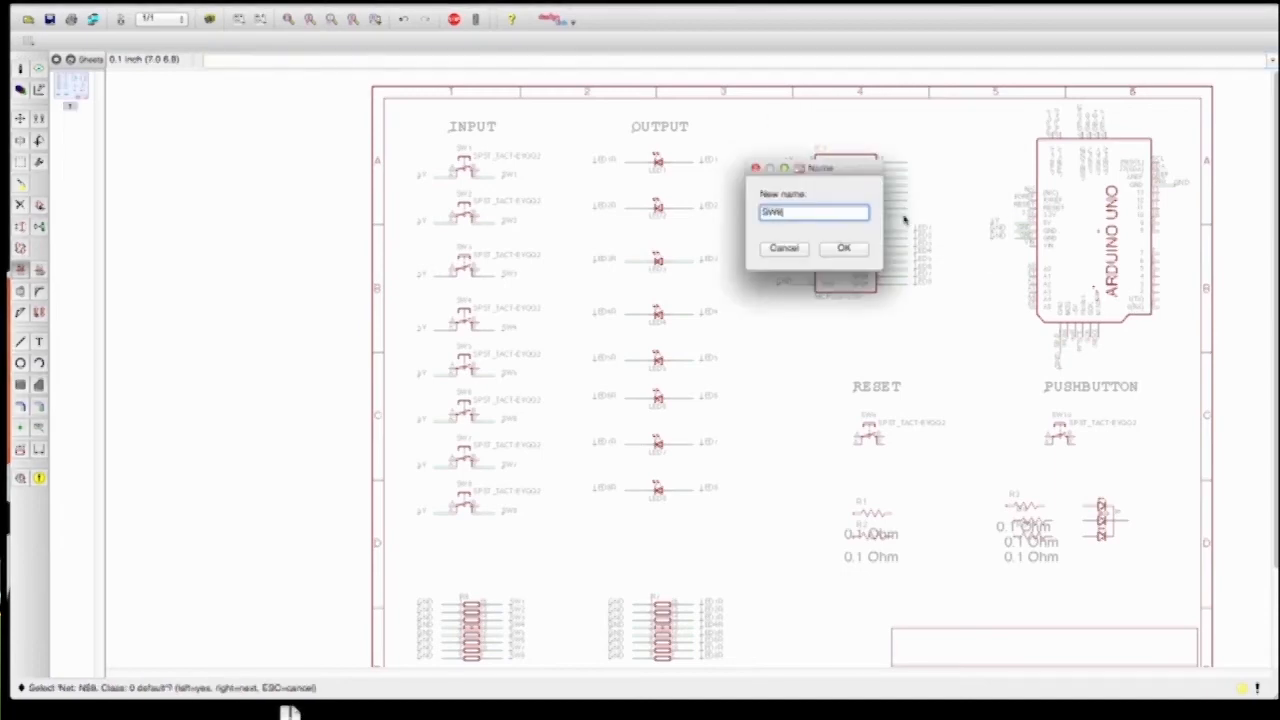
pyautogui.write('8')
pyautogui.press('Return')
pyautogui.press('Return')
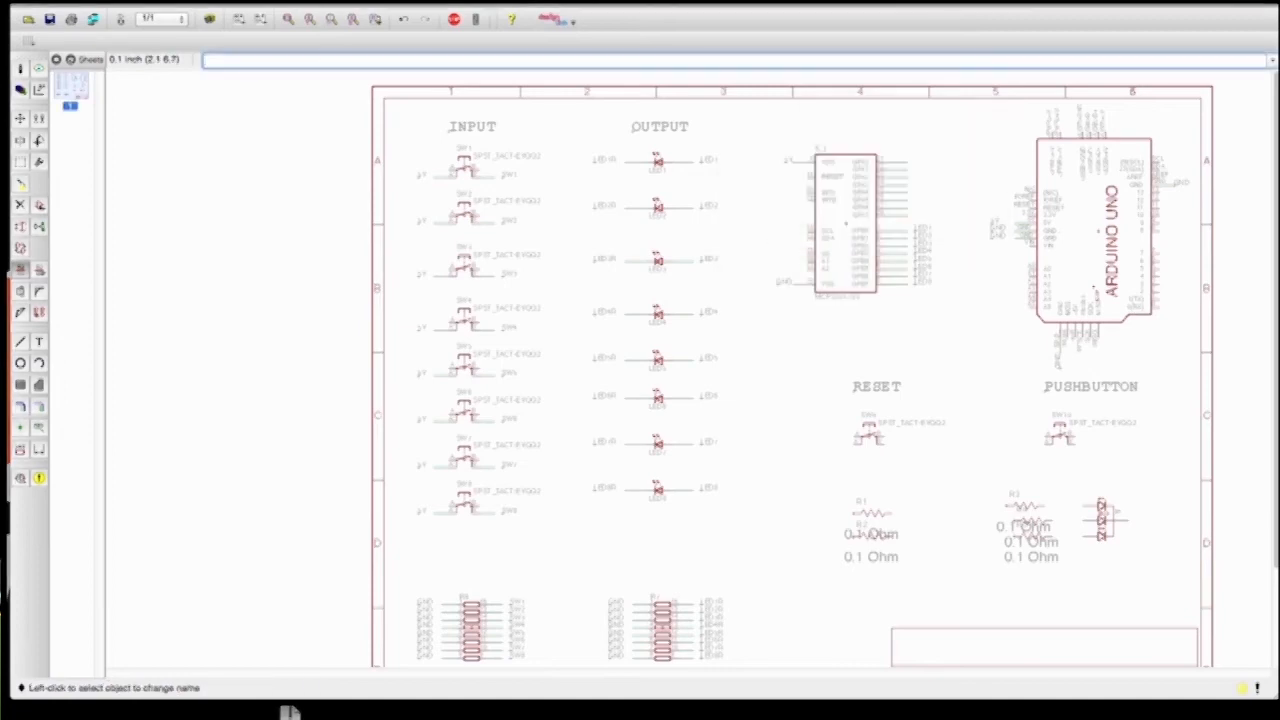
# Place the net labels SW1 to SW8 beside the net stubs on MCP23017 pins GPA0 to GPA7 and save the schematic
pyautogui.click(34, 429)
pyautogui.click(915, 168)
pyautogui.click(915, 168)
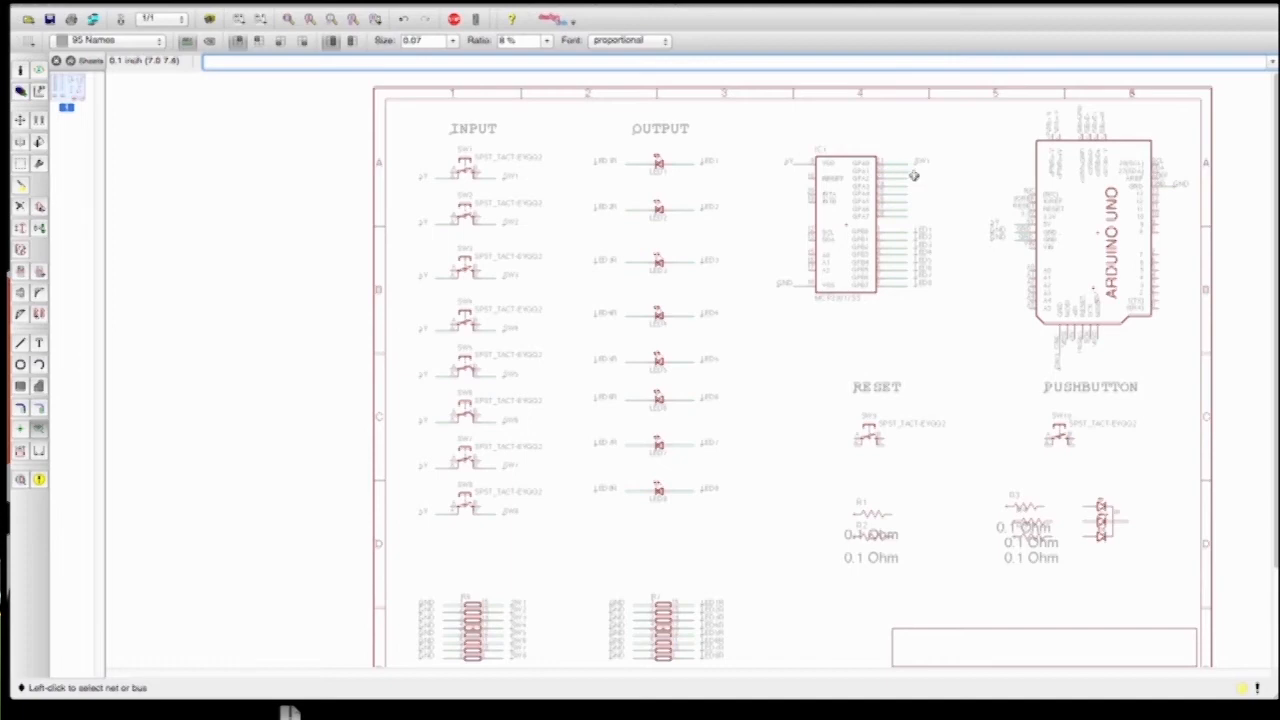
pyautogui.click(915, 168)
pyautogui.click(912, 178)
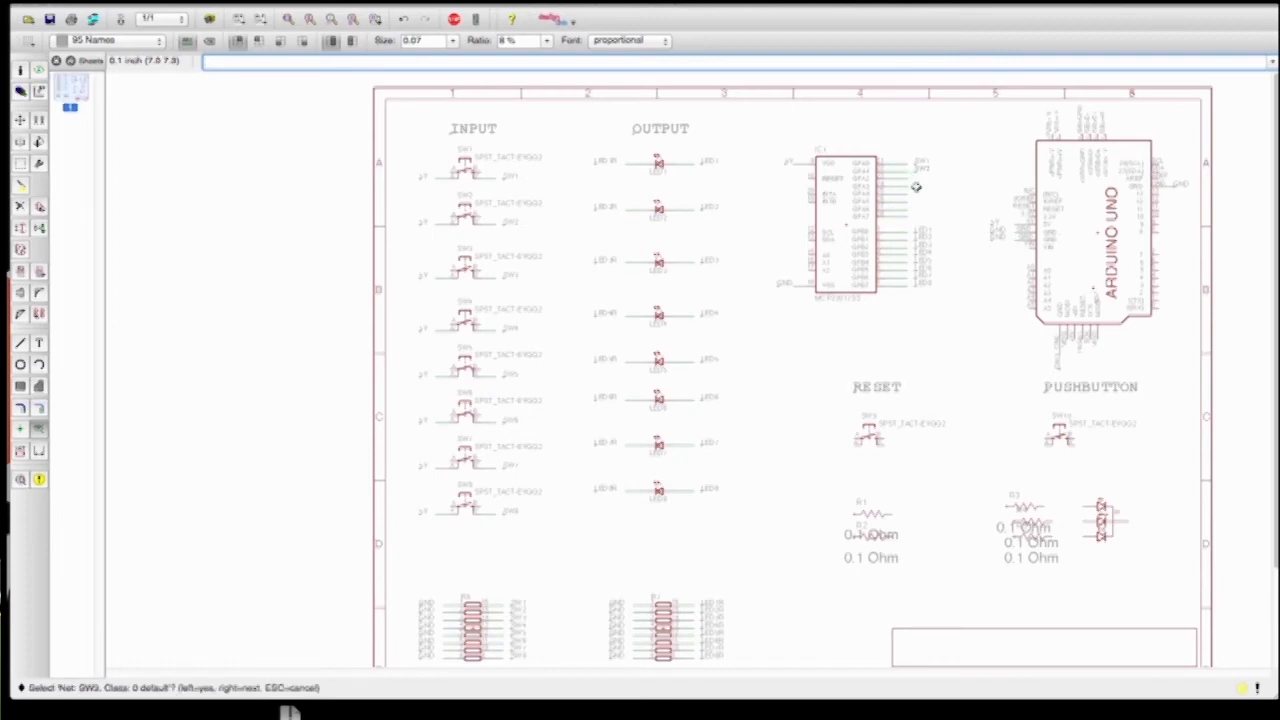
pyautogui.click(912, 178)
pyautogui.click(912, 178)
pyautogui.click(911, 187)
pyautogui.click(911, 187)
pyautogui.click(911, 188)
pyautogui.click(911, 196)
pyautogui.click(911, 196)
pyautogui.click(911, 197)
pyautogui.click(910, 207)
pyautogui.click(910, 207)
pyautogui.click(911, 207)
pyautogui.click(910, 216)
pyautogui.click(910, 216)
pyautogui.click(910, 216)
pyautogui.click(910, 225)
pyautogui.click(910, 225)
pyautogui.click(911, 225)
pyautogui.press('super+s')
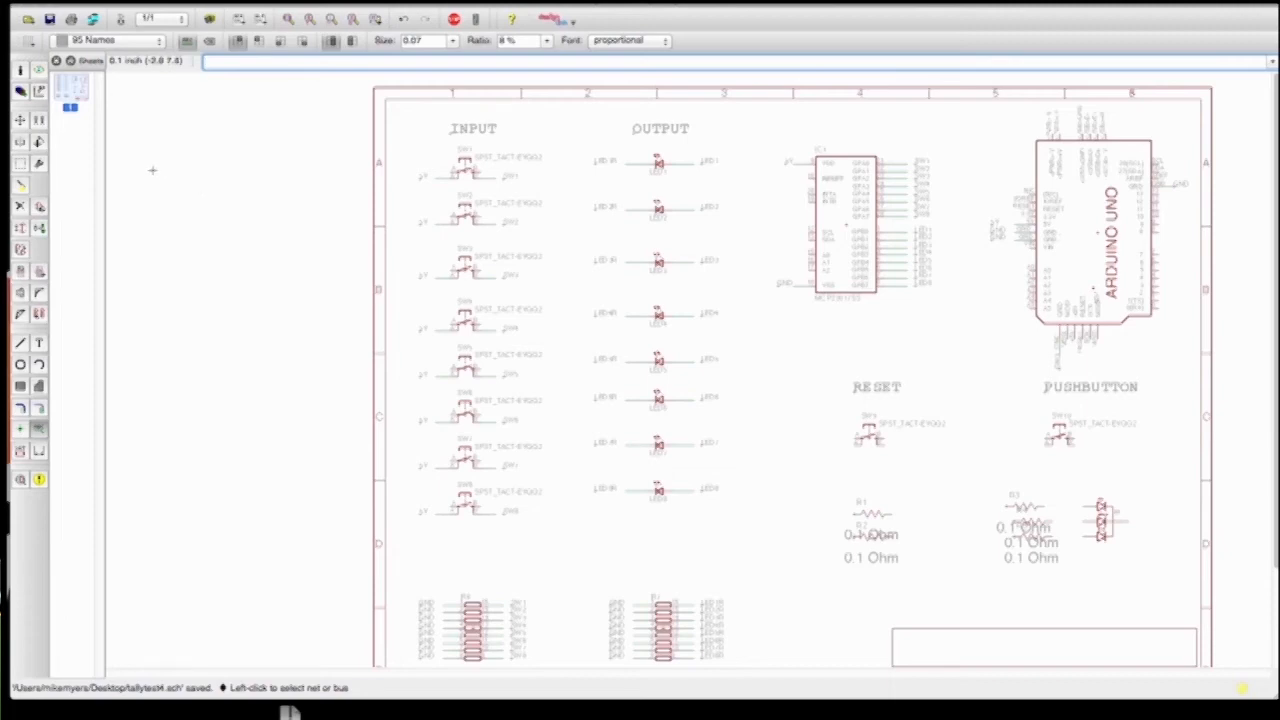
# Draw short net stubs outward from both sides of the RESET switch and from the Arduino's RESET pin
pyautogui.click(20, 342)
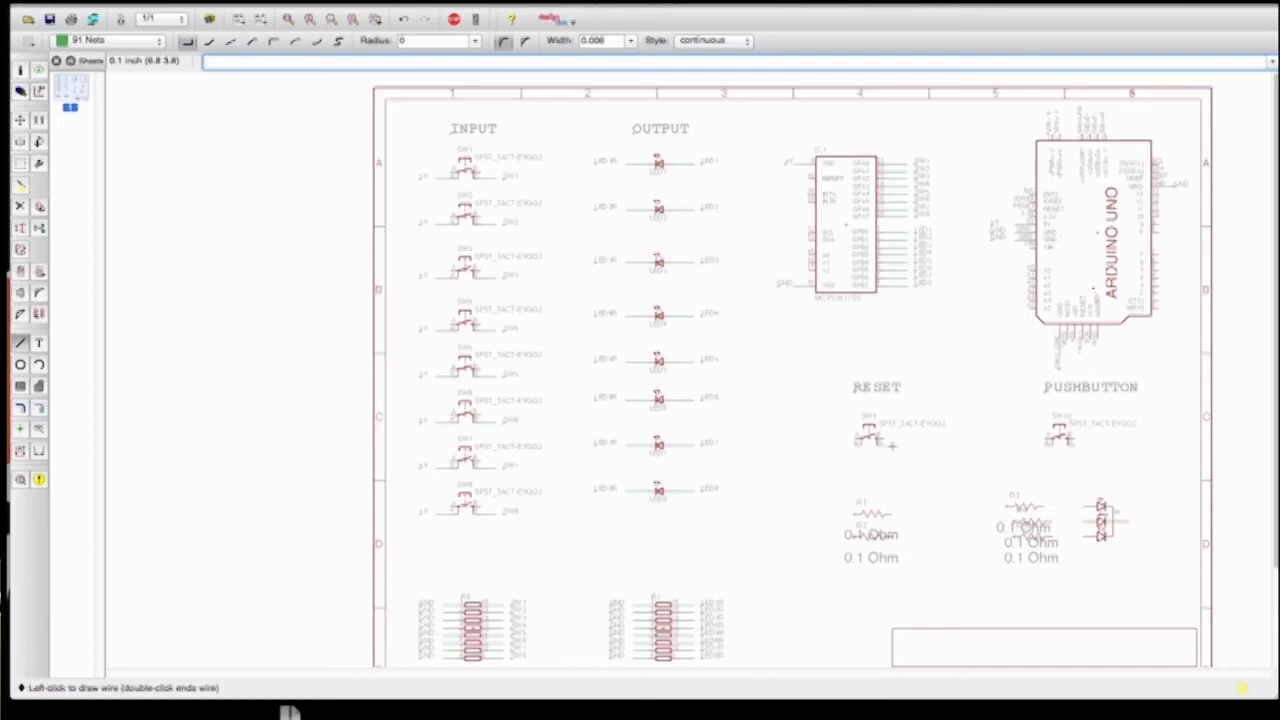
pyautogui.click(855, 443)
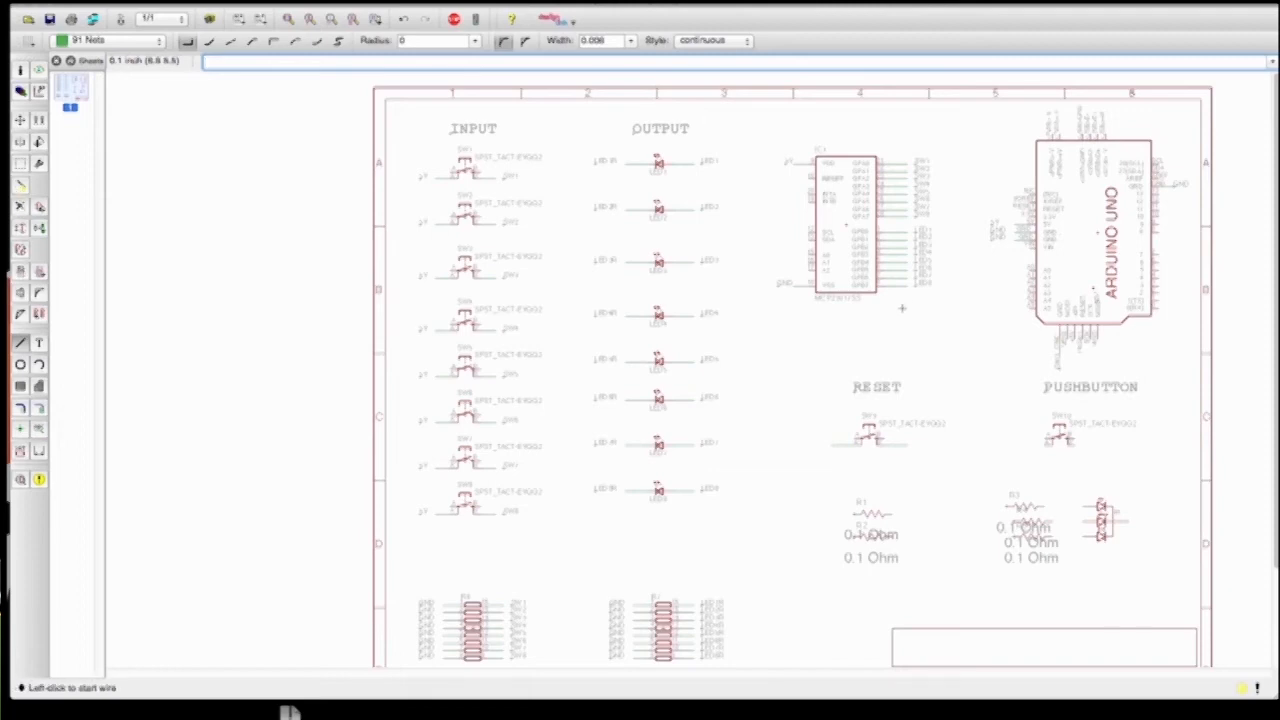
pyautogui.click(1030, 211)
pyautogui.doubleClick(1016, 210)
# Name the RESET switch's left-side net GND and connect it to the existing GND net
pyautogui.click(20, 269)
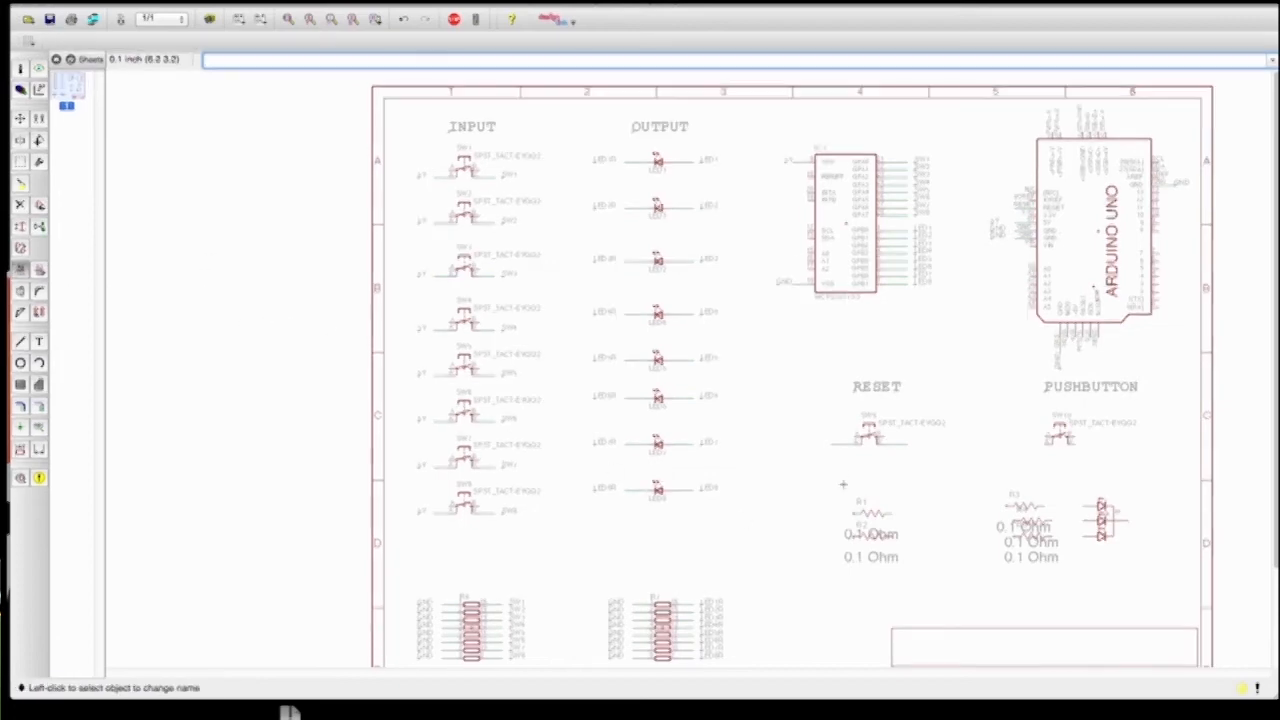
pyautogui.click(835, 448)
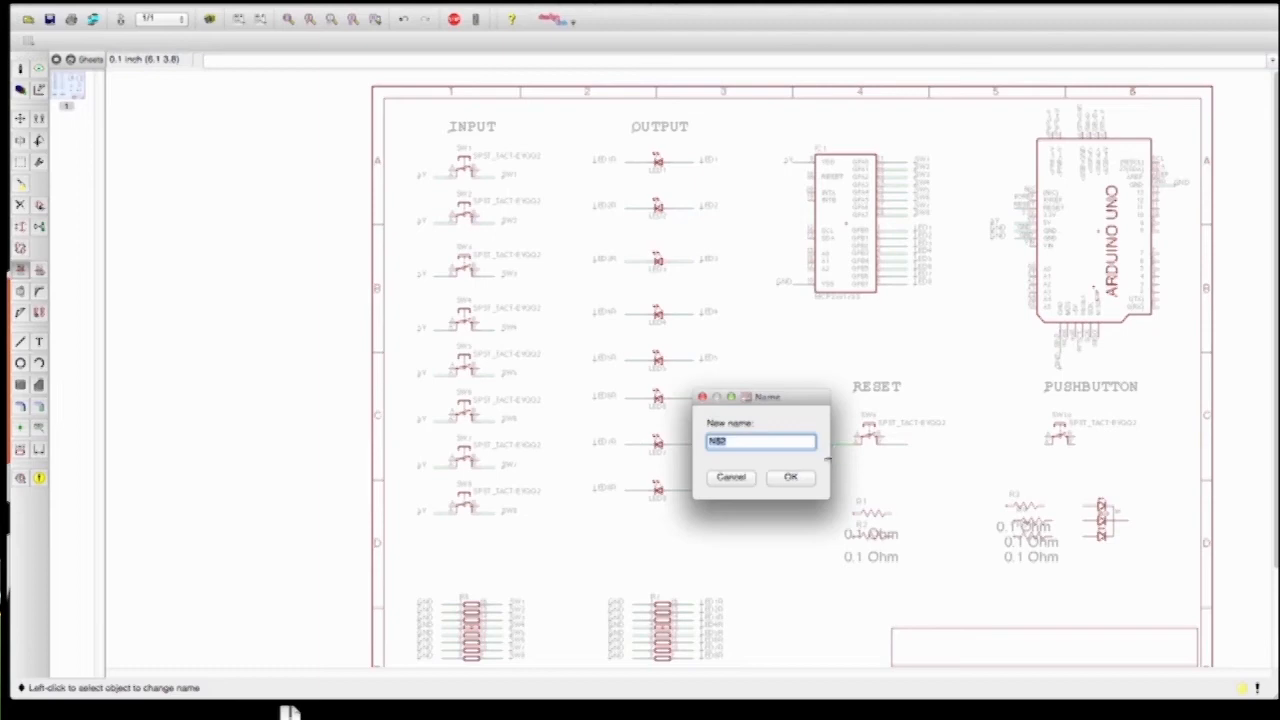
pyautogui.write('GND')
pyautogui.press('Return')
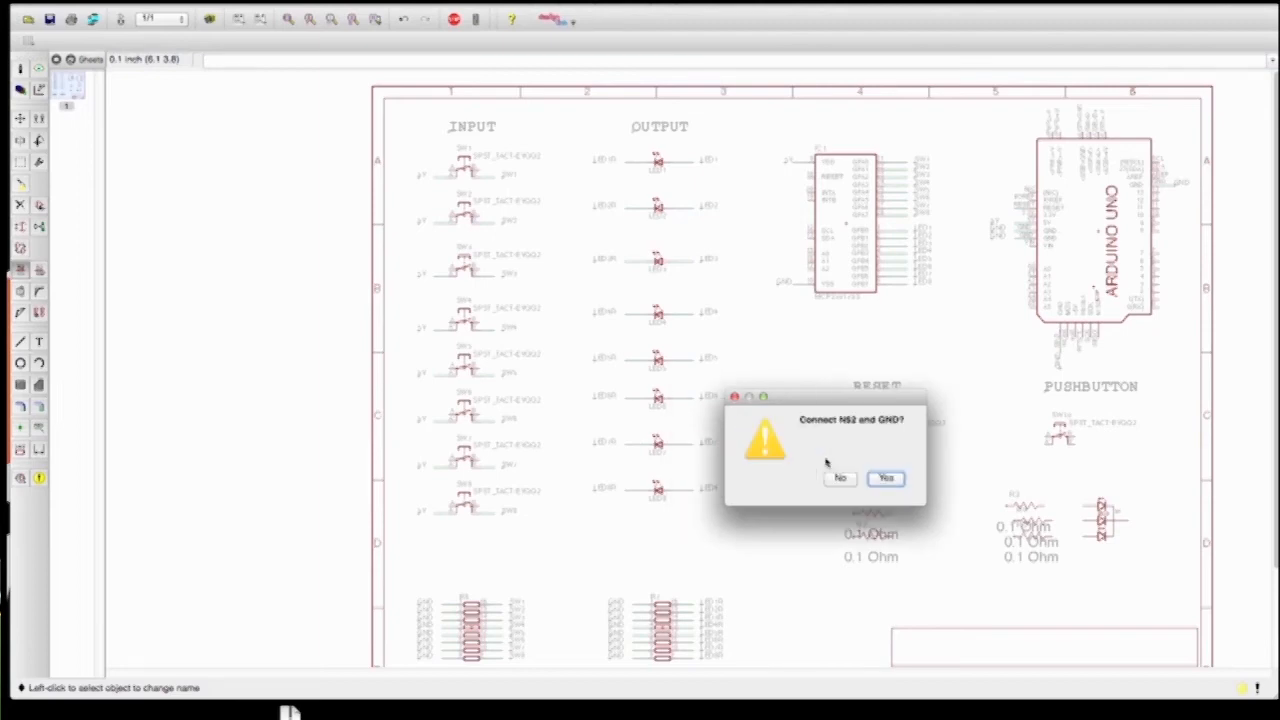
pyautogui.press('Return')
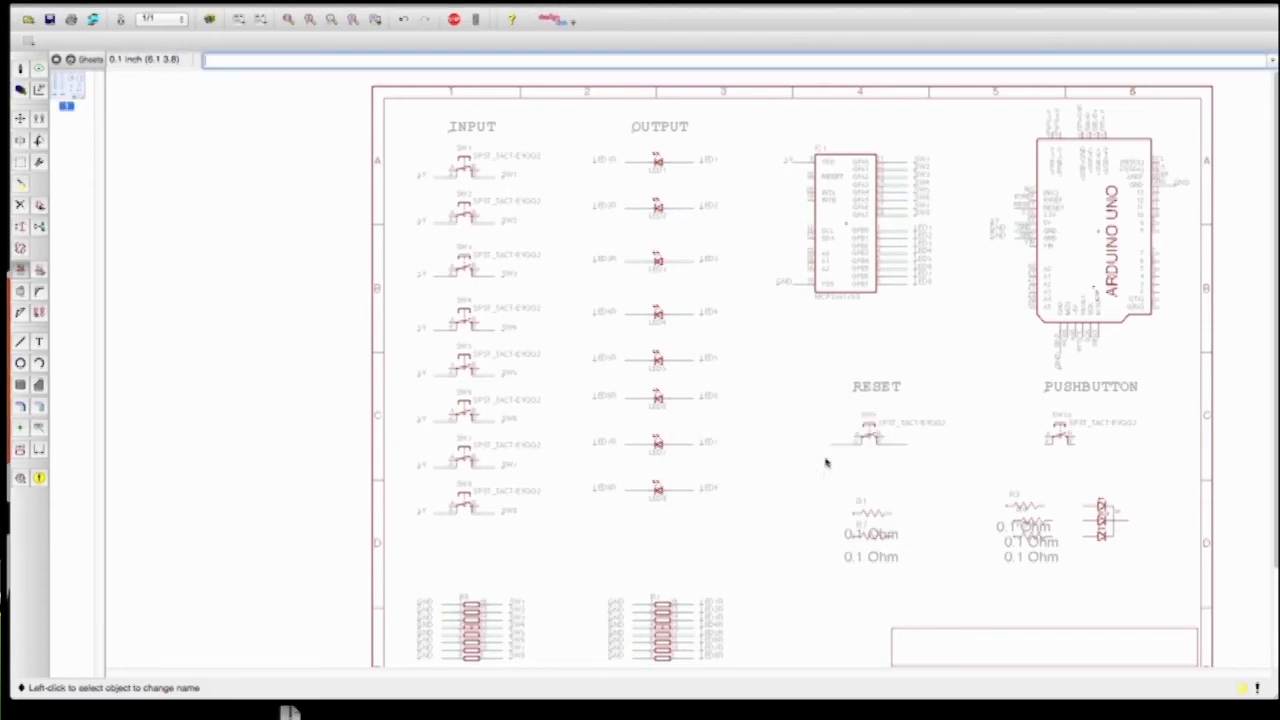
# Name the RESET switch's right-side net and the Arduino RESET pin's net RESET, connecting the two
pyautogui.click(904, 445)
pyautogui.write('RESET')
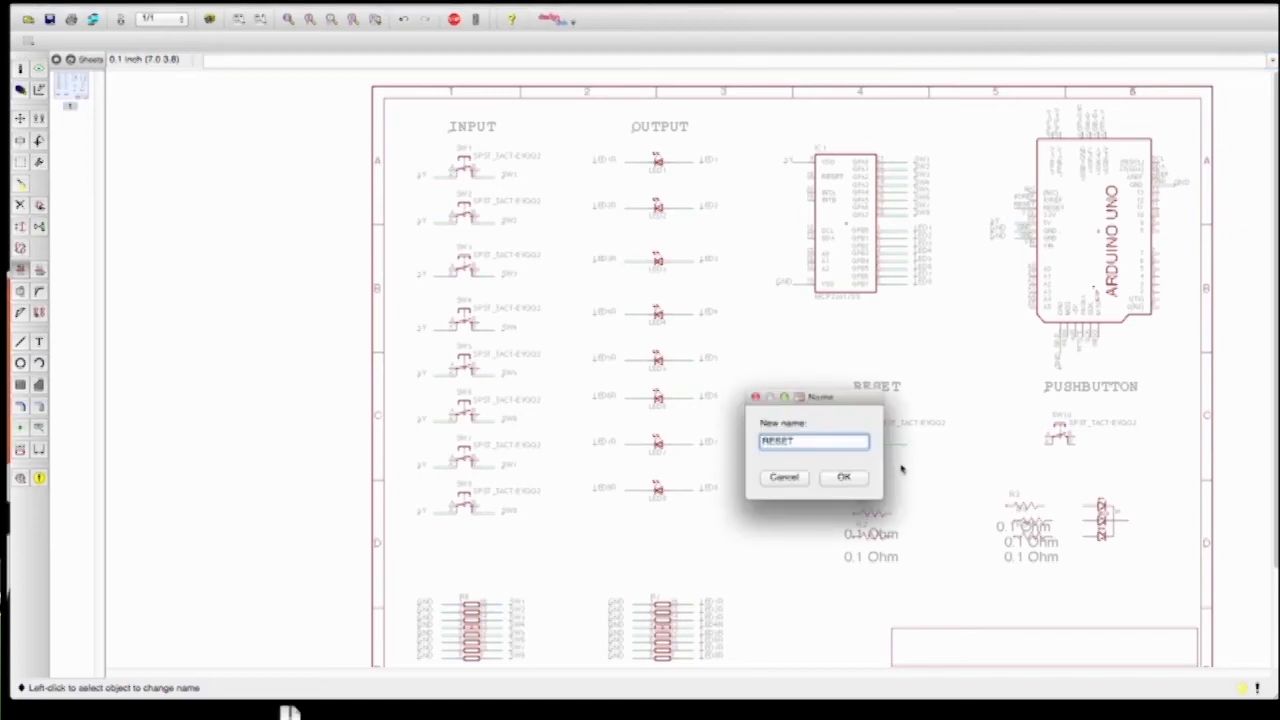
pyautogui.press('Return')
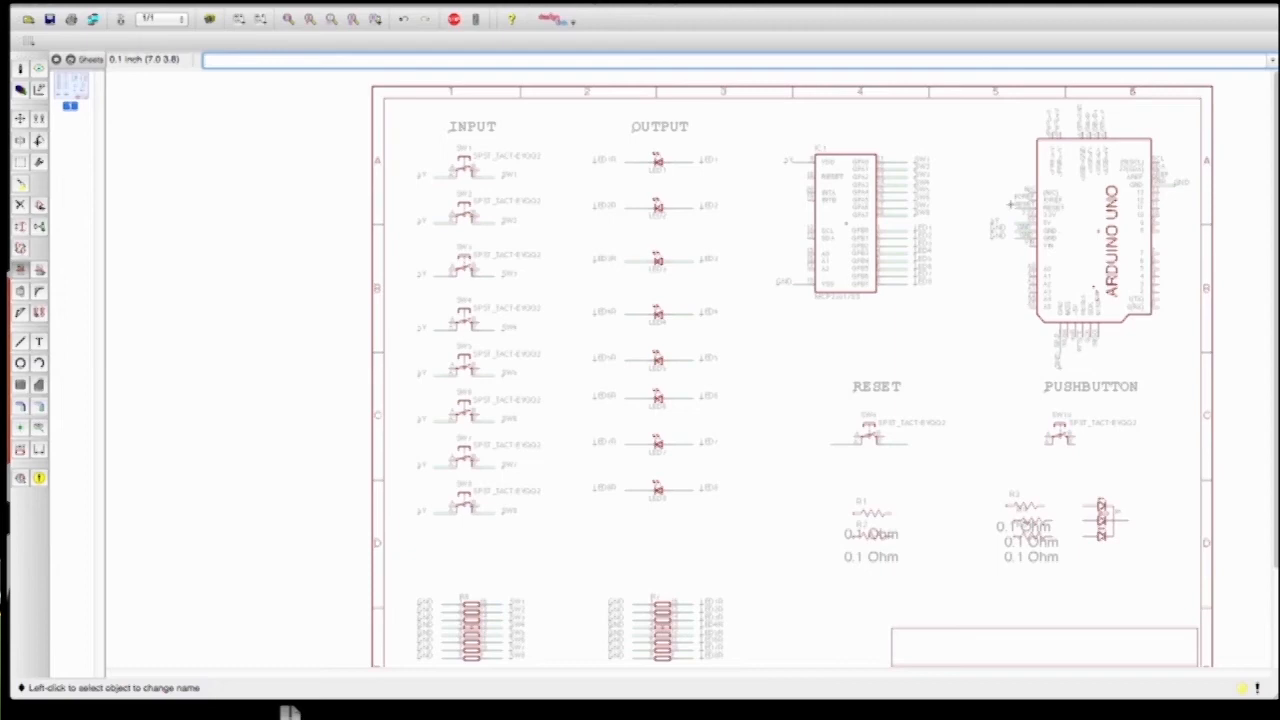
pyautogui.click(1018, 210)
pyautogui.write('RESET')
pyautogui.press('Return')
pyautogui.press('Return')
# Place the GND and RESET net labels beside the RESET switch's stubs and a RESET label at the Arduino's reset pin
pyautogui.click(39, 428)
pyautogui.click(834, 451)
pyautogui.click(816, 445)
pyautogui.click(909, 448)
pyautogui.click(913, 448)
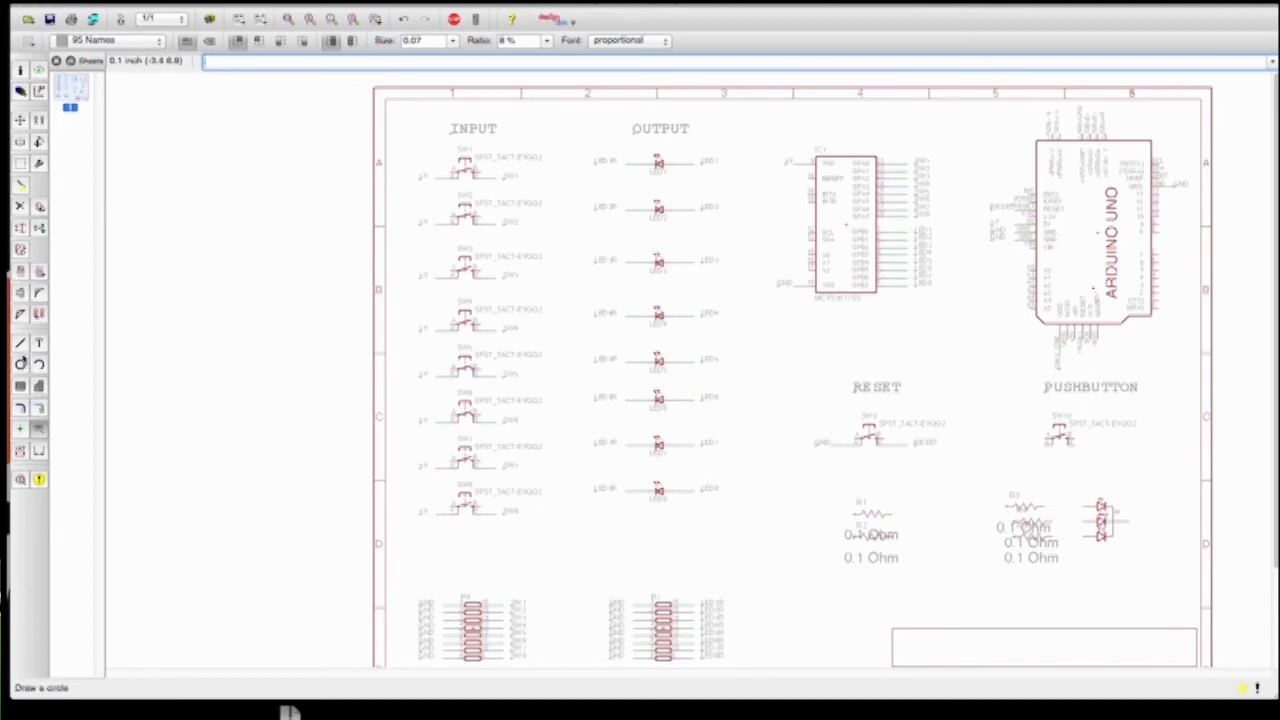
# Draw short net stubs outward from both sides of the PUSHBUTTON switch and from a digital pin on the Arduino's right side
pyautogui.click(20, 342)
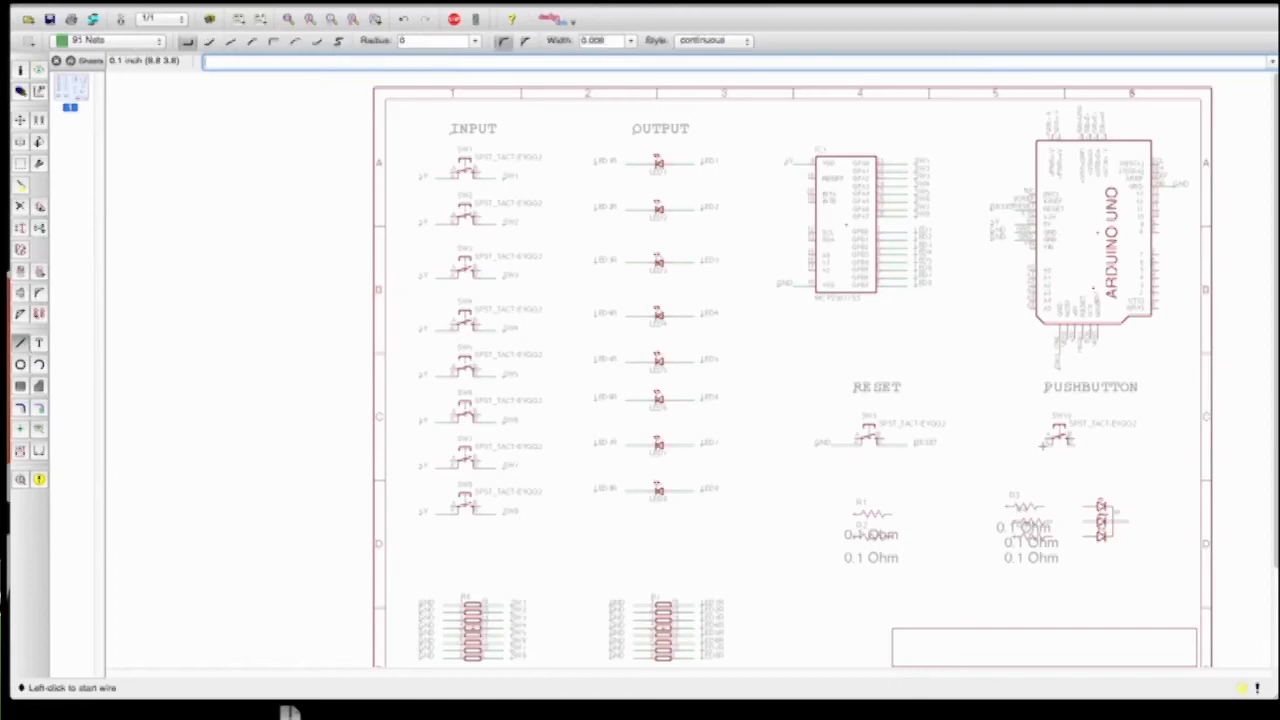
pyautogui.click(1041, 446)
pyautogui.doubleClick(1029, 445)
pyautogui.click(1073, 445)
pyautogui.doubleClick(1091, 445)
pyautogui.click(1157, 233)
pyautogui.doubleClick(1169, 232)
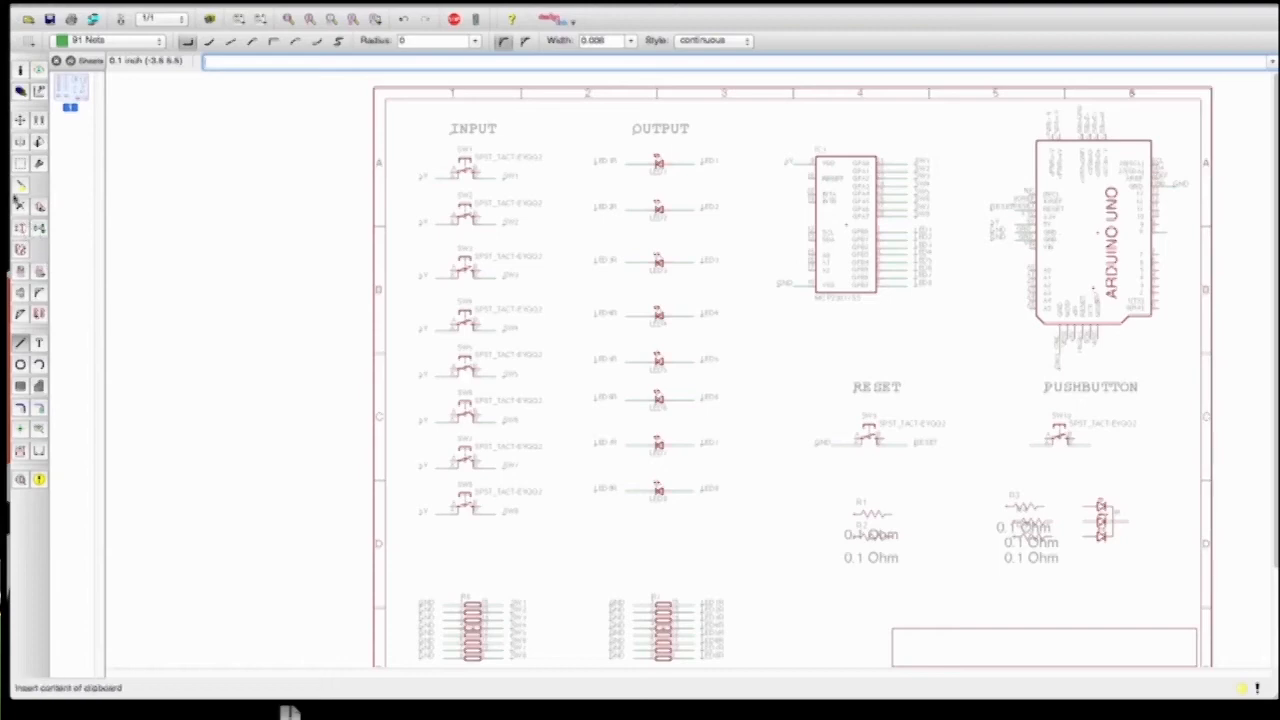
# Name the PUSHBUTTON switch's left-side net GND, and join its right-side net to the Arduino digital-pin stub under one shared name
pyautogui.click(20, 272)
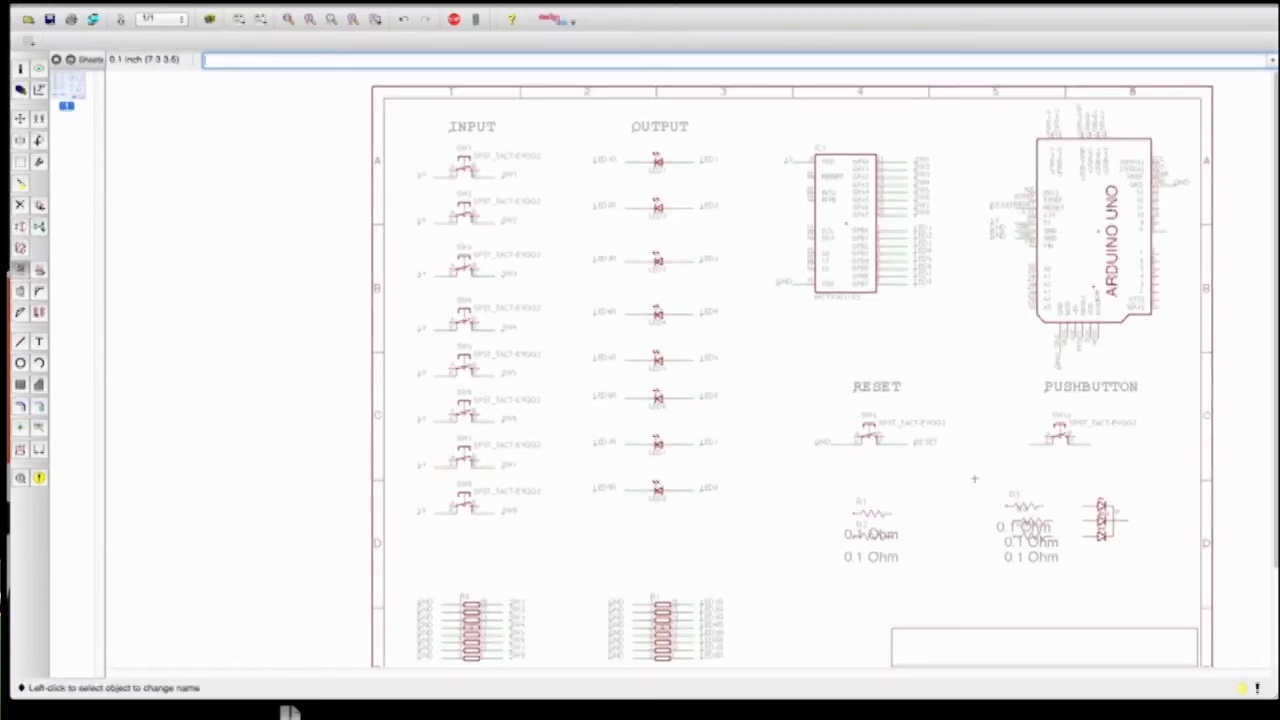
pyautogui.click(1034, 441)
pyautogui.write('GND')
pyautogui.press('Return')
pyautogui.click(1087, 446)
pyautogui.write('5')
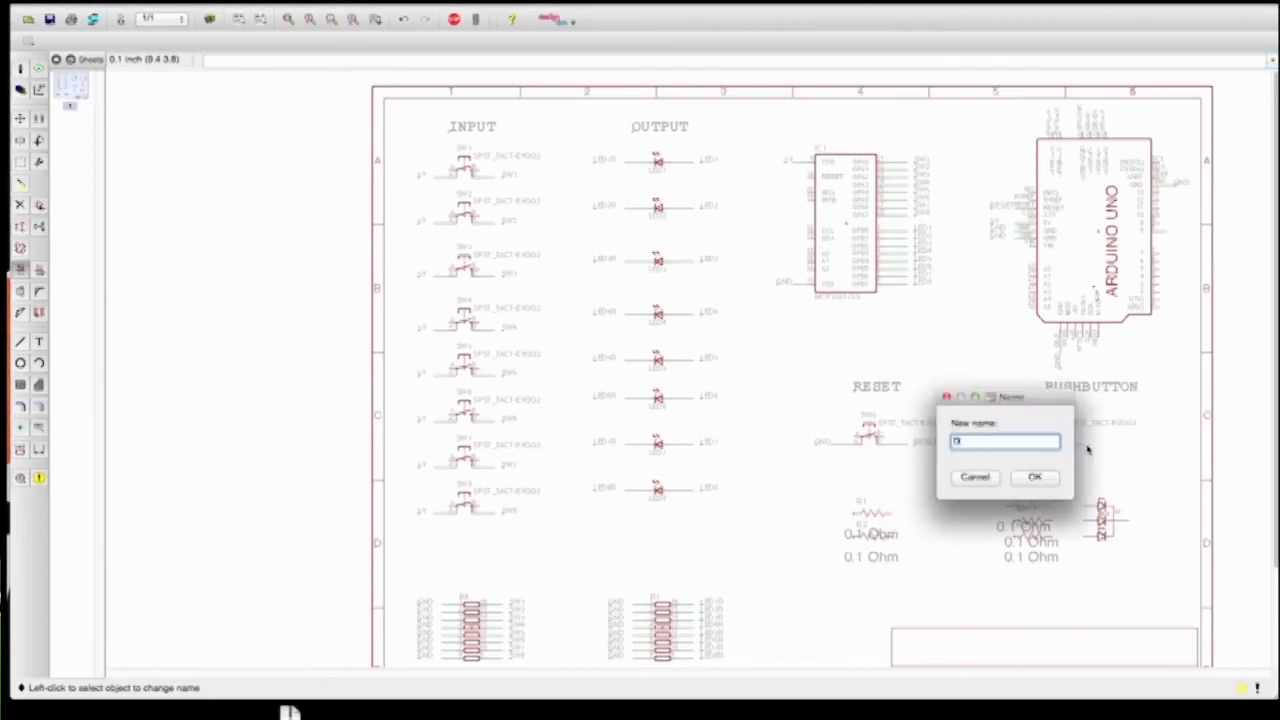
pyautogui.write('V')
pyautogui.click(1050, 480)
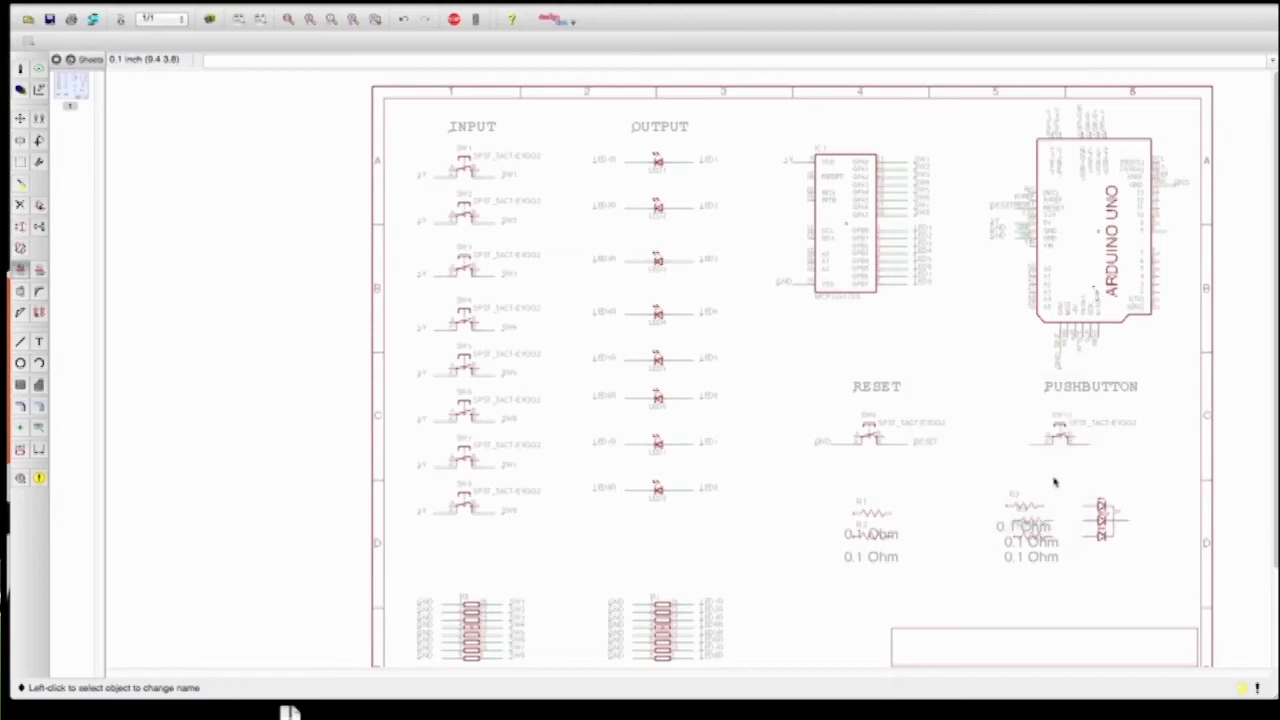
pyautogui.click(1165, 235)
pyautogui.write('G')
pyautogui.click(1140, 267)
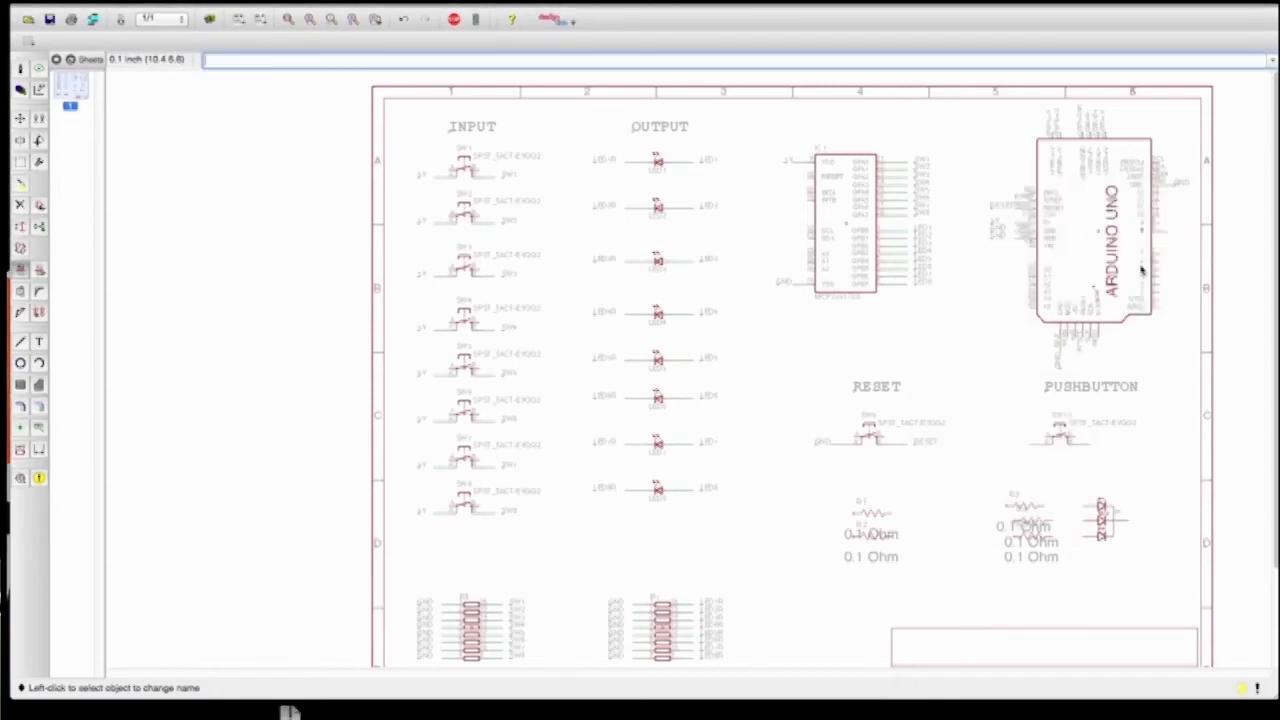
pyautogui.click(1197, 287)
# Place net labels beside both PUSHBUTTON switch stubs and beside the connected Arduino digital-pin stub
pyautogui.click(40, 428)
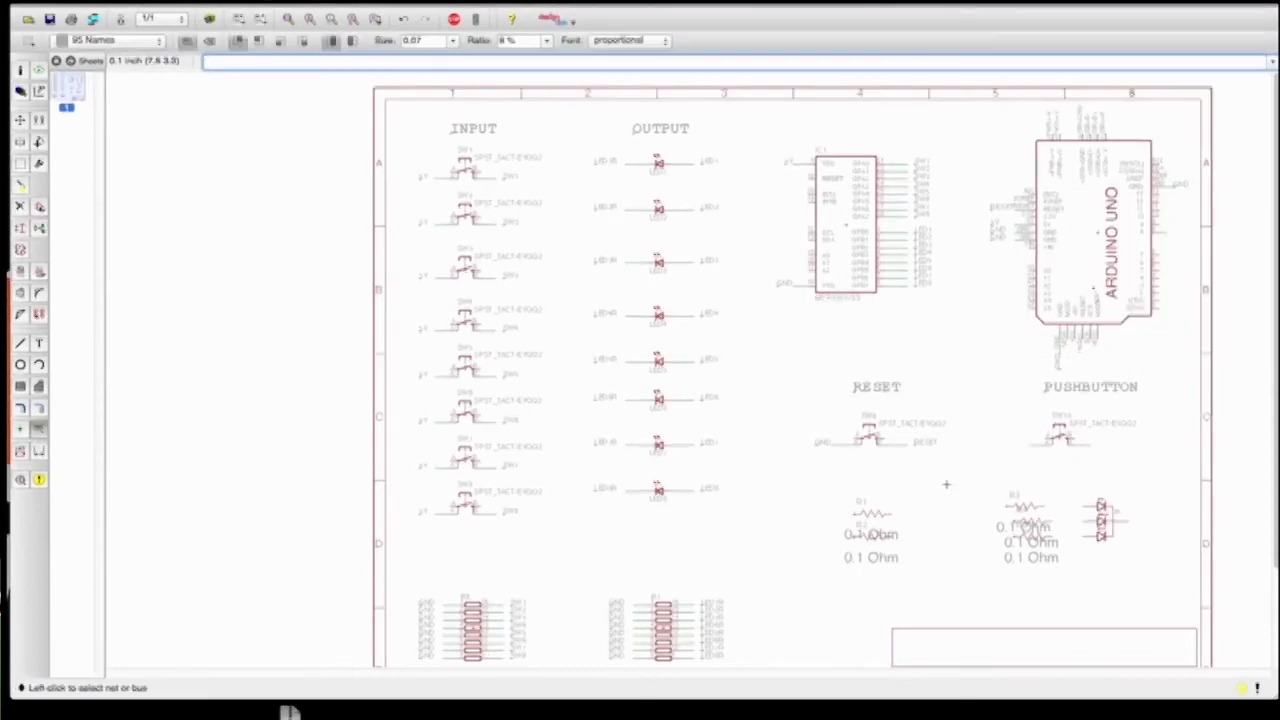
pyautogui.click(1015, 445)
pyautogui.click(1088, 445)
pyautogui.click(1098, 443)
pyautogui.click(1170, 234)
pyautogui.click(1173, 231)
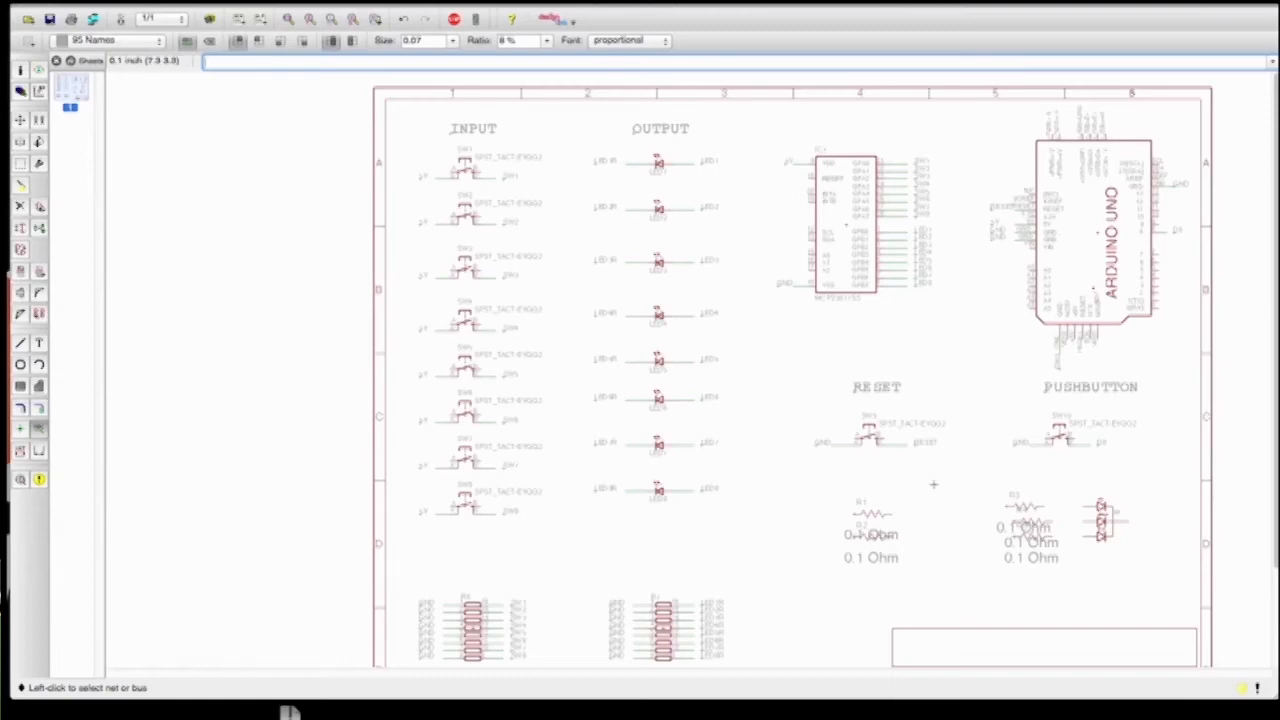
# Draw short net stubs outward from the SCL and SDA pins of both the MCP23017 and the Arduino
pyautogui.click(20, 343)
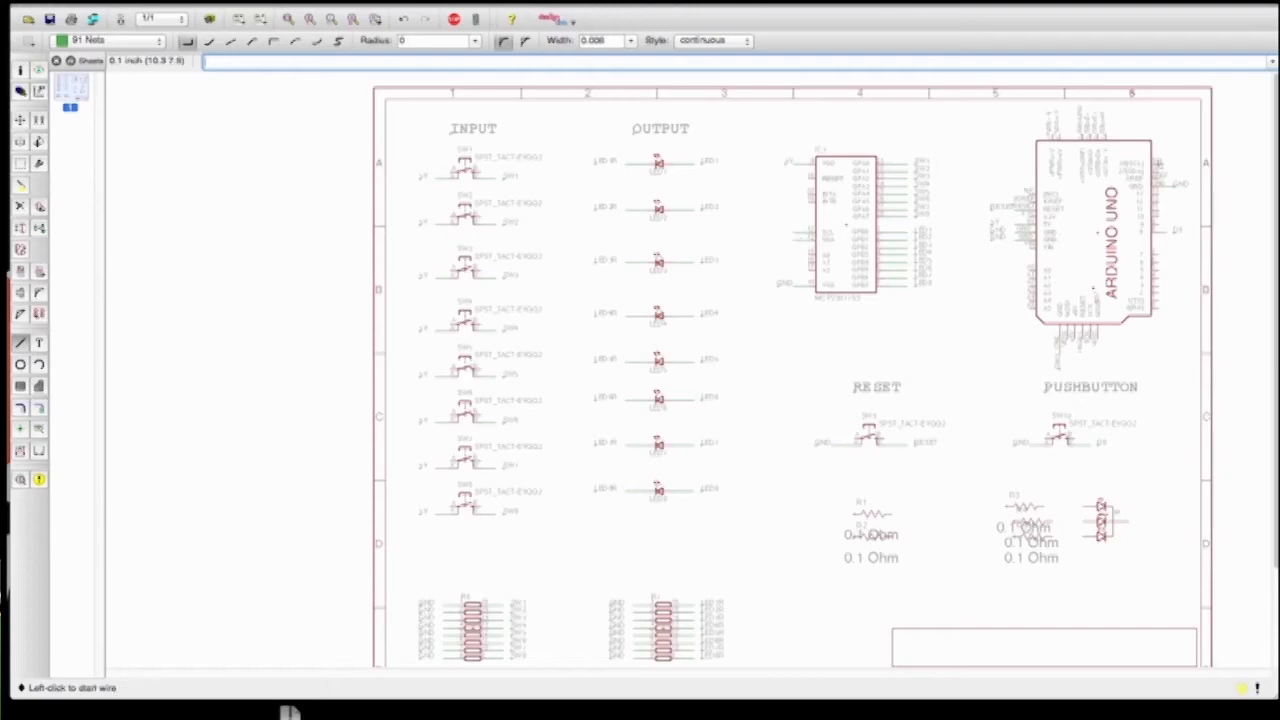
pyautogui.click(1158, 170)
pyautogui.press('Escape')
# Name the nets on the MCP23017's SCL and SDA pins I2C-SCL and I2C-SDA
pyautogui.click(20, 270)
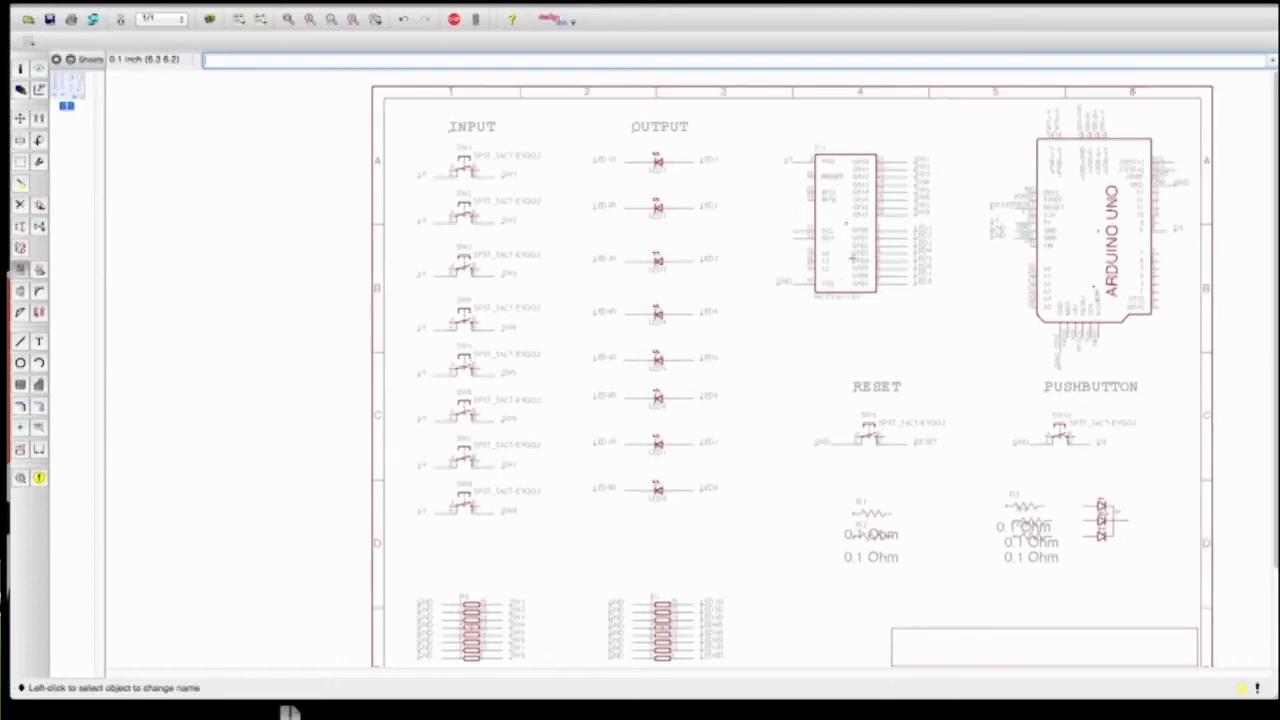
pyautogui.click(809, 236)
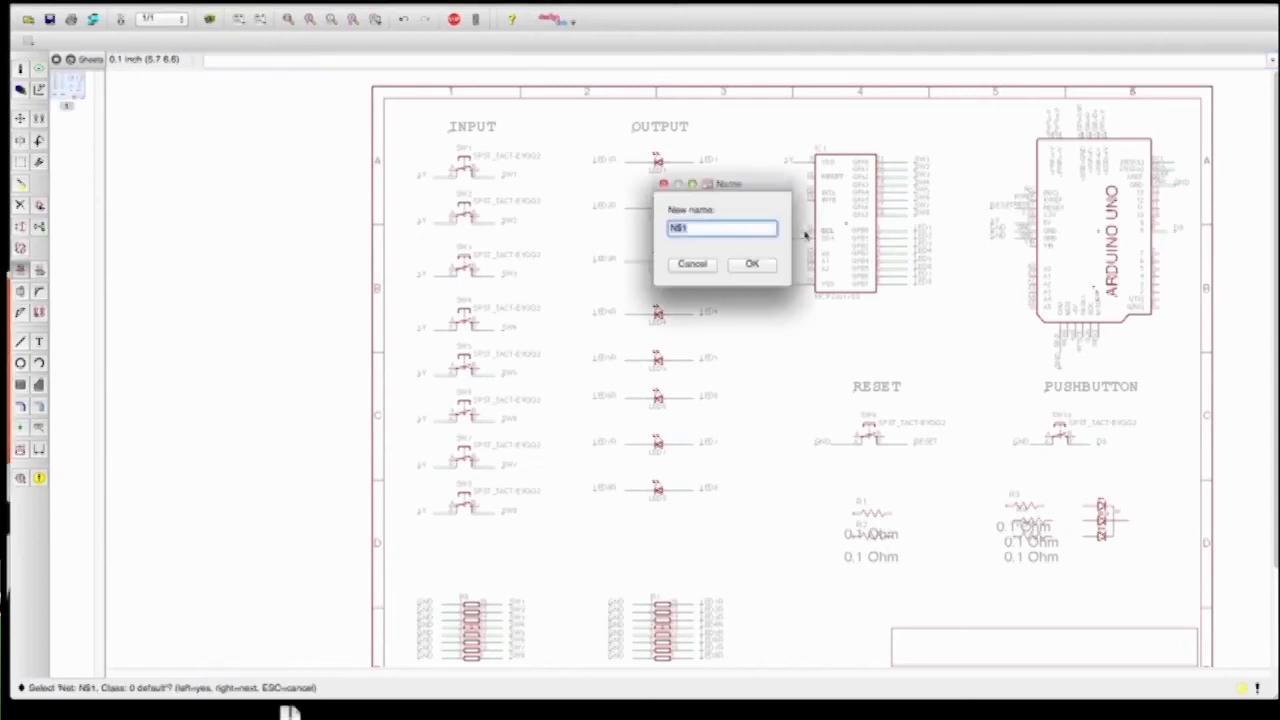
pyautogui.write('I2C-SCL')
pyautogui.press('Return')
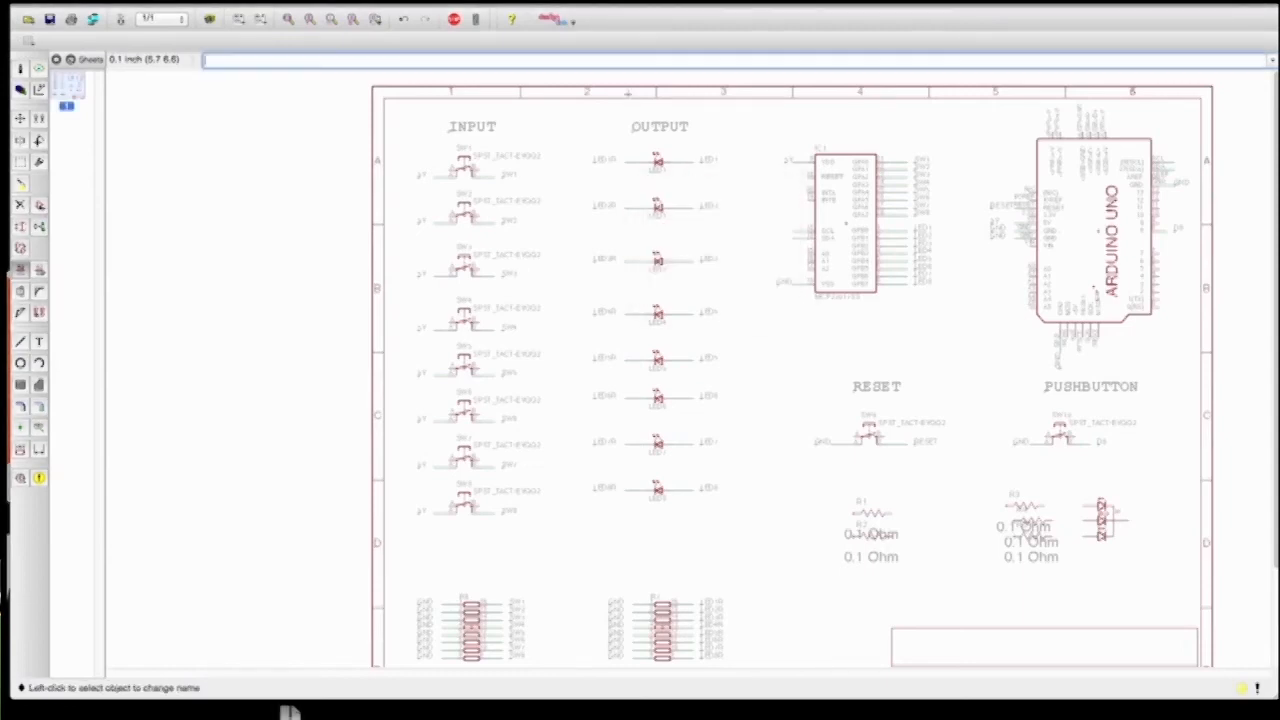
pyautogui.click(790, 239)
pyautogui.click(792, 240)
pyautogui.write('I2C-SD')
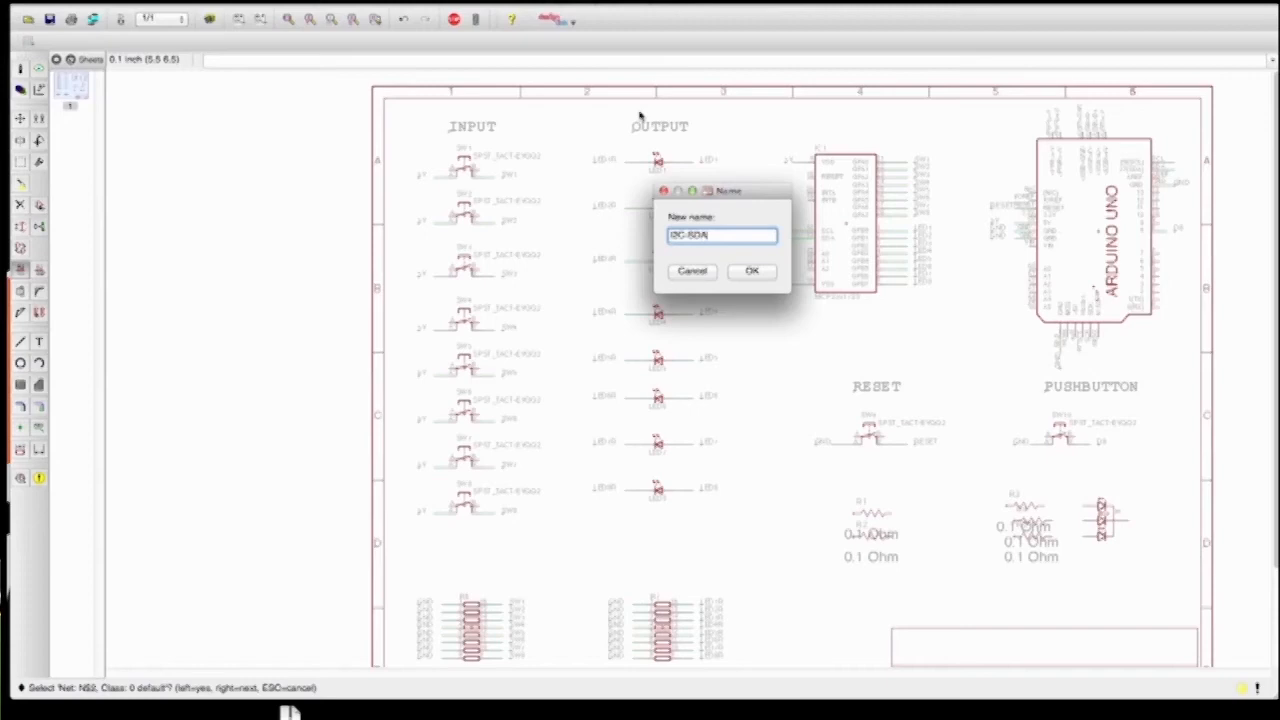
pyautogui.write('A')
pyautogui.press('Return')
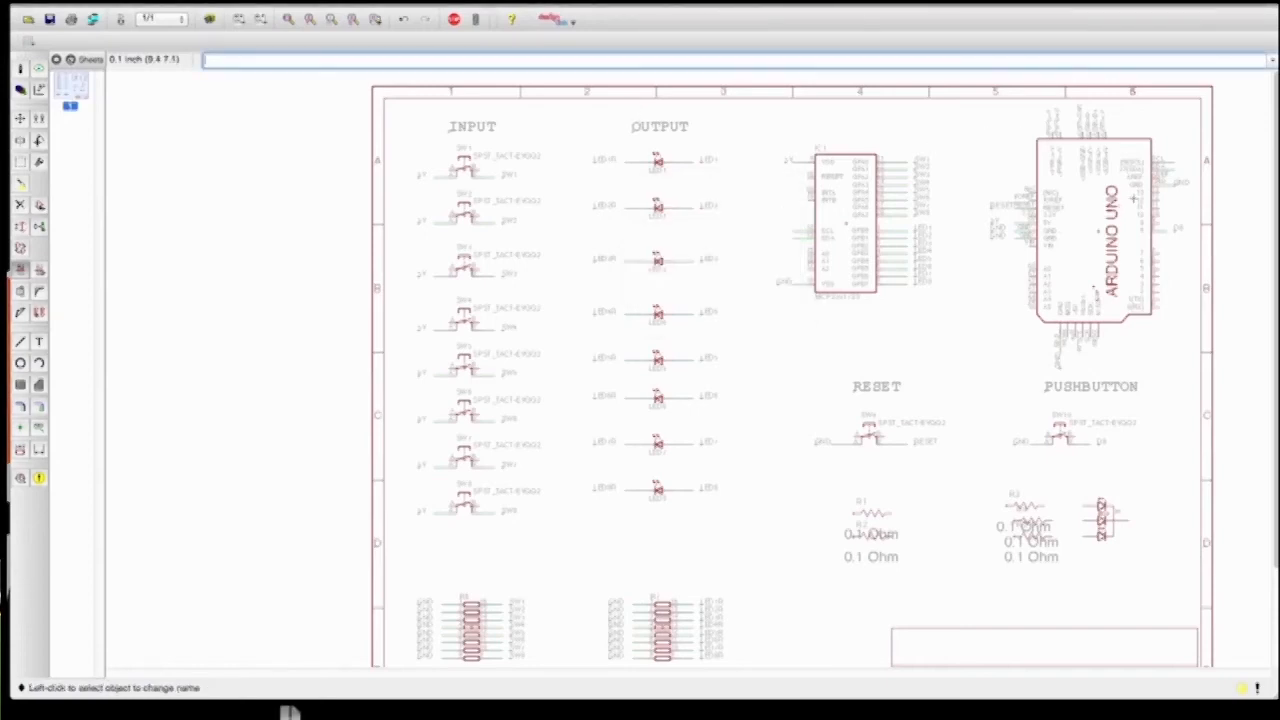
# Name the net on the Arduino's SCL pin I2C-SCL, connecting it to the MCP23017's SCL net
pyautogui.click(1171, 162)
pyautogui.click(1171, 162)
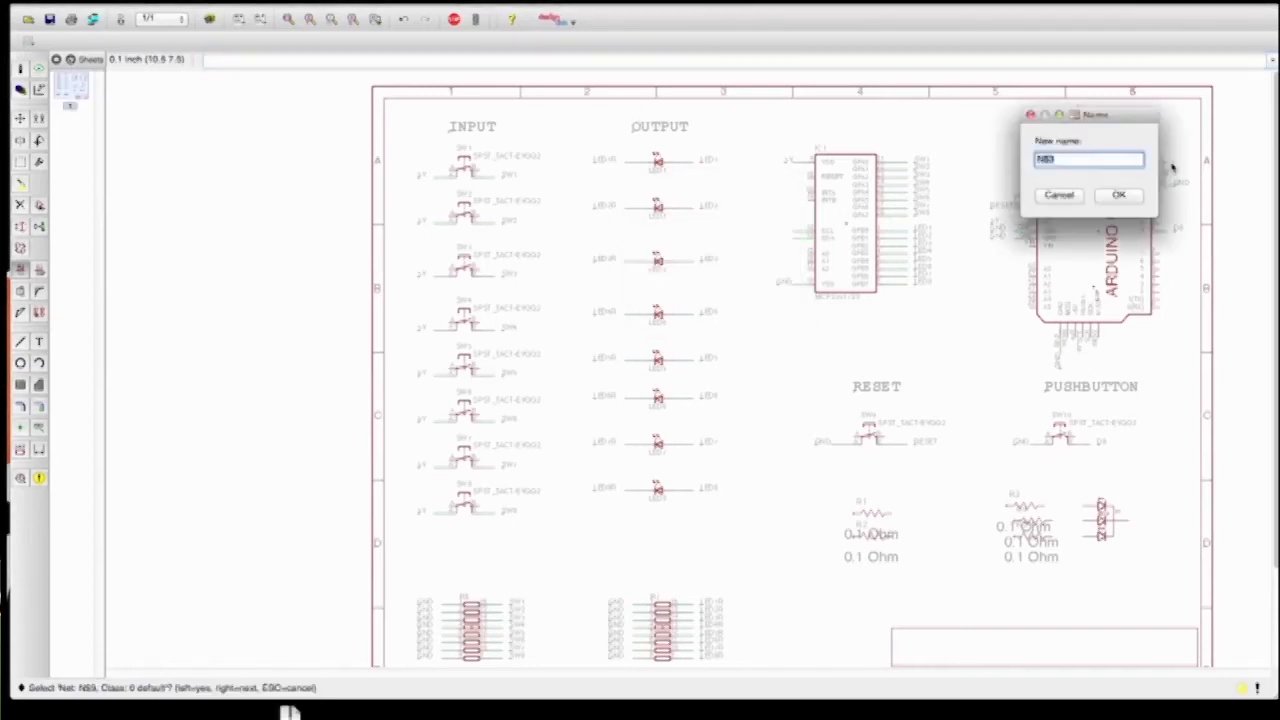
pyautogui.write('I2C-SCL')
pyautogui.press('Return')
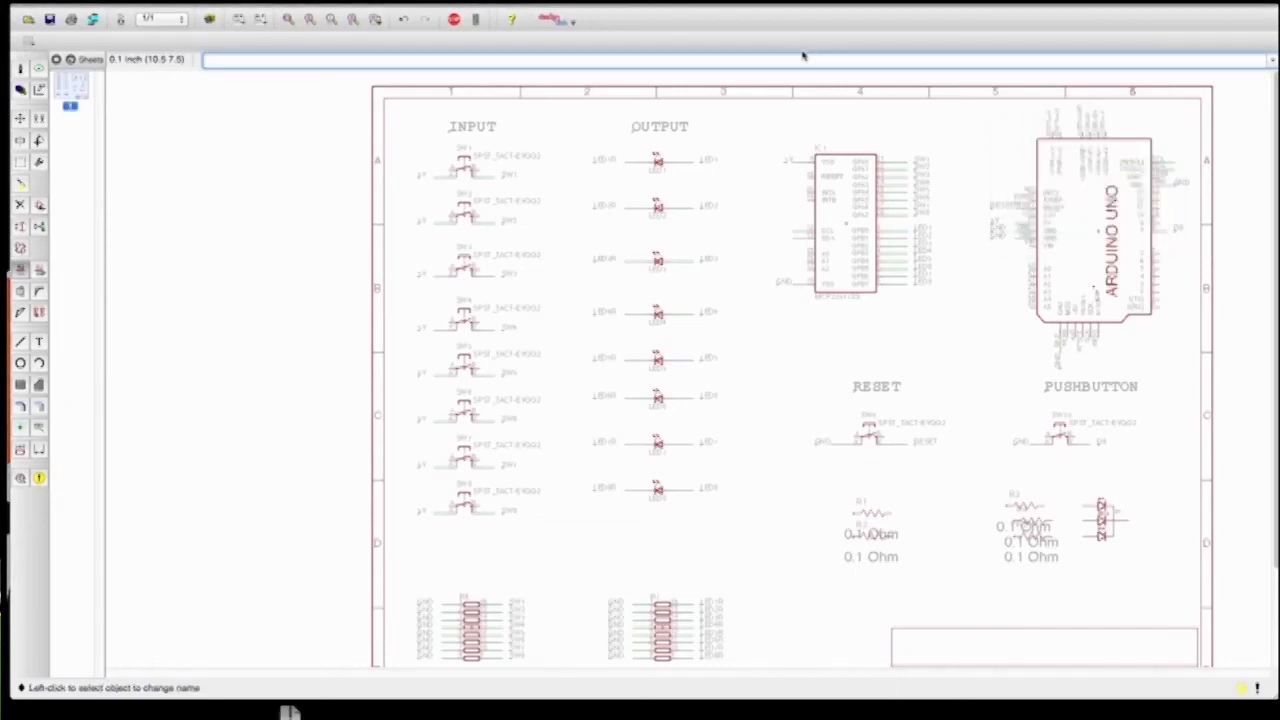
pyautogui.click(1171, 164)
pyautogui.click(1172, 165)
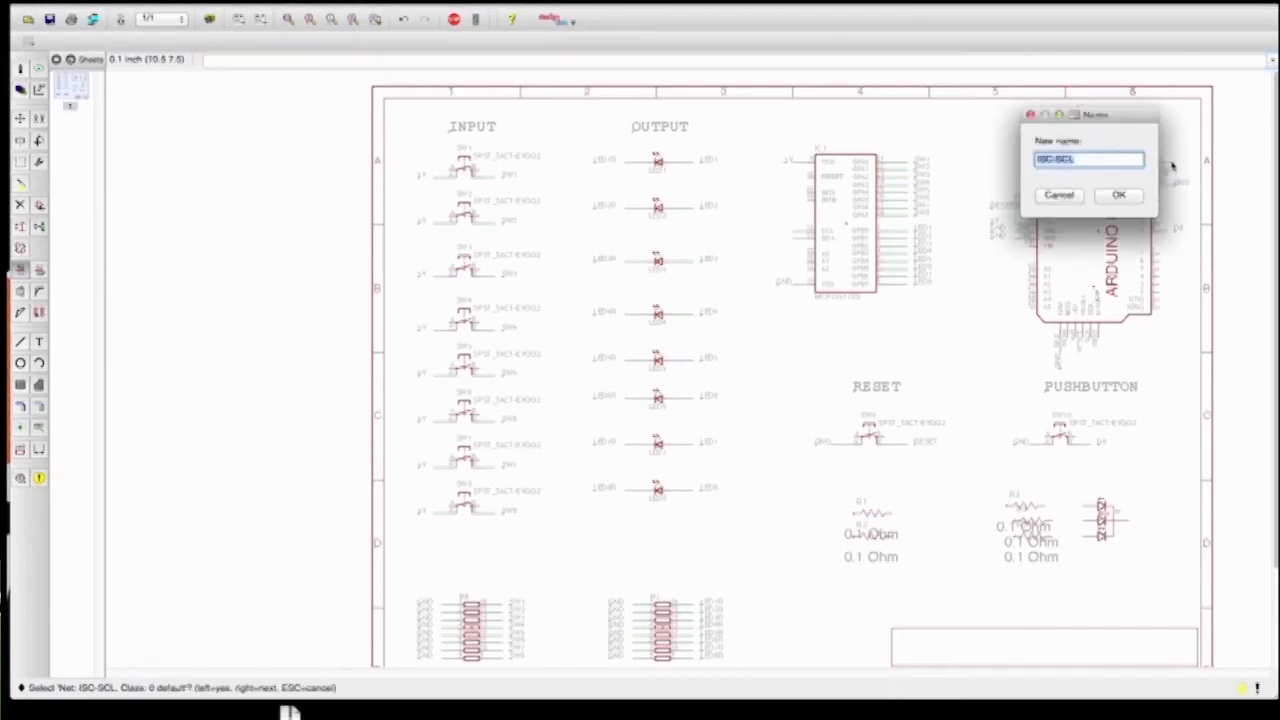
pyautogui.click(1040, 159)
pyautogui.press('BackSpace')
pyautogui.write('2')
pyautogui.press('Return')
pyautogui.click(1125, 198)
# Name the net on the Arduino's SDA pin I2C-SDA, connecting it to the MCP23017's SDA net
pyautogui.click(1170, 170)
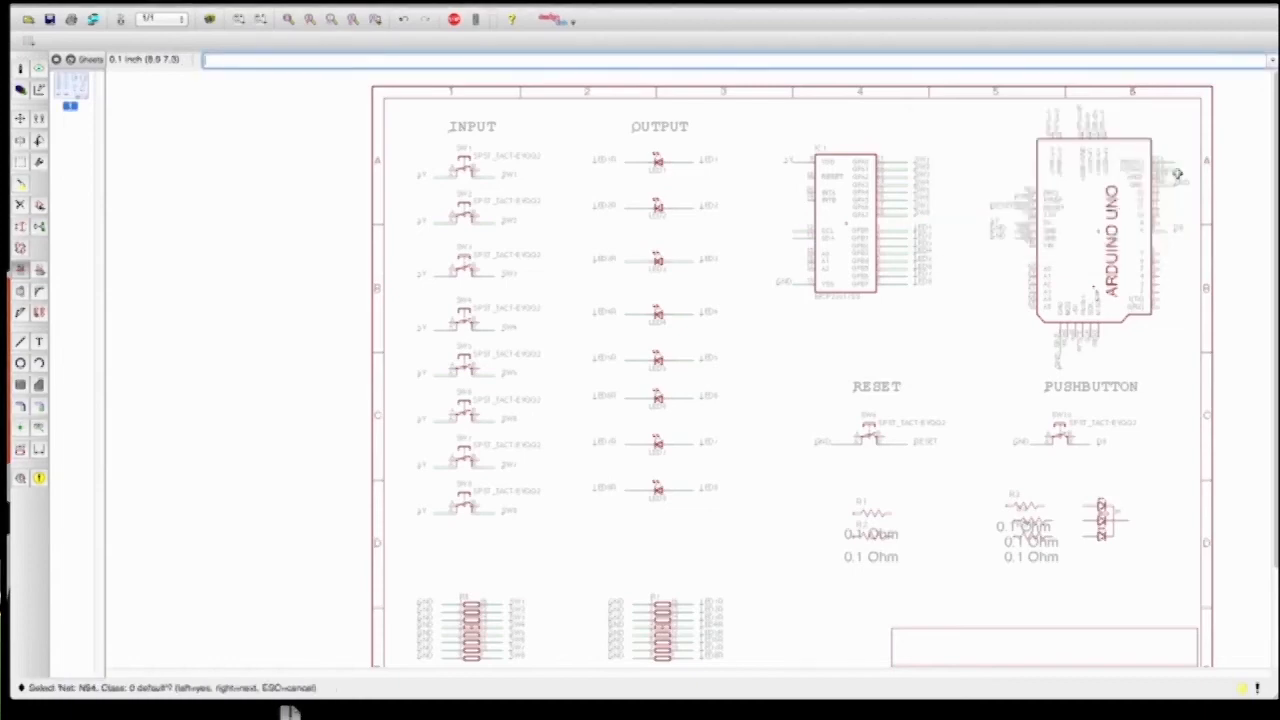
pyautogui.click(1172, 172)
pyautogui.write('I2C-SDA')
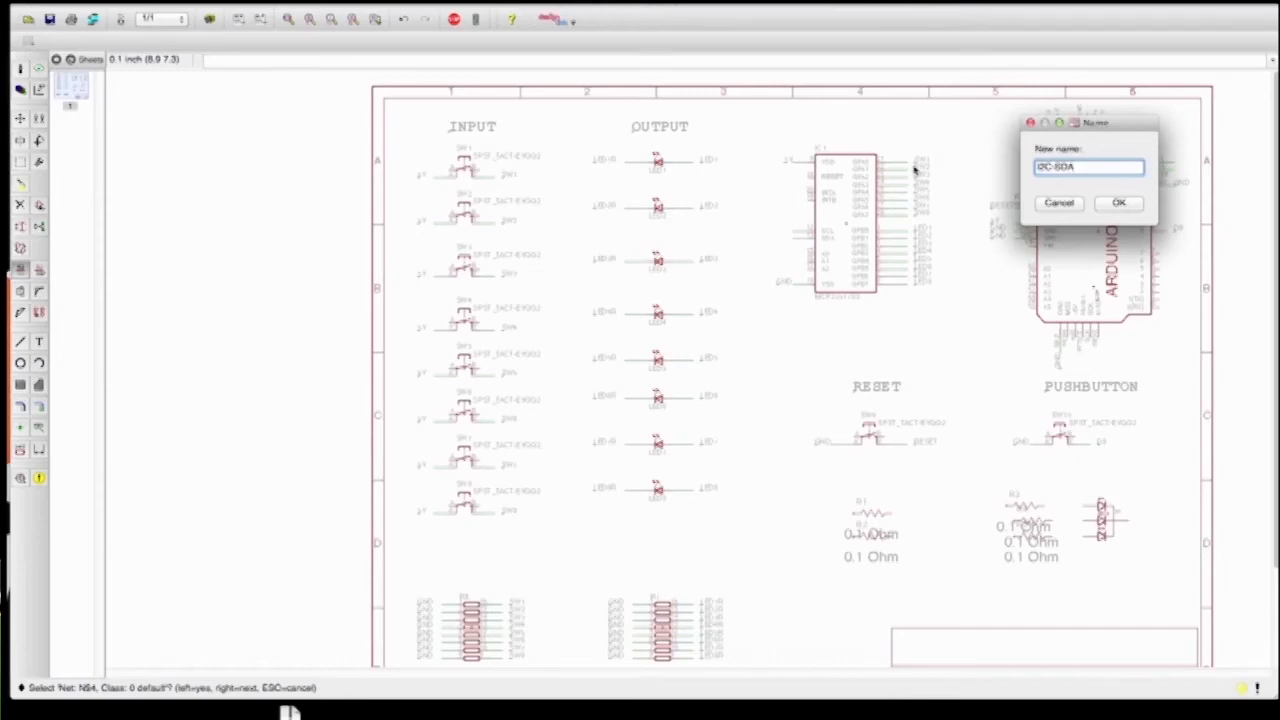
pyautogui.press('Return')
pyautogui.press('Return')
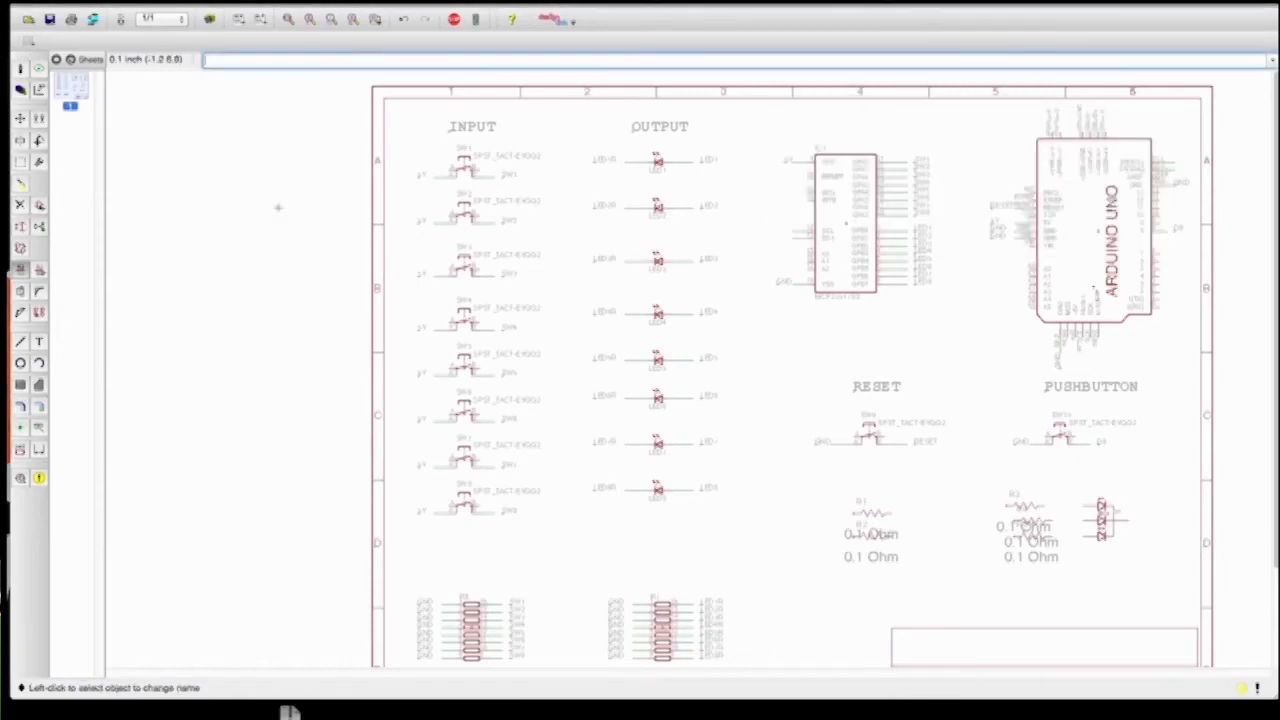
# Place net labels on the MCP23017's I2C-SCL and I2C-SDA stubs
pyautogui.click(38, 428)
pyautogui.click(797, 238)
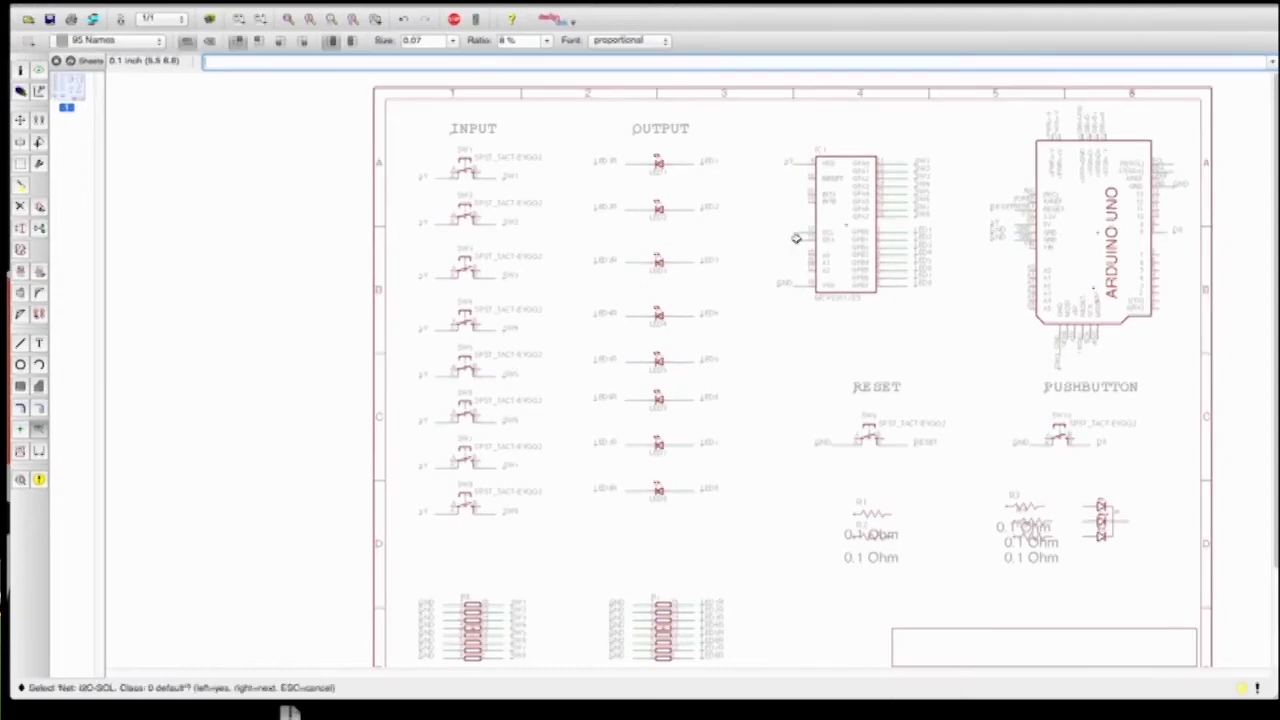
pyautogui.click(793, 238)
pyautogui.click(762, 232)
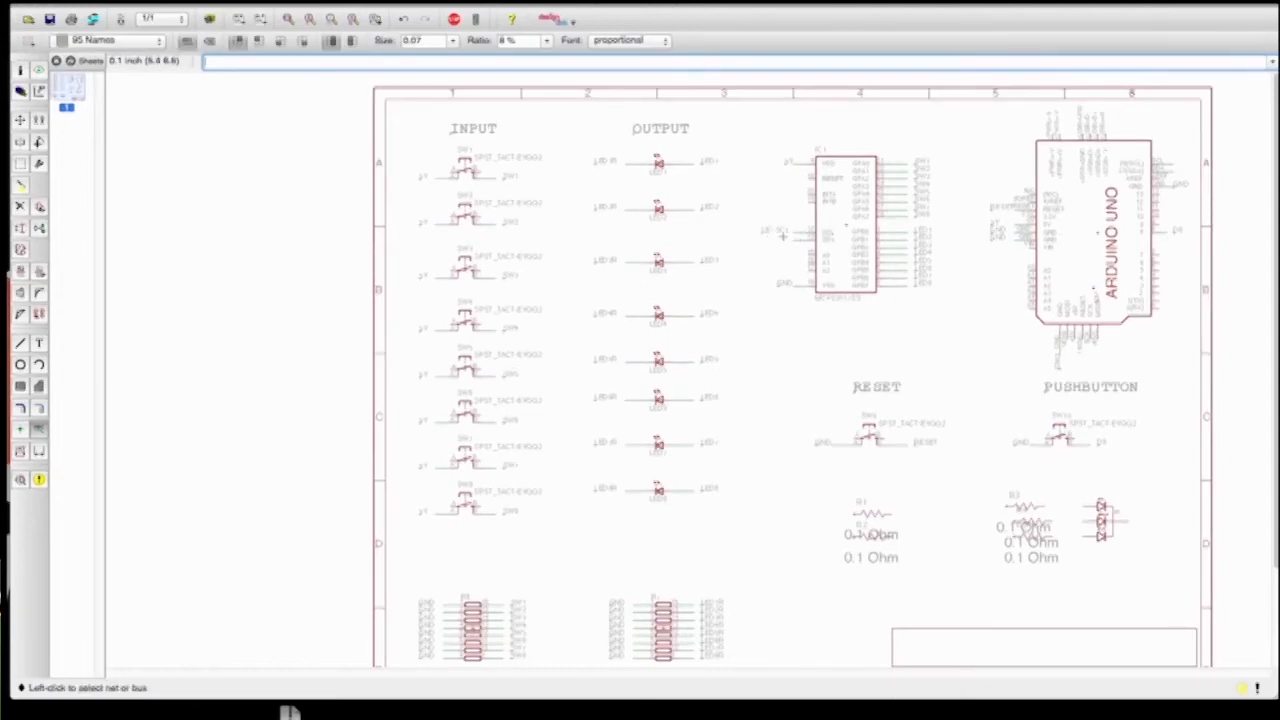
pyautogui.click(790, 240)
pyautogui.click(771, 244)
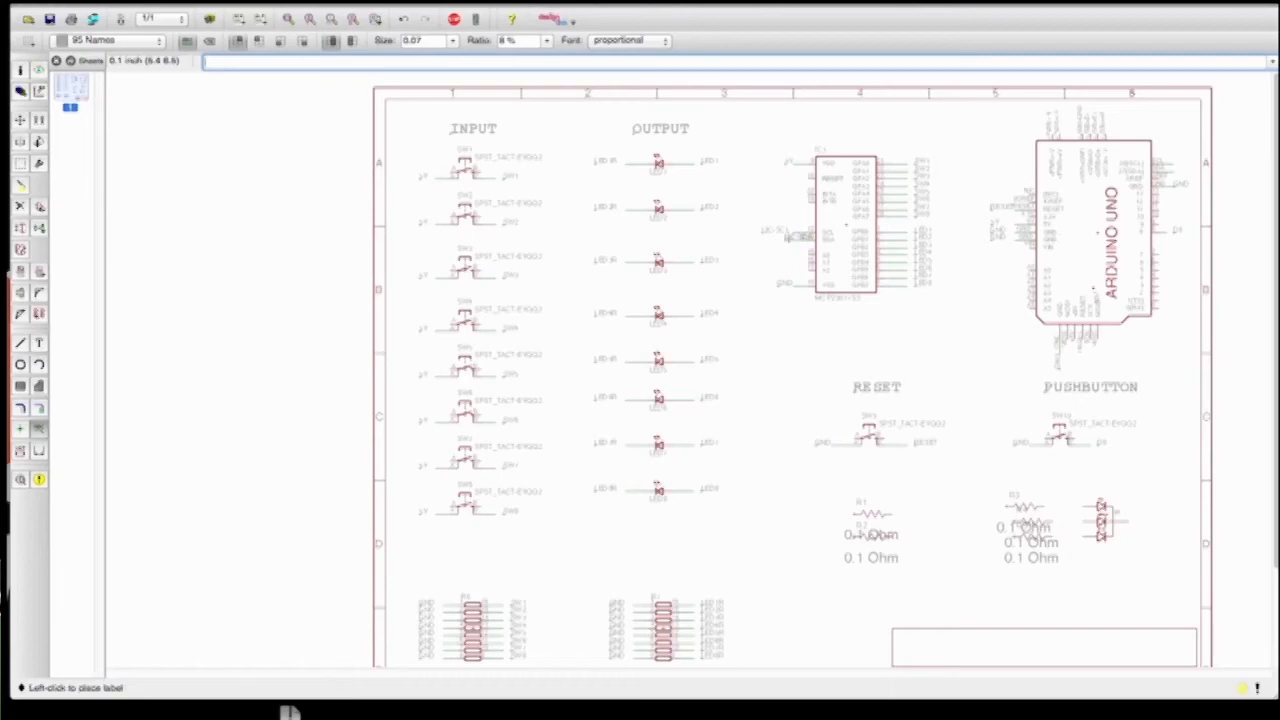
pyautogui.click(767, 240)
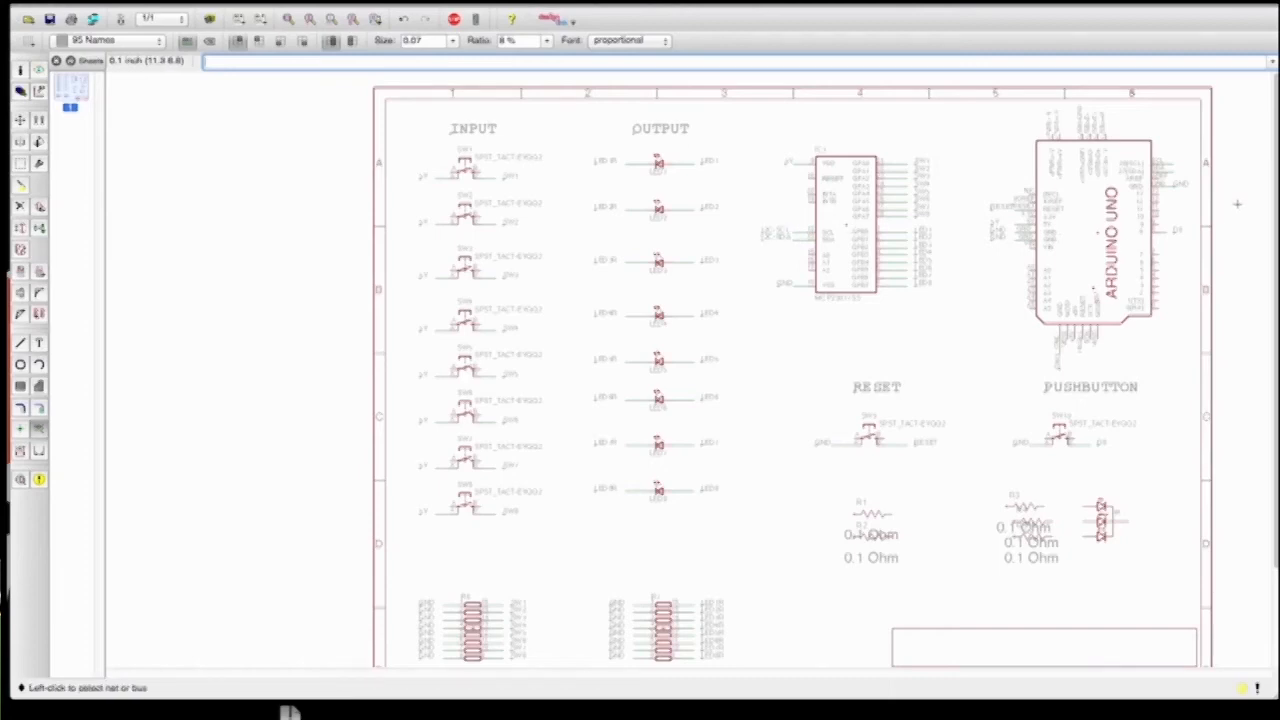
# Place net labels on the Arduino's I2C-SCL and I2C-SDA stubs
pyautogui.click(1175, 172)
pyautogui.click(1172, 175)
pyautogui.click(1180, 168)
pyautogui.click(1180, 168)
pyautogui.click(1180, 162)
pyautogui.click(23, 119)
pyautogui.click(21, 163)
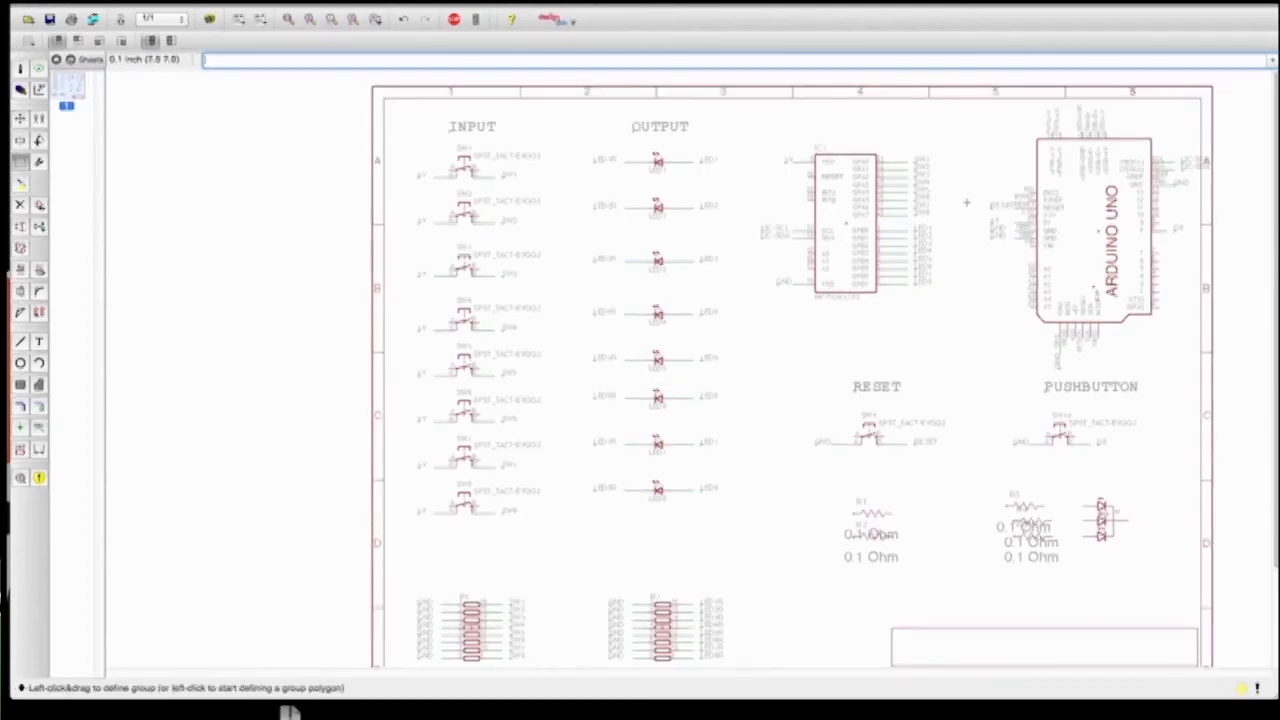
pyautogui.moveTo(1014, 101); pyautogui.dragTo(1217, 371)
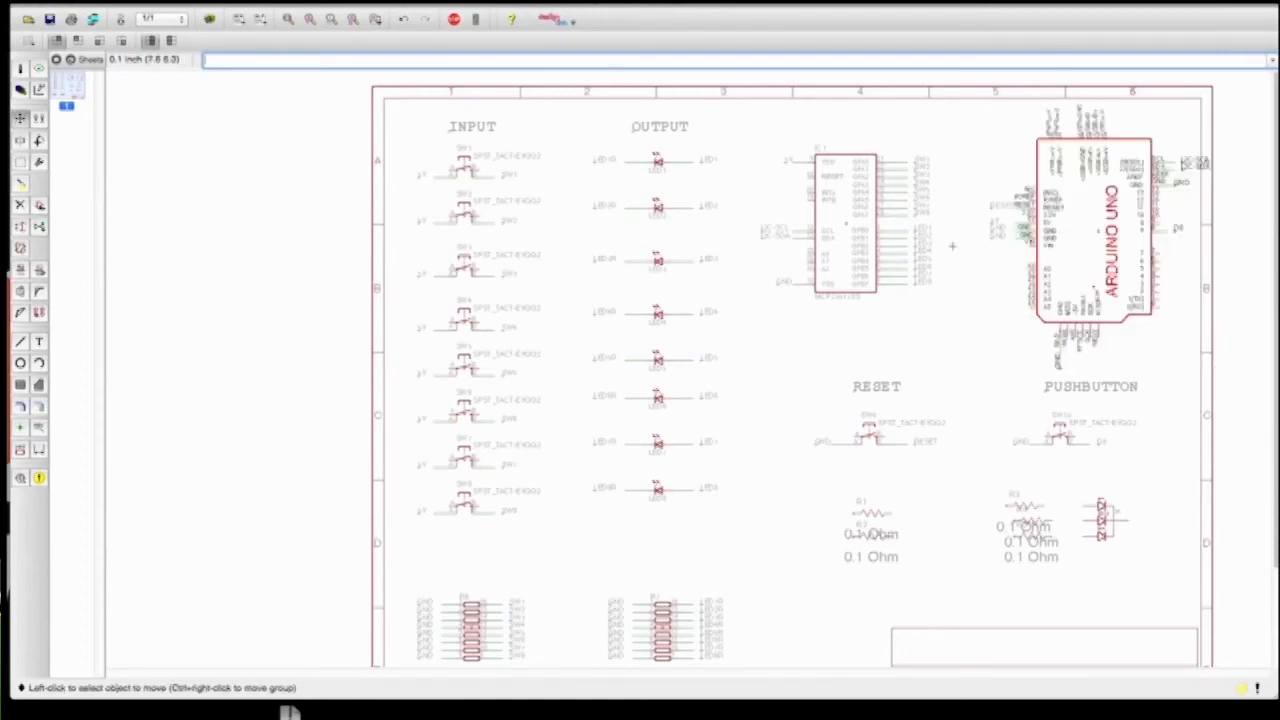
pyautogui.click(38, 163)
pyautogui.click(23, 164)
pyautogui.click(23, 164)
pyautogui.click(20, 118)
# Group the Arduino with all its nets and labels and move it slightly left, away from the sheet frame
pyautogui.click(20, 162)
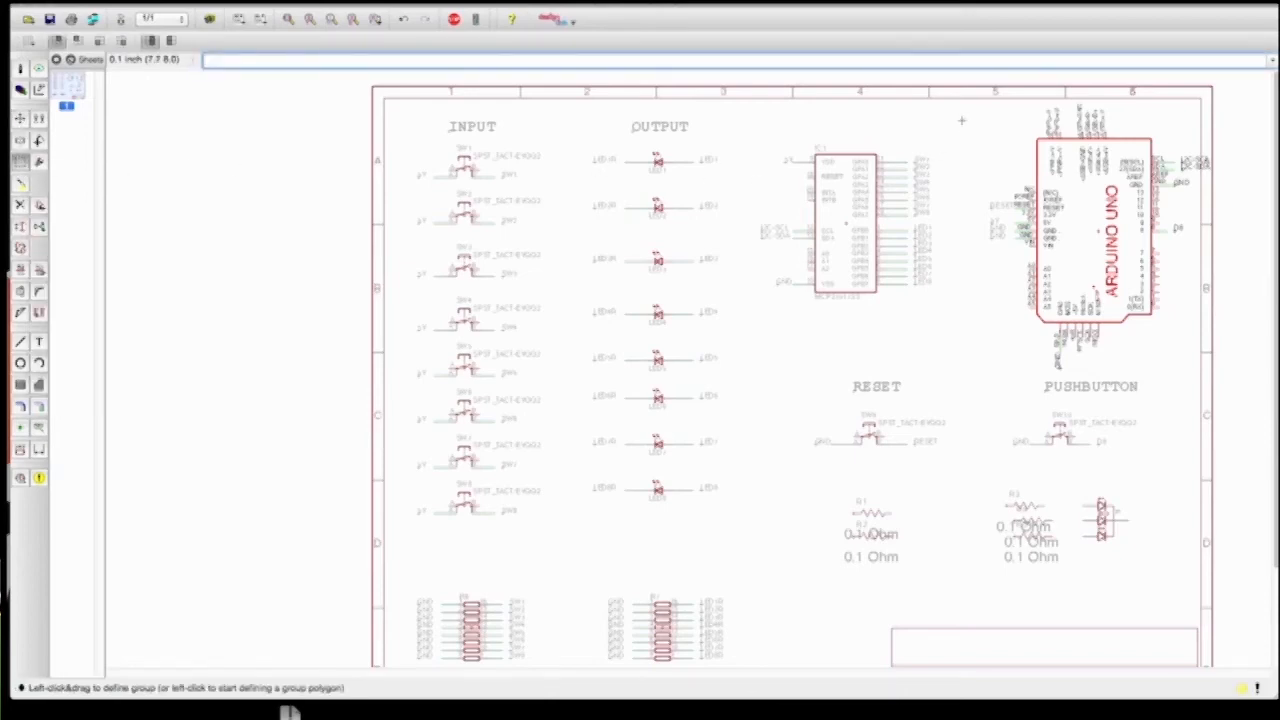
pyautogui.moveTo(956, 102); pyautogui.dragTo(1241, 374)
pyautogui.press('F7')
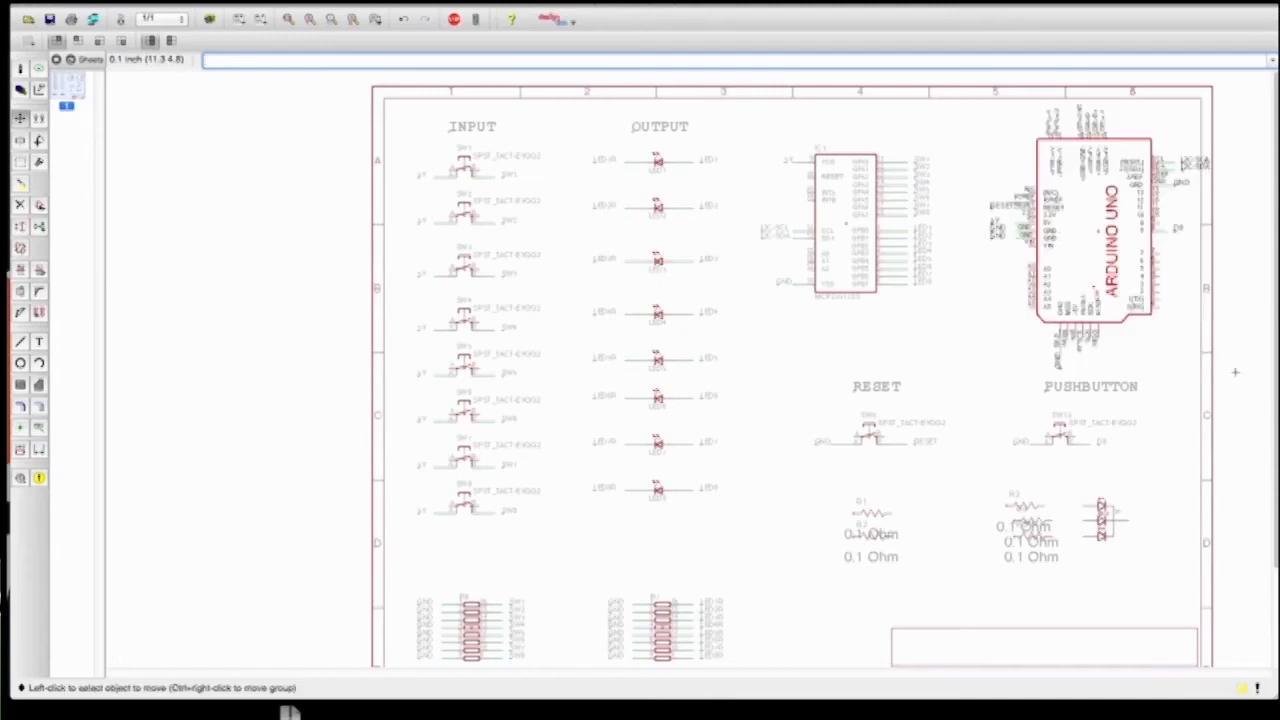
pyautogui.rightClick(1119, 287)
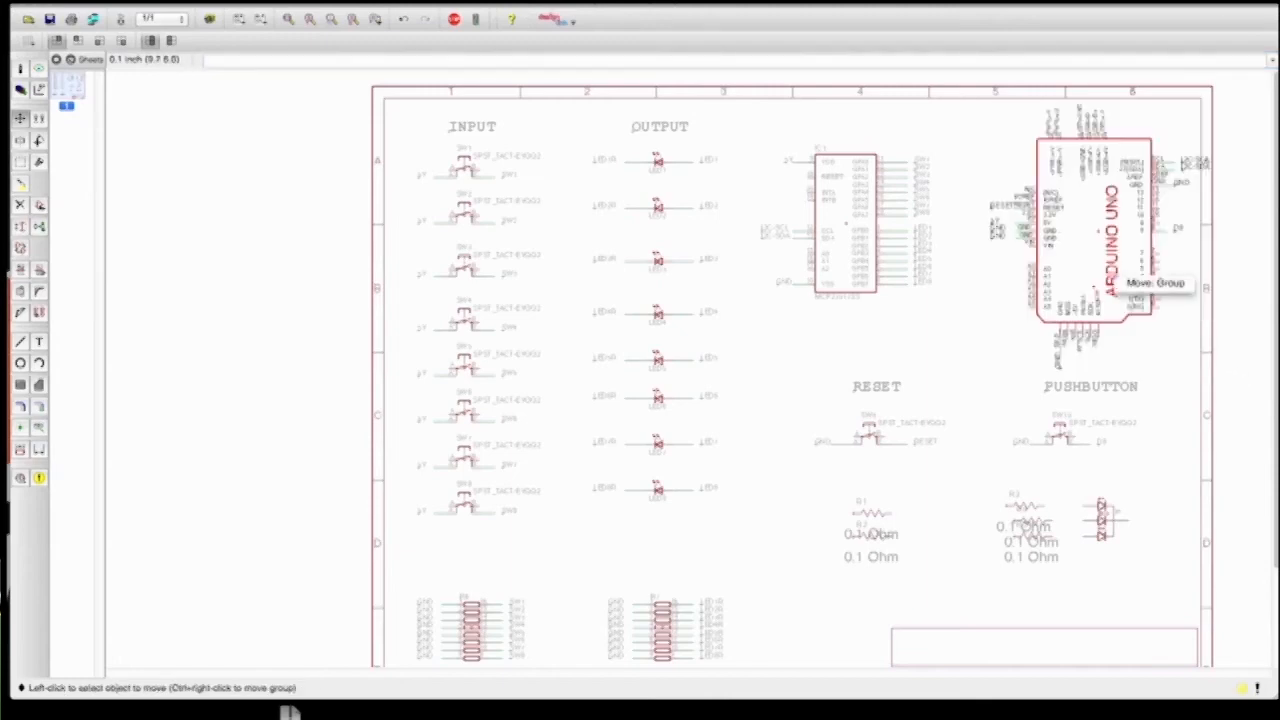
pyautogui.click(1128, 284)
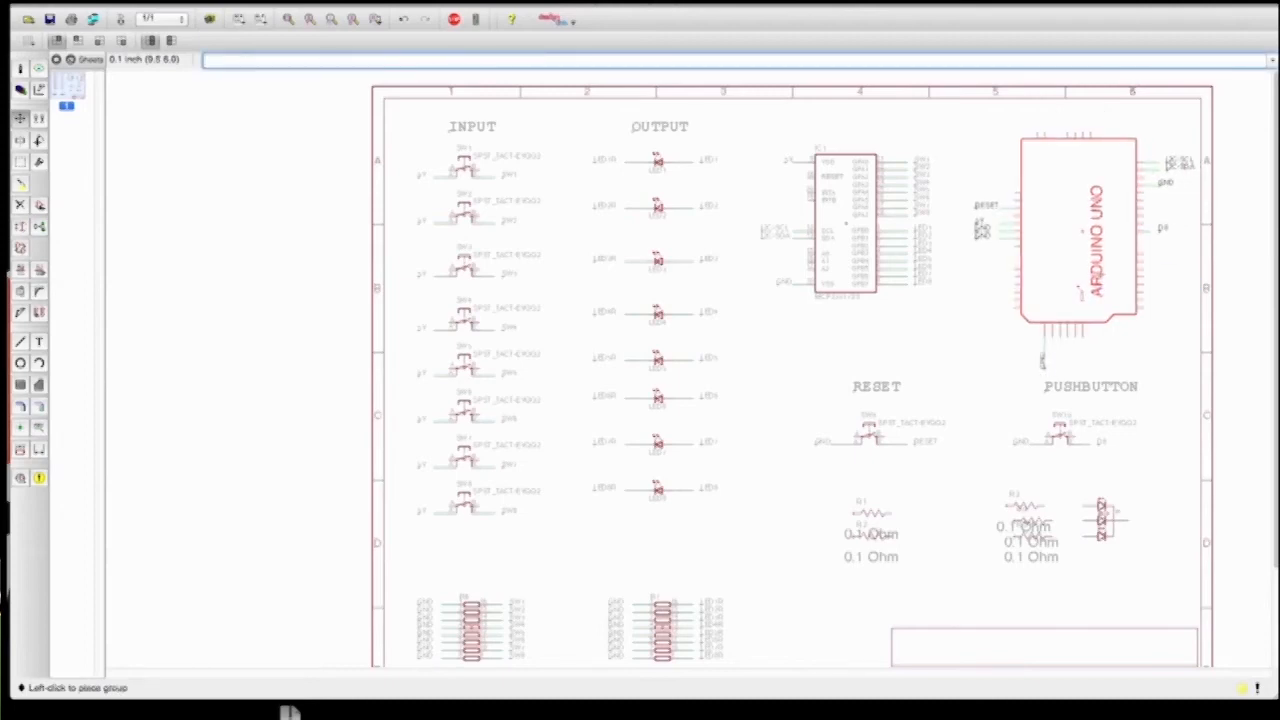
pyautogui.click(1098, 277)
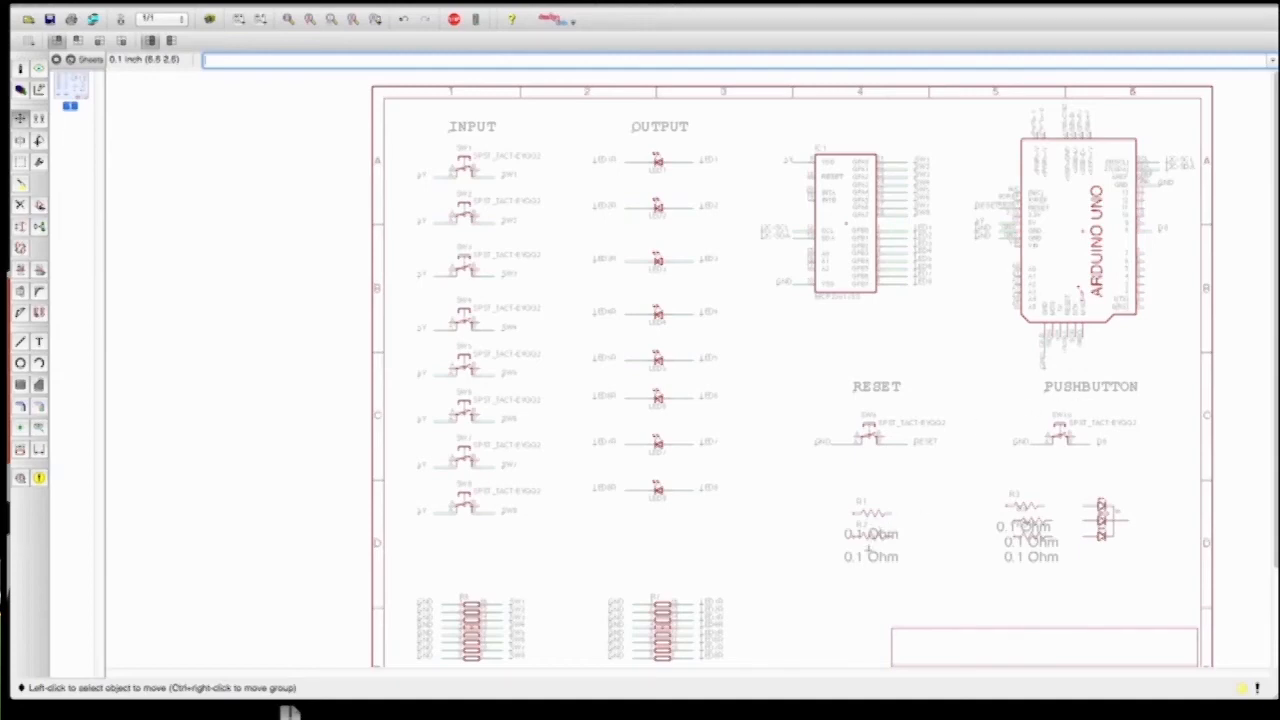
# Set the values of resistors R1 and R2 to 1.5k
pyautogui.click(24, 69)
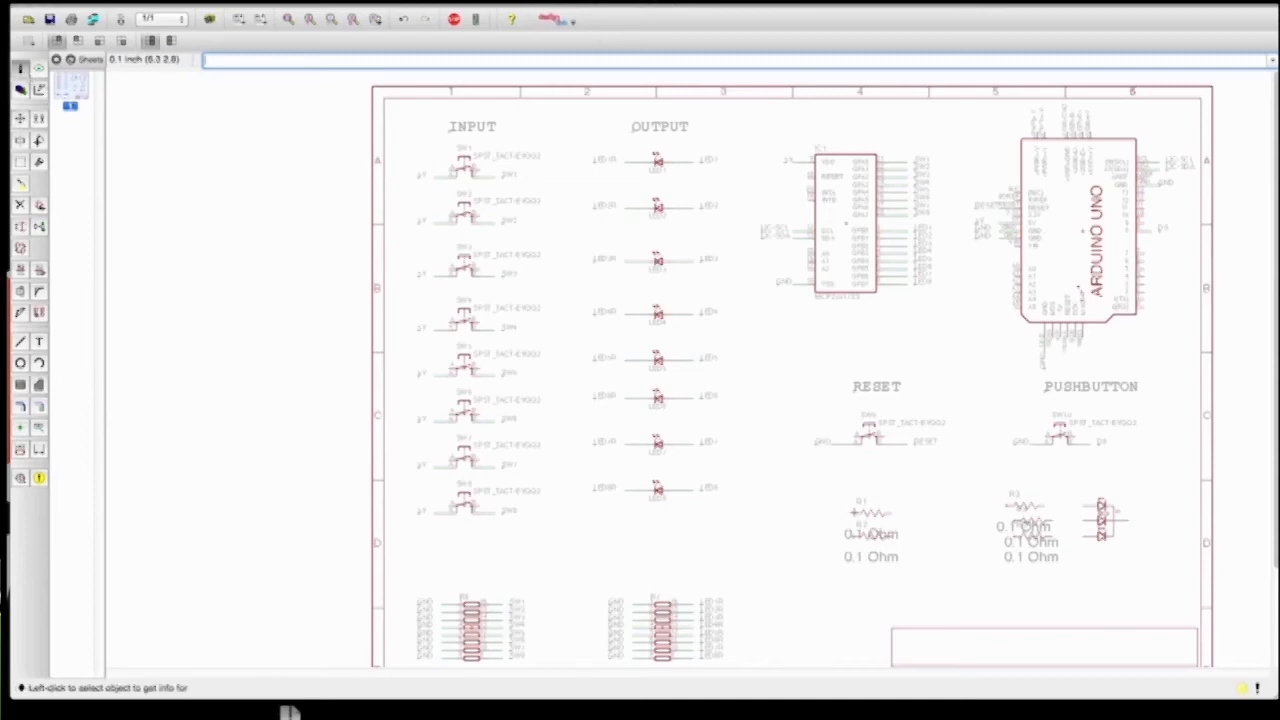
pyautogui.click(853, 512)
pyautogui.click(688, 509)
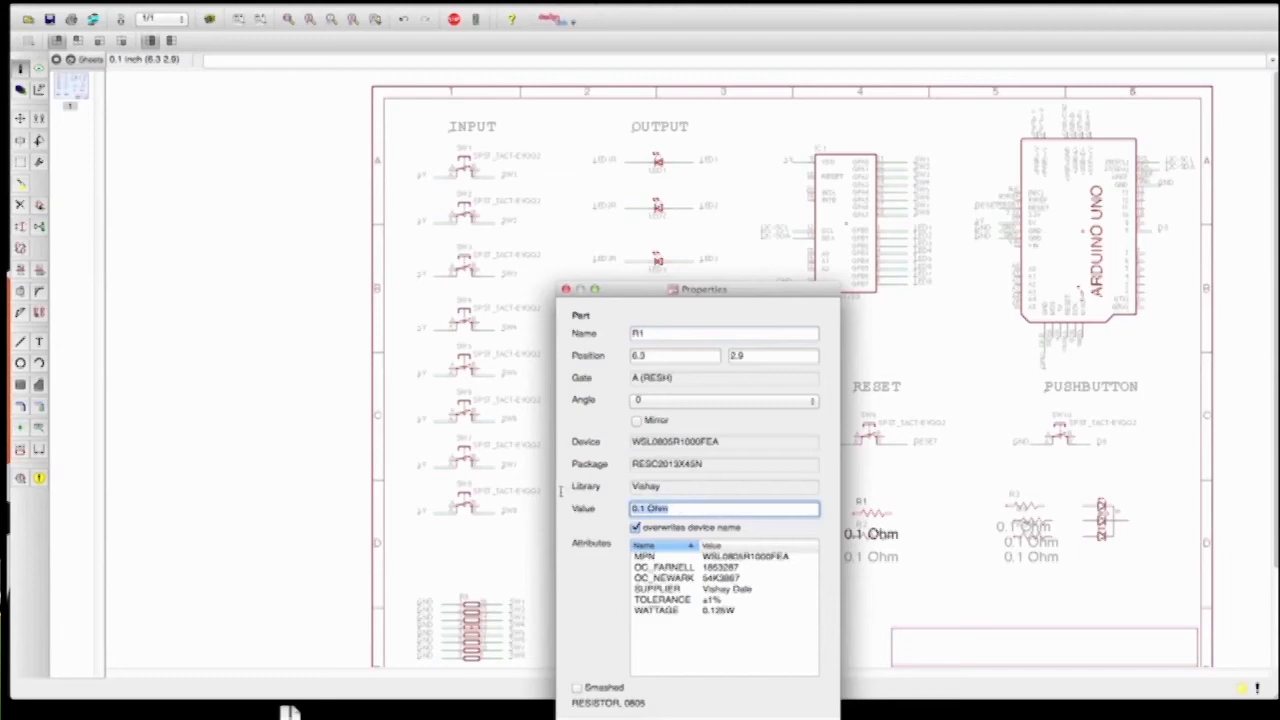
pyautogui.write('1.5K')
pyautogui.press('Return')
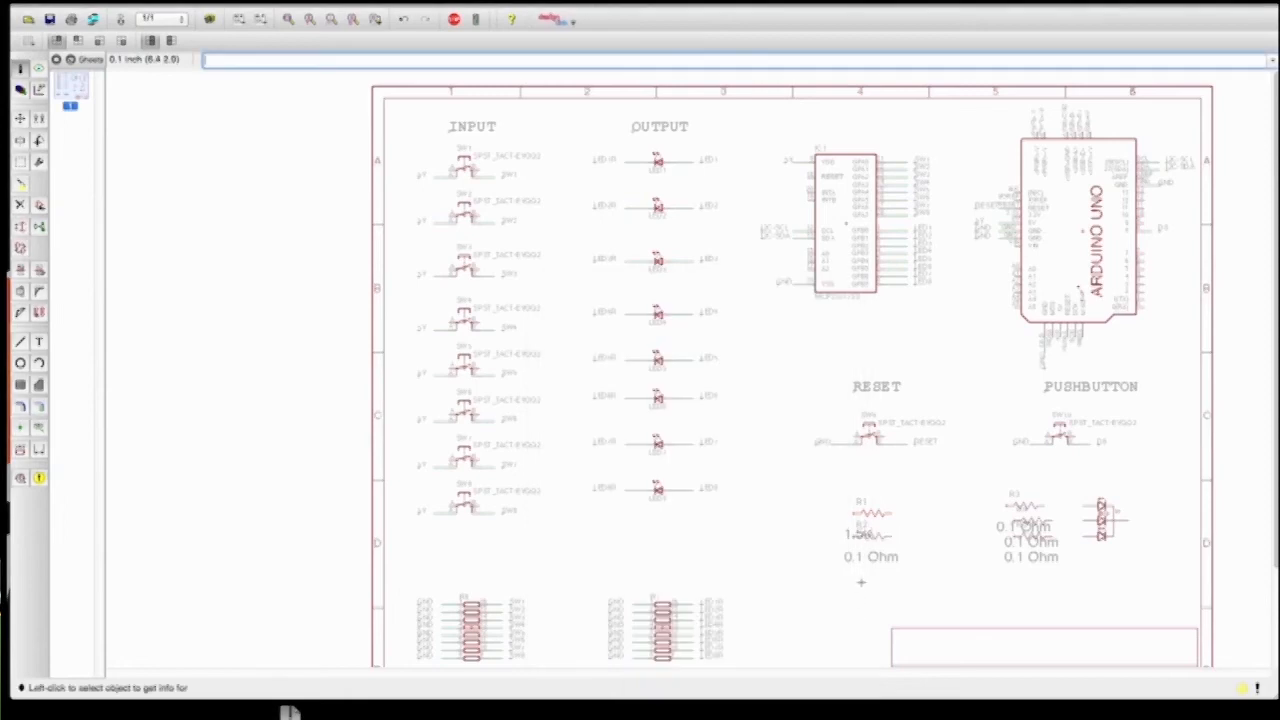
pyautogui.click(857, 534)
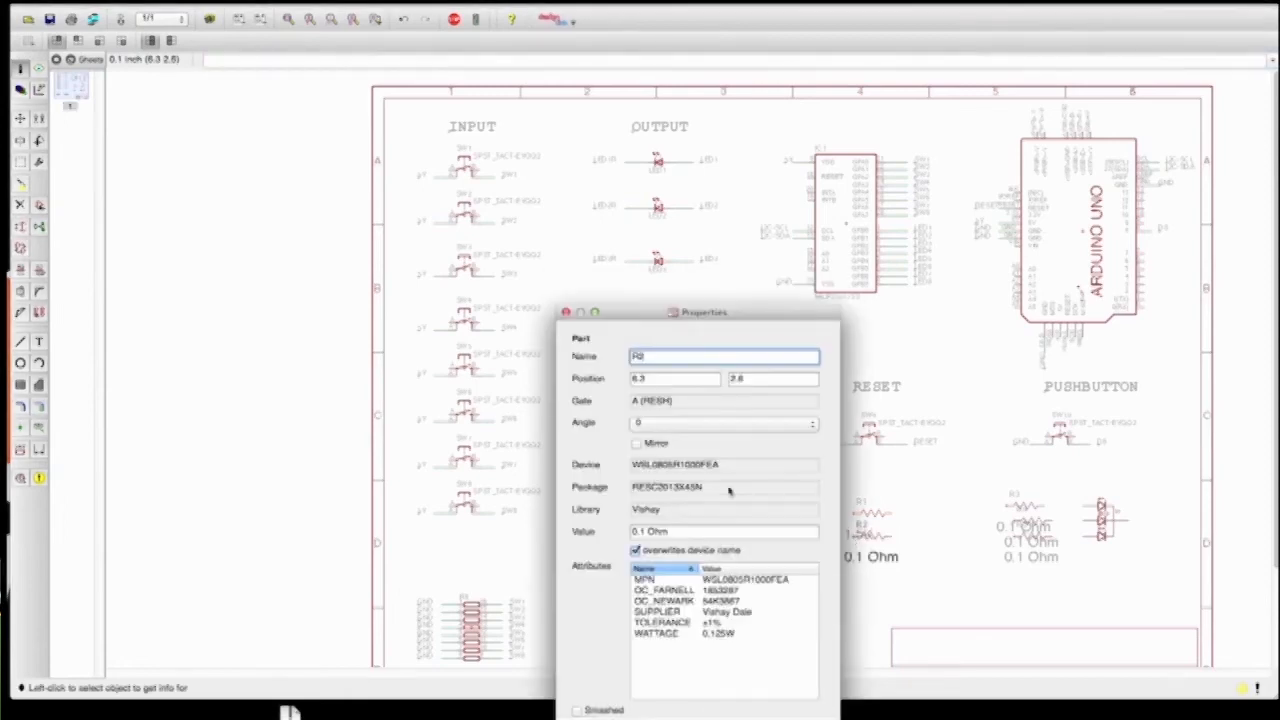
pyautogui.moveTo(680, 534); pyautogui.dragTo(529, 510)
pyautogui.write('1.5')
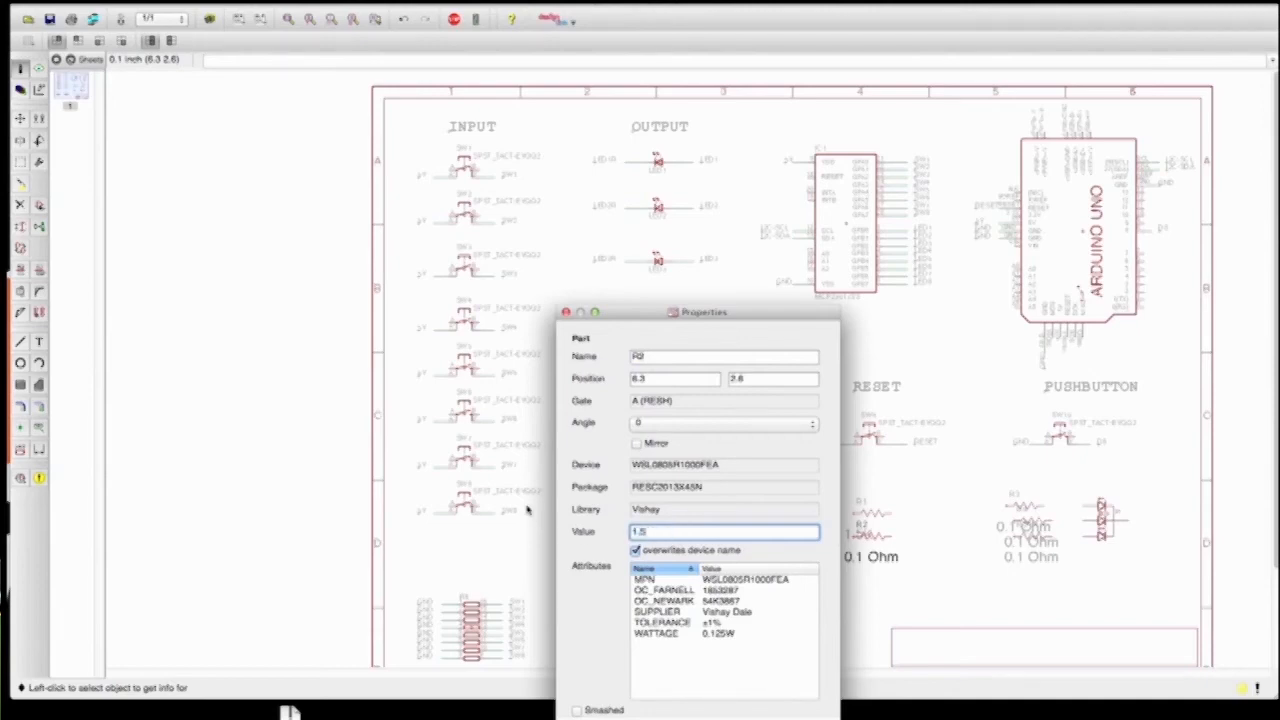
pyautogui.press('Return')
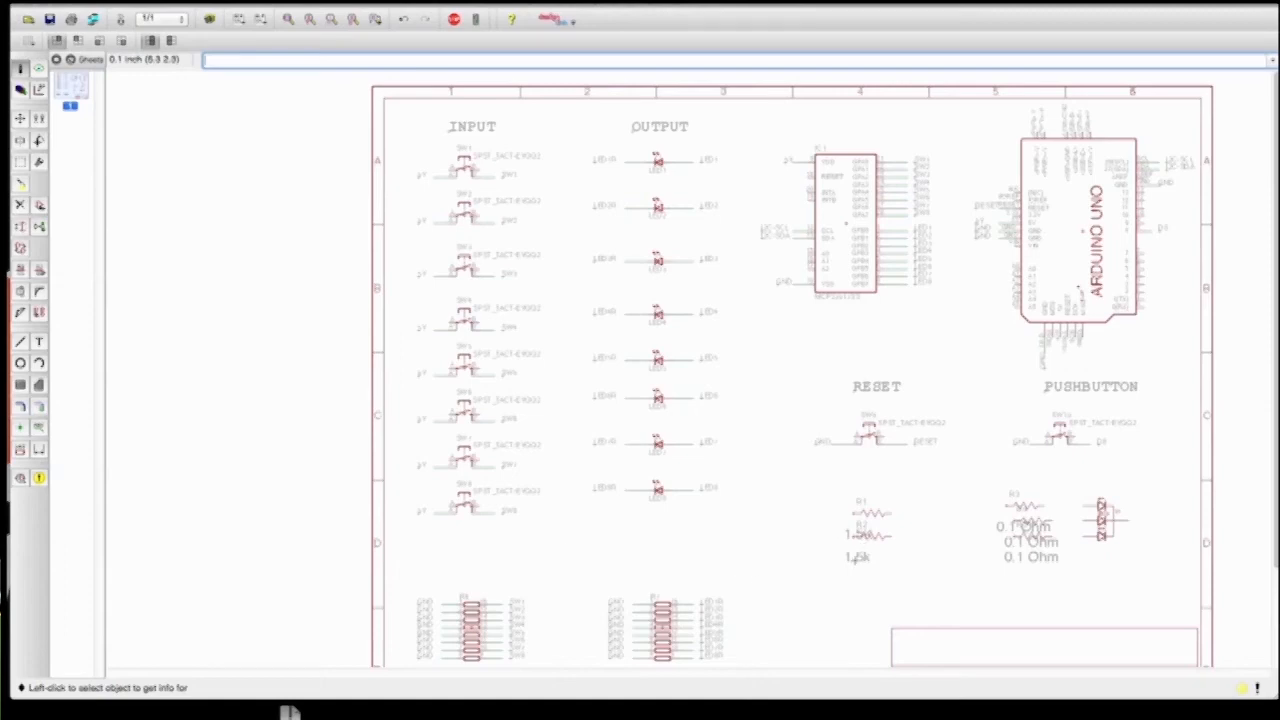
# Draw short horizontal net stubs outward from both ends of resistors R1 and R2
pyautogui.click(39, 342)
pyautogui.click(36, 453)
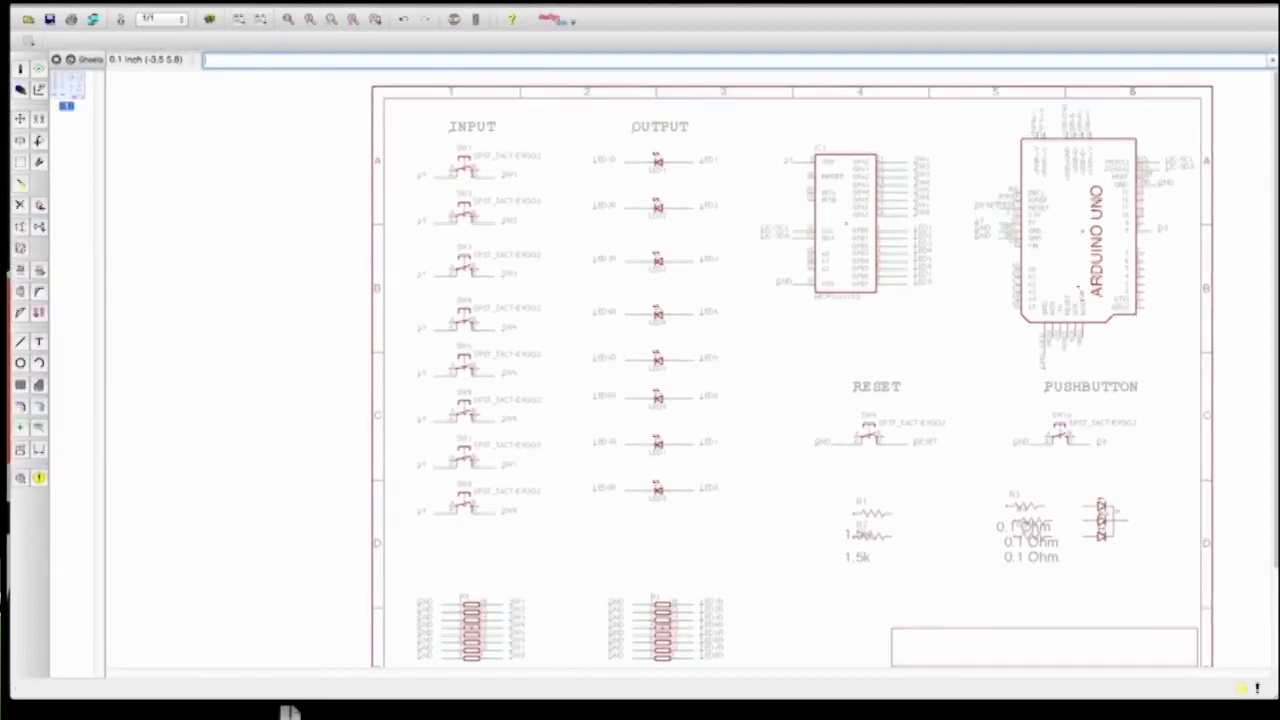
pyautogui.click(20, 342)
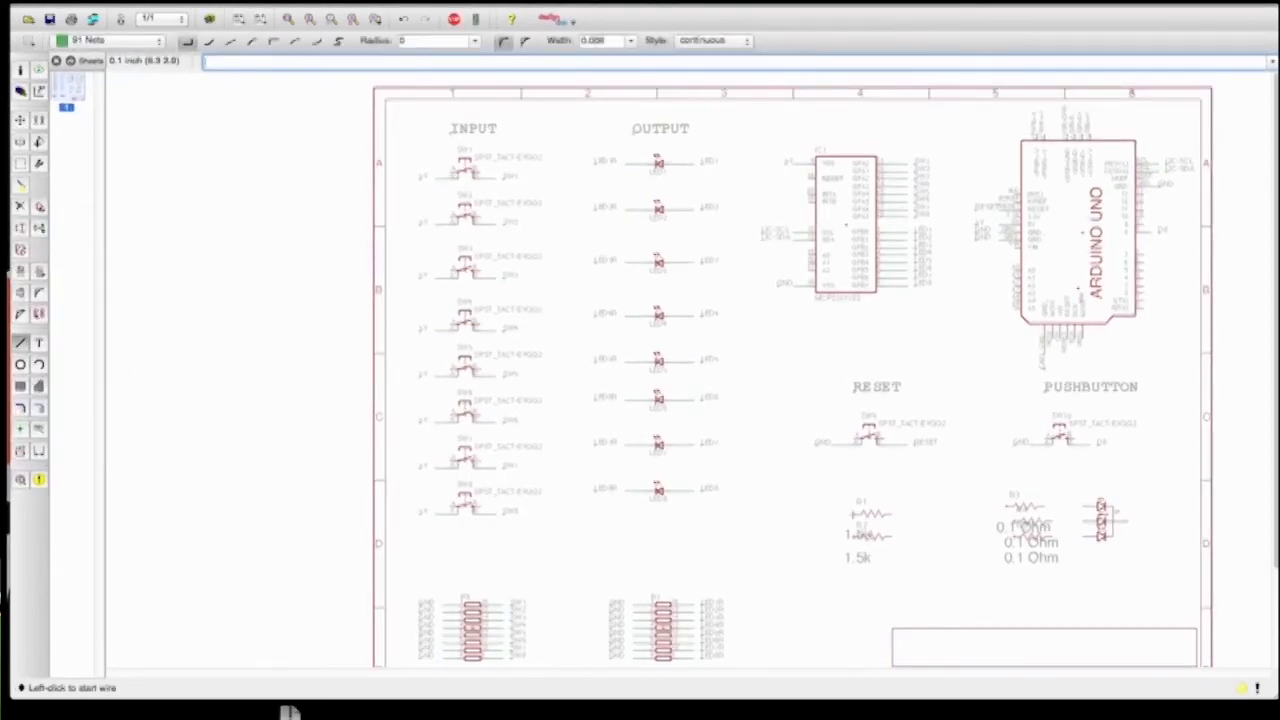
pyautogui.click(853, 514)
pyautogui.press('Escape')
pyautogui.click(853, 536)
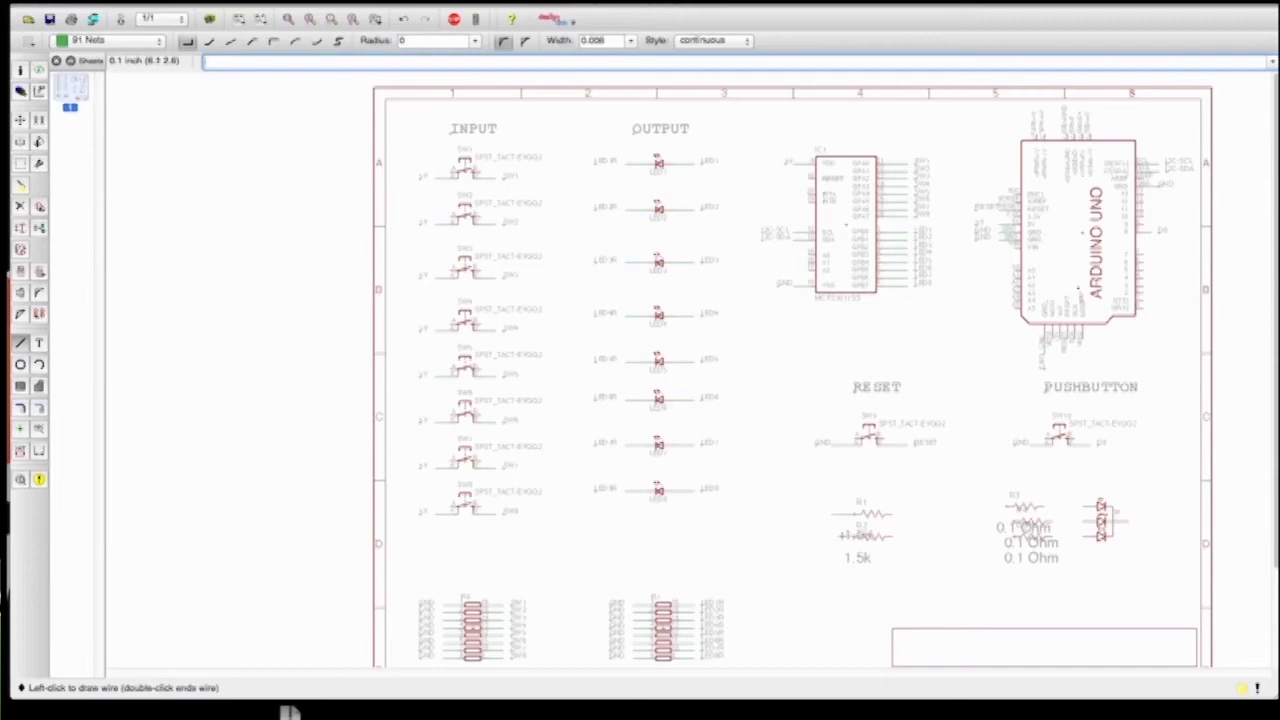
pyautogui.doubleClick(833, 536)
pyautogui.click(894, 514)
pyautogui.doubleClick(907, 514)
pyautogui.click(893, 537)
pyautogui.doubleClick(907, 537)
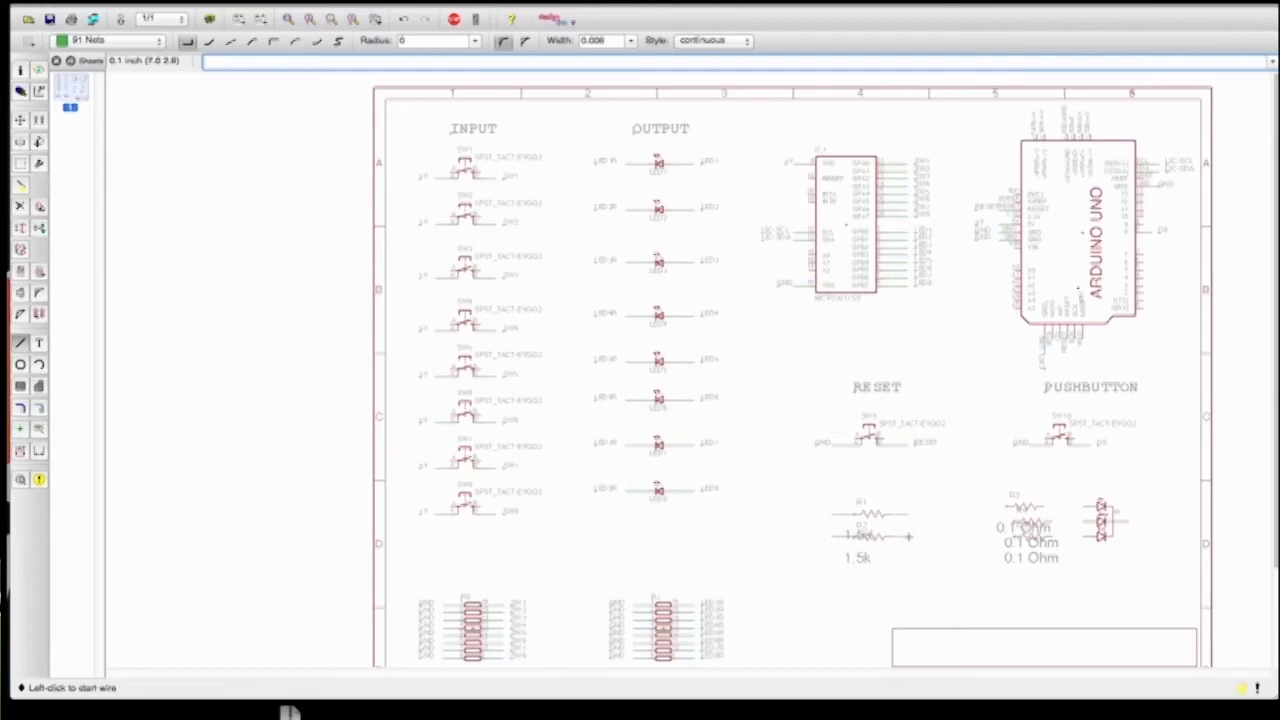
# Name the left-hand nets of R1 and R2 5V, connecting both to the existing 5V net
pyautogui.click(20, 270)
pyautogui.click(836, 519)
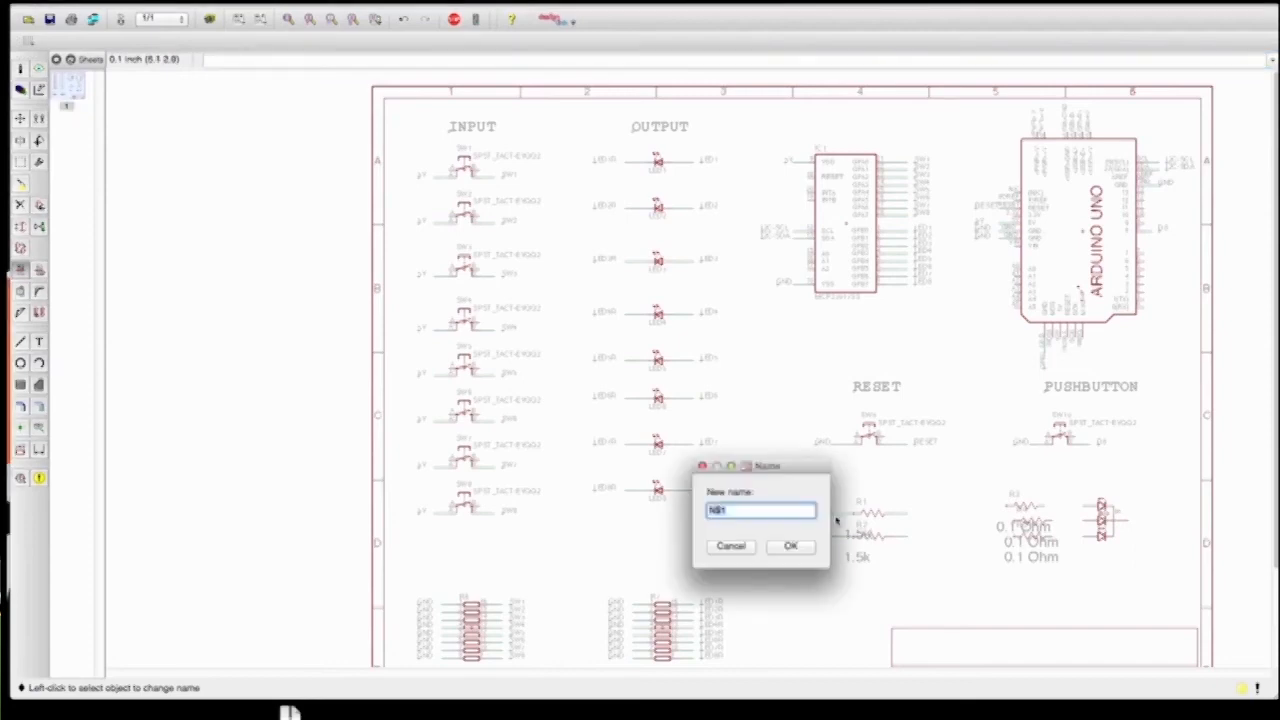
pyautogui.write('5V')
pyautogui.press('Return')
pyautogui.press('Return')
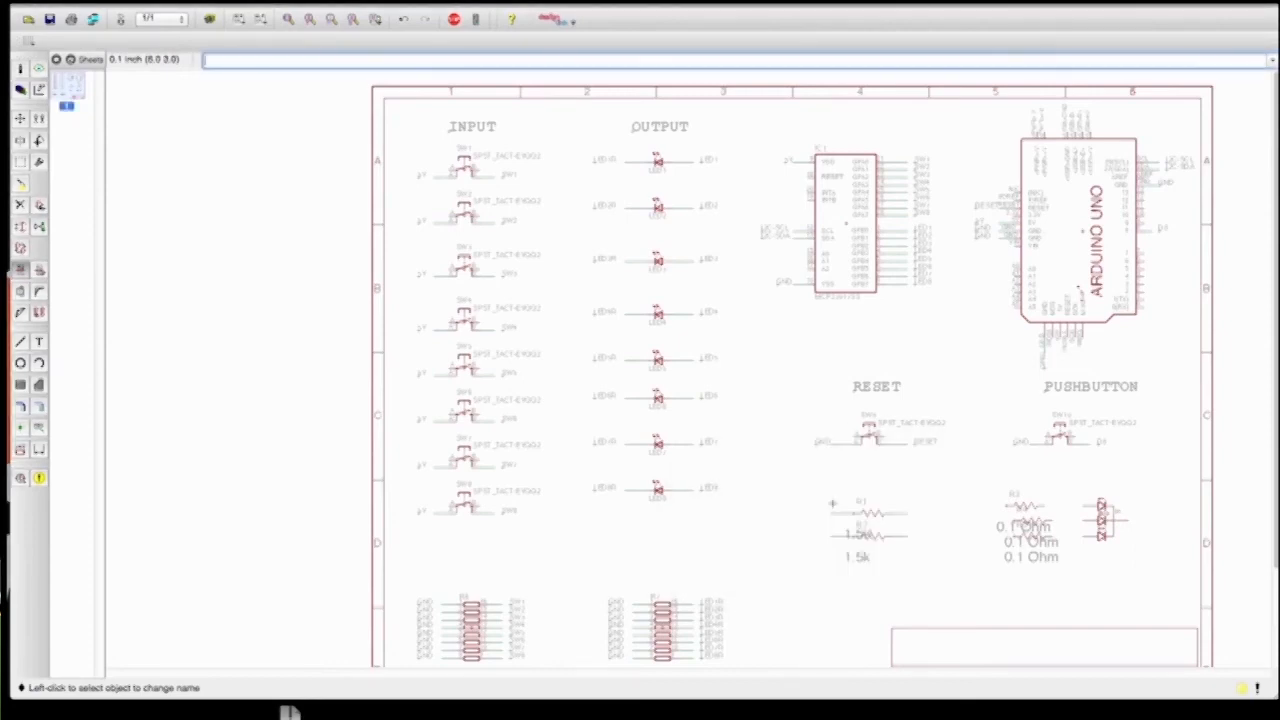
pyautogui.click(836, 537)
pyautogui.write('5V')
pyautogui.press('Return')
pyautogui.press('Return')
# Name R1's right-hand net I2C-SDA and R2's right-hand net I2C-SCL, connecting them to the existing I2C nets
pyautogui.click(896, 516)
pyautogui.write('I2C-SDA')
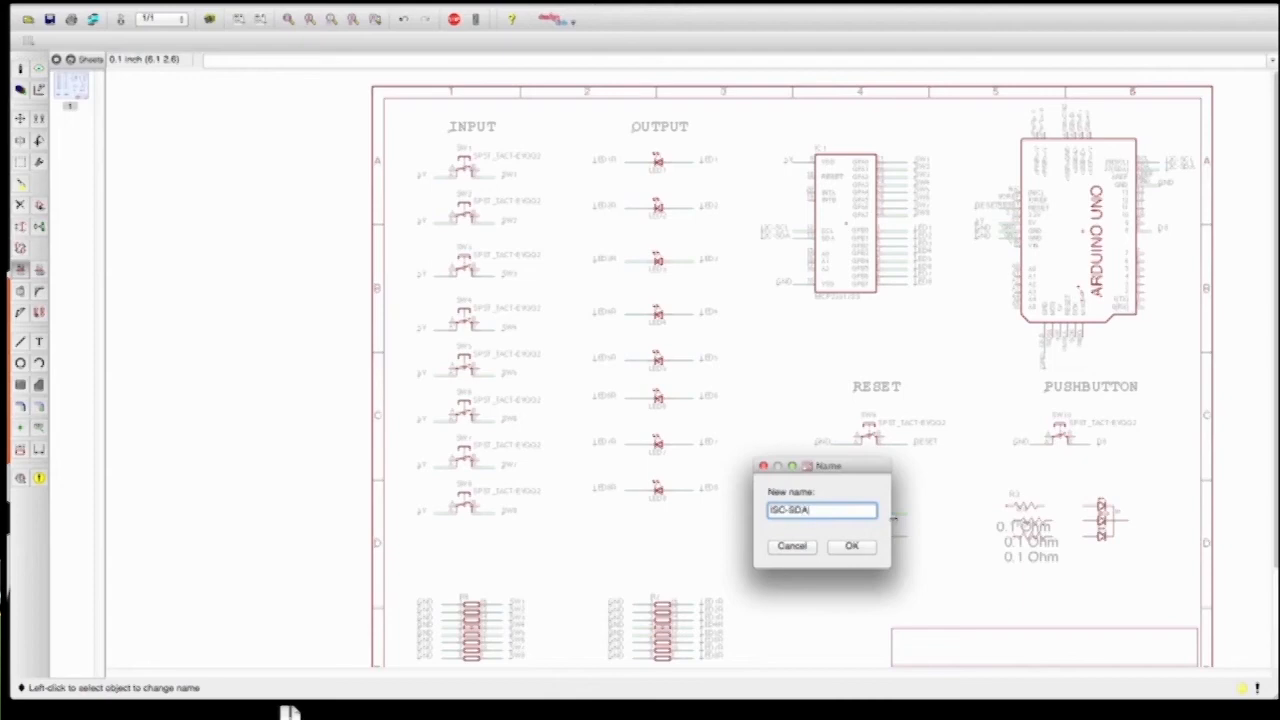
pyautogui.press('Return')
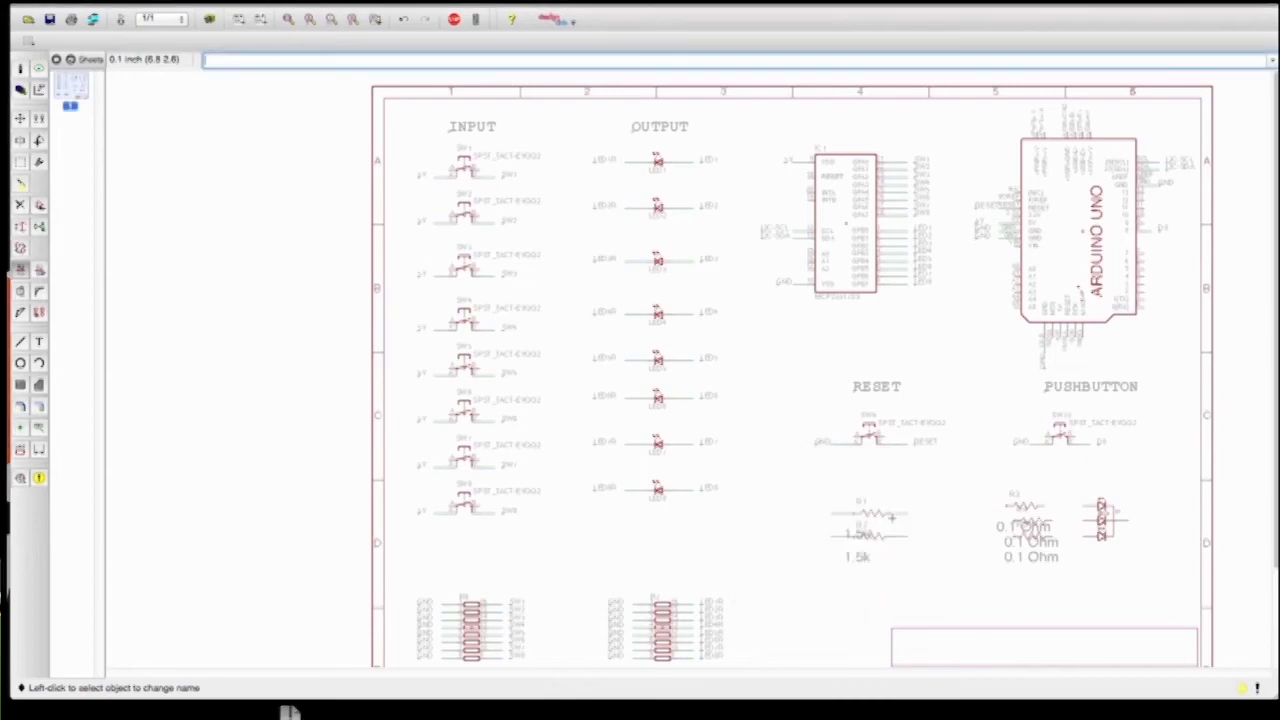
pyautogui.click(903, 519)
pyautogui.write('I2C-SDA')
pyautogui.press('Return')
pyautogui.press('Return')
pyautogui.click(903, 535)
pyautogui.write('I2C-SCL')
pyautogui.press('Return')
pyautogui.press('Return')
# Place net labels on both ends of R1 and R2: 5V on the left, I2C-SDA and I2C-SCL on the right
pyautogui.click(39, 427)
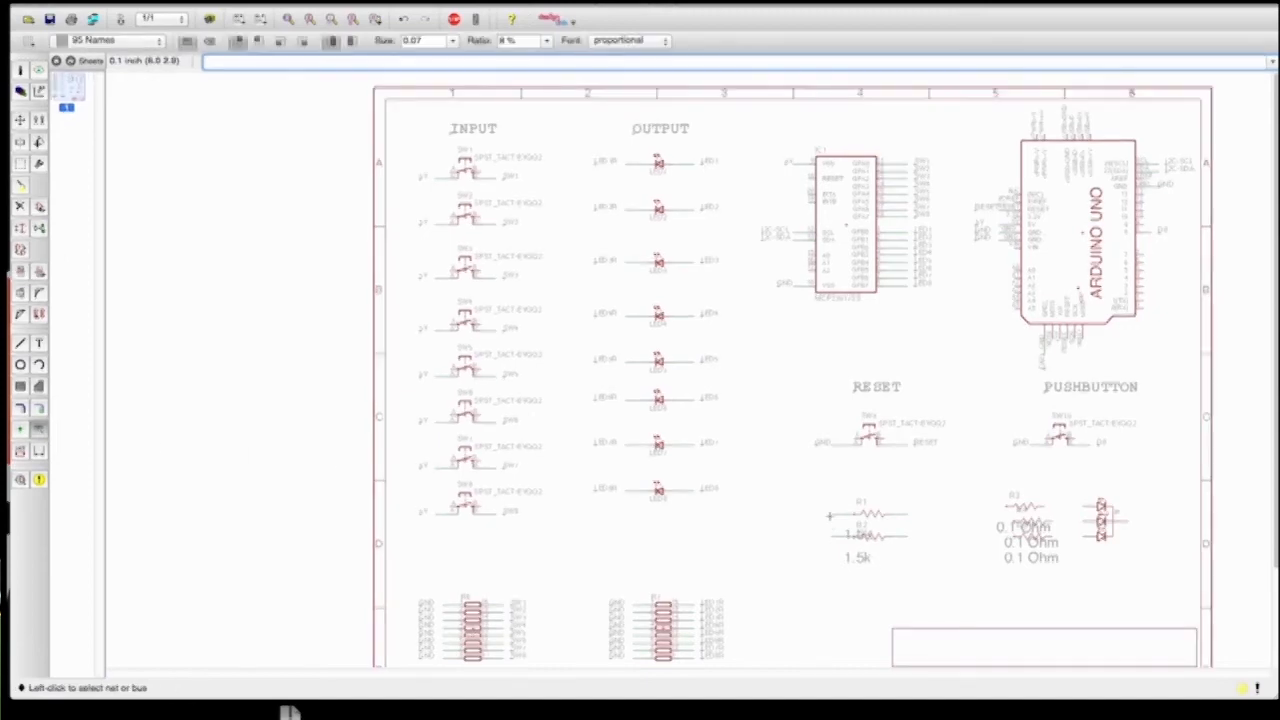
pyautogui.click(829, 536)
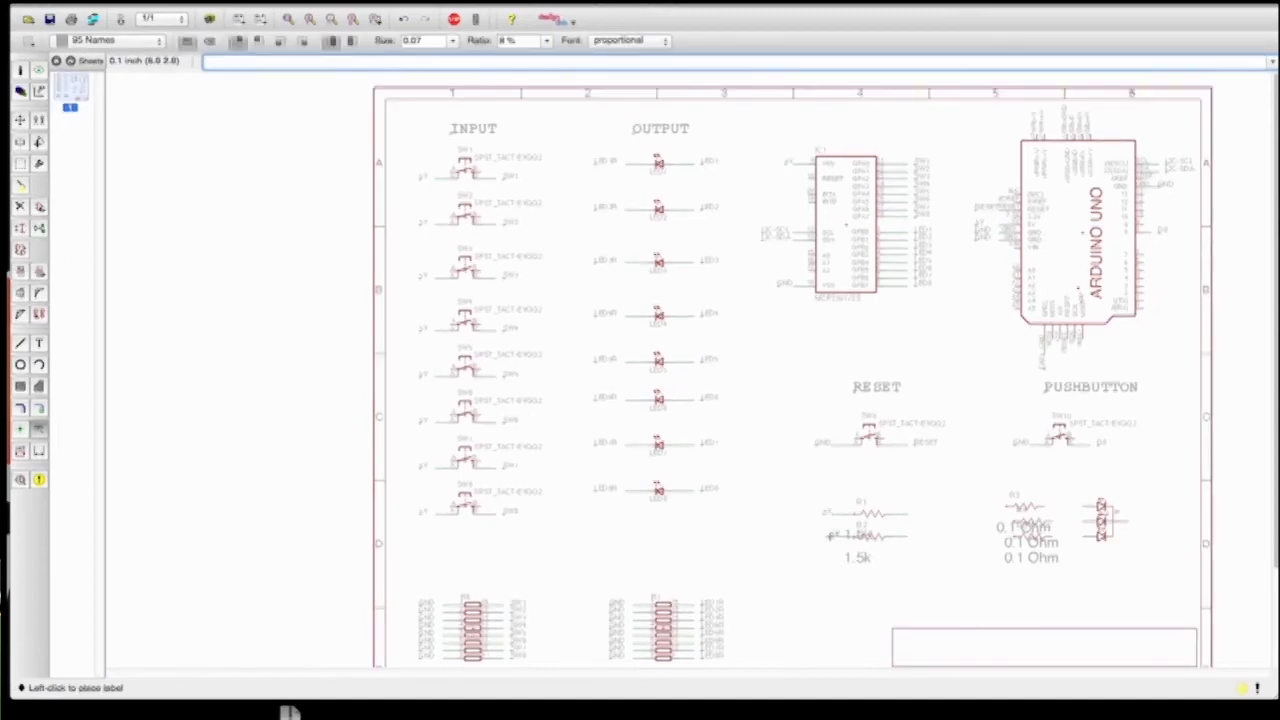
pyautogui.click(825, 536)
pyautogui.click(909, 514)
pyautogui.click(911, 512)
pyautogui.click(912, 536)
pyautogui.click(912, 536)
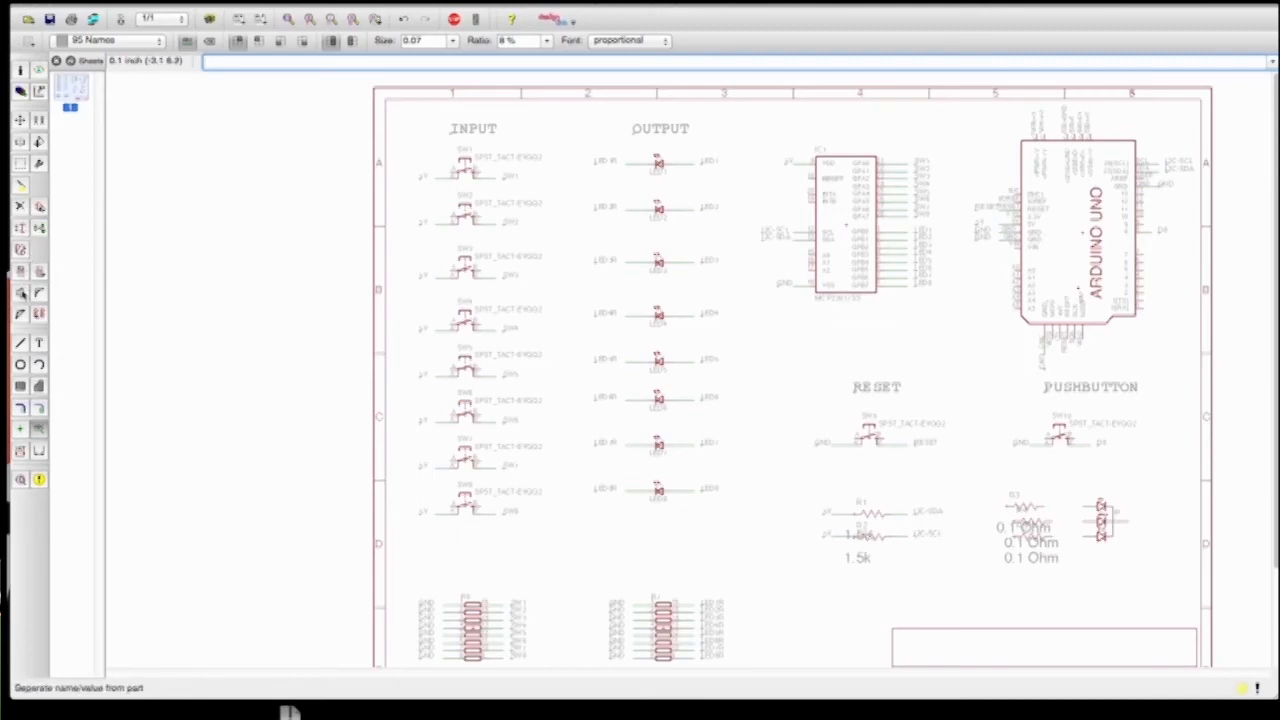
# Smash resistors R1 and R2 and delete R1's 1.5k value text overlapping R2
pyautogui.click(21, 292)
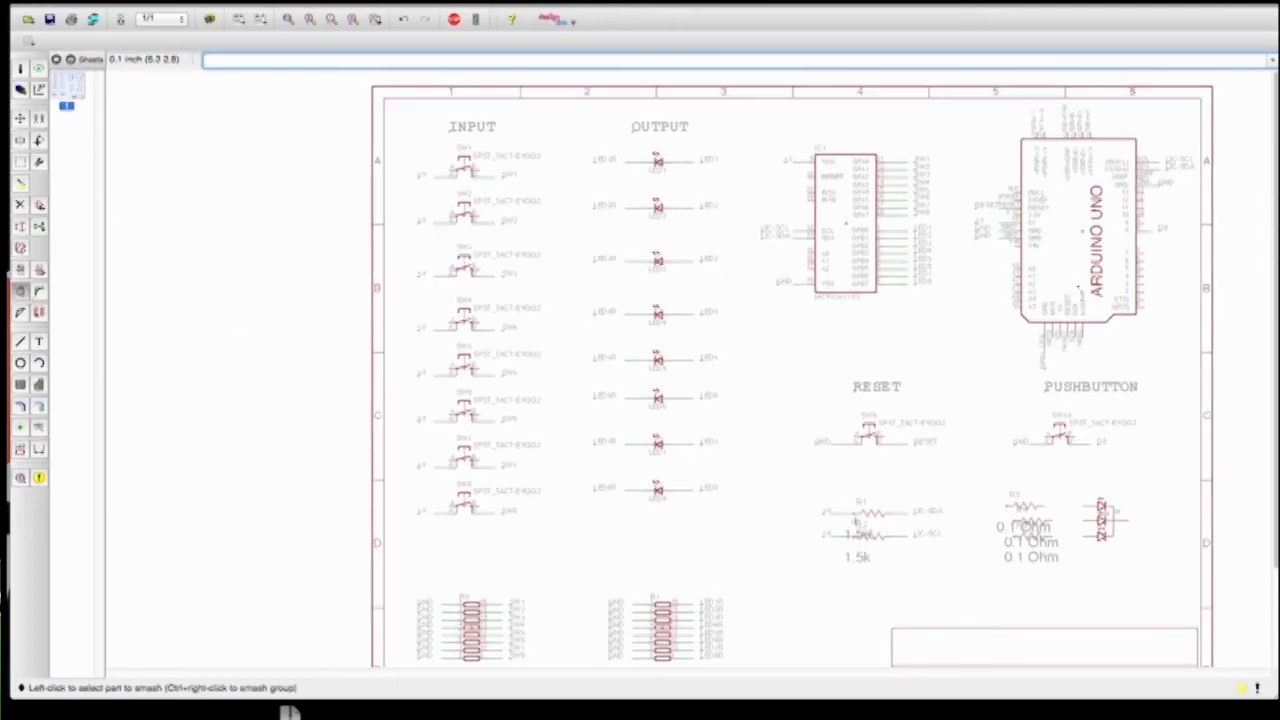
pyautogui.click(866, 512)
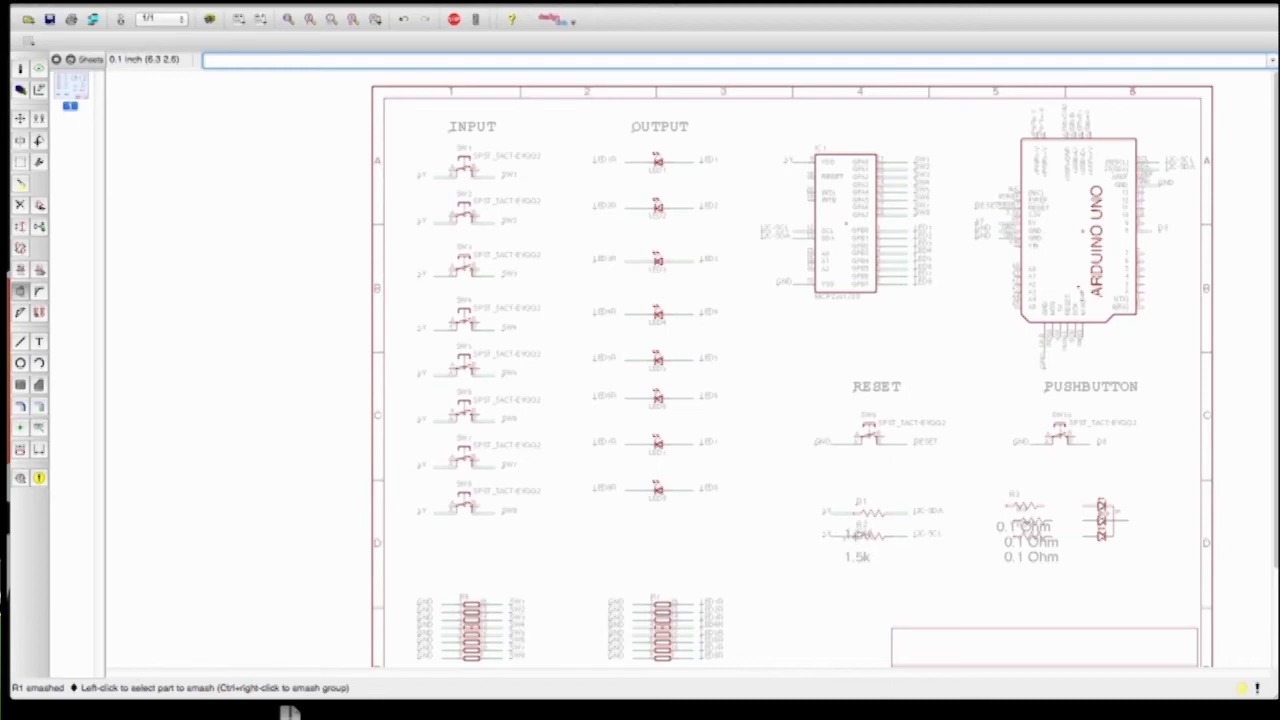
pyautogui.click(858, 536)
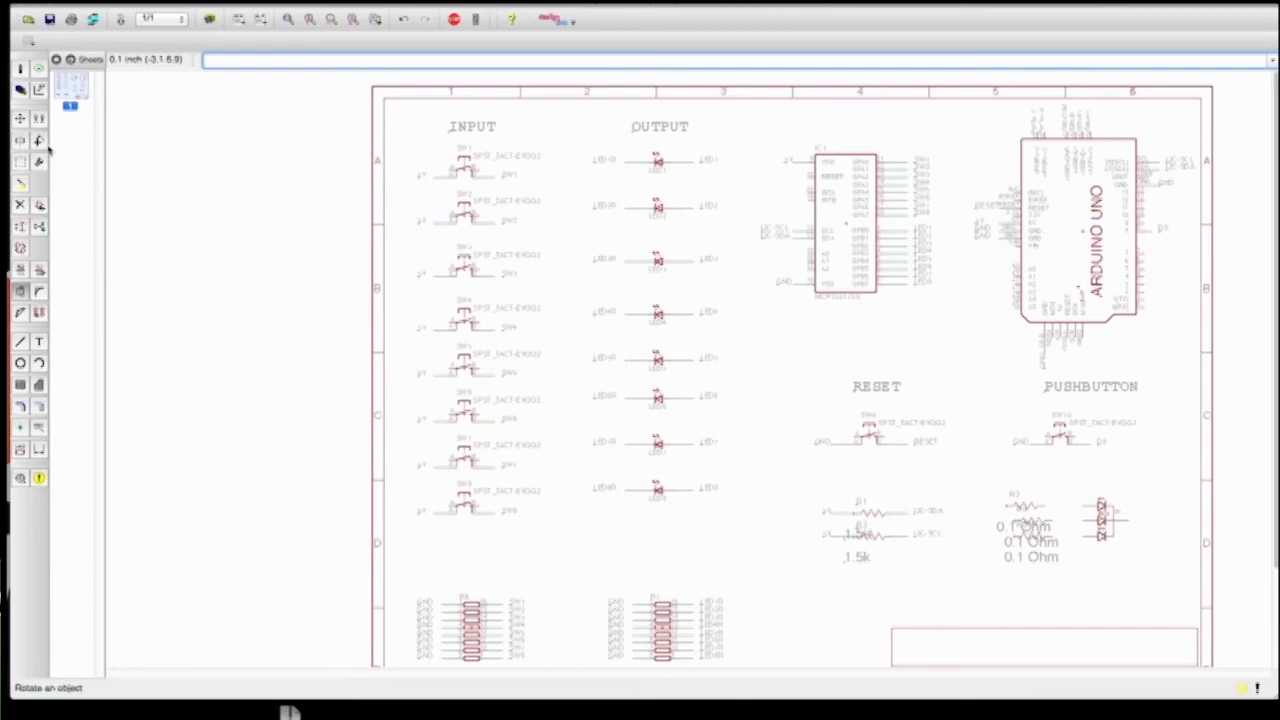
pyautogui.click(20, 204)
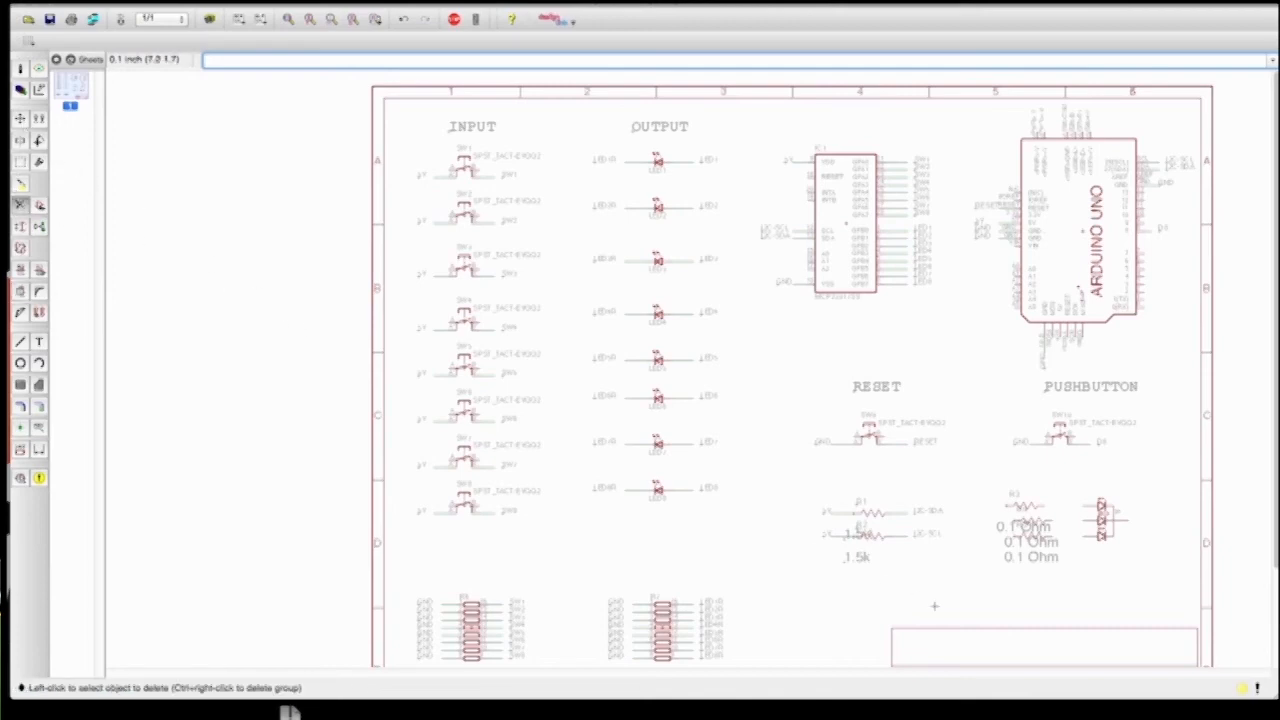
pyautogui.click(848, 540)
pyautogui.click(848, 540)
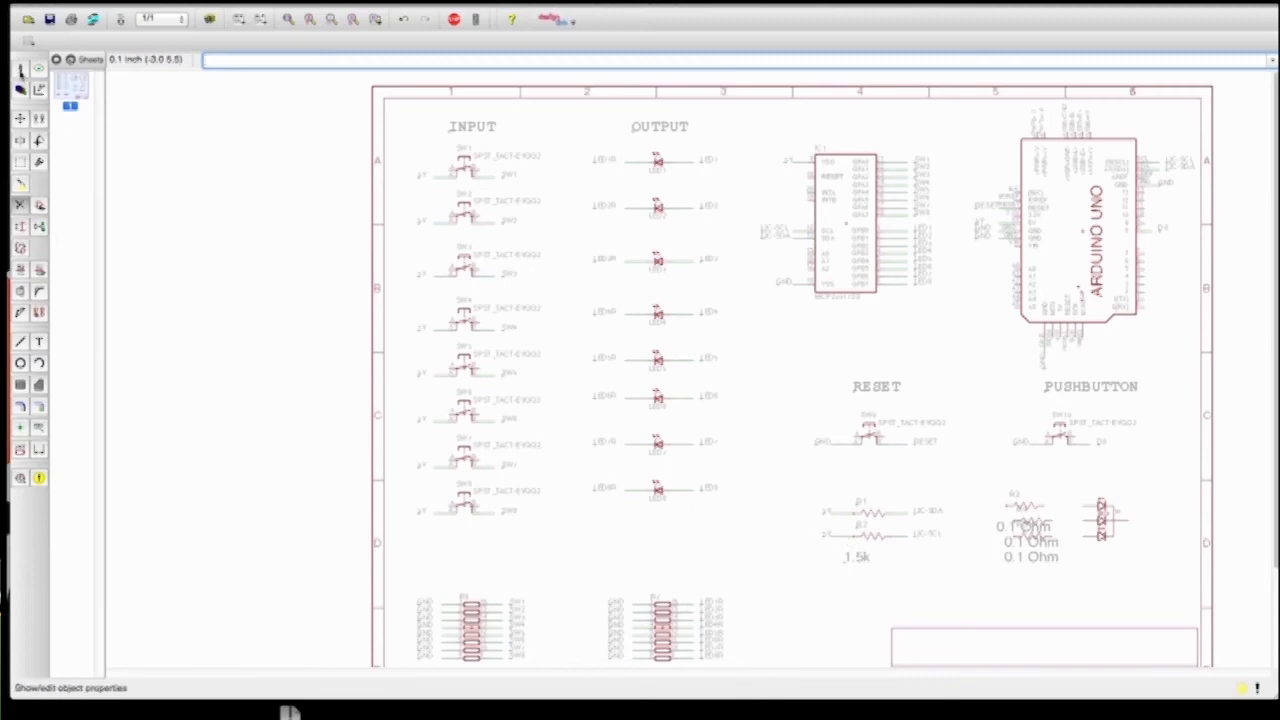
# Move the 1.5k value text and the R1 and R2 name texts right so they sit centred on the pull-up resistors
pyautogui.click(20, 118)
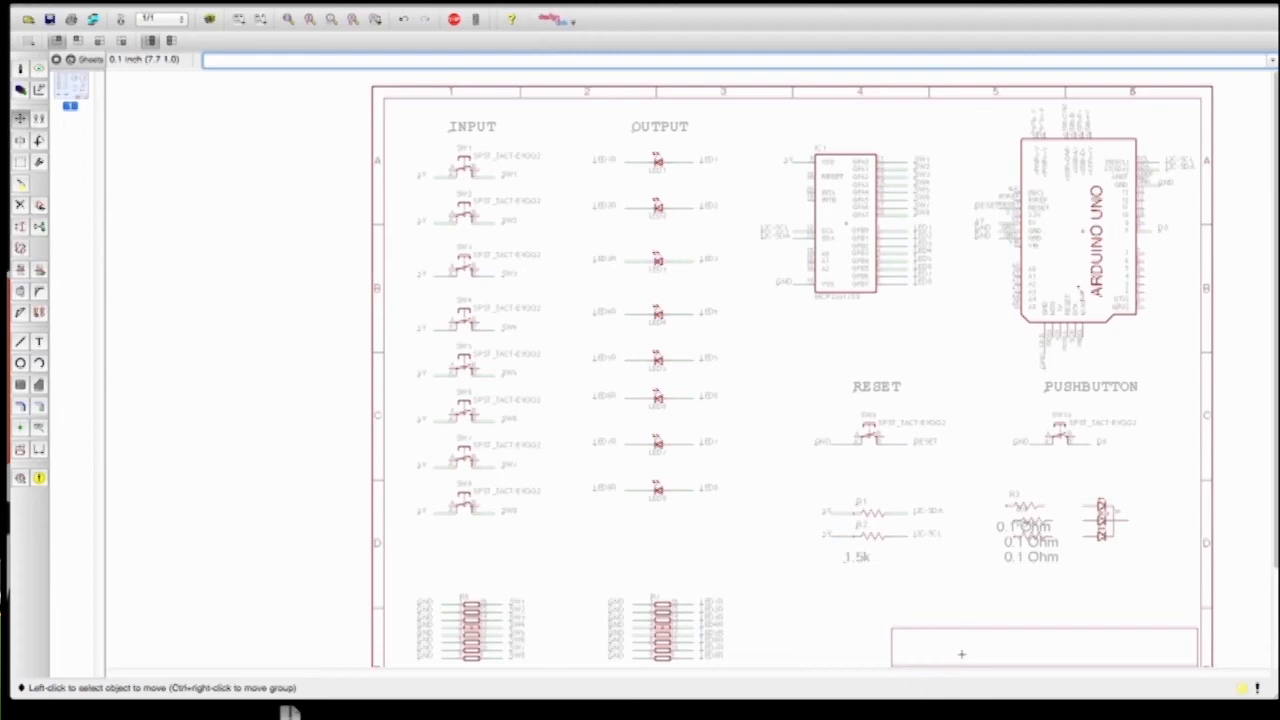
pyautogui.click(850, 566)
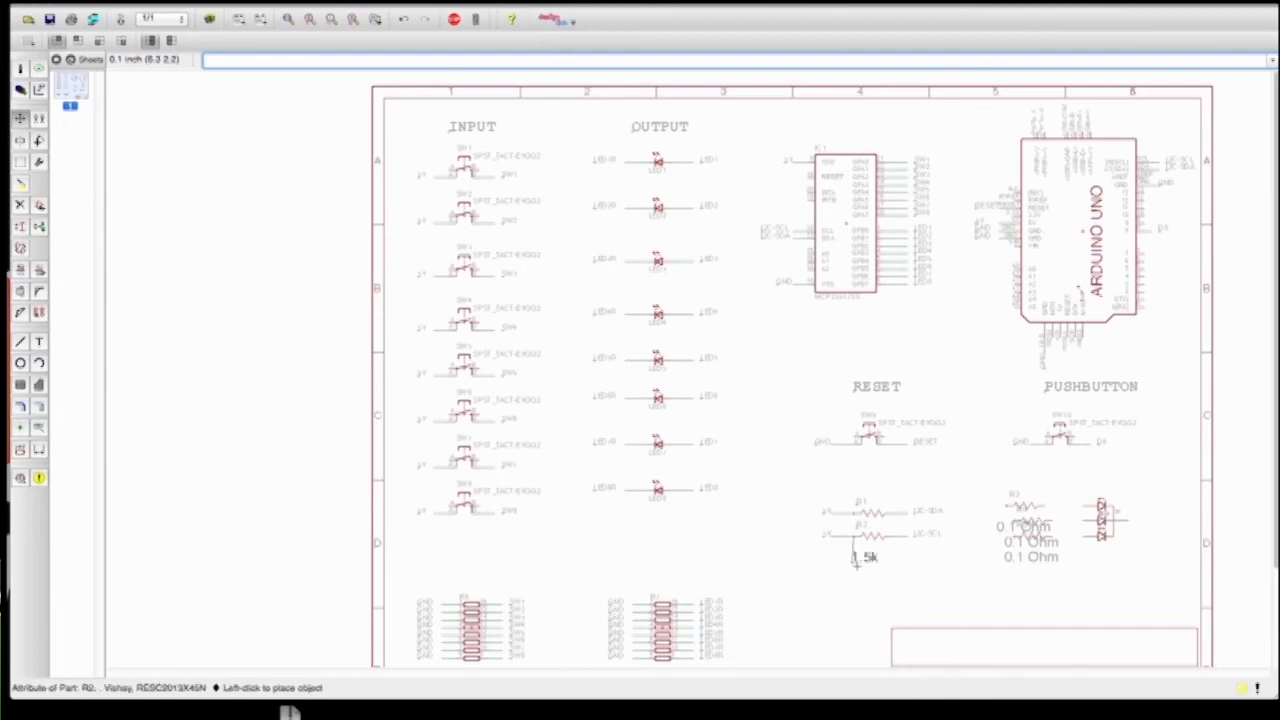
pyautogui.click(862, 562)
pyautogui.click(867, 535)
pyautogui.click(861, 531)
pyautogui.click(862, 529)
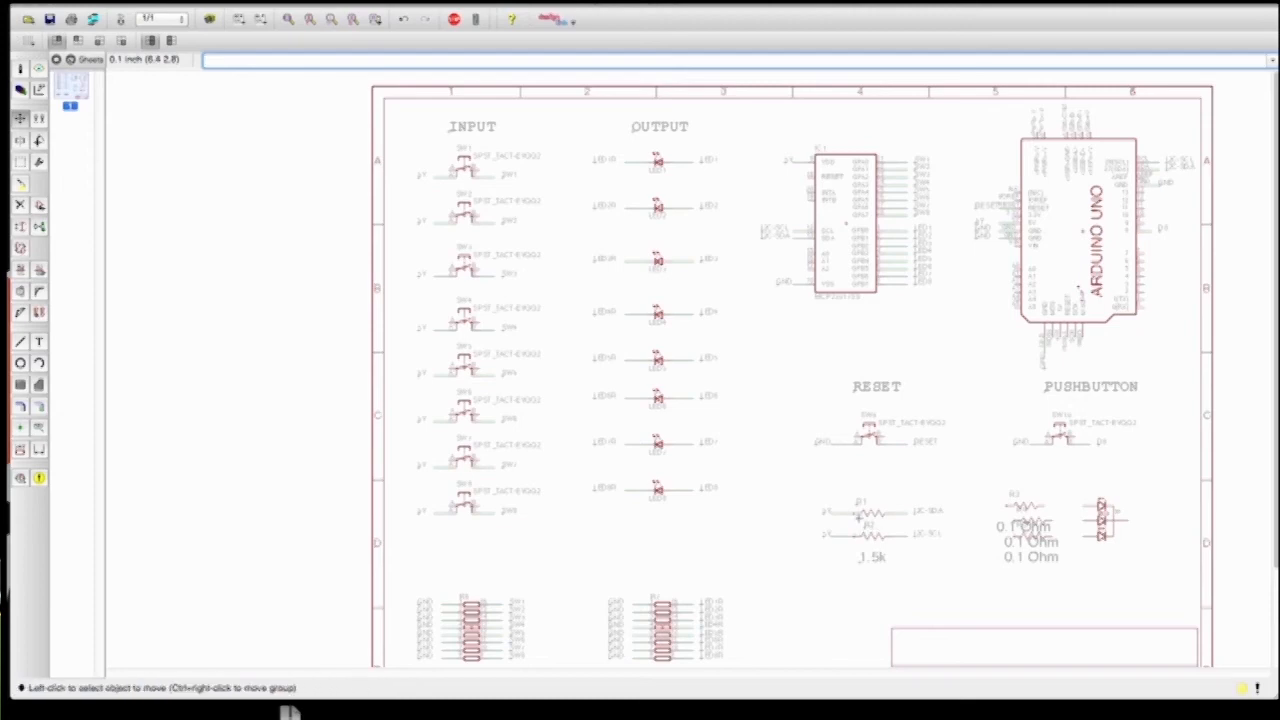
pyautogui.click(857, 507)
pyautogui.click(857, 507)
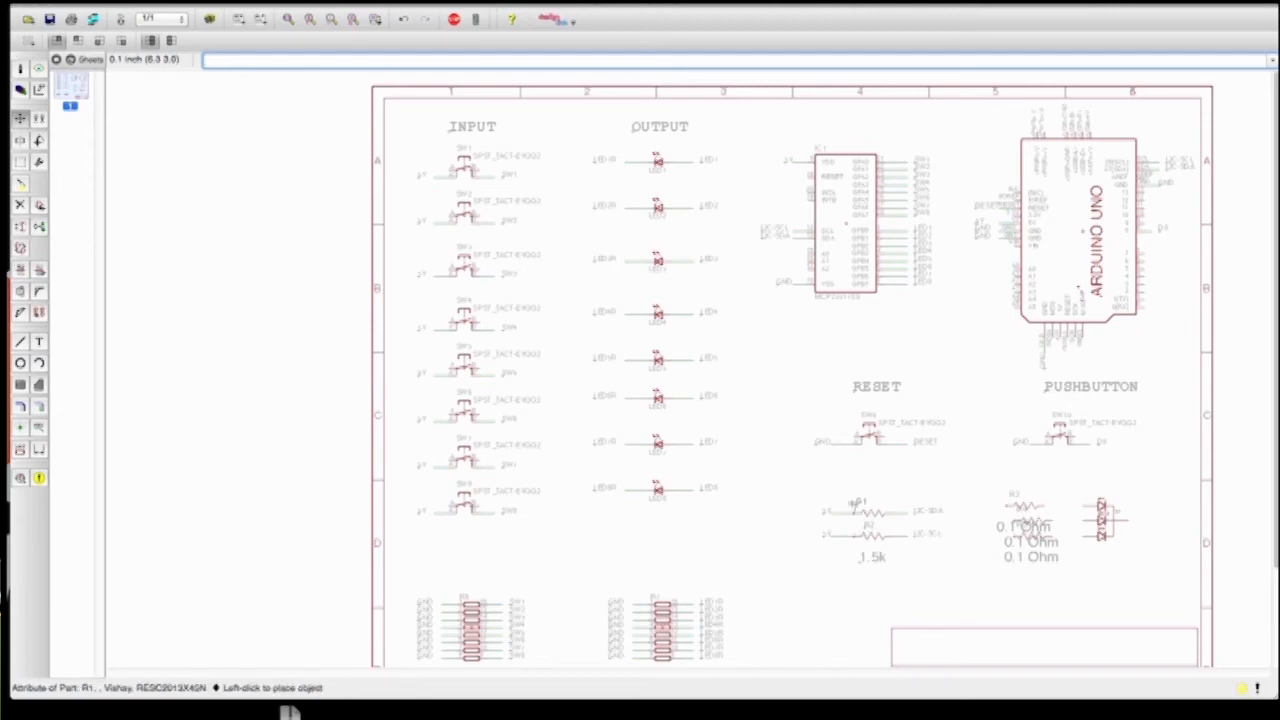
pyautogui.click(864, 504)
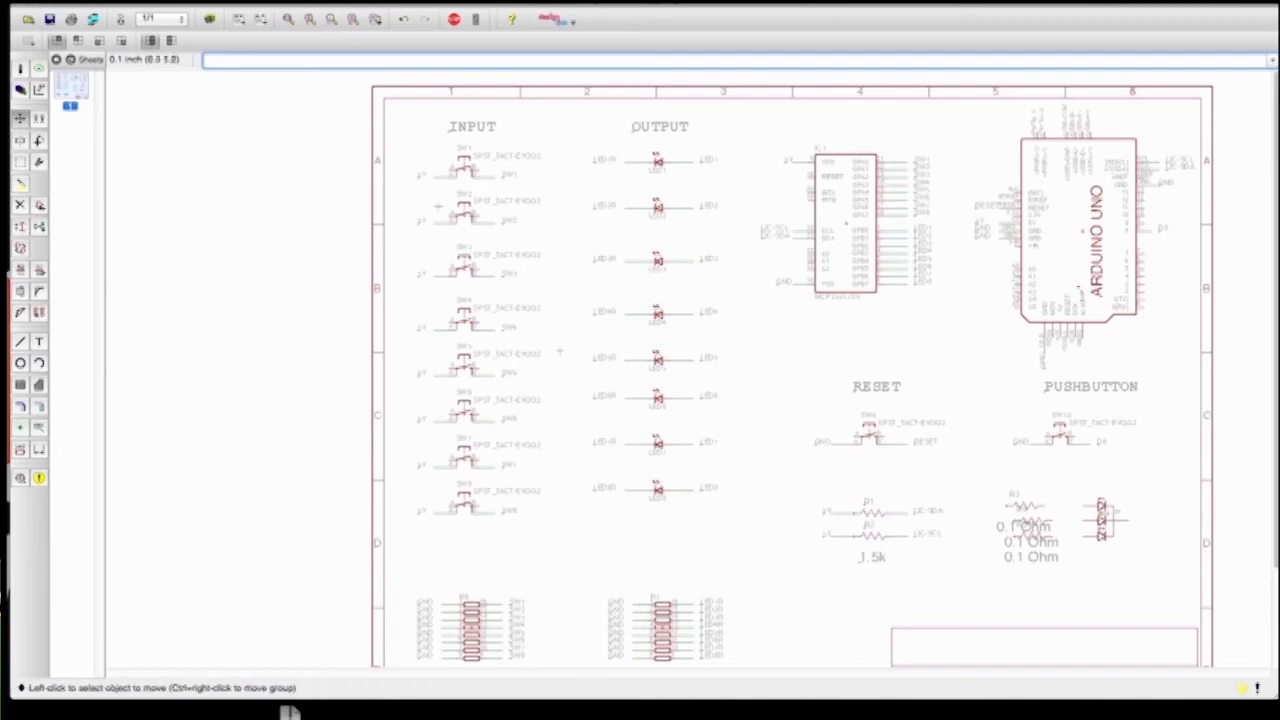
# Copy the RESET heading to just above R1 and change the copy's text to I2C LIFT
pyautogui.click(38, 118)
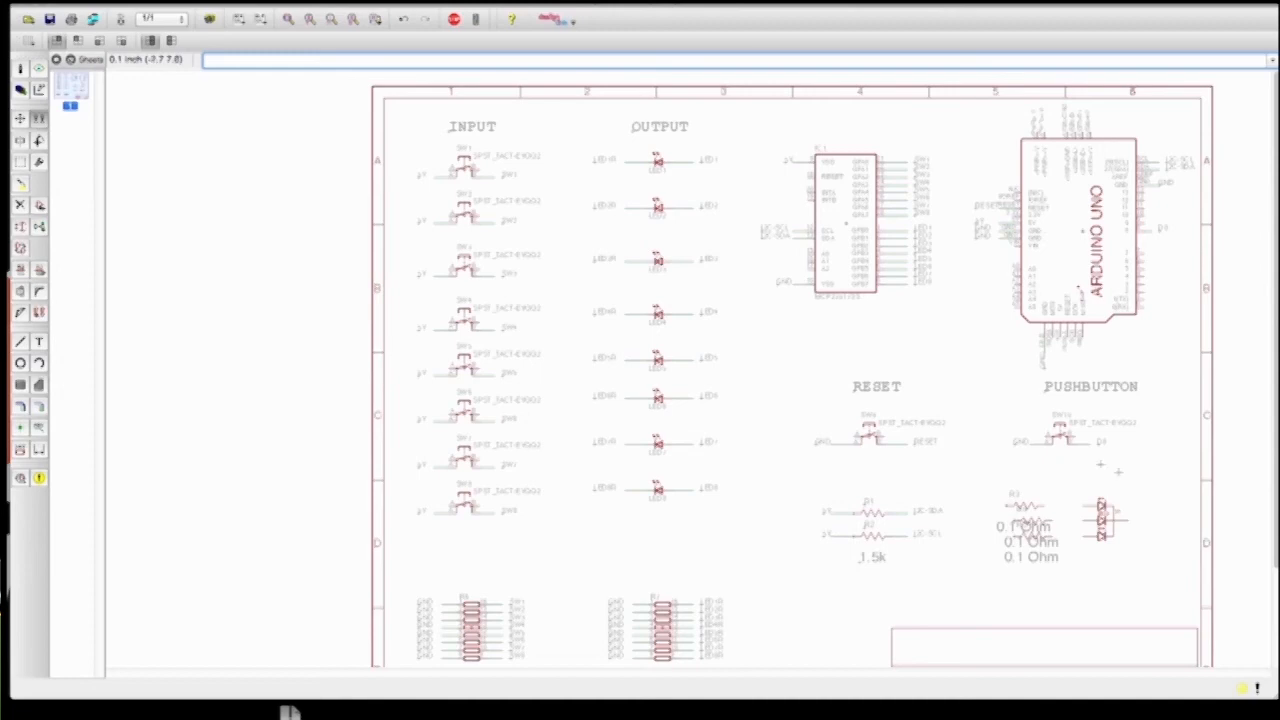
pyautogui.click(856, 392)
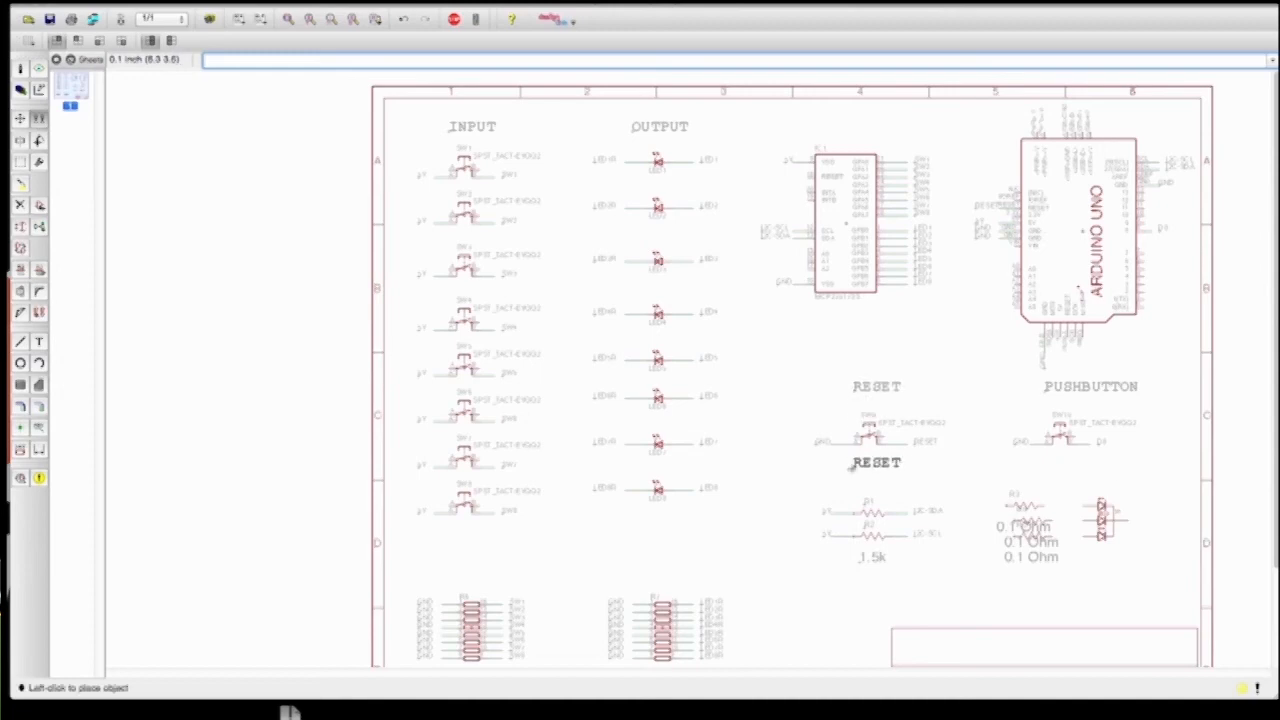
pyautogui.click(845, 488)
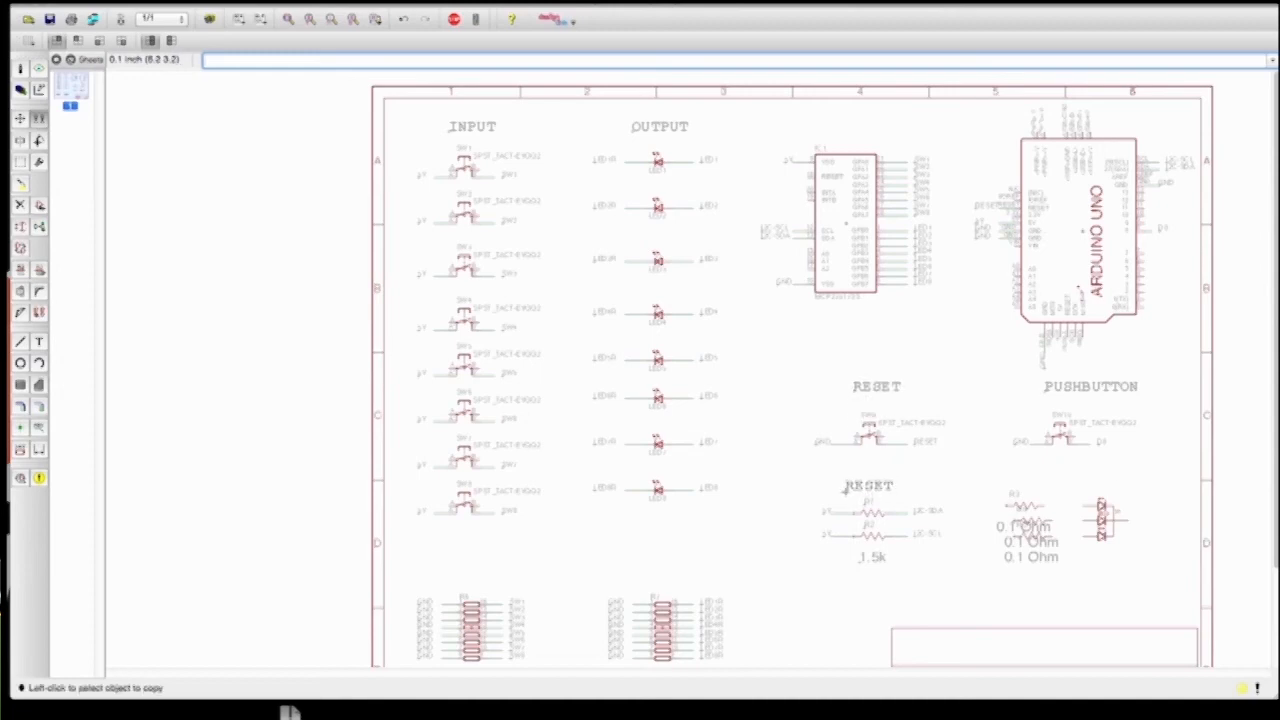
pyautogui.click(20, 67)
pyautogui.click(849, 488)
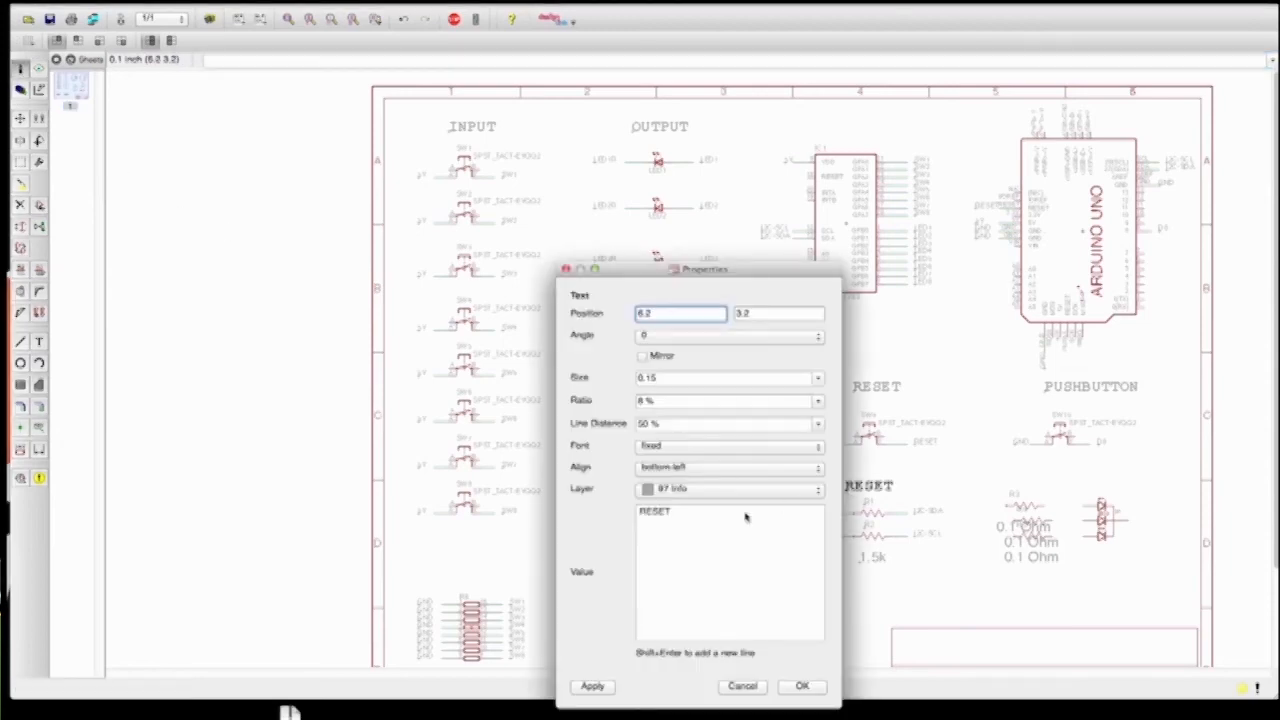
pyautogui.doubleClick(708, 516)
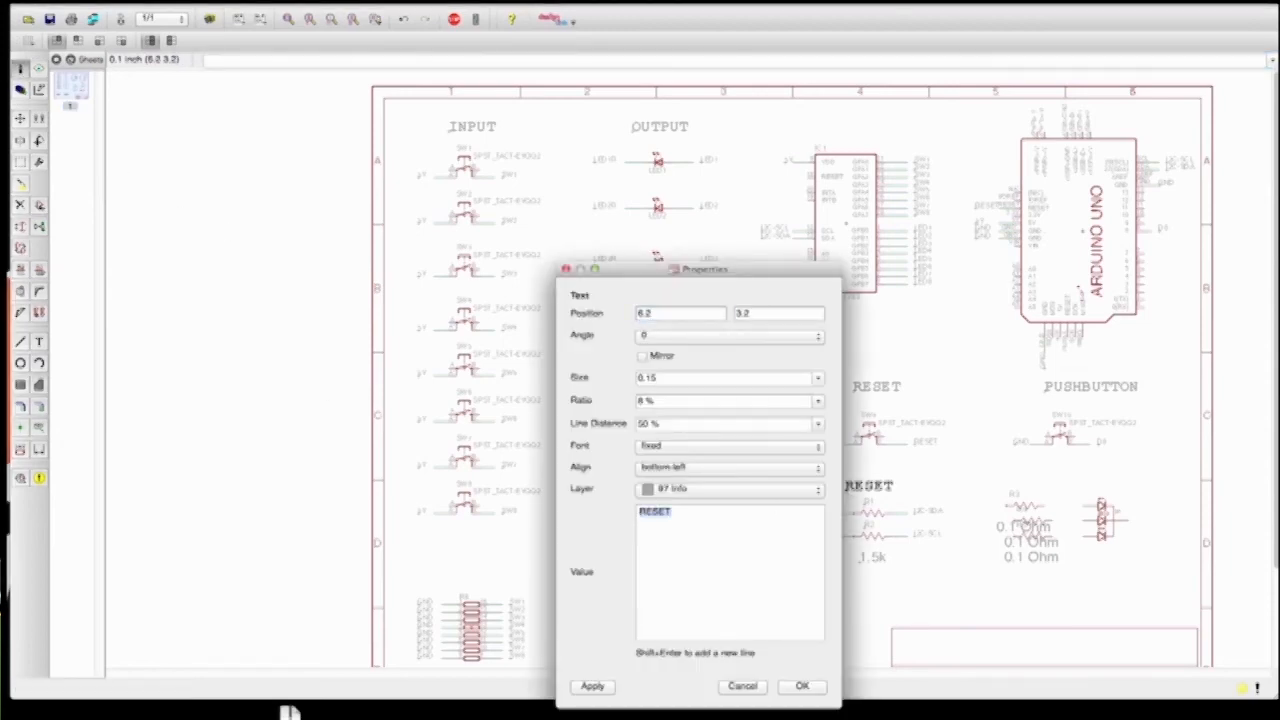
pyautogui.write('I2')
pyautogui.write('C LIFT')
pyautogui.click(797, 689)
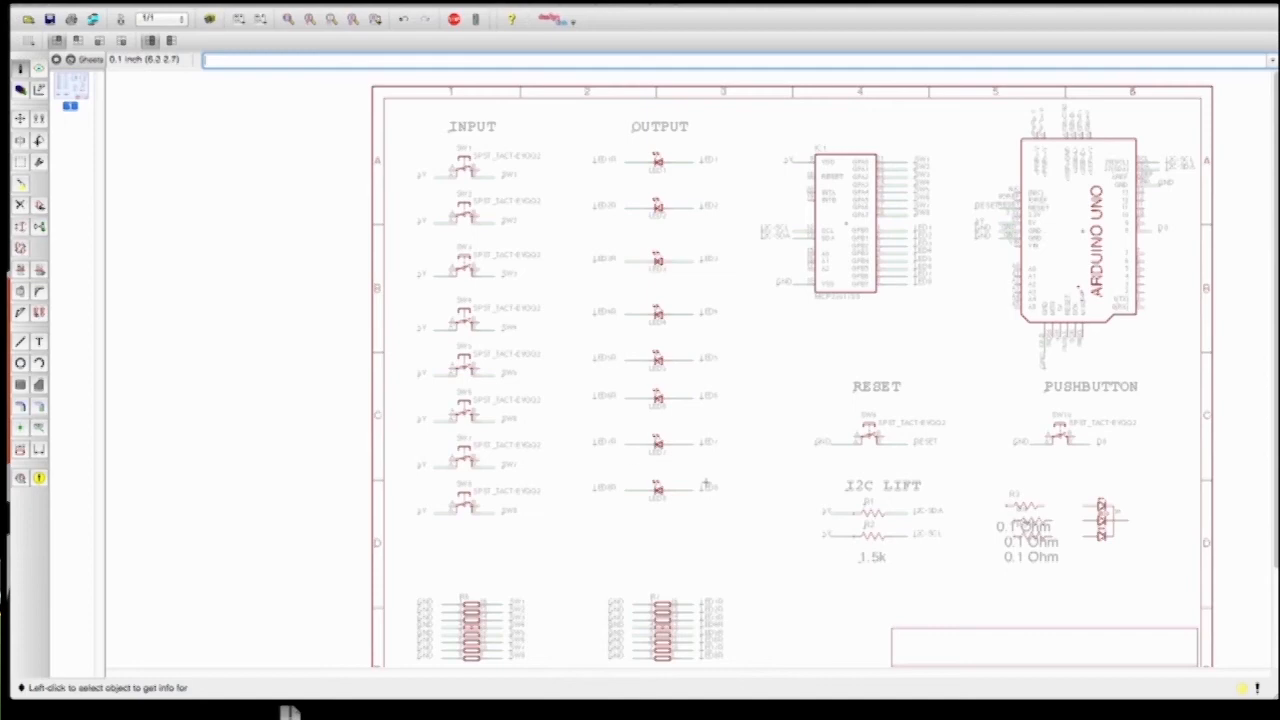
# Shift the I2C LIFT, RESET and PUSHBUTTON headings slightly left to centre them over their circuits
pyautogui.click(20, 118)
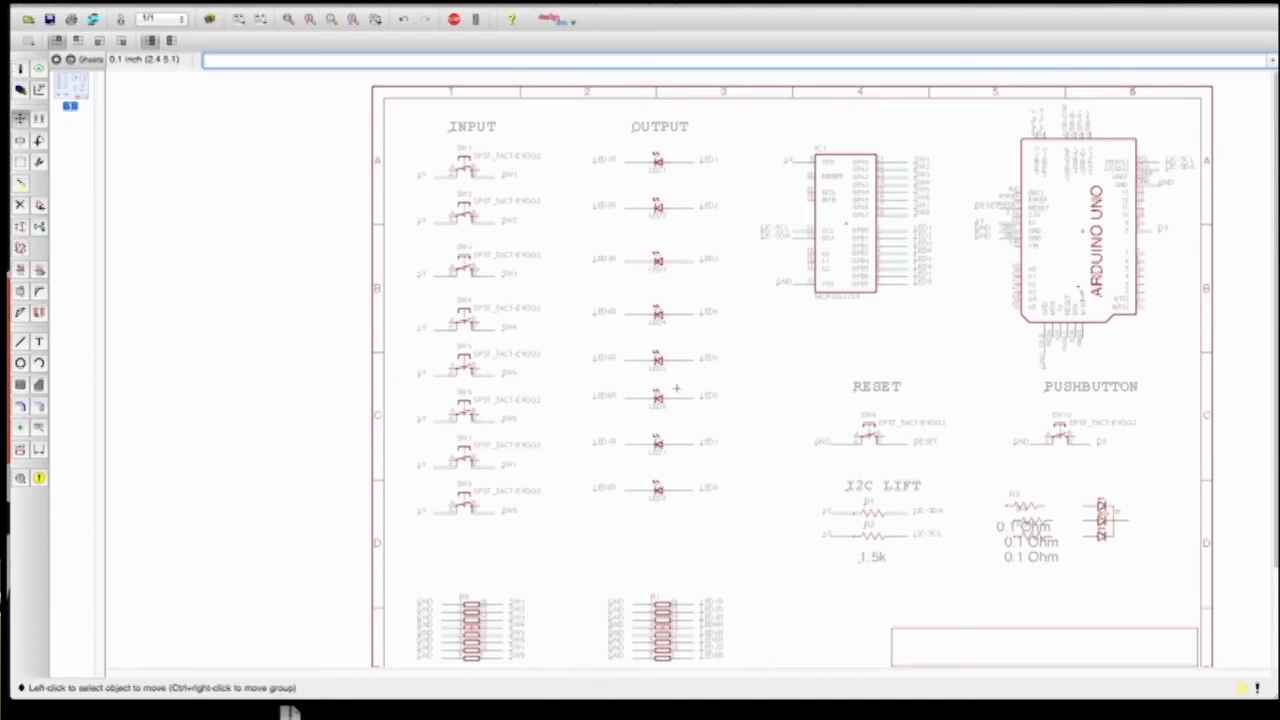
pyautogui.click(845, 489)
pyautogui.click(838, 489)
pyautogui.click(852, 388)
pyautogui.click(845, 388)
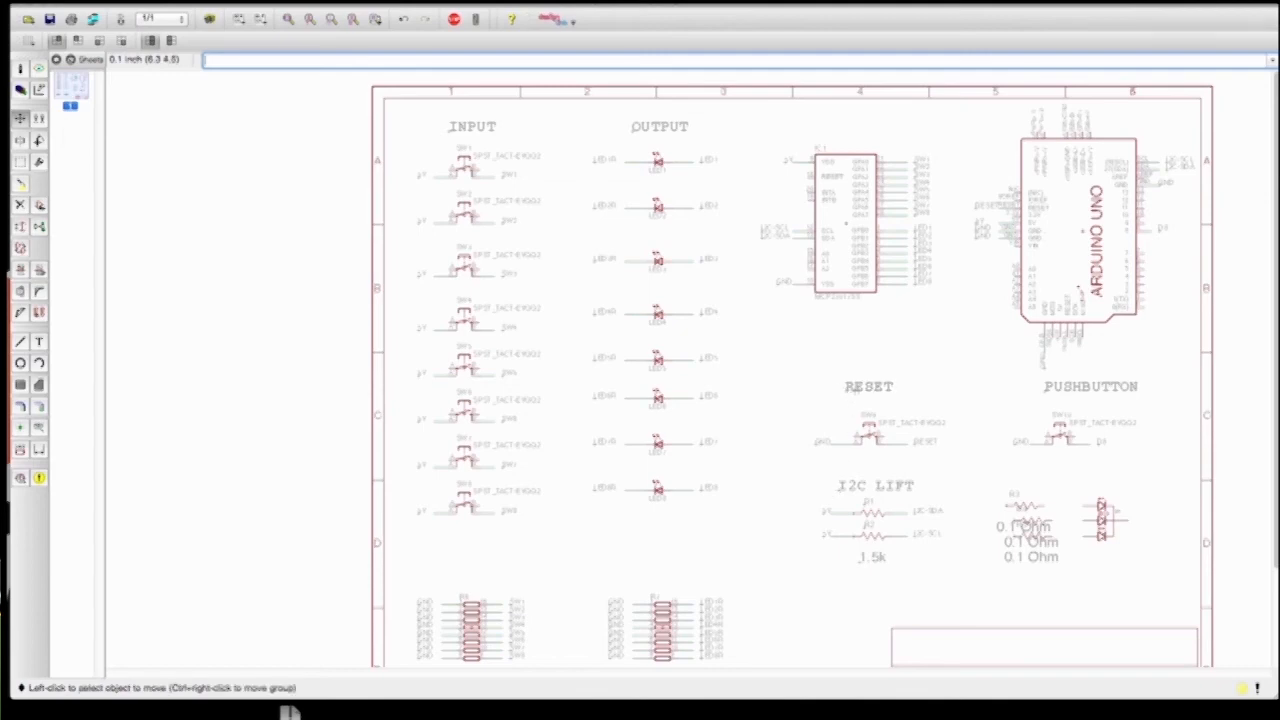
pyautogui.click(1048, 392)
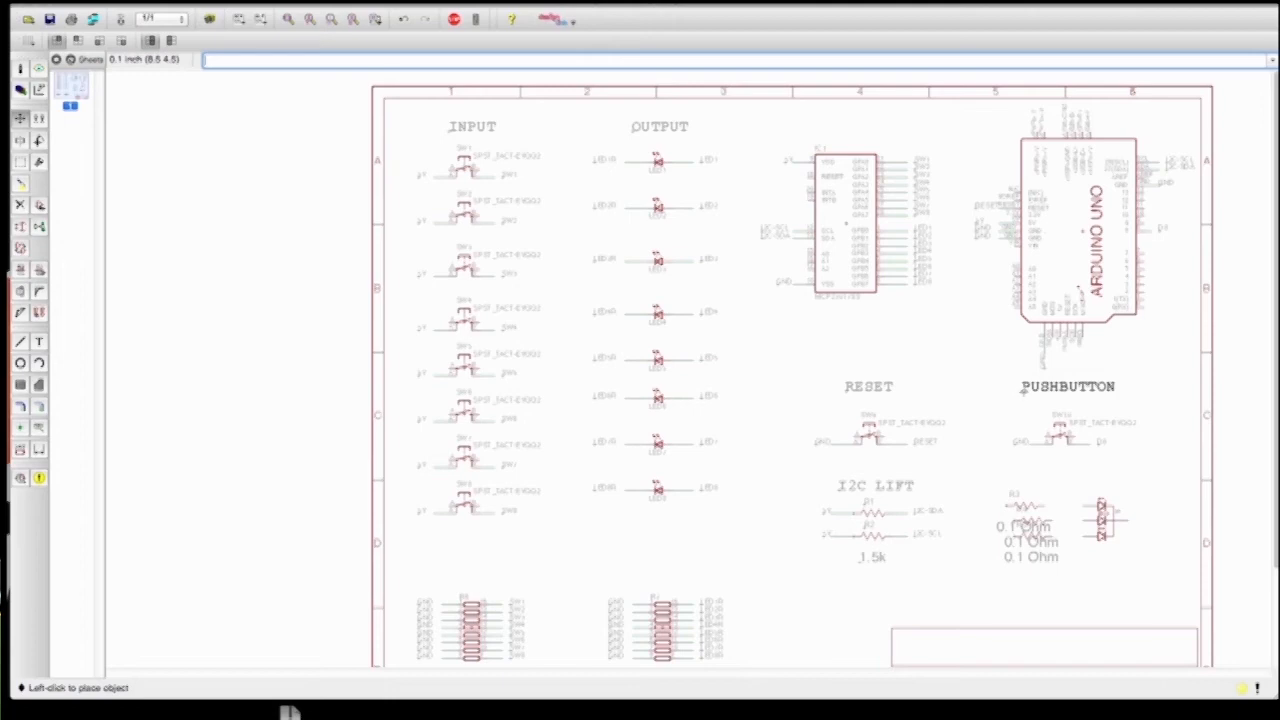
pyautogui.click(1019, 391)
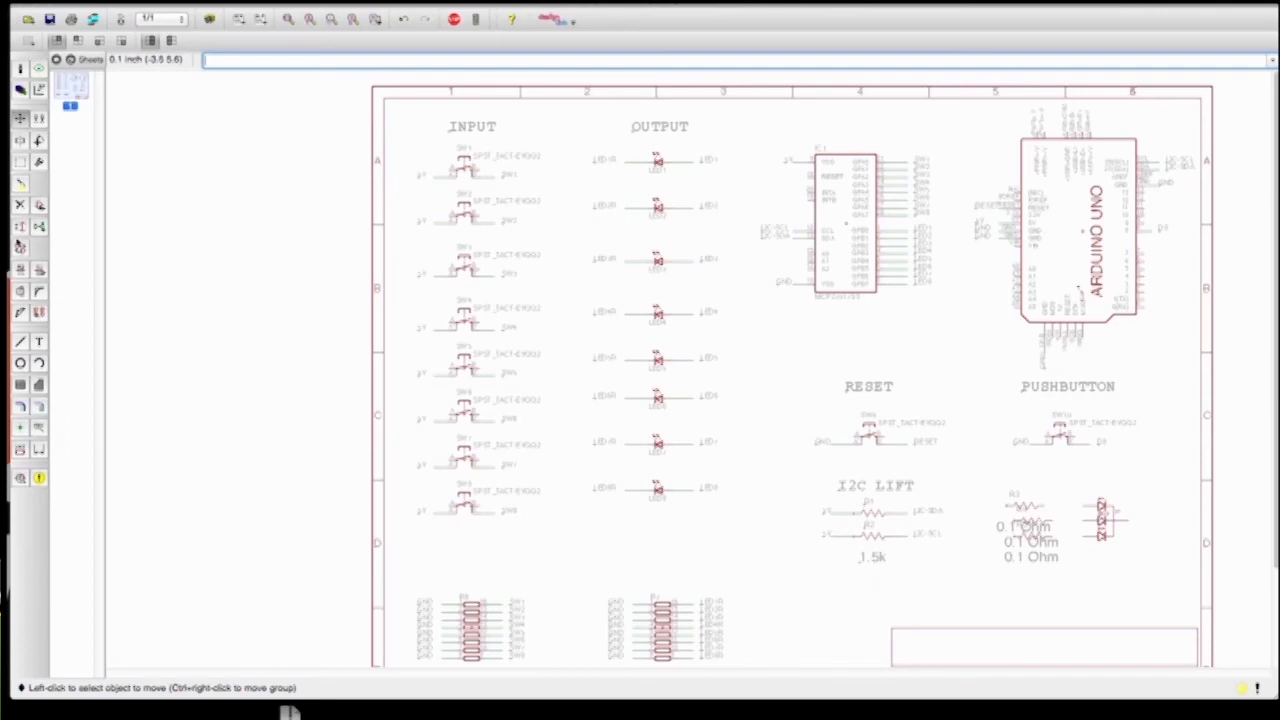
# Set the value of resistor R4 to 270
pyautogui.click(20, 68)
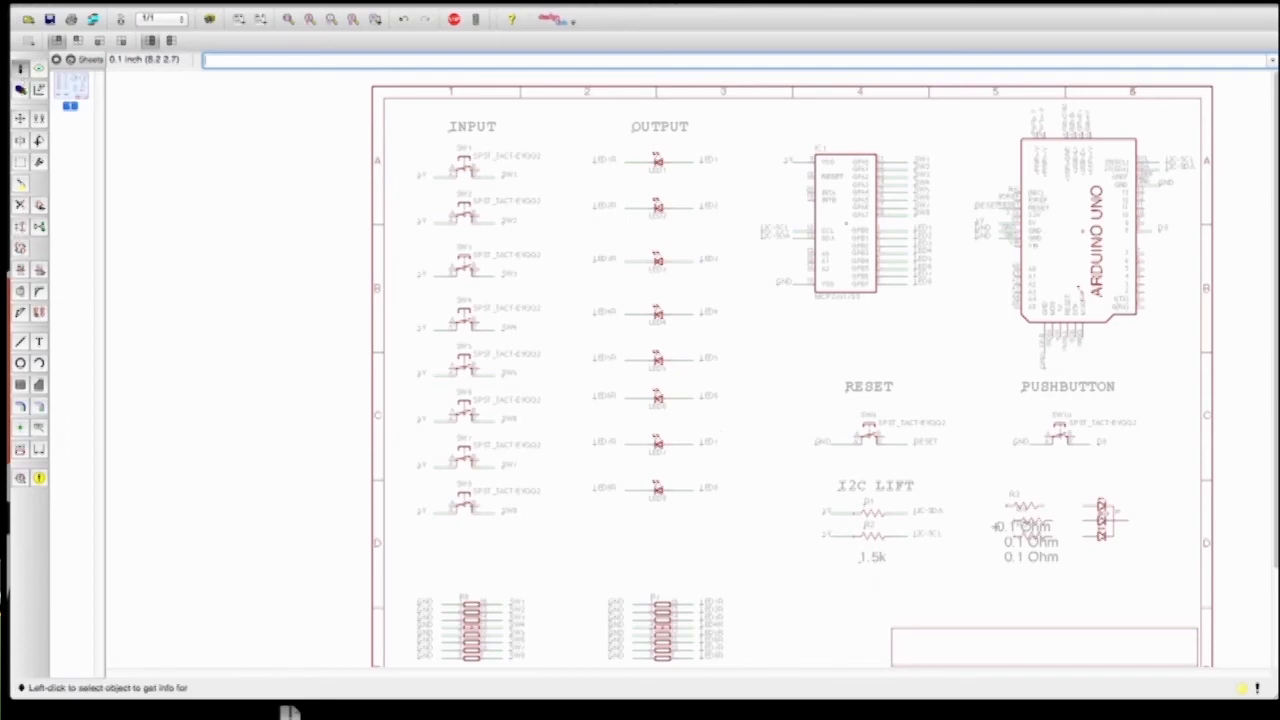
pyautogui.click(1026, 514)
pyautogui.moveTo(843, 517); pyautogui.dragTo(734, 499)
pyautogui.write('270')
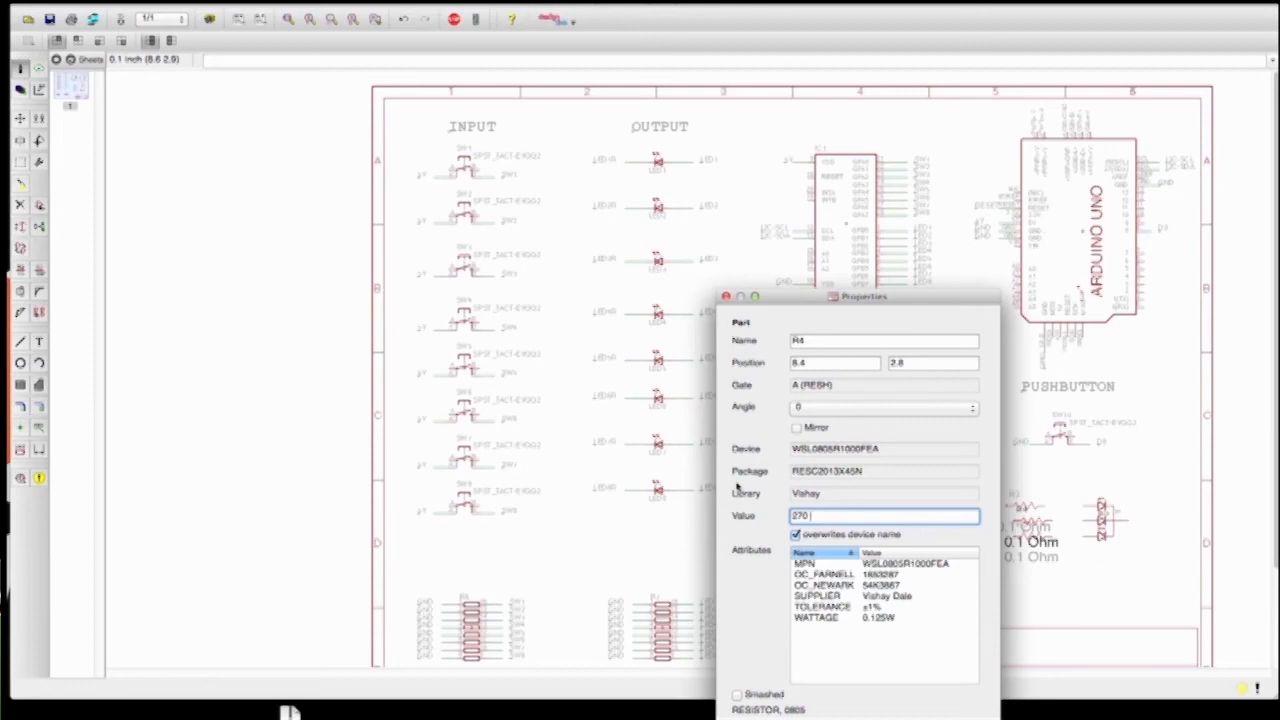
pyautogui.press('Return')
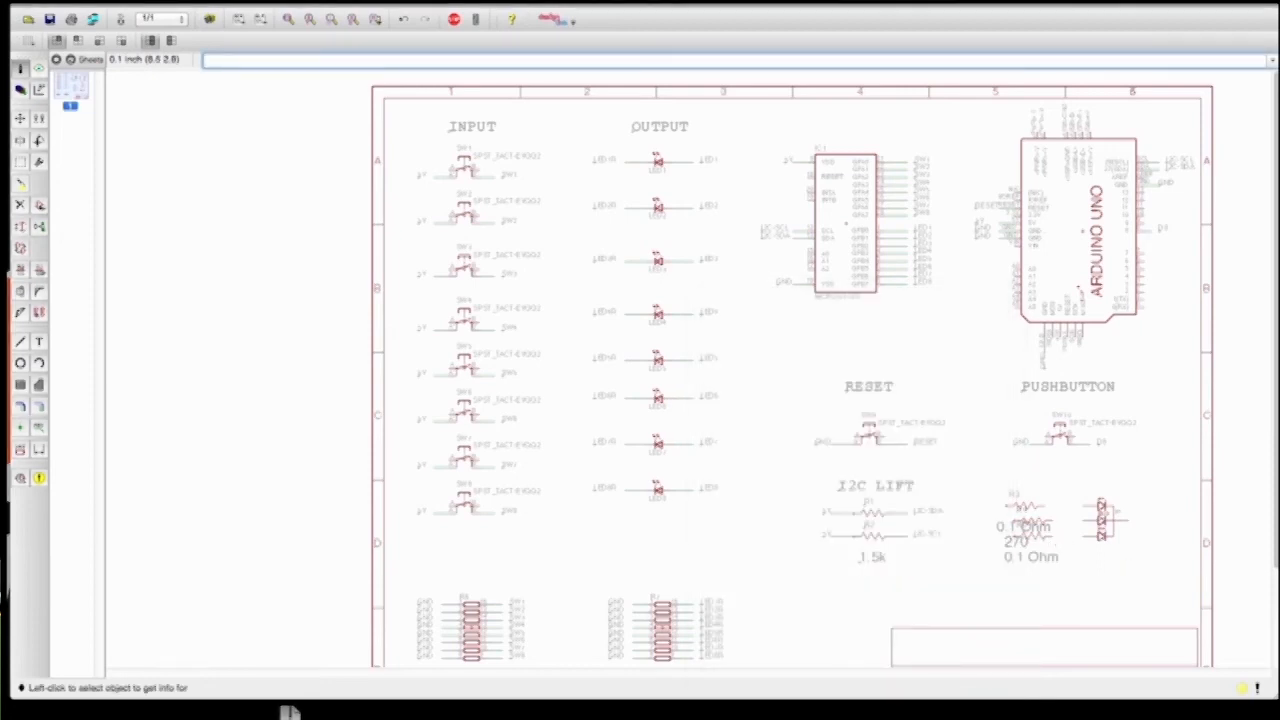
pyautogui.click(1023, 524)
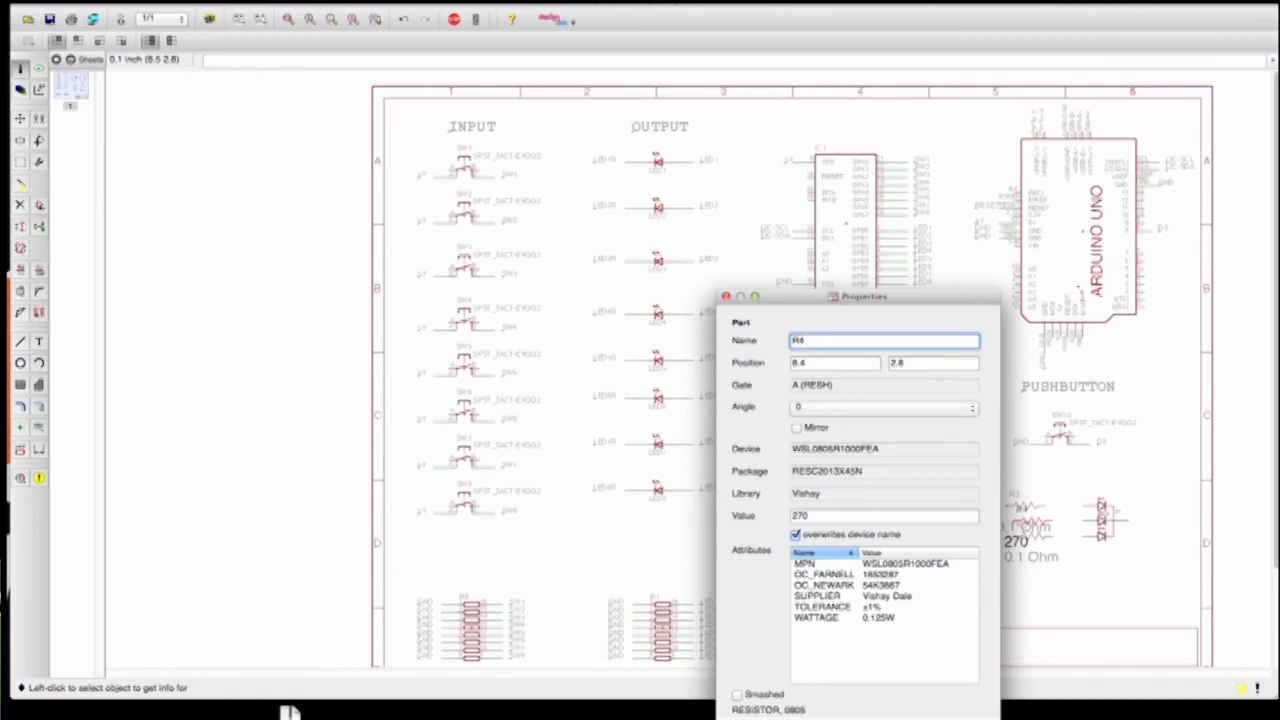
pyautogui.press('Return')
# Set the values of resistors R3 and R5 to 270
pyautogui.click(1008, 505)
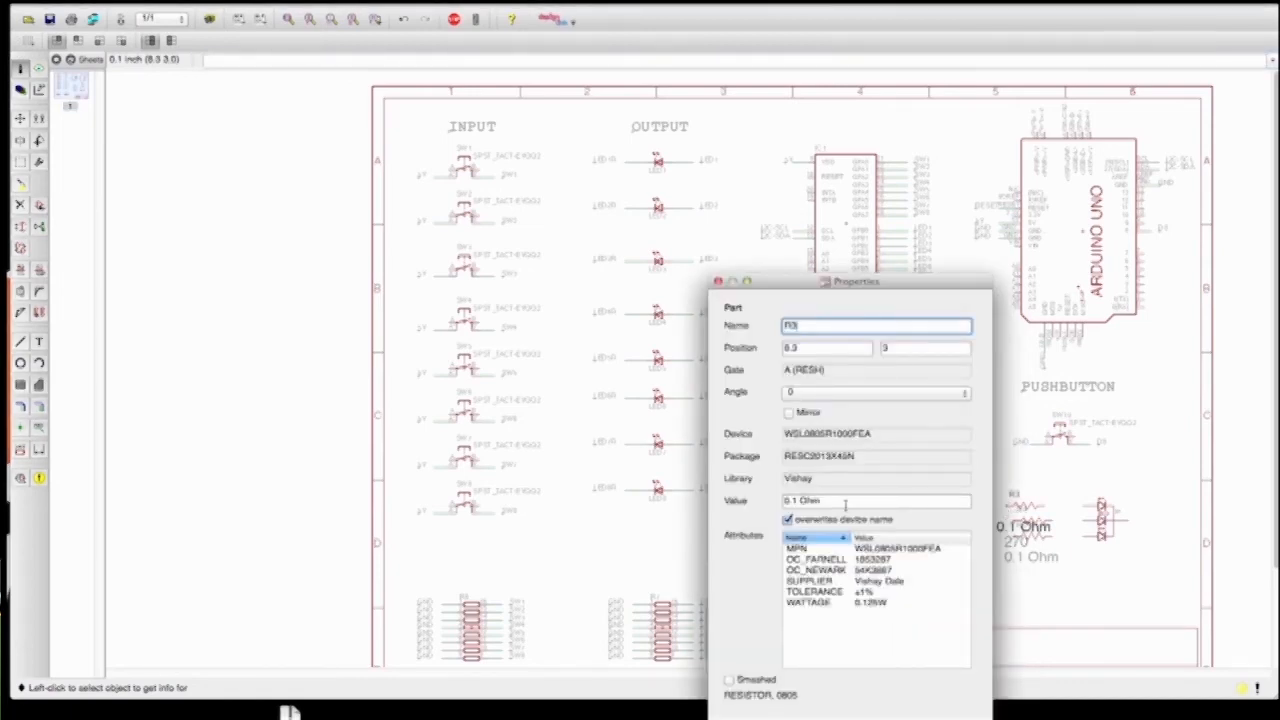
pyautogui.moveTo(844, 503); pyautogui.dragTo(727, 491)
pyautogui.write('270')
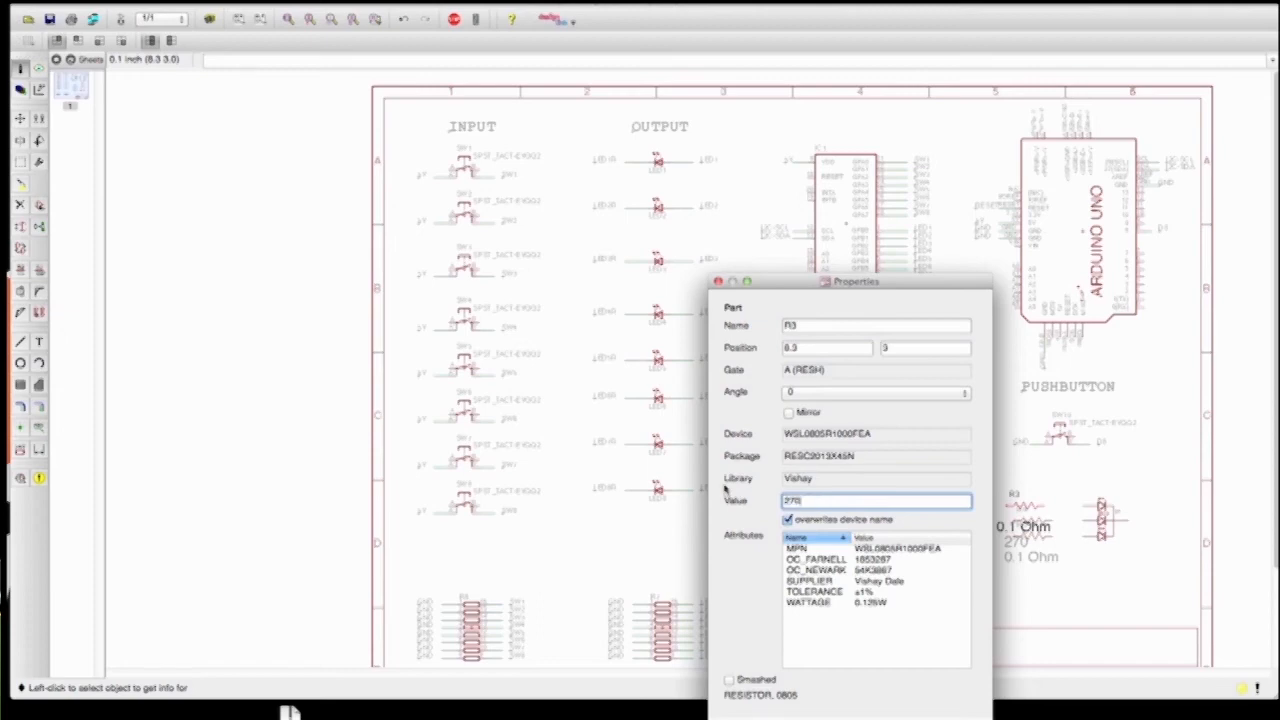
pyautogui.press('Return')
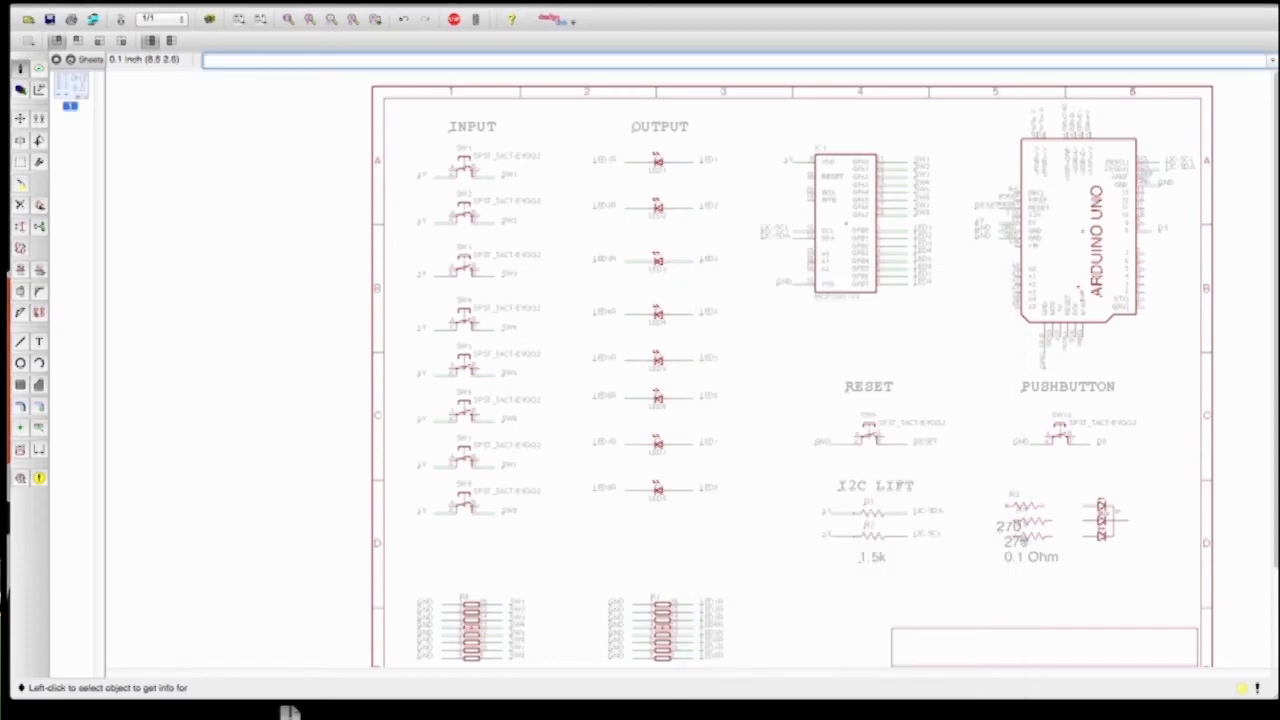
pyautogui.click(1019, 539)
pyautogui.moveTo(846, 533); pyautogui.dragTo(758, 519)
pyautogui.write('270')
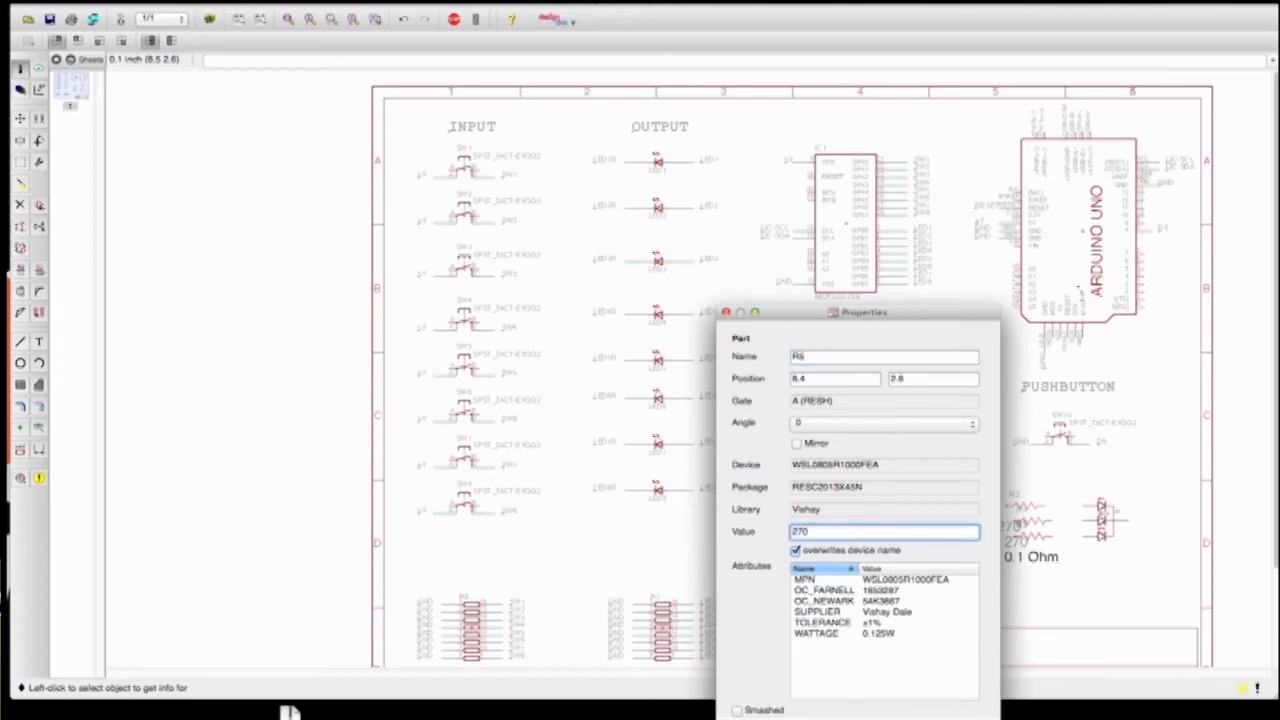
pyautogui.press('Return')
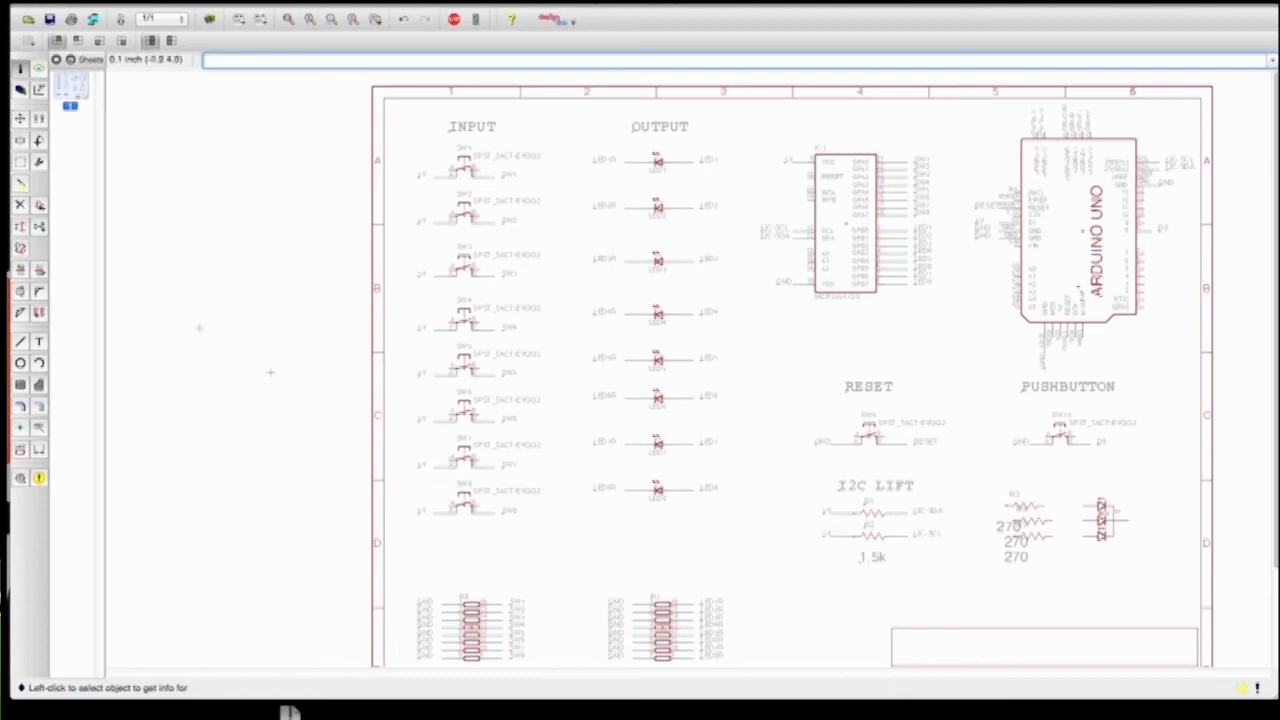
# Smash resistors R3, R4 and R5 and delete the upper two 270 value texts, keeping only the lowest one
pyautogui.click(20, 290)
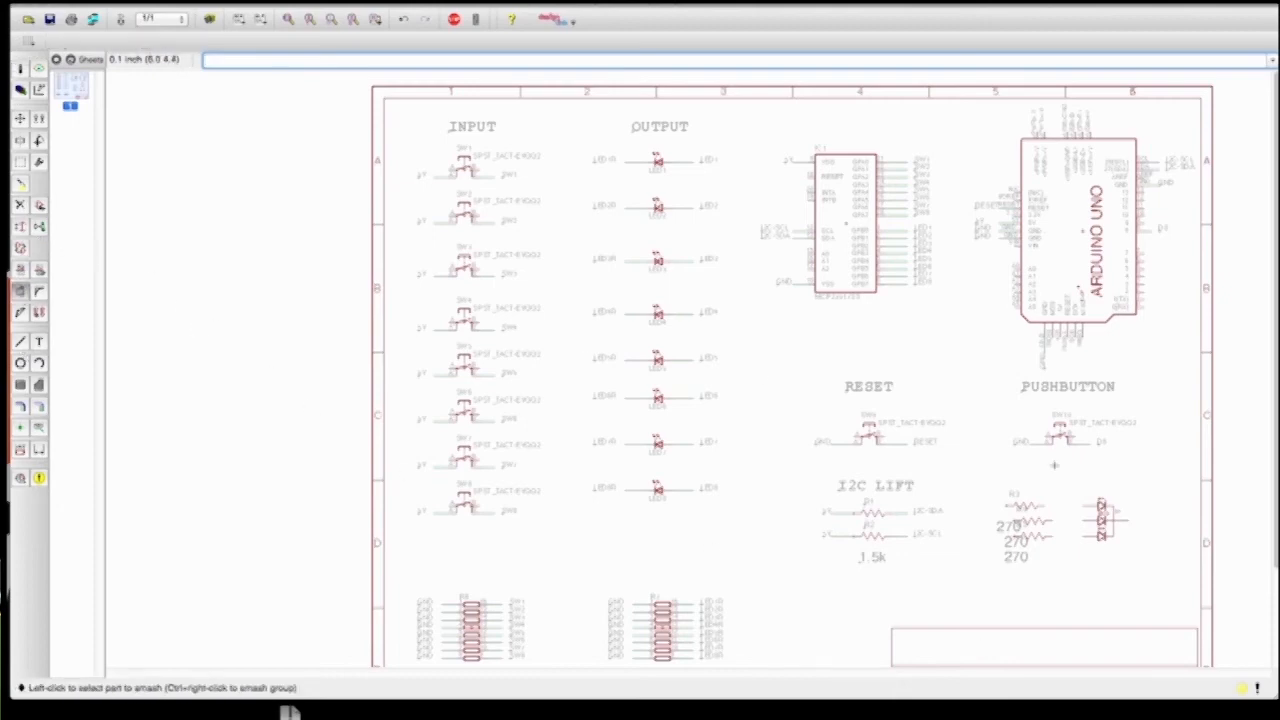
pyautogui.click(1013, 510)
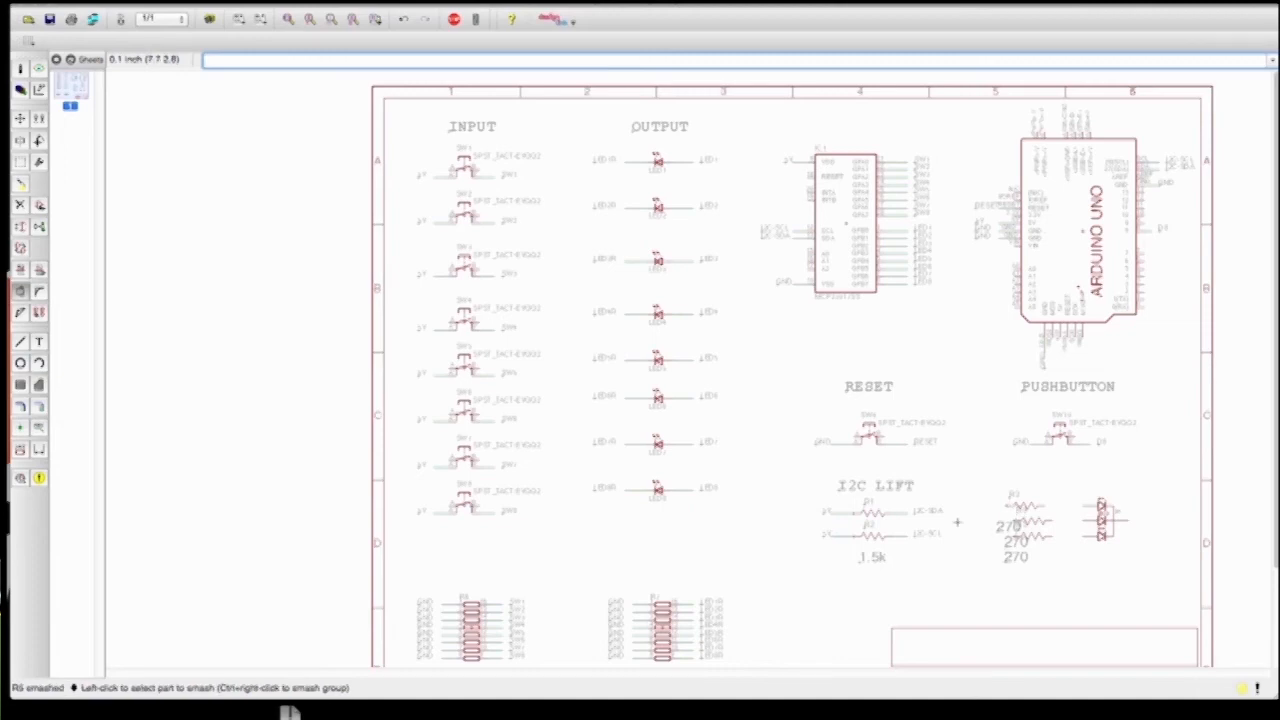
pyautogui.click(20, 205)
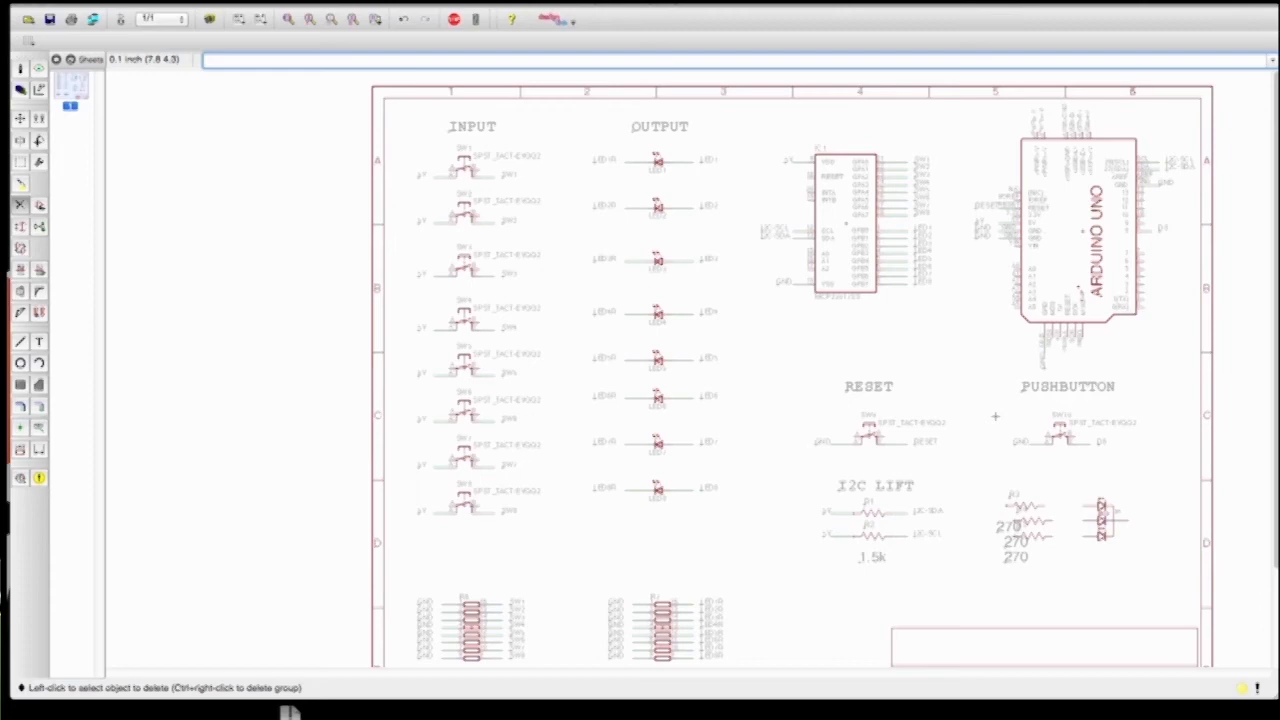
pyautogui.click(996, 531)
pyautogui.click(1004, 544)
# Move the remaining 270 value text right so it is centred beneath the three resistors
pyautogui.click(20, 118)
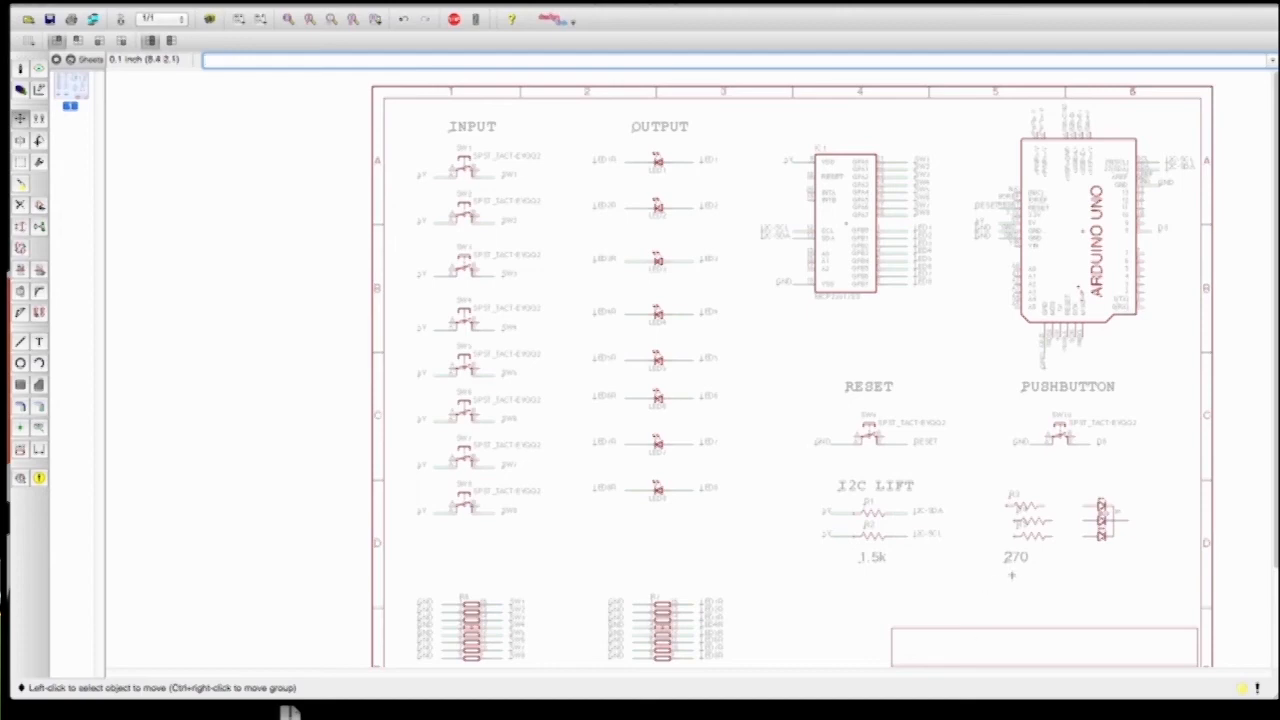
pyautogui.click(1008, 562)
pyautogui.click(1024, 562)
# Move the name texts of R5, R4 and R3 to the right-hand ends of their resistors
pyautogui.click(1016, 530)
pyautogui.click(1017, 530)
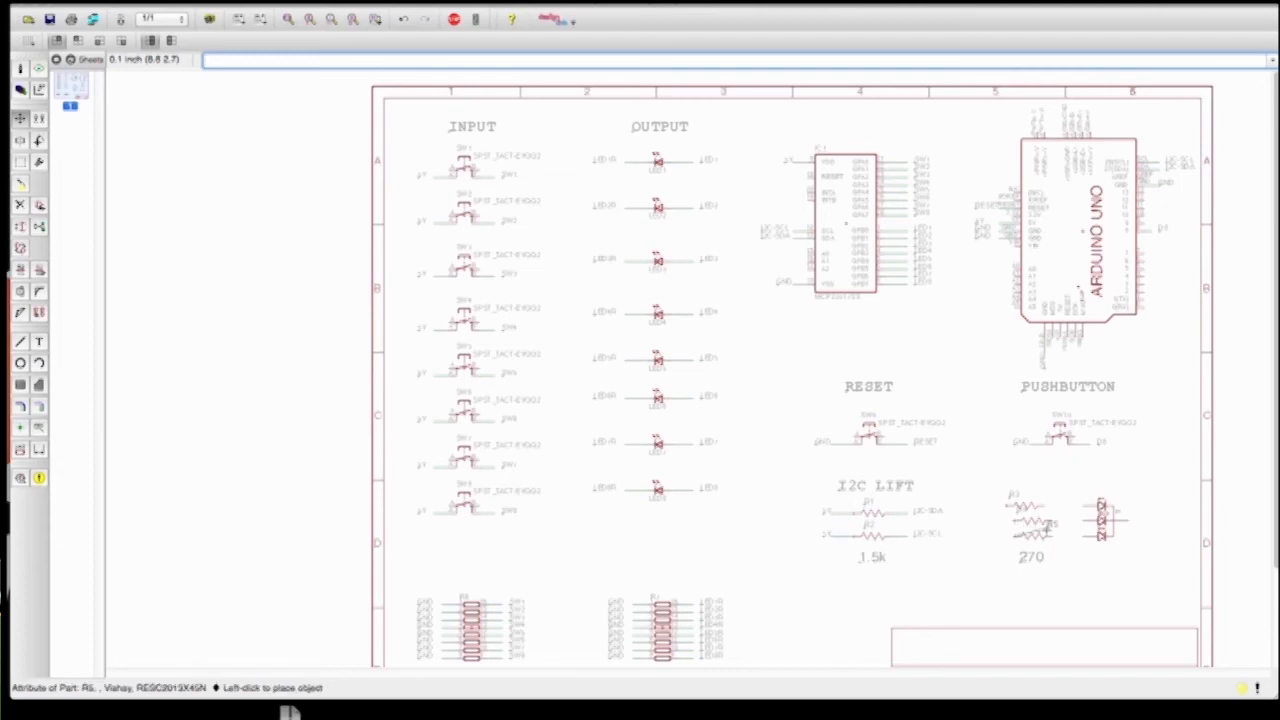
pyautogui.click(1043, 533)
pyautogui.click(1018, 516)
pyautogui.click(1018, 516)
pyautogui.click(1042, 518)
pyautogui.click(1009, 500)
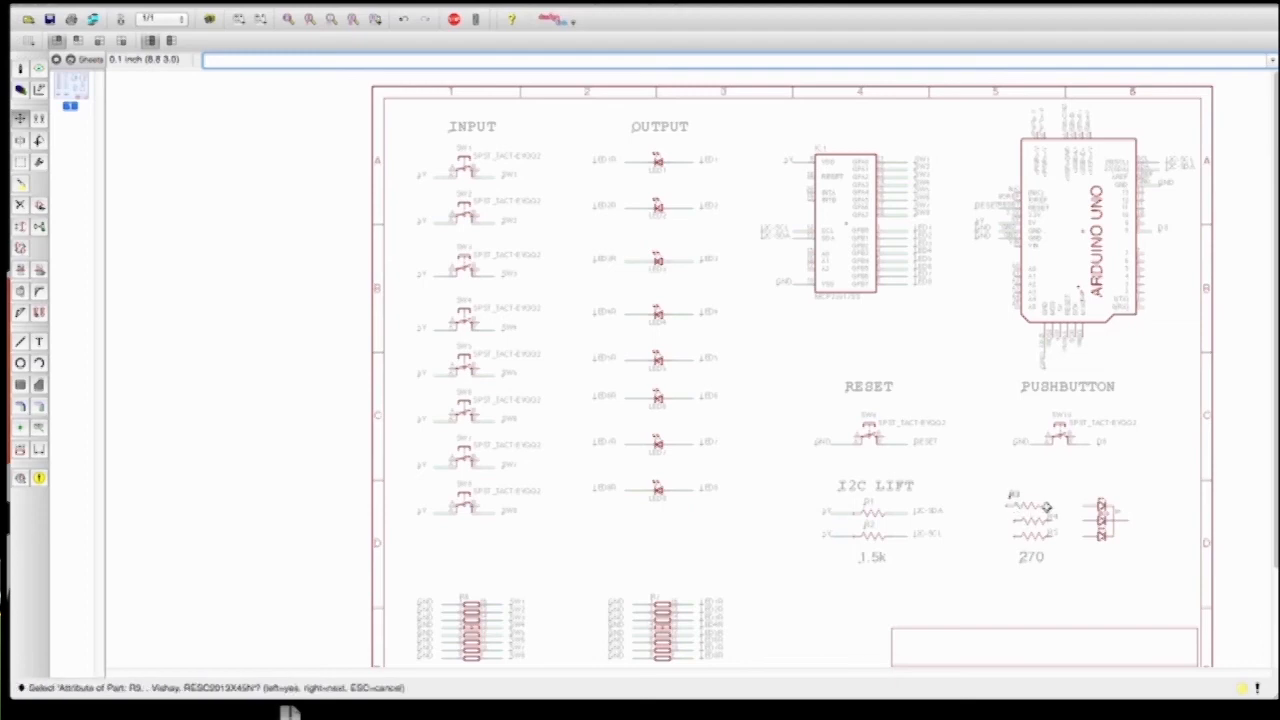
pyautogui.click(1009, 500)
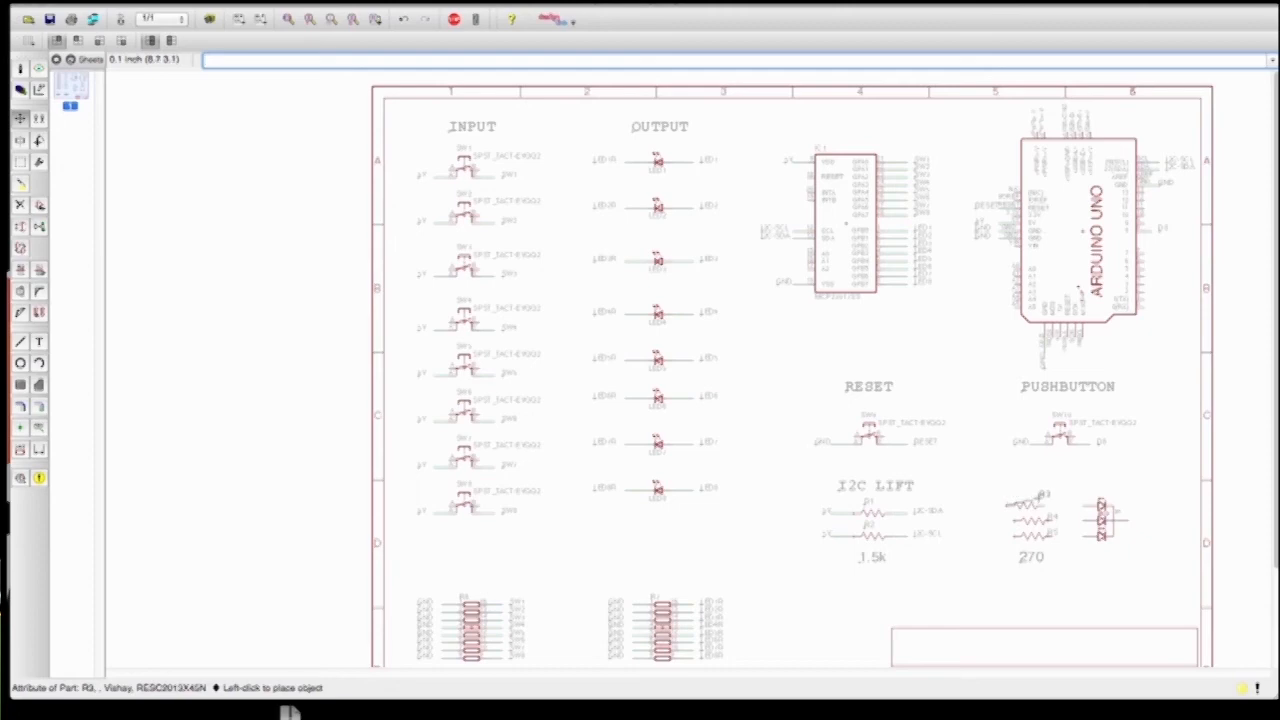
pyautogui.click(1042, 502)
# Move resistor R3 right to line it up vertically with R4 and R5
pyautogui.click(1008, 506)
pyautogui.click(1024, 506)
pyautogui.click(1024, 506)
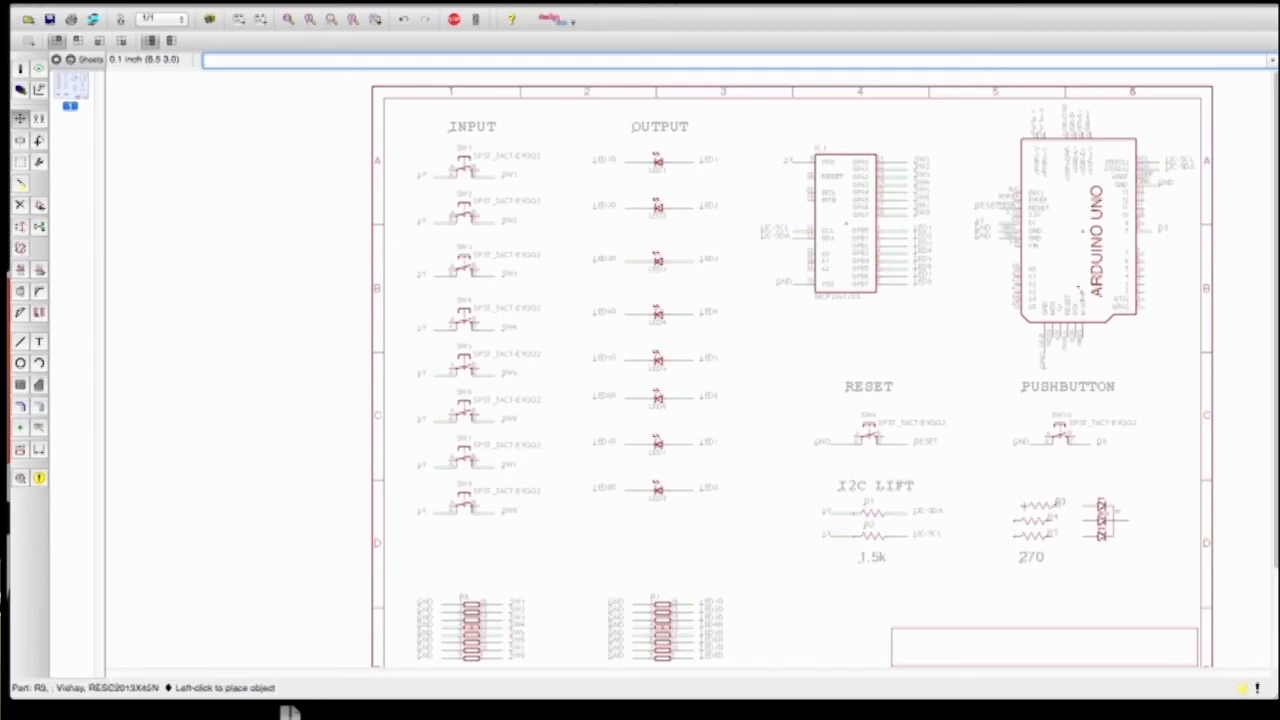
pyautogui.click(1012, 506)
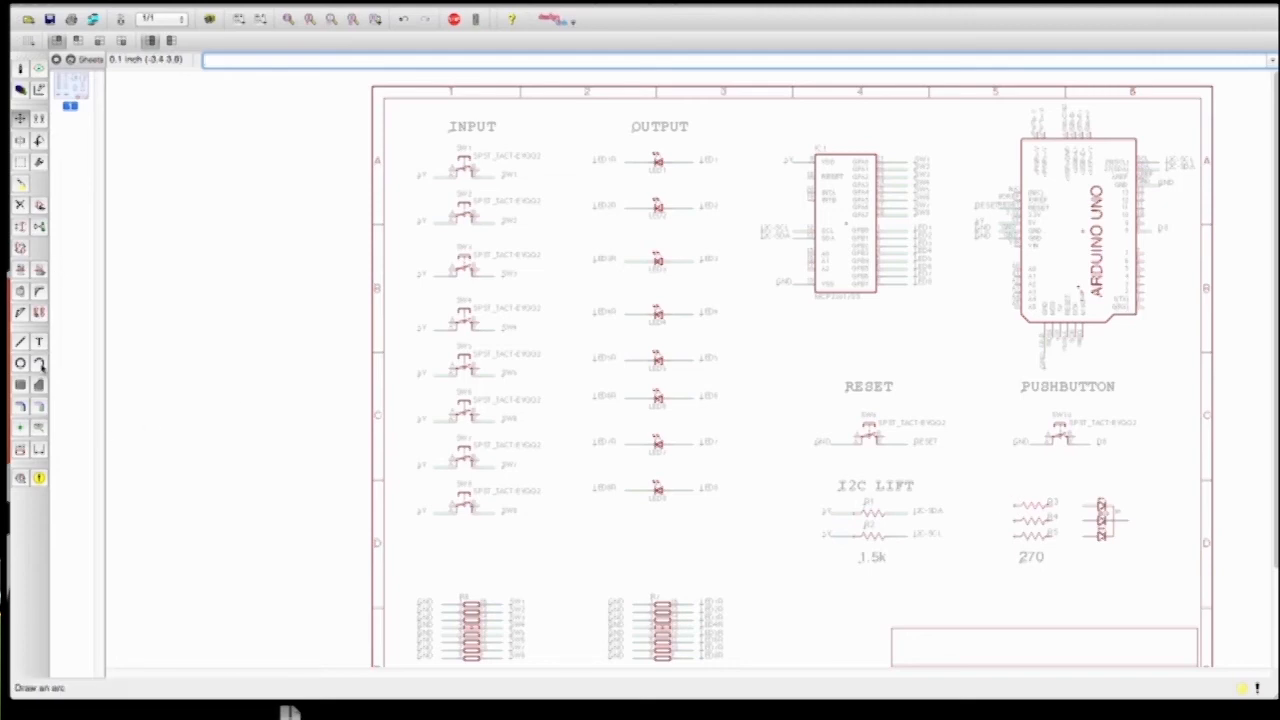
# Draw nets connecting the inner ends of resistors R5, R4 and R3 to the matching pins of the three-diode LED
pyautogui.click(20, 341)
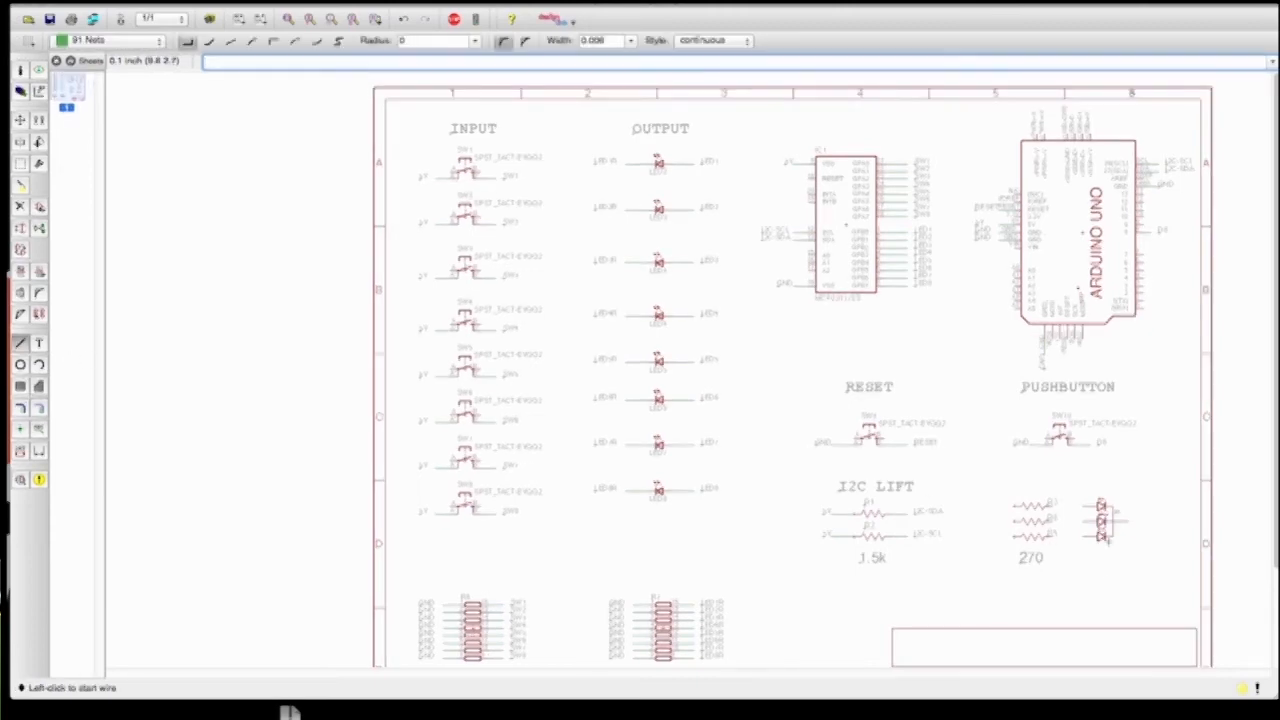
pyautogui.click(1058, 536)
pyautogui.click(1085, 537)
pyautogui.click(1055, 520)
pyautogui.click(1085, 522)
pyautogui.click(1057, 506)
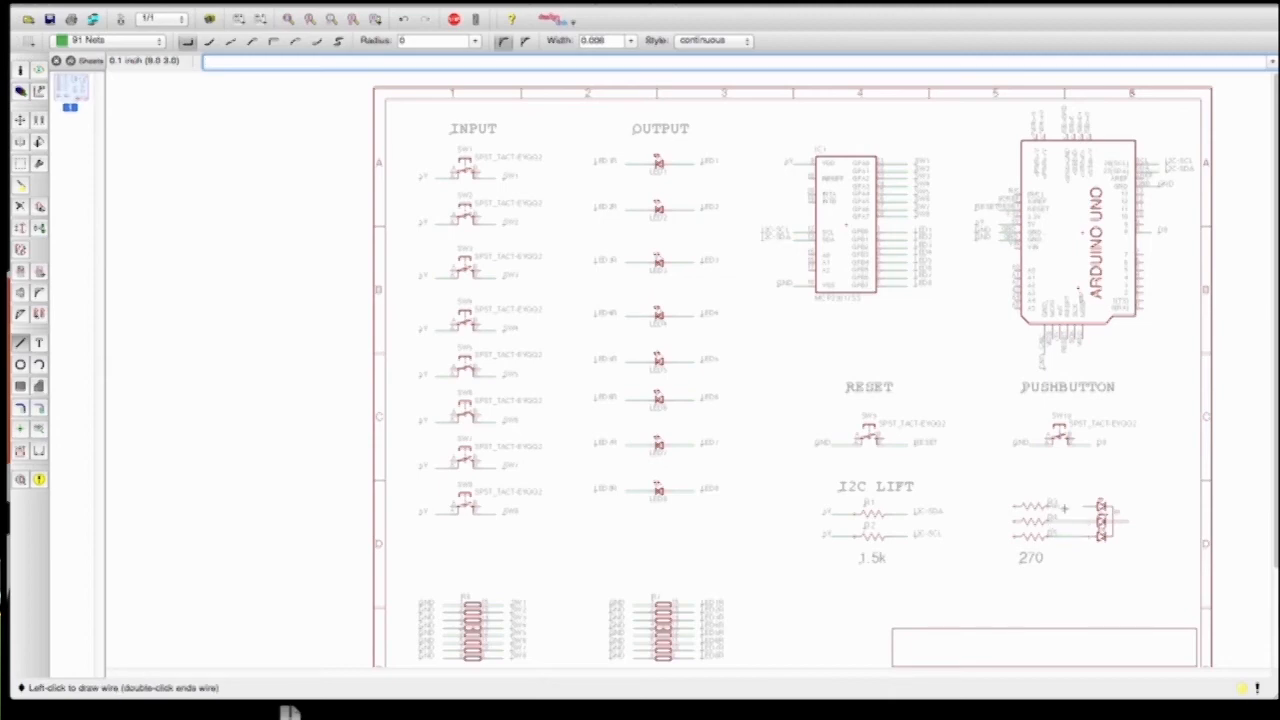
pyautogui.click(1086, 508)
# Draw short net stubs outward from the three-diode LED's common pin and from the free ends of R3, R4 and R5
pyautogui.click(1130, 522)
pyautogui.doubleClick(1145, 524)
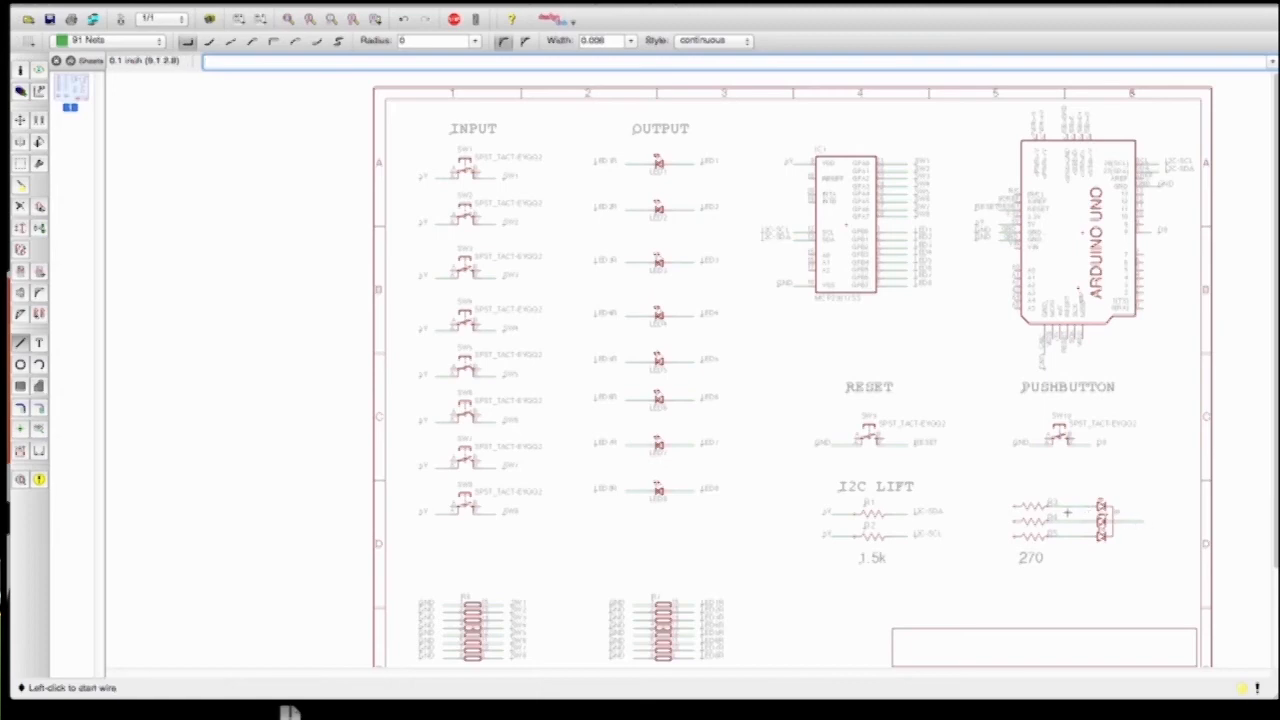
pyautogui.click(1012, 506)
pyautogui.doubleClick(999, 506)
pyautogui.click(1012, 521)
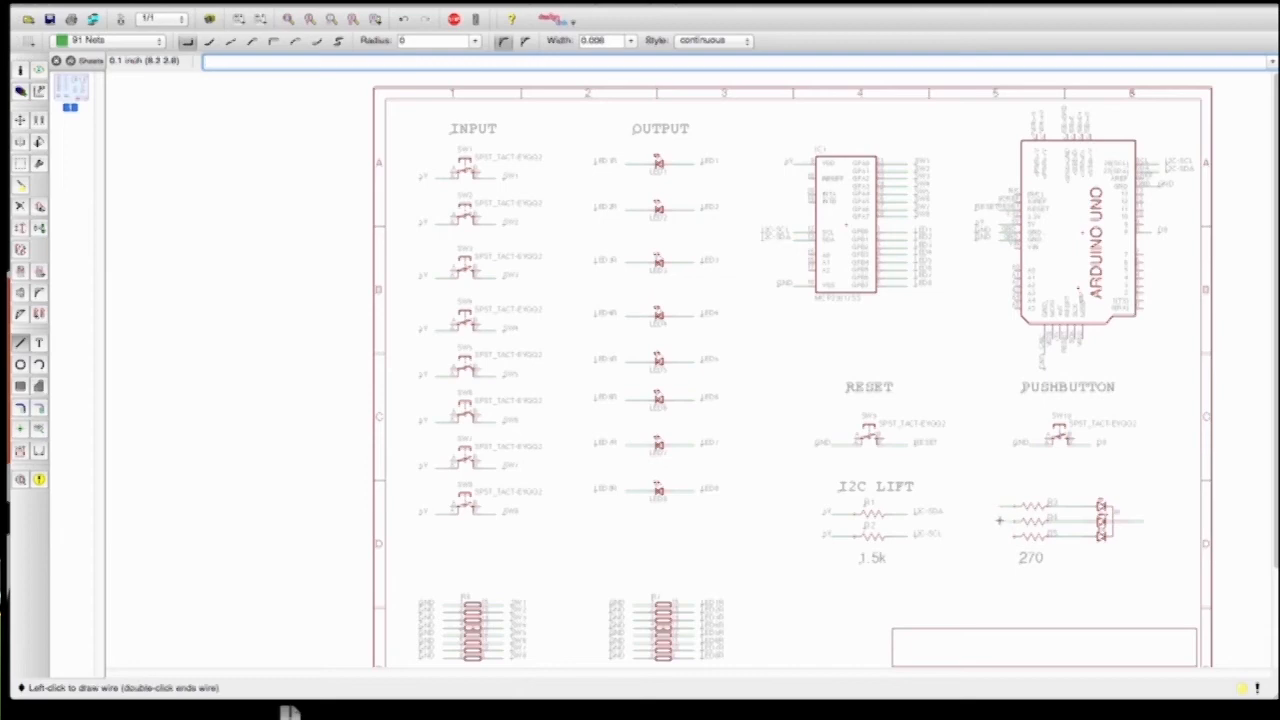
pyautogui.doubleClick(1000, 521)
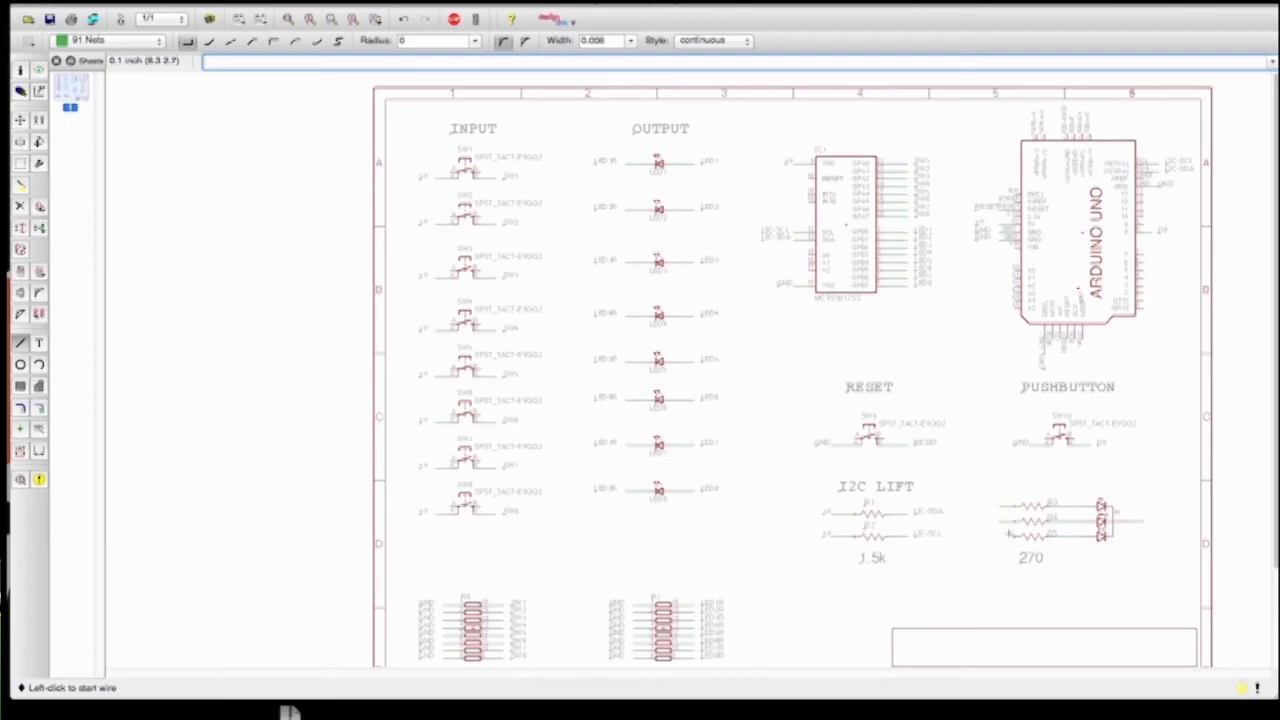
pyautogui.click(1012, 536)
pyautogui.doubleClick(999, 536)
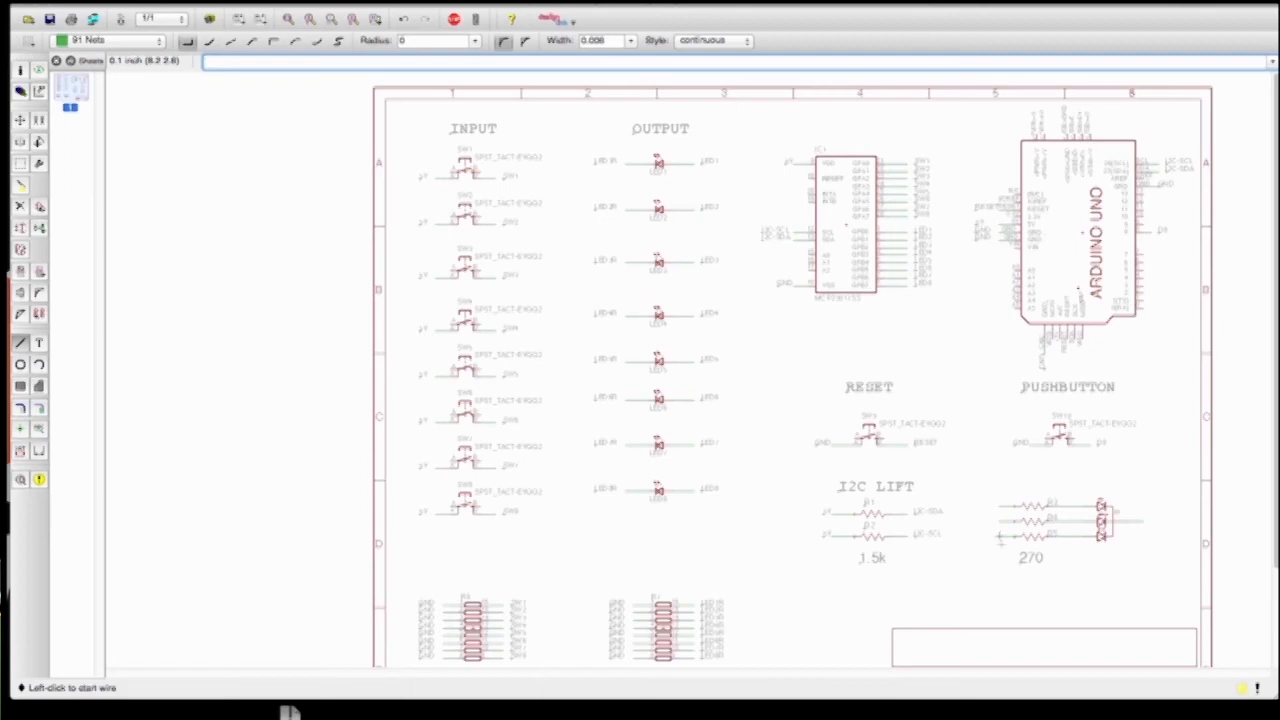
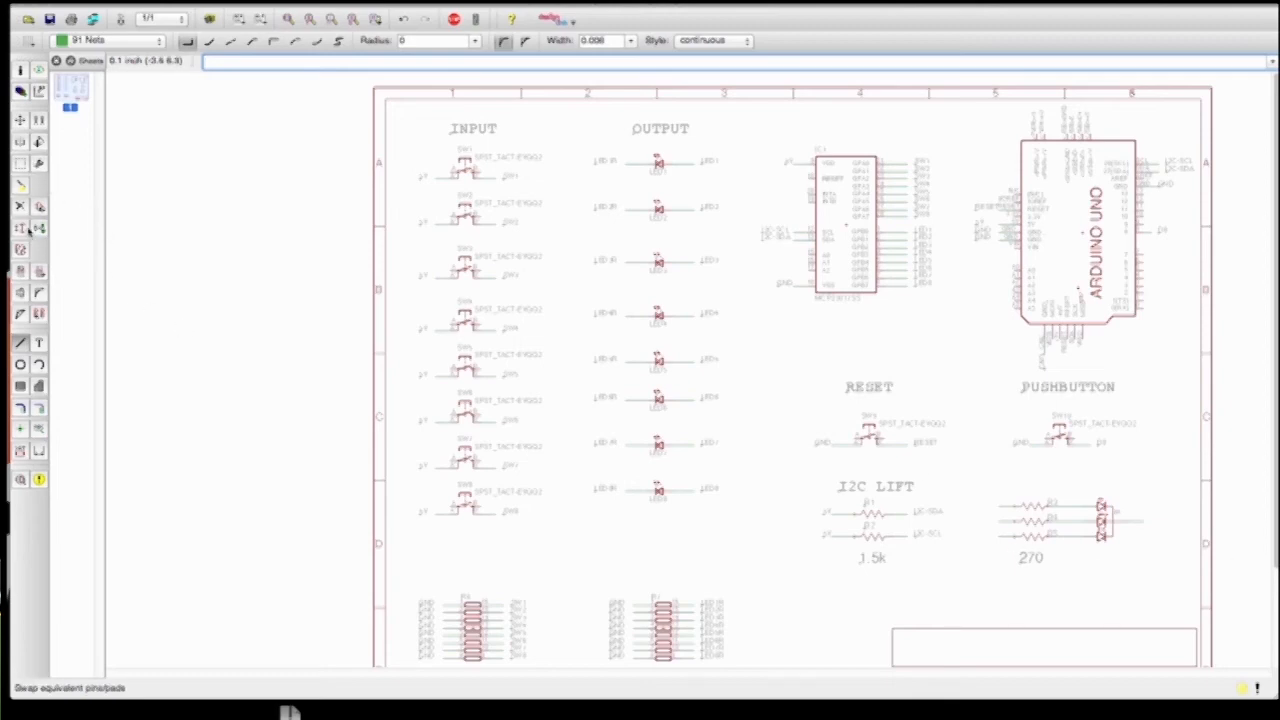
# Name the net on the three-diode LED's common pin GND and join it to the existing GND net
pyautogui.click(20, 276)
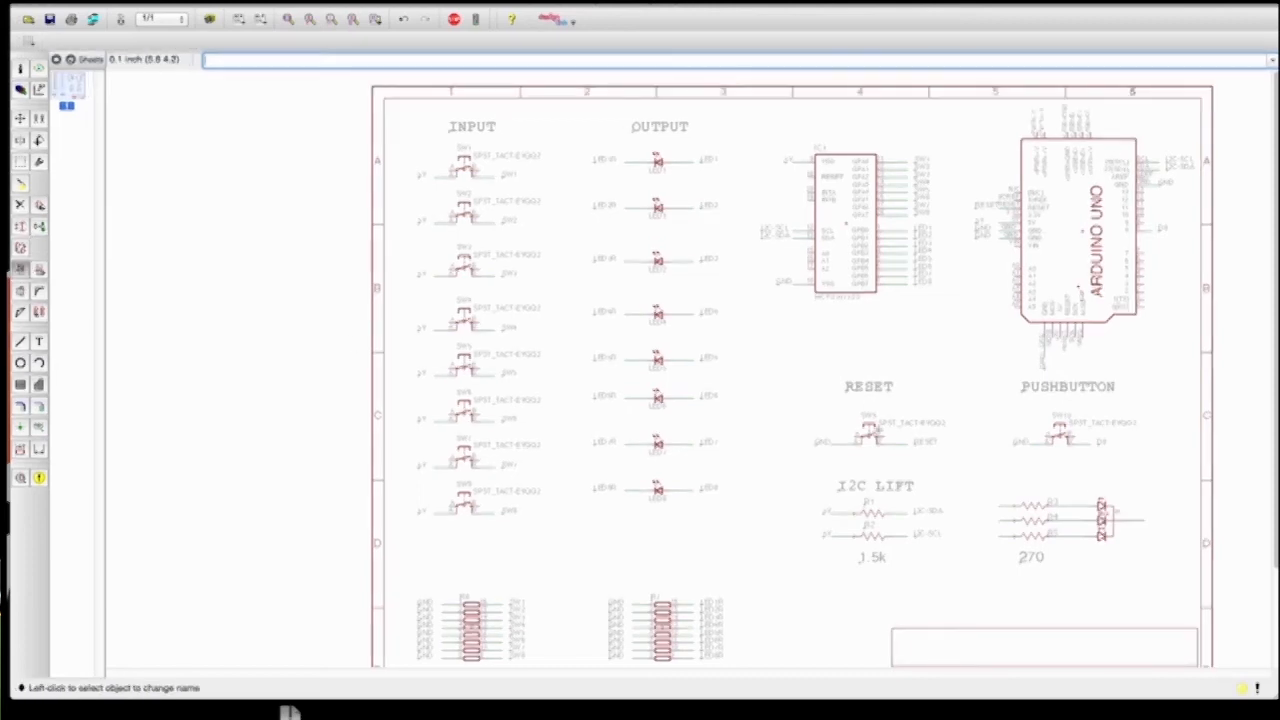
pyautogui.click(1137, 521)
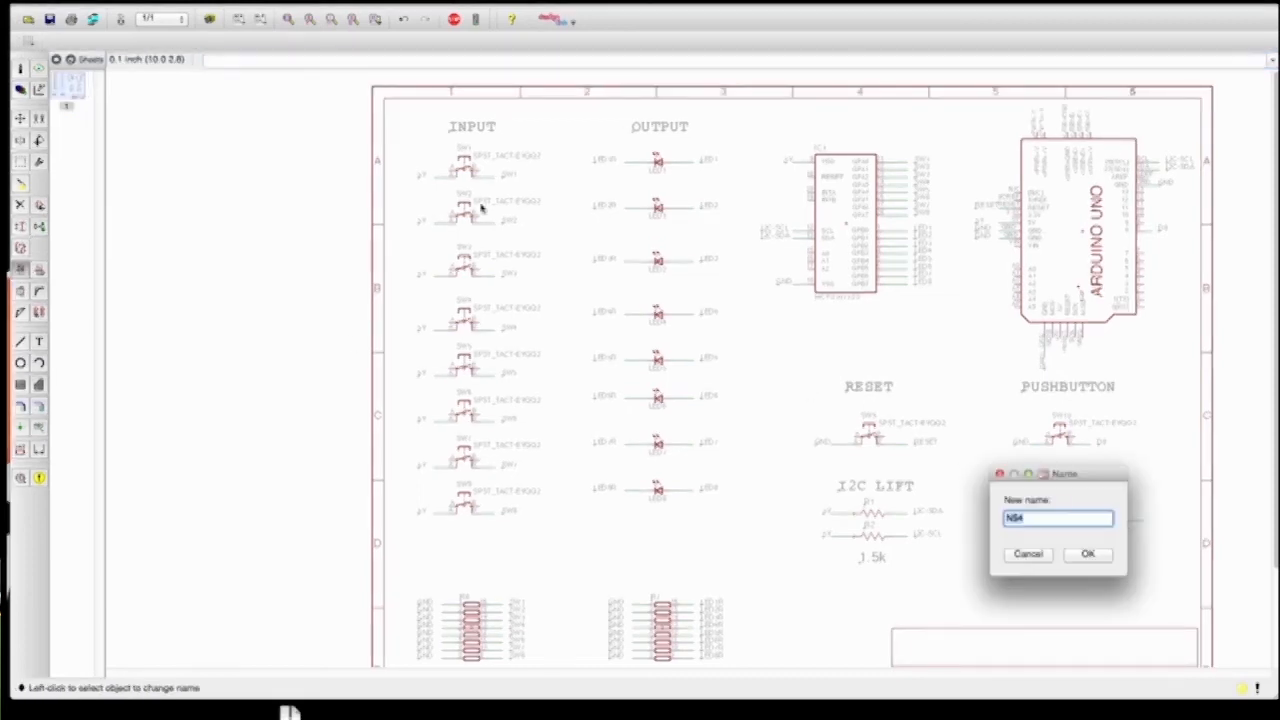
pyautogui.write('GND')
pyautogui.press('Return')
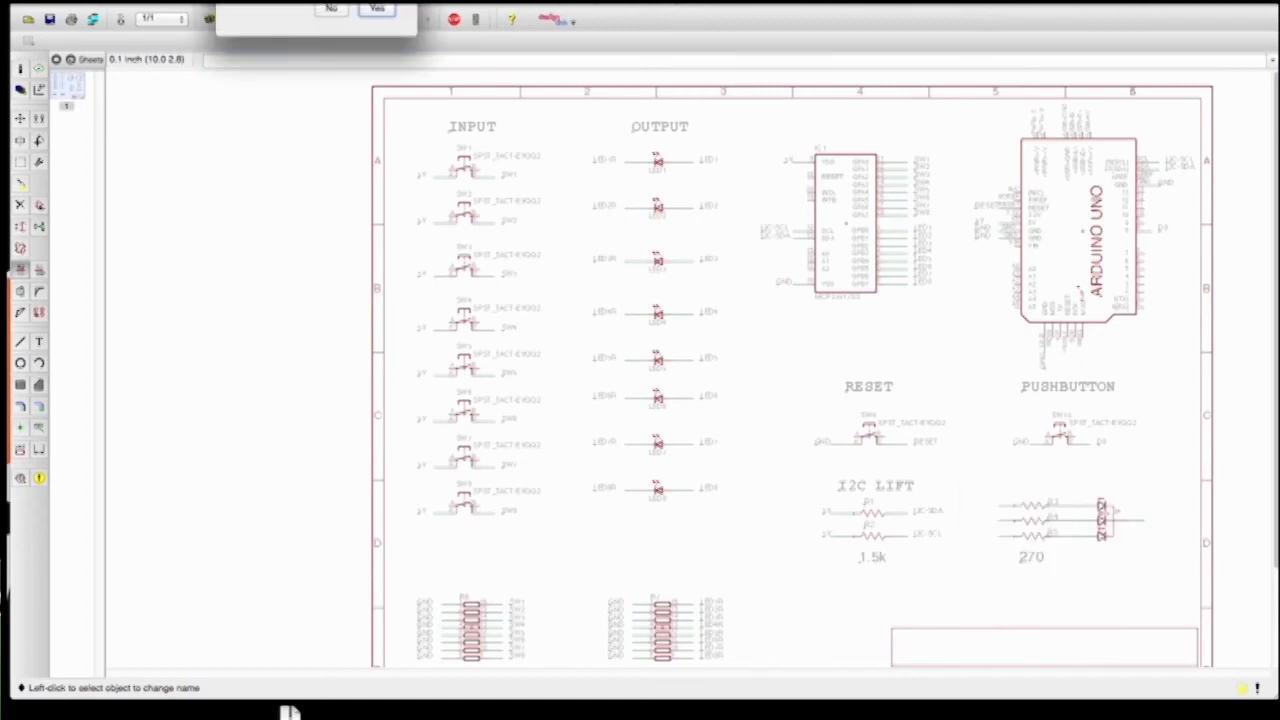
pyautogui.press('Return')
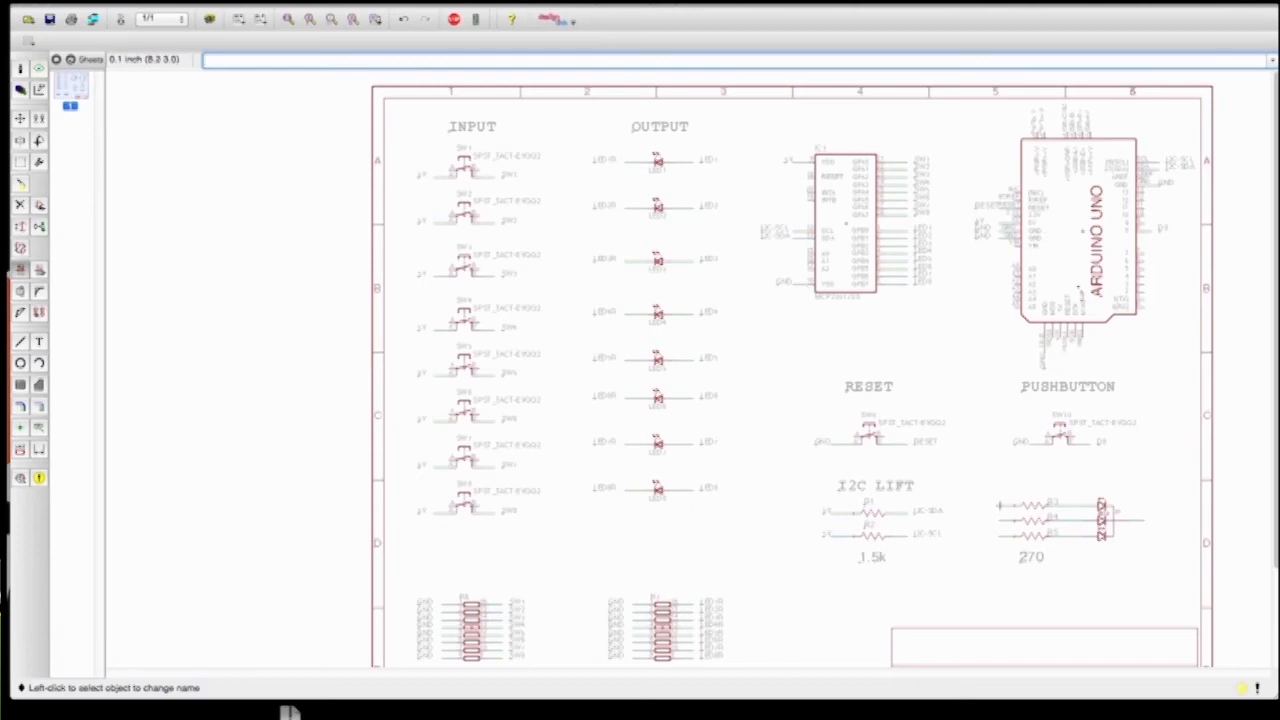
# Name the net stubs on the free ends of R3, R4 and R5 D2, D3 and D4 respectively
pyautogui.click(1000, 506)
pyautogui.write('D9')
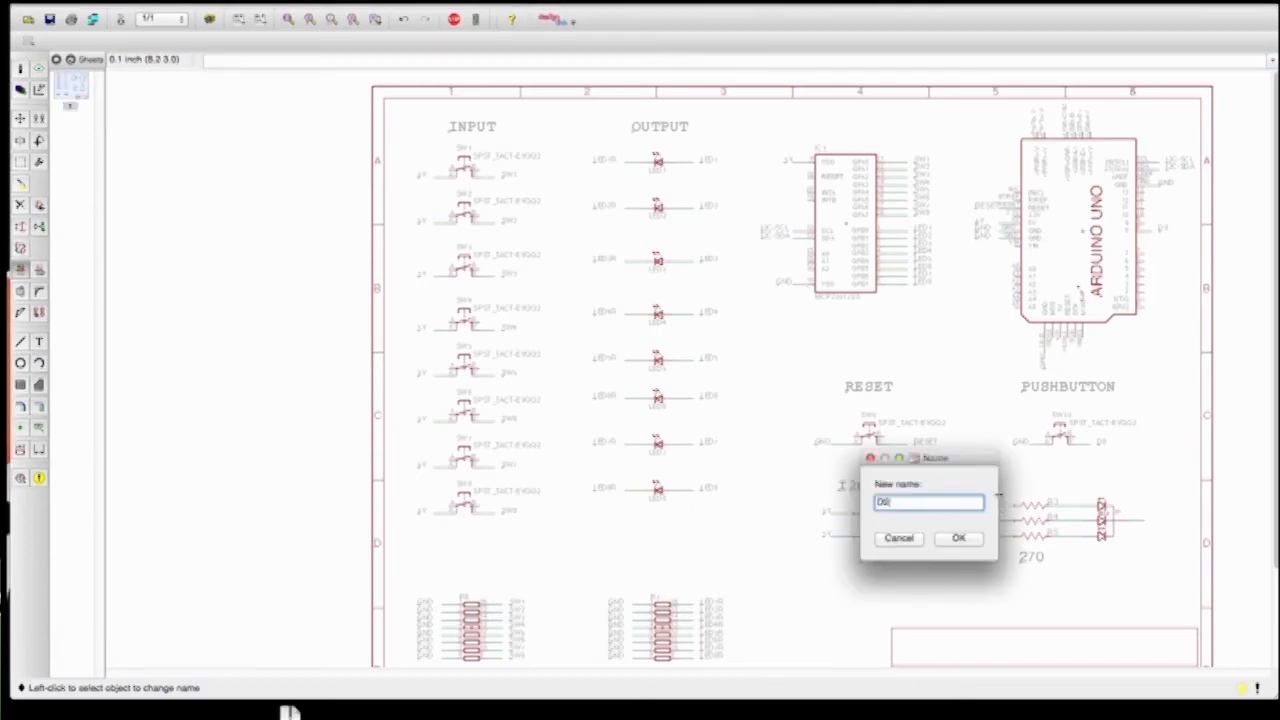
pyautogui.write('5')
pyautogui.press('Return')
pyautogui.click(997, 521)
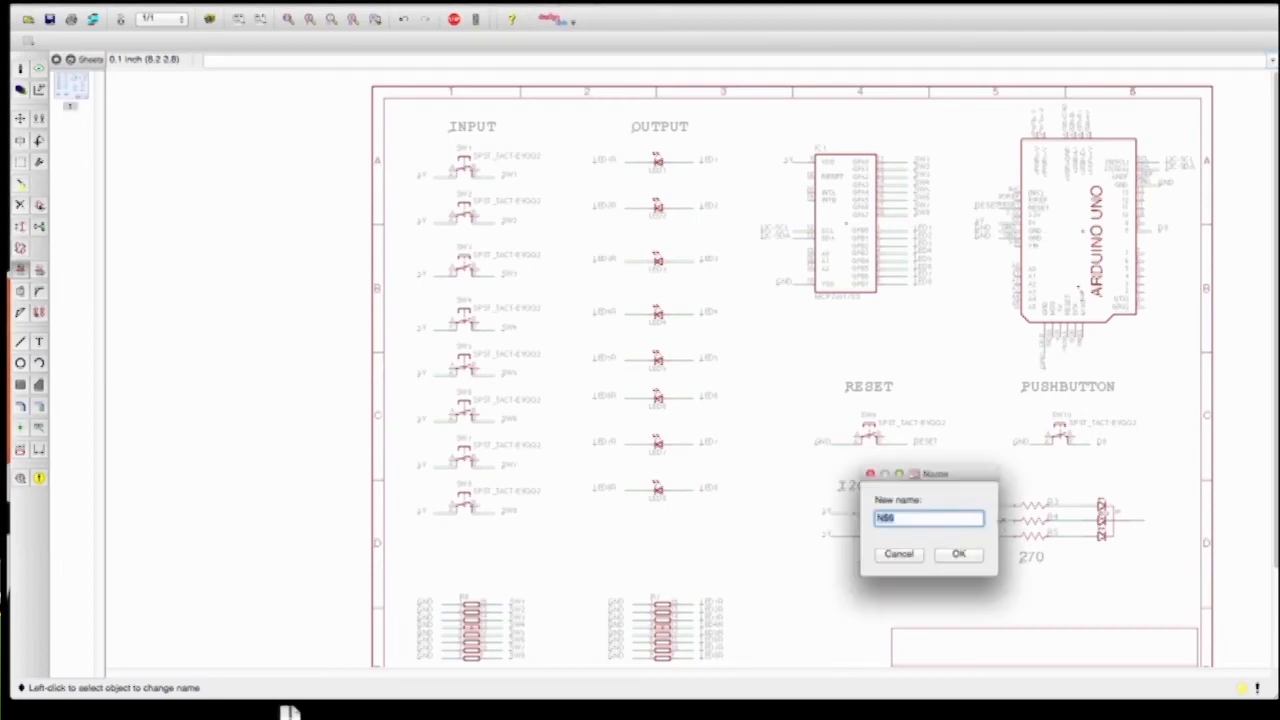
pyautogui.write('D6')
pyautogui.press('Return')
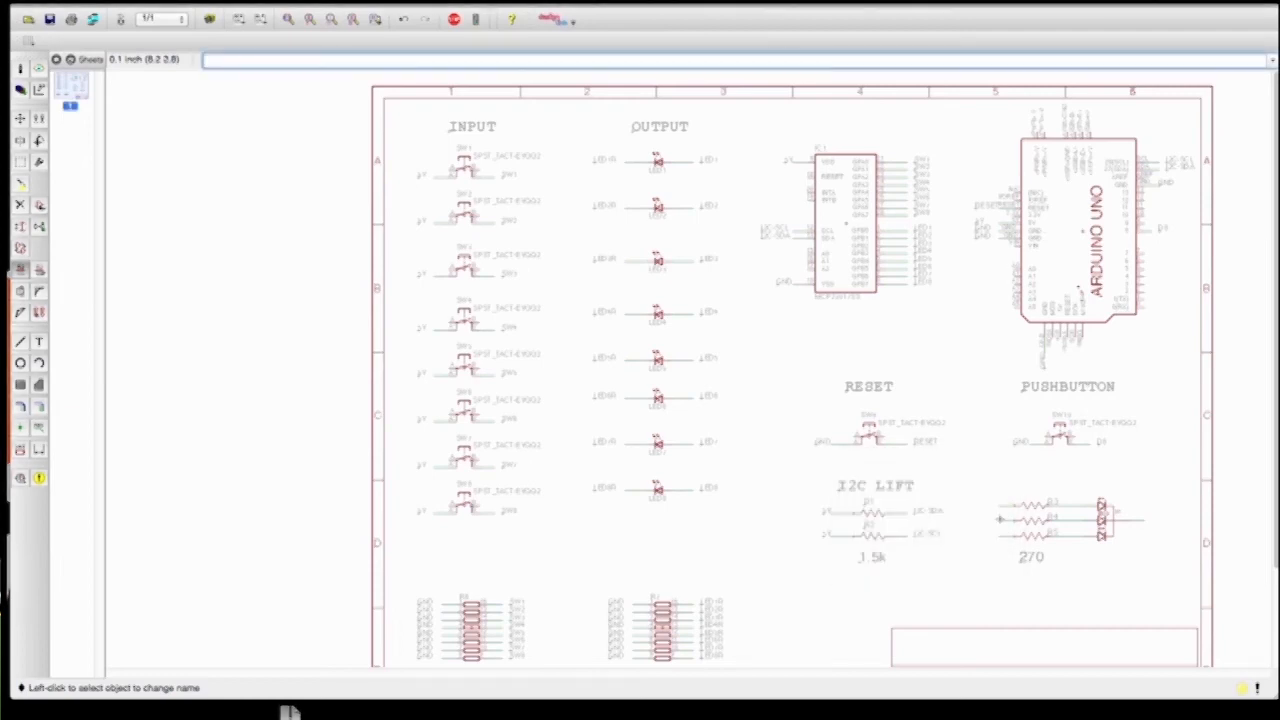
pyautogui.click(1003, 537)
pyautogui.click(1003, 537)
pyautogui.write('D7')
pyautogui.press('Return')
# Draw short net stubs outward from the Arduino's digital pins 2, 3 and 4
pyautogui.click(20, 342)
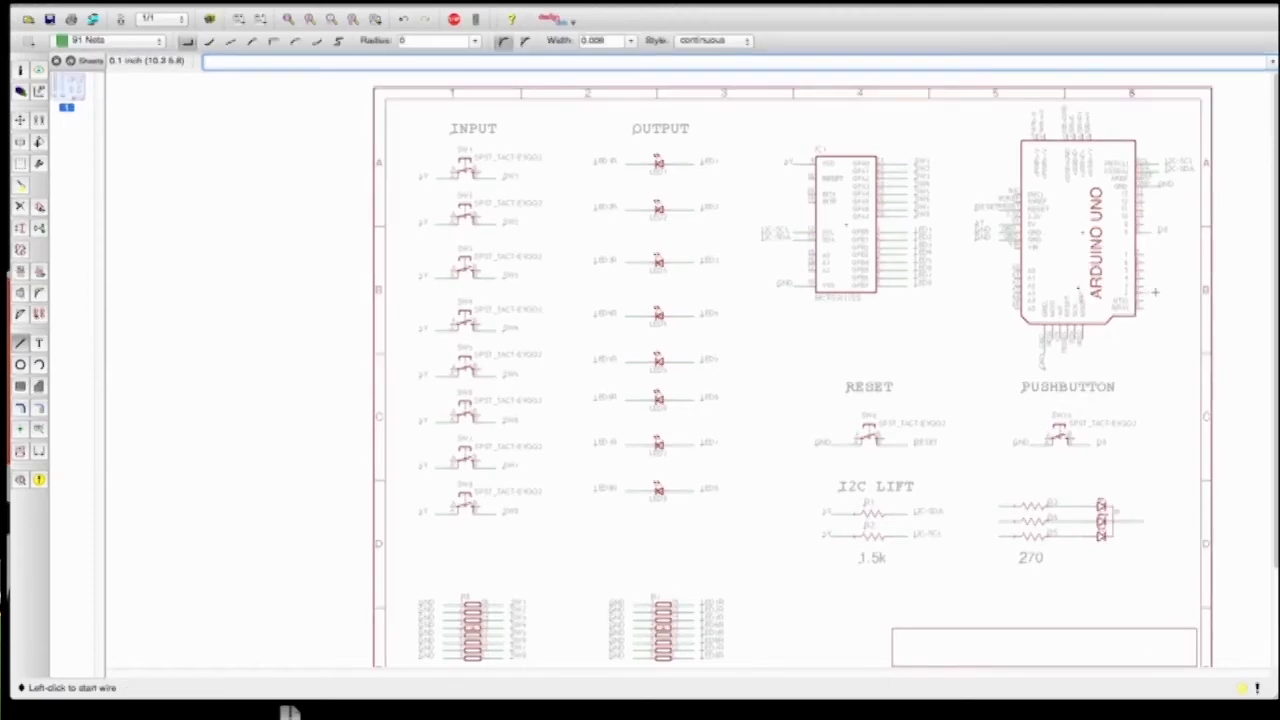
pyautogui.click(1142, 287)
pyautogui.doubleClick(1159, 287)
pyautogui.click(1147, 281)
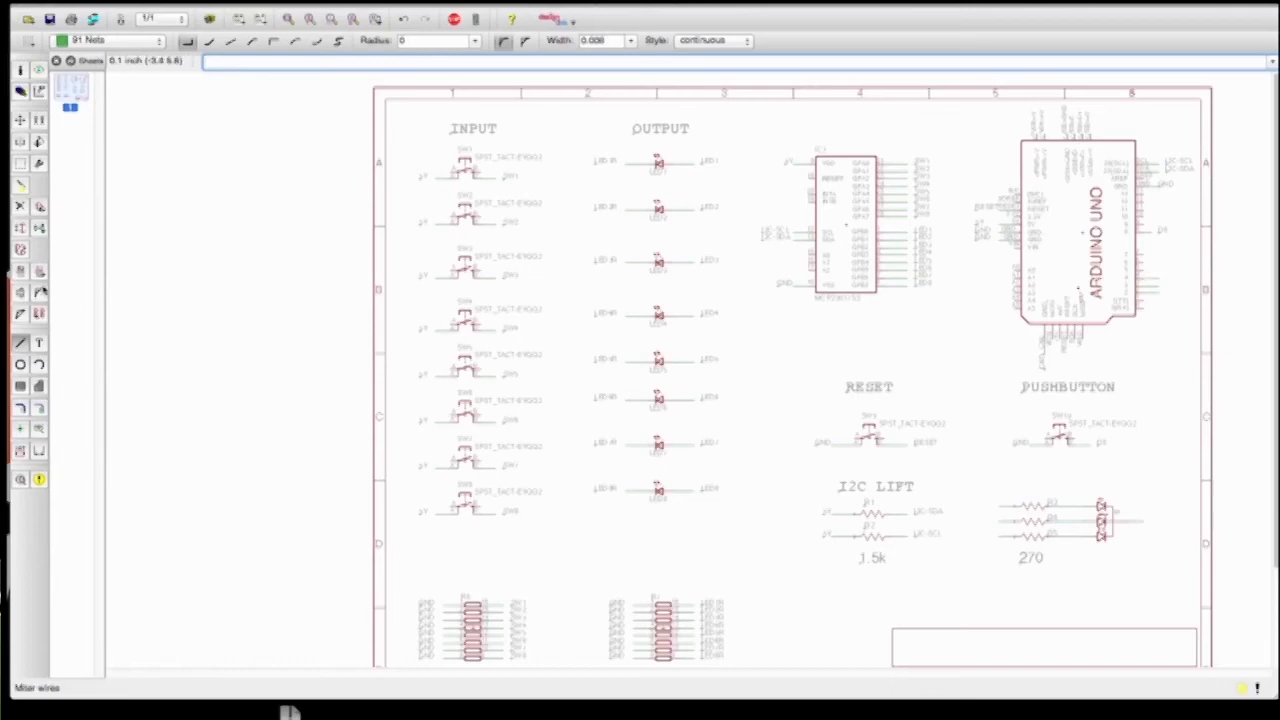
# Name the three new Arduino stubs D2, D3 and D4, connecting each to the resistor net of the same name
pyautogui.click(21, 272)
pyautogui.click(1158, 300)
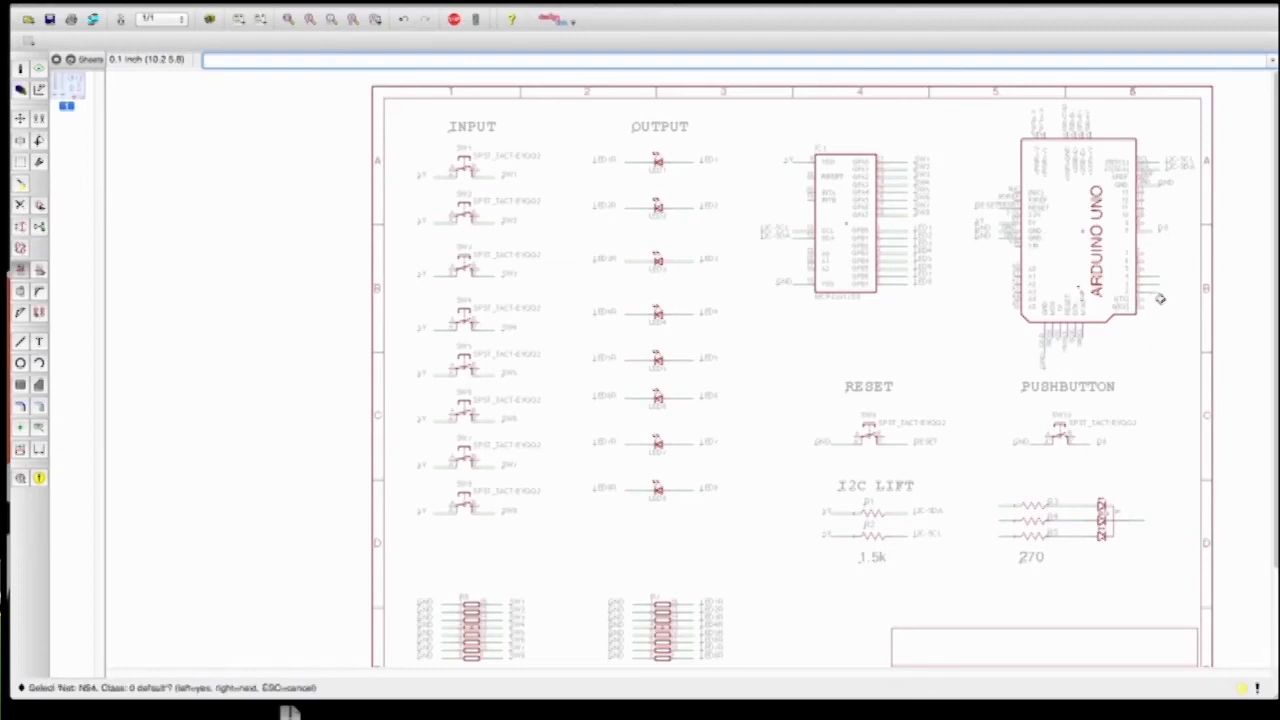
pyautogui.click(1157, 295)
pyautogui.write('D2')
pyautogui.press('Return')
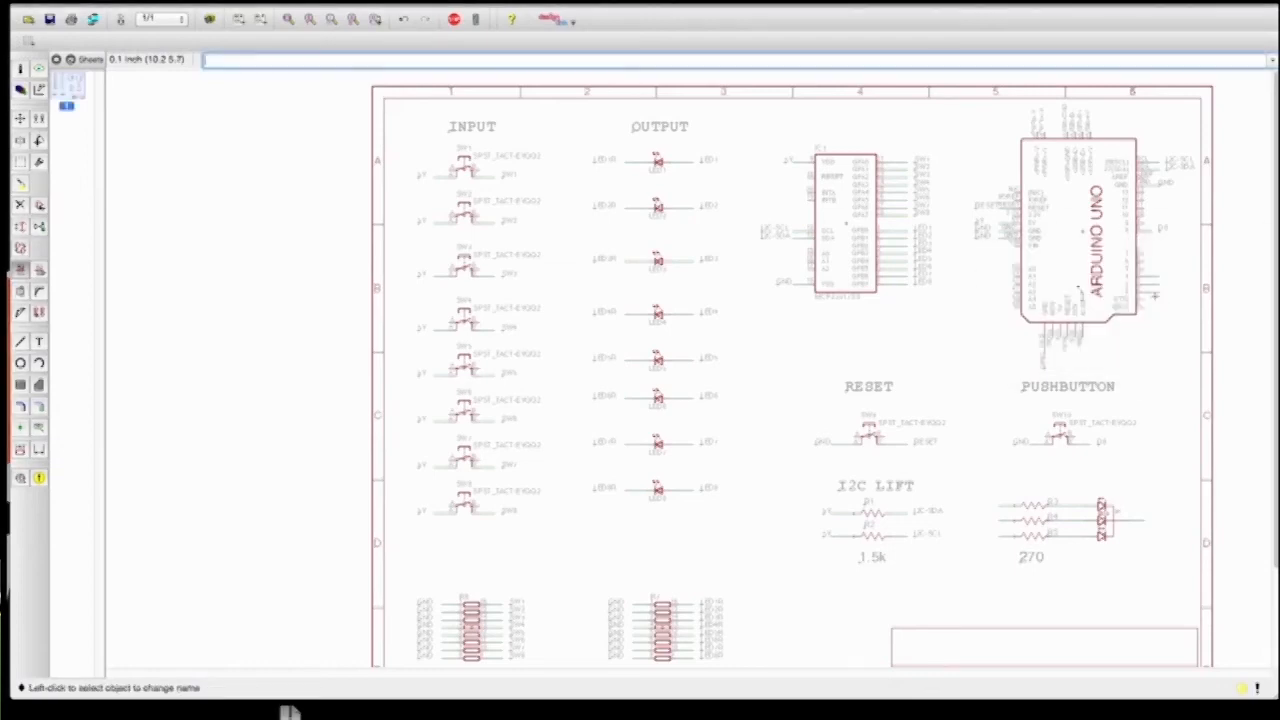
pyautogui.click(1152, 292)
pyautogui.click(1155, 290)
pyautogui.write('D2')
pyautogui.press('Return')
pyautogui.press('Return')
pyautogui.click(1158, 279)
pyautogui.click(1157, 280)
pyautogui.write('D3')
pyautogui.press('Return')
pyautogui.press('Return')
# Add net labels to the D2, D3 and D4 stubs of the resistors and to the three-diode LED's GND stub
pyautogui.click(20, 341)
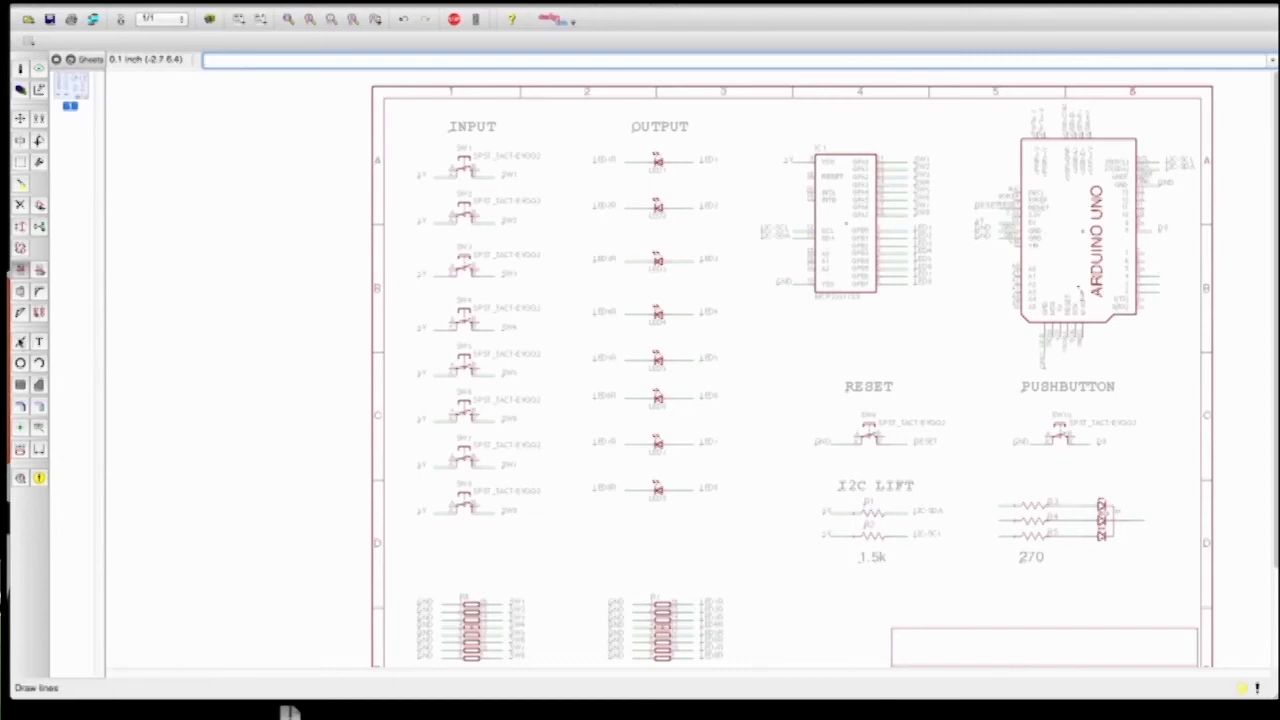
pyautogui.click(39, 427)
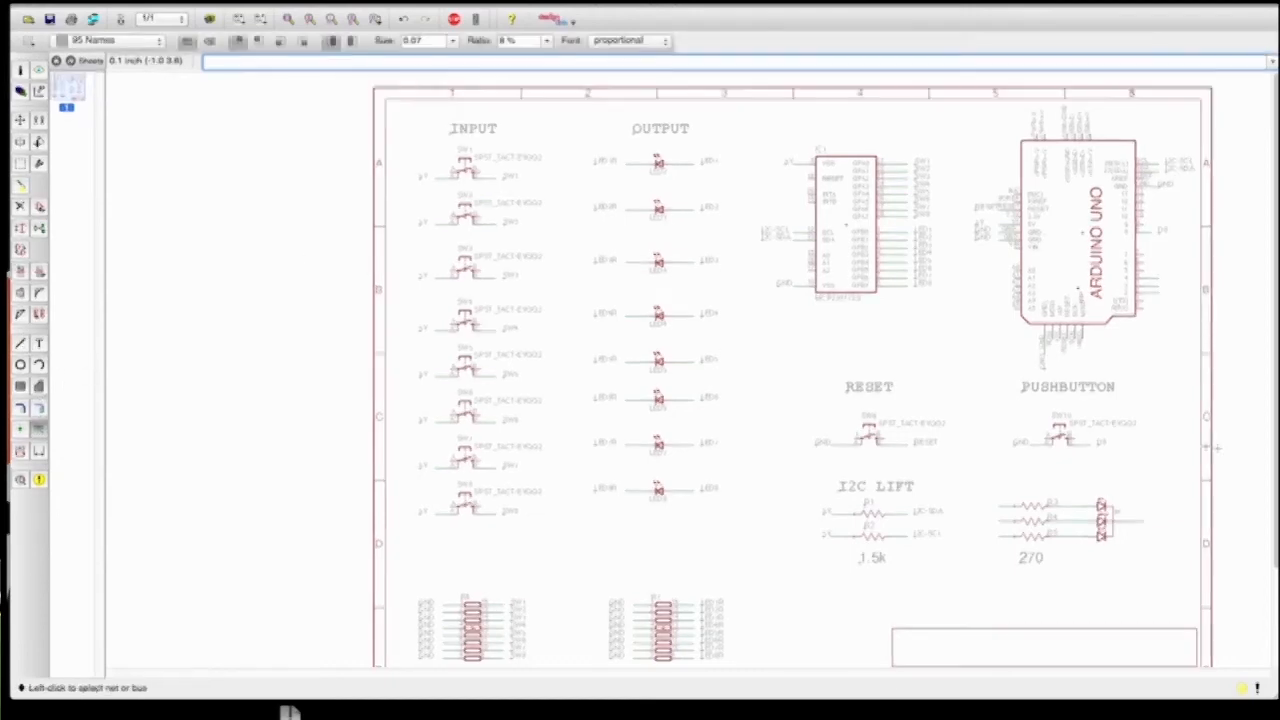
pyautogui.click(997, 504)
pyautogui.click(995, 505)
pyautogui.click(1002, 518)
pyautogui.click(990, 520)
pyautogui.click(998, 536)
pyautogui.click(988, 536)
pyautogui.click(1147, 523)
pyautogui.click(1151, 520)
# Add net labels to the Arduino's D2, D3 and D4 stubs and save the schematic
pyautogui.click(1158, 290)
pyautogui.click(1160, 290)
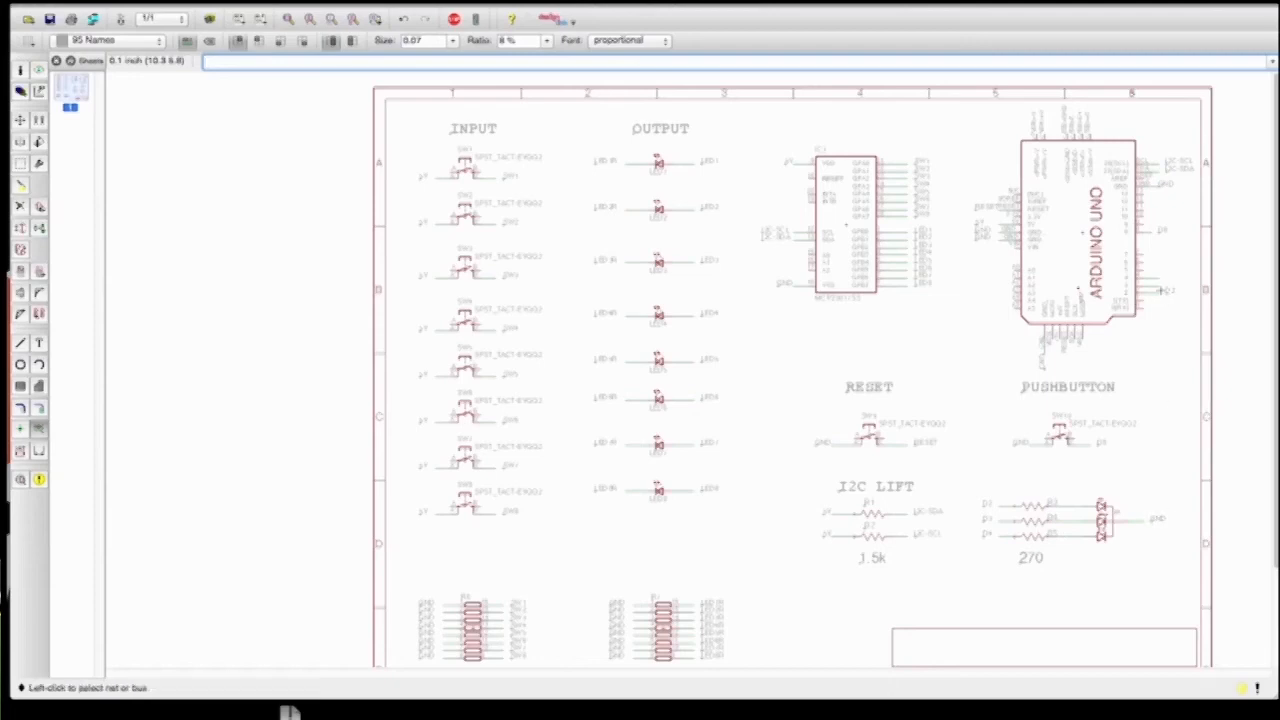
pyautogui.click(1160, 288)
pyautogui.click(1162, 286)
pyautogui.click(1158, 279)
pyautogui.click(1168, 278)
pyautogui.press('super+s')
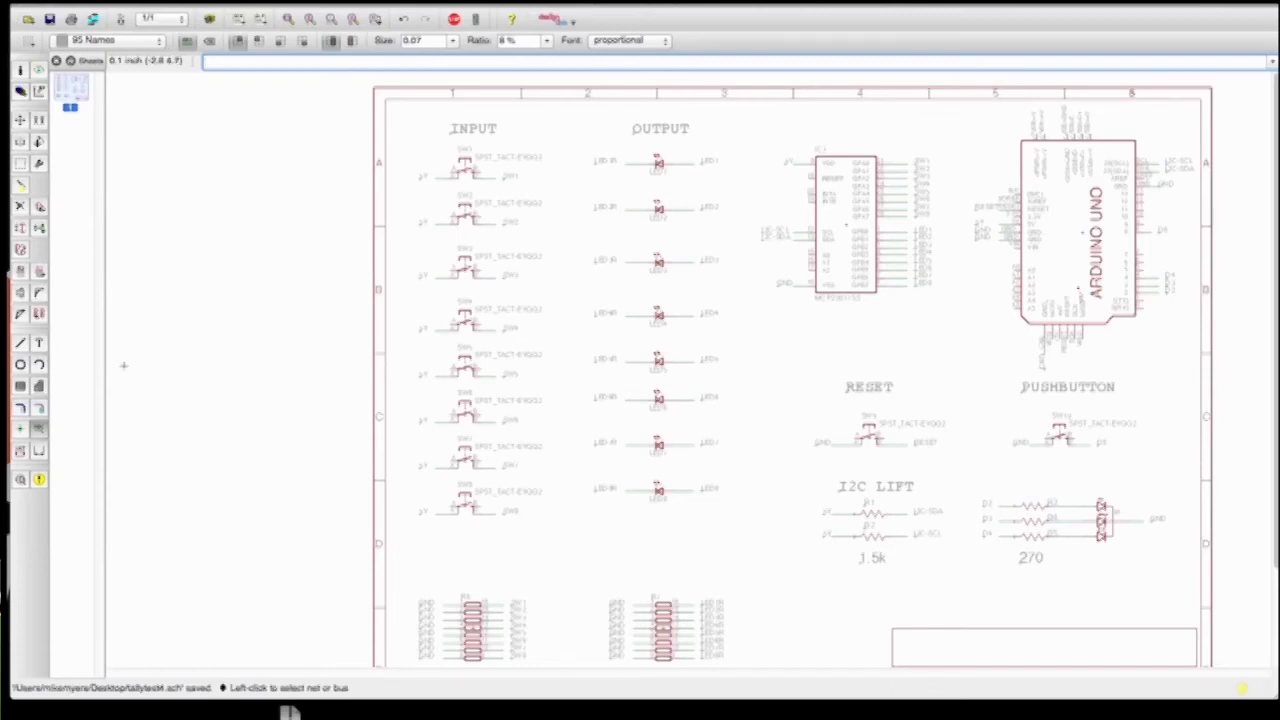
# Copy the I2C LIFT heading above the three-diode LED circuit and change the copy's text to RGB LED
pyautogui.click(37, 141)
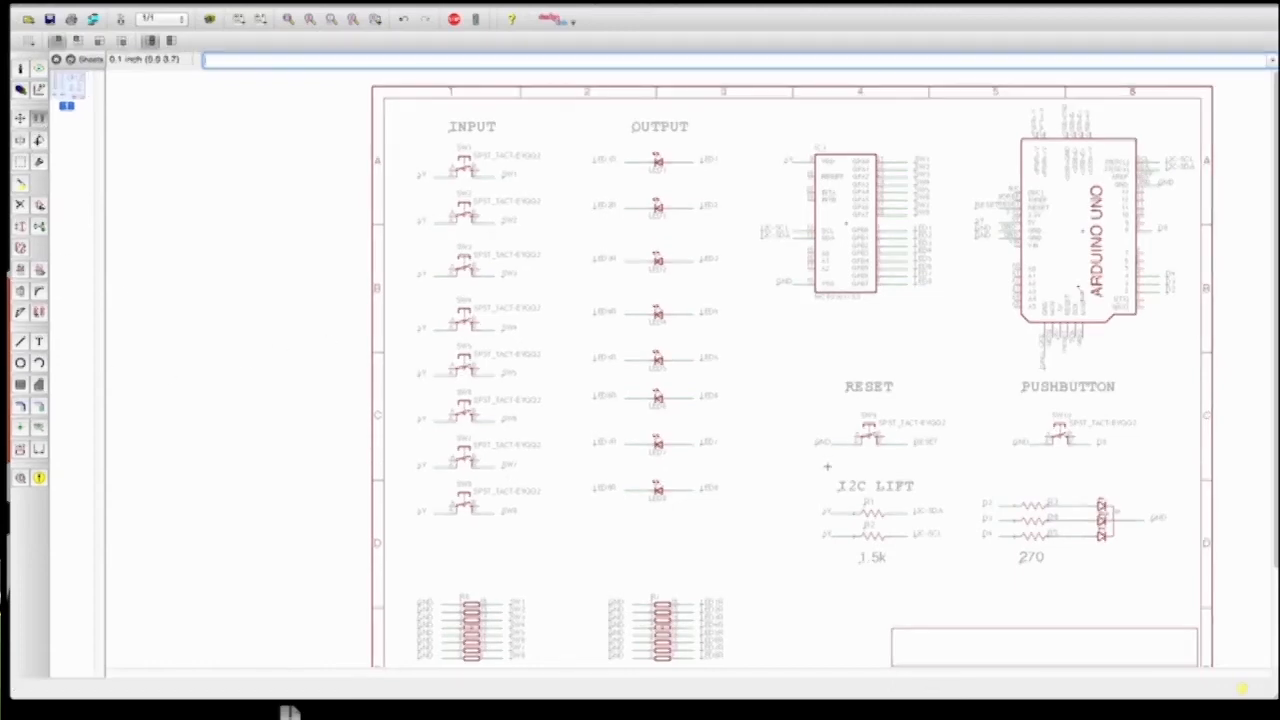
pyautogui.click(1014, 487)
pyautogui.click(20, 68)
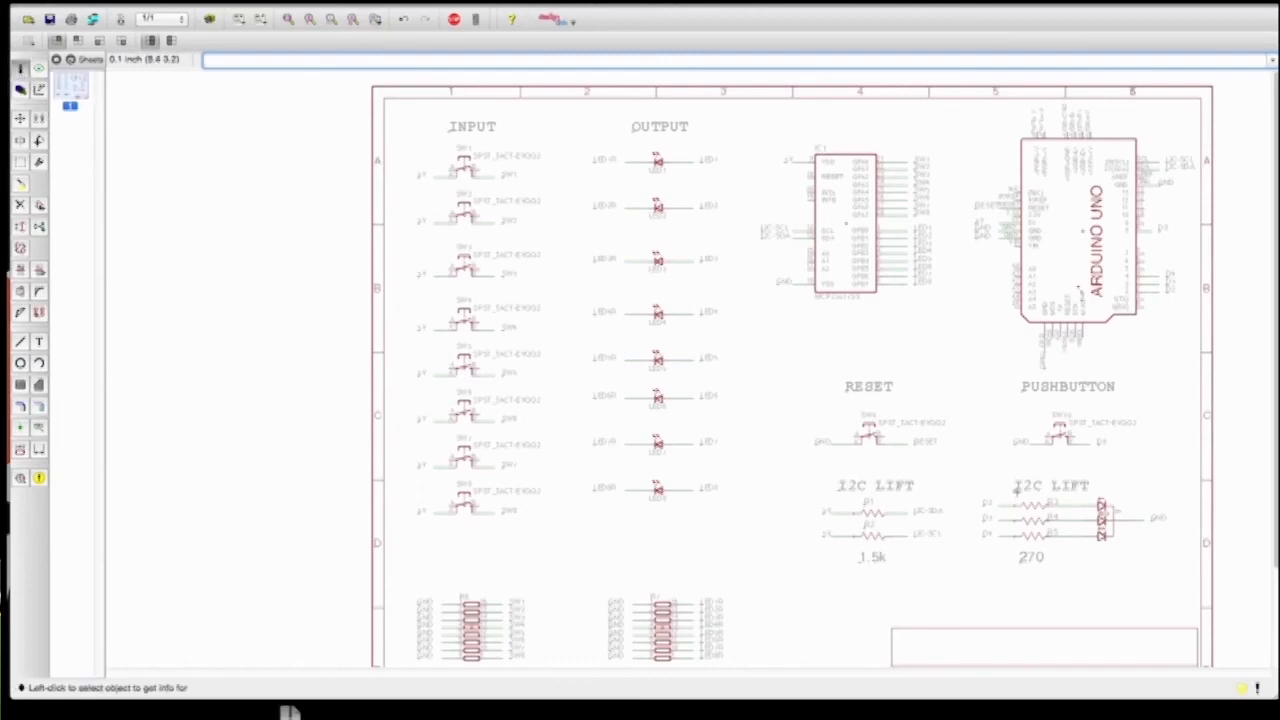
pyautogui.click(1017, 495)
pyautogui.moveTo(851, 510); pyautogui.dragTo(723, 466)
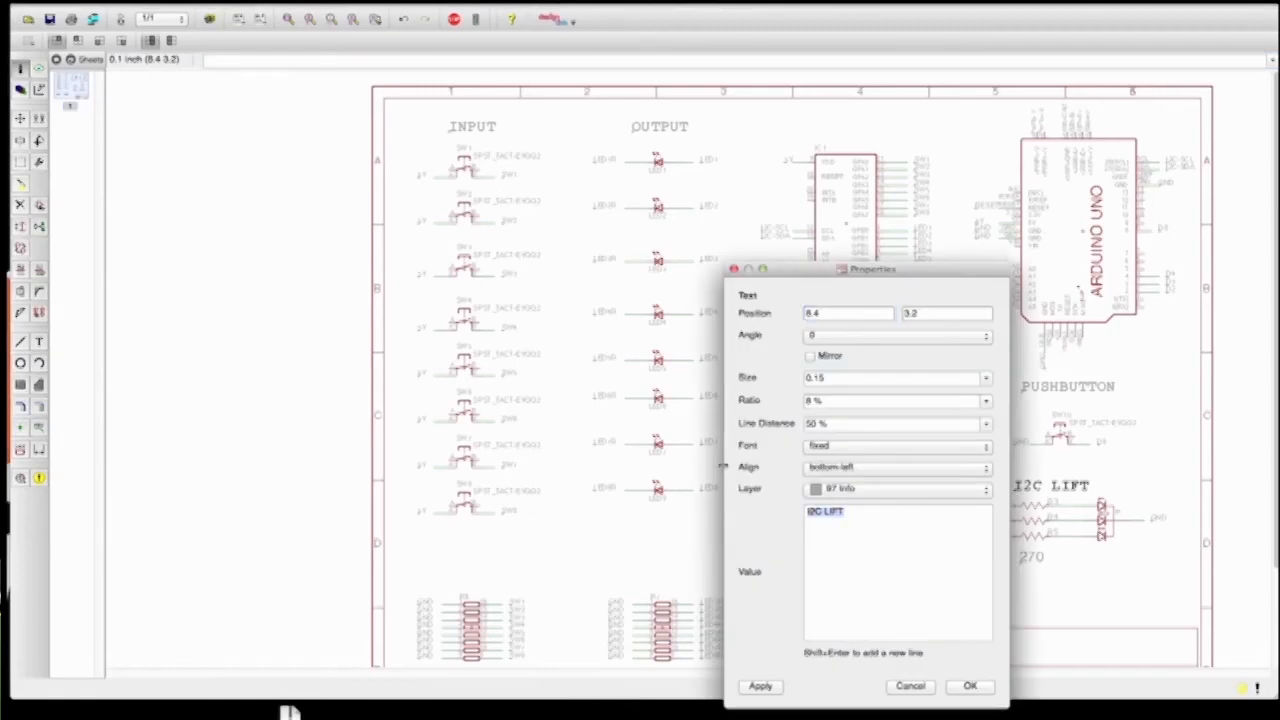
pyautogui.write('RGB LED')
pyautogui.click(970, 686)
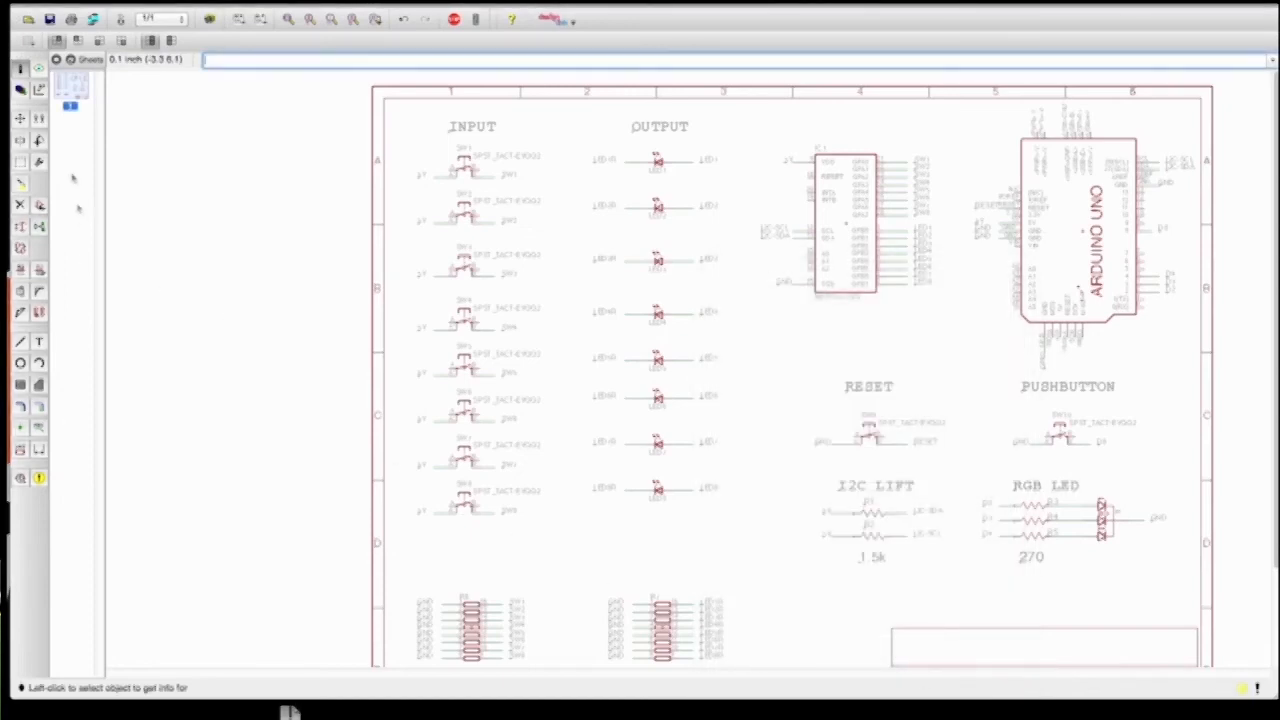
# Group the I2C LIFT and RGB LED sections, move them about 0.3 inch straight down, and save the schematic
pyautogui.click(20, 119)
pyautogui.click(20, 163)
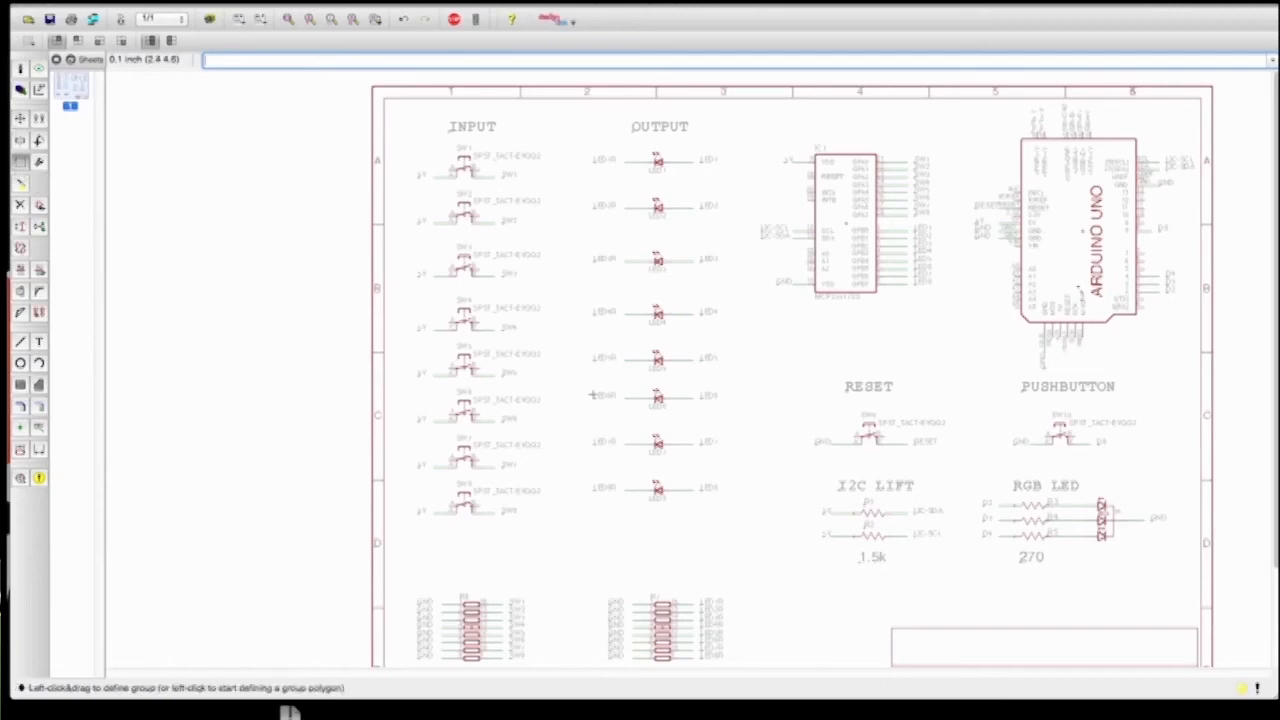
pyautogui.moveTo(790, 470); pyautogui.dragTo(1175, 598)
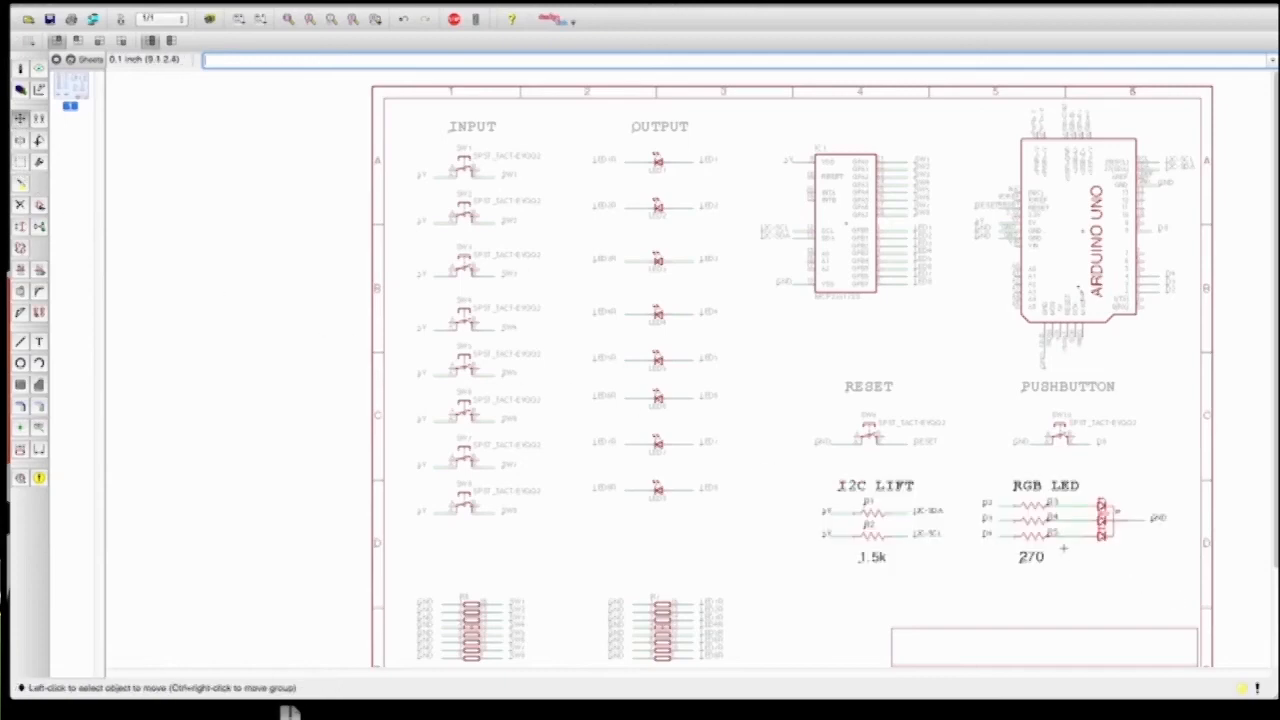
pyautogui.rightClick(1053, 548)
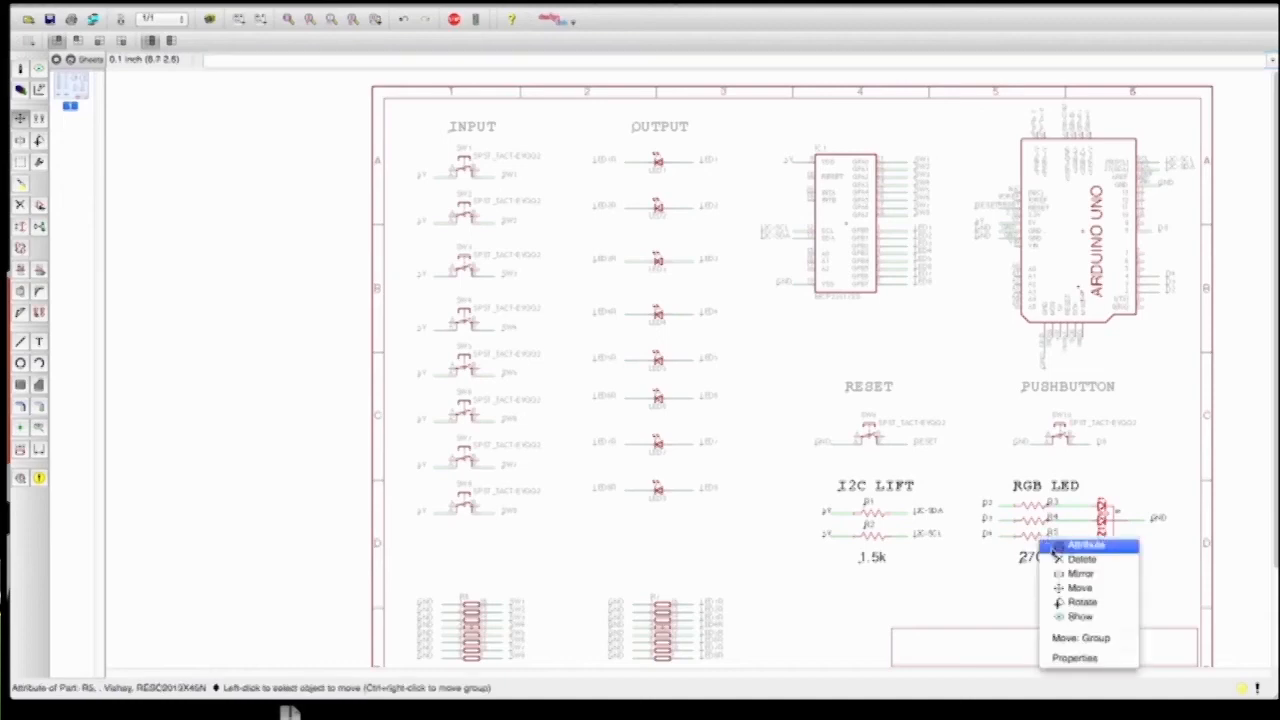
pyautogui.click(1078, 637)
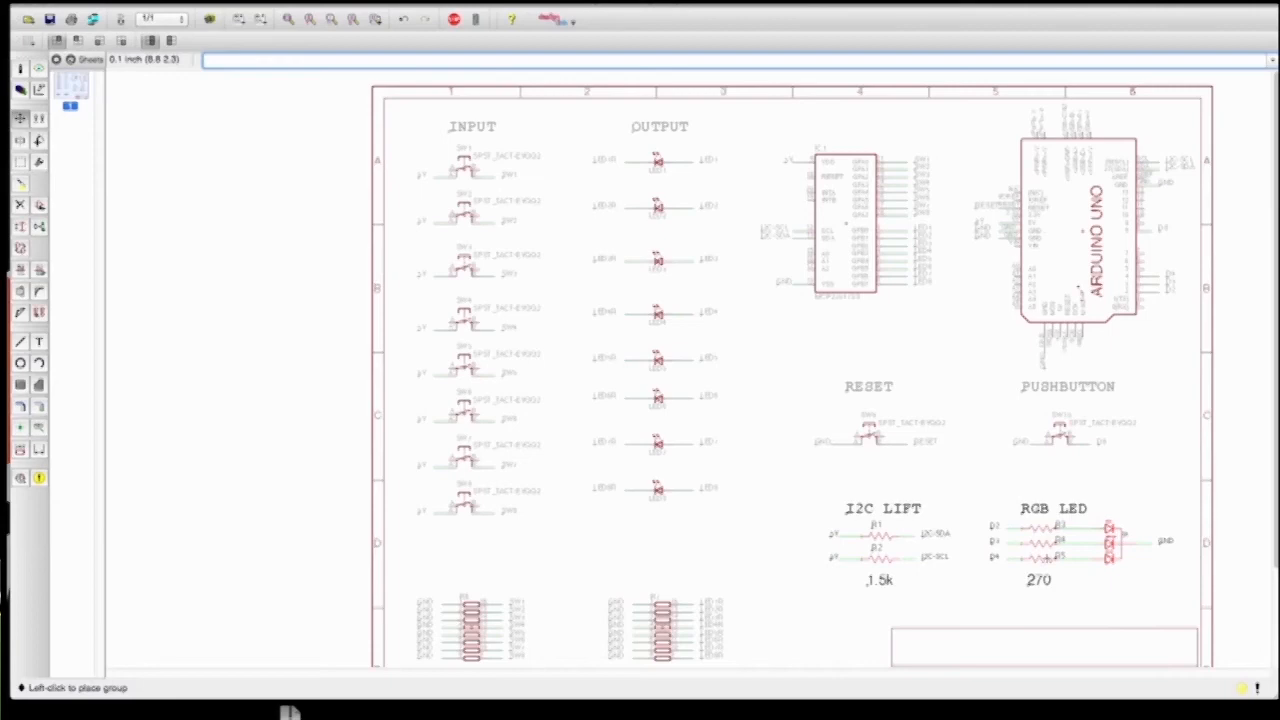
pyautogui.click(1038, 556)
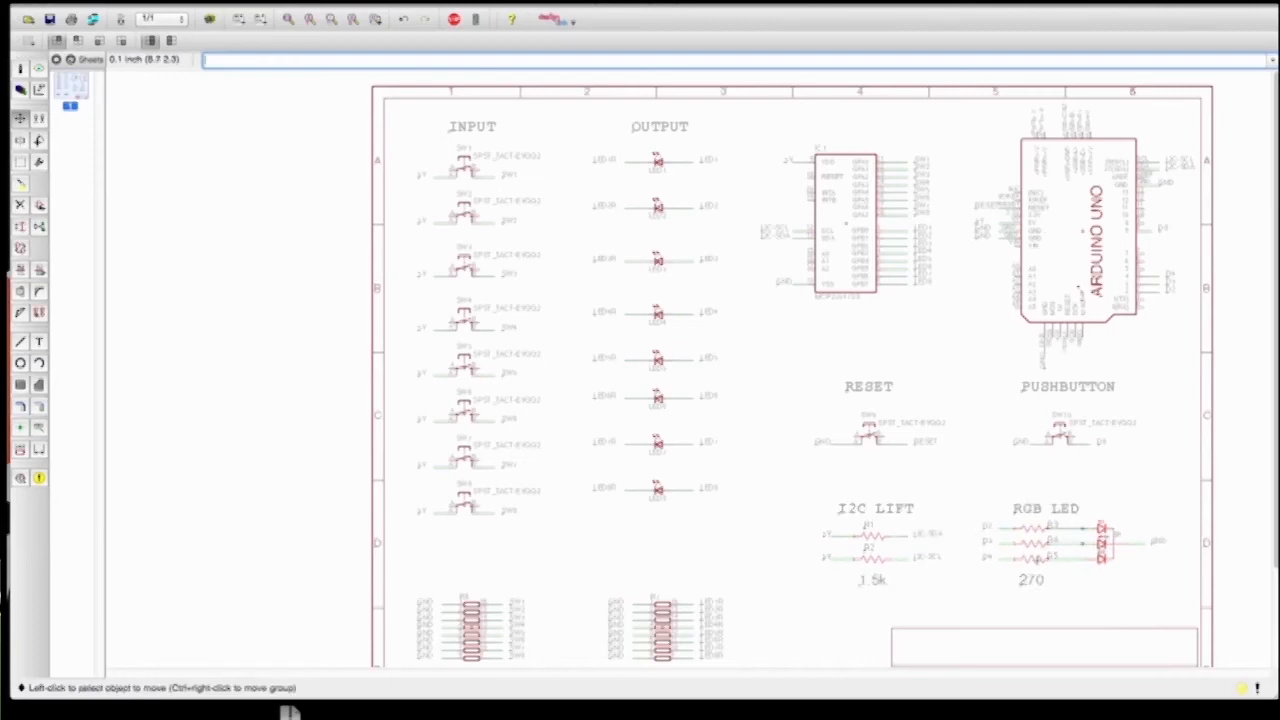
pyautogui.press('super+s')
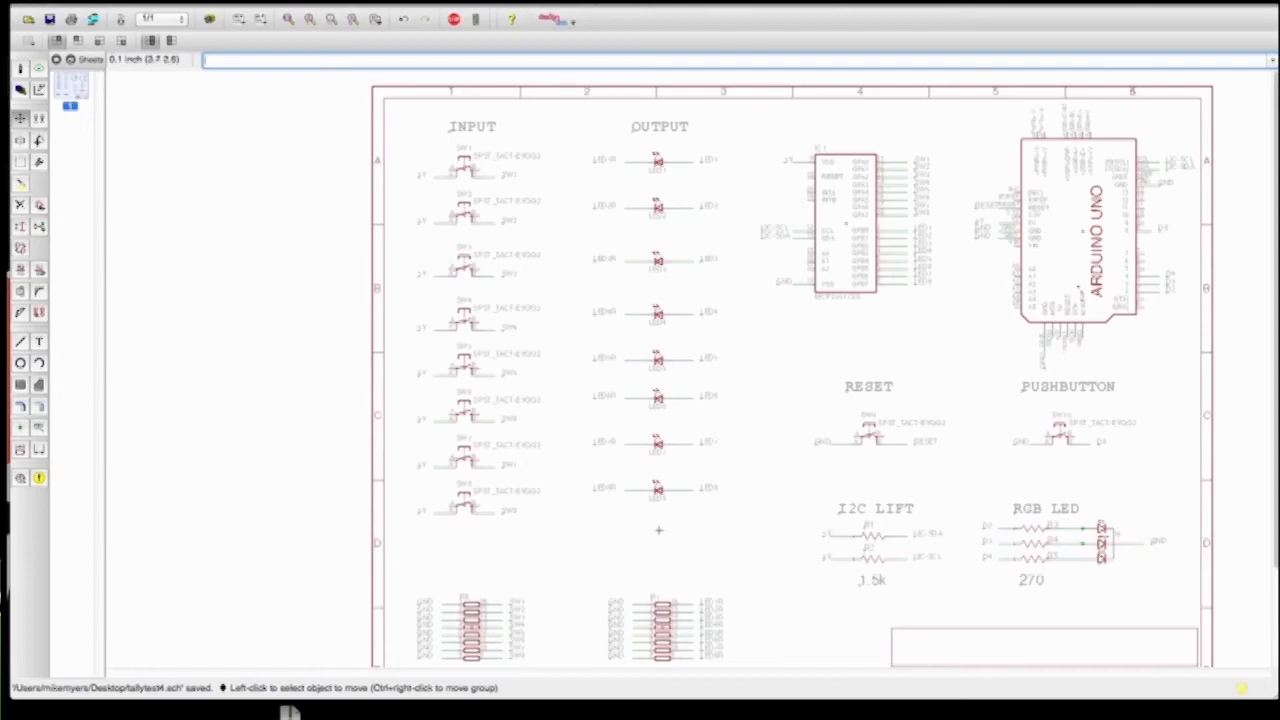
# Create a board from the finished schematic and enlarge the board editor window to fill the screen
pyautogui.click(287, 19)
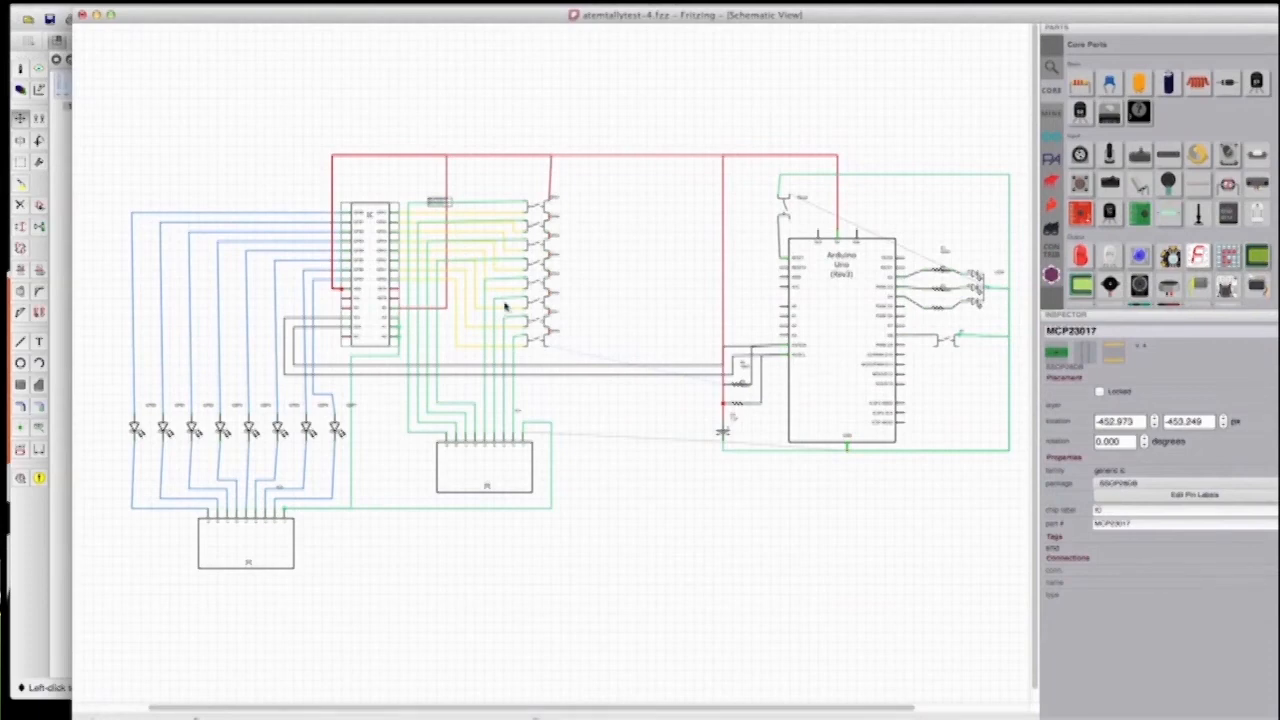
pyautogui.click(98, 15)
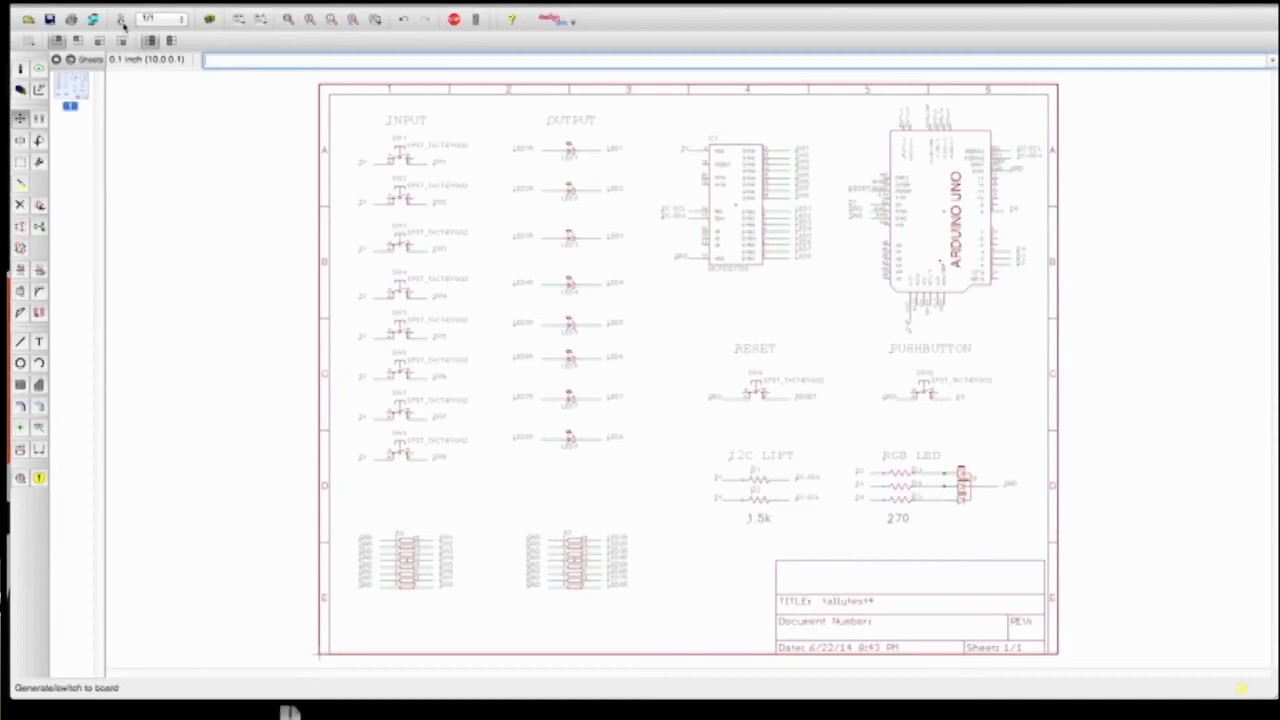
pyautogui.click(119, 19)
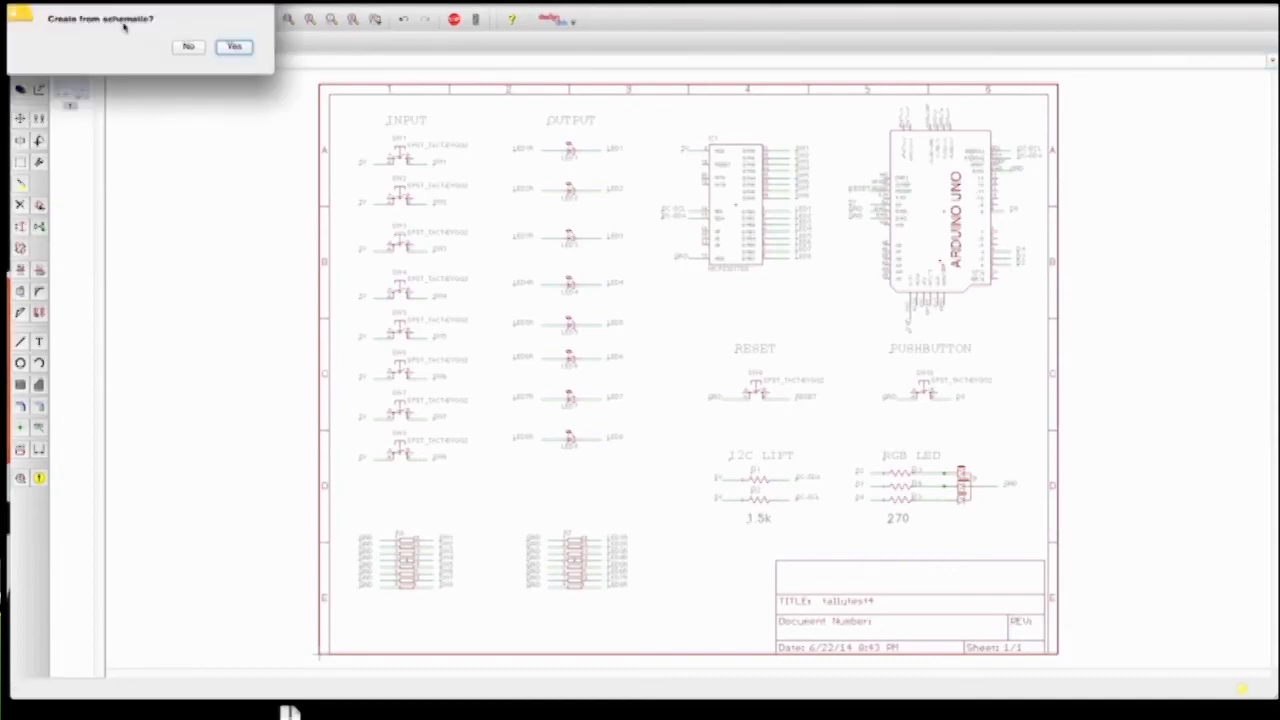
pyautogui.click(233, 47)
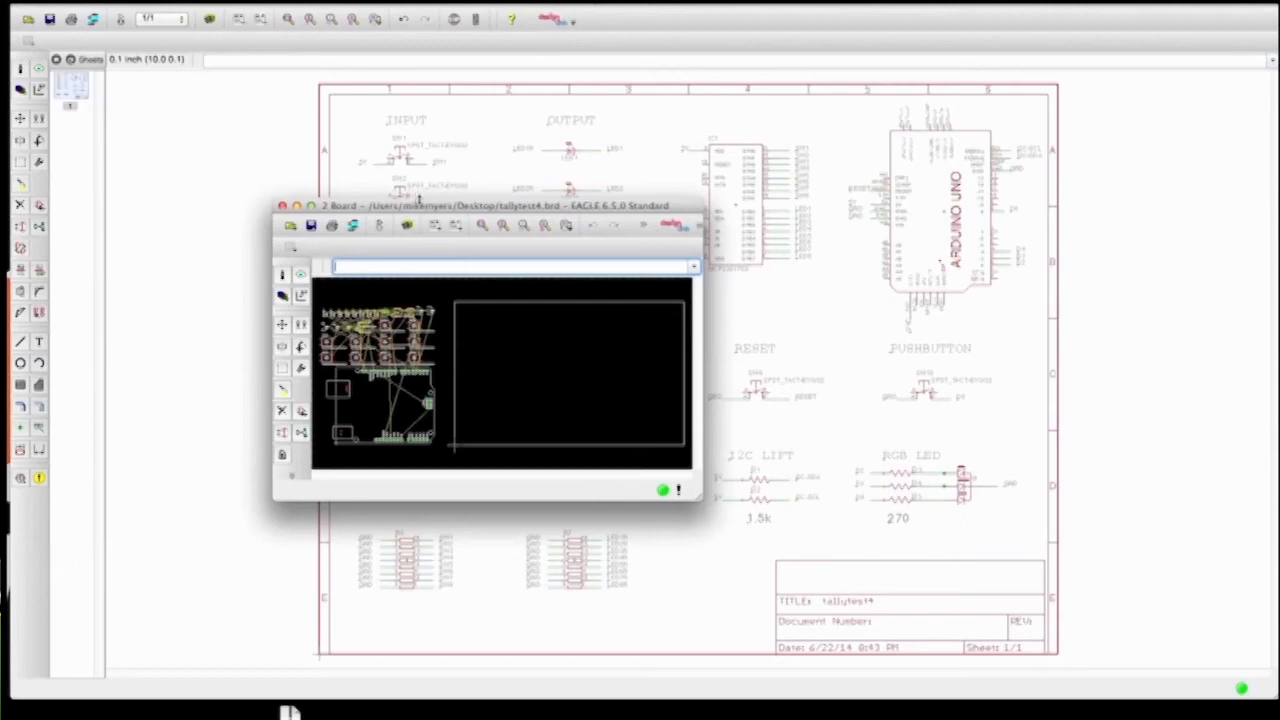
pyautogui.moveTo(480, 207); pyautogui.dragTo(216, 0)
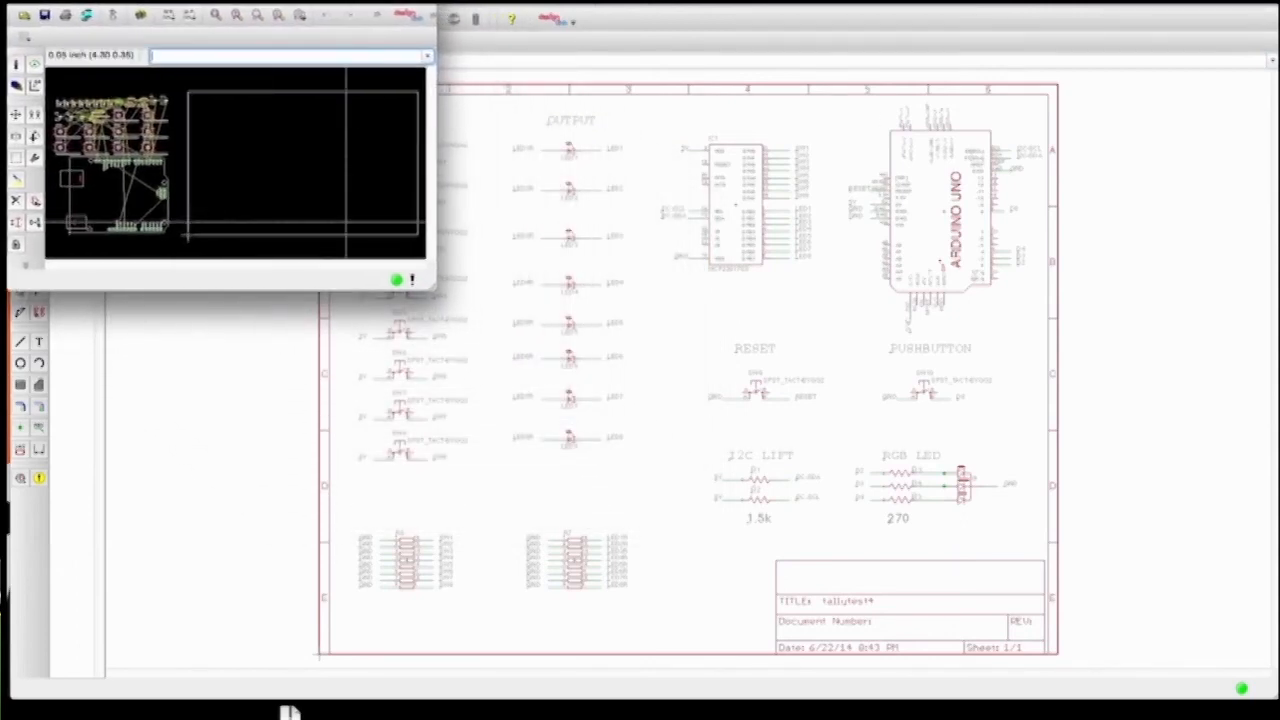
pyautogui.moveTo(437, 292); pyautogui.dragTo(1272, 690)
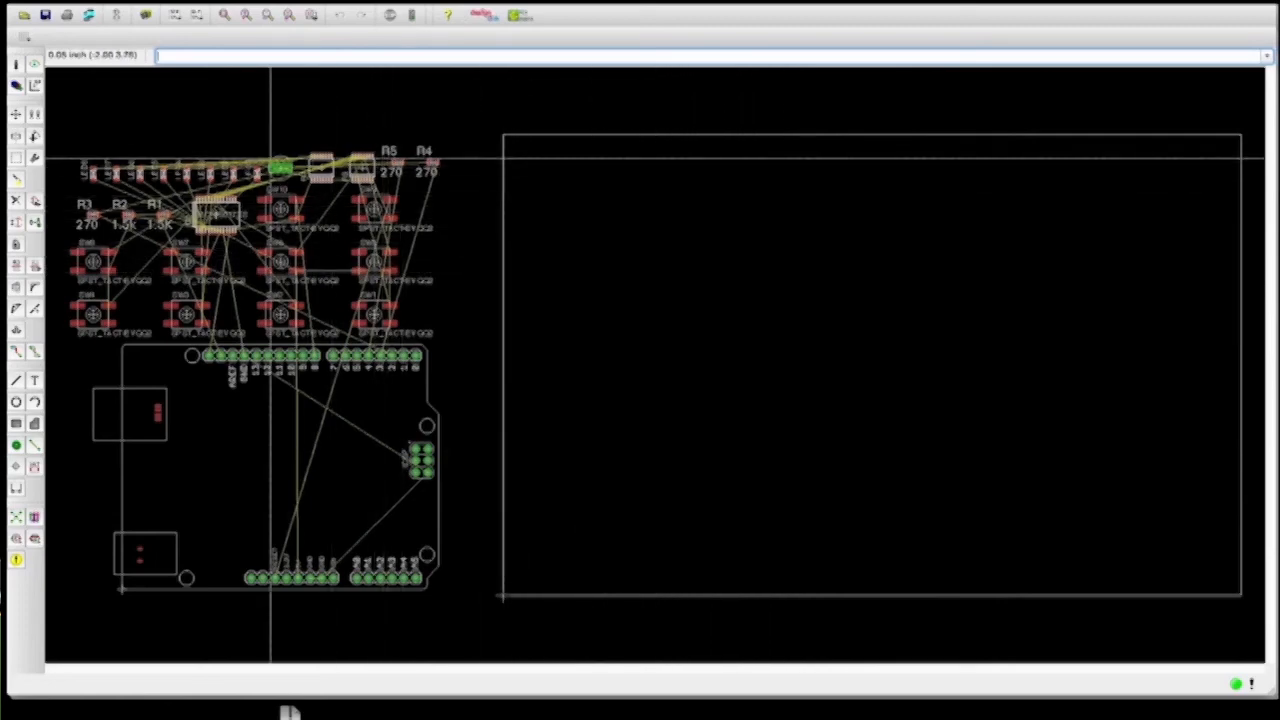
# Move the MCP23017 chip into the upper middle of the board outline, at about (2.85, 2.85) inch
pyautogui.click(17, 114)
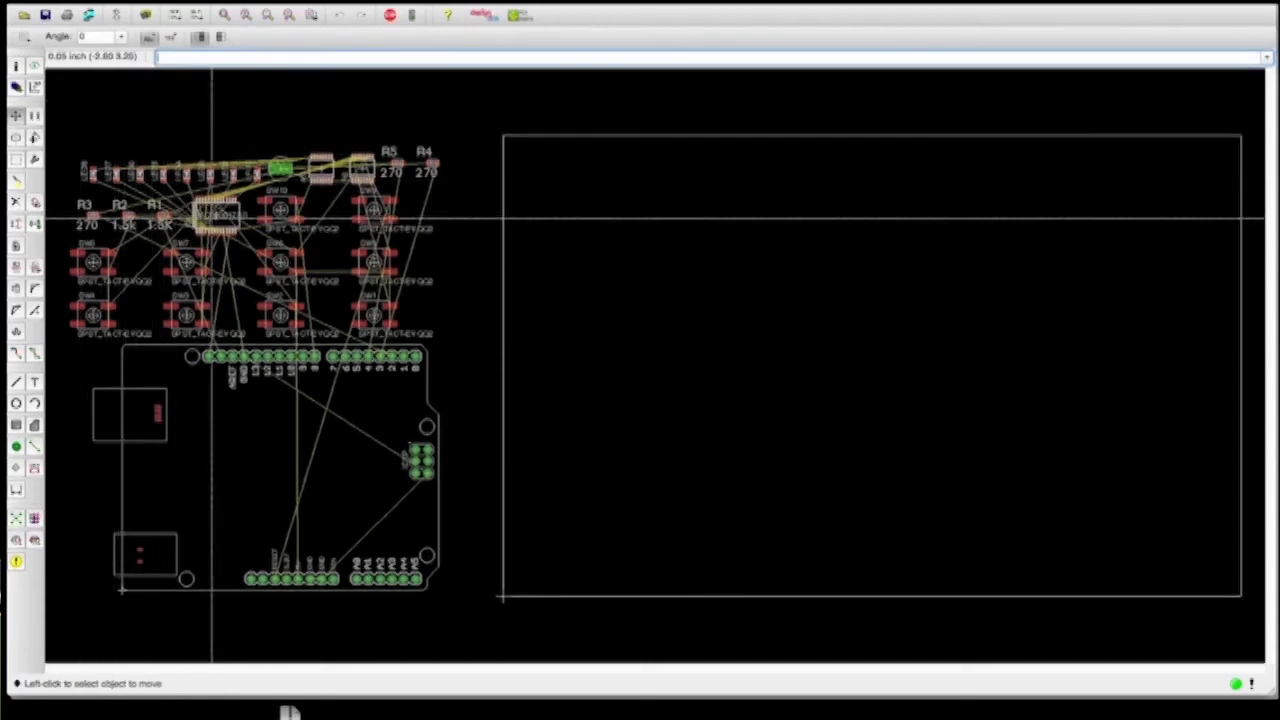
pyautogui.click(212, 217)
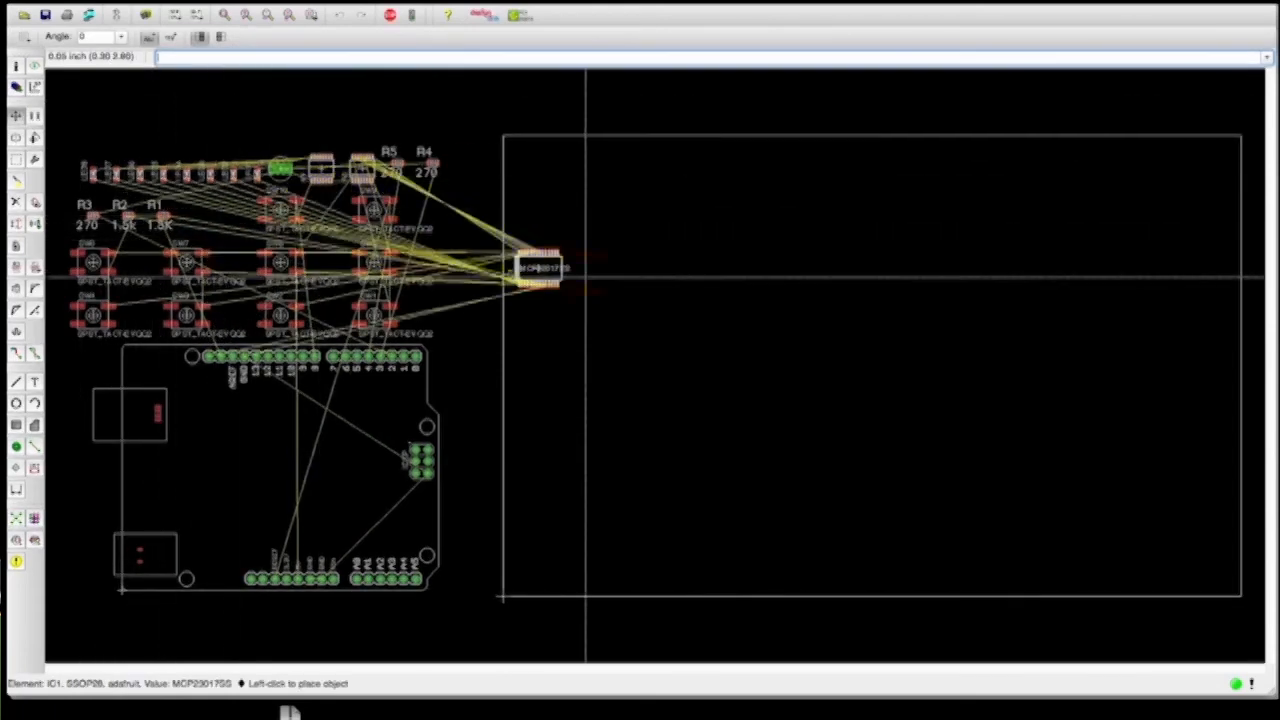
pyautogui.click(838, 262)
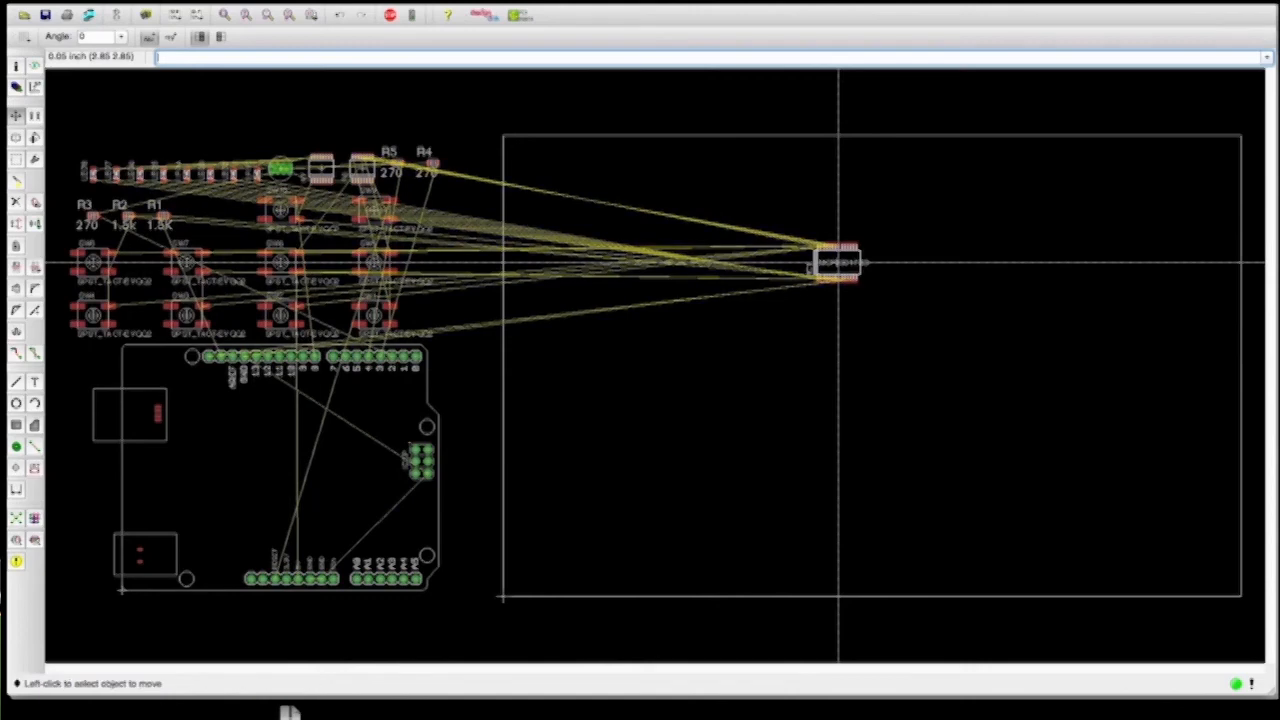
pyautogui.scroll(2, 855, 285)
pyautogui.scroll(2, 855, 290)
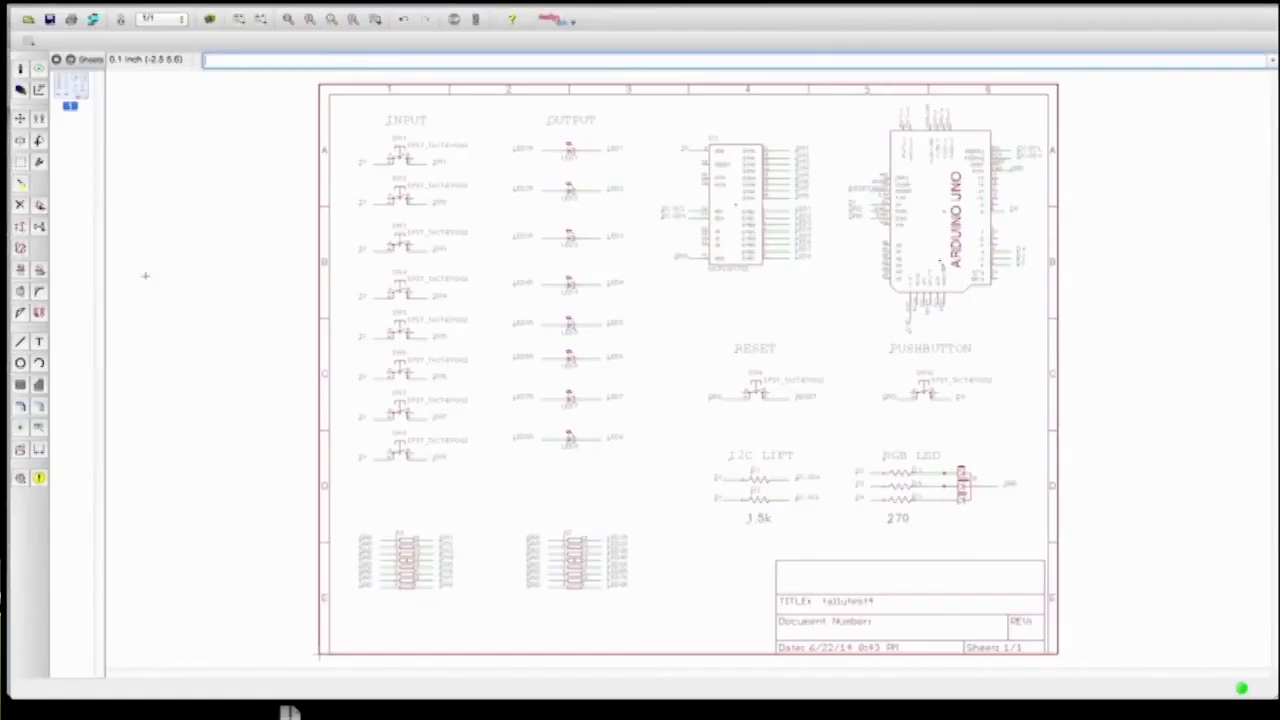
# Replace the MCP23017 in the schematic with its DIL28-3 package variant and look at the result on the board
pyautogui.click(42, 229)
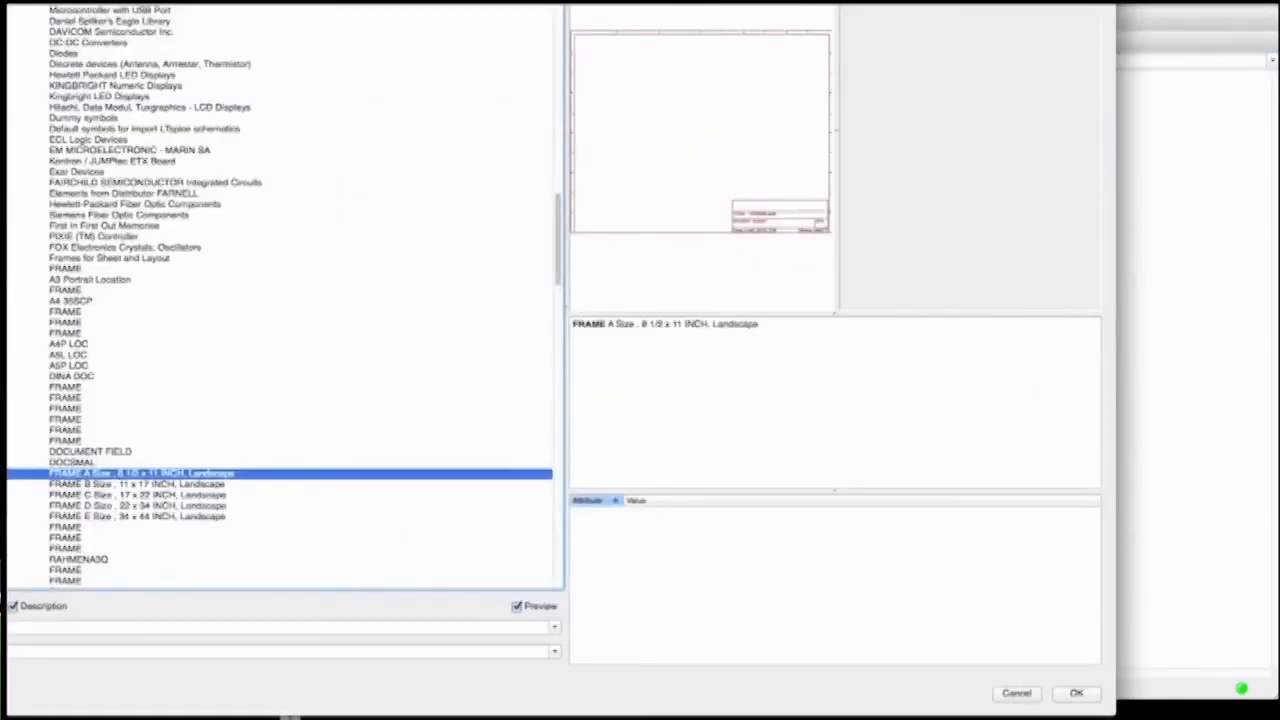
pyautogui.click(8, 258)
pyautogui.scroll(5, 285, 295)
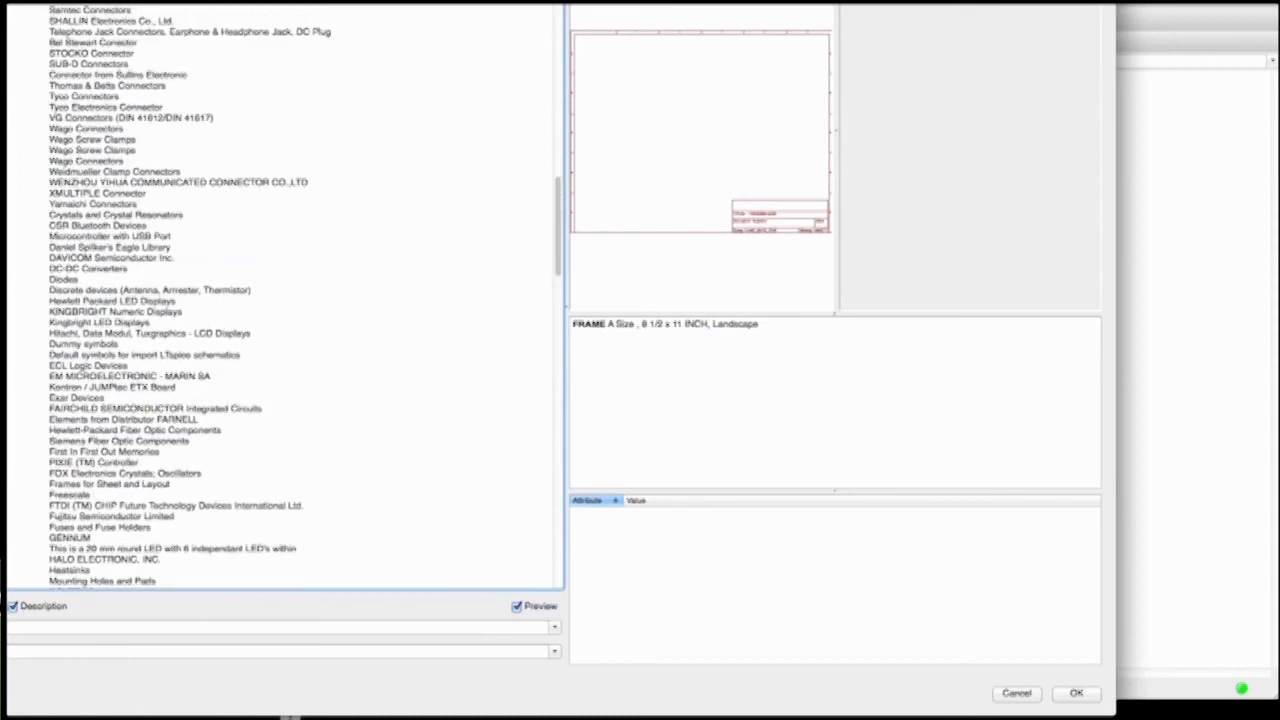
pyautogui.scroll(10, 285, 297)
pyautogui.scroll(20, 285, 297)
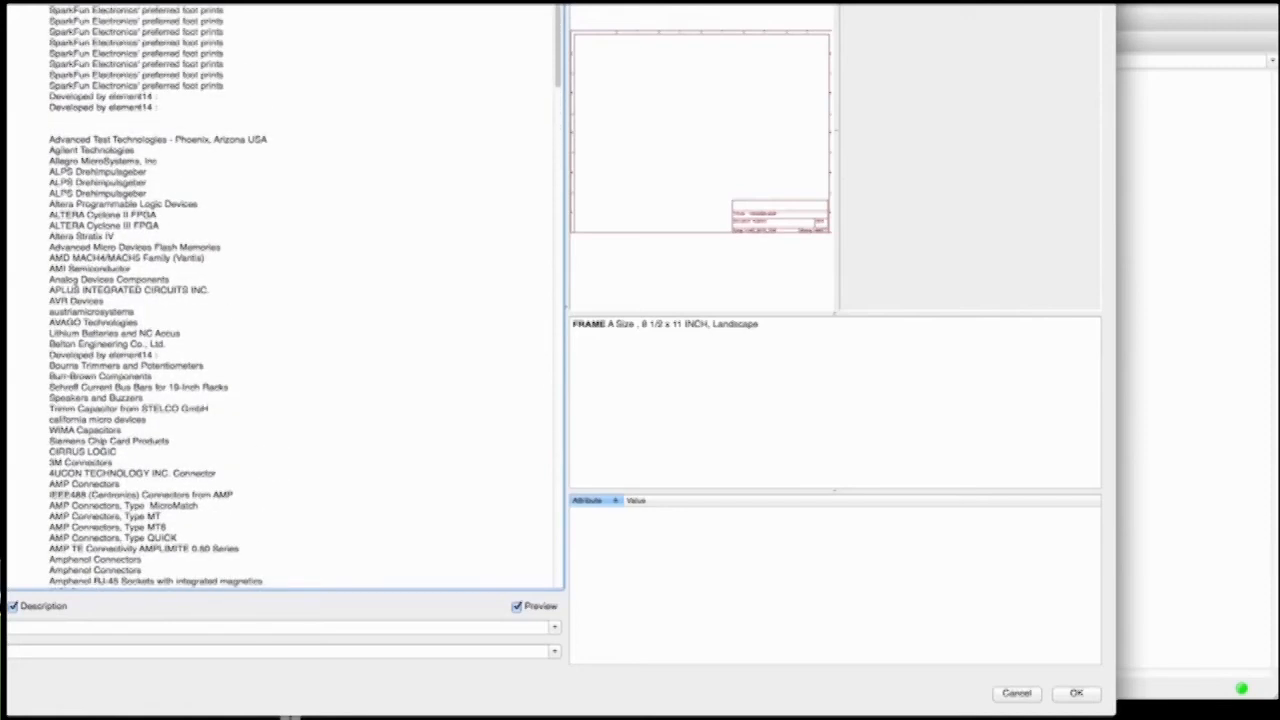
pyautogui.click(4, 8)
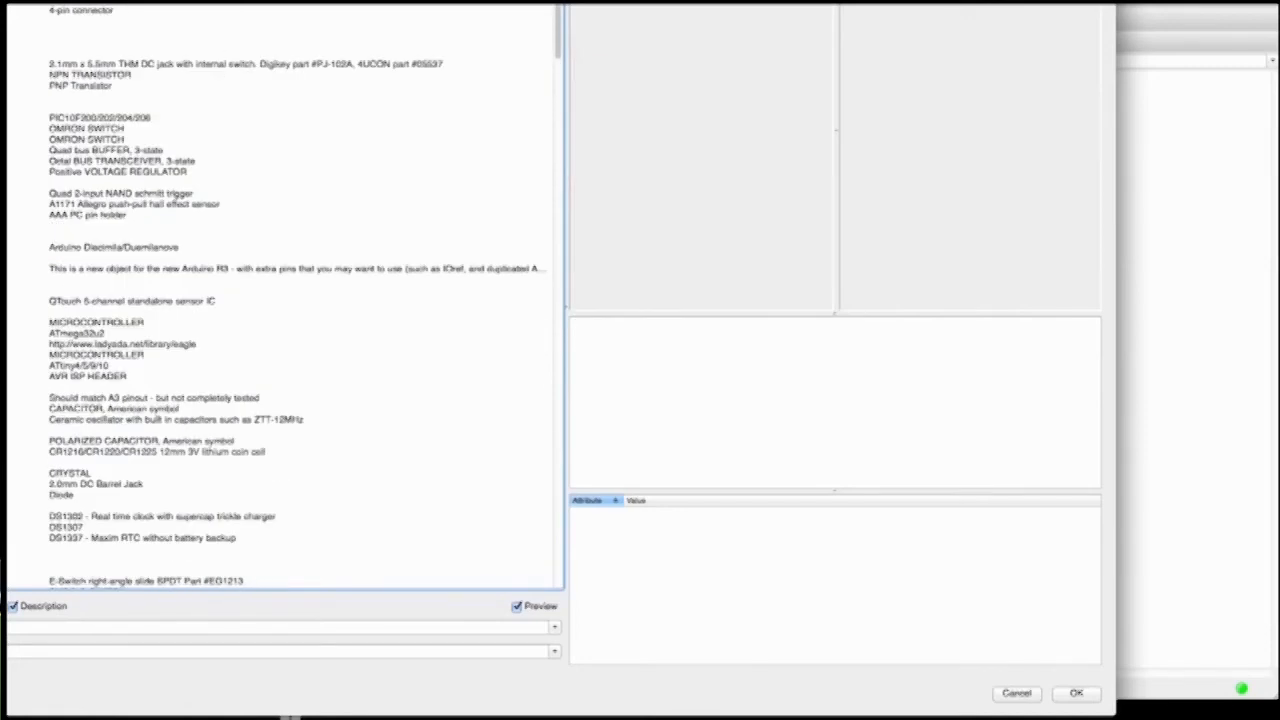
pyautogui.scroll(-10, 285, 297)
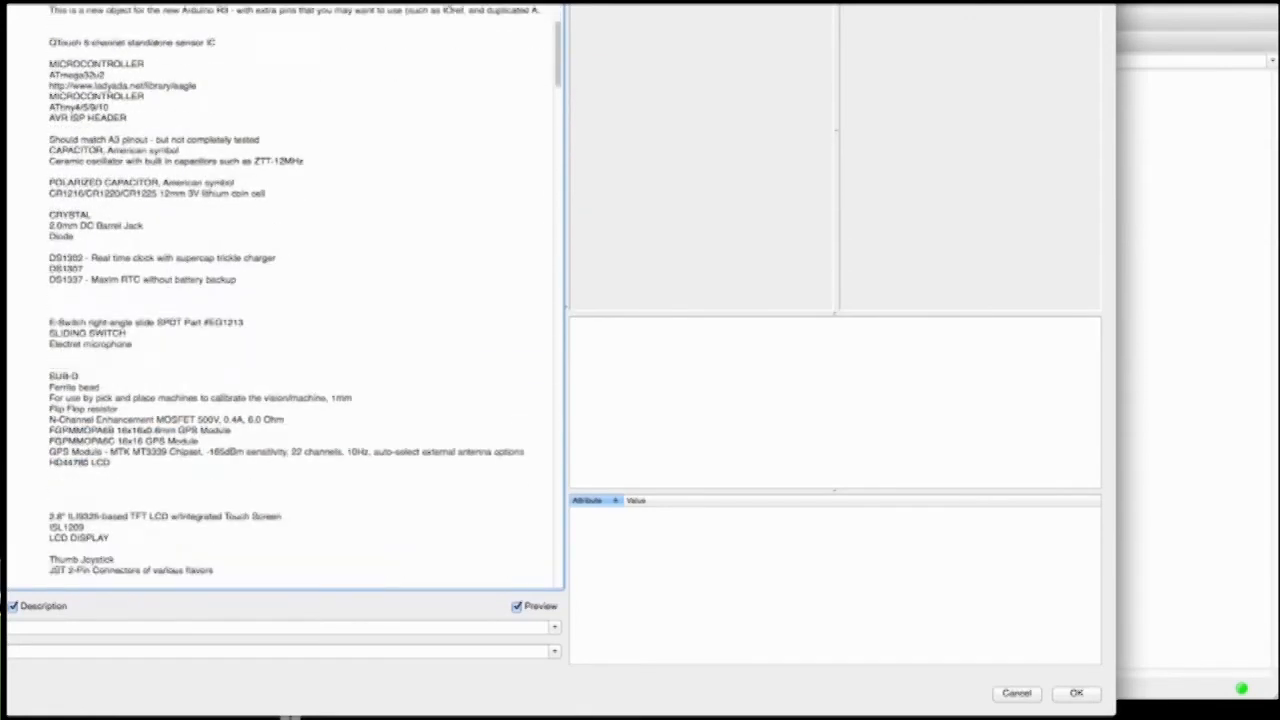
pyautogui.scroll(-7, 285, 297)
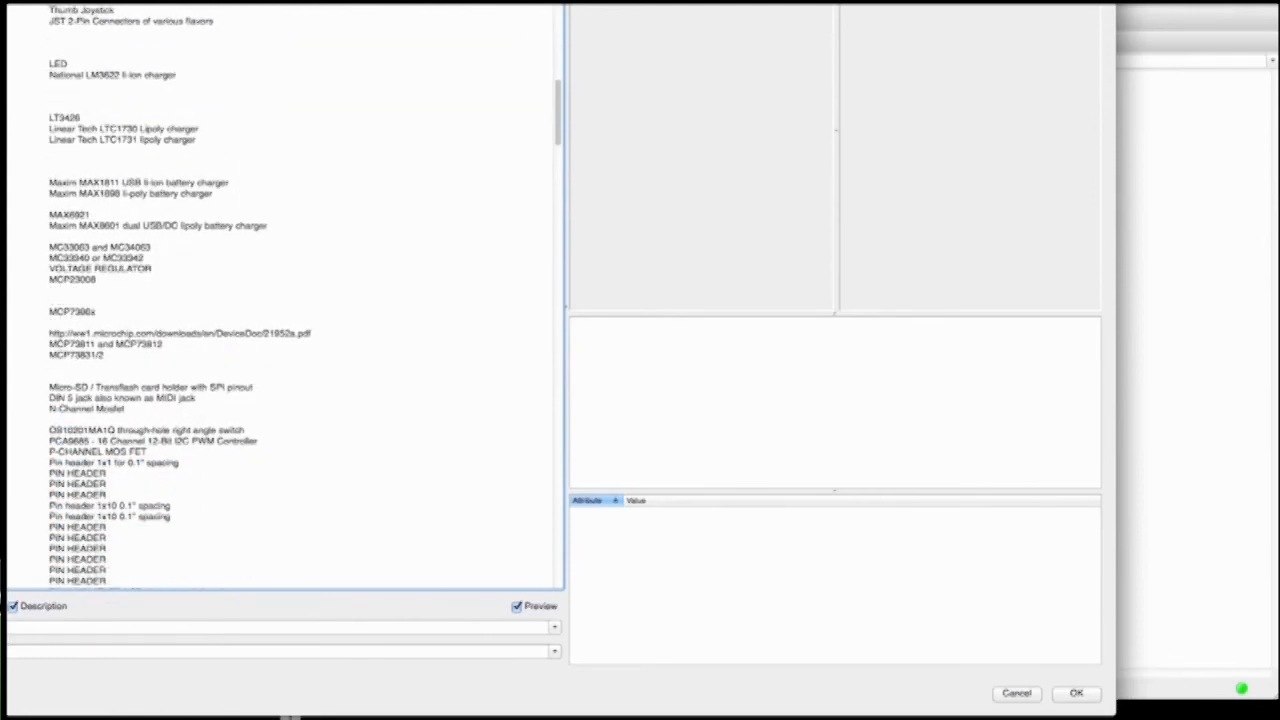
pyautogui.click(8, 333)
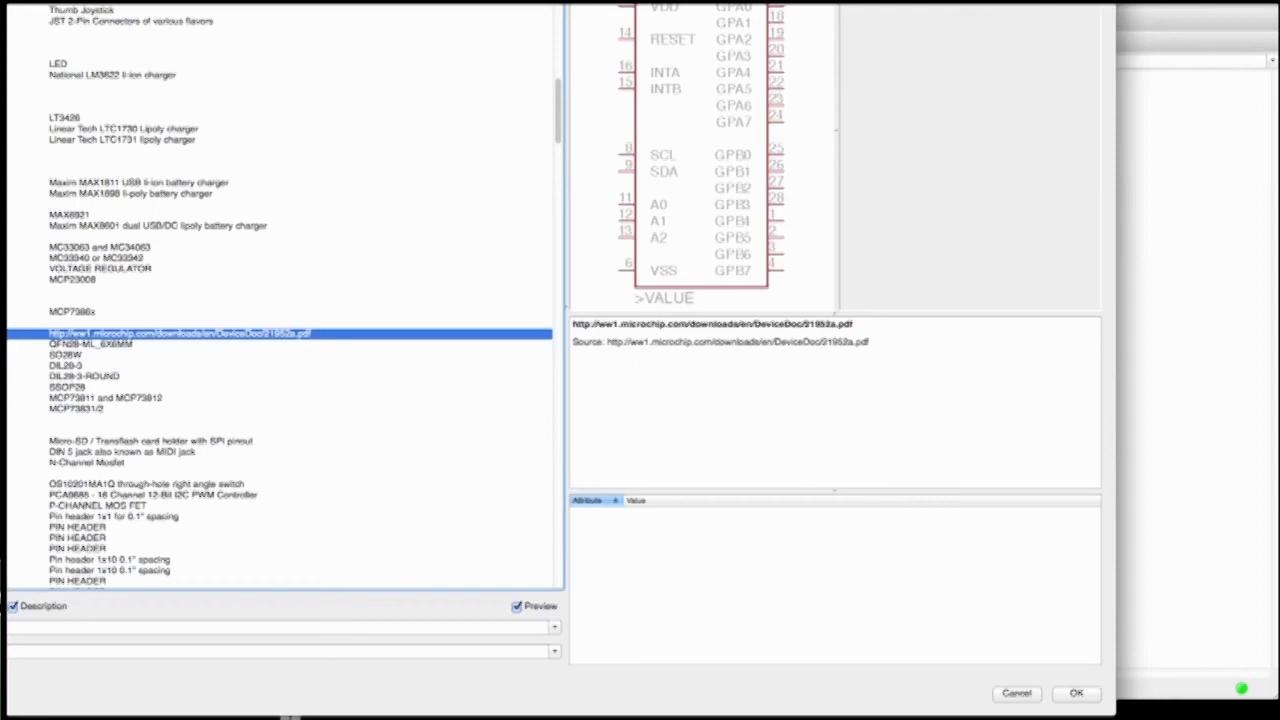
pyautogui.click(66, 366)
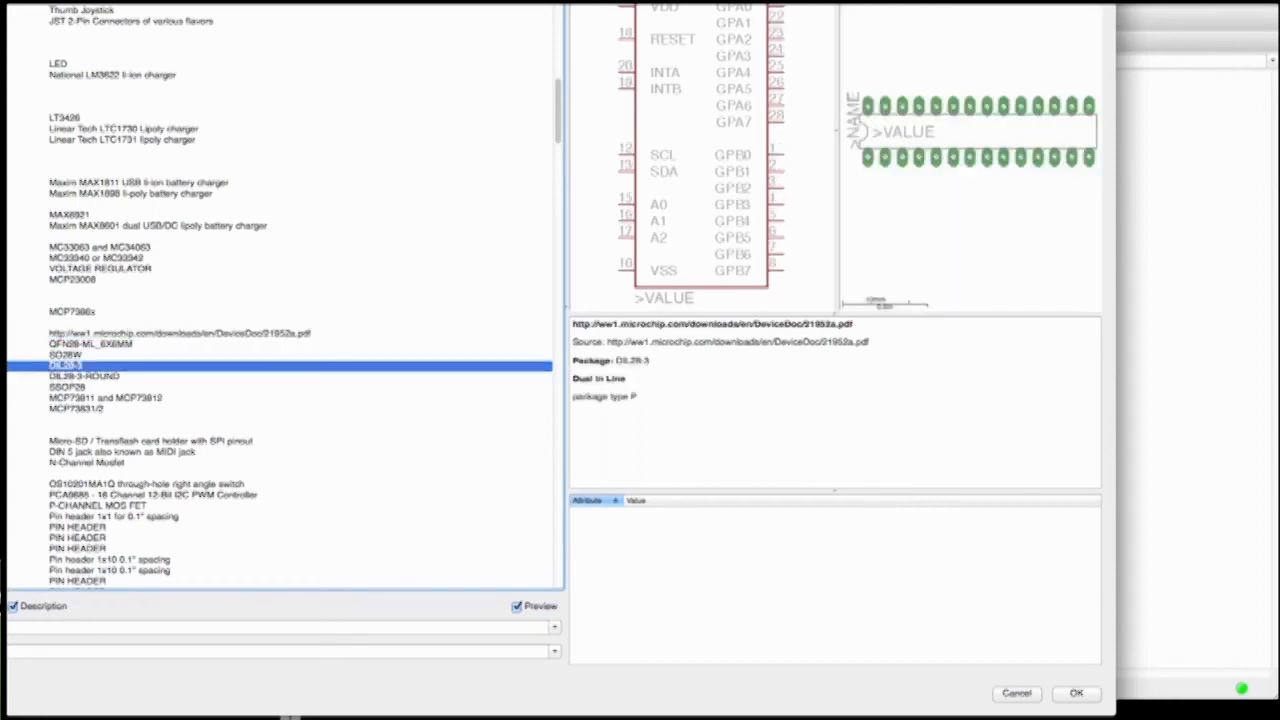
pyautogui.press('Return')
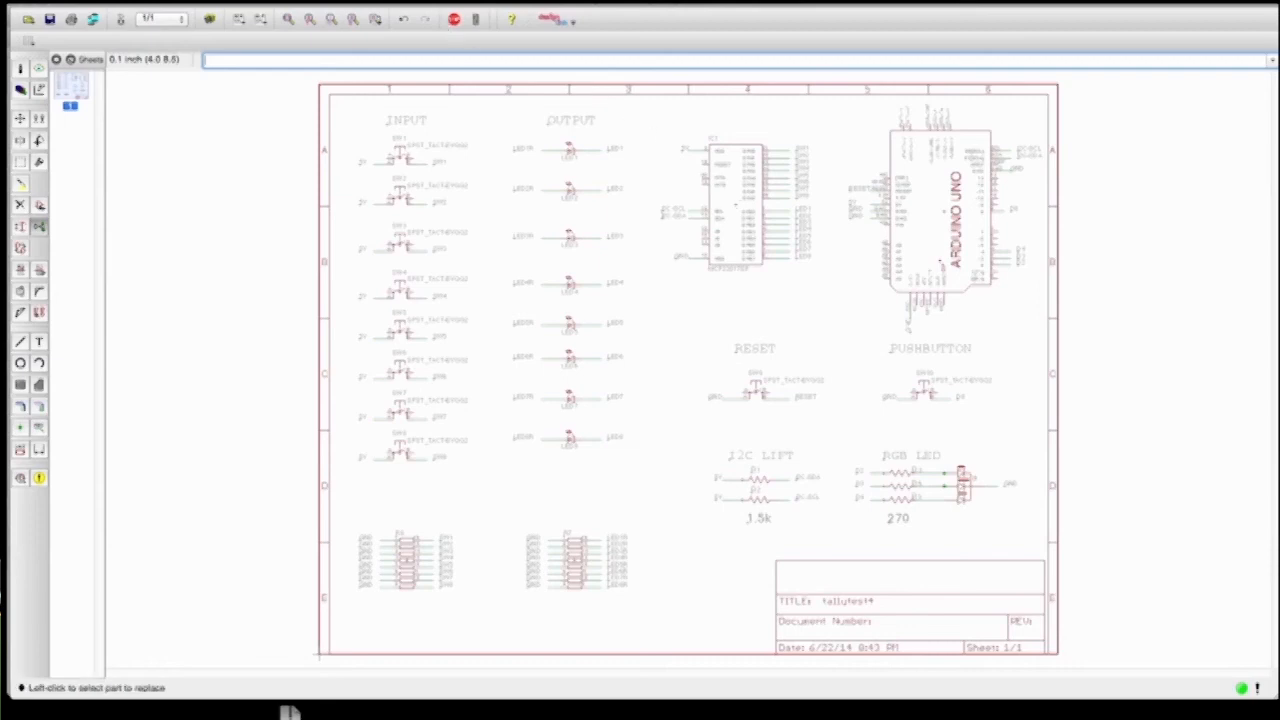
pyautogui.click(121, 19)
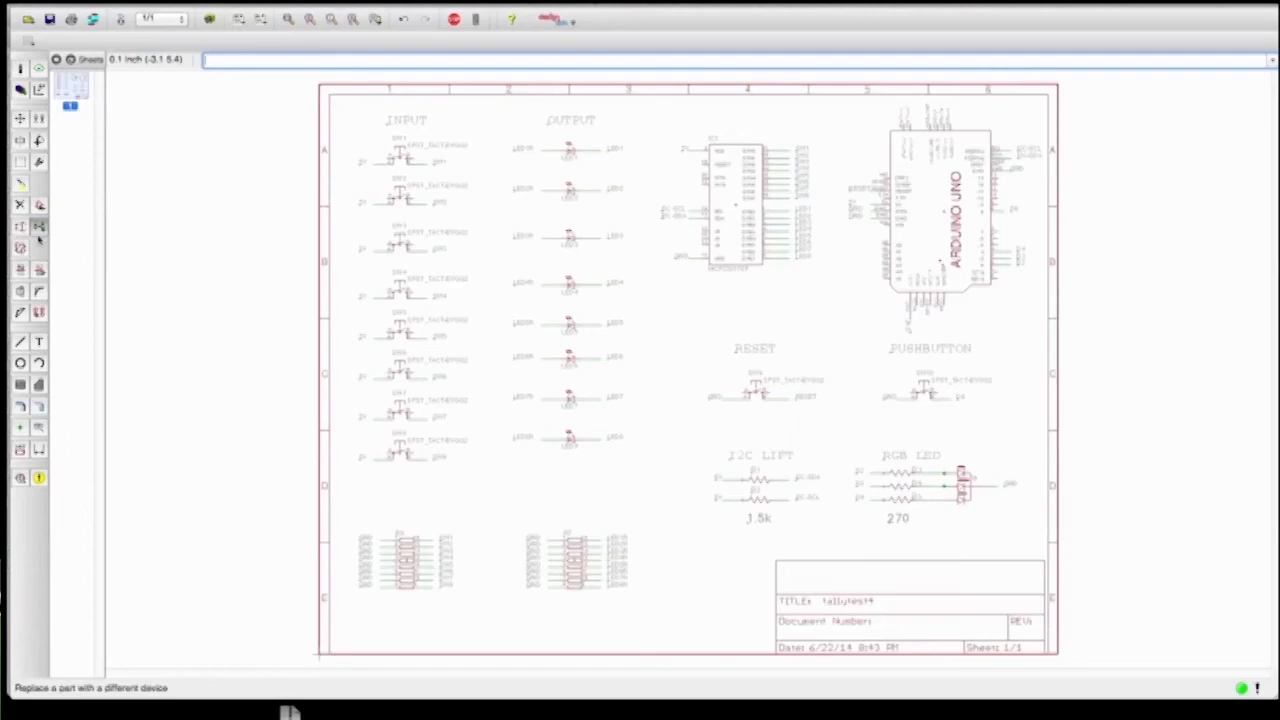
# Choose the SSOP28 package variant of the MCP23017 as the replacement for the chip in the schematic
pyautogui.click(40, 232)
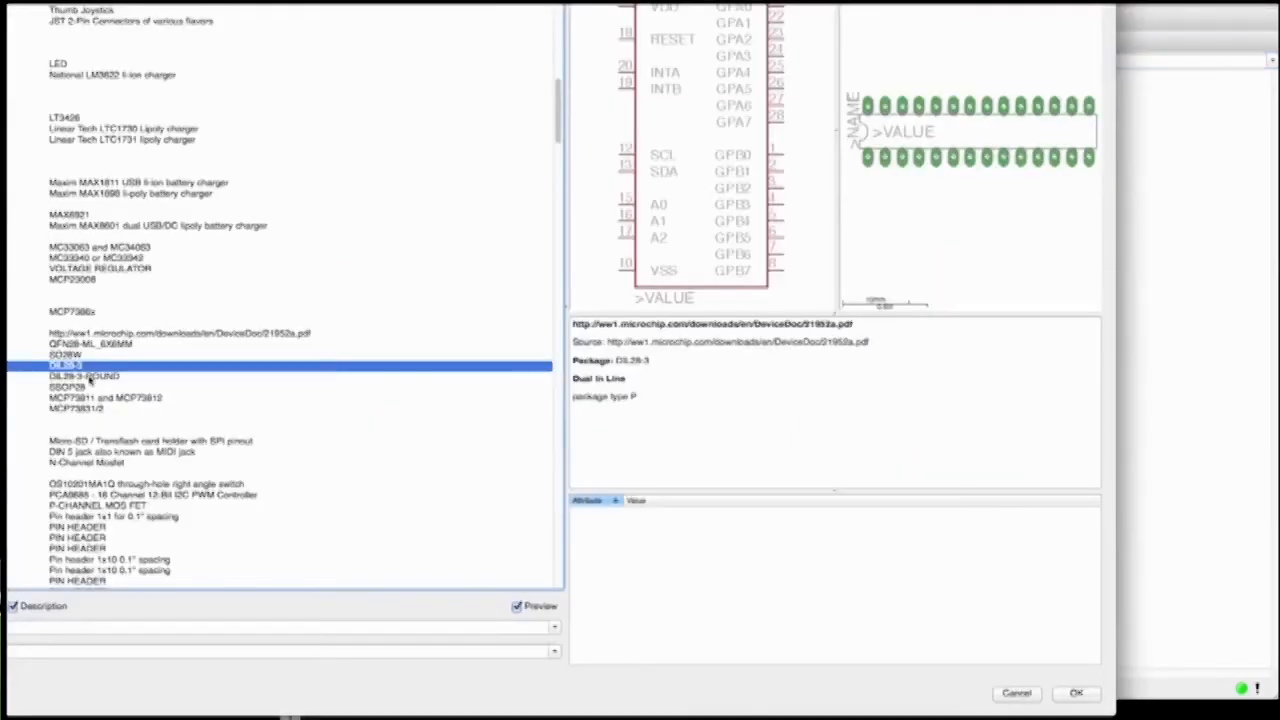
pyautogui.press('Down')
pyautogui.press('Down')
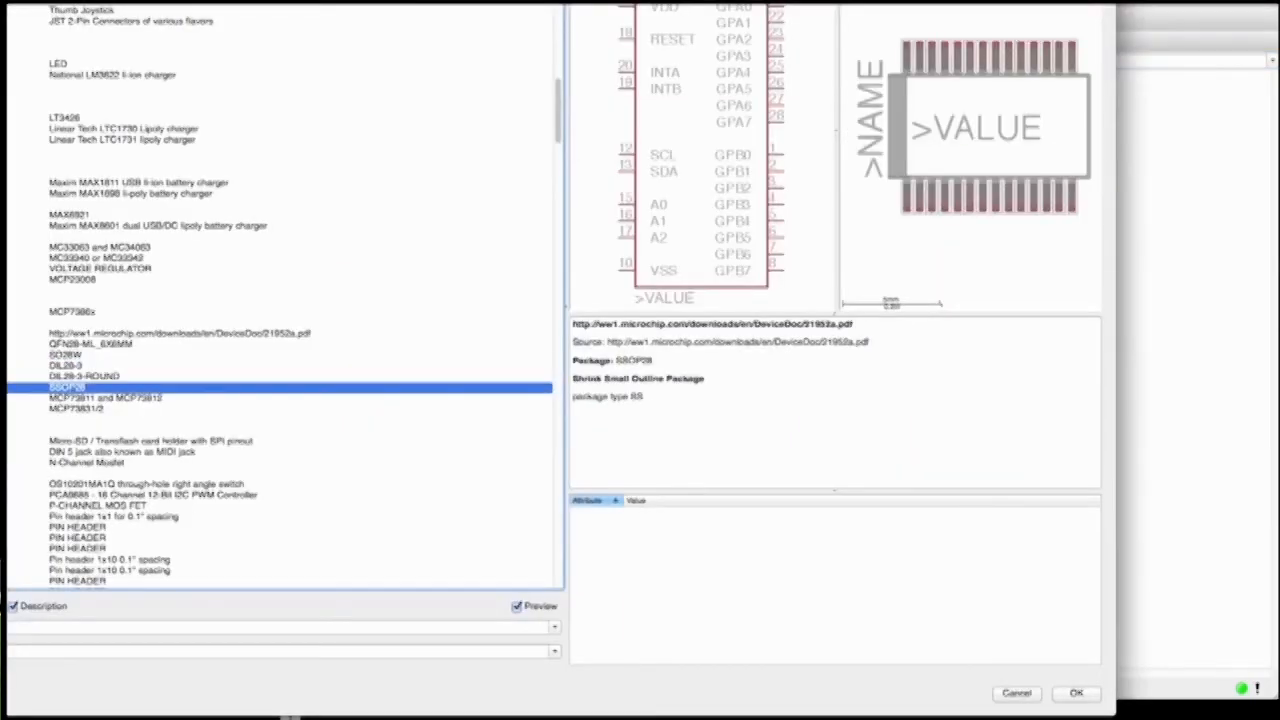
pyautogui.press('Return')
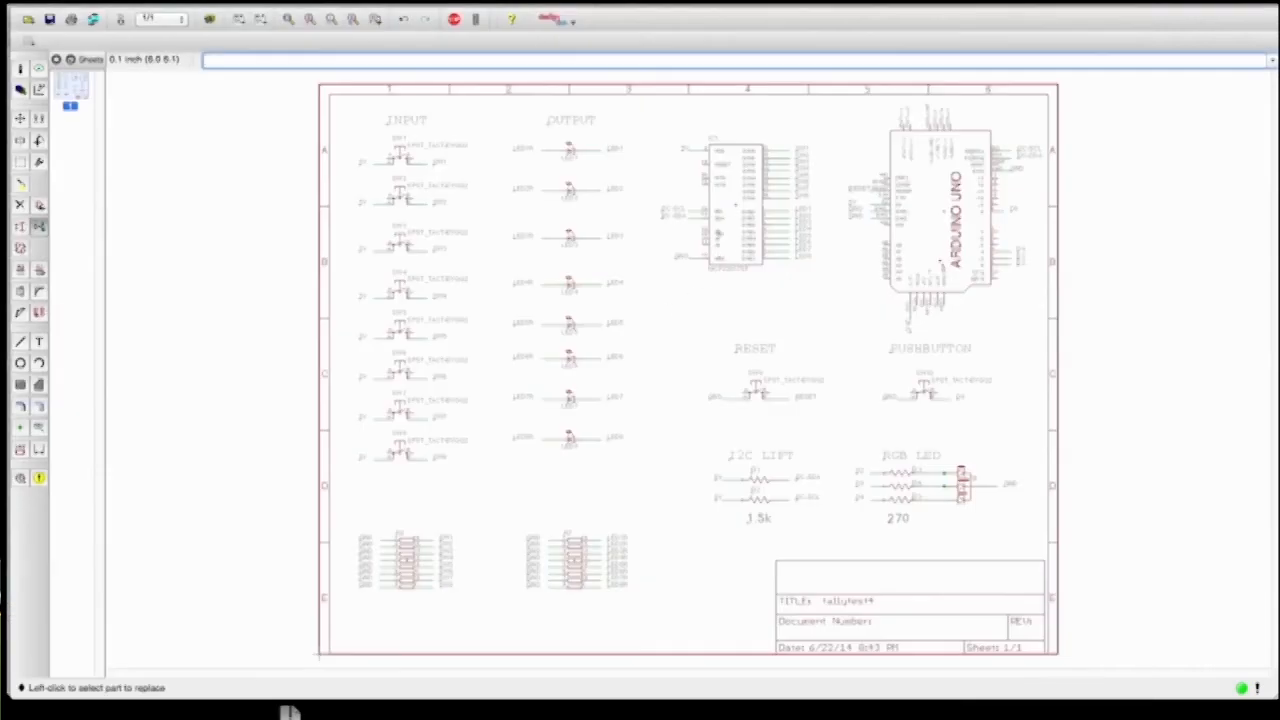